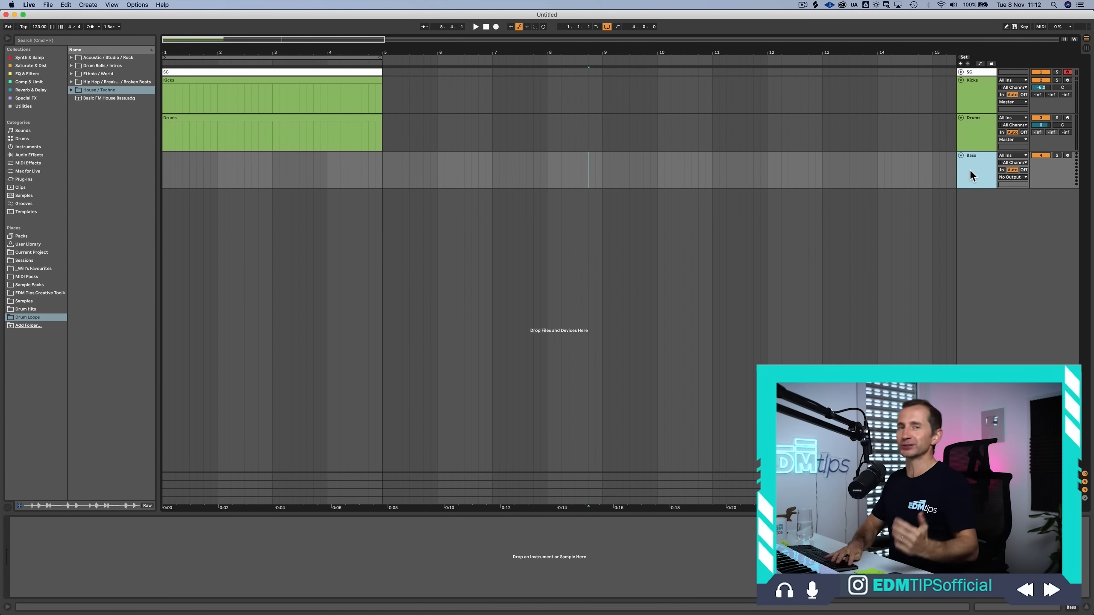
Step: Add a MIDI track named Chords below the Bass track and color it turquoise
key(super+shift+t)
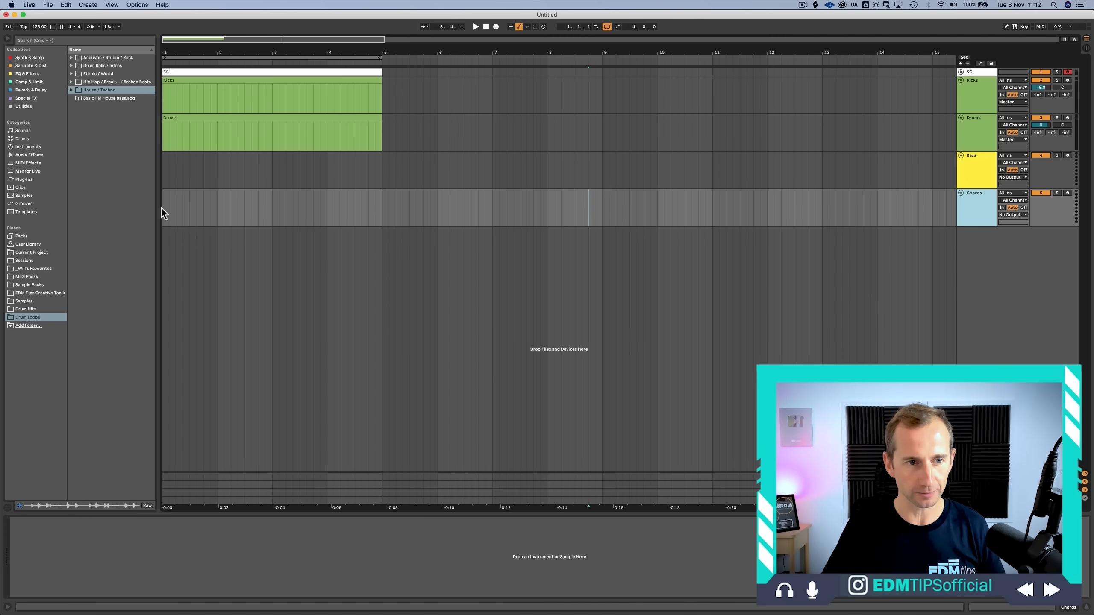
right_click(975, 210)
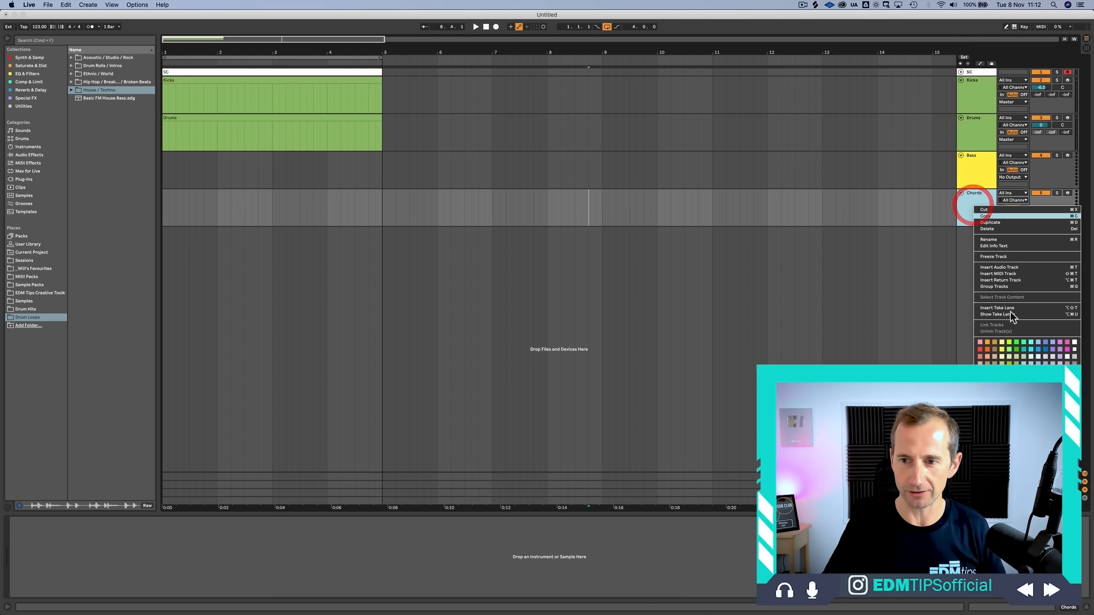
click(1032, 345)
right_click(981, 209)
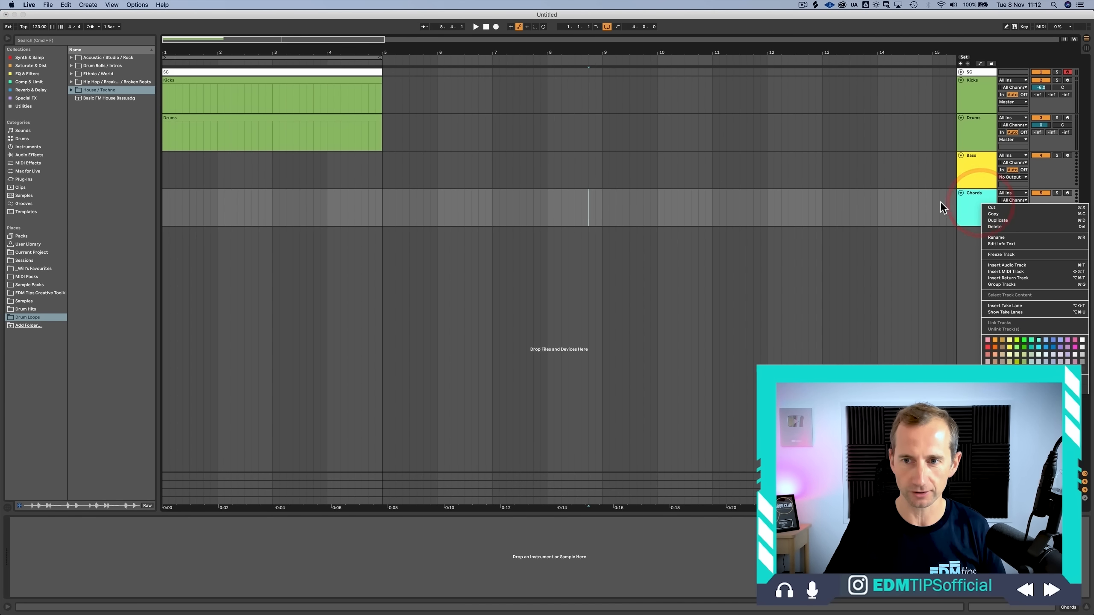
click(962, 205)
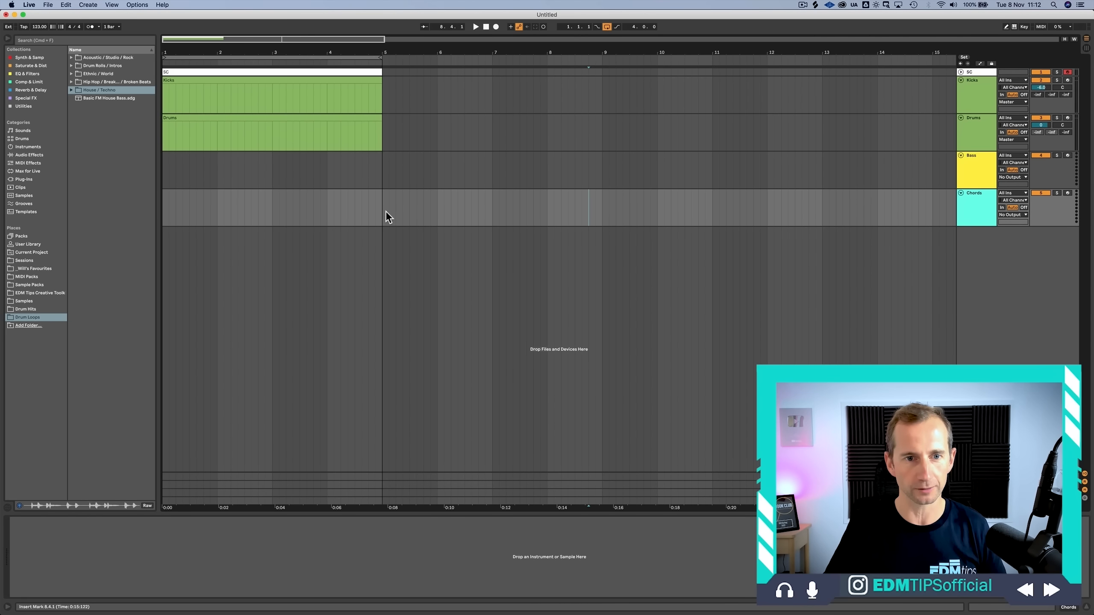
Step: Create an empty four-bar MIDI clip at the start of the Chords track and name it Chords
drag(381, 212, 106, 198)
key(super+shift+m)
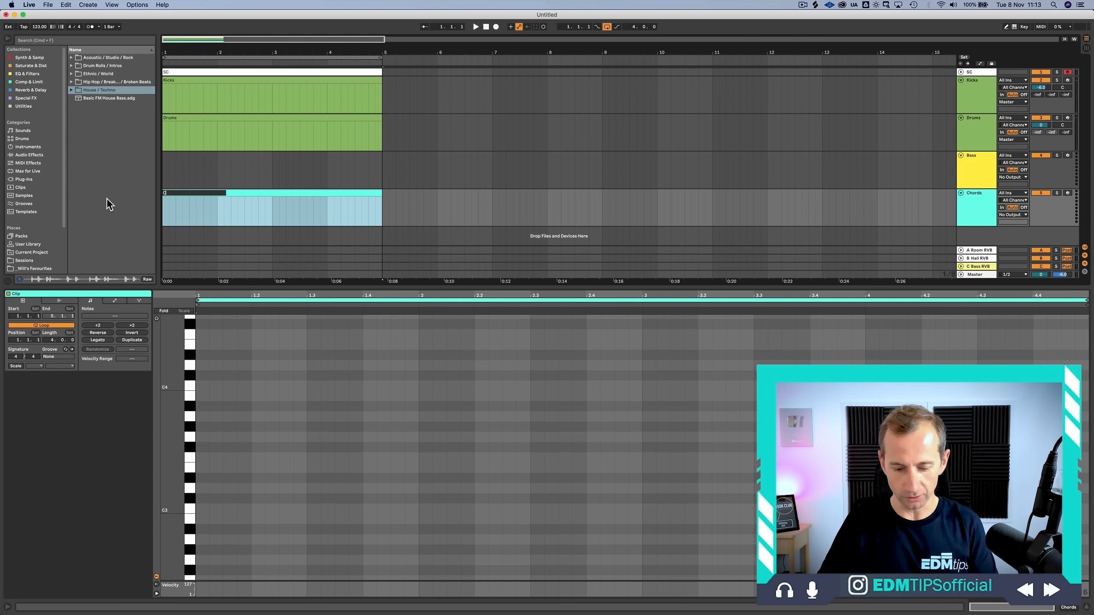
text(Chords)
key(Return)
key(shift+Tab)
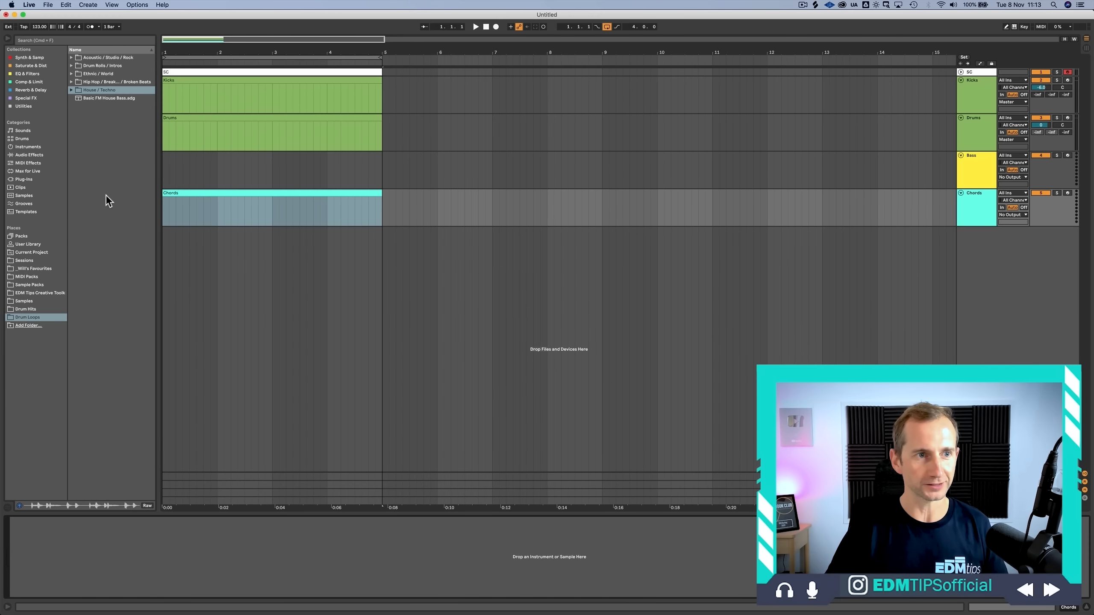
Step: Load the Serum synth onto the Chords track and lower the track volume to -7.0 dB
click(38, 57)
click(94, 260)
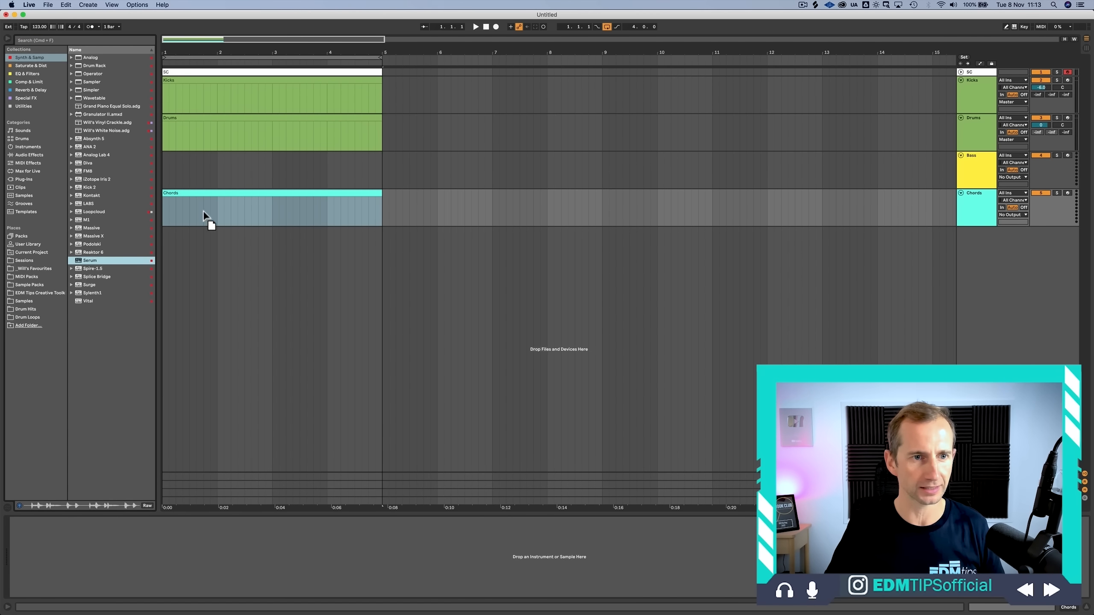
drag(204, 210, 203, 210)
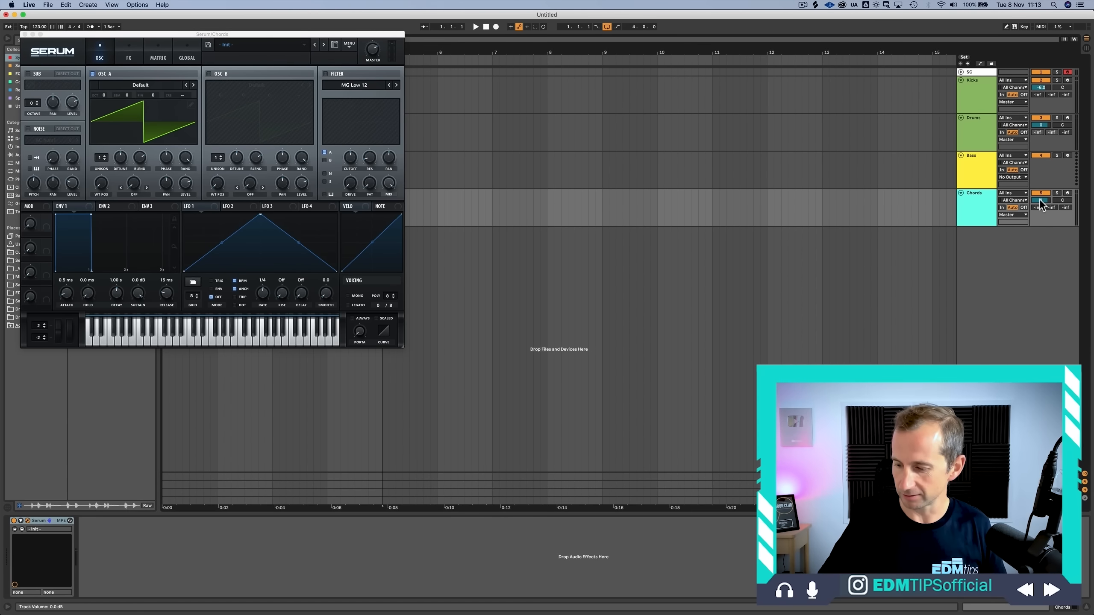
drag(1041, 201, 1042, 228)
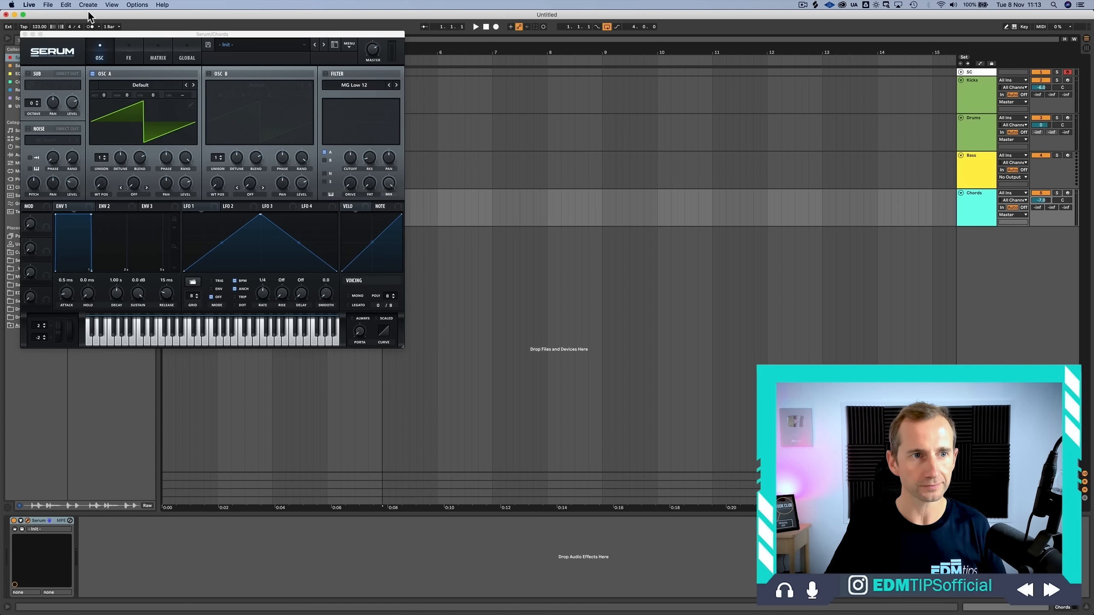
Step: Set Serum's oscillator A to 6 unison voices and reduce its detune to about 0.06
drag(97, 33, 490, 153)
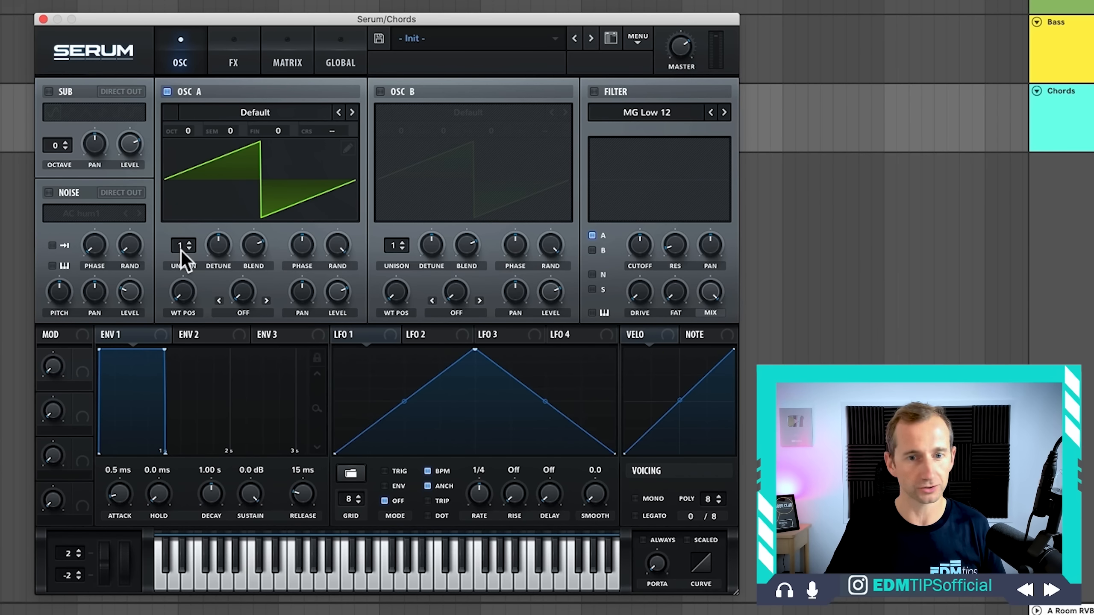
drag(182, 250, 189, 195)
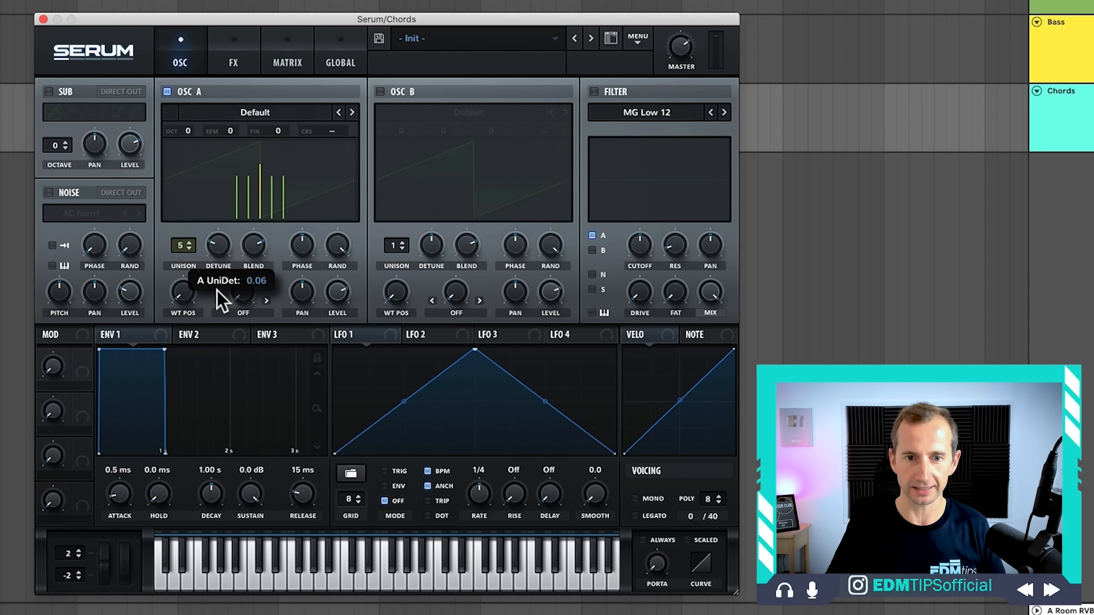
drag(185, 256, 184, 239)
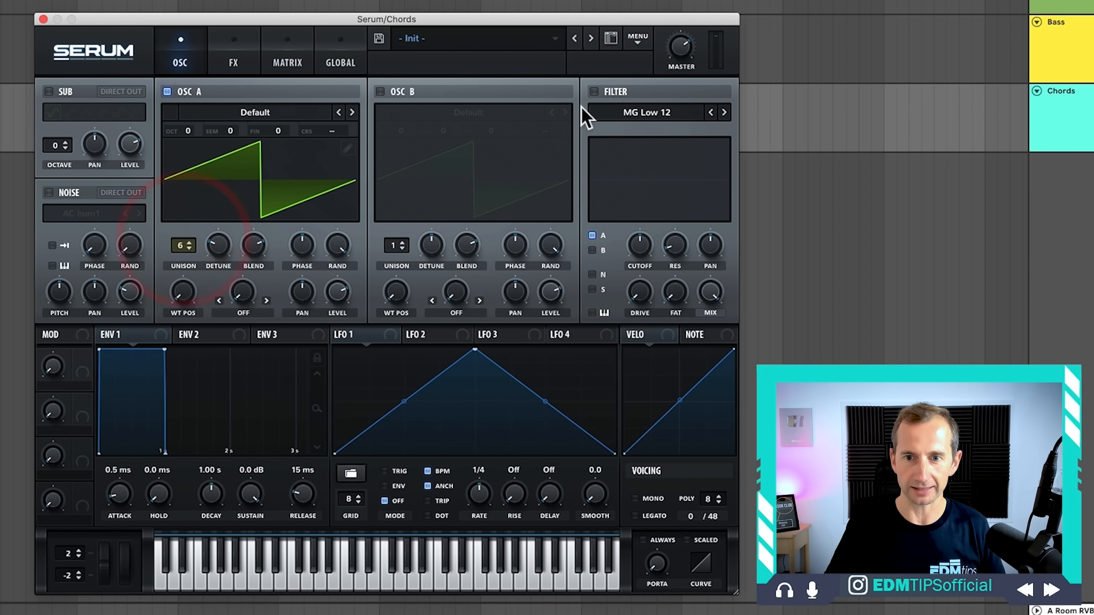
Step: Enable Serum's MG Low 12 filter, raise its cutoff slightly, and close the synth window
click(594, 92)
drag(634, 247, 645, 228)
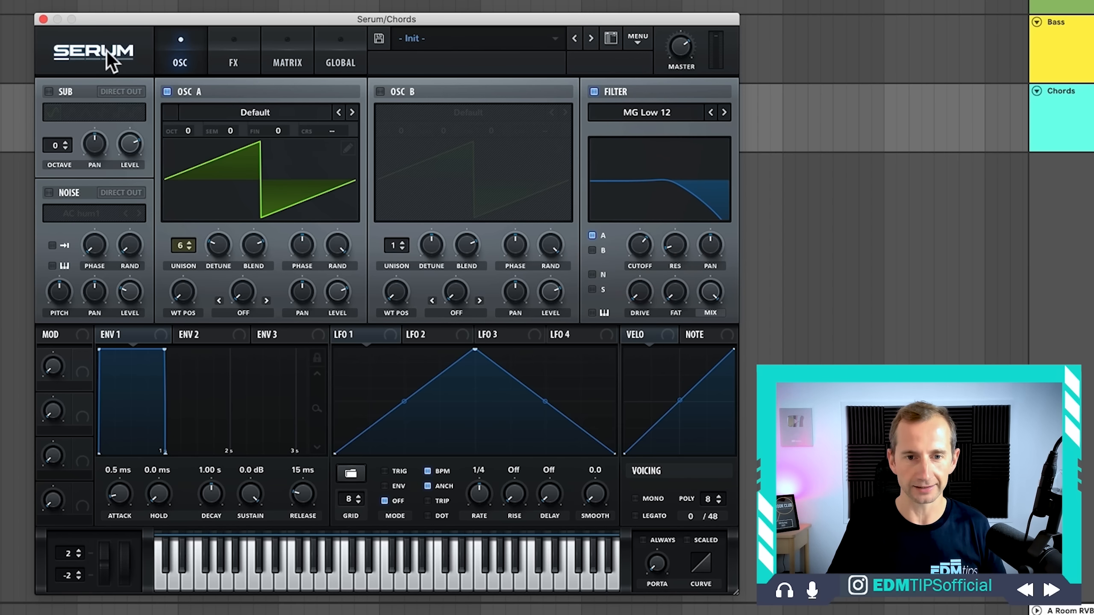
click(43, 20)
click(420, 152)
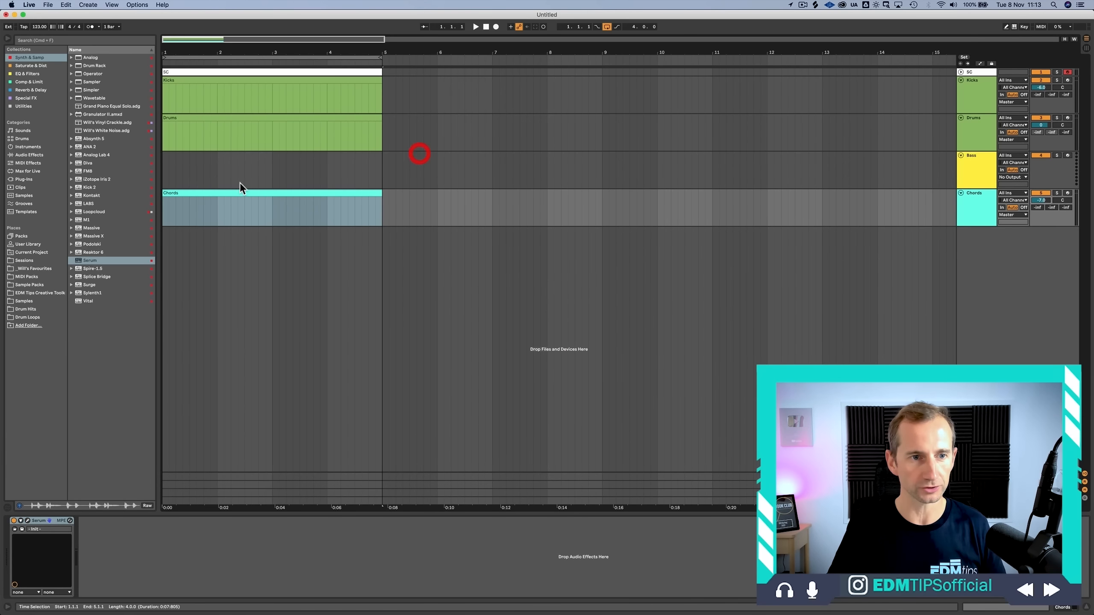
Step: Set the Chords clip's scale to A Minor and limit the piano roll to notes in that scale
double_click(211, 193)
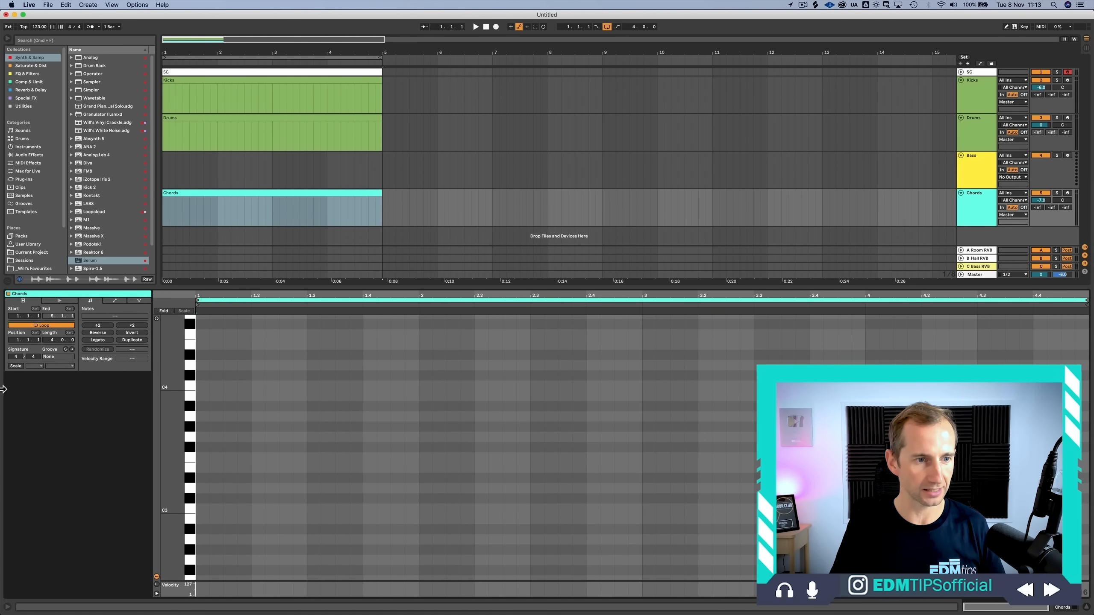
click(15, 366)
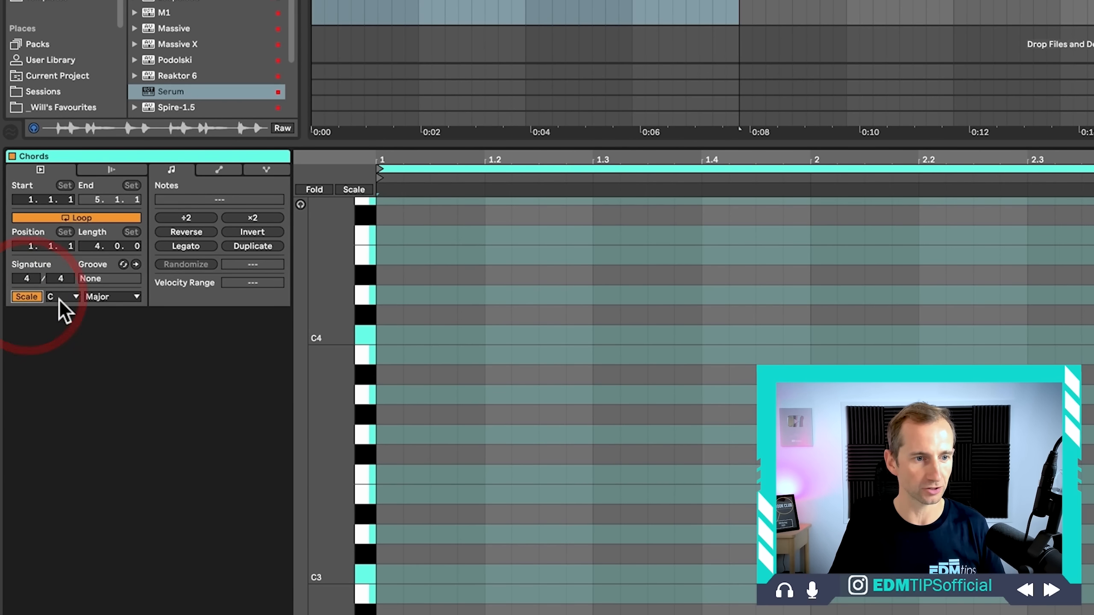
click(60, 300)
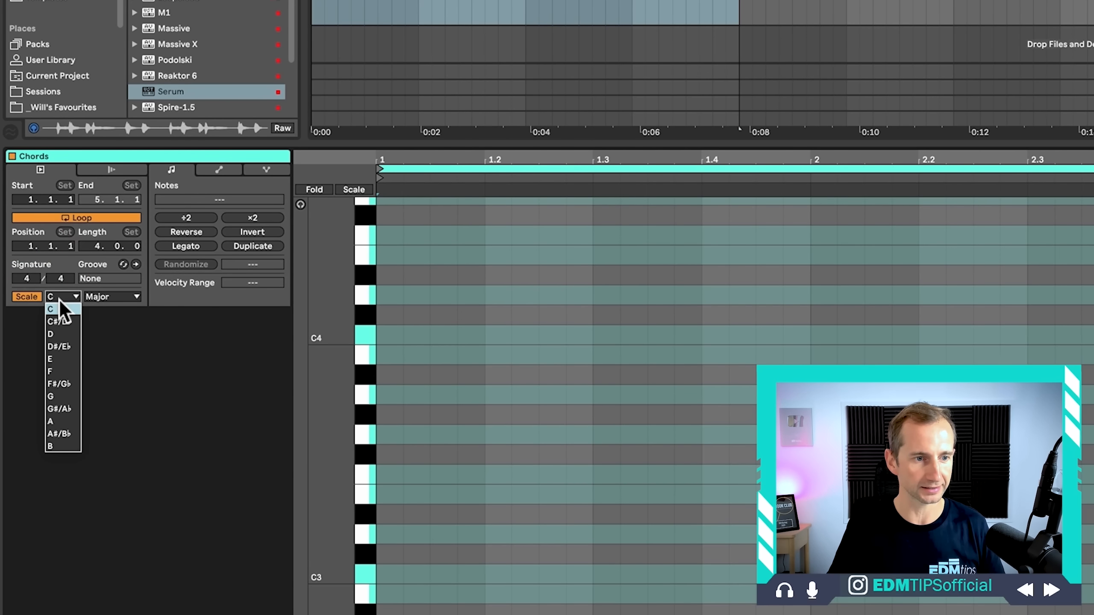
click(62, 424)
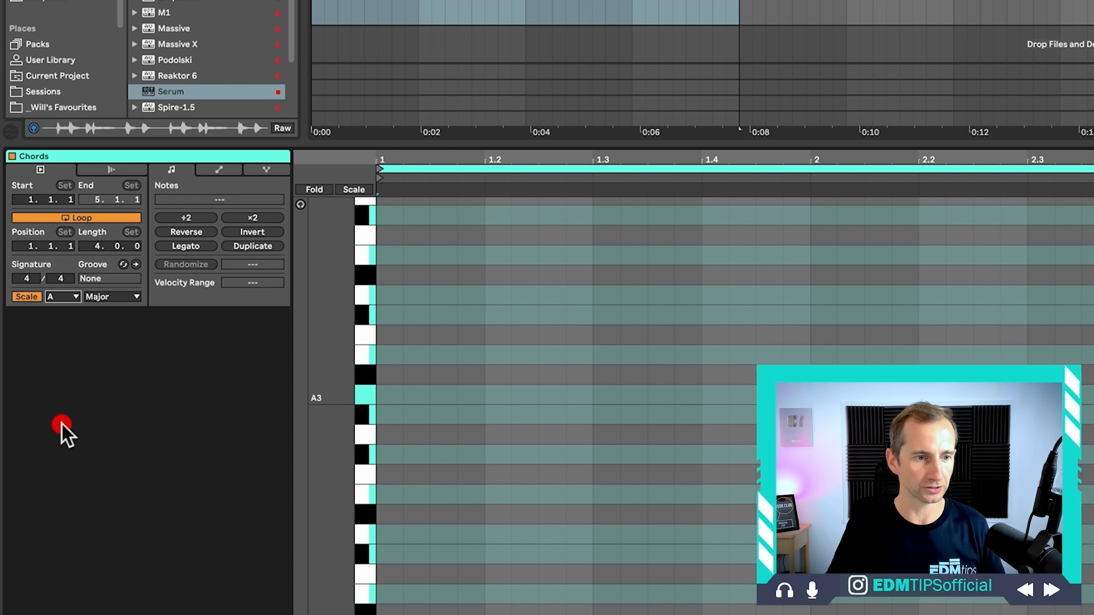
click(103, 296)
click(105, 323)
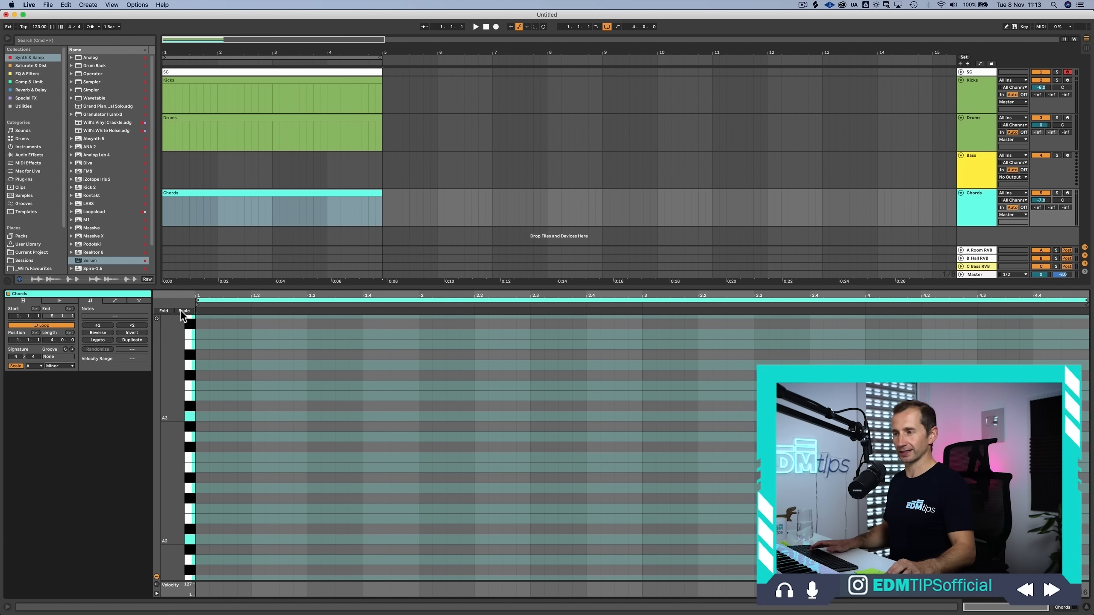
click(183, 310)
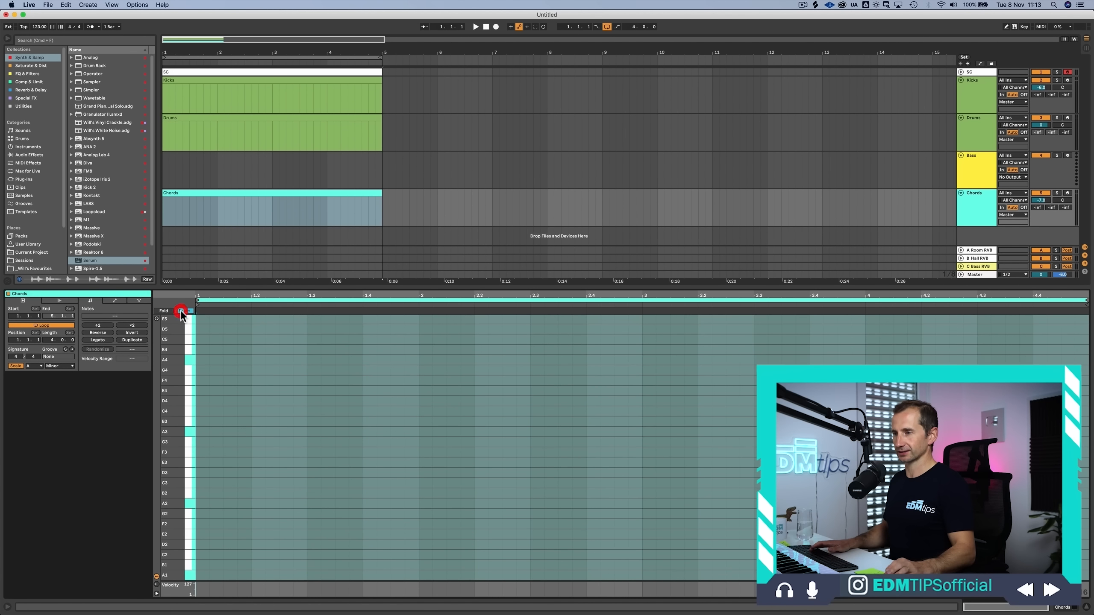
click(279, 284)
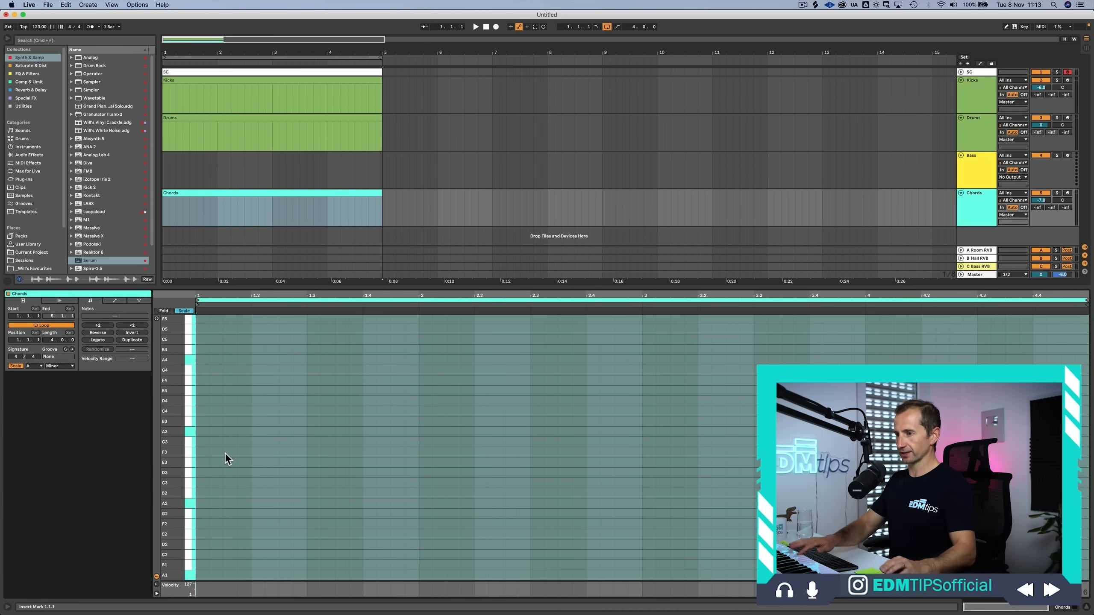
Step: Arm the Chords track and draw an A3 note filling the first bar of the clip
scroll(222, 454, down, 4)
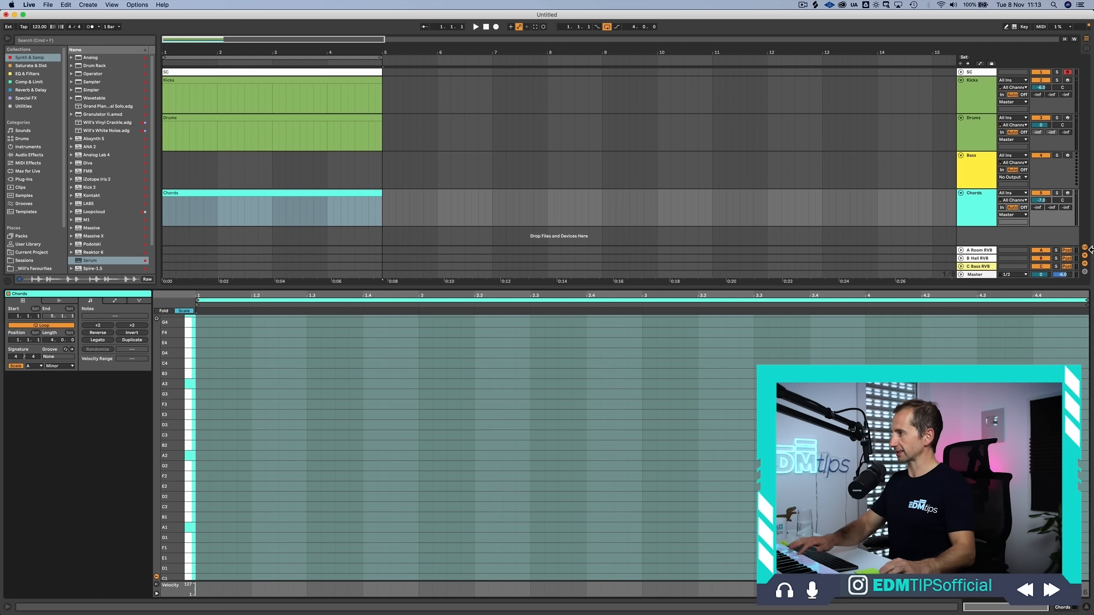
click(1068, 193)
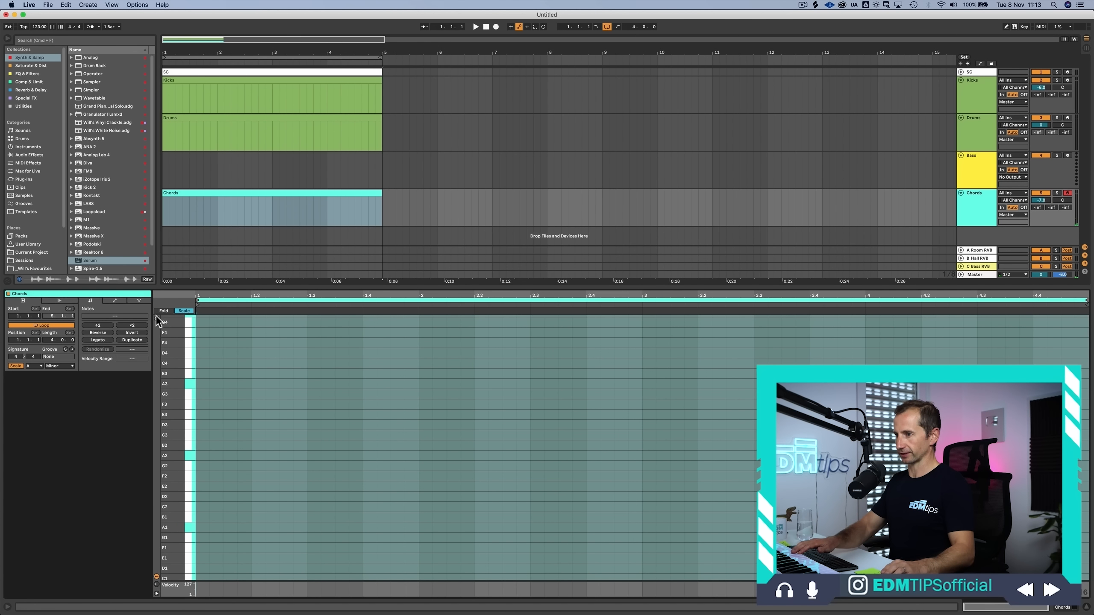
double_click(201, 384)
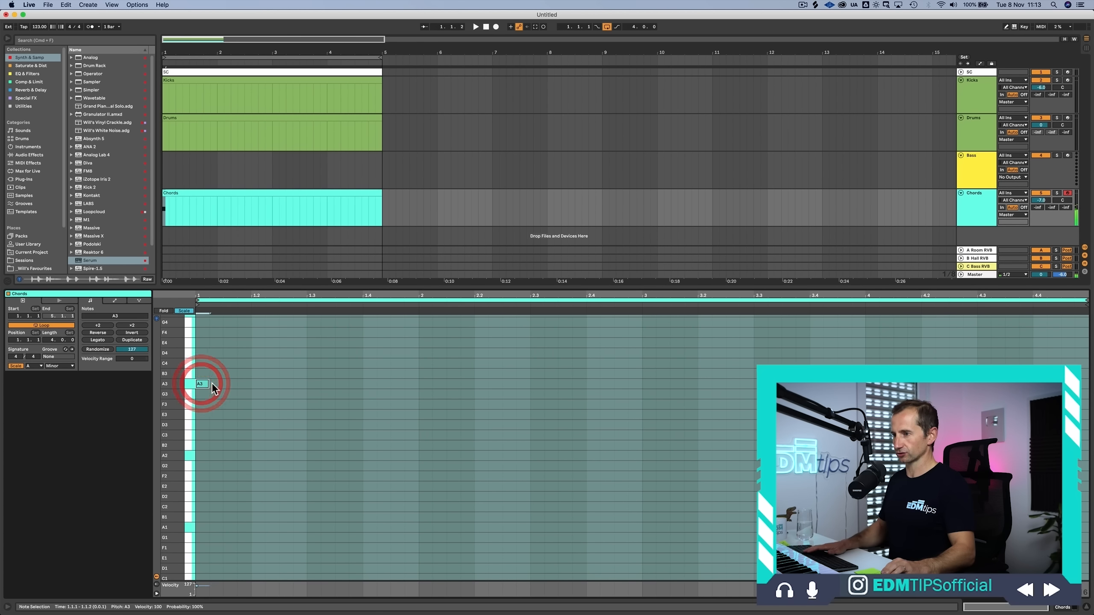
drag(206, 385, 418, 385)
key(space)
key(space)
click(371, 386)
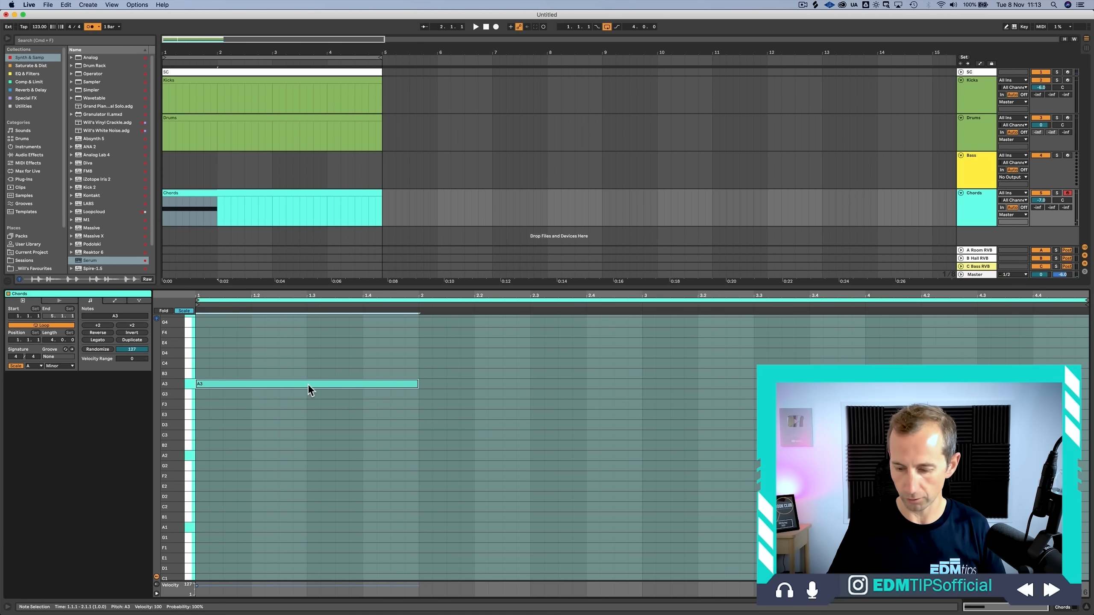
Step: Copy the A3 note to F3 in bar 2, and end bars 1 and 2 with short G3 and E3 passing notes
drag(309, 386, 526, 406)
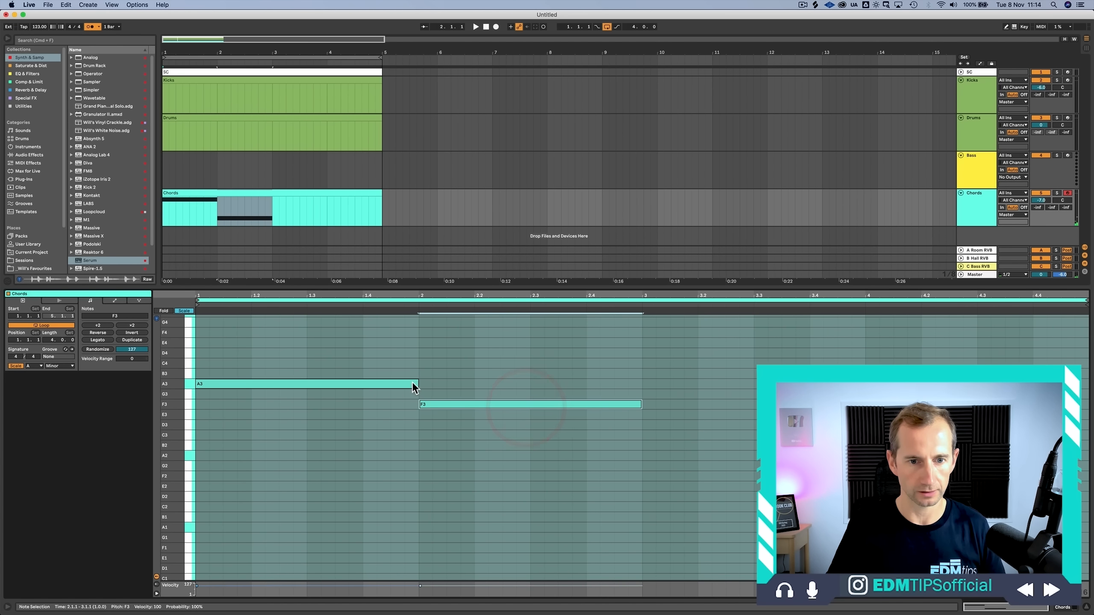
mouse_move(417, 388)
mouse_down()
mouse_move(391, 386)
mouse_move(416, 392)
mouse_up()
double_click(395, 395)
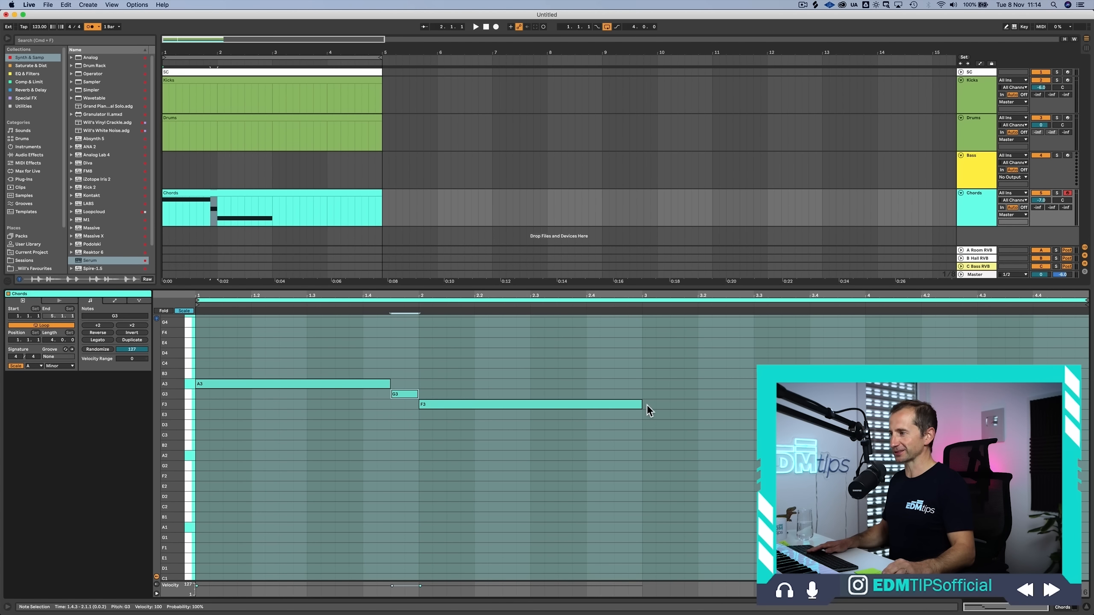
drag(642, 407, 614, 404)
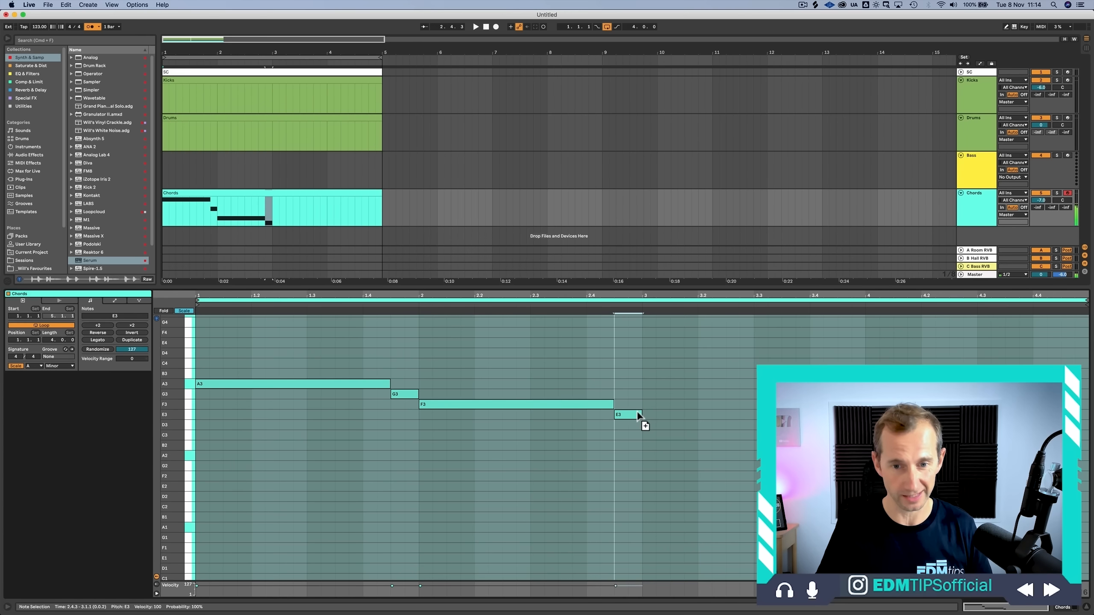
double_click(637, 413)
Step: Continue the line with D3 in bar 3, a short E3 passing note at its end, and F3 in bar 4
drag(533, 408, 757, 427)
double_click(859, 417)
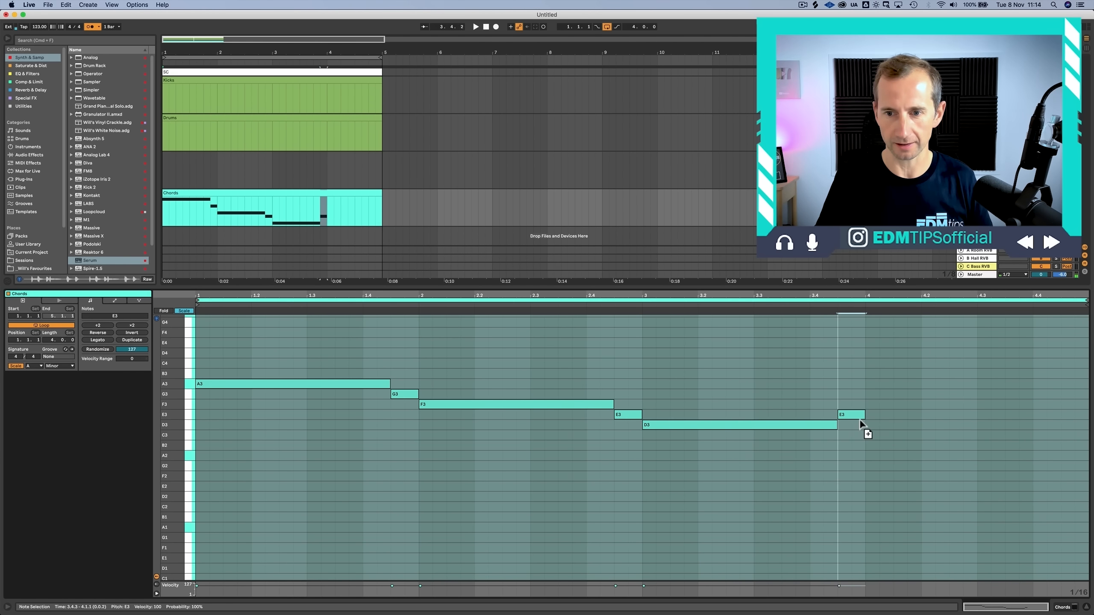
drag(565, 407, 1013, 403)
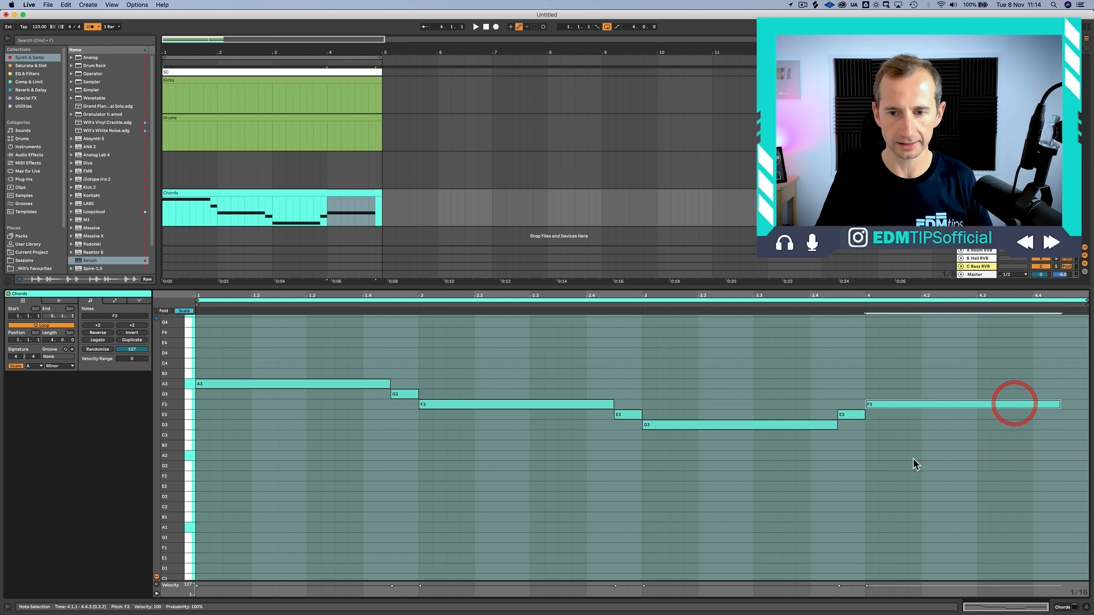
Step: Transpose all notes down one octave and add a short G2 passing note at the end of bar 4
click(911, 476)
key(super+a)
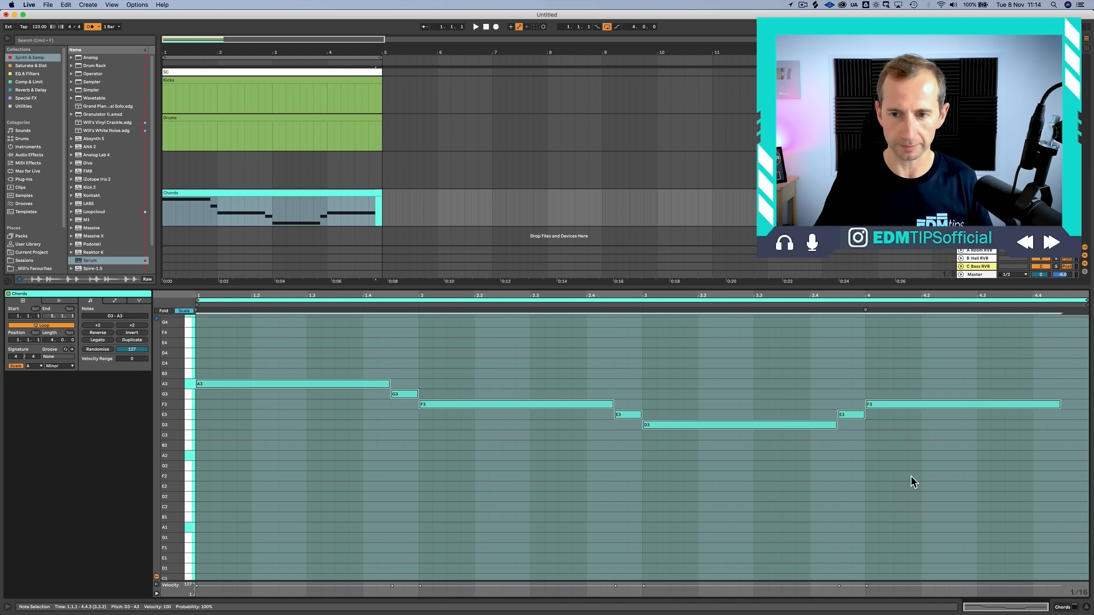
key(shift+Down)
click(599, 410)
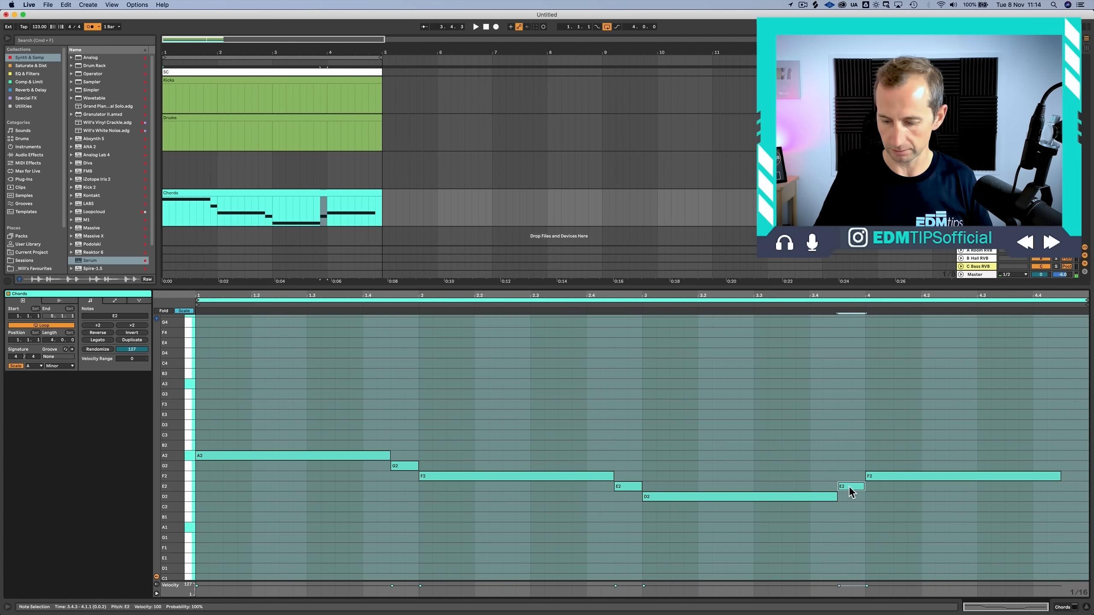
double_click(1075, 466)
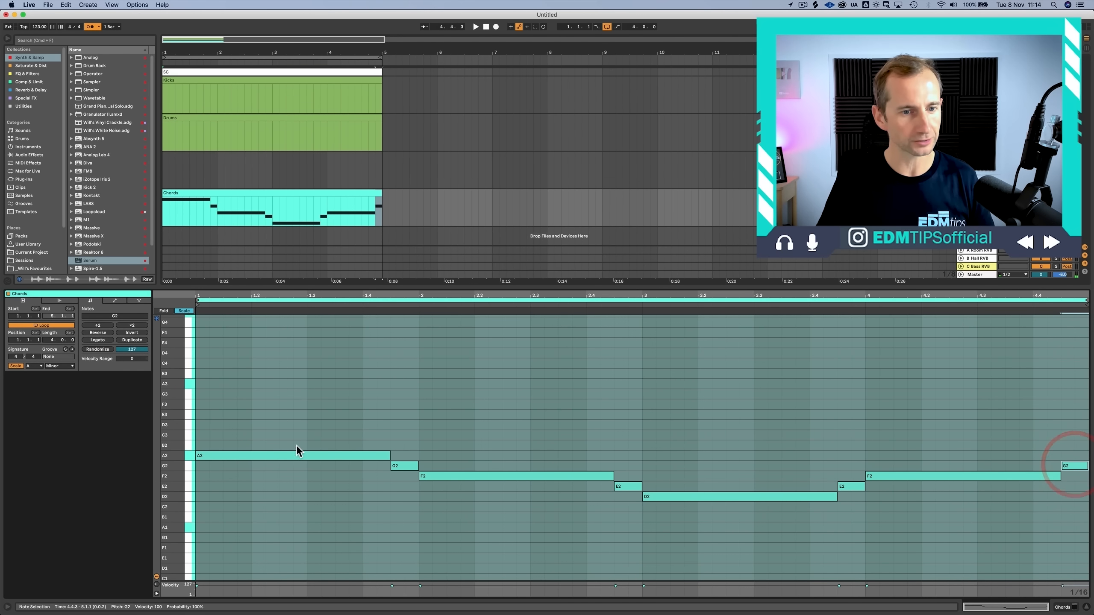
Step: Stack copies of the first A2 note at C3 and E3 to build an A minor triad
click(288, 455)
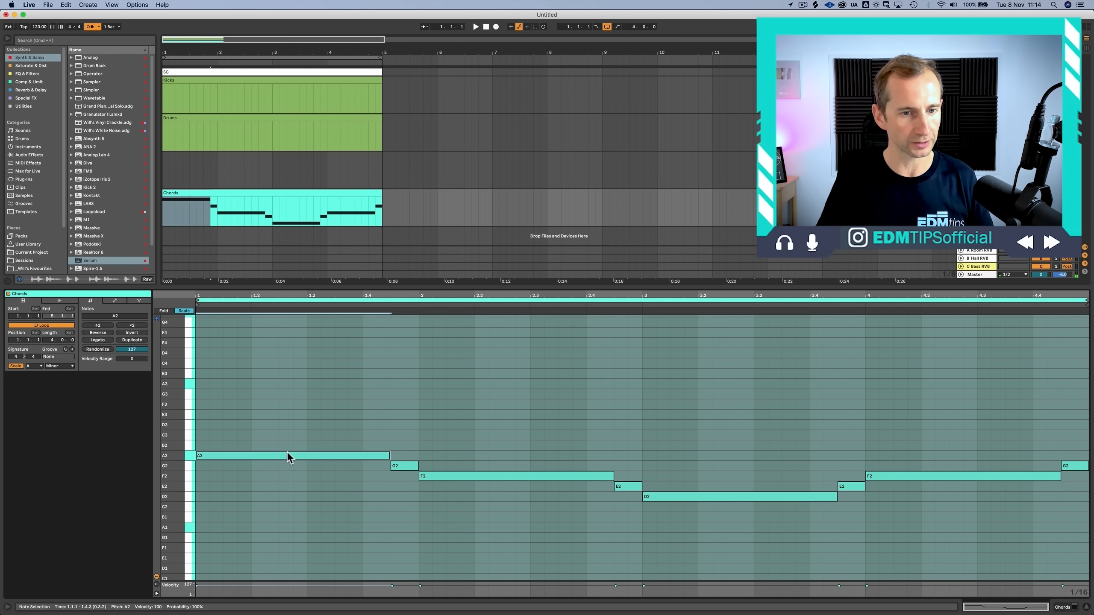
drag(287, 453, 290, 416)
click(289, 435)
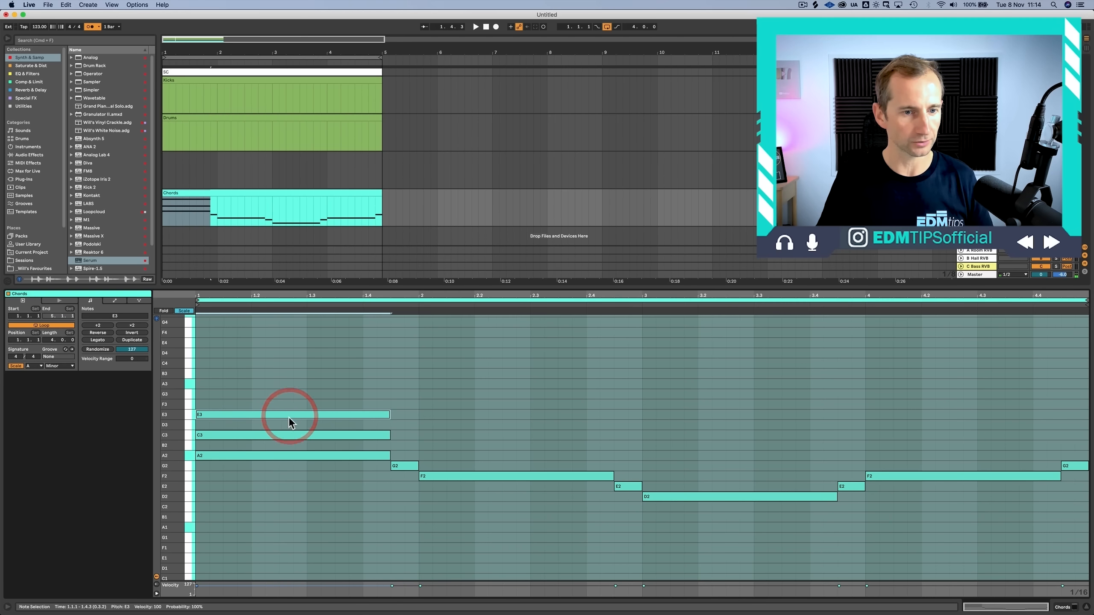
Step: Copy the E3 note of the bar 1 chord up to G3, extending the A minor triad to a seventh chord
click(271, 435)
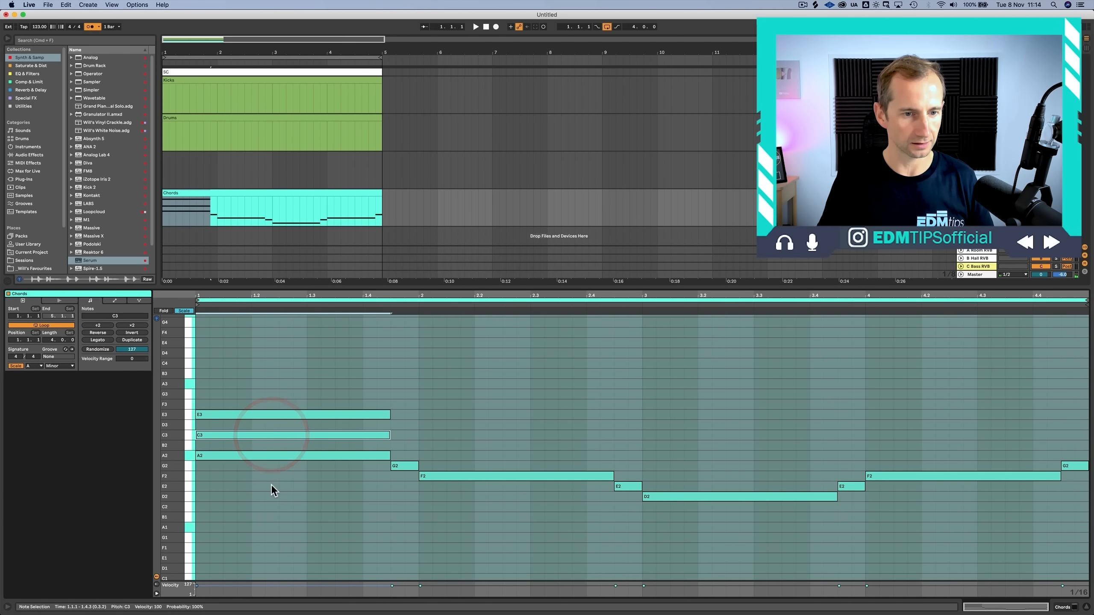
drag(271, 484, 273, 377)
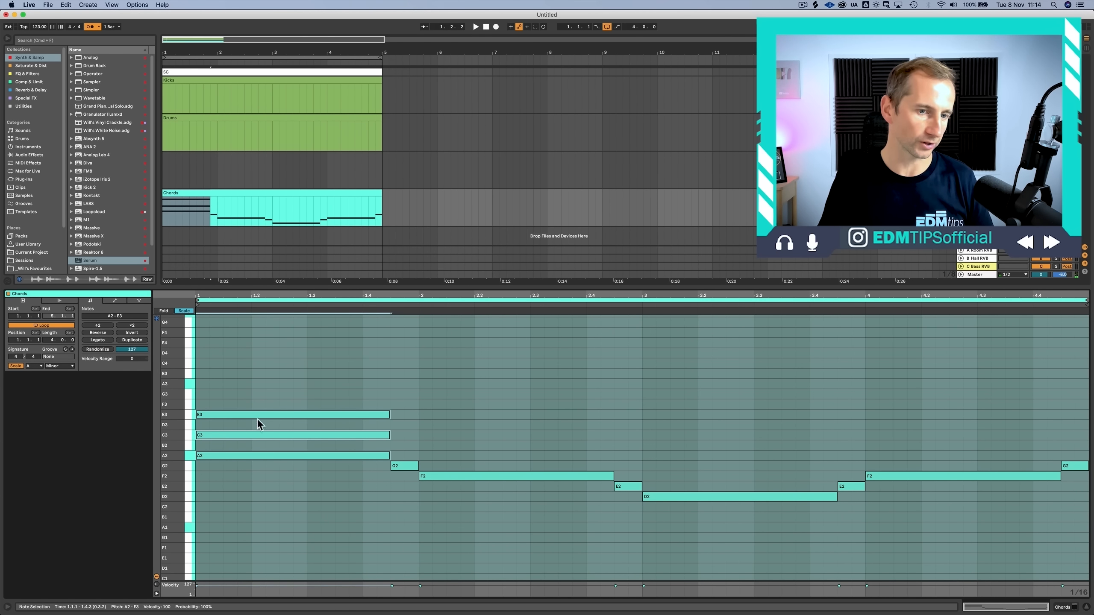
click(258, 388)
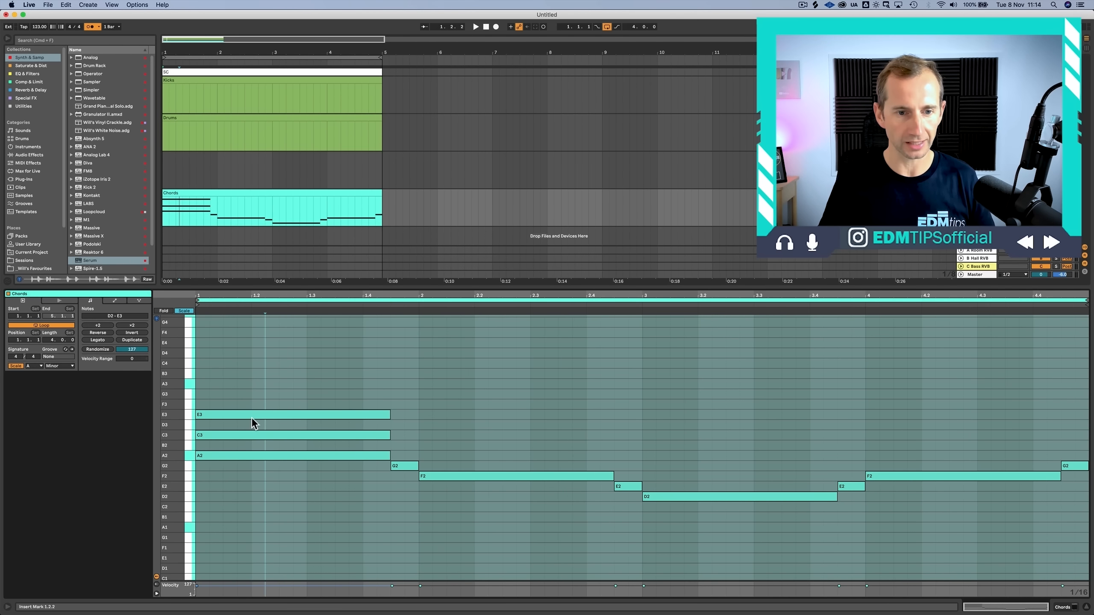
drag(253, 415, 256, 396)
key(Left)
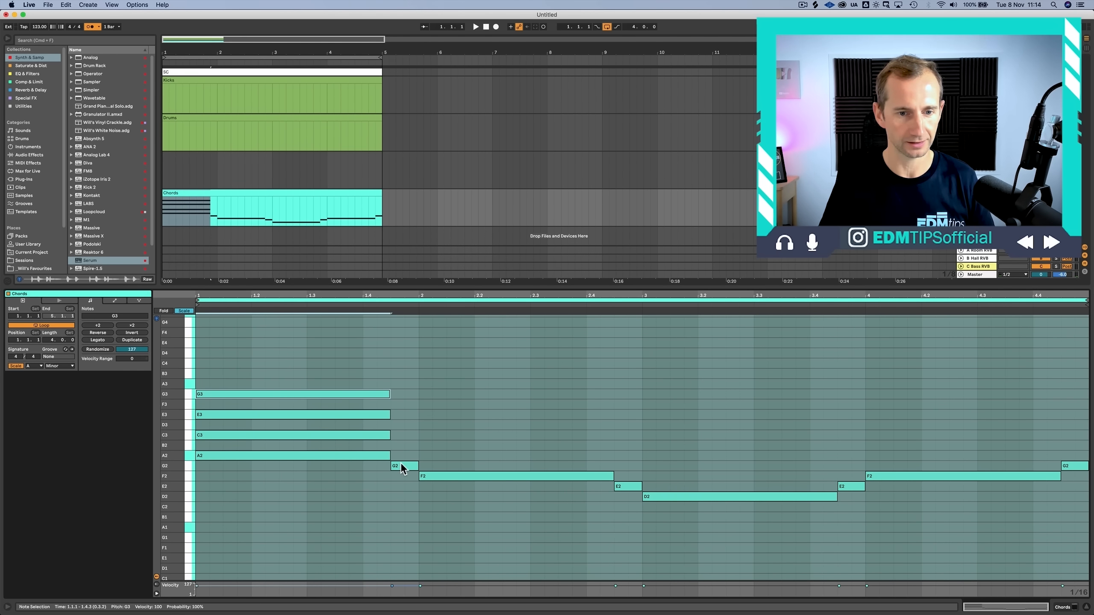
Step: Stack C3, E3 and G3 above the bar 1 passing note, and duplicate bar 1's upper C3, E3 and G3 notes across bars 2 to 4
drag(401, 468, 403, 396)
drag(405, 443, 270, 379)
key(ctrl+d)
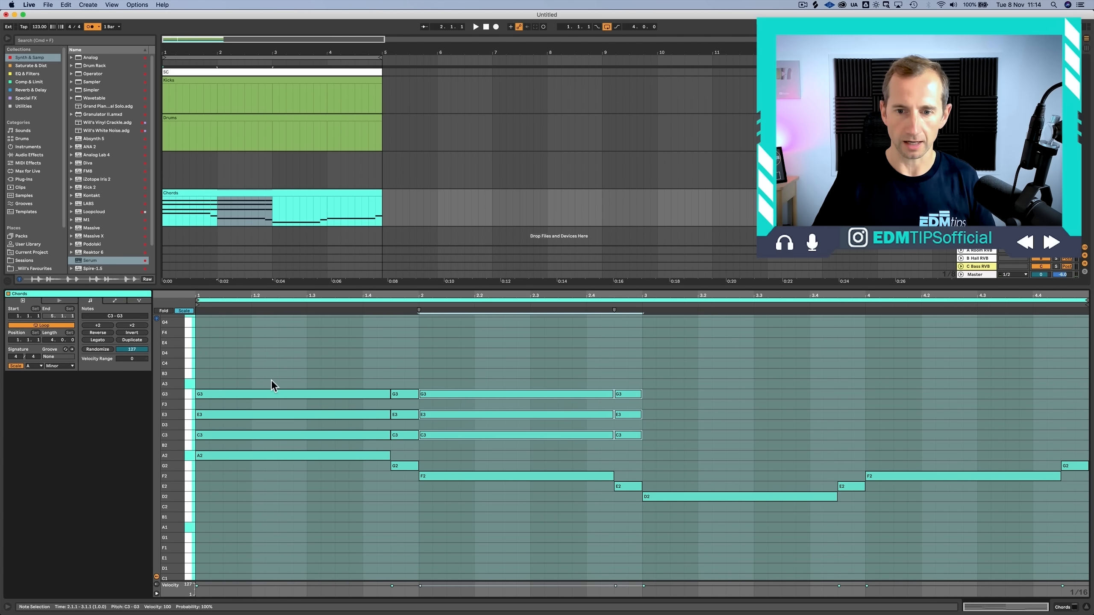
key(super+d)
key(super+d)
click(641, 368)
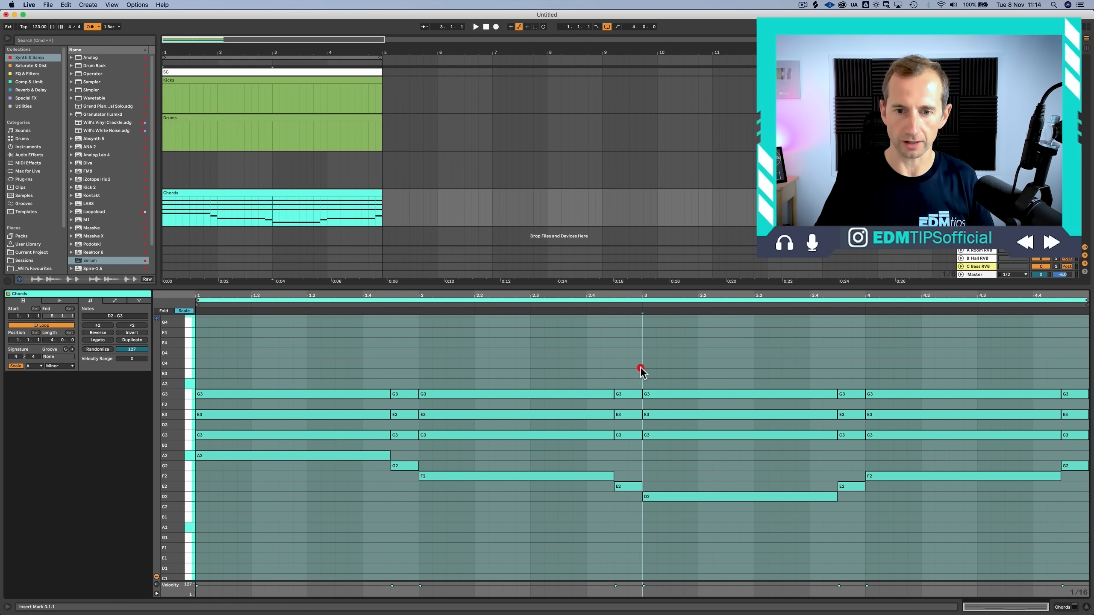
Step: Raise the long G3 note of the bar 3 chord to B3
click(664, 395)
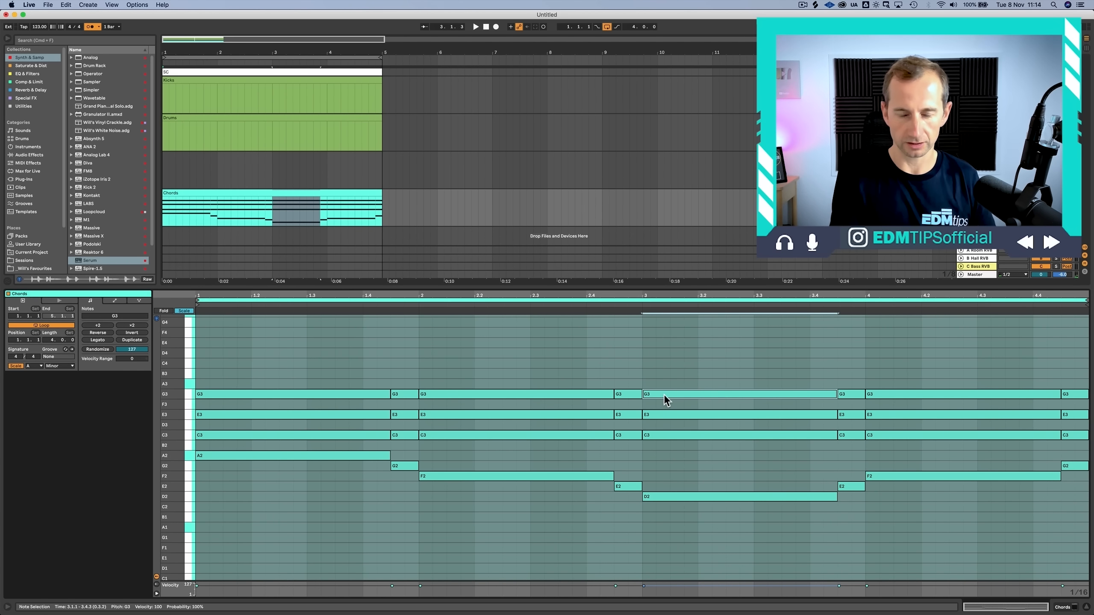
key(Up)
key(Up)
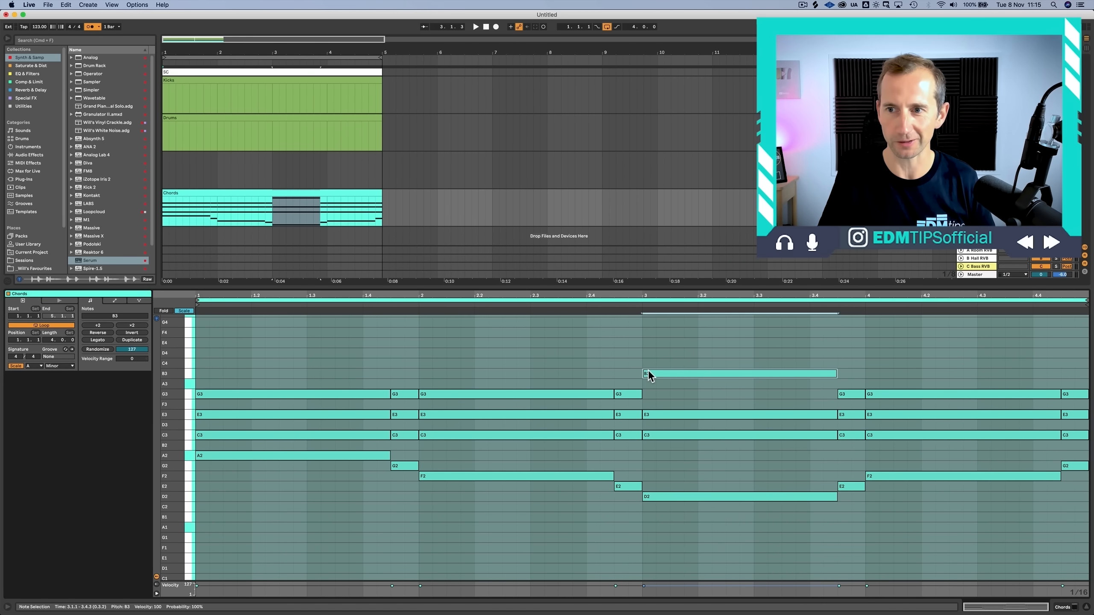
Step: During playback, set the Chords track volume to -16.2 dB and its B Hall RVB send to -11.7 dB
key(space)
key(Tab)
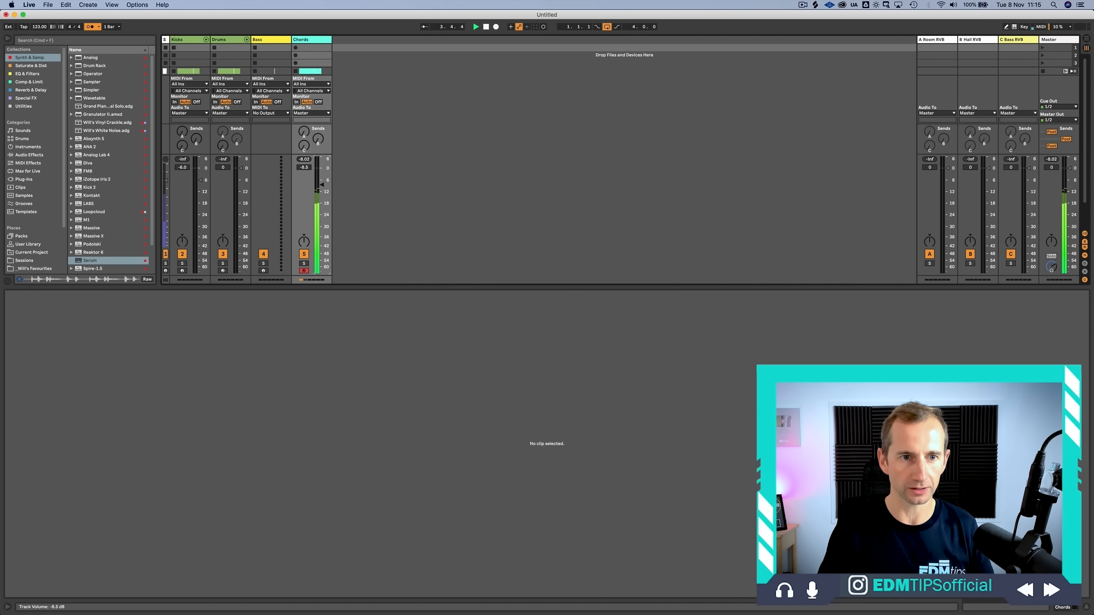
click(305, 159)
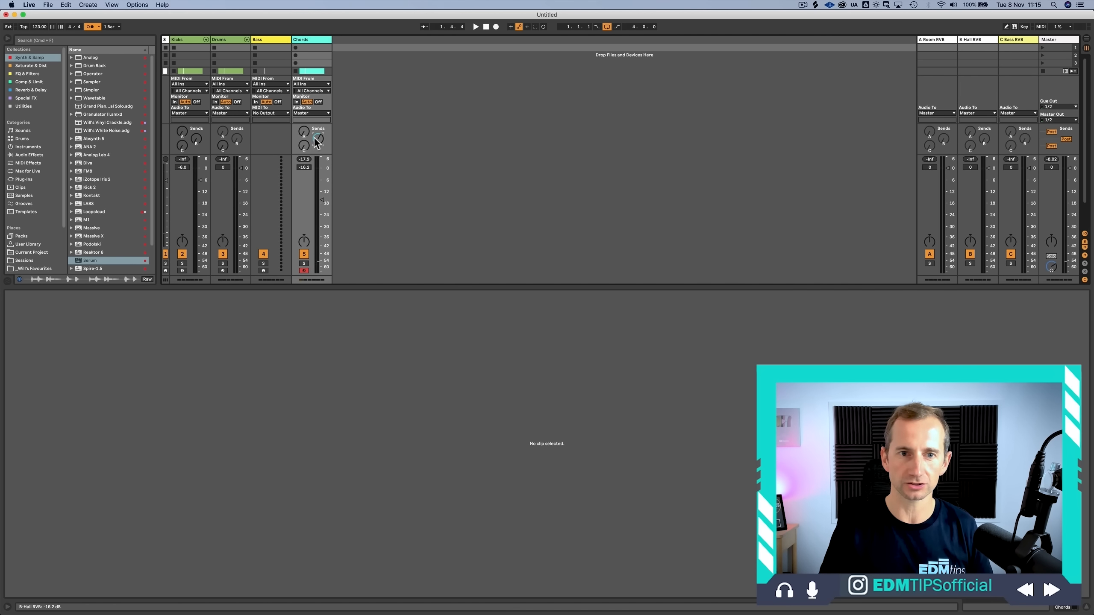
click(978, 39)
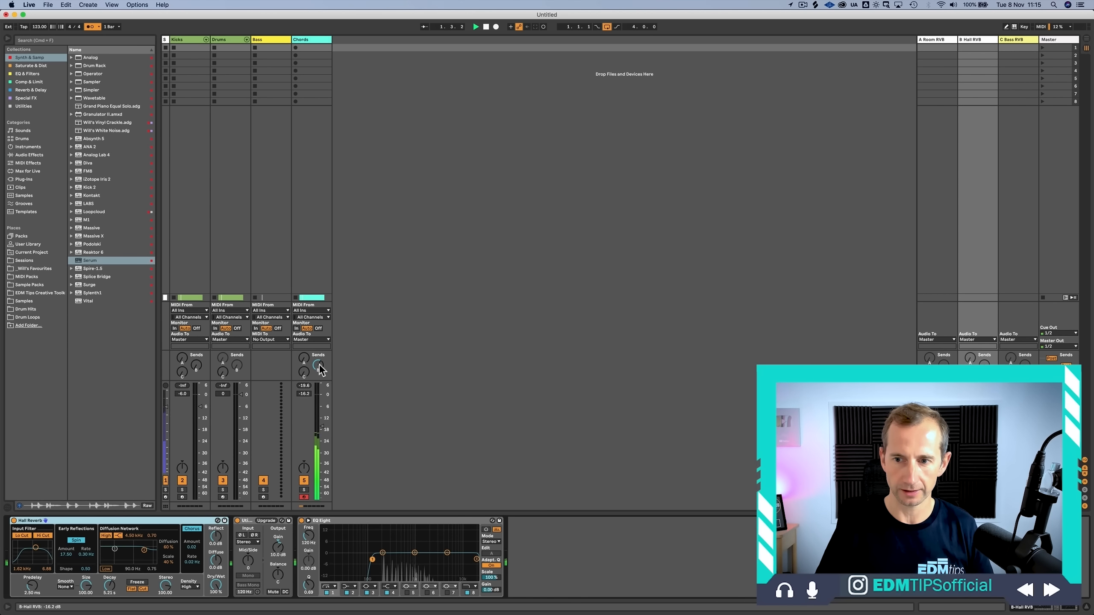
drag(320, 370, 320, 364)
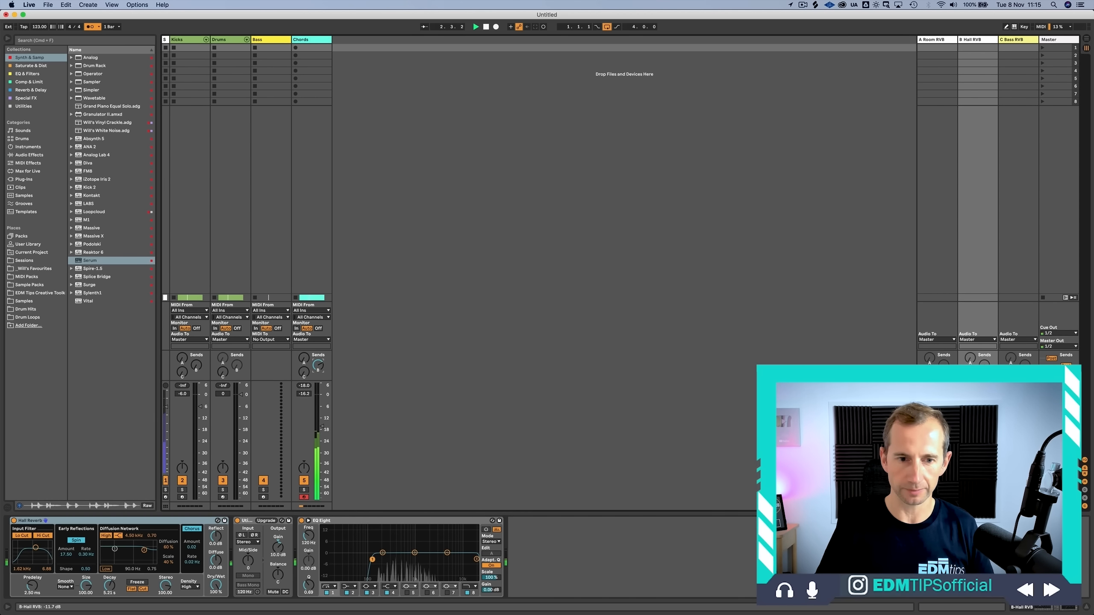
click(304, 384)
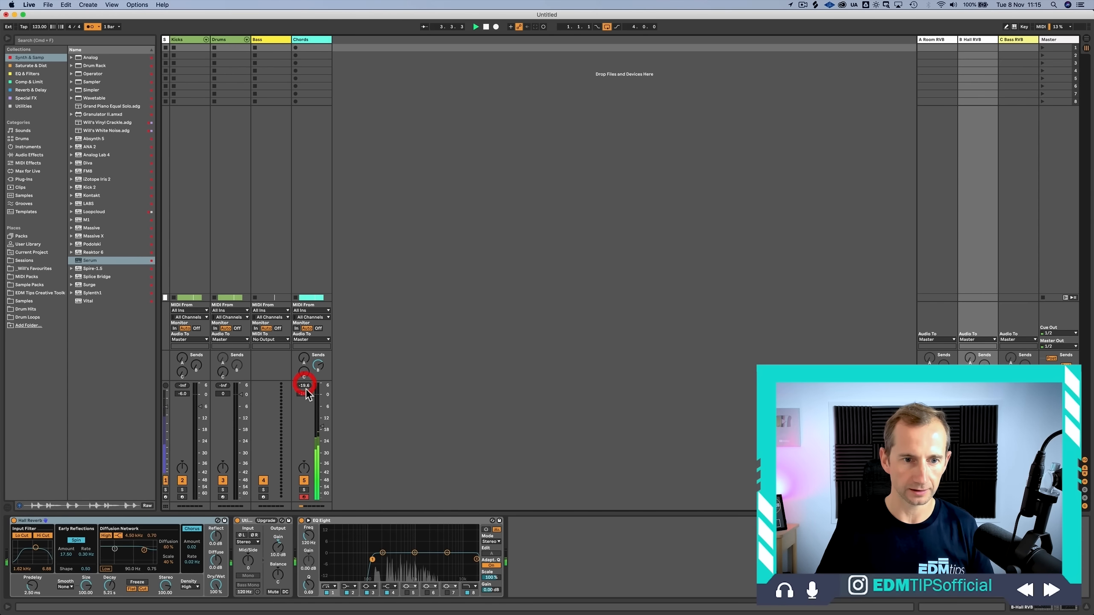
key(Tab)
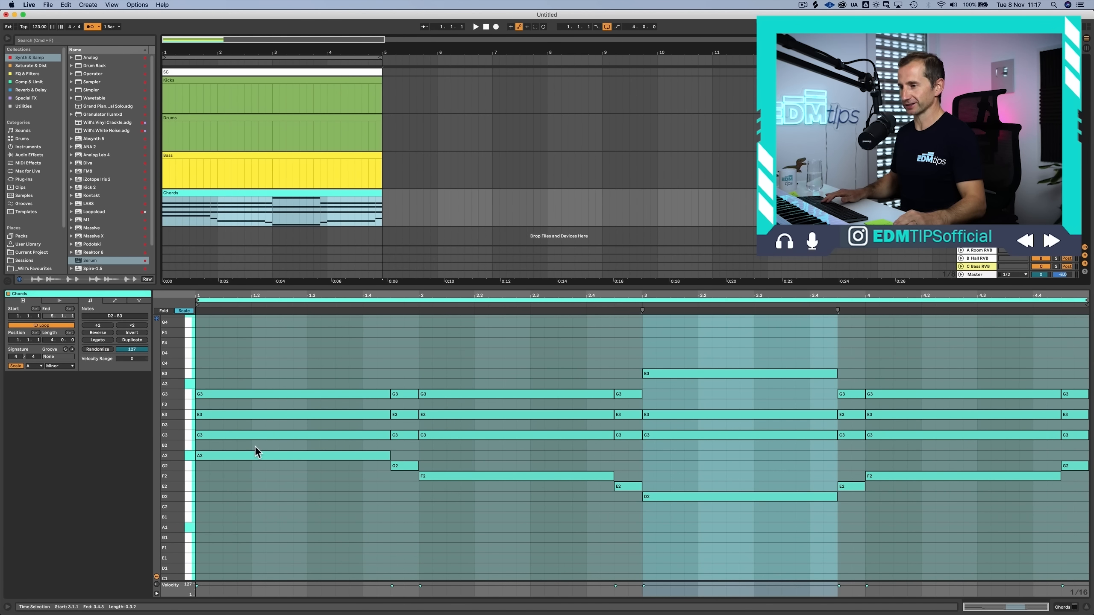
Step: Copy the lowest line of notes from the Chords clip into the Bass clip from 1.1.1 and transpose it down one octave
drag(255, 447, 1084, 539)
key(super+c)
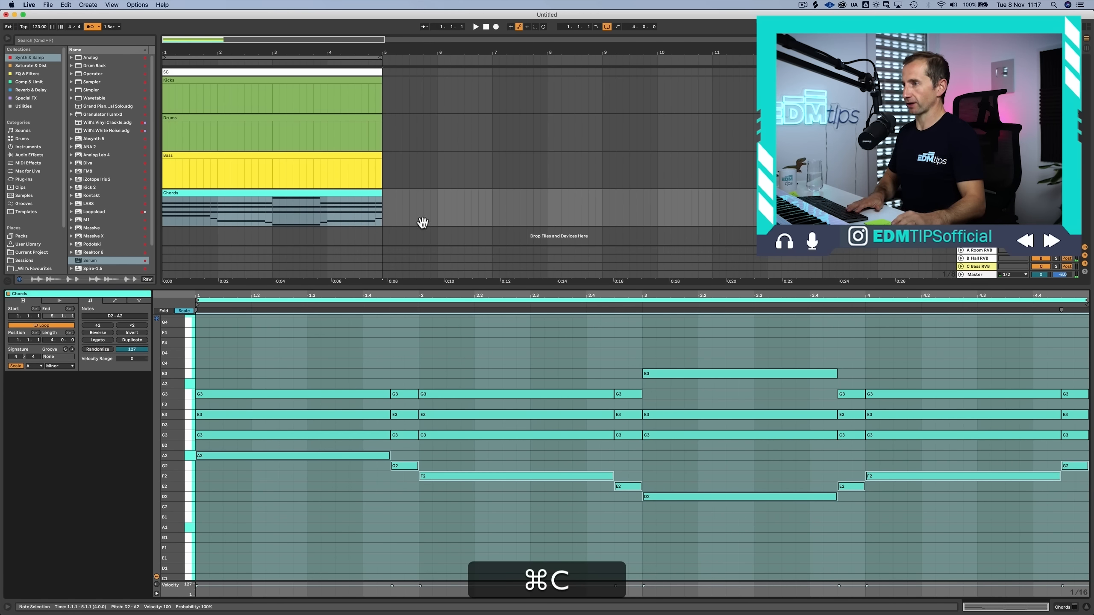
click(186, 159)
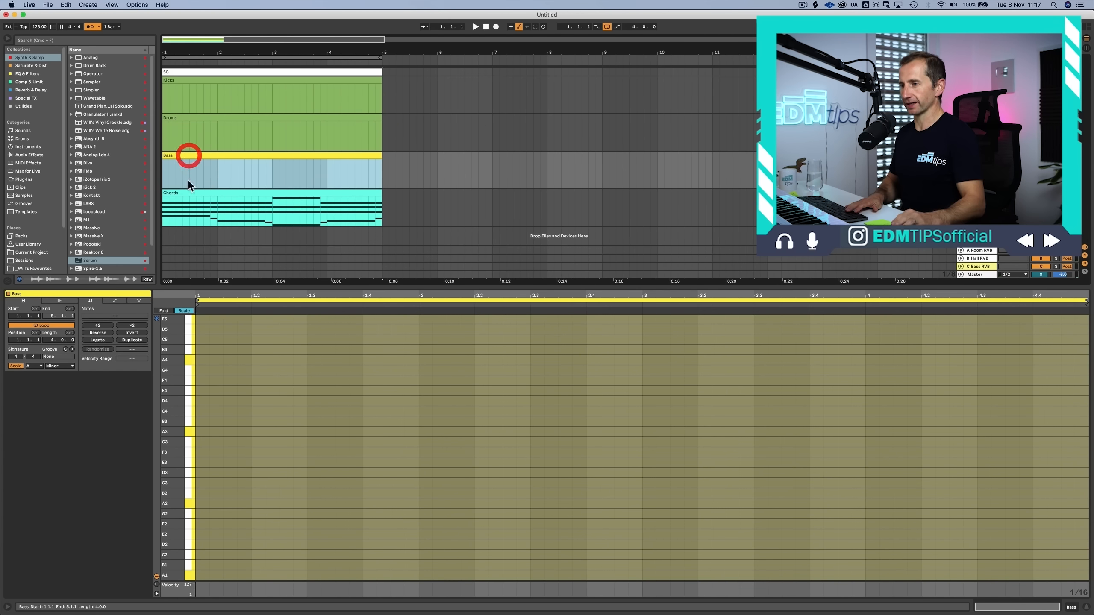
click(197, 391)
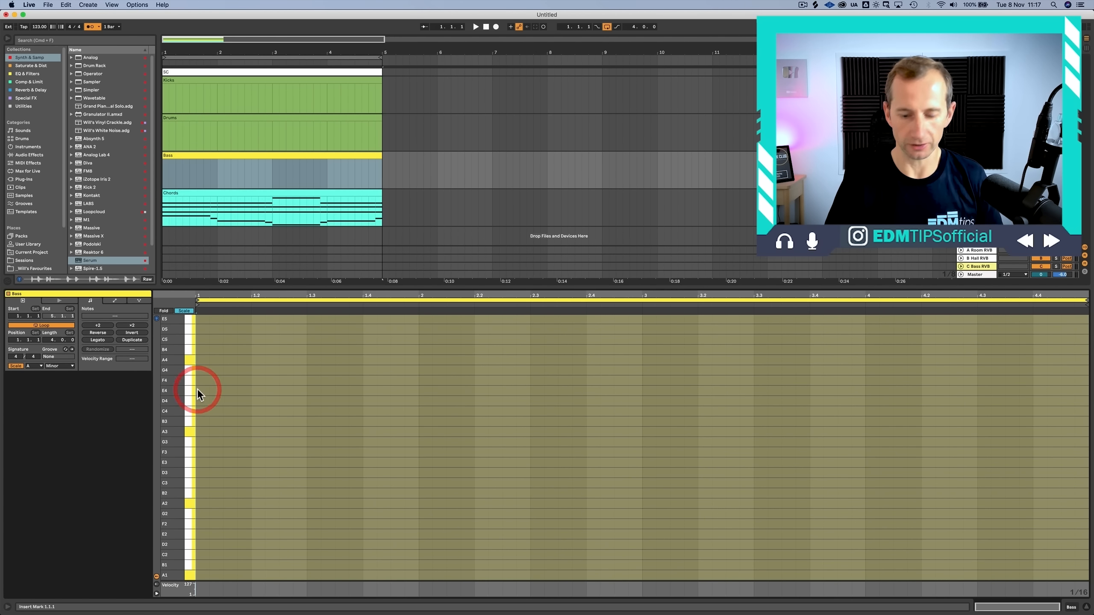
key(super+v)
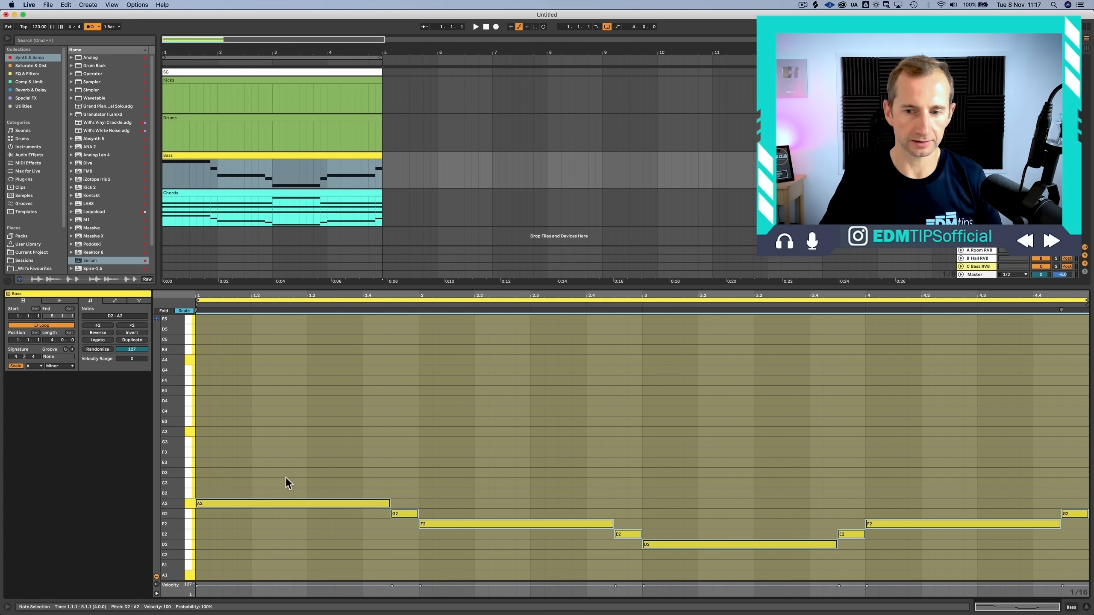
key(shift+Down)
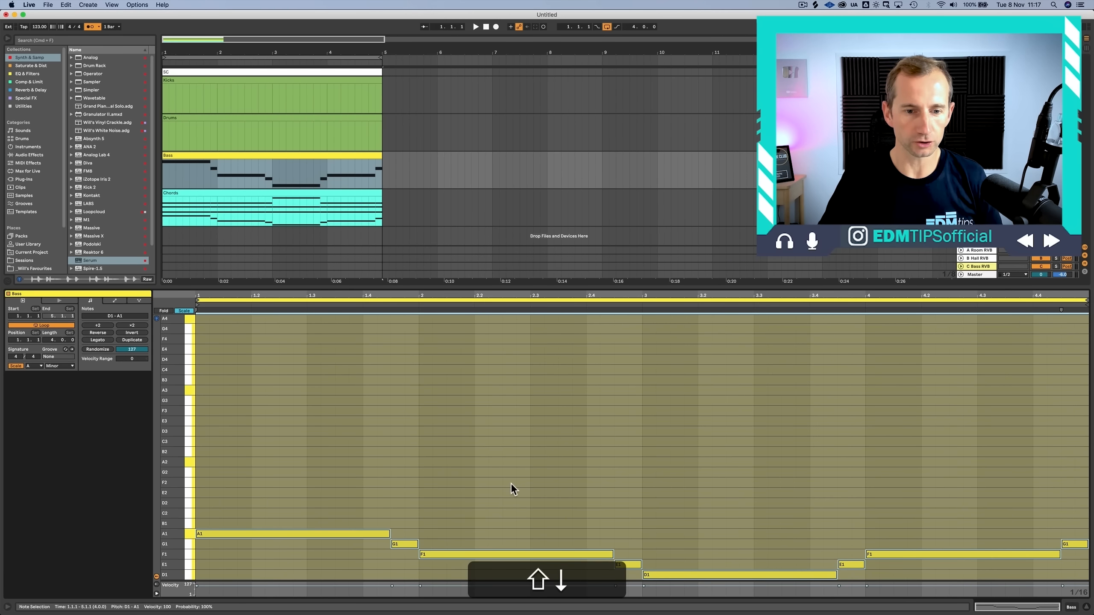
key(shift)
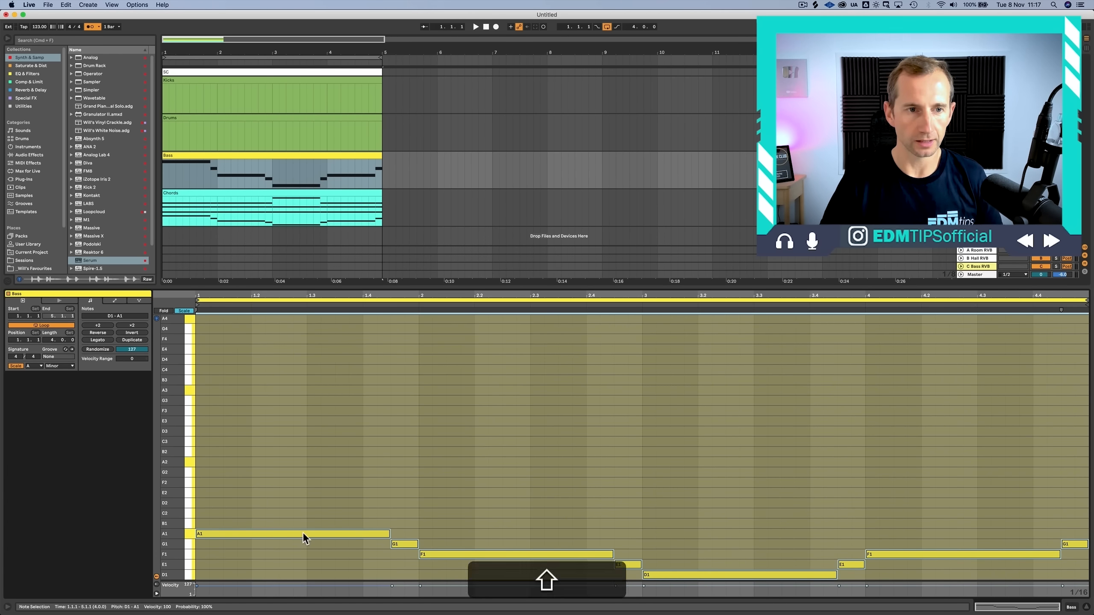
Step: Load Serum as the instrument on the Bass track
key(shift+Tab)
click(984, 166)
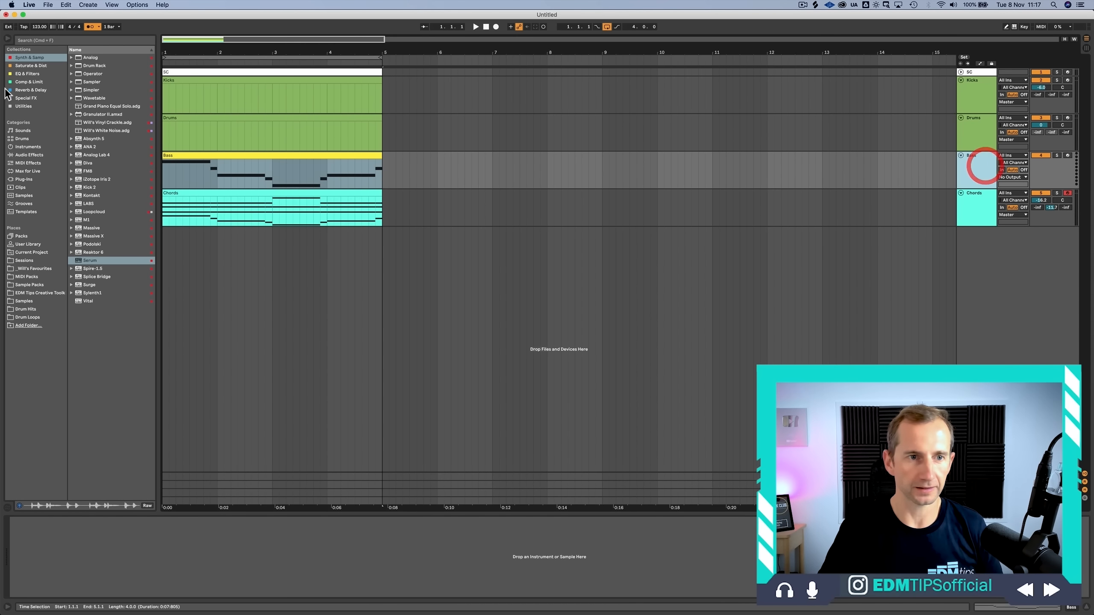
drag(96, 261, 207, 172)
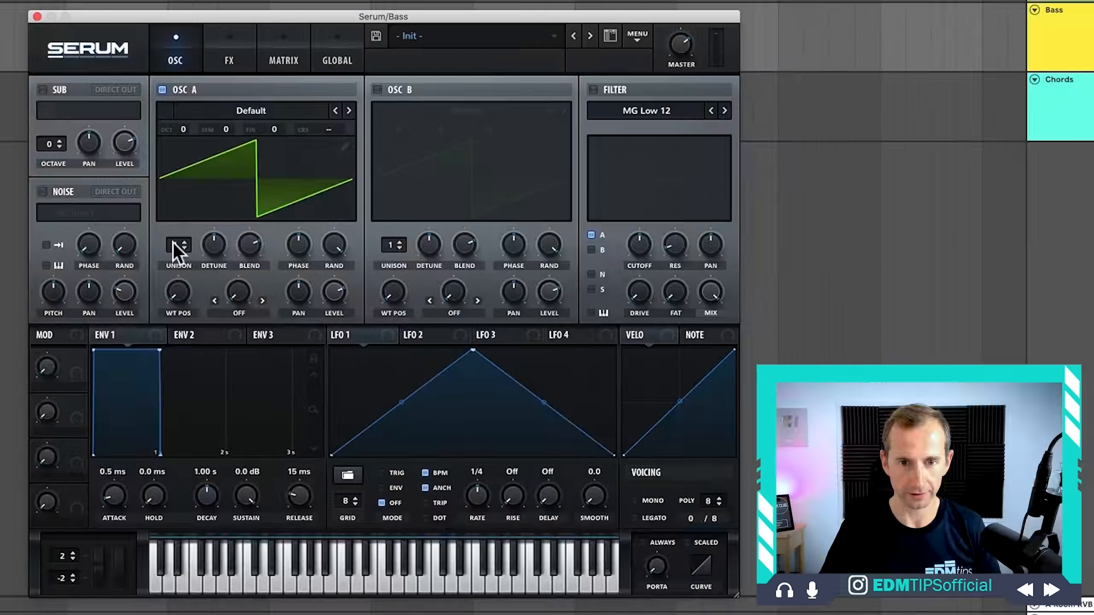
Step: Set oscillator A to 6 unison voices with reduced detune, and enable the MG Low 12 filter
drag(496, 285, 505, 254)
click(193, 200)
drag(213, 244, 218, 307)
click(593, 90)
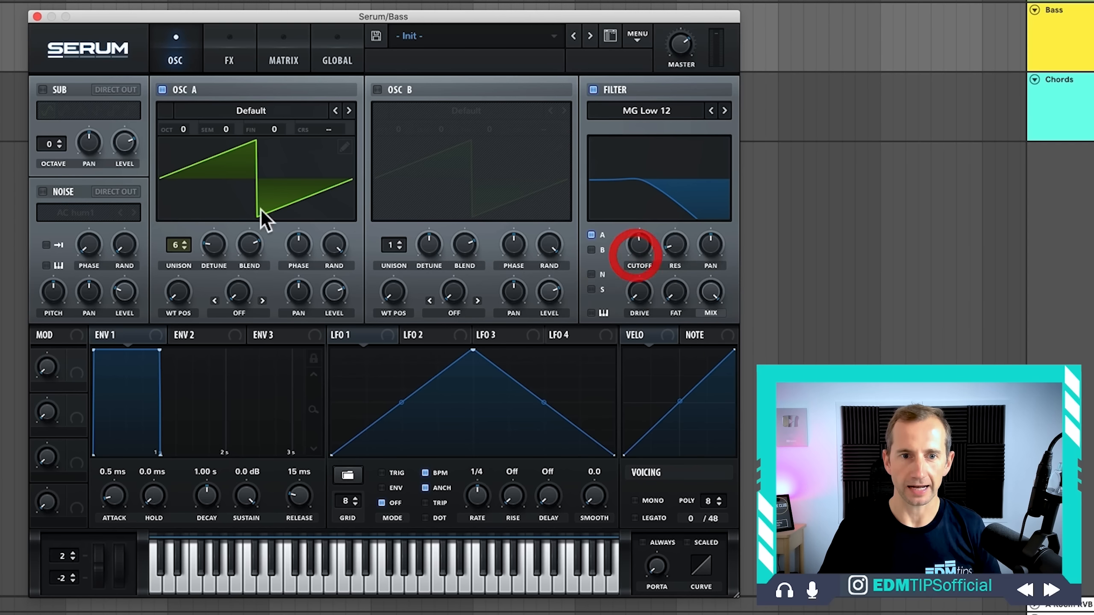
Step: Enable the sub oscillator with a sine wave, lower its octave, and close the Serum window
click(43, 90)
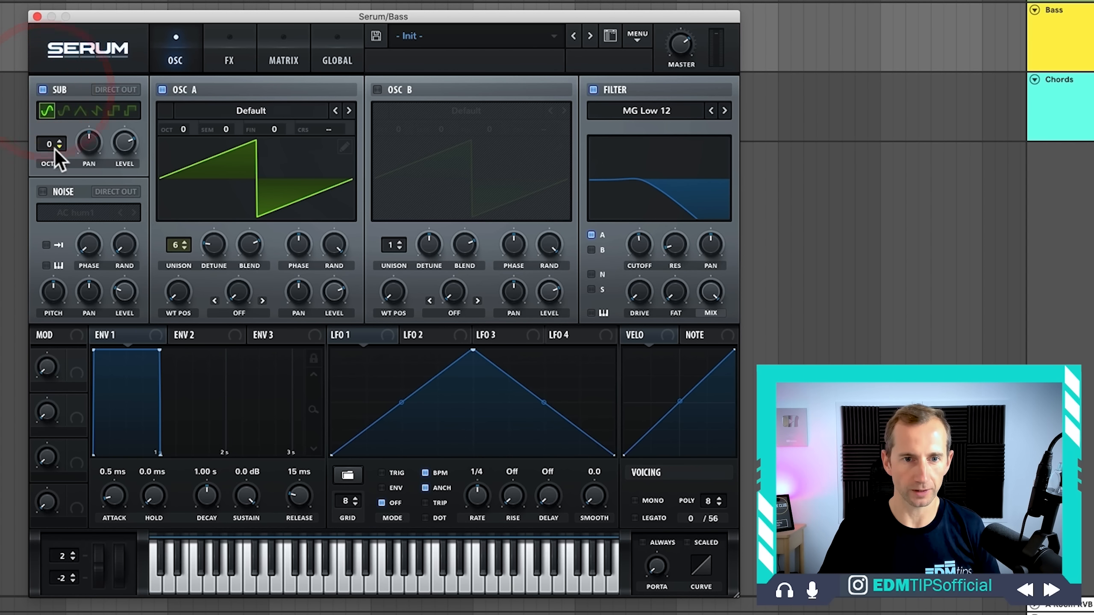
drag(53, 147, 48, 158)
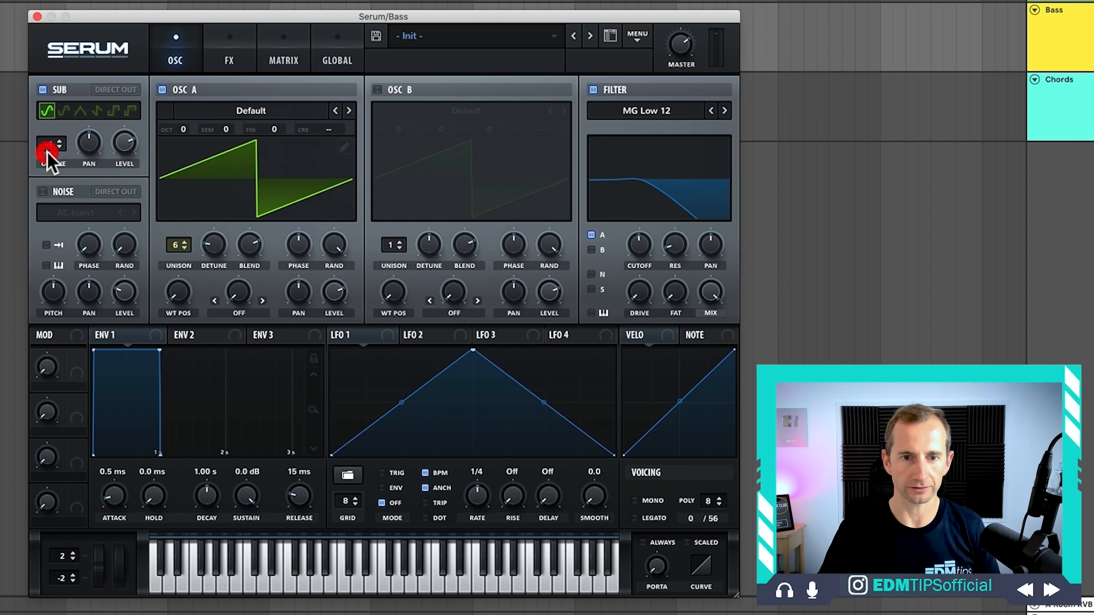
click(37, 16)
click(418, 157)
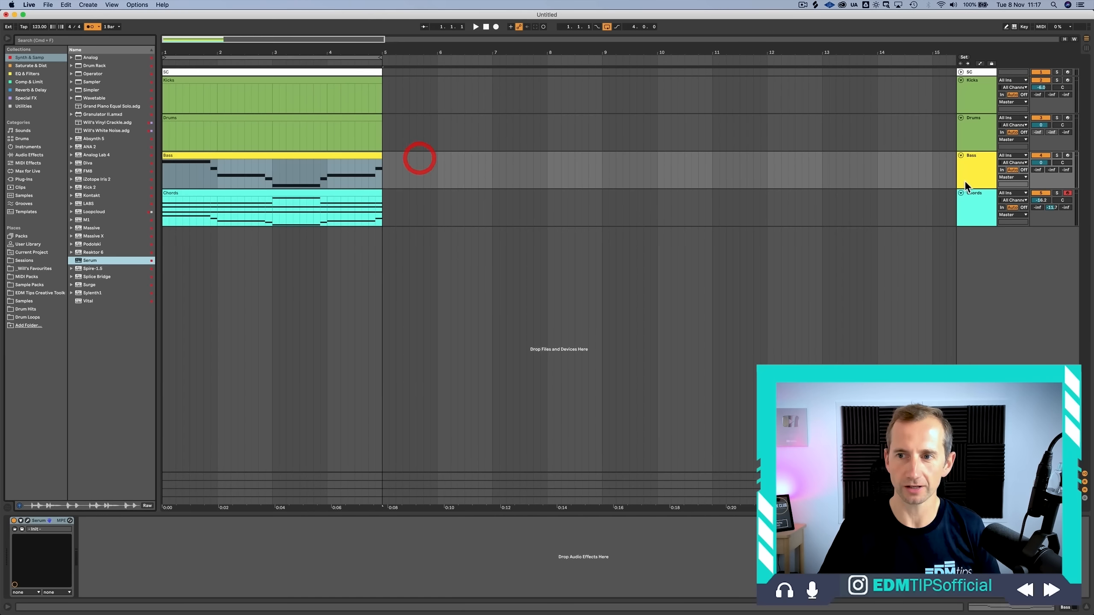
Step: Lower the Bass track volume to -5.4 dB in the mixer, resetting its peak level between adjustments
key(Tab)
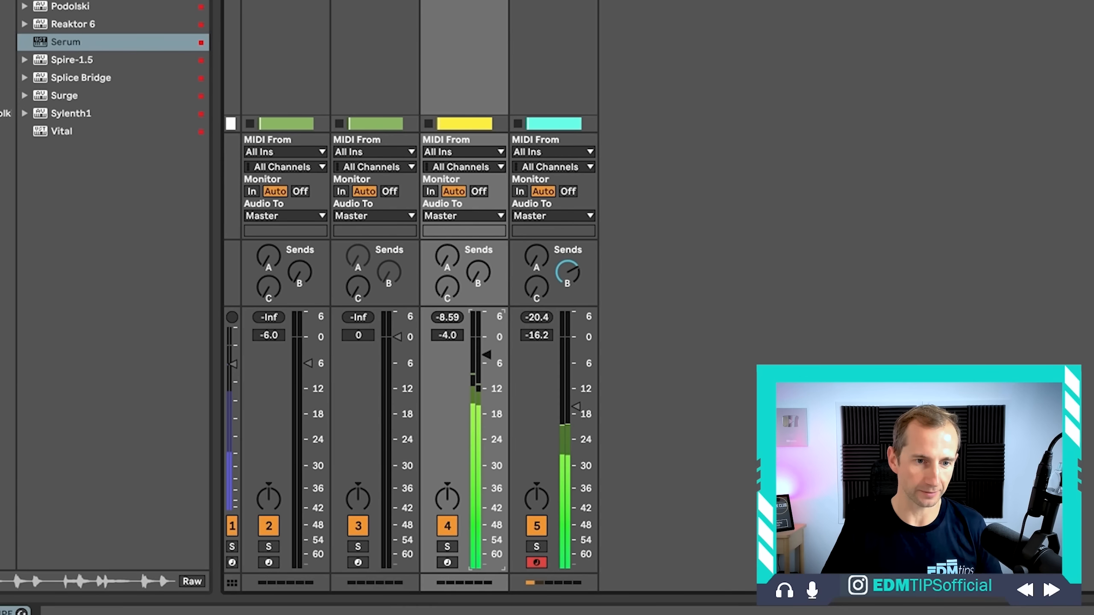
drag(281, 396, 280, 404)
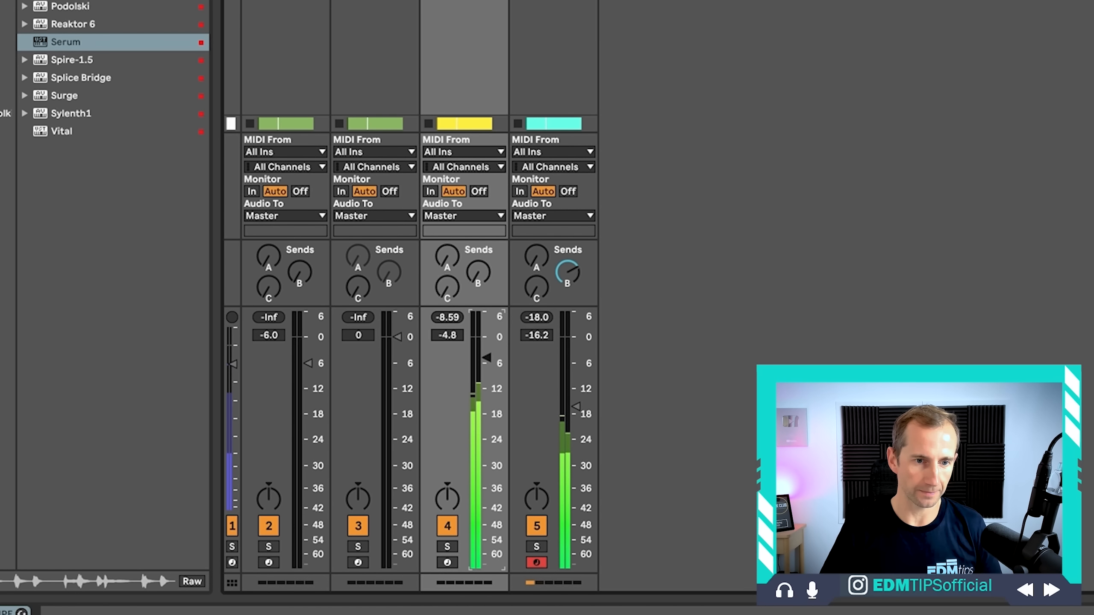
click(448, 317)
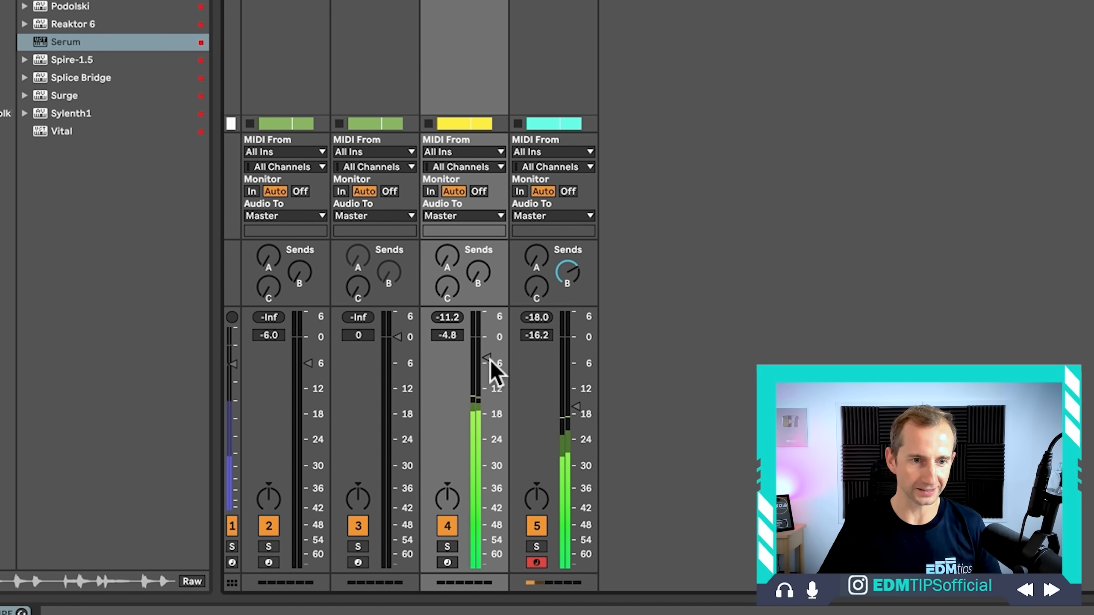
click(490, 359)
drag(491, 359, 497, 361)
click(457, 323)
click(454, 319)
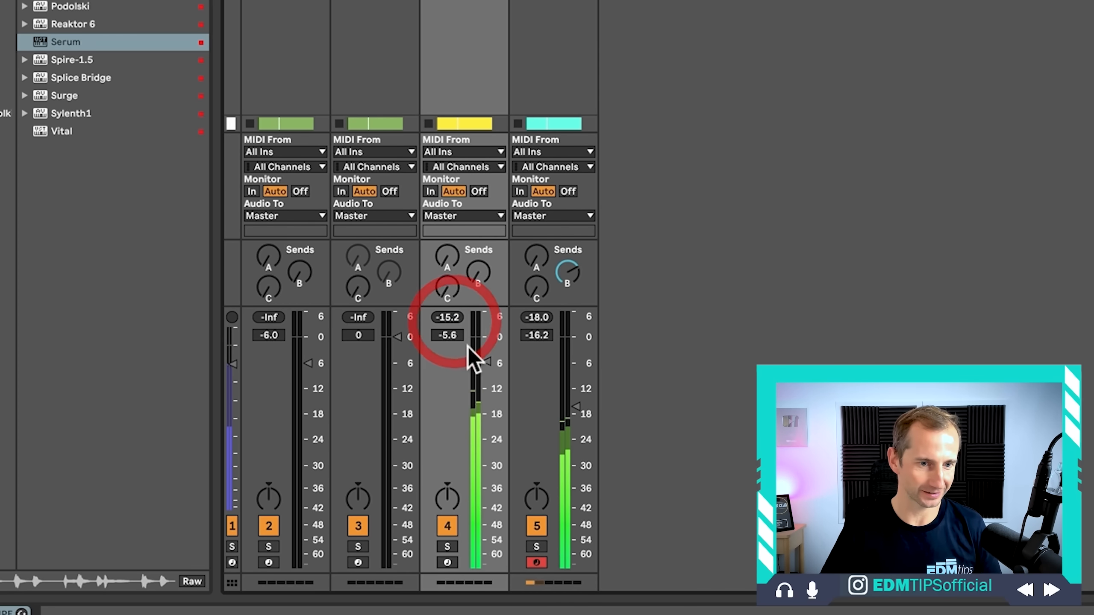
drag(487, 361, 487, 360)
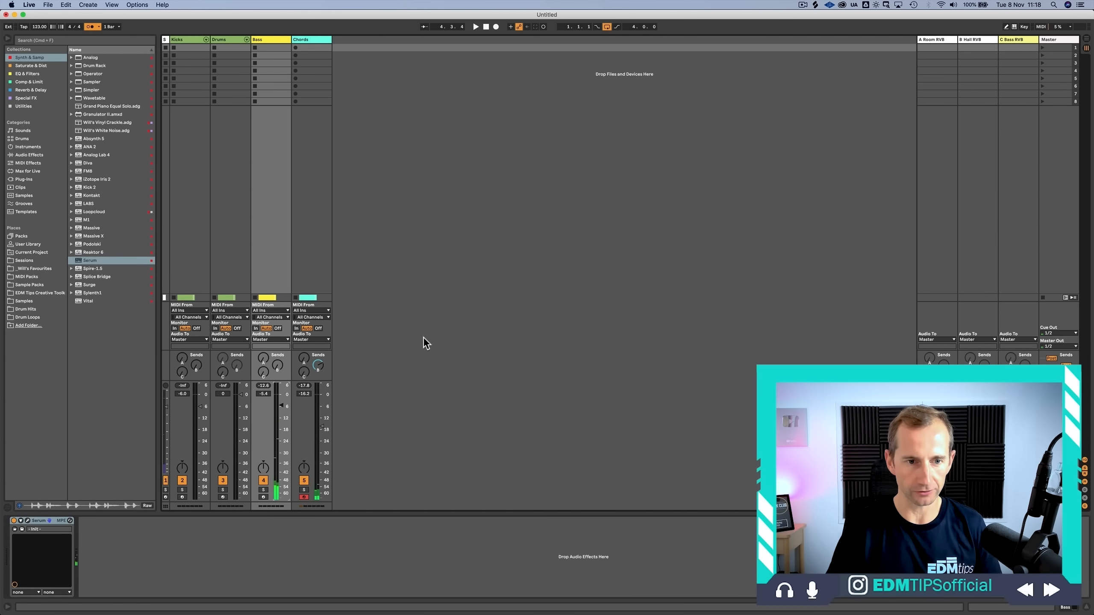
Step: Show the arrangement and place the insert marker at the start of the Bass clip
key(Tab)
click(313, 171)
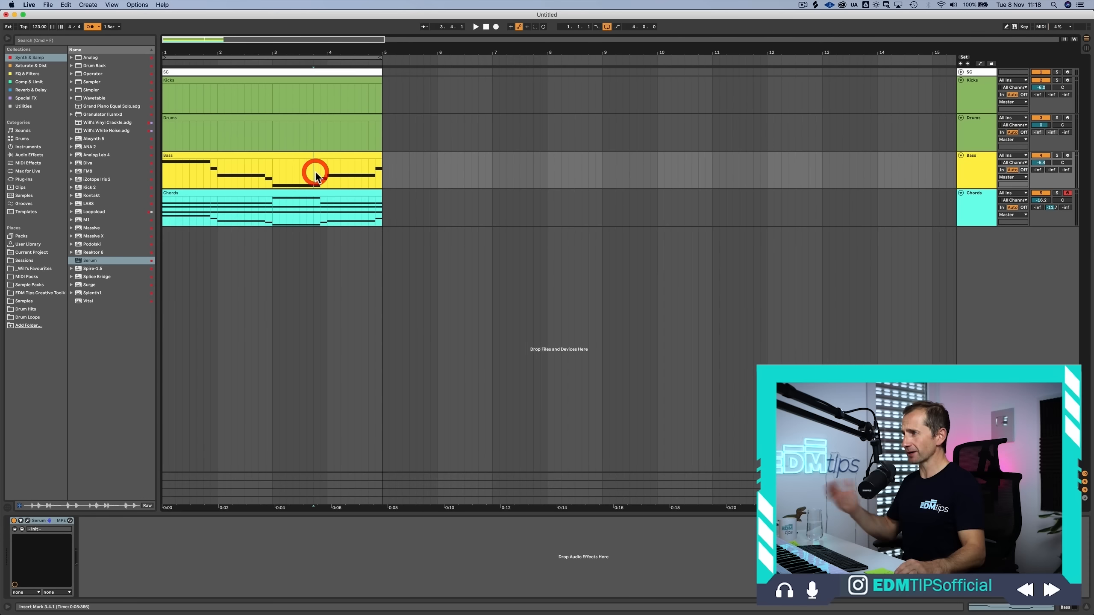
click(973, 170)
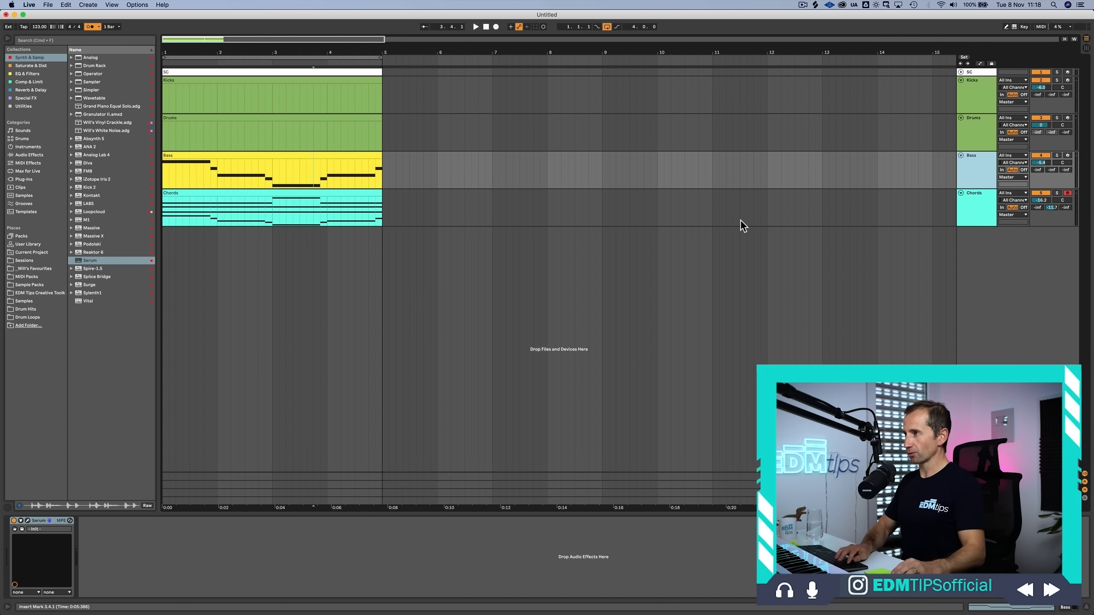
click(164, 176)
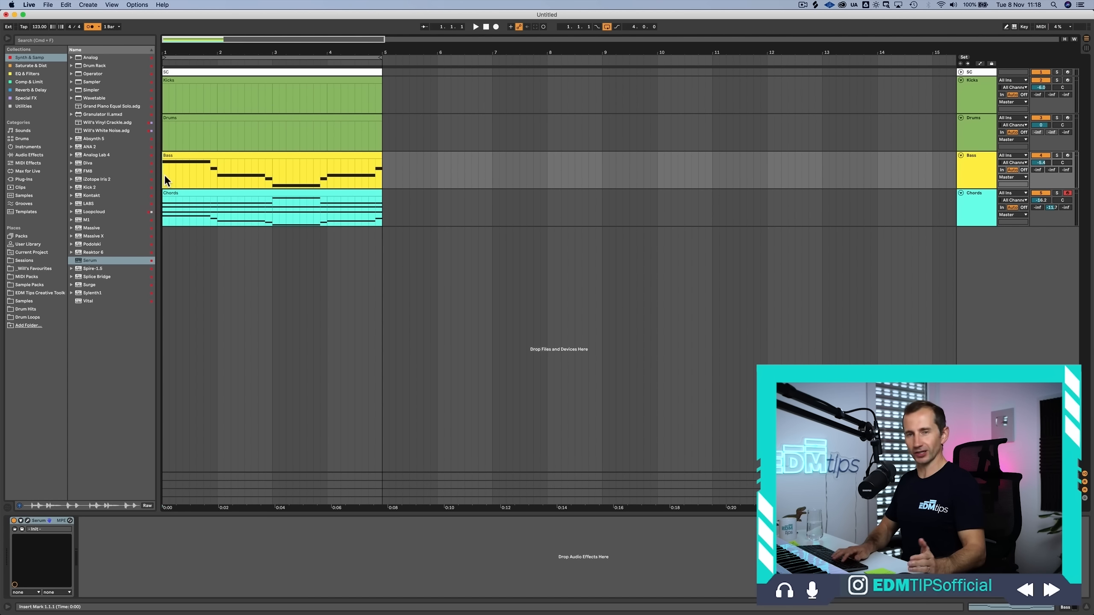
Step: Save the Live set in the Sessions folder under the name No Ears Billio
key(super+s)
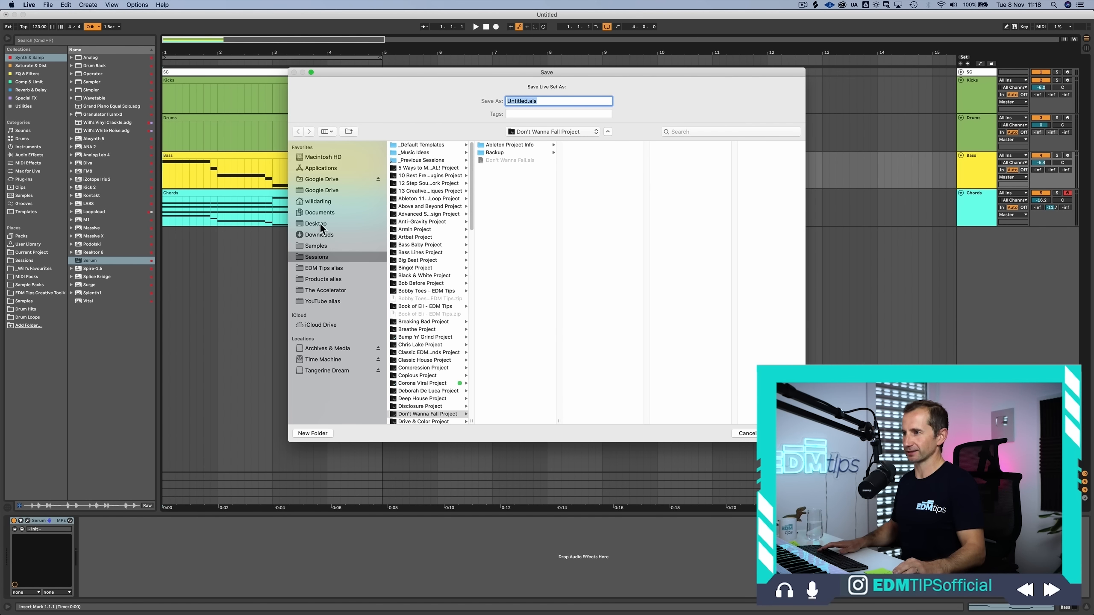
click(320, 222)
click(328, 258)
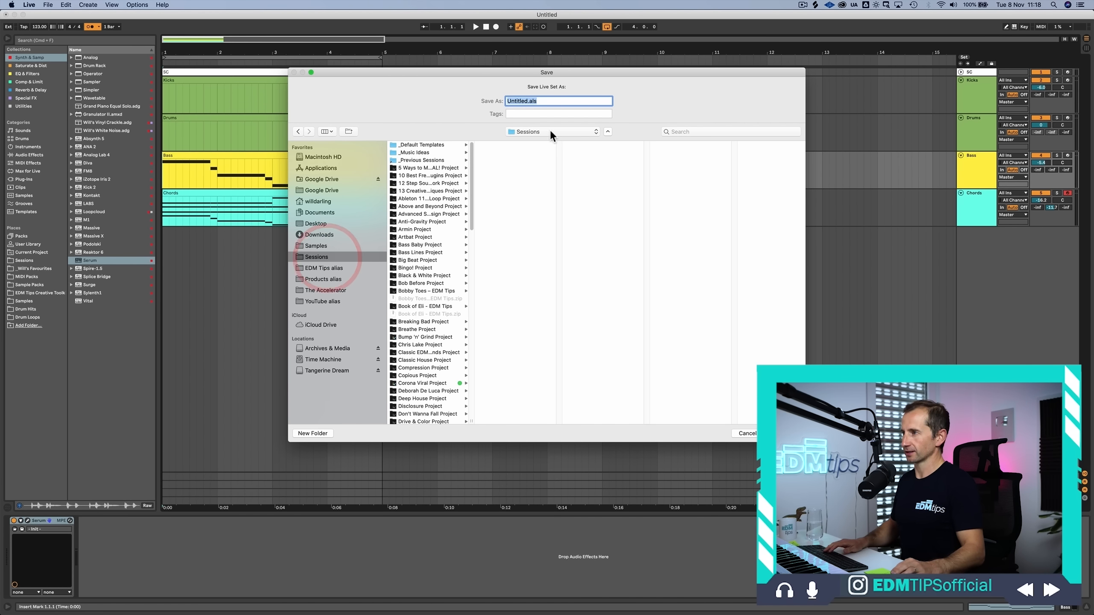
key(shift+n)
text(o Ea)
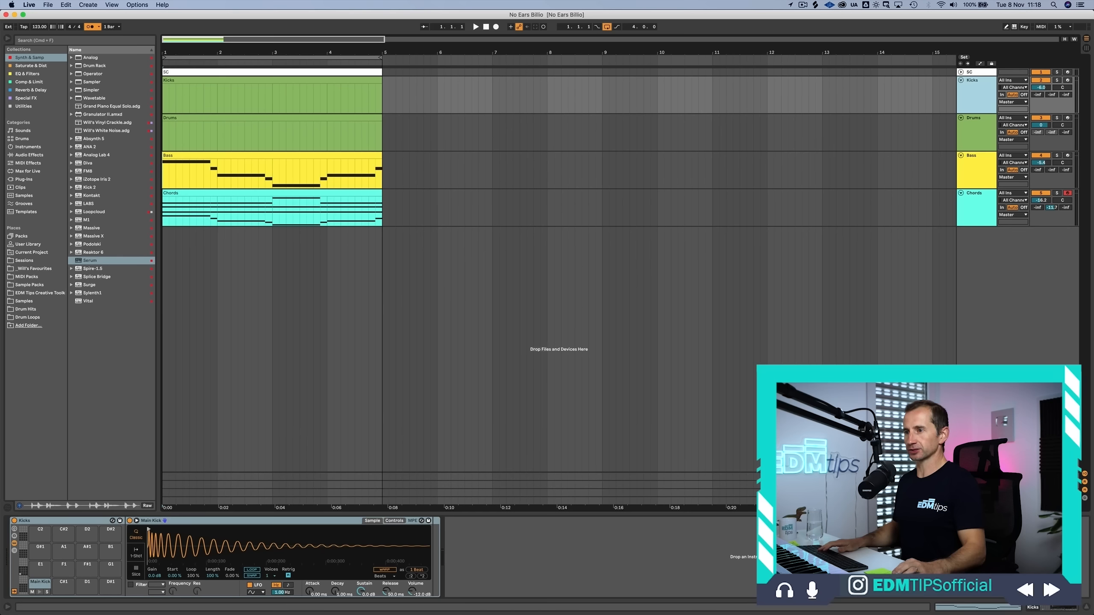
Step: Load Will Kick 3.wav from the Kicks folder of the favourites into the Main Kick pad on the Kicks track
click(35, 268)
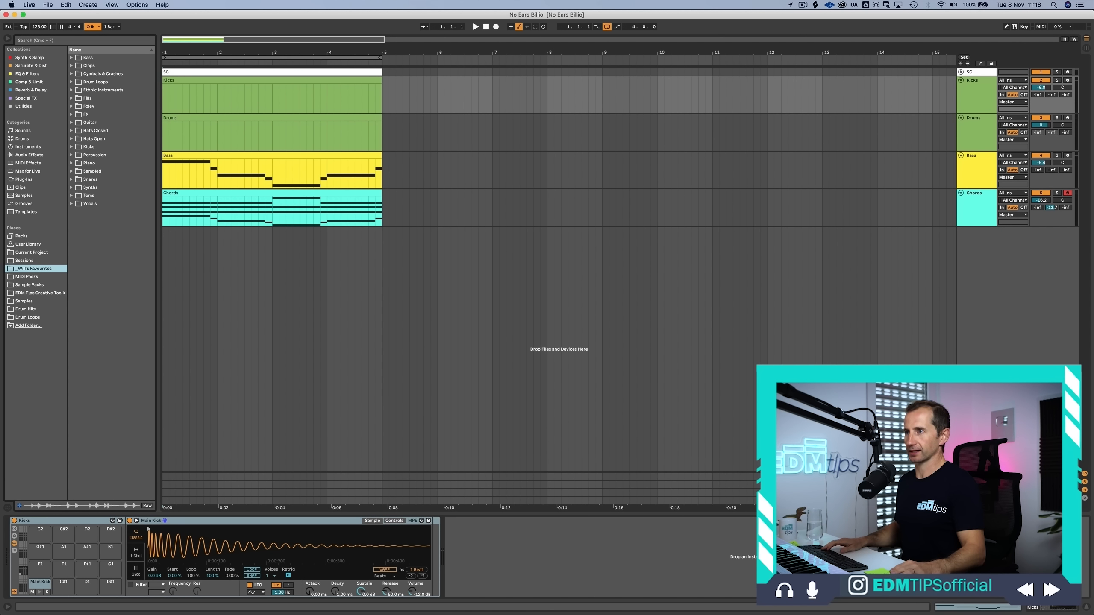
click(89, 66)
click(95, 82)
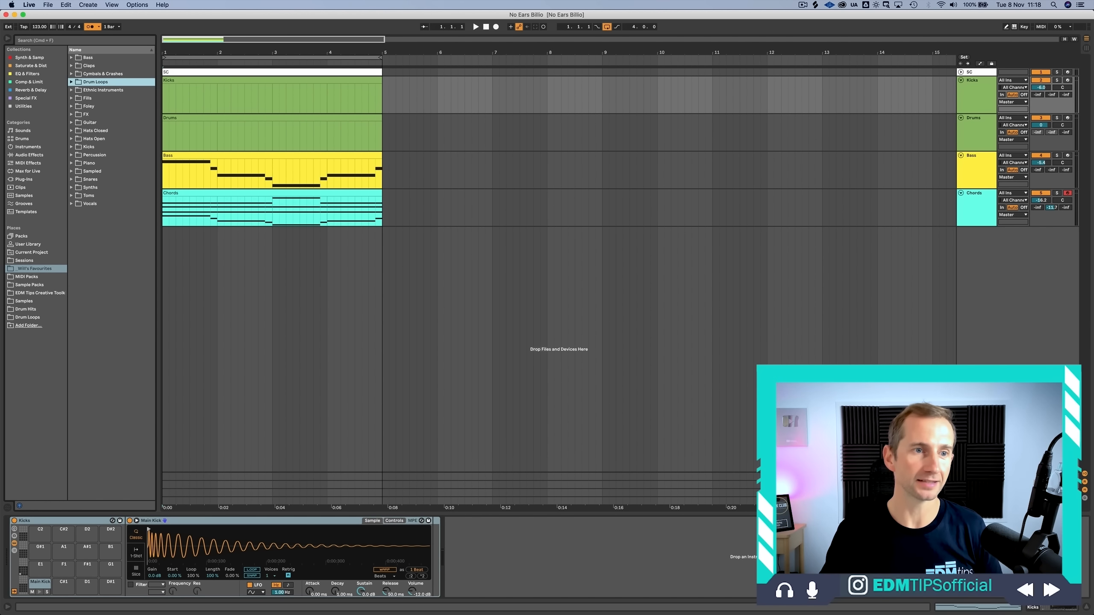
click(71, 147)
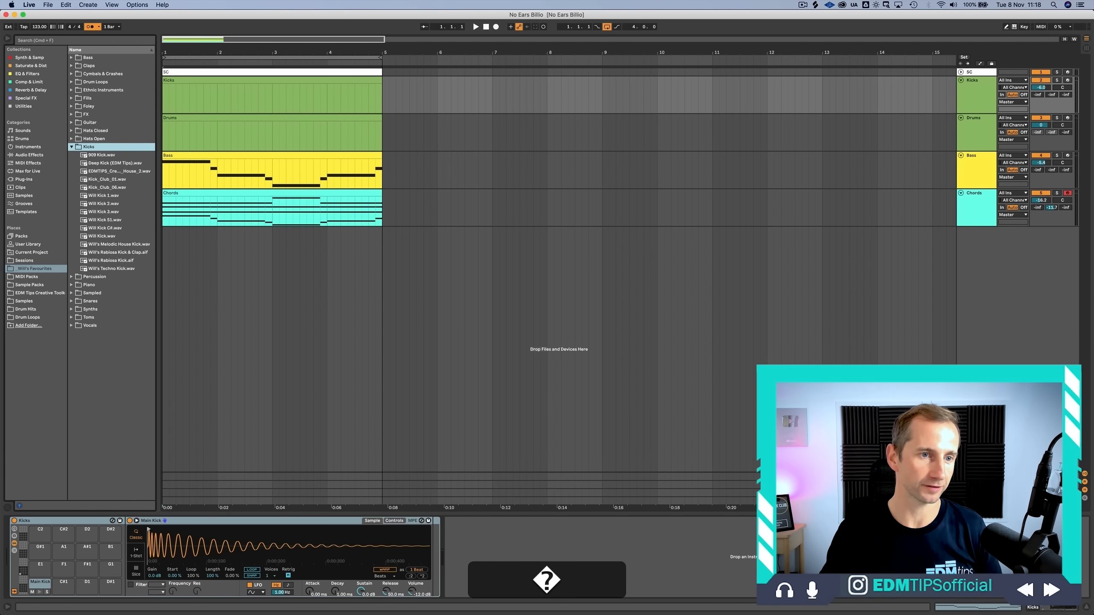
click(103, 212)
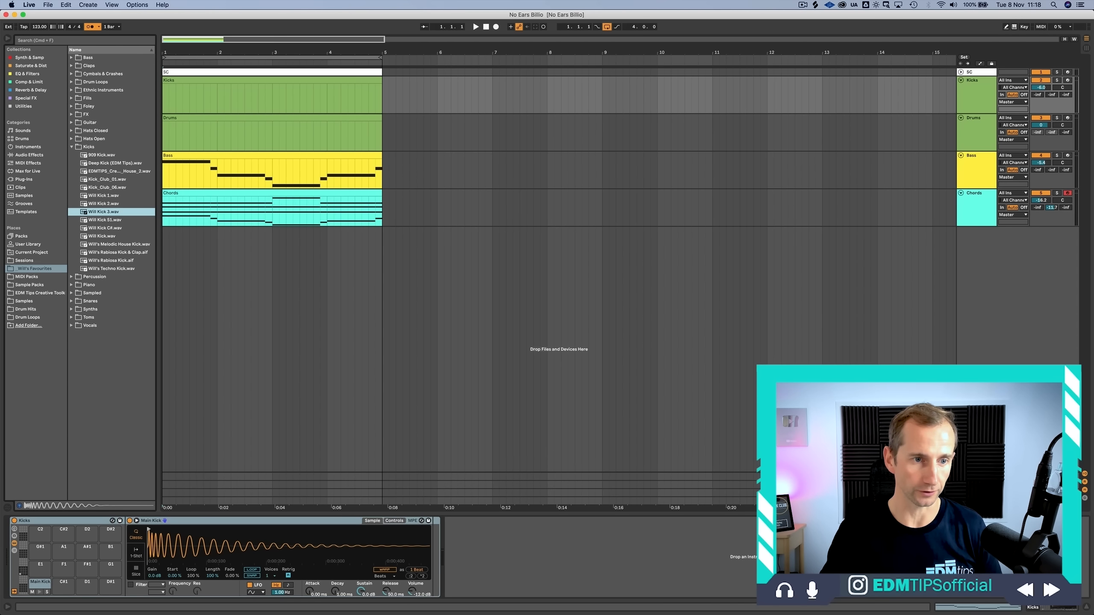
click(197, 233)
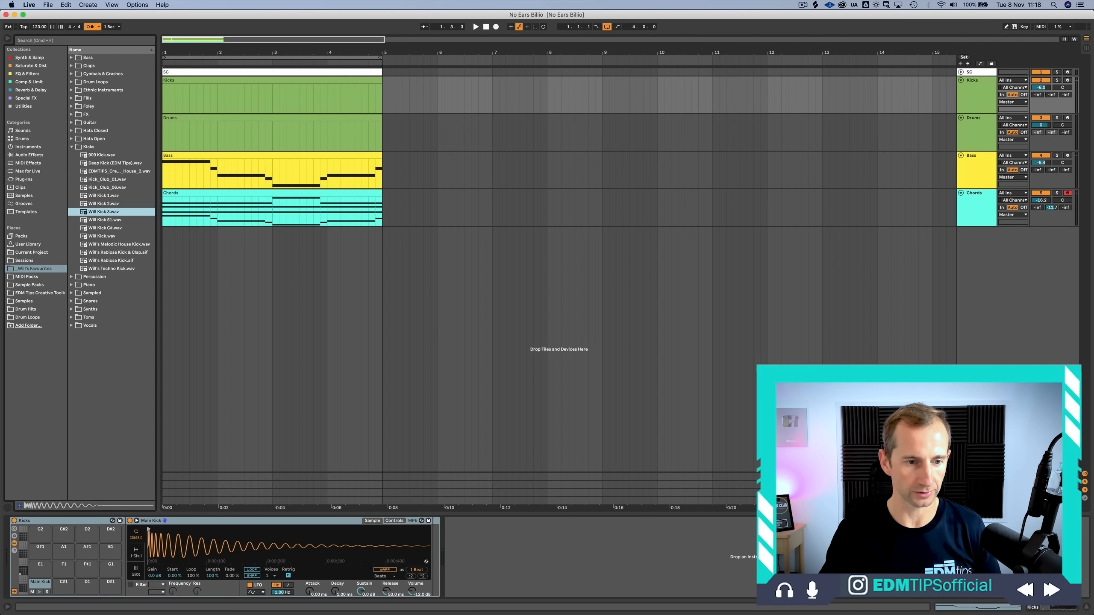
scroll(289, 546, up, 2)
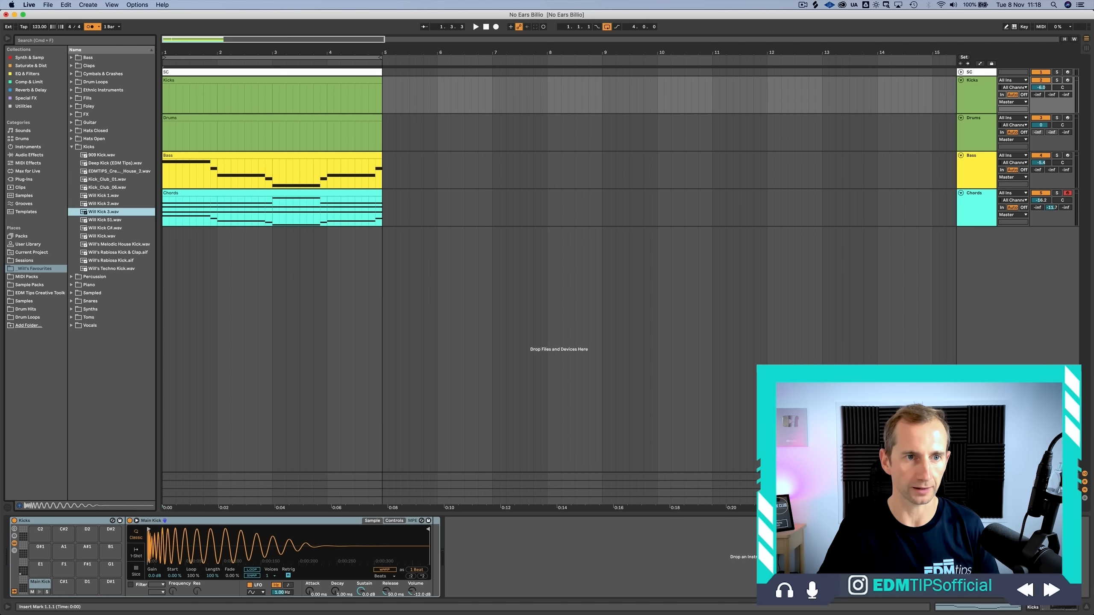
Step: Program Main Kick notes on every beat throughout the four-bar Kicks clip
double_click(215, 80)
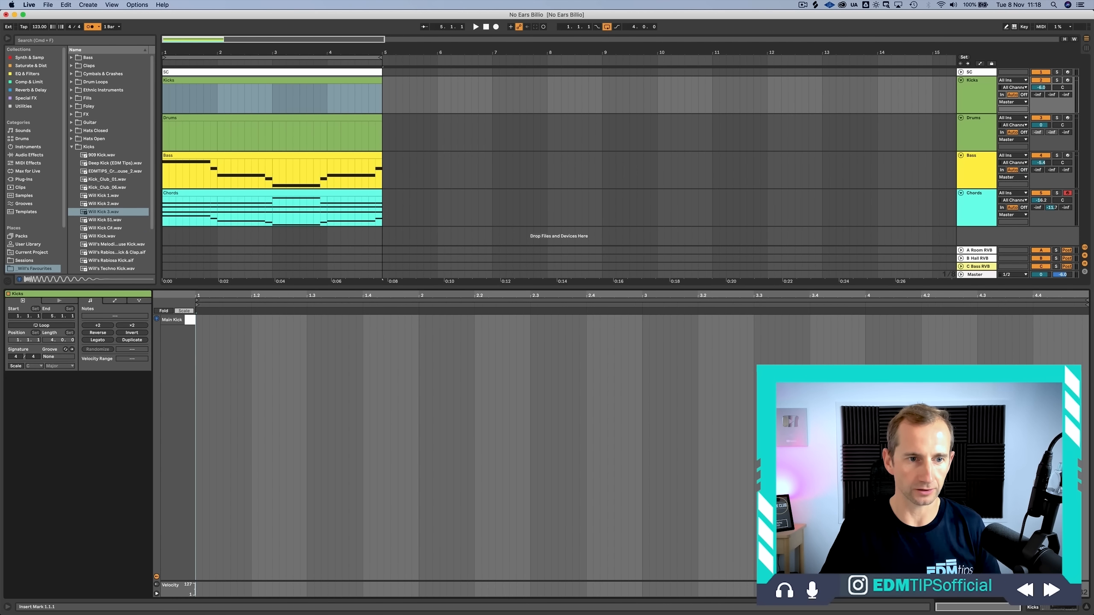
double_click(199, 319)
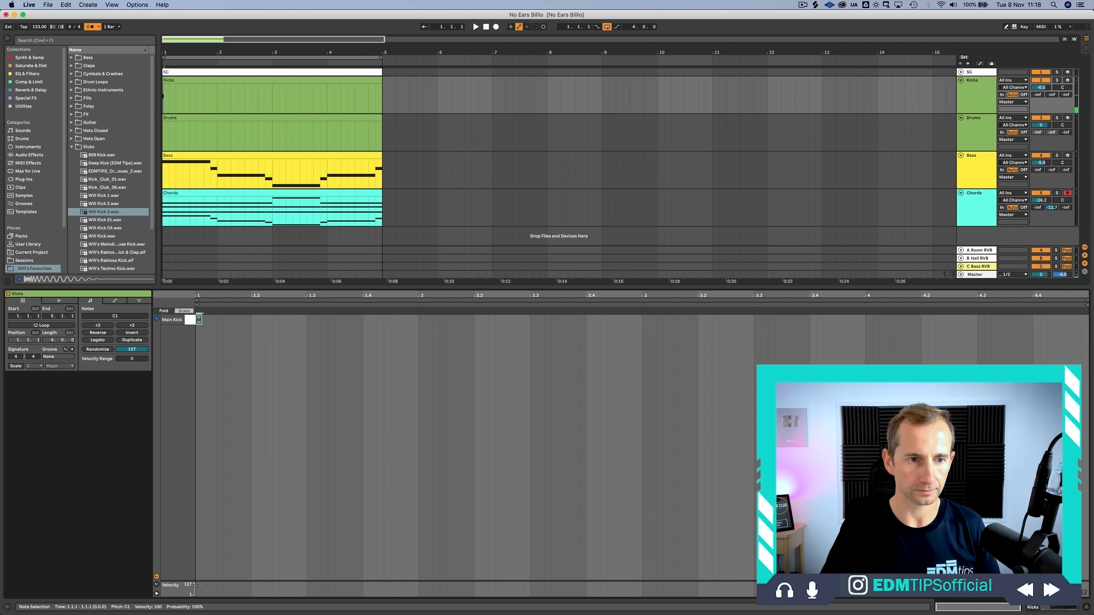
drag(200, 319, 252, 319)
Step: Play the loop in the mixer view and raise the Kicks track volume to -4.0 dB
key(Tab)
key(shift+Tab)
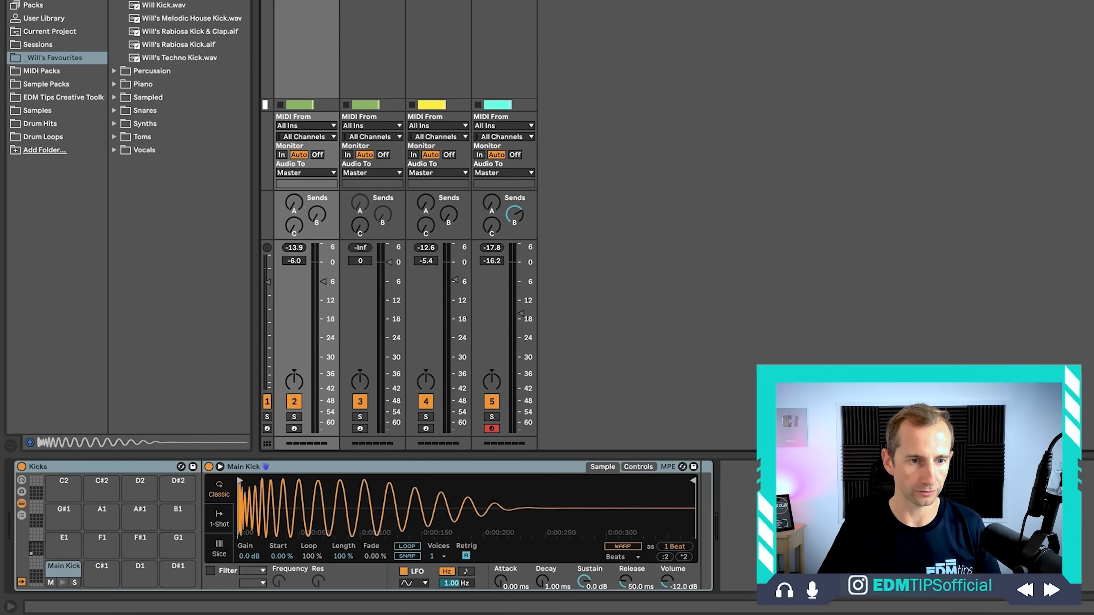
key(space)
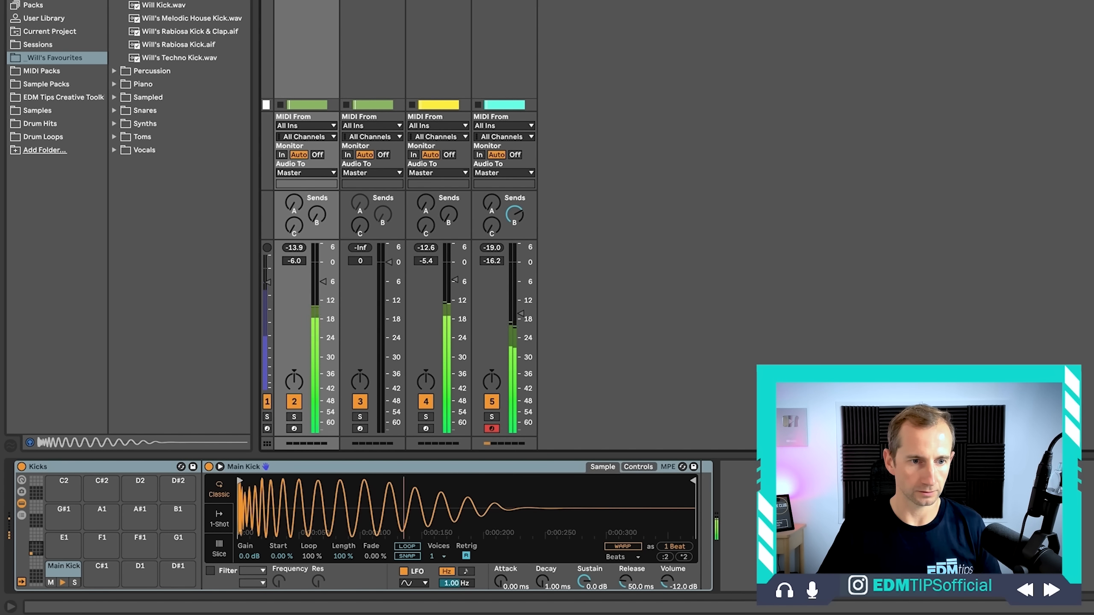
drag(323, 281, 323, 275)
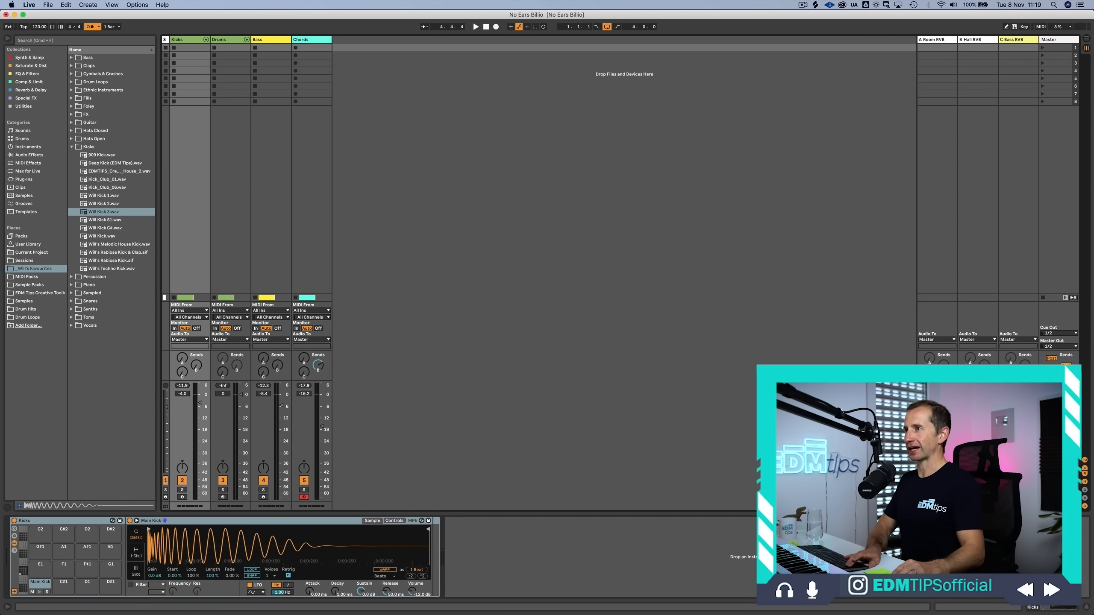
Step: Add a Compressor after Serum on the Bass track and rename it SC Comp
click(271, 48)
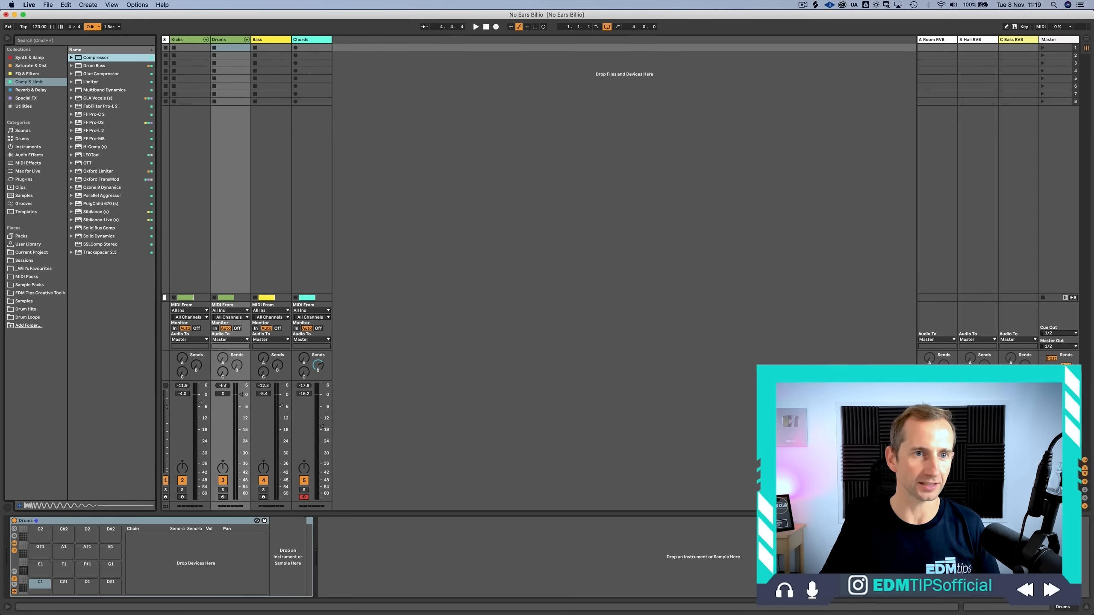
click(270, 48)
key(Return)
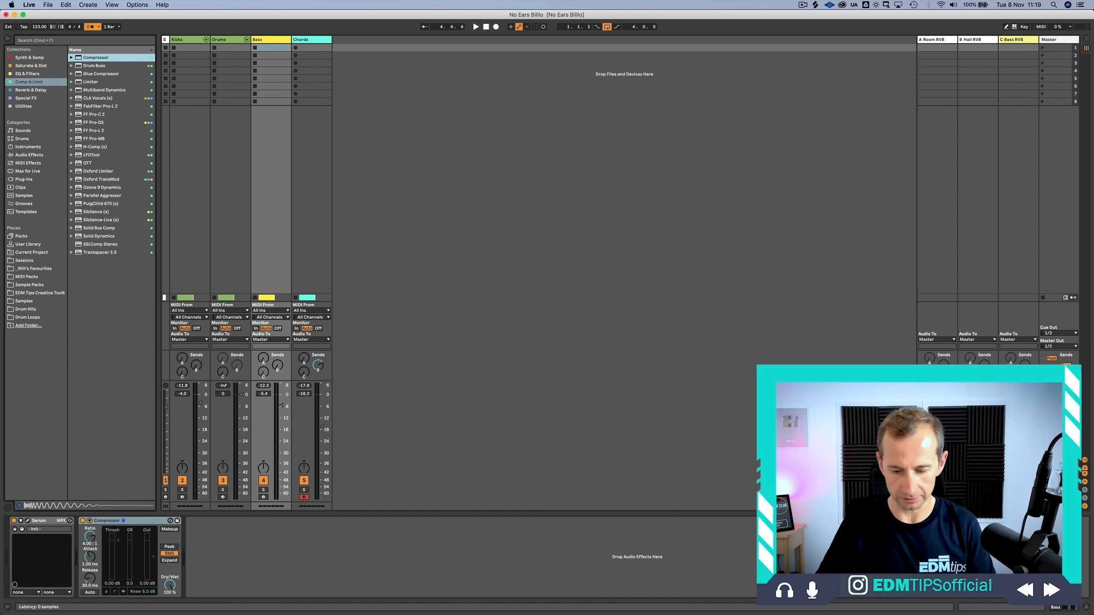
key(super+r)
text(SC Comp)
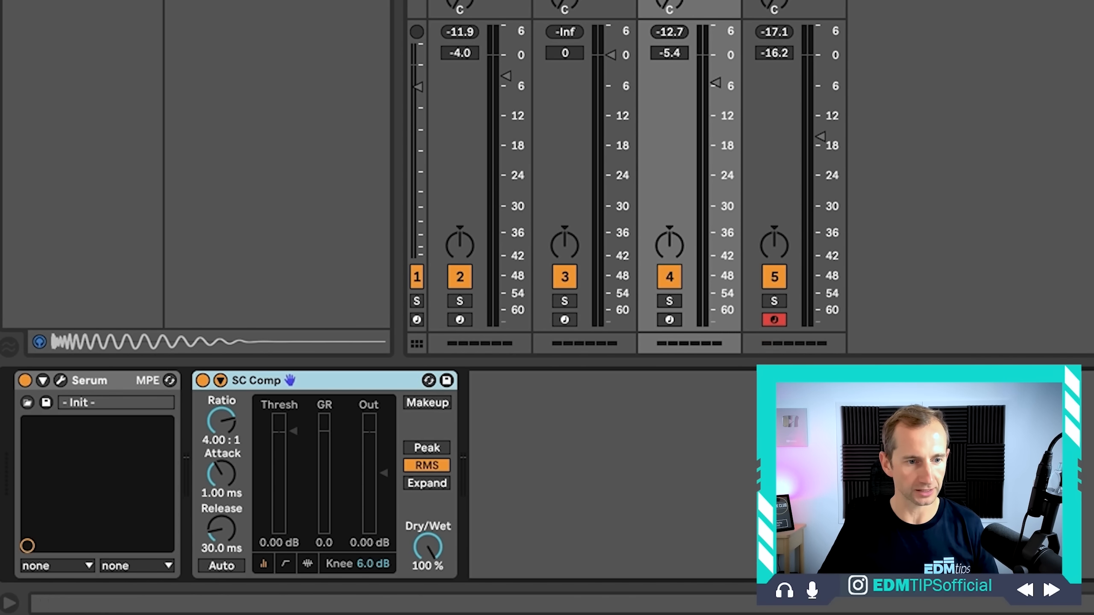
key(Return)
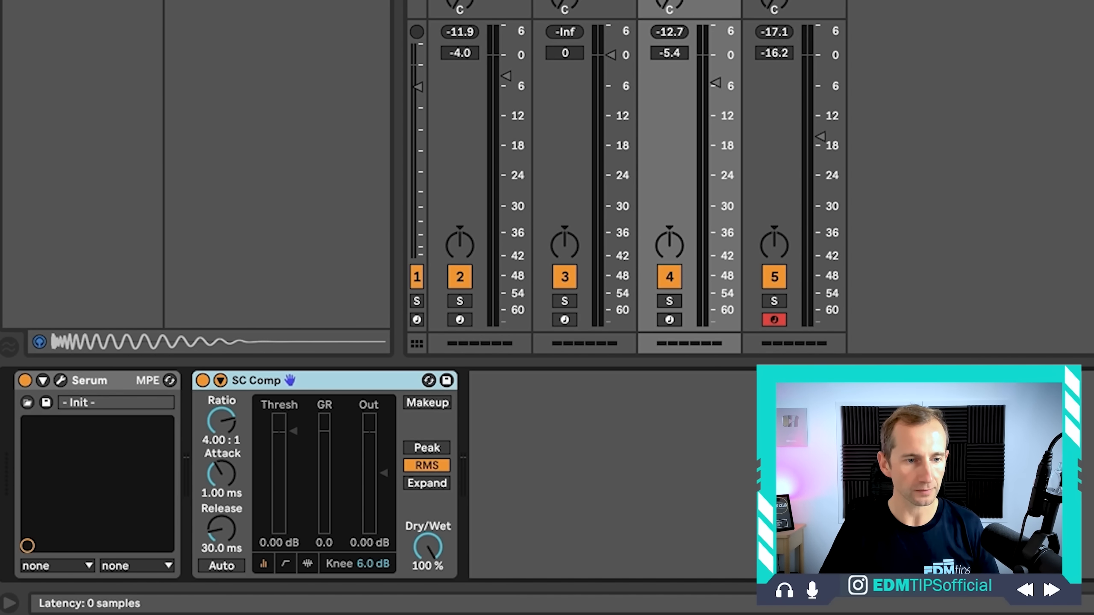
Step: Enable the sidechain of SC Comp with the SC track as its audio source
click(220, 380)
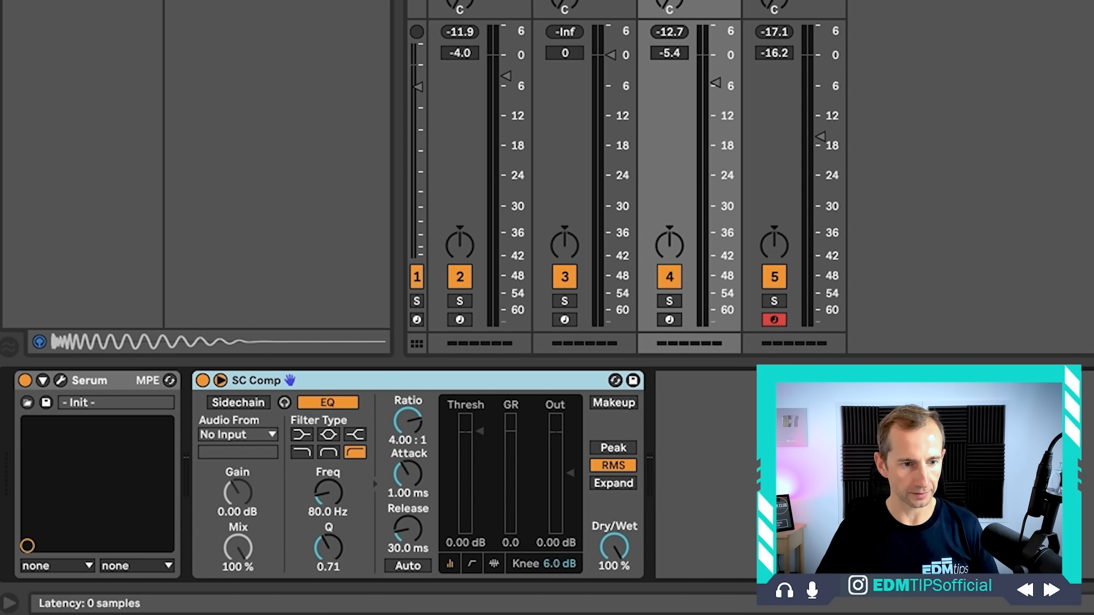
click(236, 434)
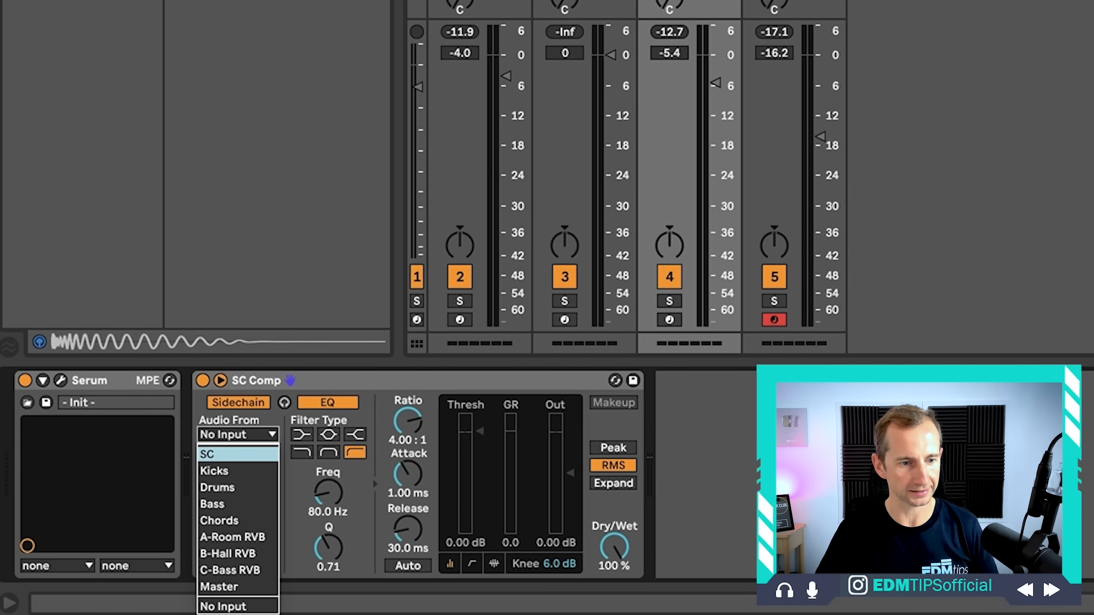
click(236, 455)
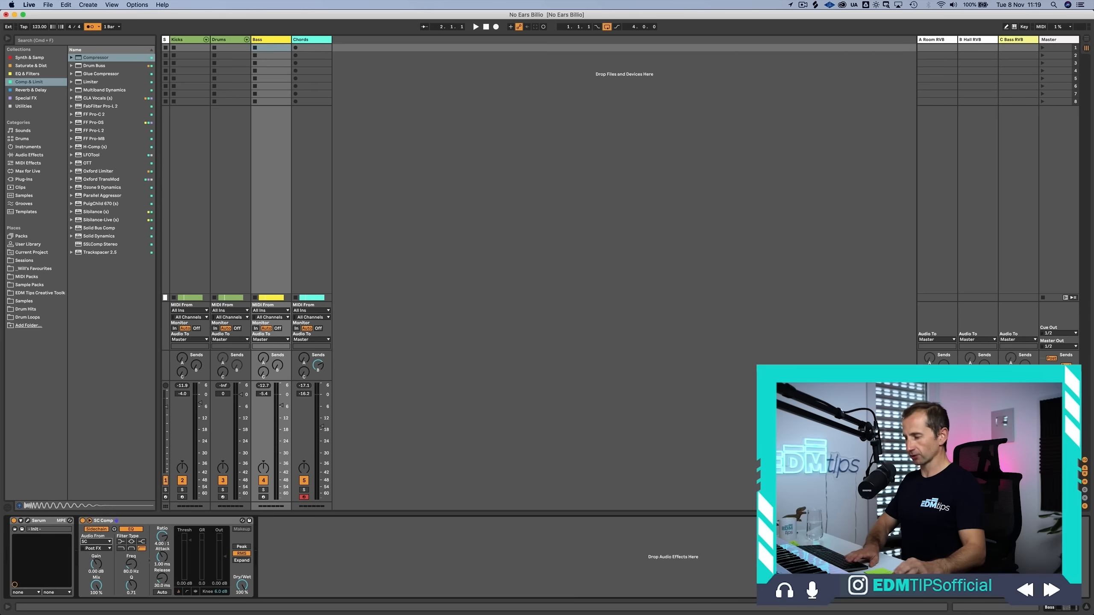
Step: Unfold the SC track in the arrangement and examine its drum rack and the notes in its clip
key(Tab)
click(961, 72)
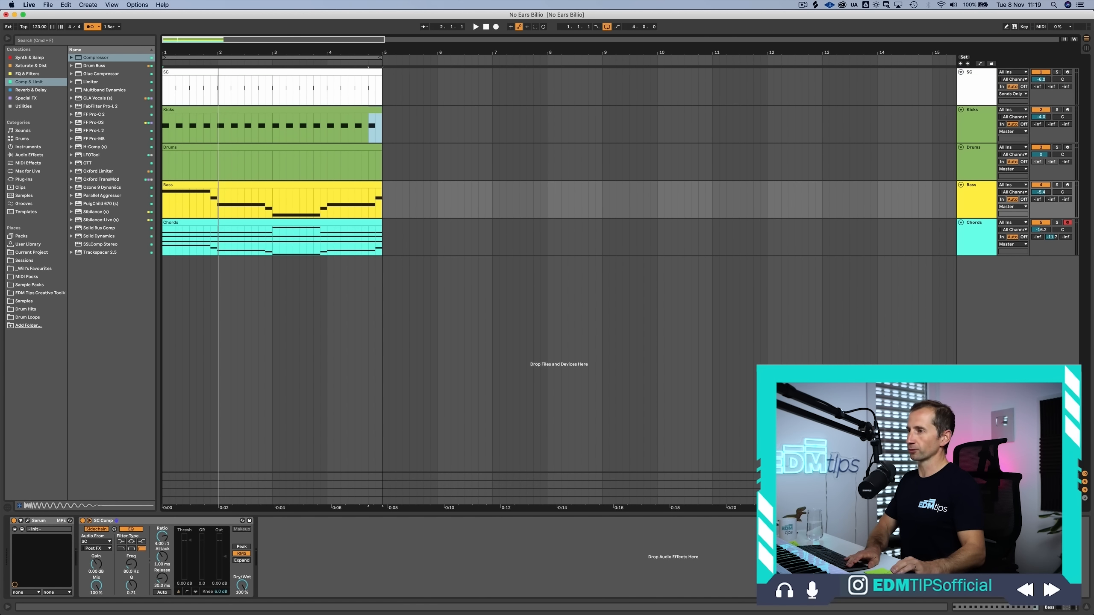
click(975, 74)
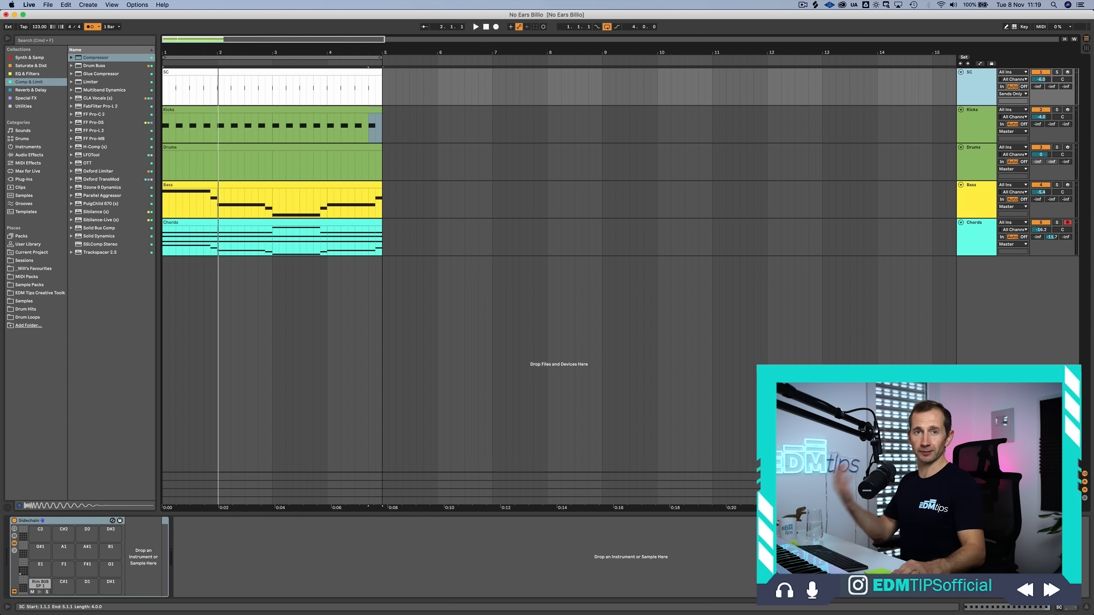
double_click(189, 72)
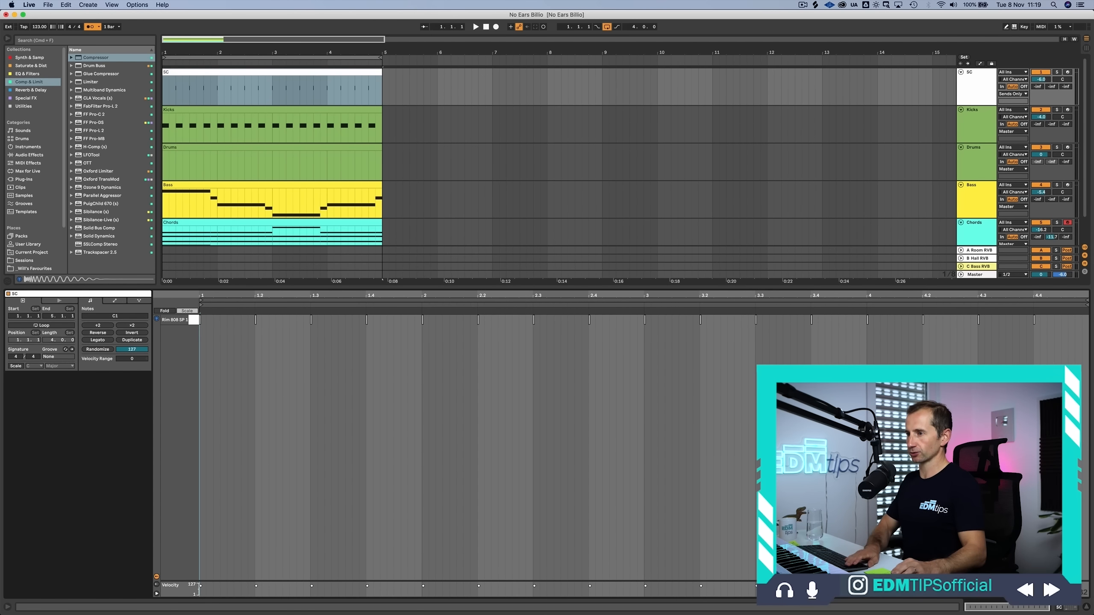
key(shift+Tab)
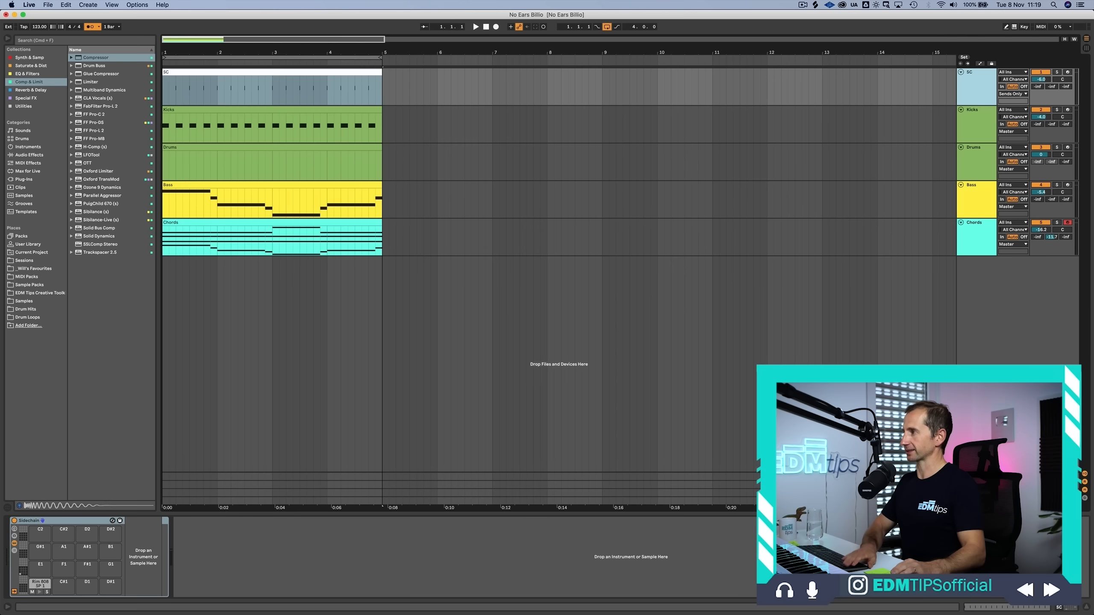
Step: On the Bass track's SC Comp, set the threshold to -inf dB, the attack to 0.01 ms and the release to 27.7 ms
click(976, 186)
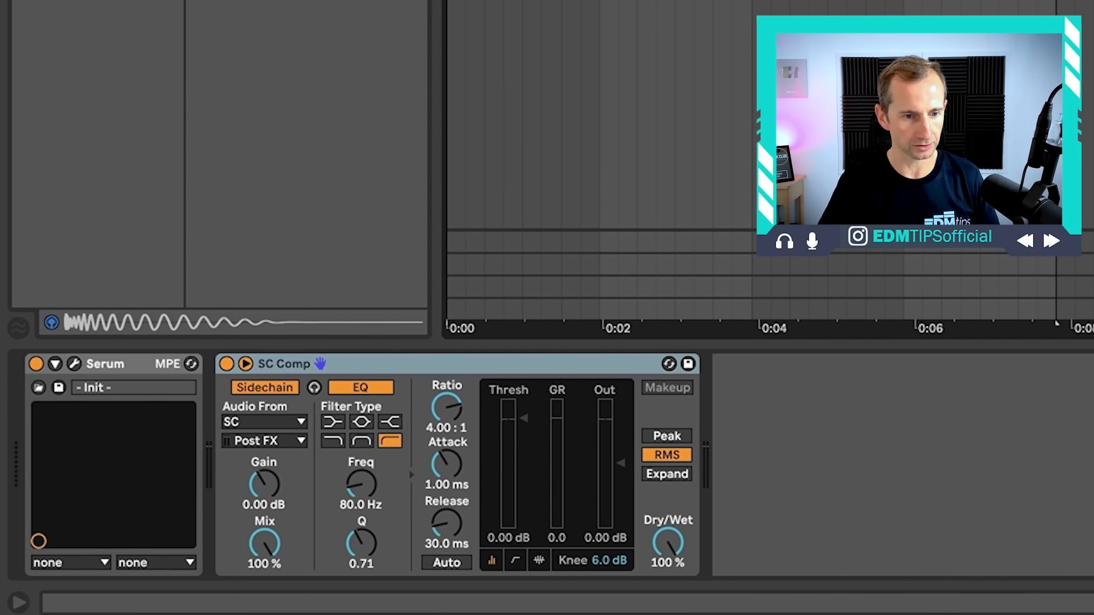
drag(524, 418, 523, 451)
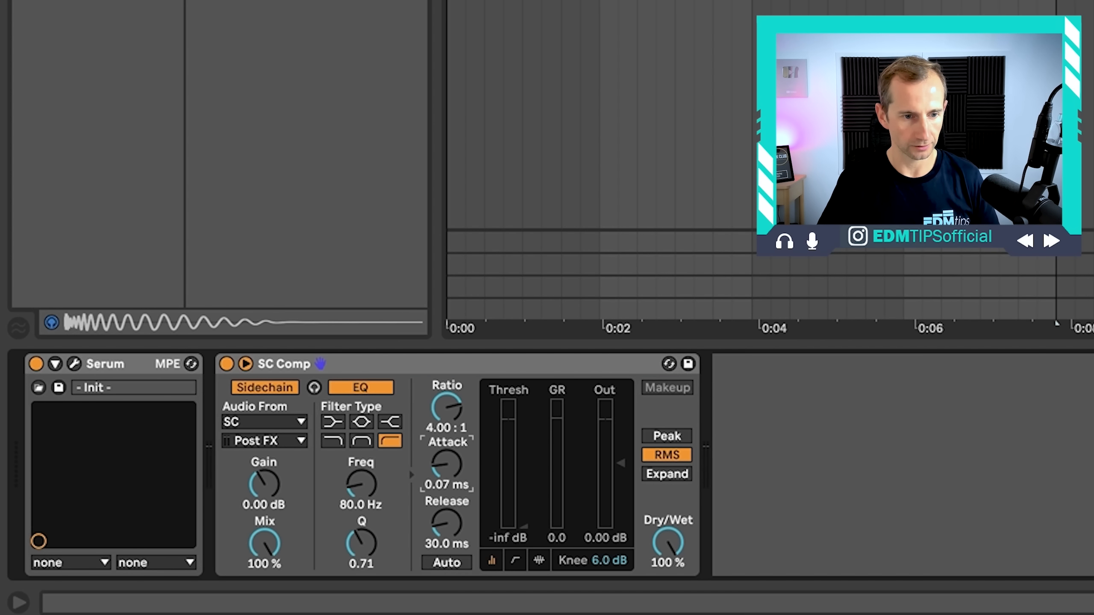
key(space)
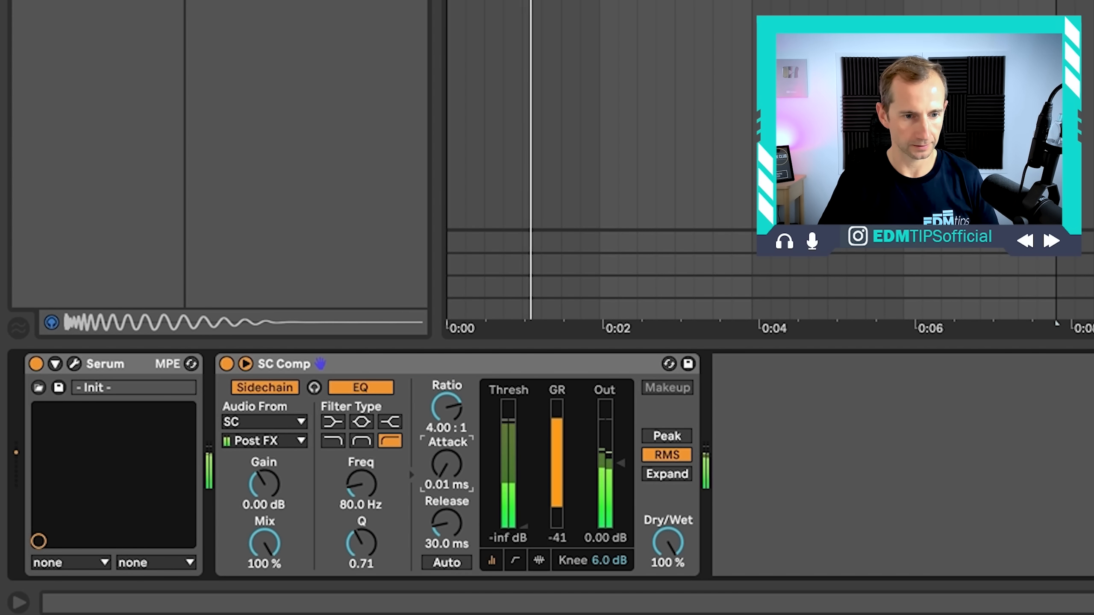
drag(446, 523, 447, 528)
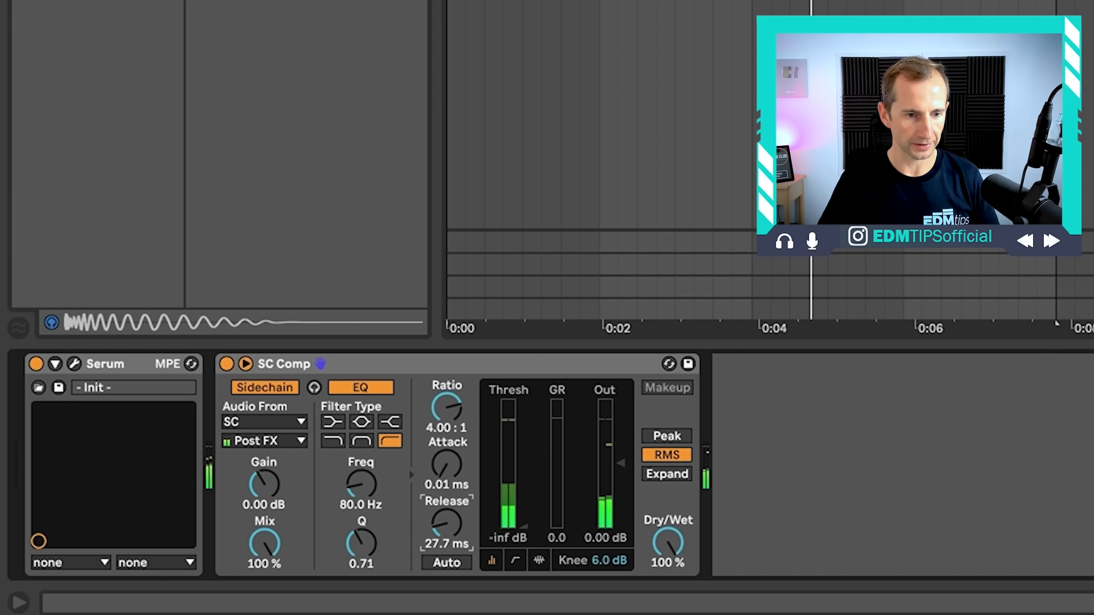
Step: Set the ratio of the Bass track's SC Comp to 1.58:1 while listening to the loop
key(space)
drag(446, 407, 446, 431)
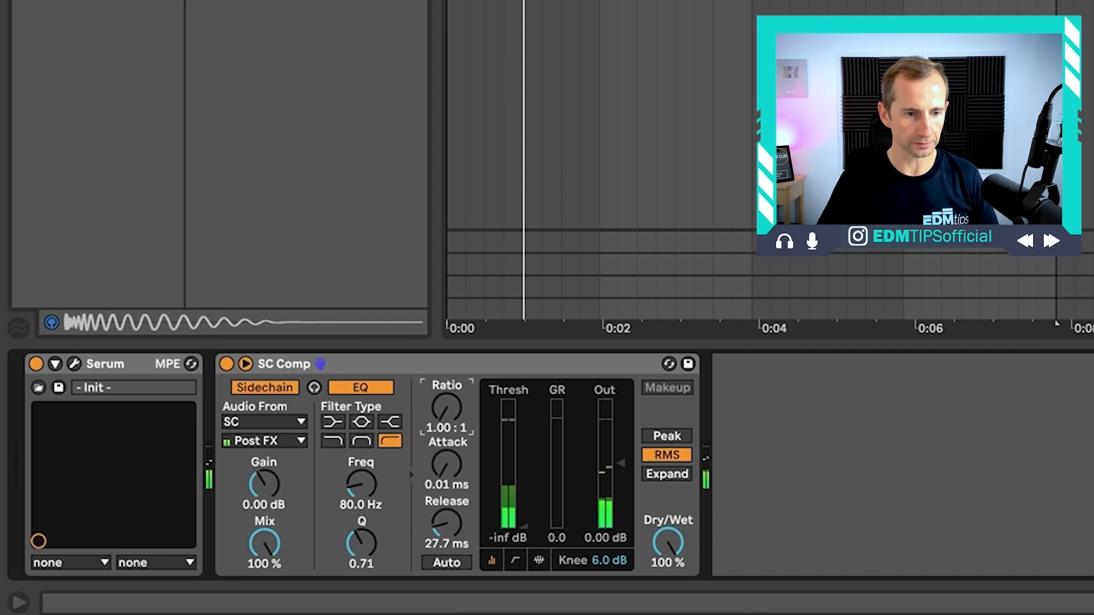
key(space)
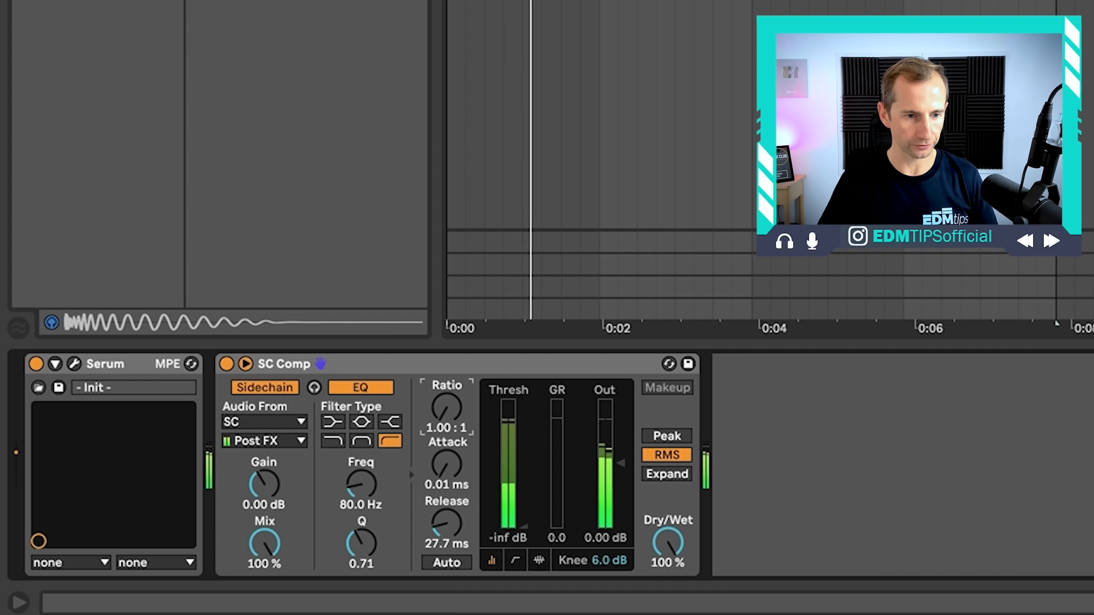
drag(446, 408, 447, 406)
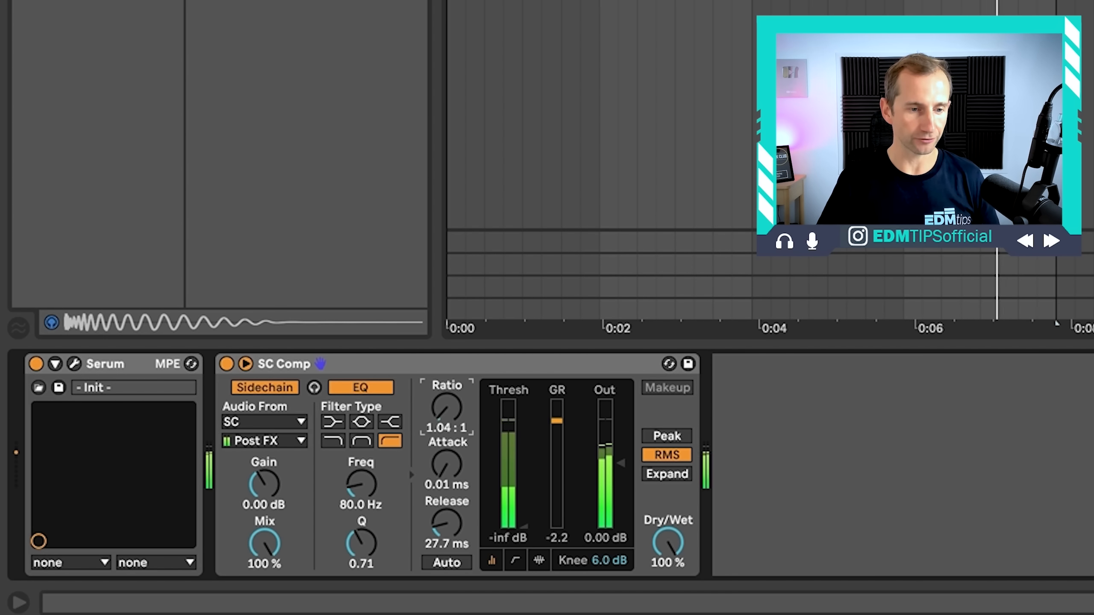
drag(447, 407, 446, 396)
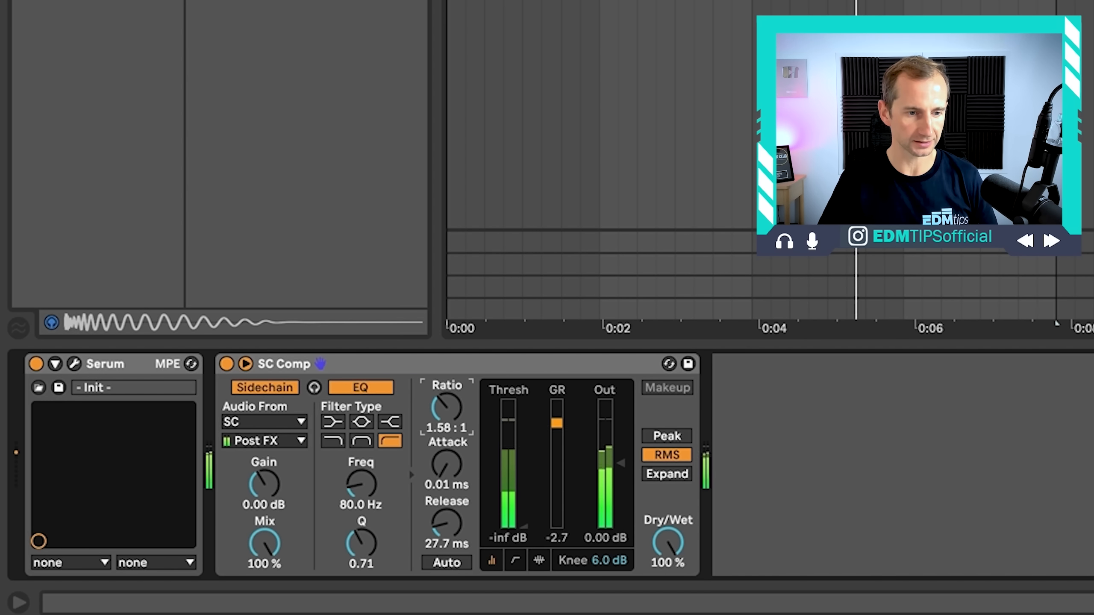
key(space)
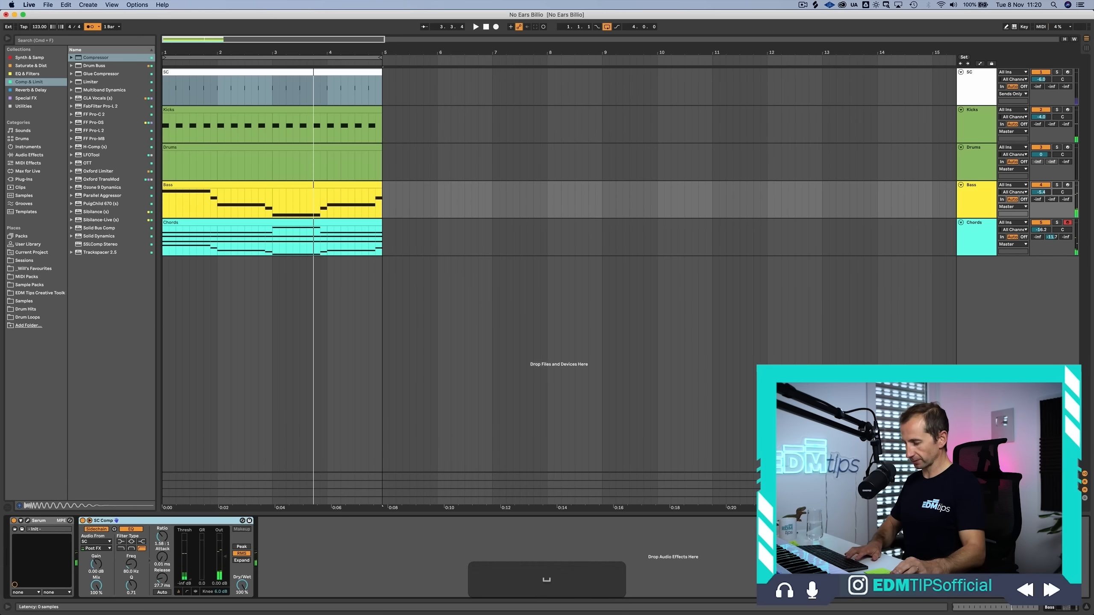
Step: Copy SC Comp from the Bass track to the Chords track after Serum, saving the set along the way
key(super+c)
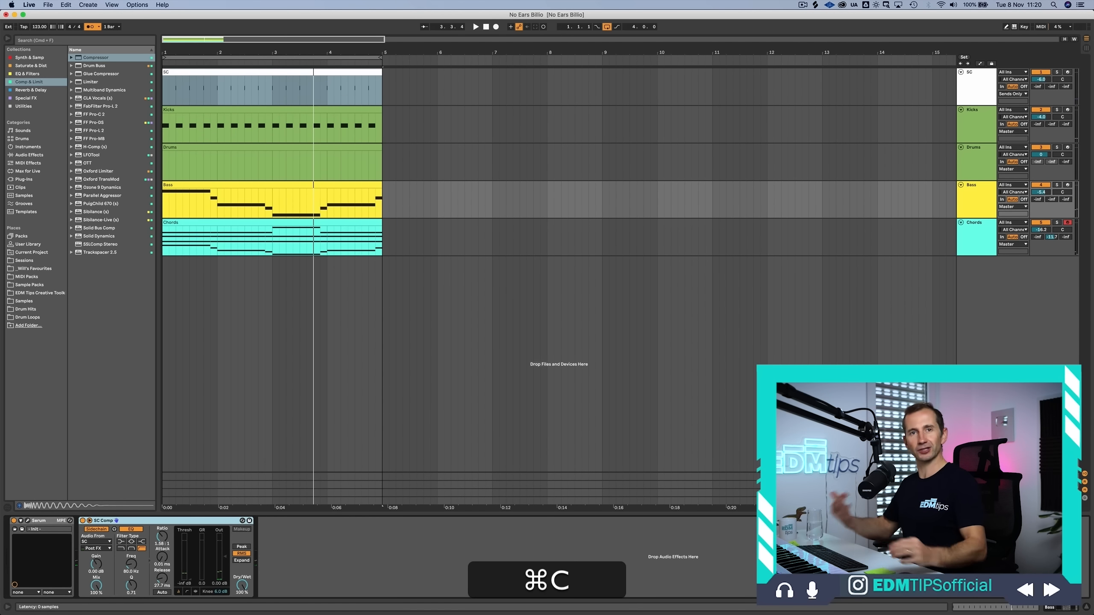
key(super+s)
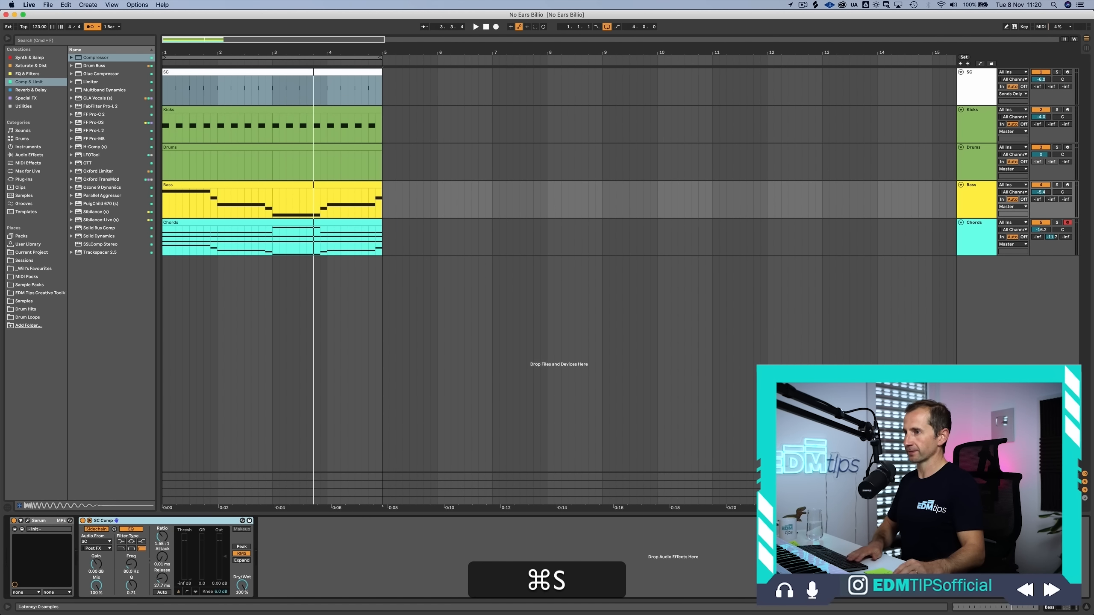
key(Down)
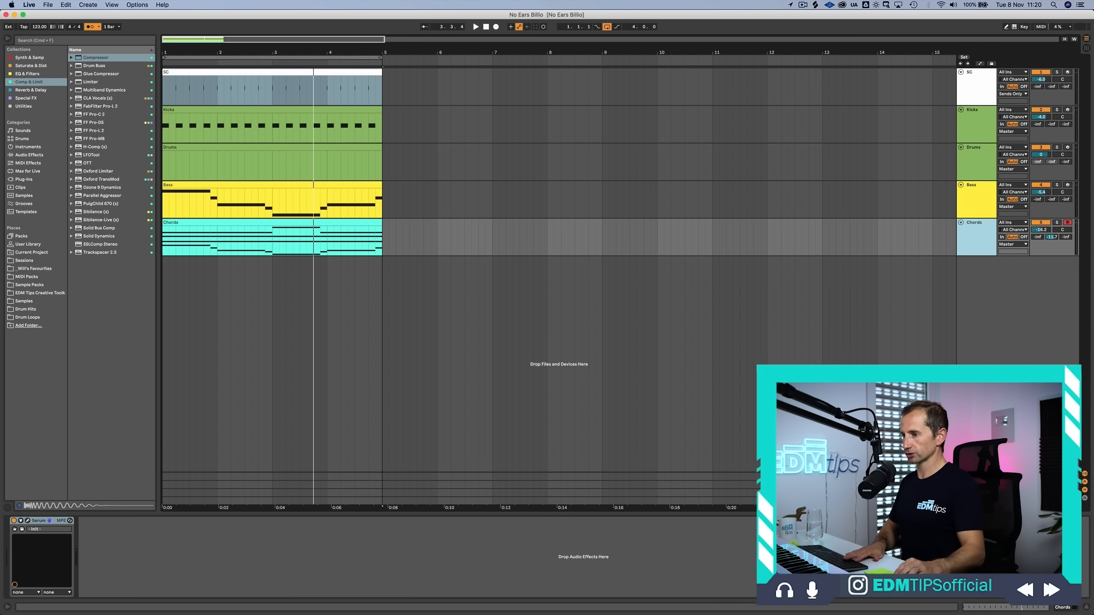
key(super+v)
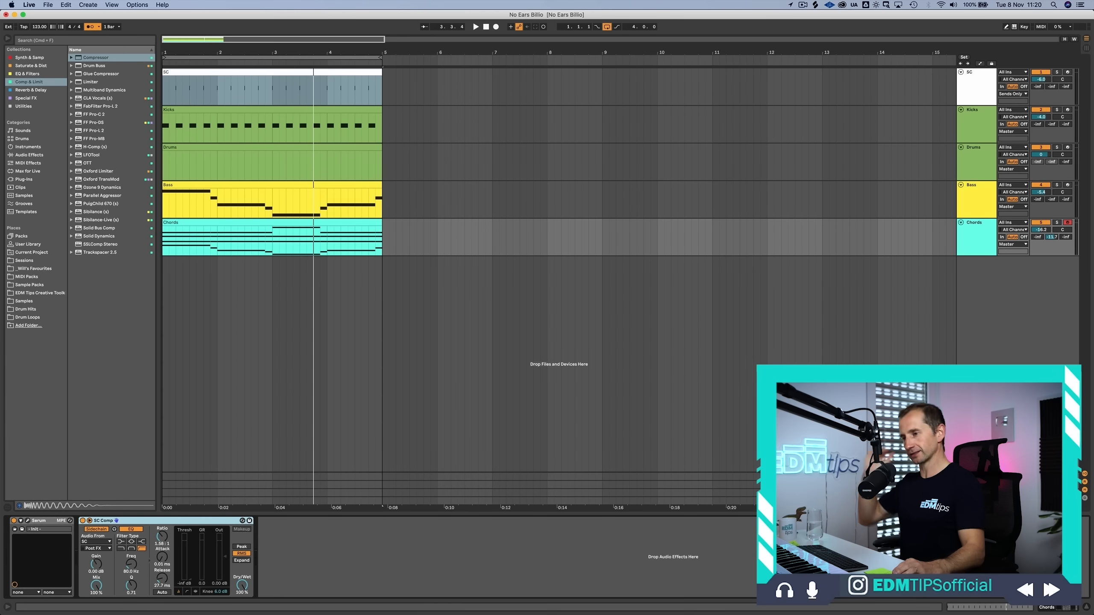
Step: Set the ratio of the Chords track's SC Comp to 1.19:1 and save the set
drag(162, 536, 162, 539)
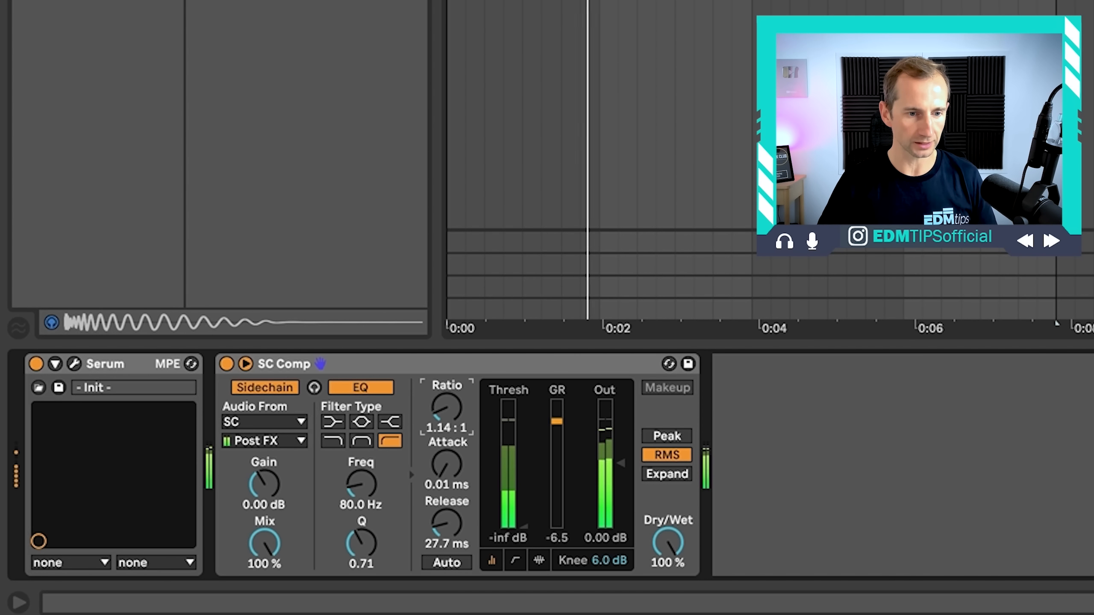
drag(447, 408, 447, 405)
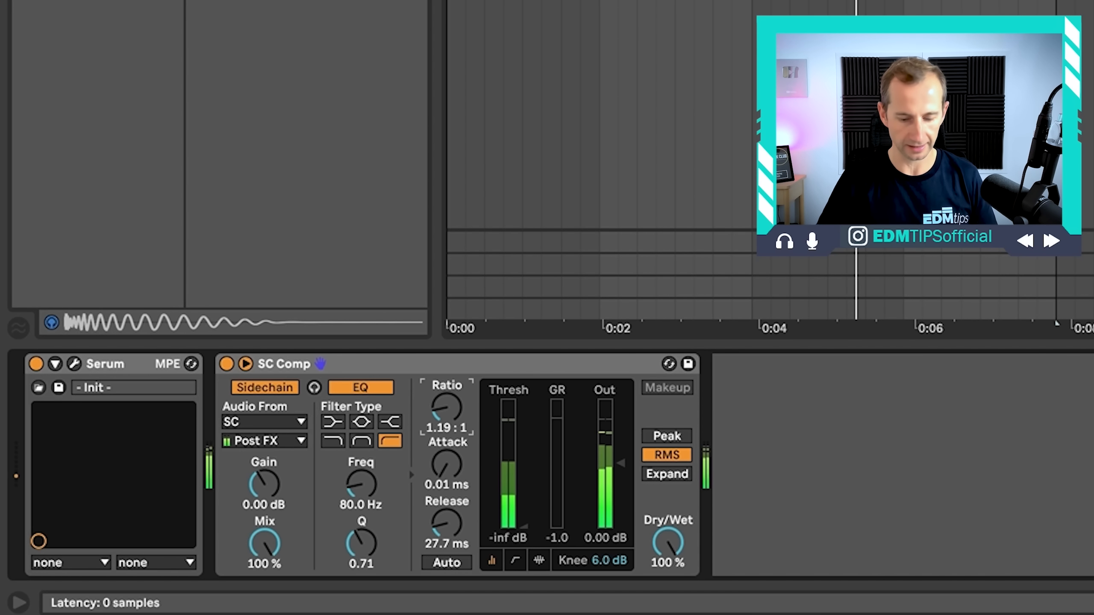
key(ctrl+s)
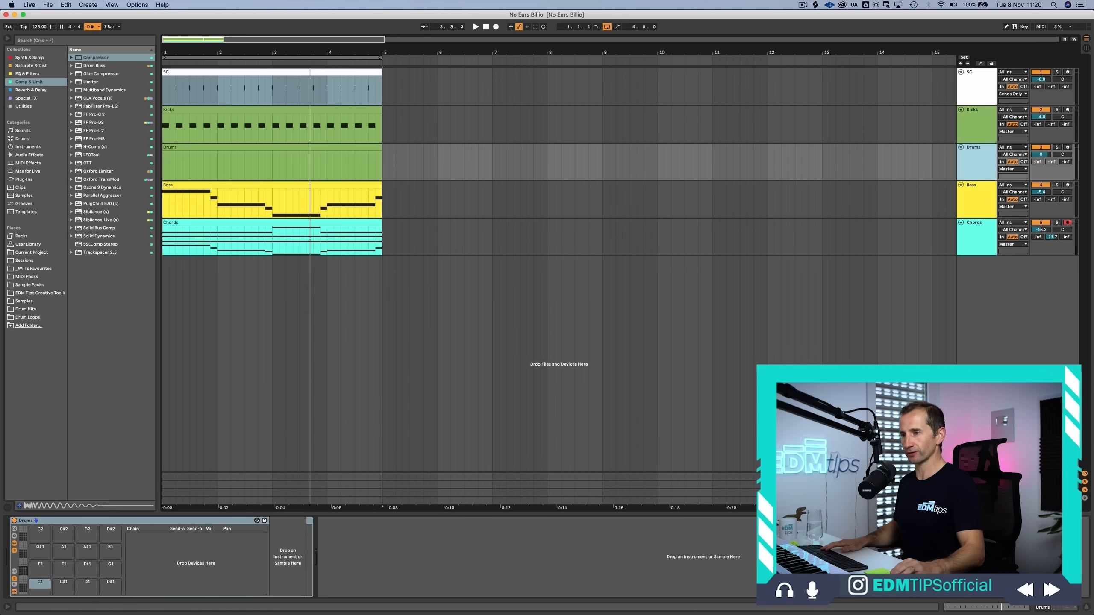
Step: Look through the Claps folder in Drum Hits, including VEH3 Claps, for a clap sample
click(24, 301)
click(25, 309)
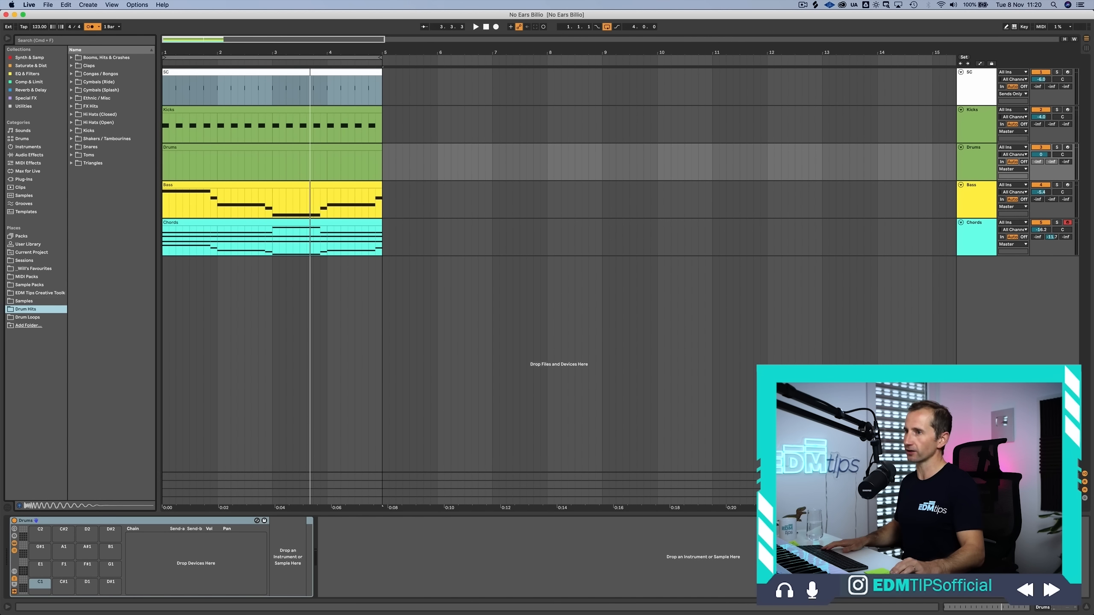
click(89, 66)
key(Right)
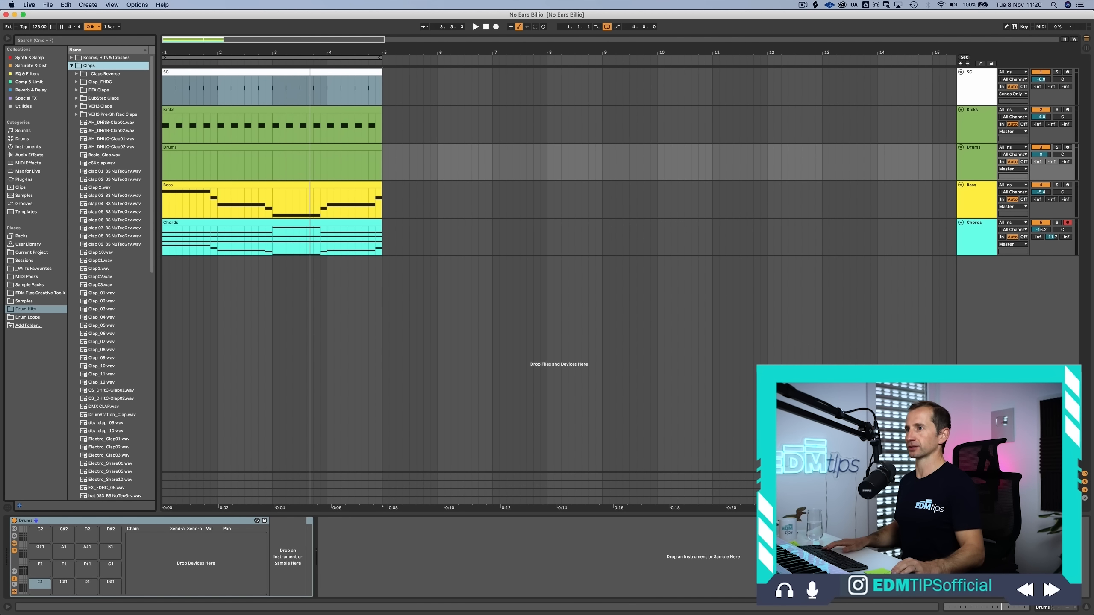
click(100, 106)
key(Right)
key(Left)
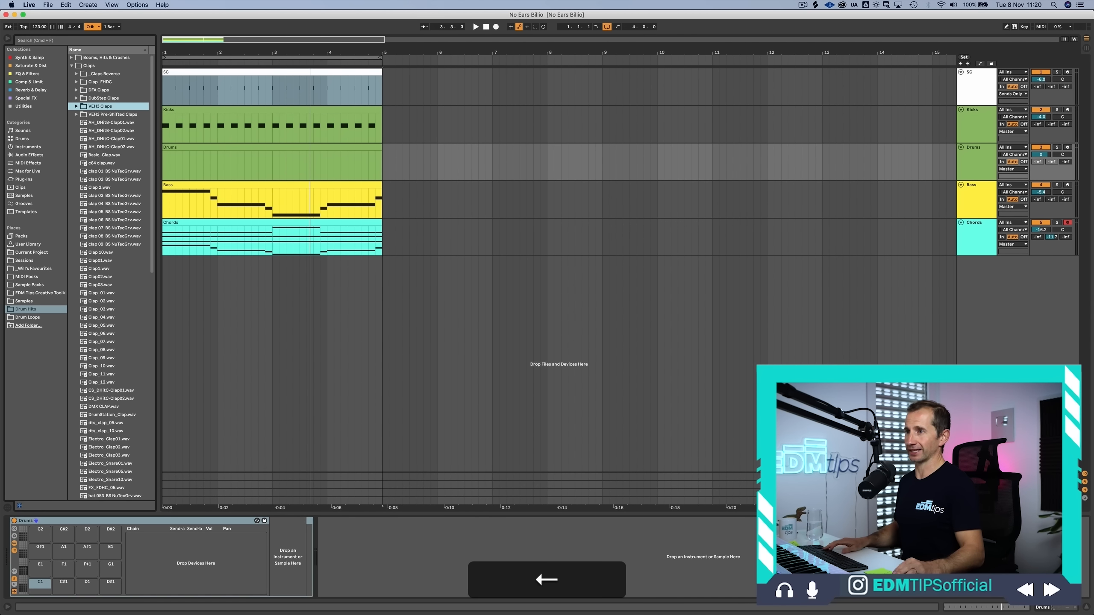
key(Left)
key(Left)
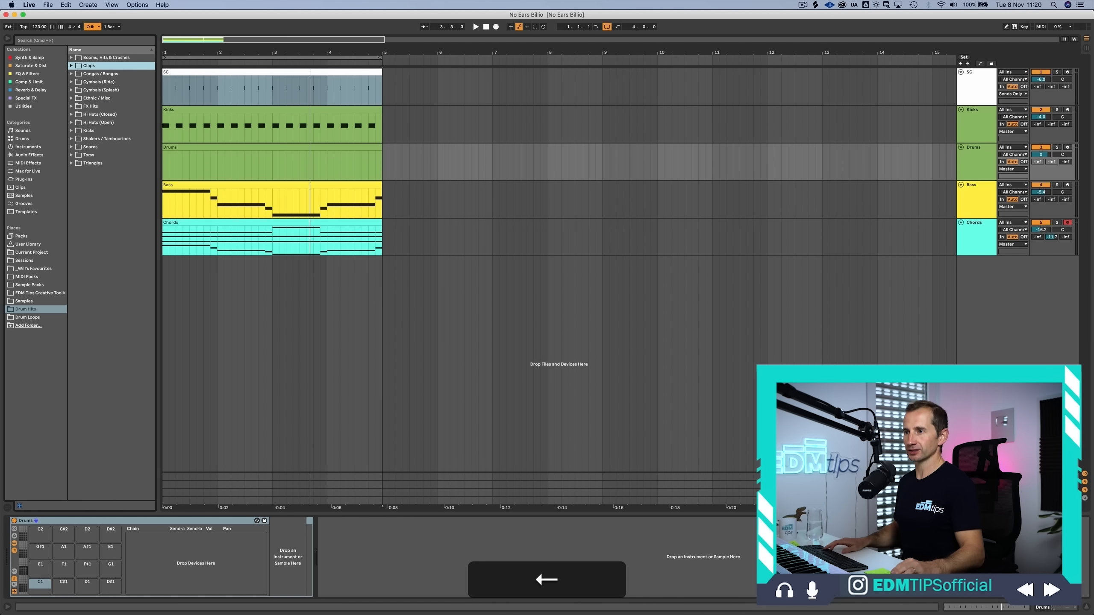
Step: Load Dance Clap.wav from the favourites folder's Claps onto the C1 pad of the Drums rack
click(34, 268)
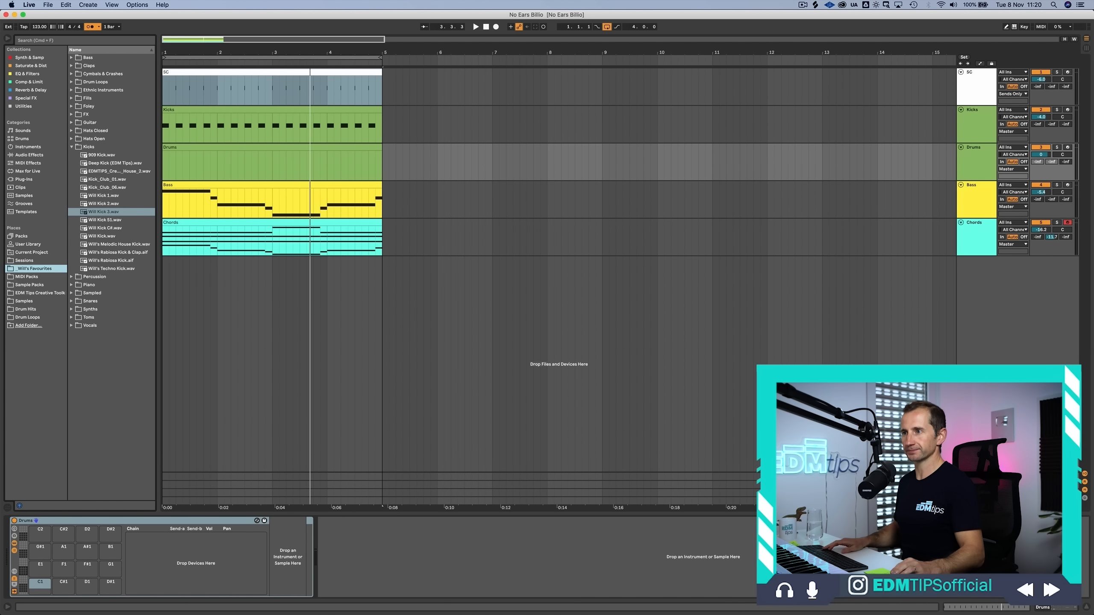
key(Left)
key(Left)
click(89, 66)
key(Right)
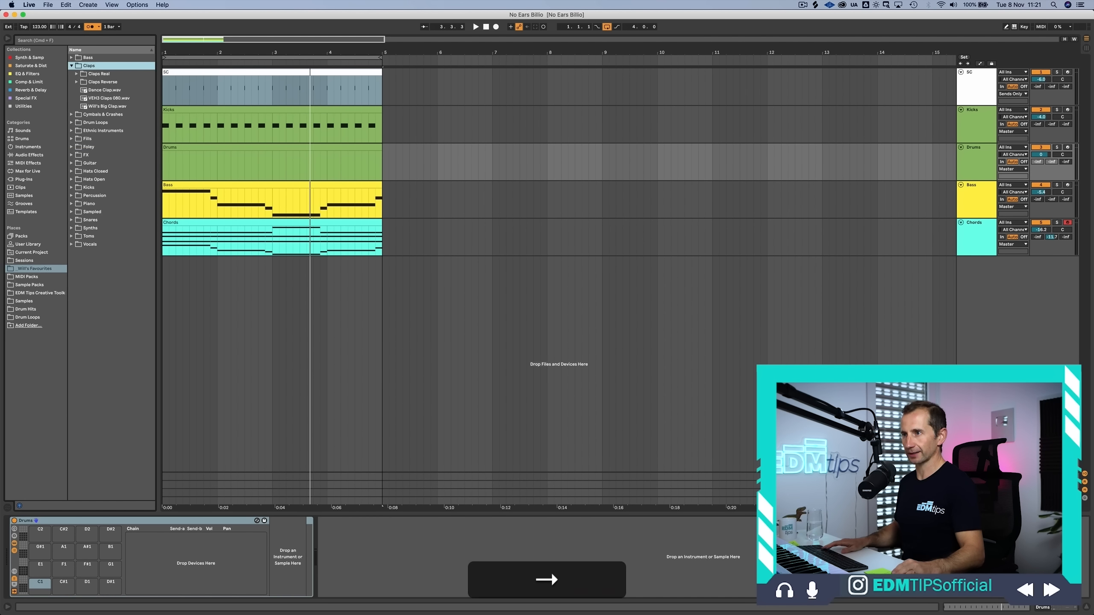
click(105, 90)
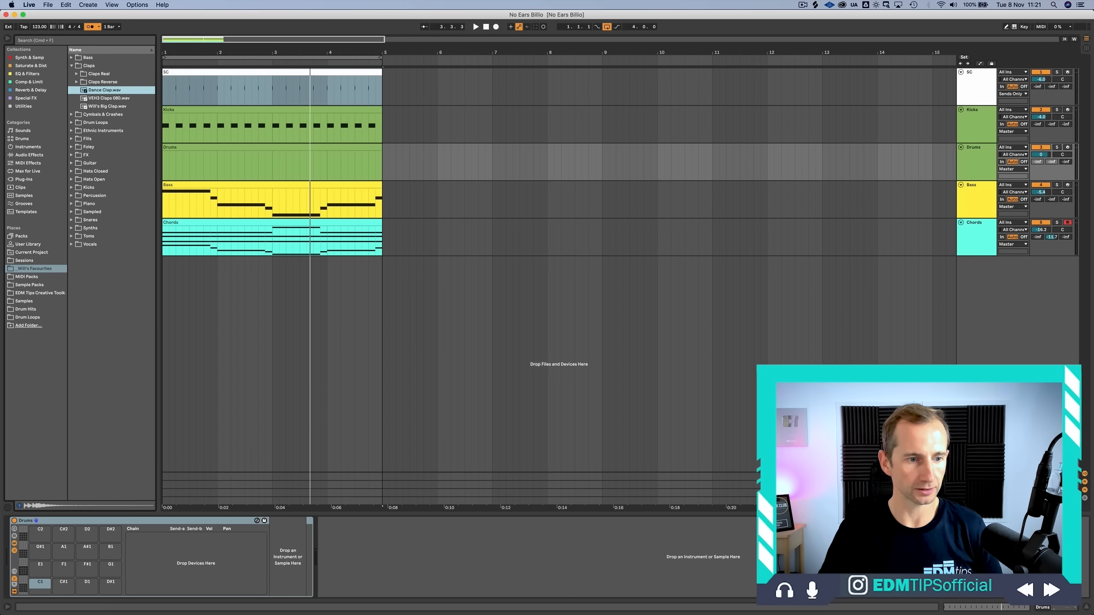
drag(104, 90, 48, 585)
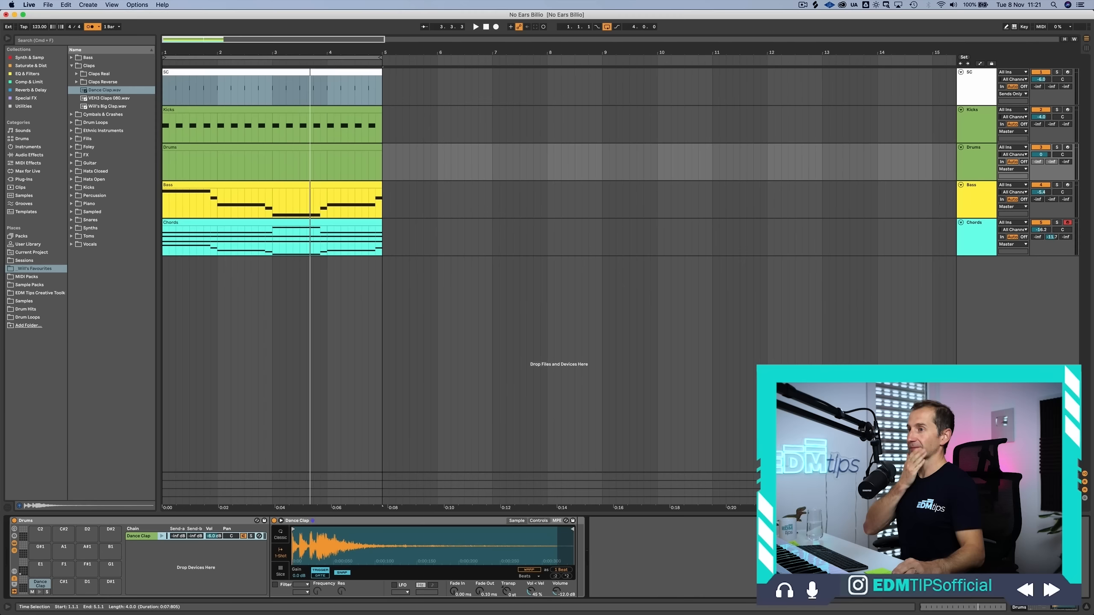
Step: In the Drums clip, add Dance Clap notes on beats 2 and 4 of all four bars
double_click(271, 164)
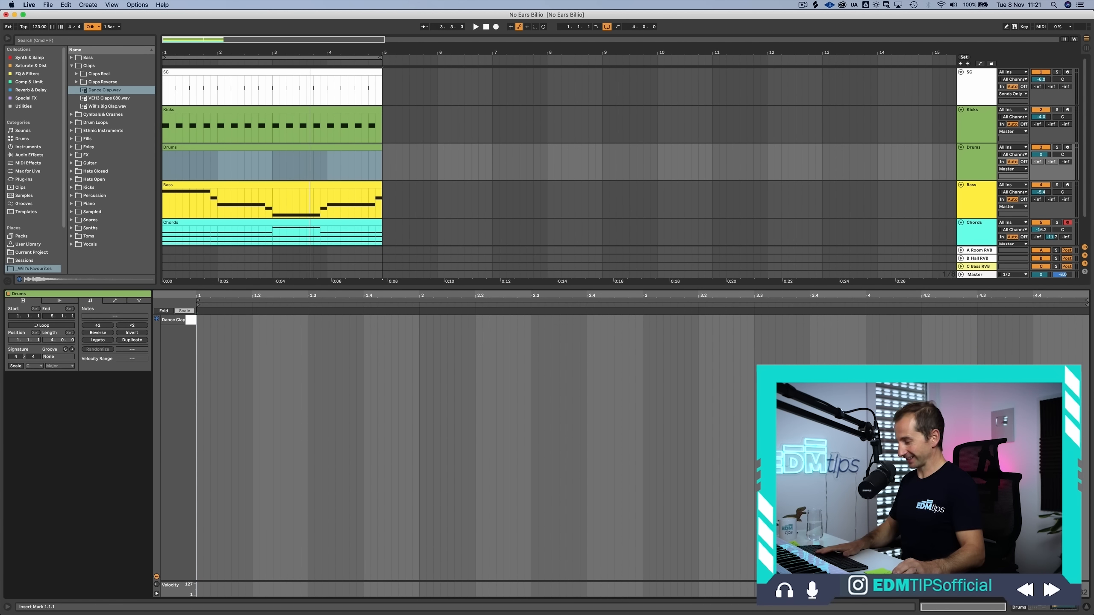
double_click(256, 320)
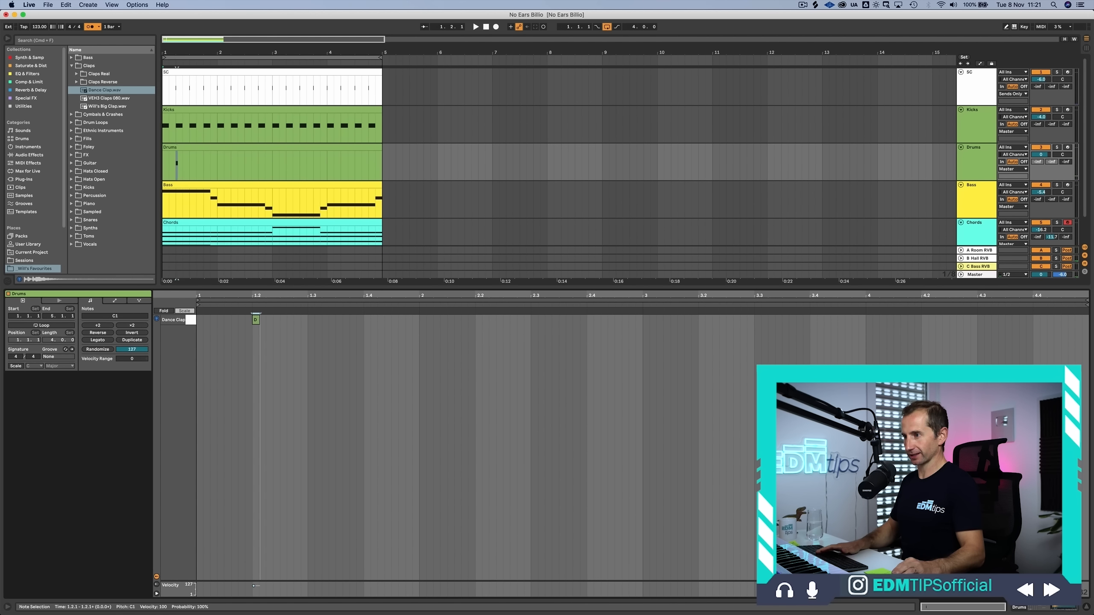
drag(259, 319, 196, 320)
key(super+d)
key(super+d)
key(super+d)
key(super+d)
key(super+d)
key(super+d)
key(super+d)
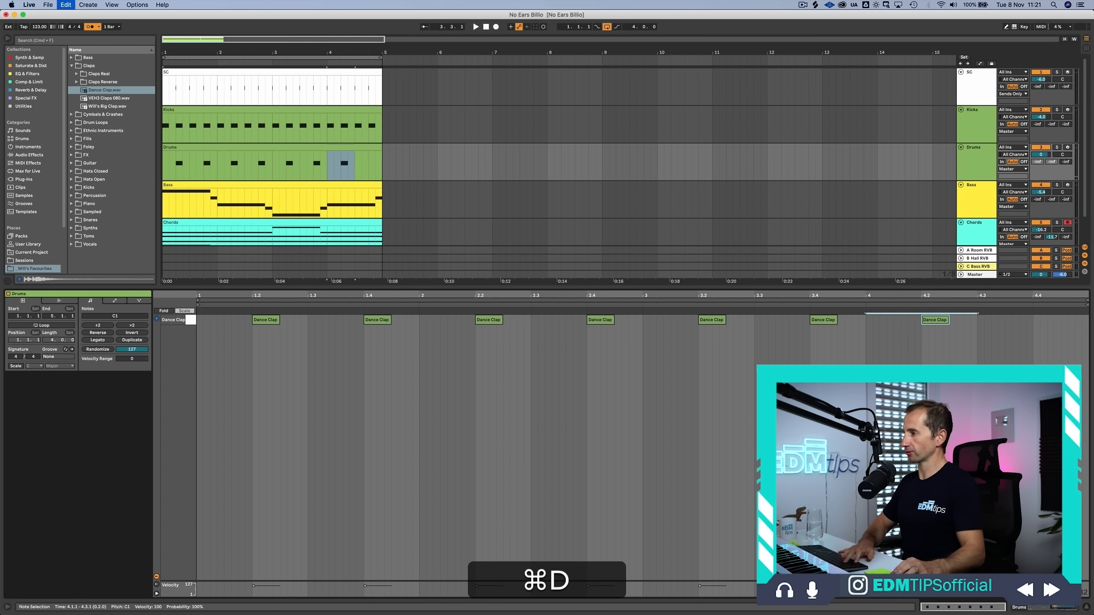
key(shift+Tab)
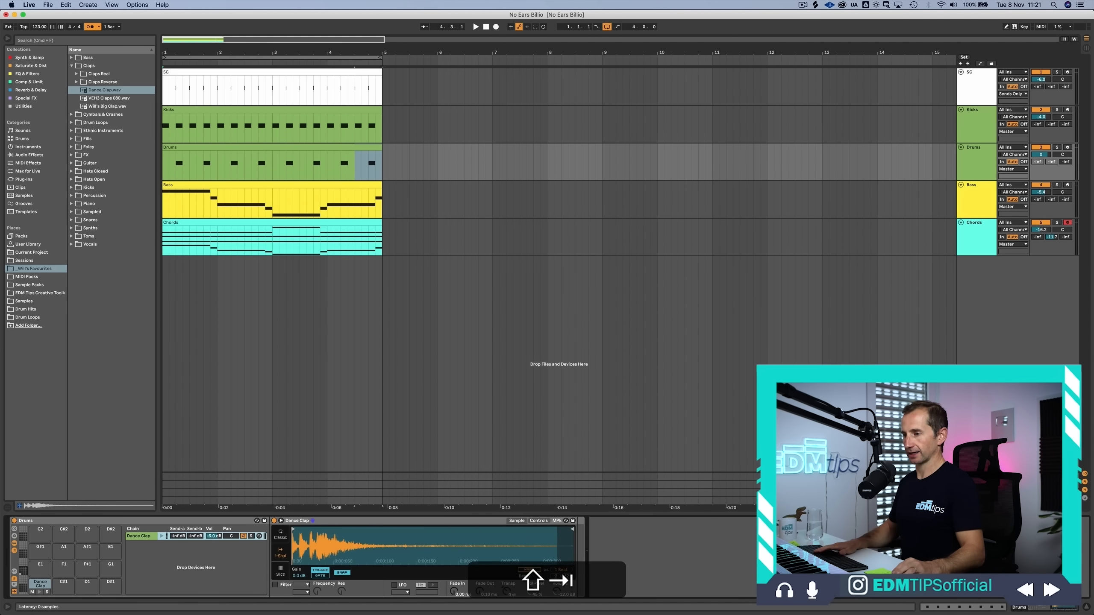
Step: Play the loop with the mixer in view to check the clap's level, and save the set
key(Tab)
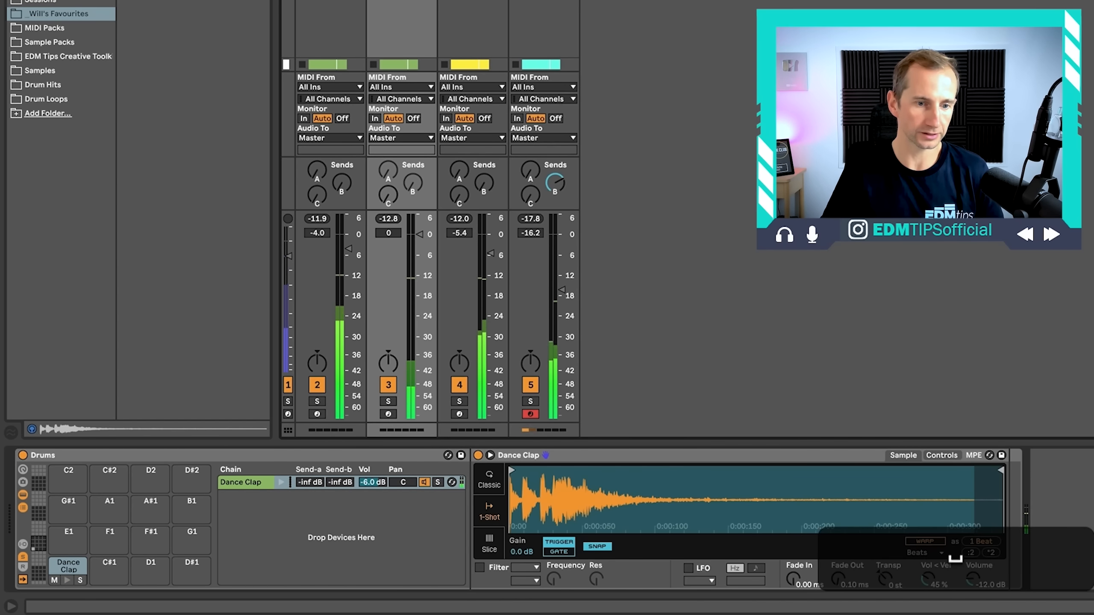
key(space)
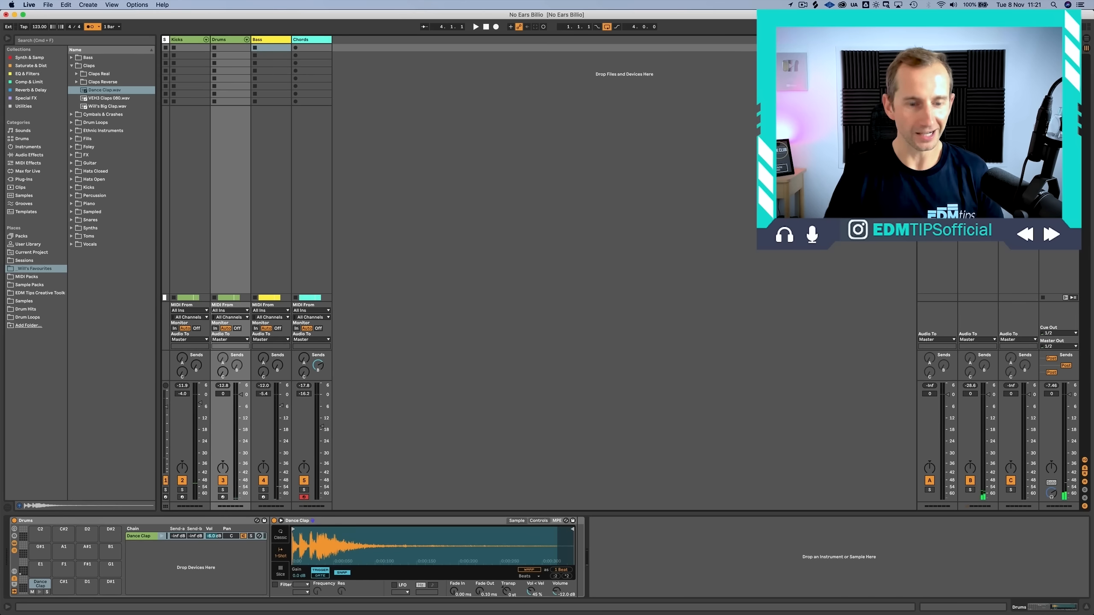
key(super+s)
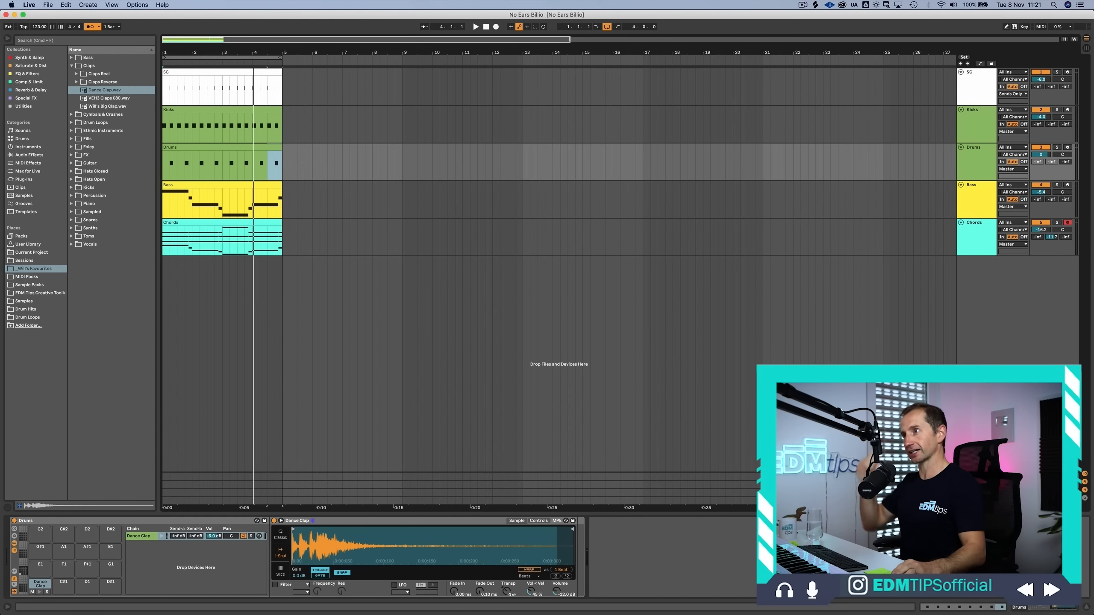
Step: Extend the arrangement loop to eight bars and duplicate all tracks' clips into bars 5 to 8
key(super+Right)
key(super+Right)
key(super+Right)
key(super+Right)
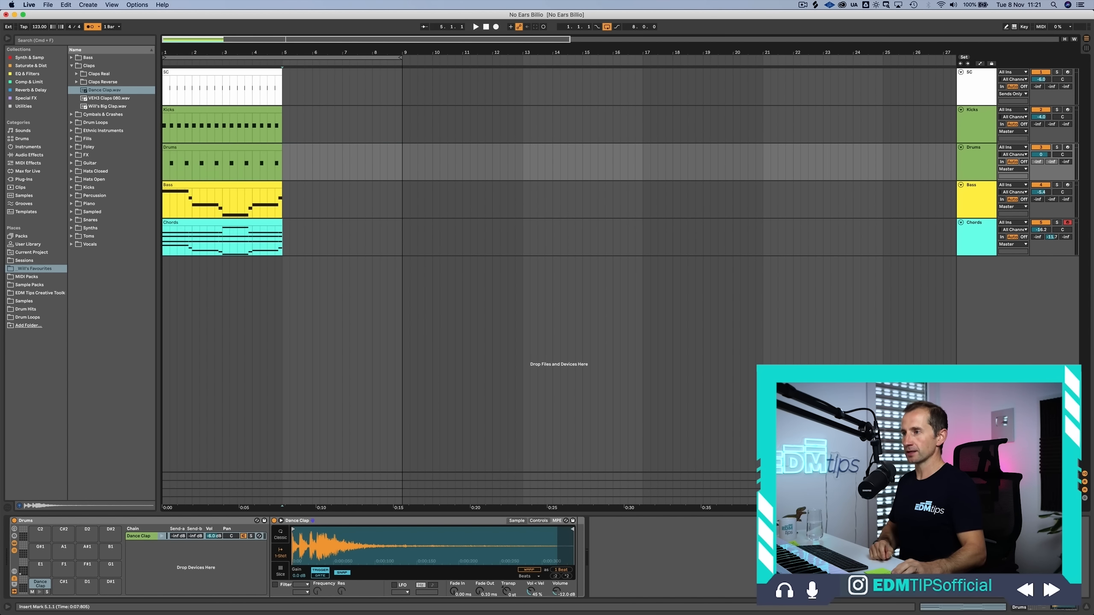
key(super+a)
key(super+d)
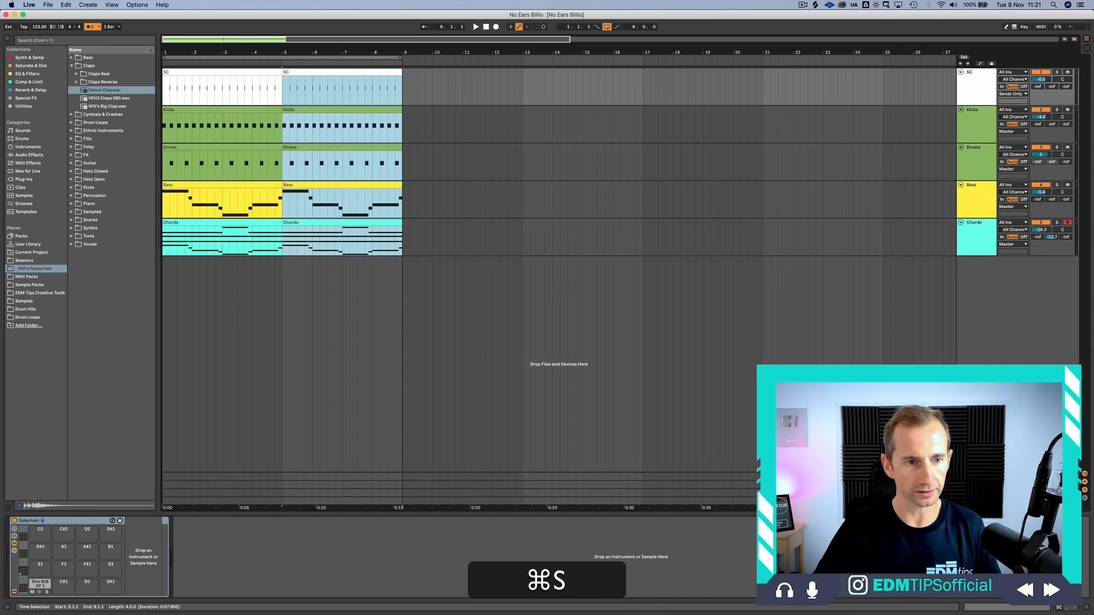
Step: Insert a new MIDI track below Chords and name it Riff
click(647, 237)
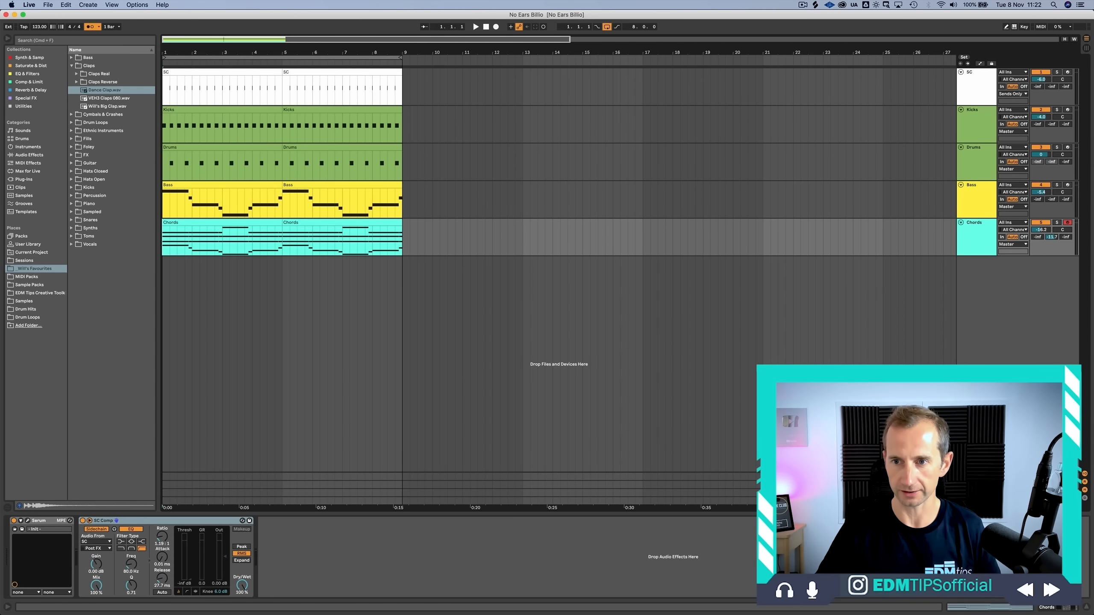
key(super+shift+t)
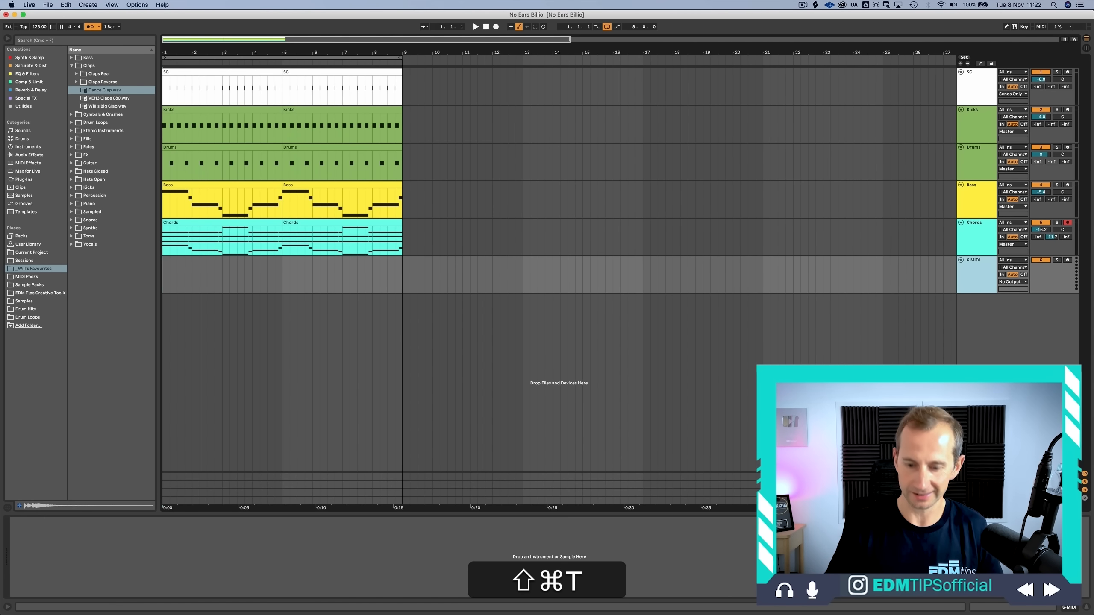
key(super+r)
text(Rif)
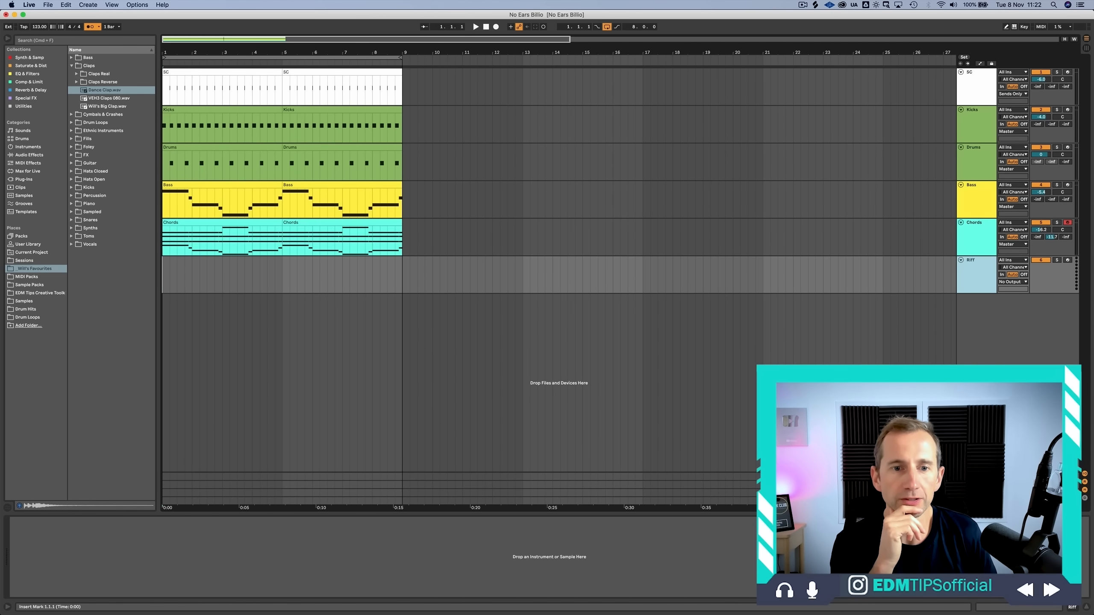
Step: Colour the Riff track turquoise to match the Chords track
click(402, 274)
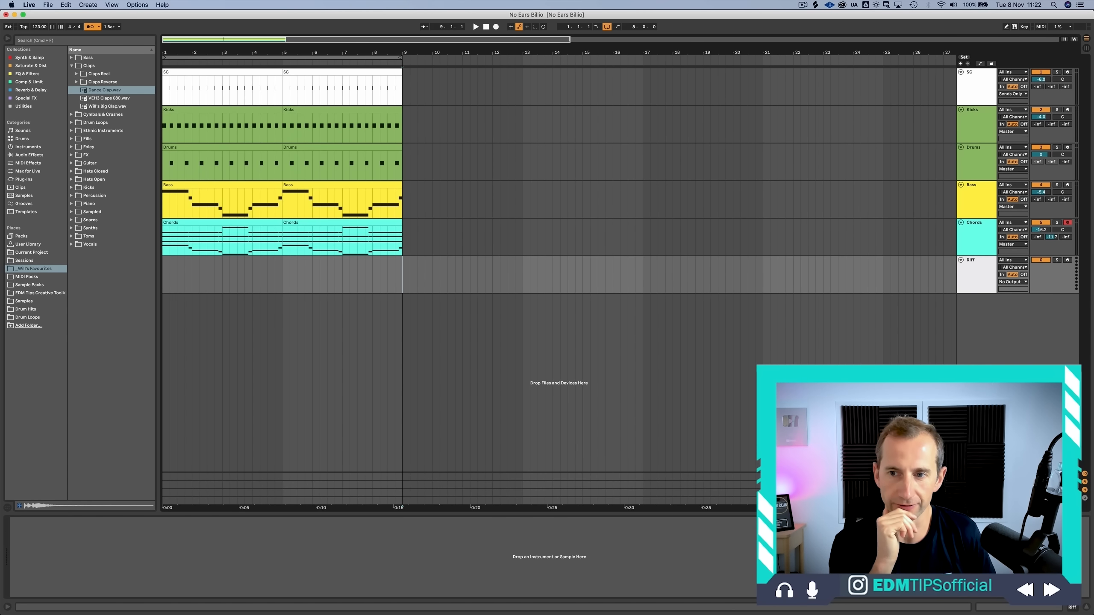
right_click(971, 278)
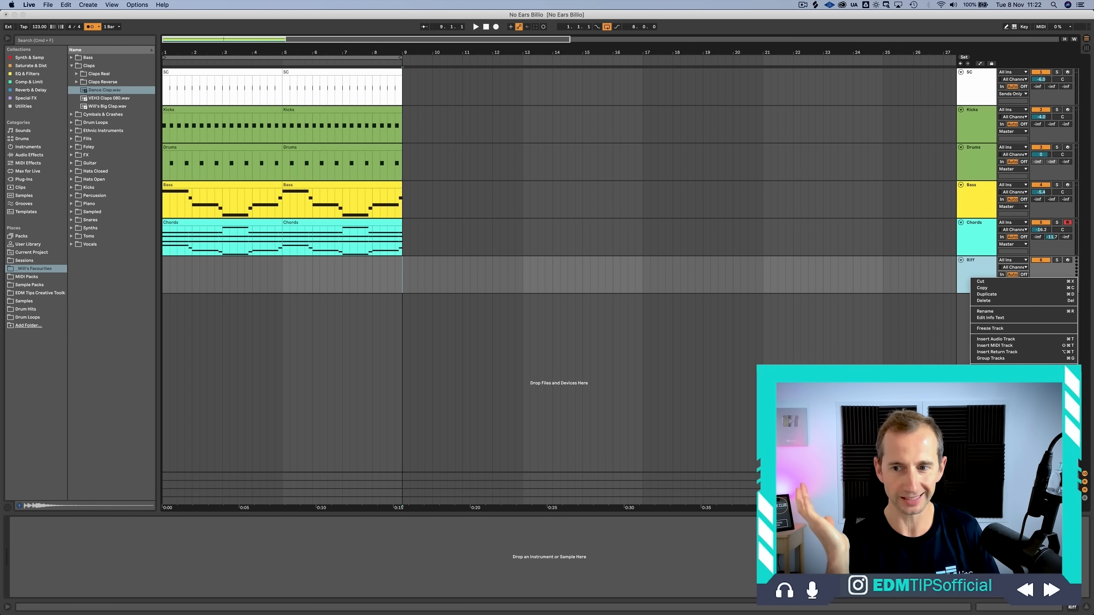
key(Escape)
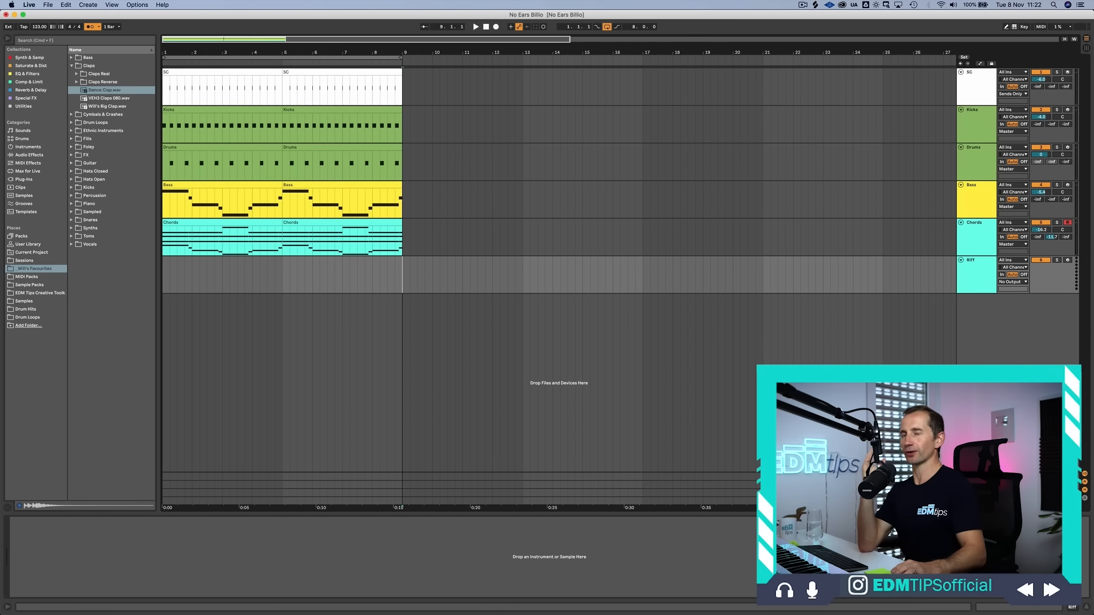
Step: Load Serum from the Synth & Samp collection onto the Riff track
click(89, 66)
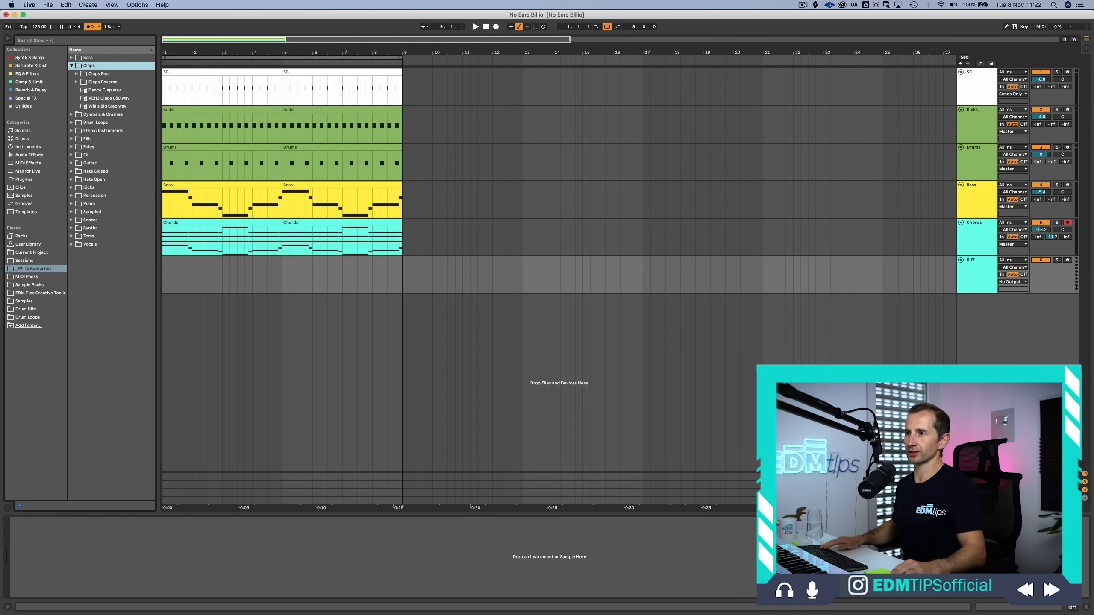
click(29, 57)
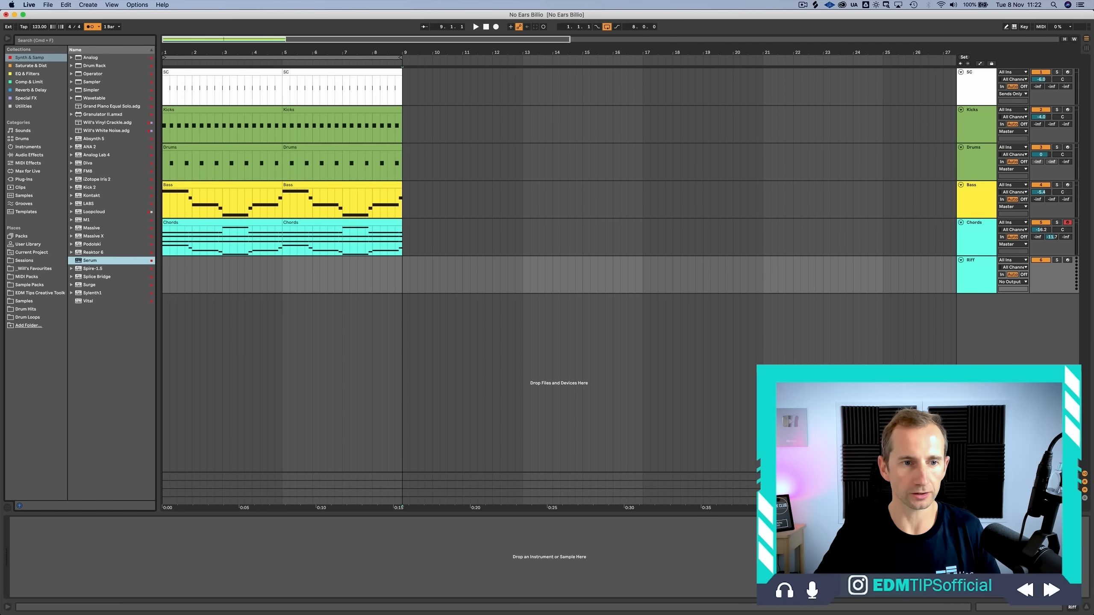
key(Return)
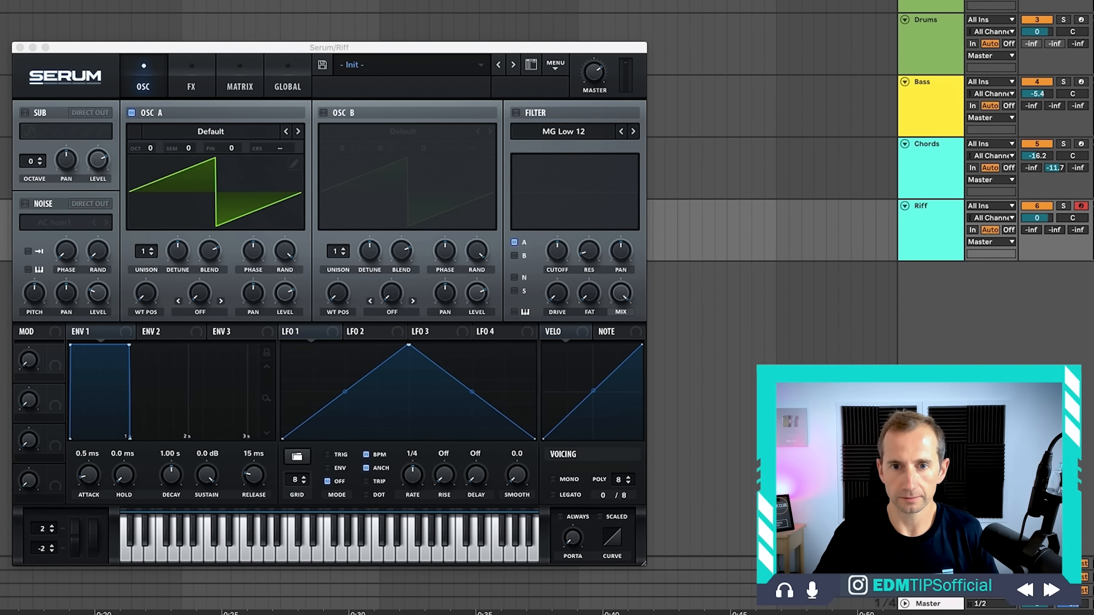
Step: Choose the MAL - Jungle Kalimba Synth preset from Serum's Mallets category
click(372, 64)
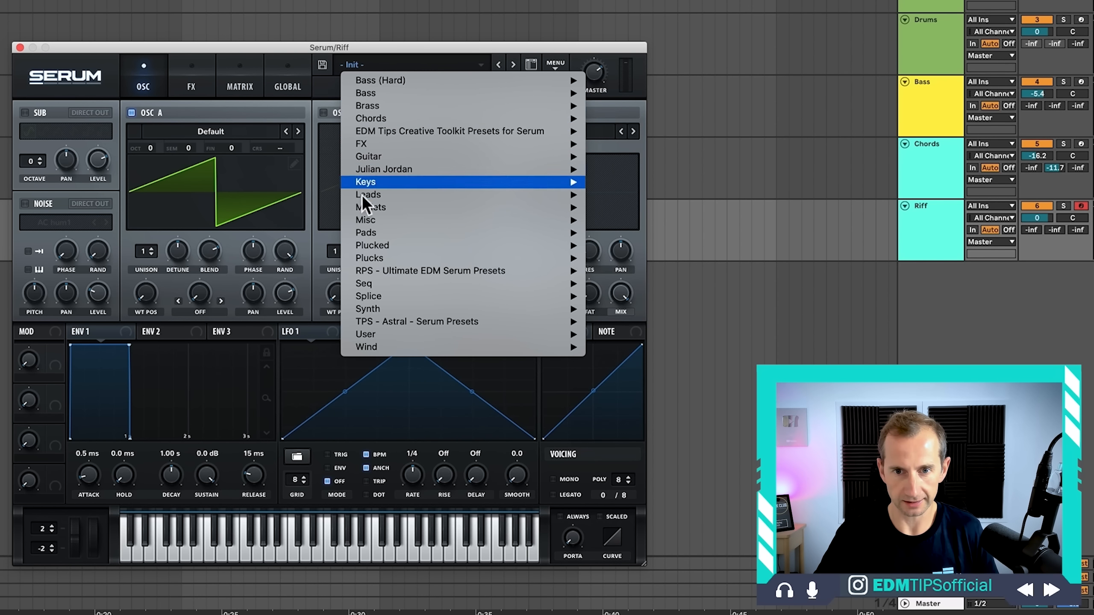
mouse_move(387, 245)
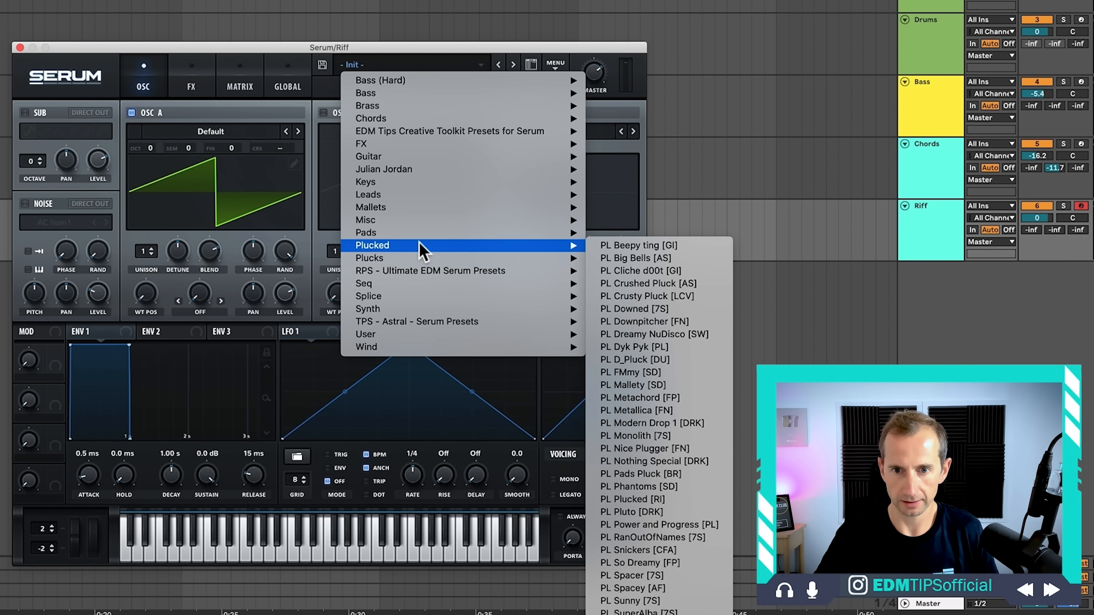
mouse_move(408, 209)
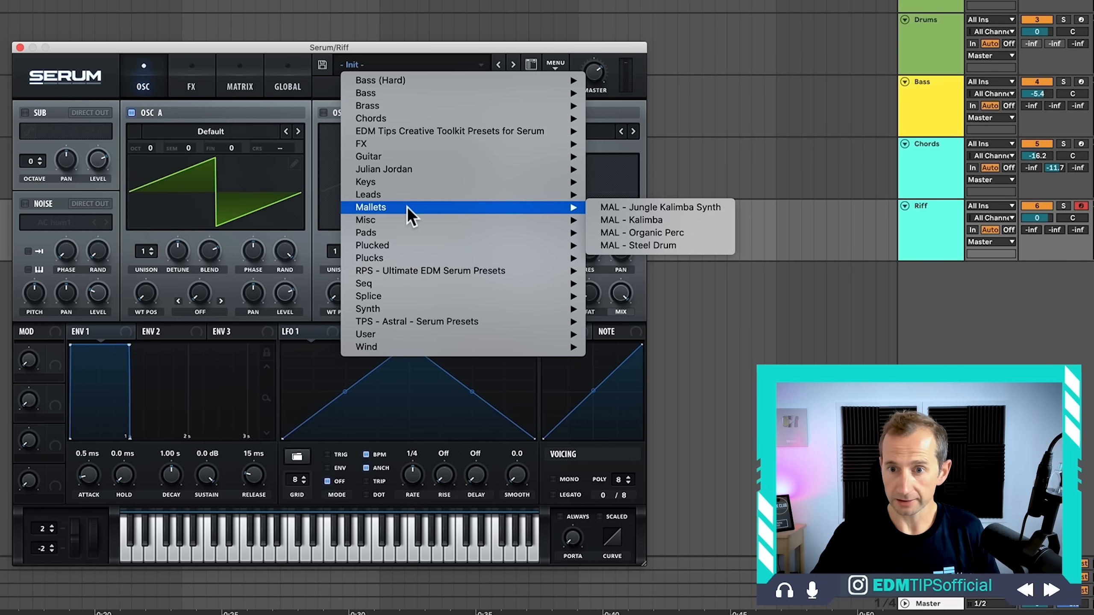
click(622, 206)
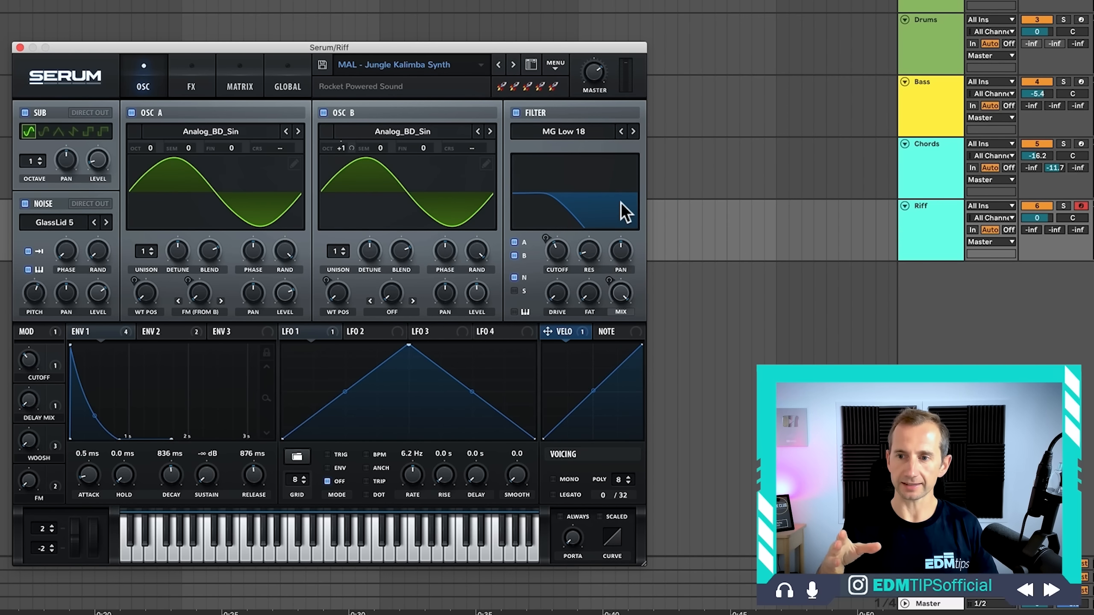
Step: Set the Riff track's volume to -7 dB and close the Serum window
click(1037, 218)
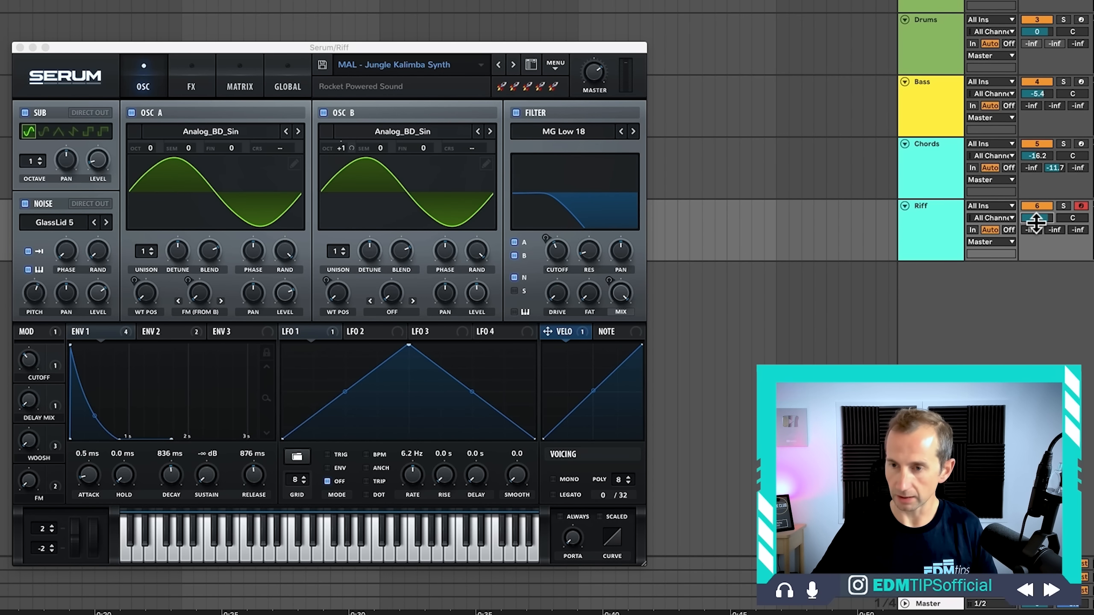
text(-7)
key(Return)
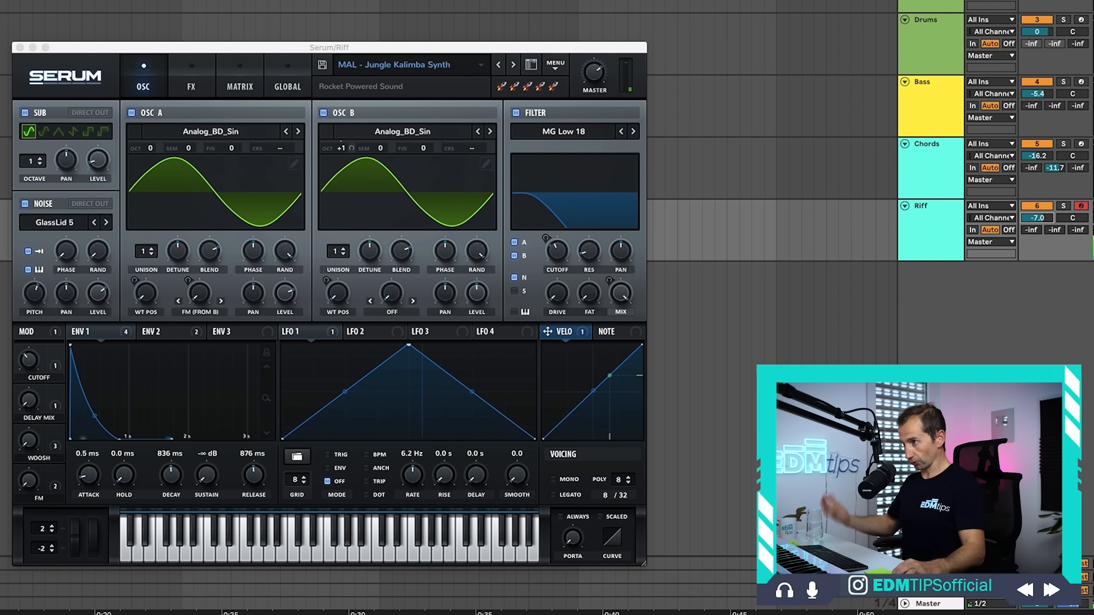
click(20, 47)
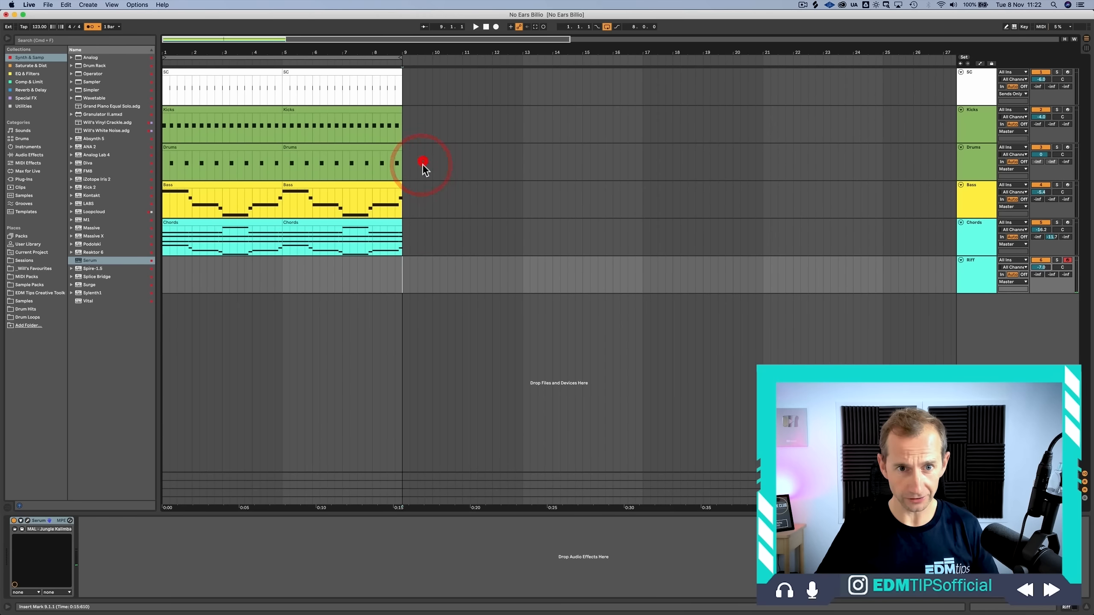
Step: Create an eight-bar MIDI clip on the Riff track and place a sixteenth-note A3 at its start
drag(400, 267, 165, 267)
key(shift+super+m)
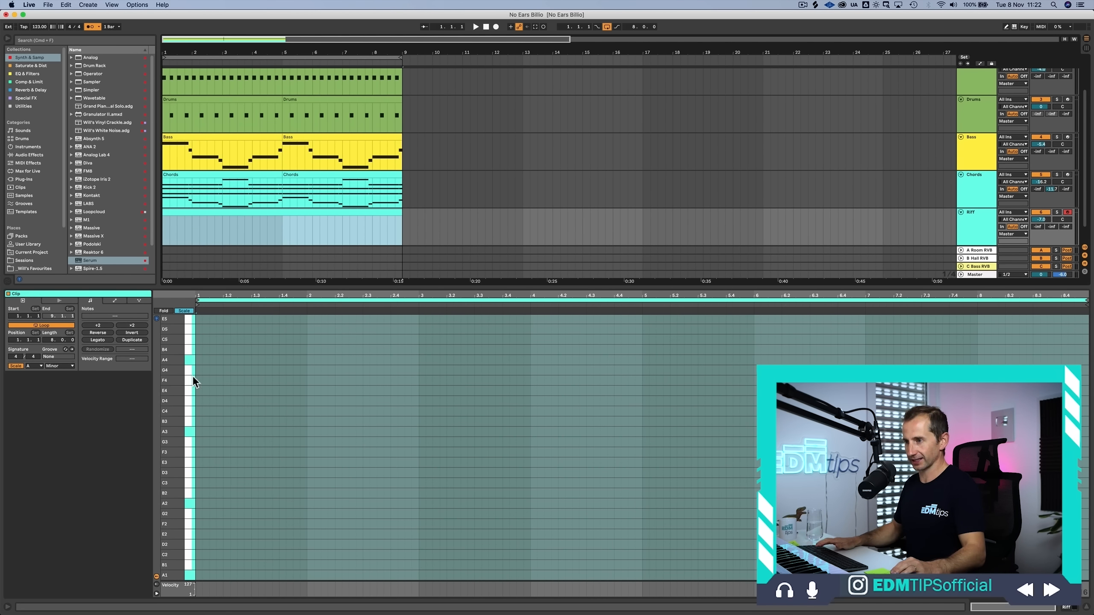
double_click(200, 431)
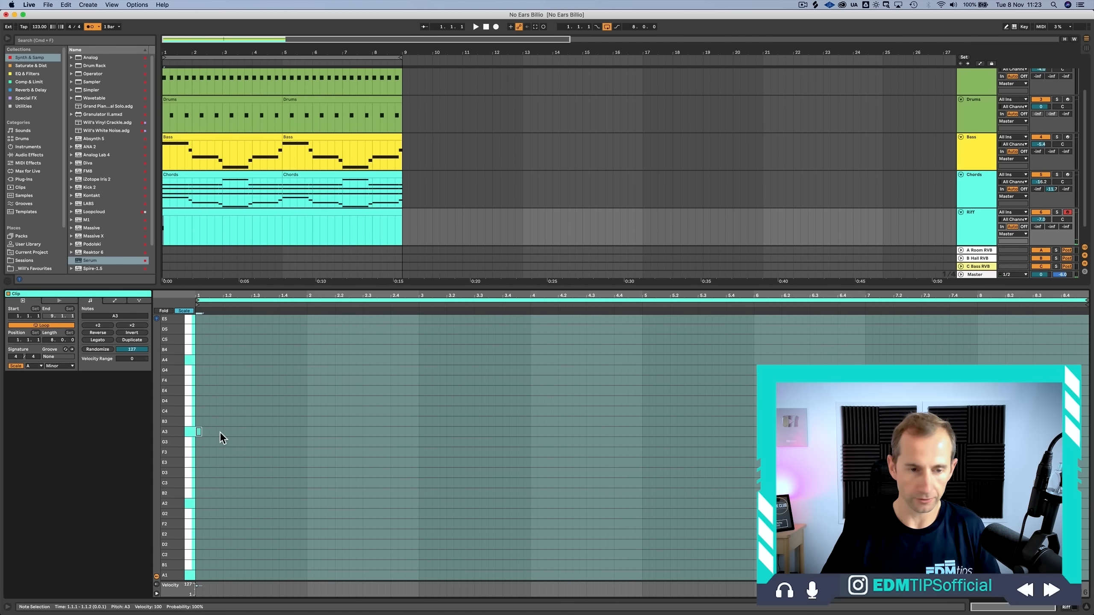
drag(216, 297, 216, 314)
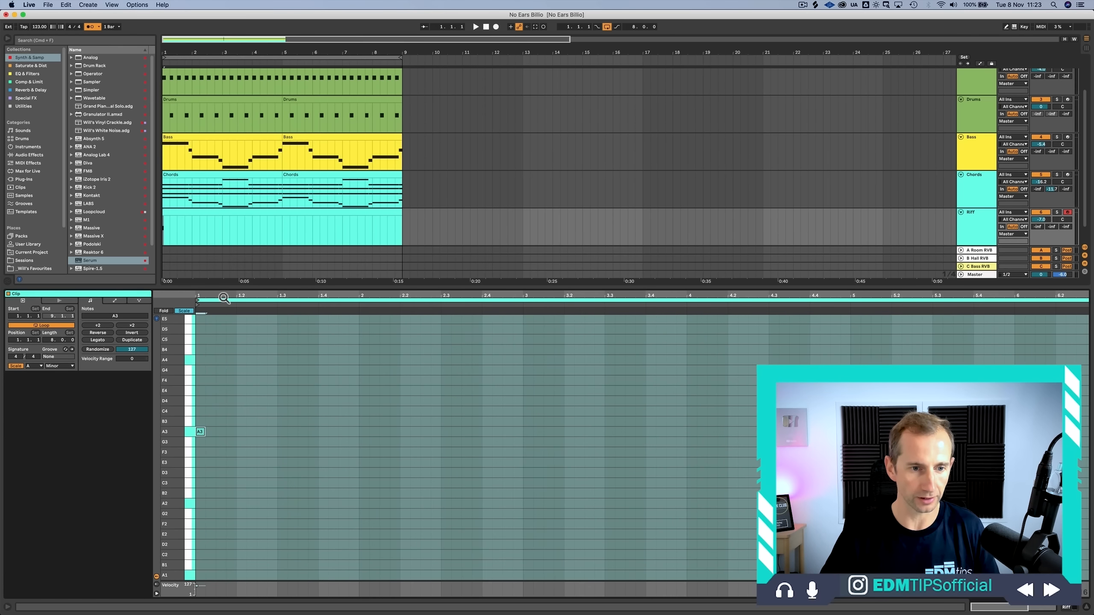
Step: Add three more sixteenth-note A3s to the Riff clip, each starting three sixteenths after the previous one
key(space)
double_click(231, 431)
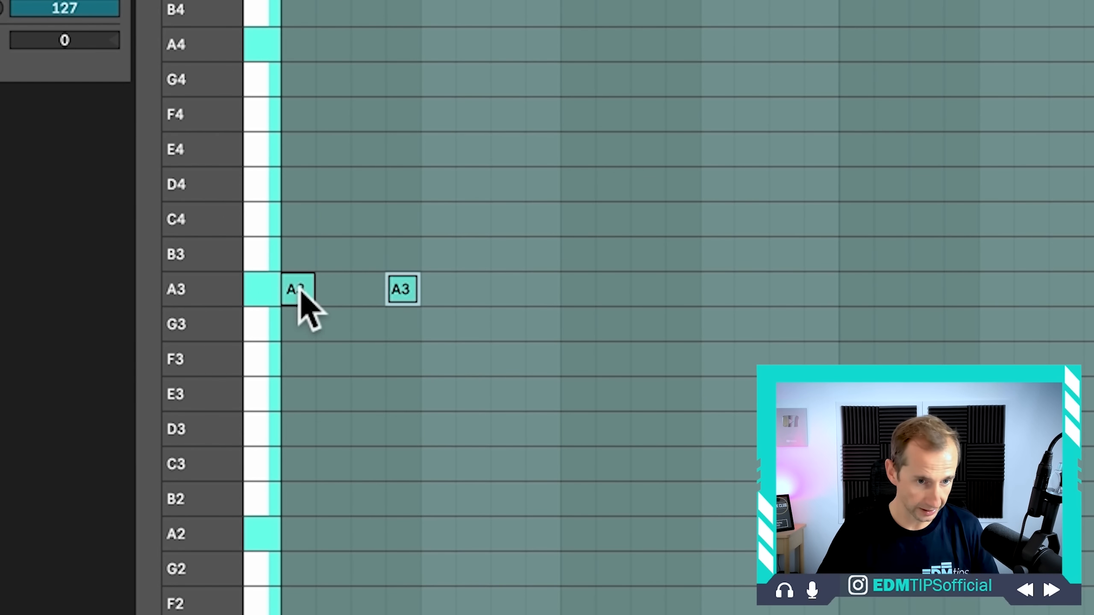
click(201, 430)
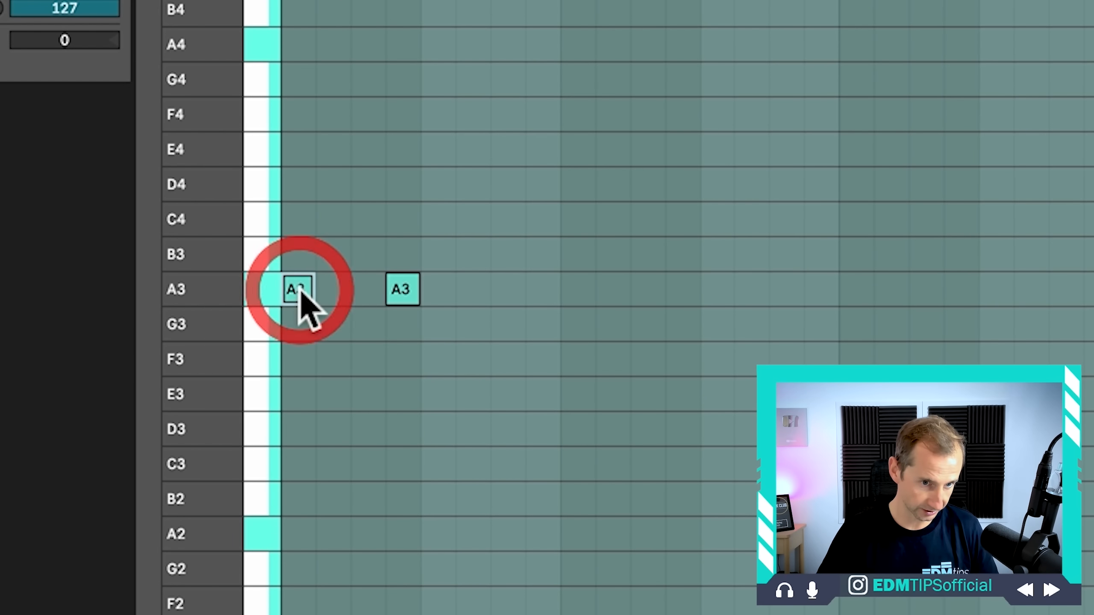
click(392, 288)
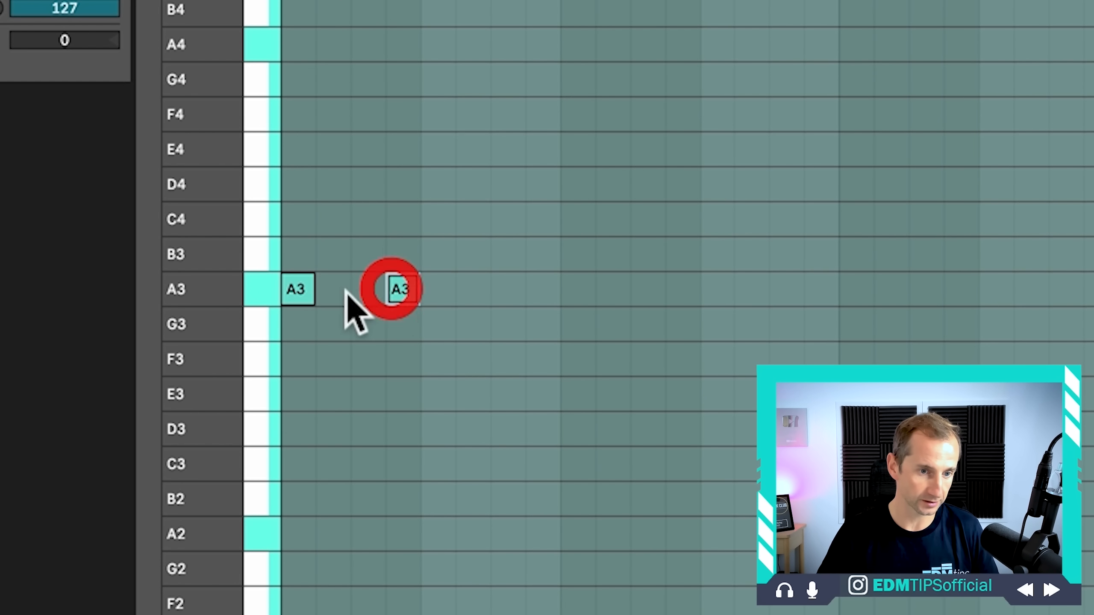
click(504, 288)
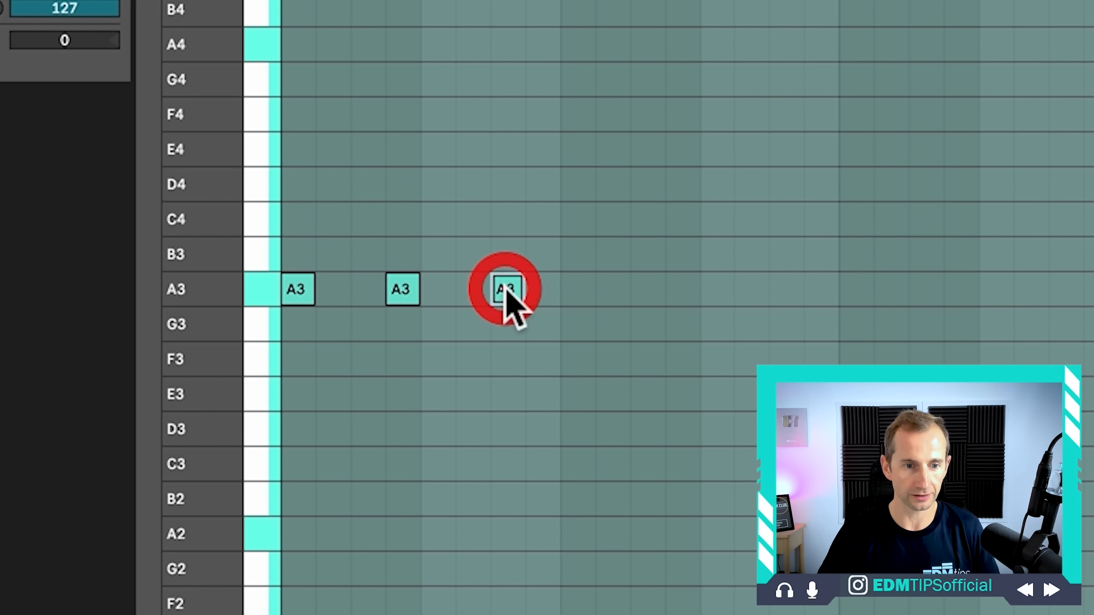
click(621, 288)
Step: Select the four A3 notes as a three-beat group and duplicate it repeatedly until the eight-bar clip is filled
drag(701, 325, 282, 270)
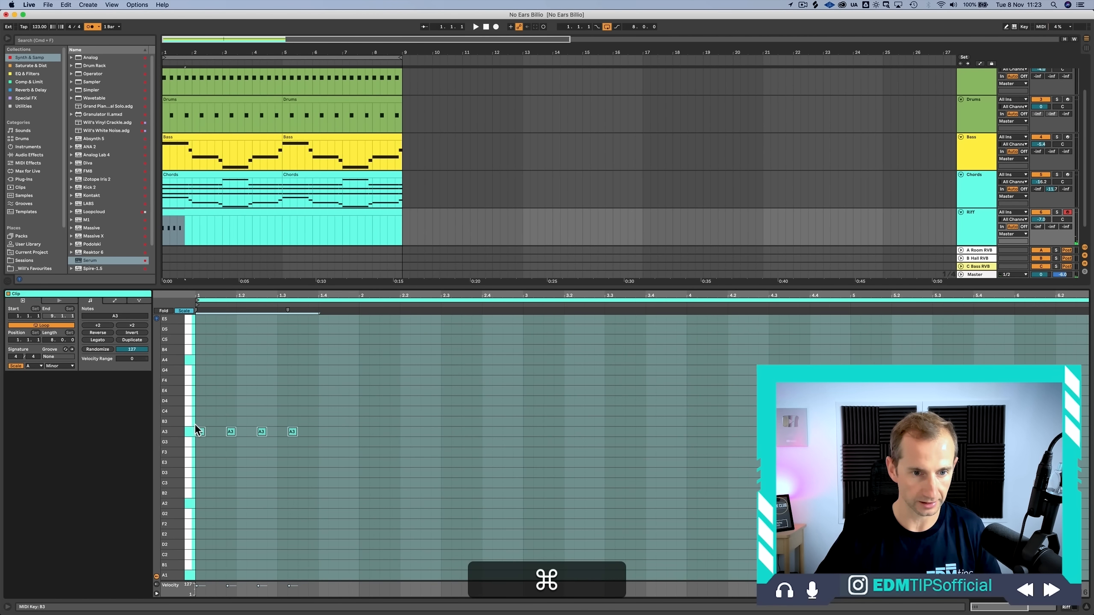
key(cmd+d)
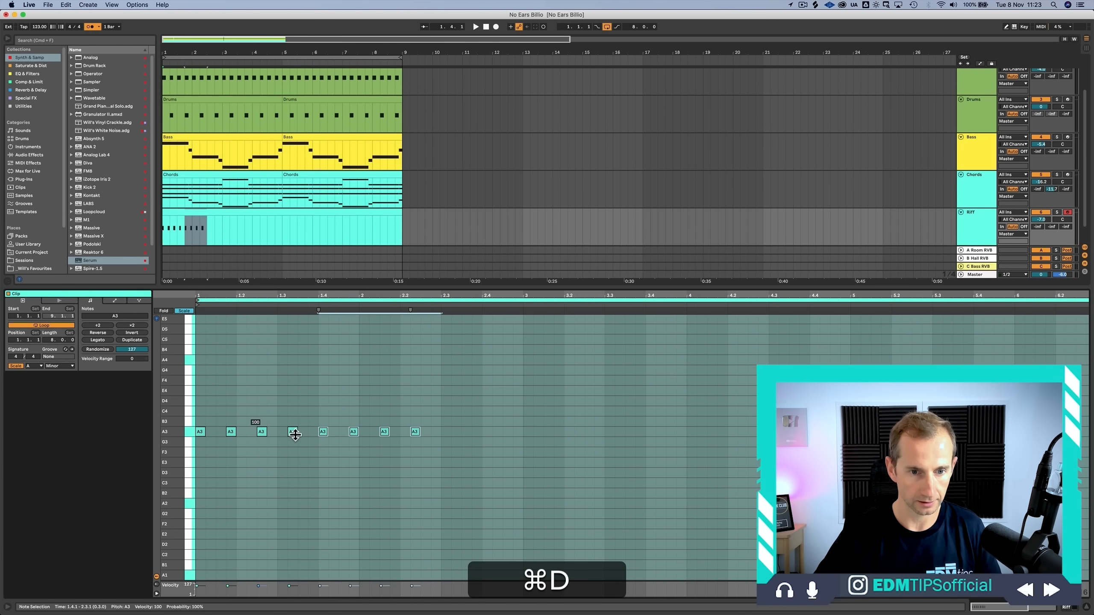
key(super+d)
key(super+d)
key(super+d)
key(super+d)
key(super+d)
key(super+d)
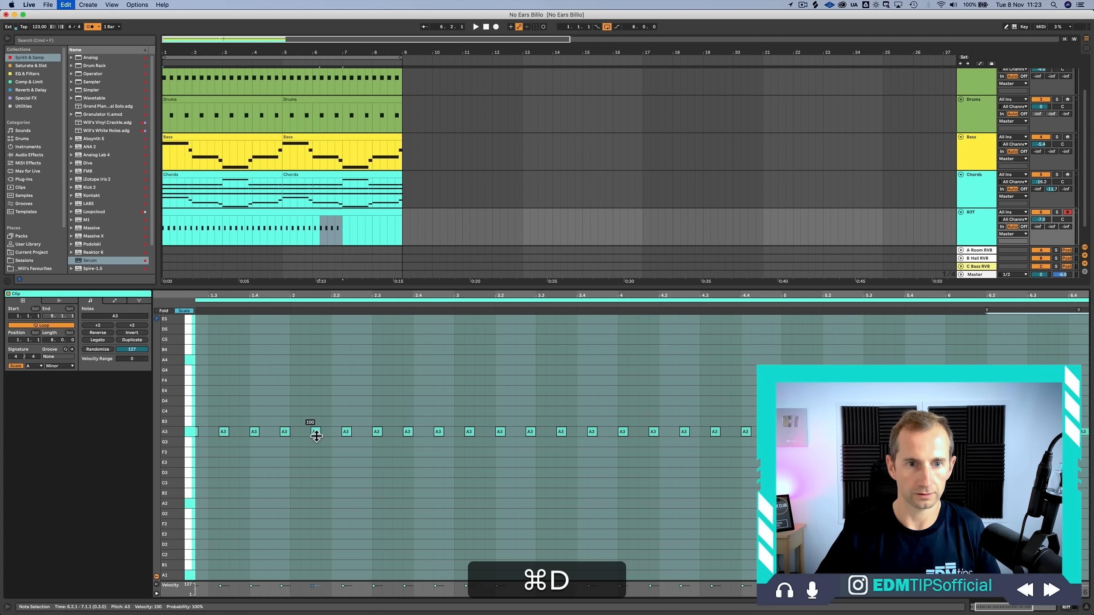
key(super+d)
key(super+d)
key(super+d)
Step: Play the loop with the Riff notes, bring the mixer into view and reset the Riff track's peak level
key(space)
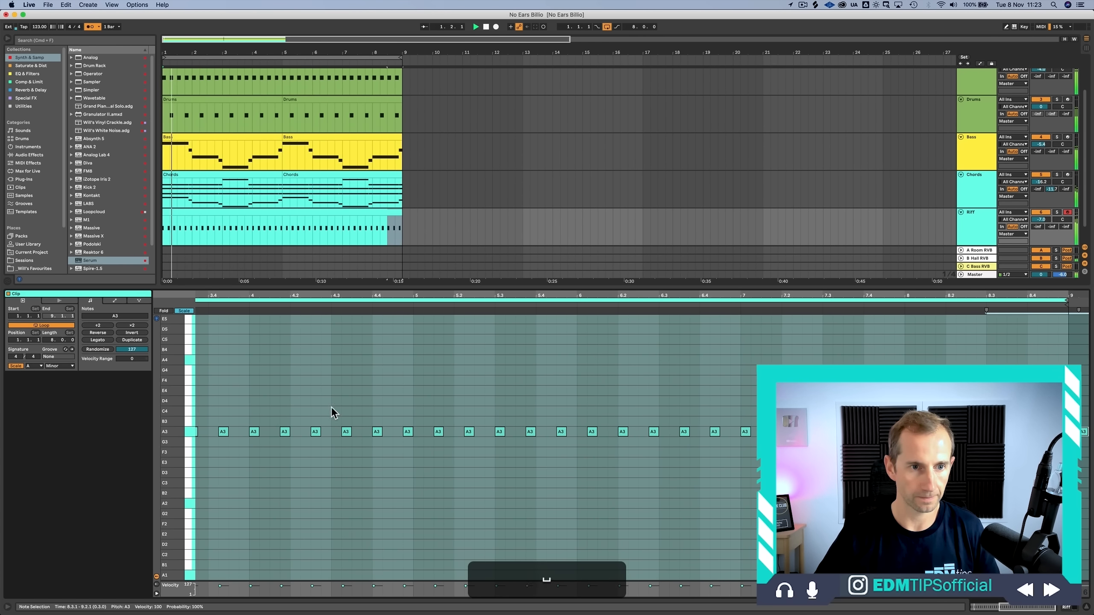
double_click(261, 294)
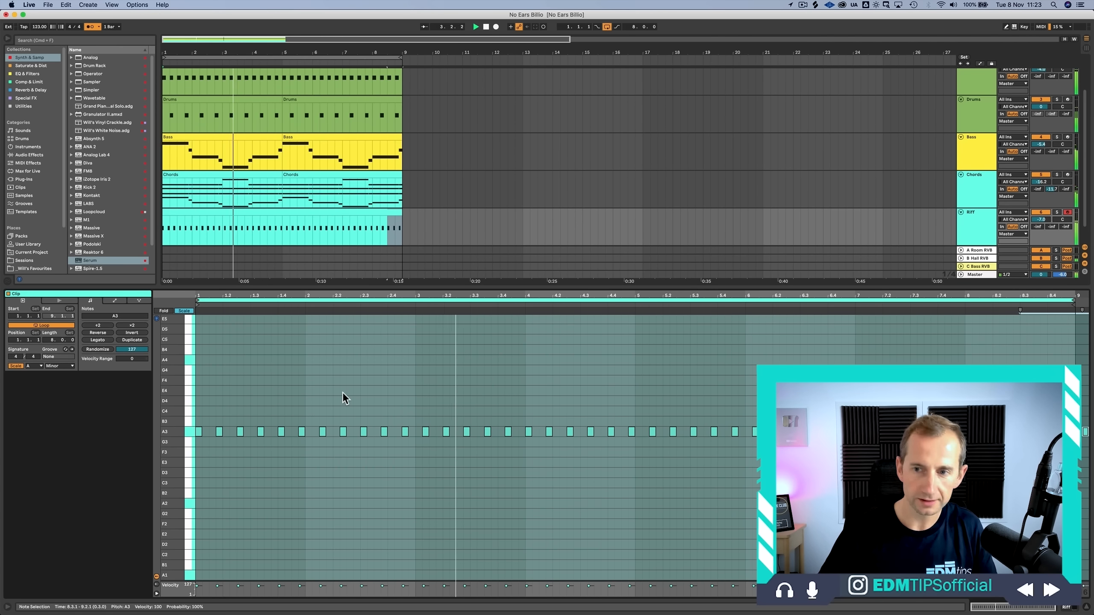
key(Tab)
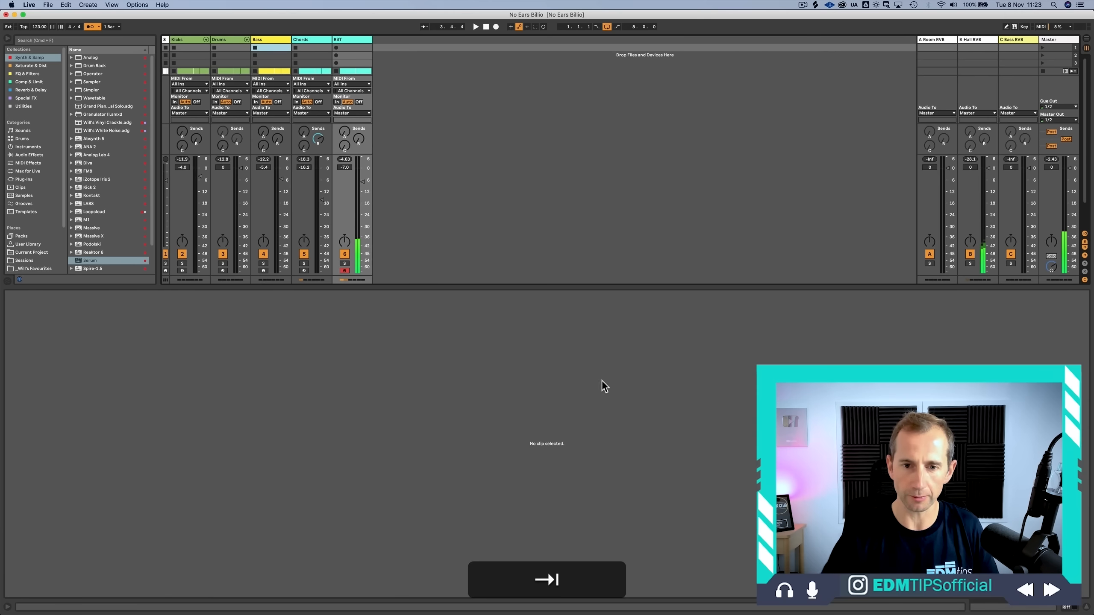
click(345, 159)
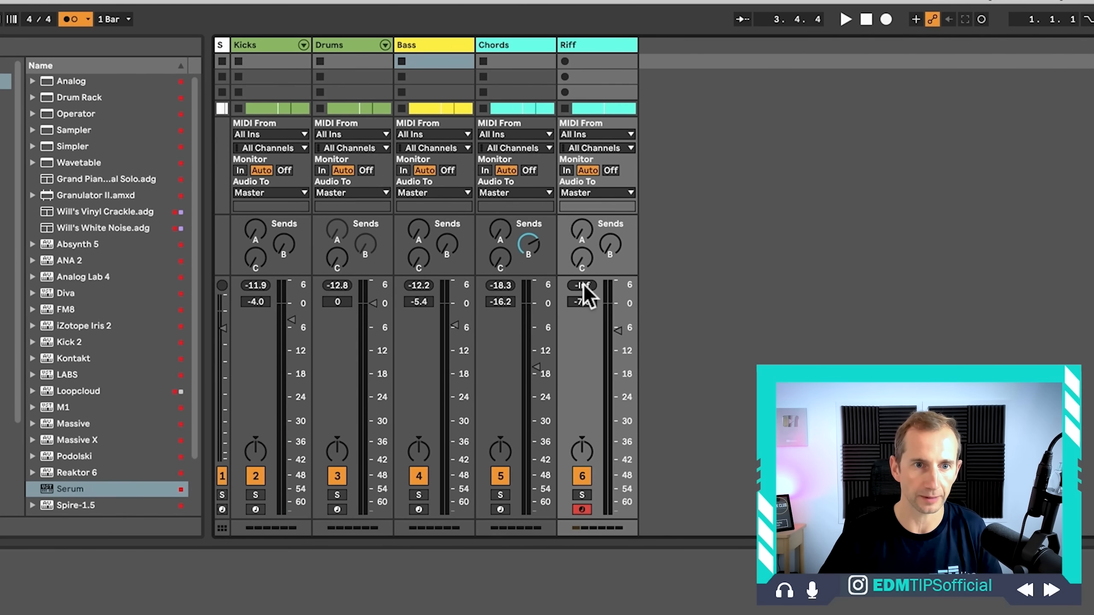
Step: Lower the Riff track's volume to -19.3 dB while the loop plays, resetting its peak level between adjustments
key(space)
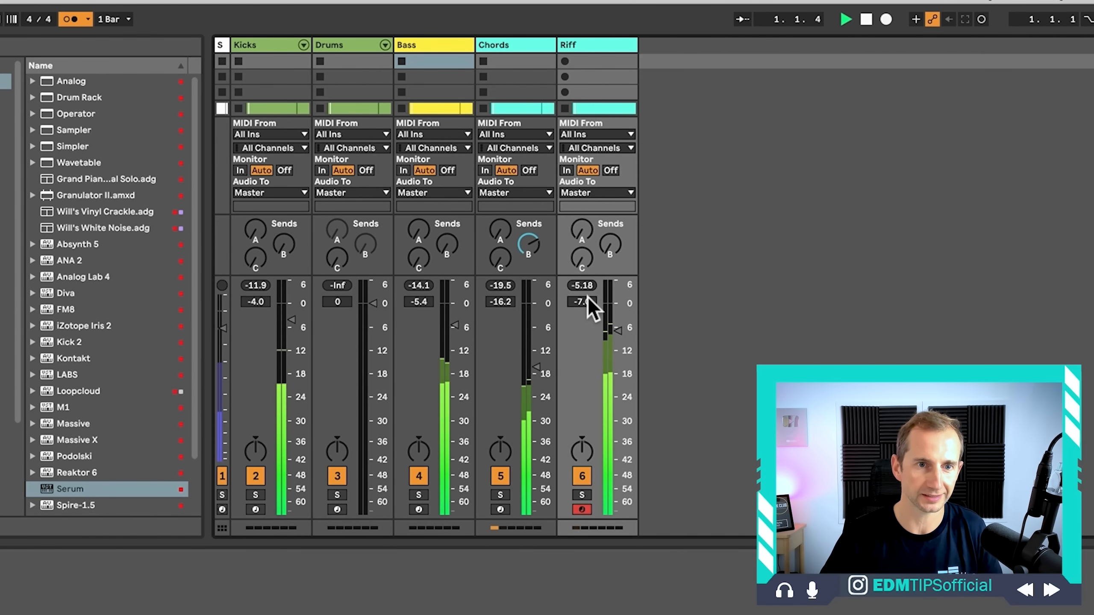
drag(618, 328, 615, 362)
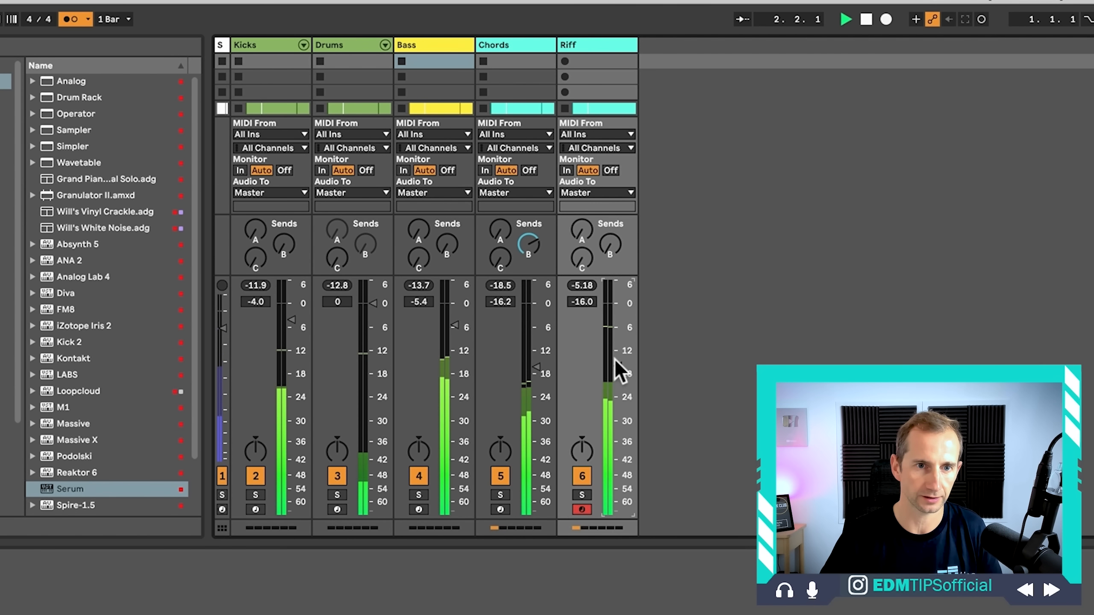
click(579, 278)
click(582, 302)
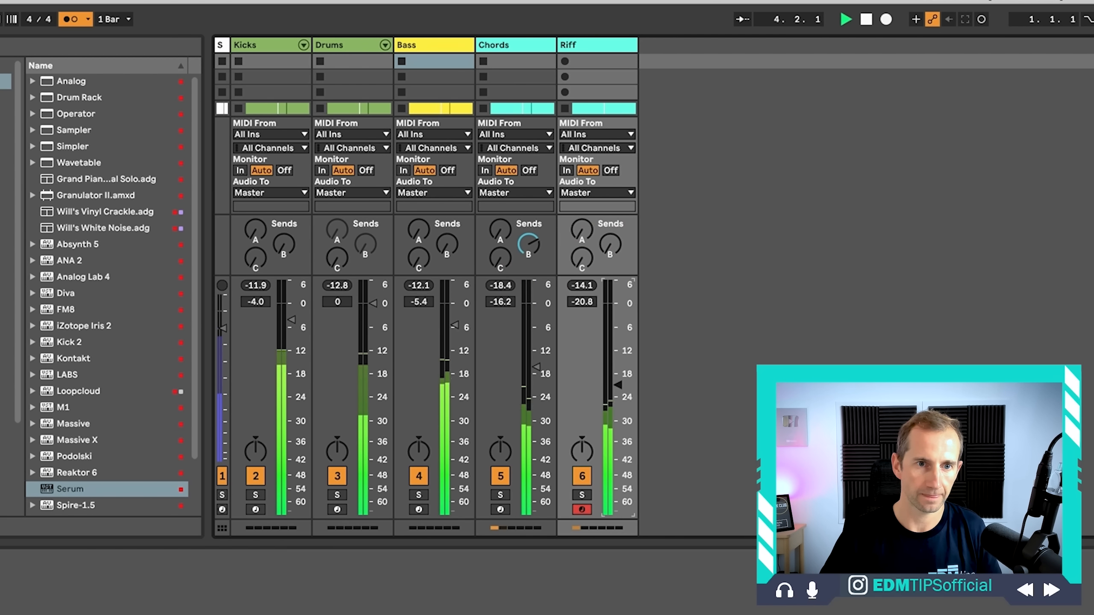
drag(618, 382, 618, 387)
click(580, 284)
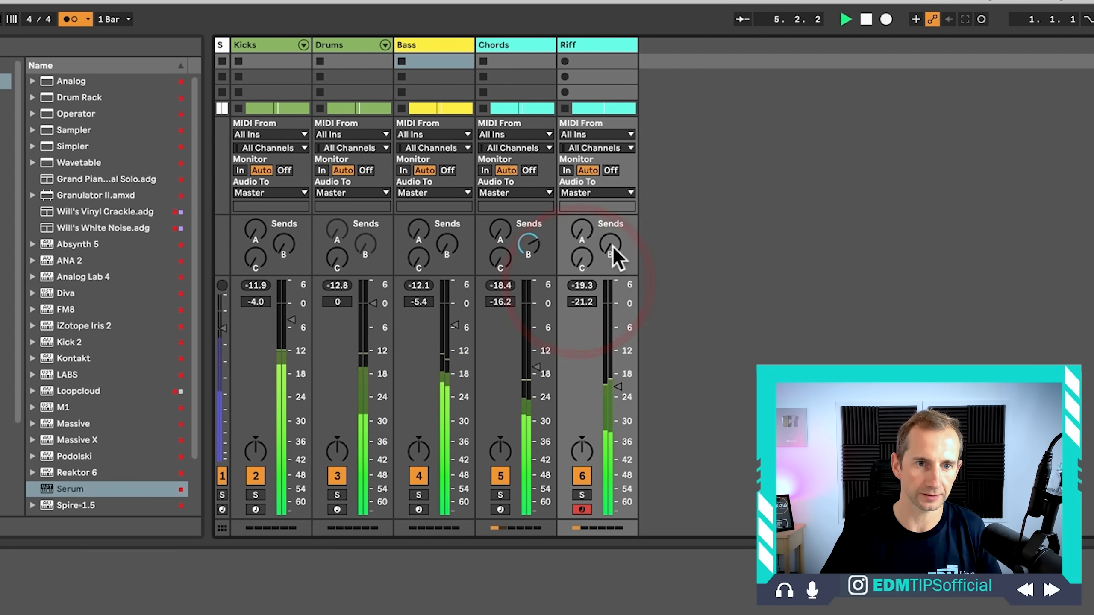
drag(619, 383, 619, 376)
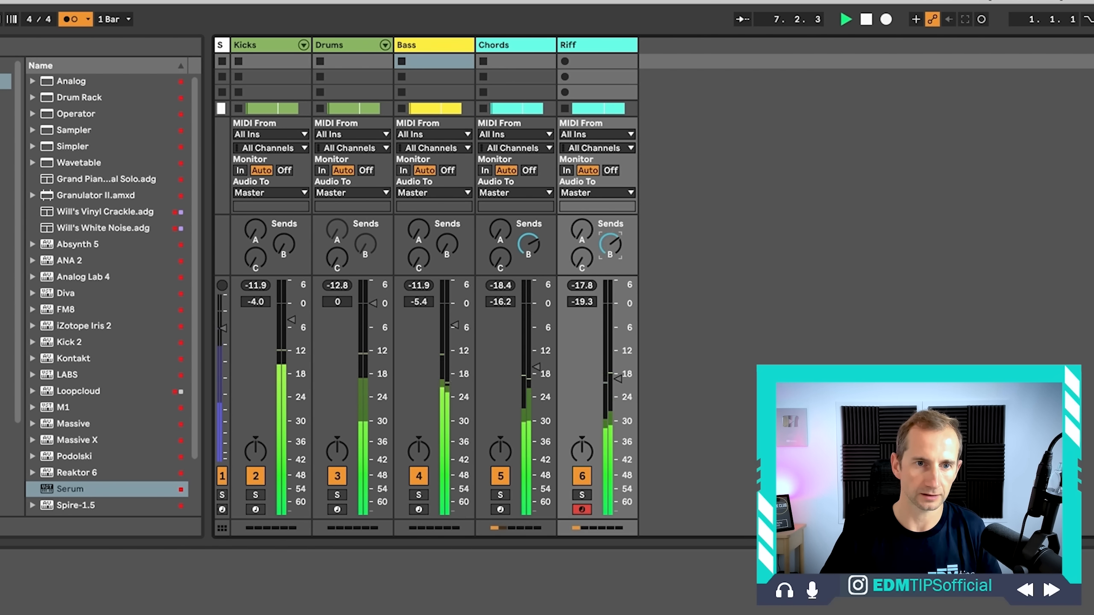
Step: Turn up the Riff track's send to the Hall RVB return, set its volume to -18.6 dB and return to the arrangement
drag(609, 244, 610, 233)
click(617, 375)
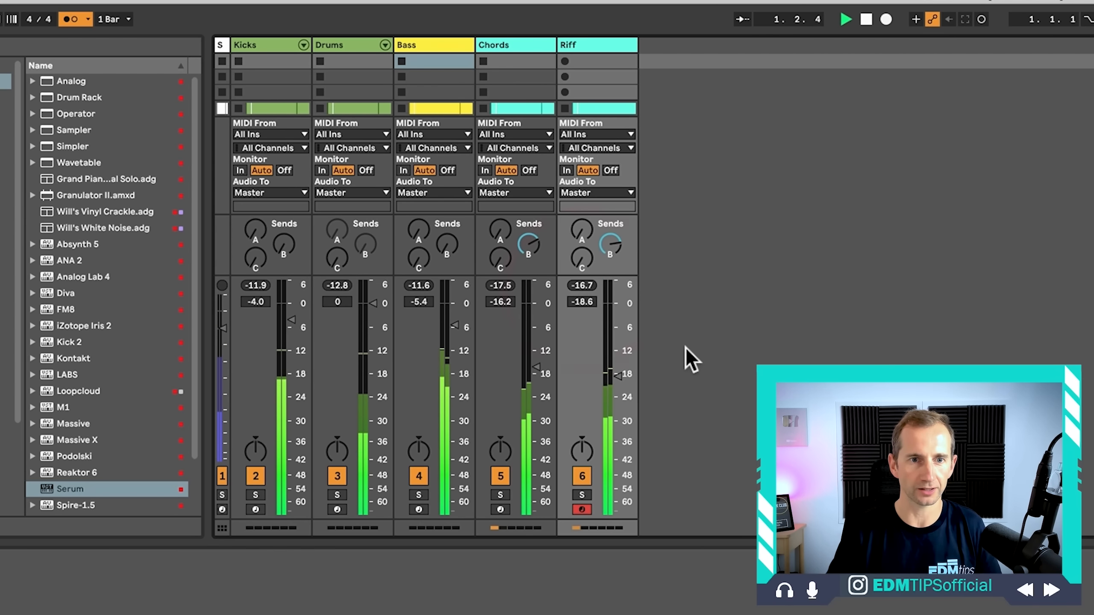
key(Tab)
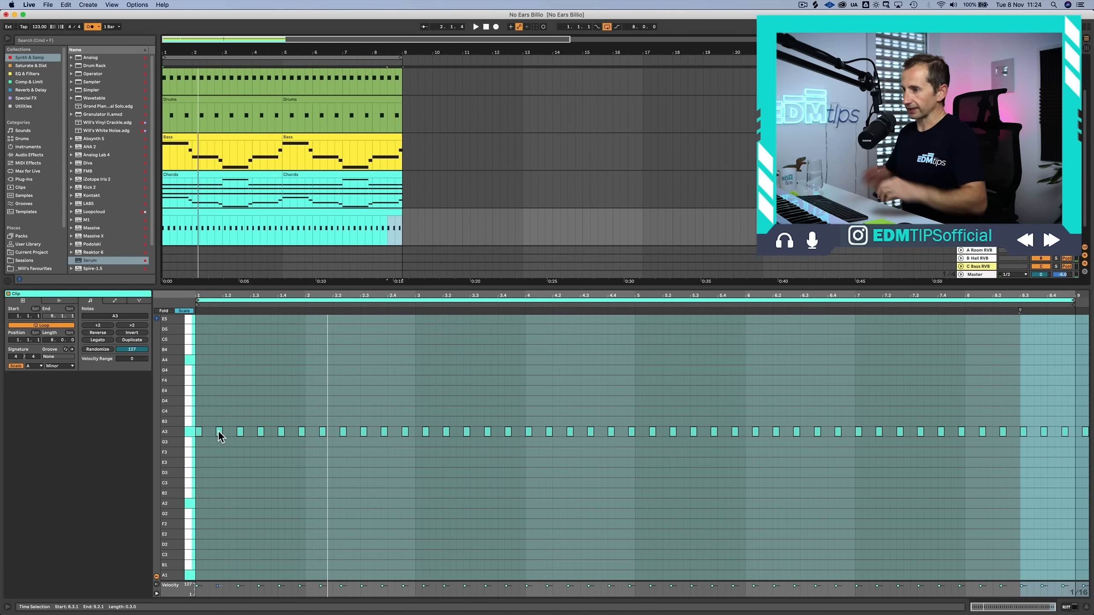
Step: Raise the Riff clip's second note to C4, the third to E4 and the fourth to D4
click(218, 430)
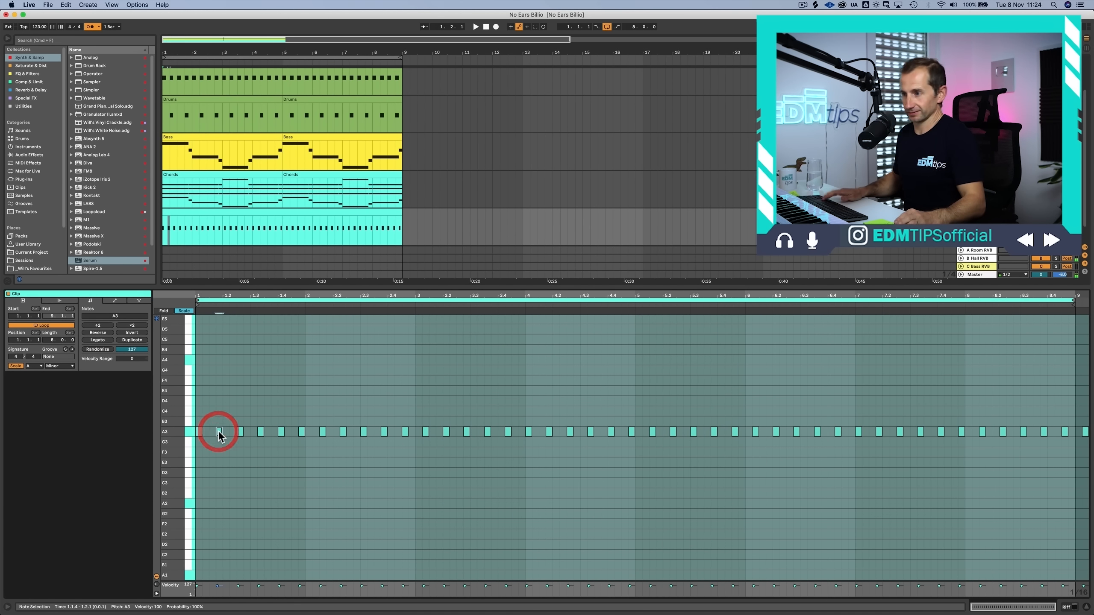
key(Up)
key(Up)
click(239, 431)
key(Up)
key(Up)
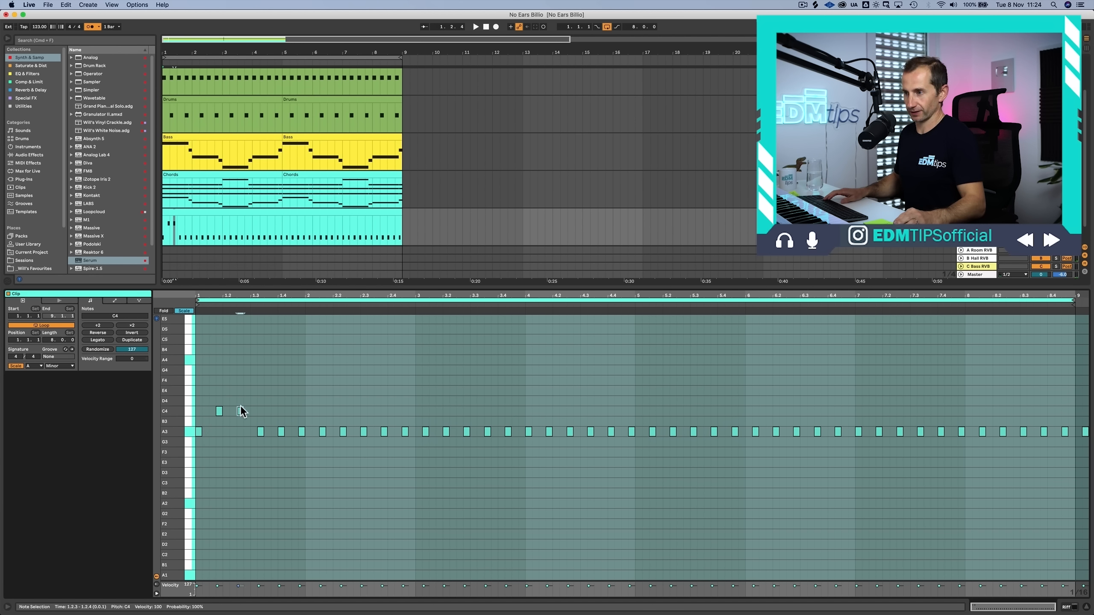
key(Up)
key(Up)
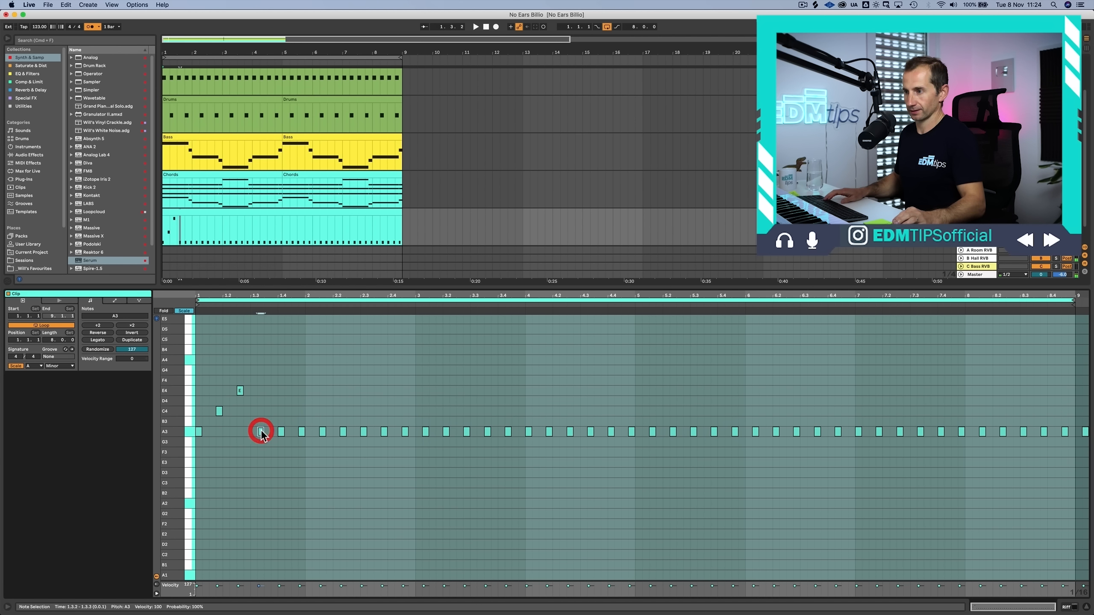
key(Up)
key(Up)
key(Up)
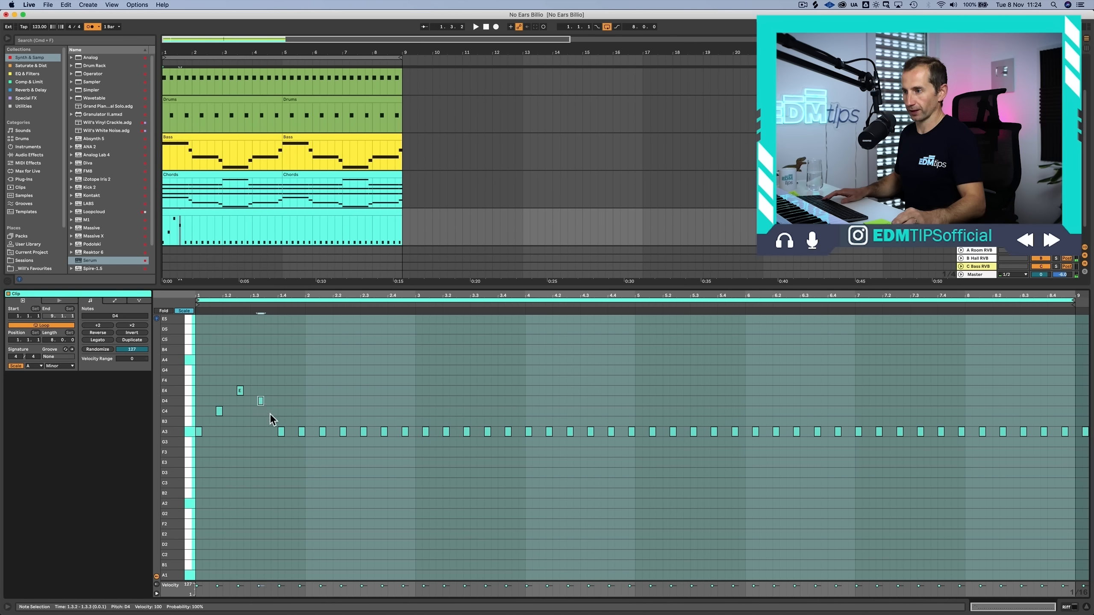
Step: Raise the Riff clip's fifth note to G4
click(281, 432)
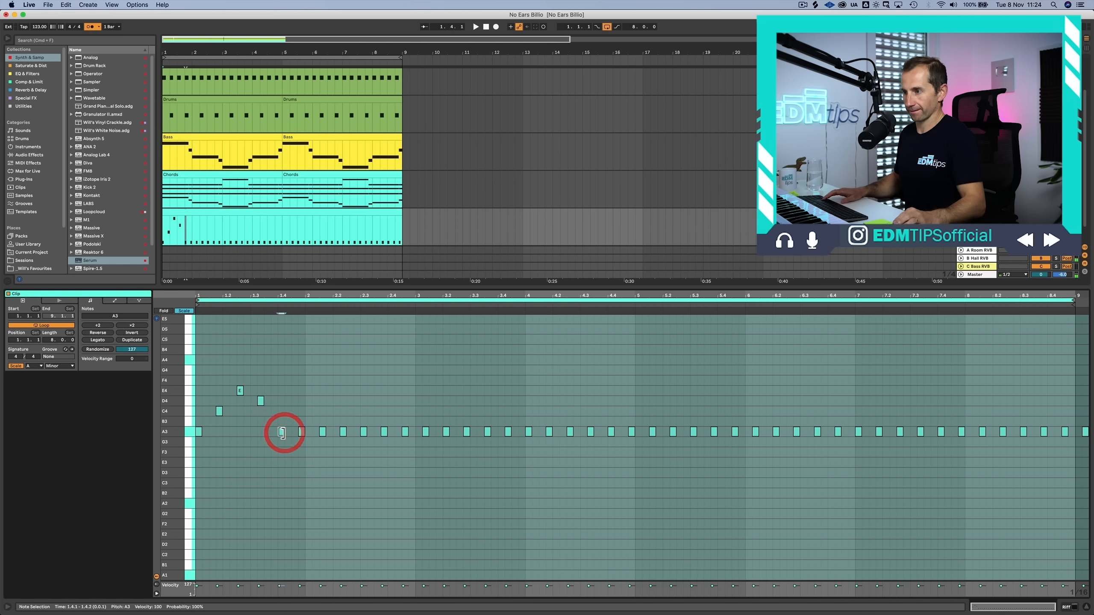
key(Up)
key(Up)
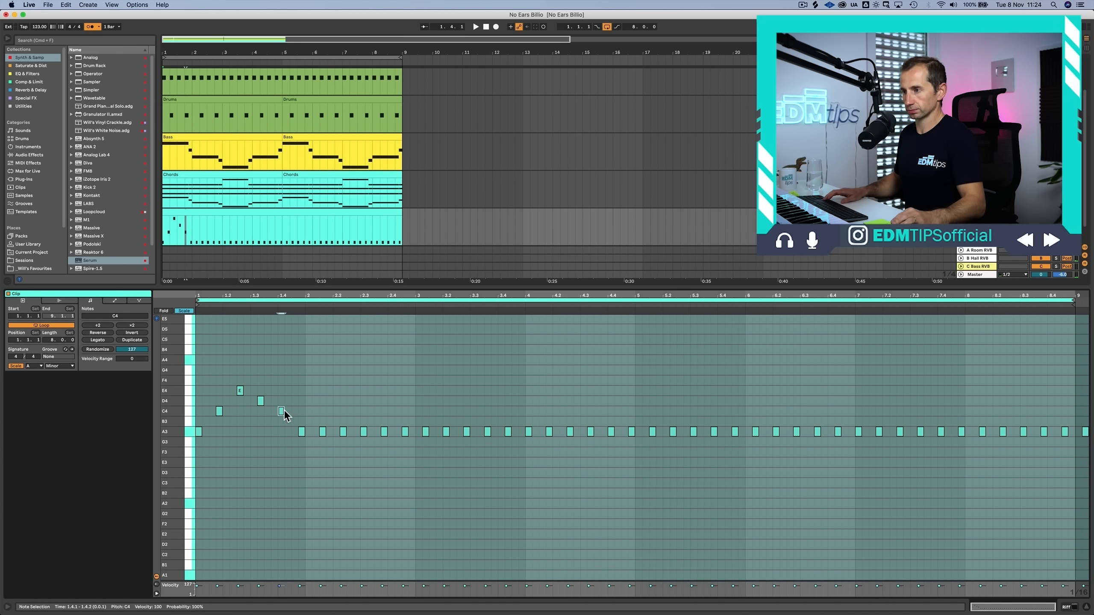
key(Up)
key(Up)
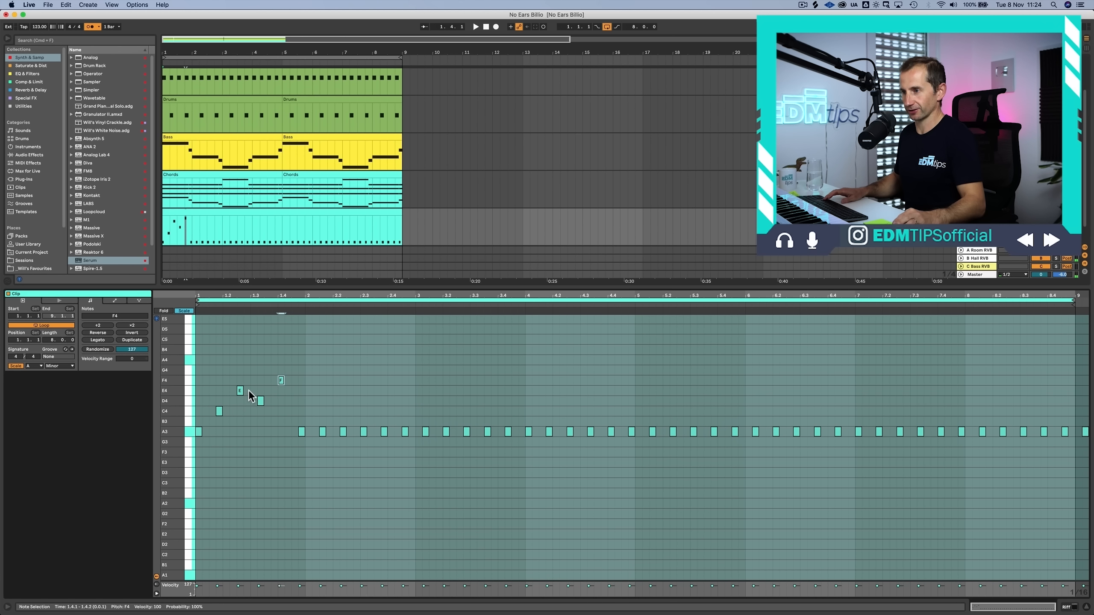
key(Up)
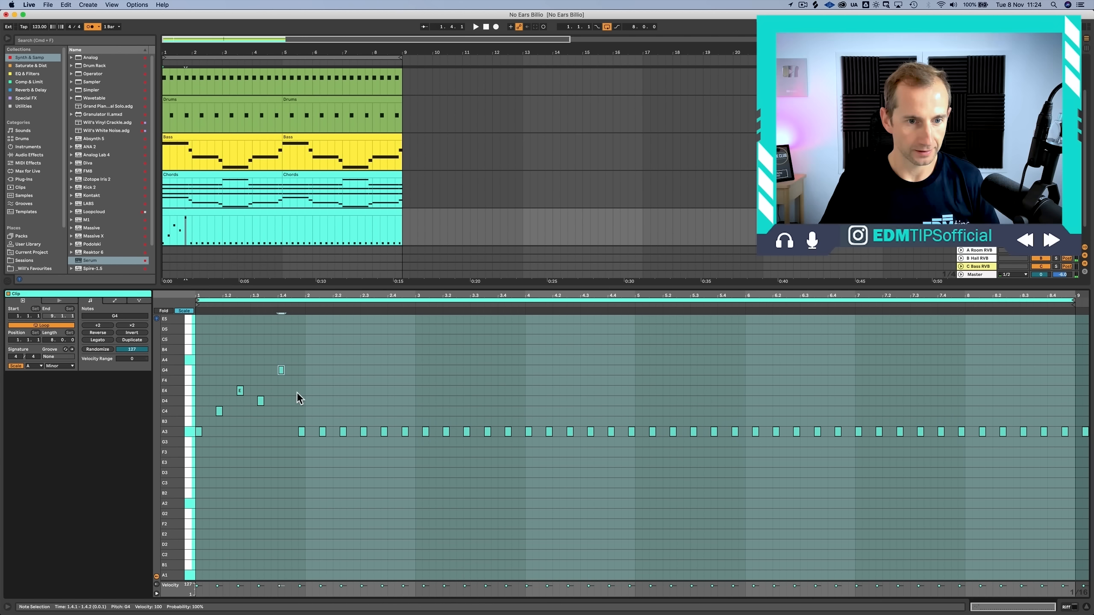
key(p)
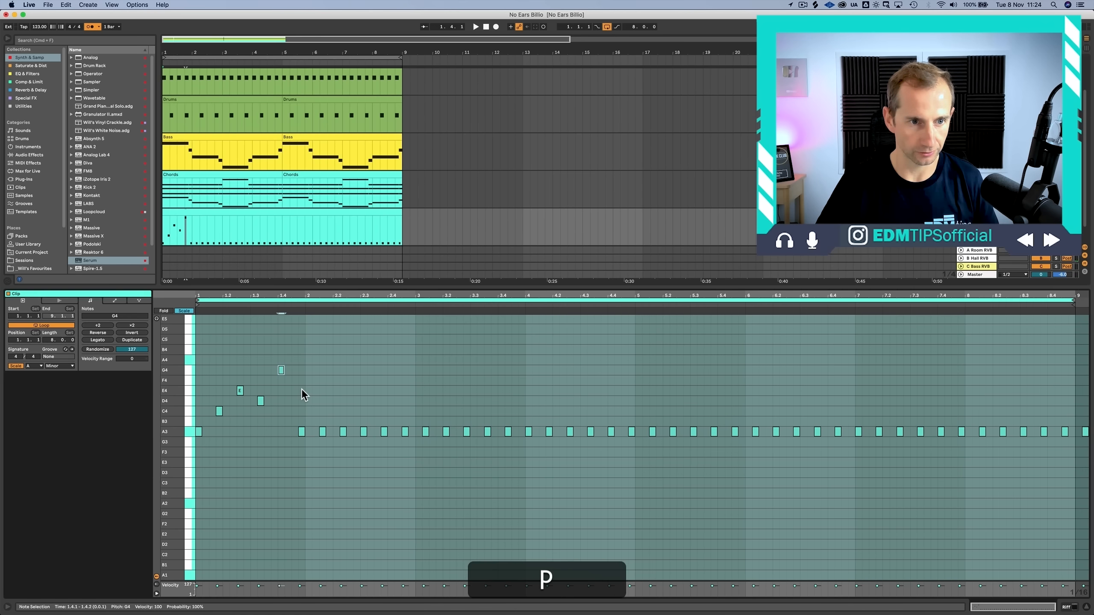
Step: Delete every note after the fifth in the Riff clip and consolidate the eight-bar clip
drag(300, 390, 1091, 499)
key(BackSpace)
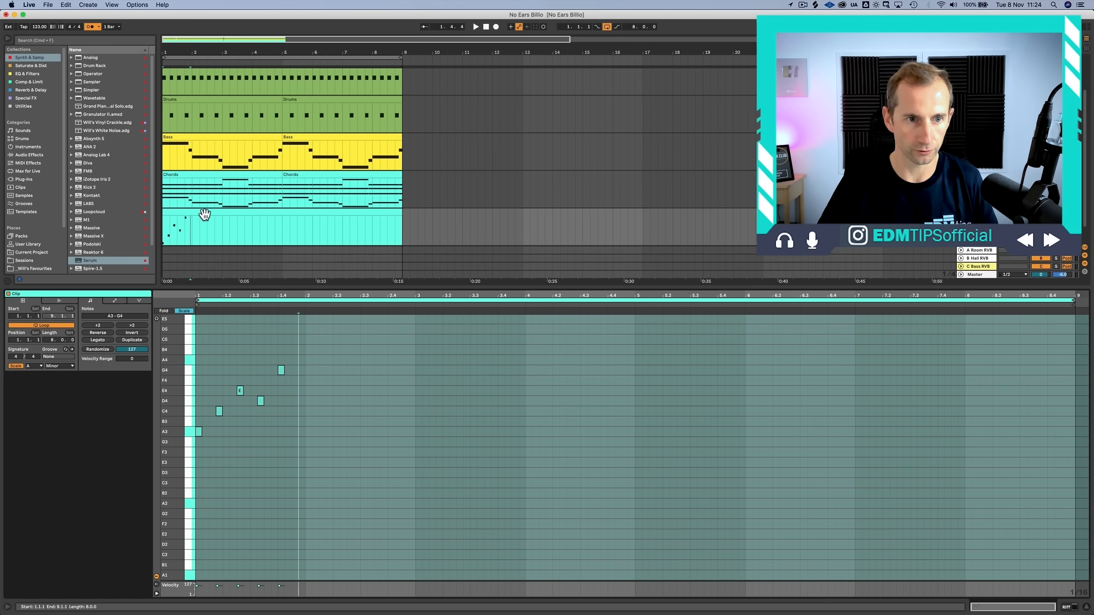
click(205, 214)
key(super+j)
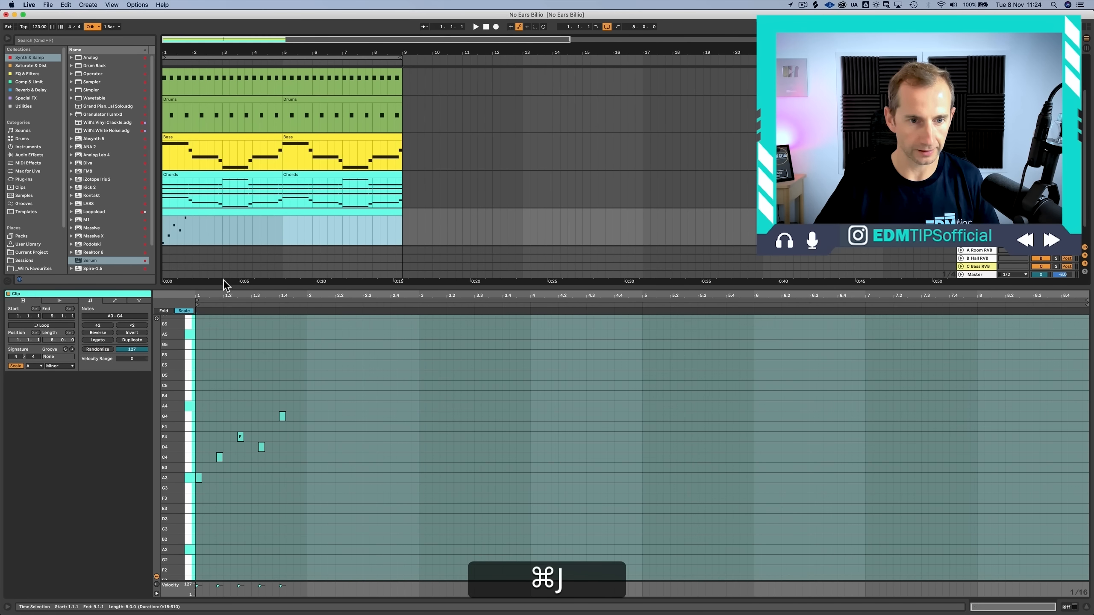
Step: Duplicate the five-note pattern repeatedly until it fills all eight bars of the Riff clip, and save the set
drag(196, 492, 299, 405)
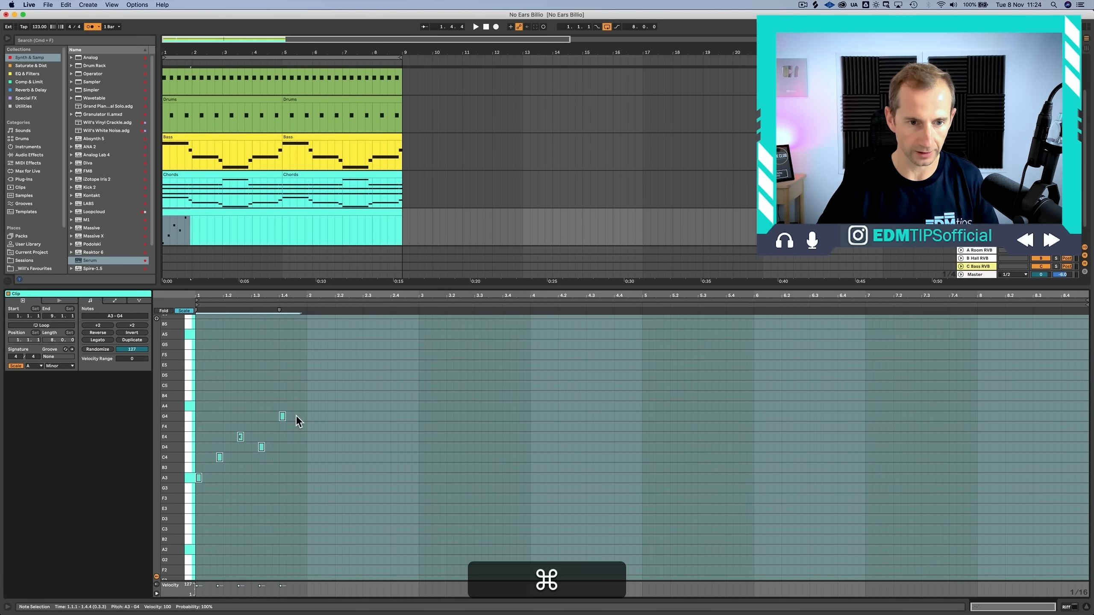
key(super+d)
key(super+d)
key(super+d)
key(super+d)
key(super+d)
key(super+d)
key(super+d)
key(super+d)
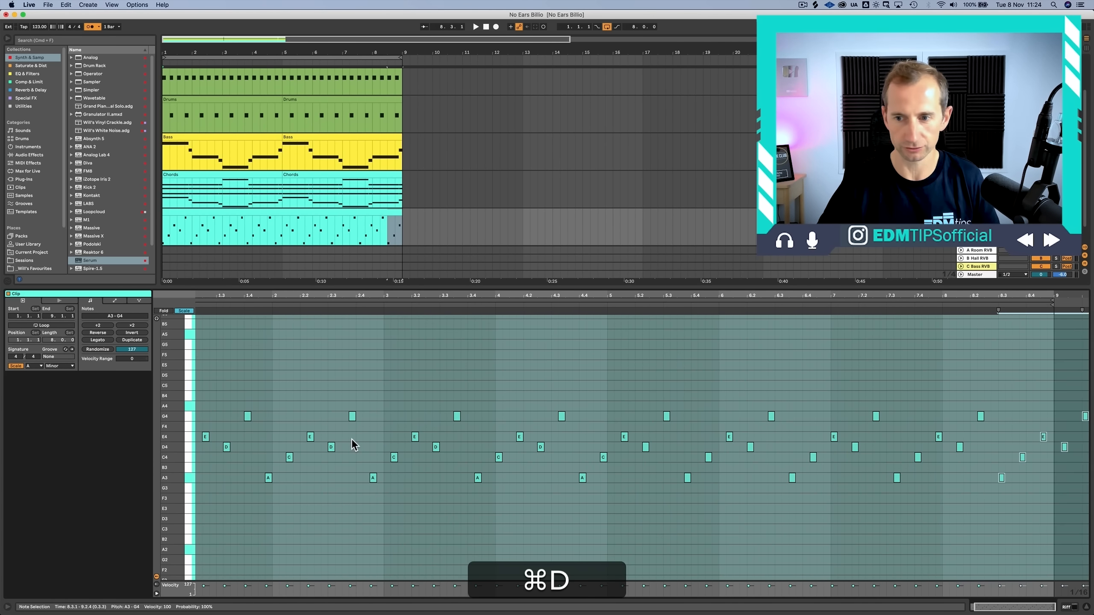
key(shift+Tab)
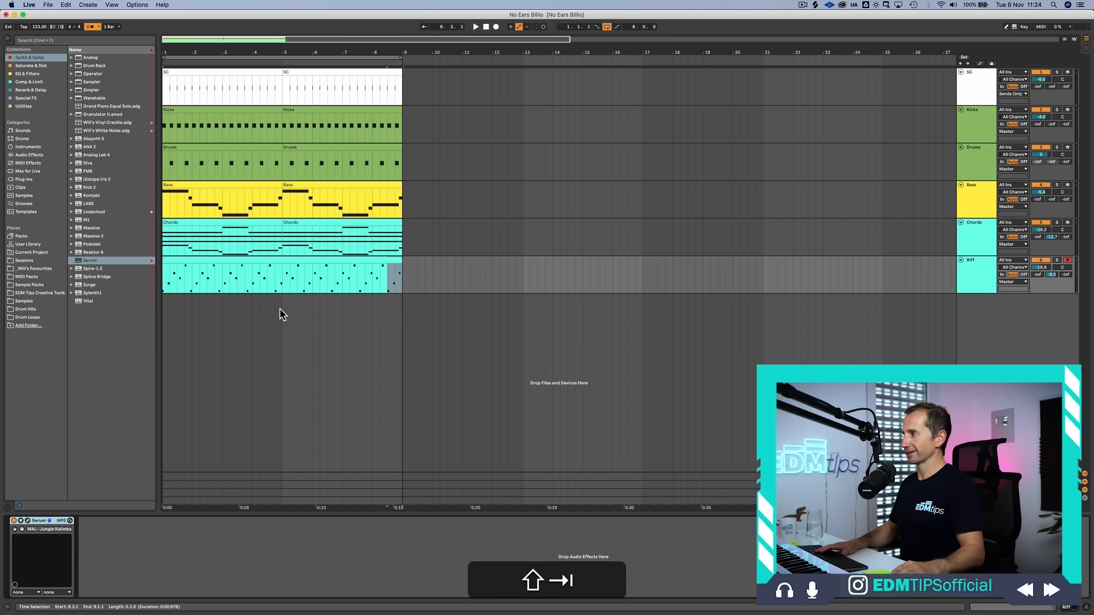
key(super+s)
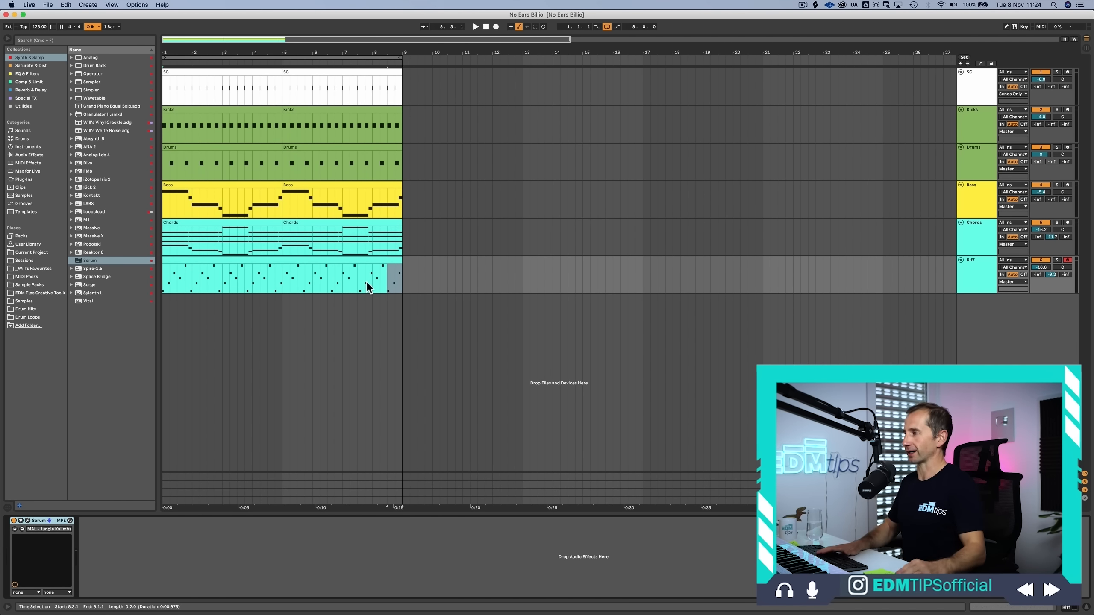
Step: Insert a MIDI track below the Riff track, name it Piano and colour it light blue
click(971, 280)
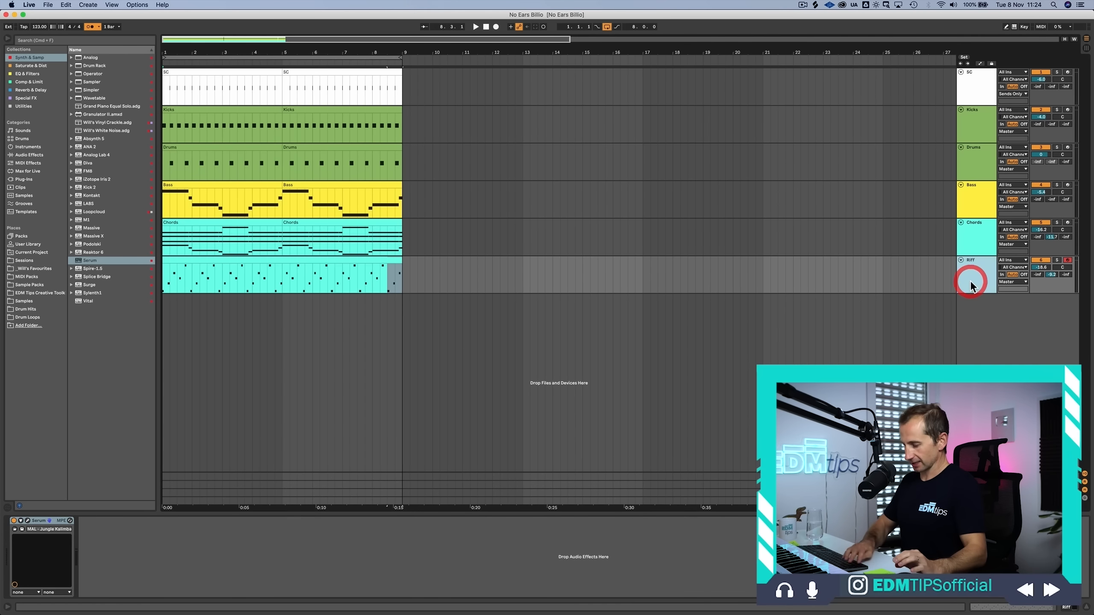
key(super+shift+t)
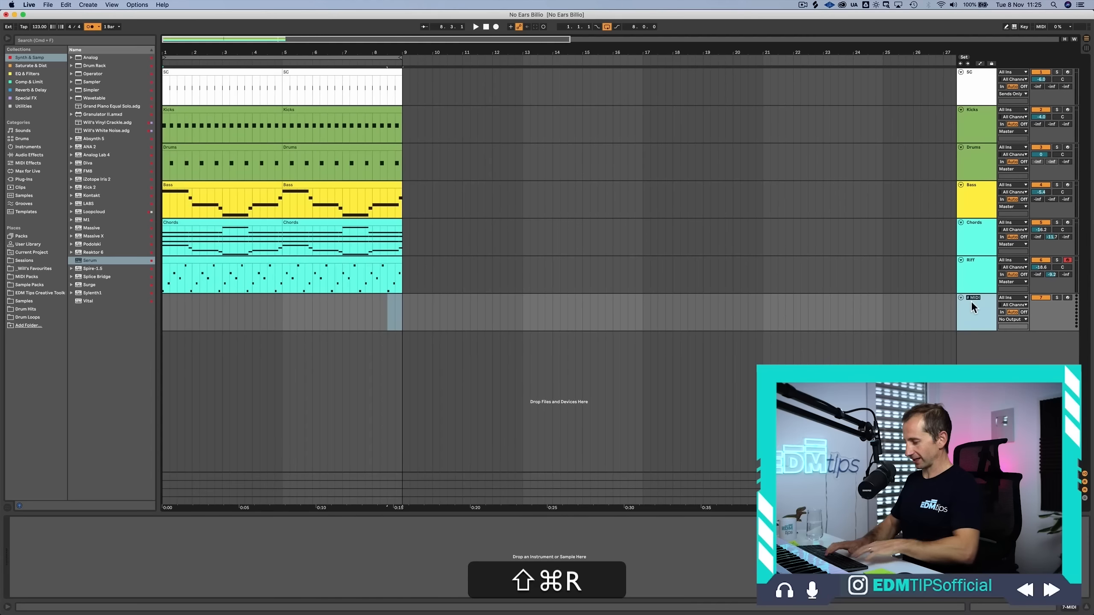
text(ano)
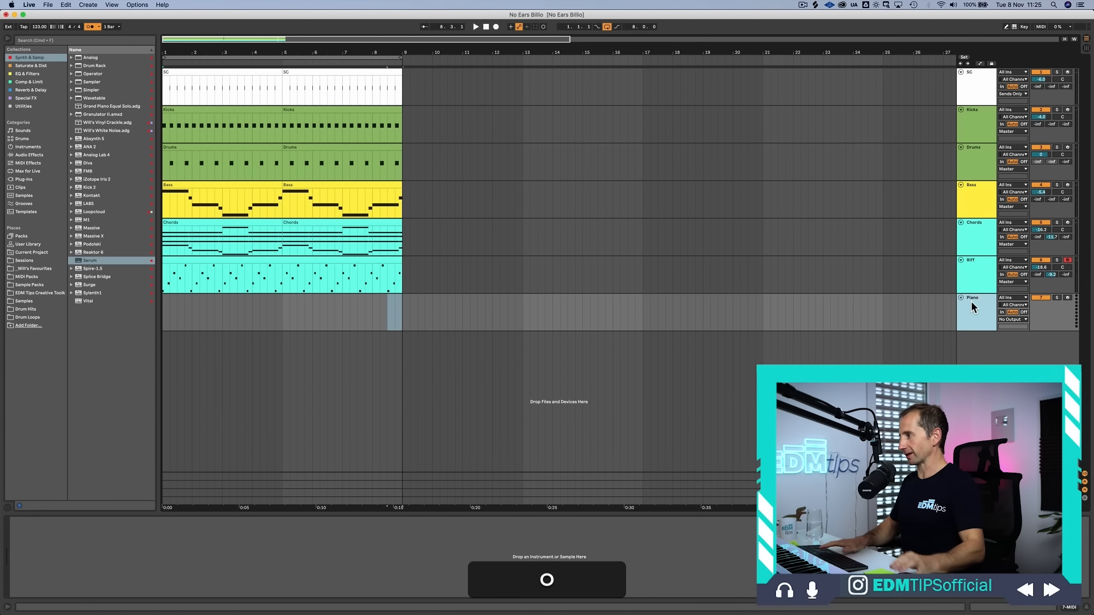
key(Return)
click(972, 288)
right_click(962, 320)
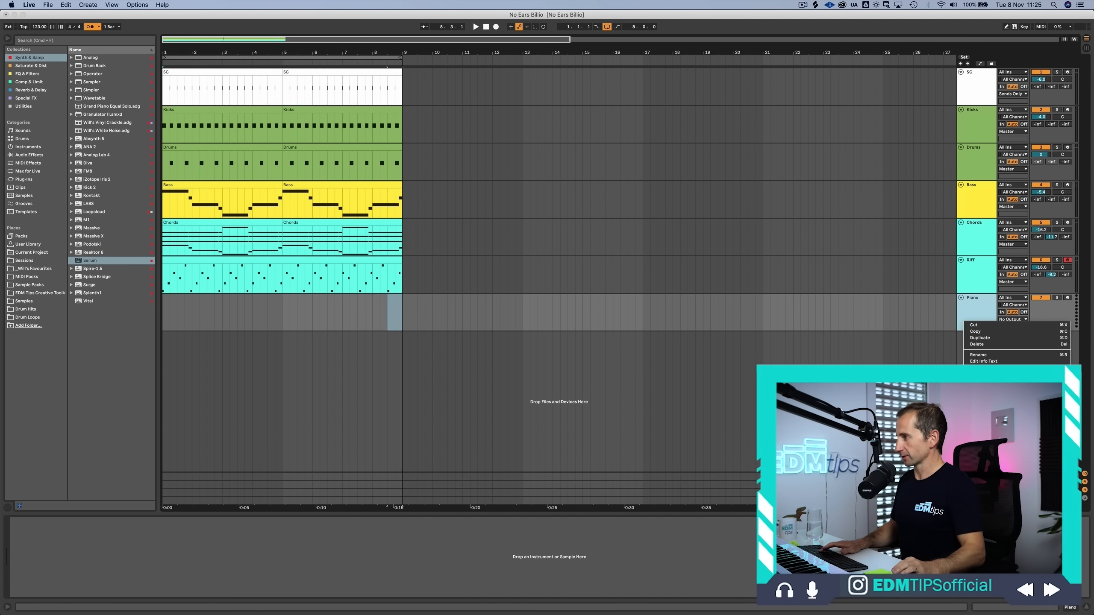
click(967, 281)
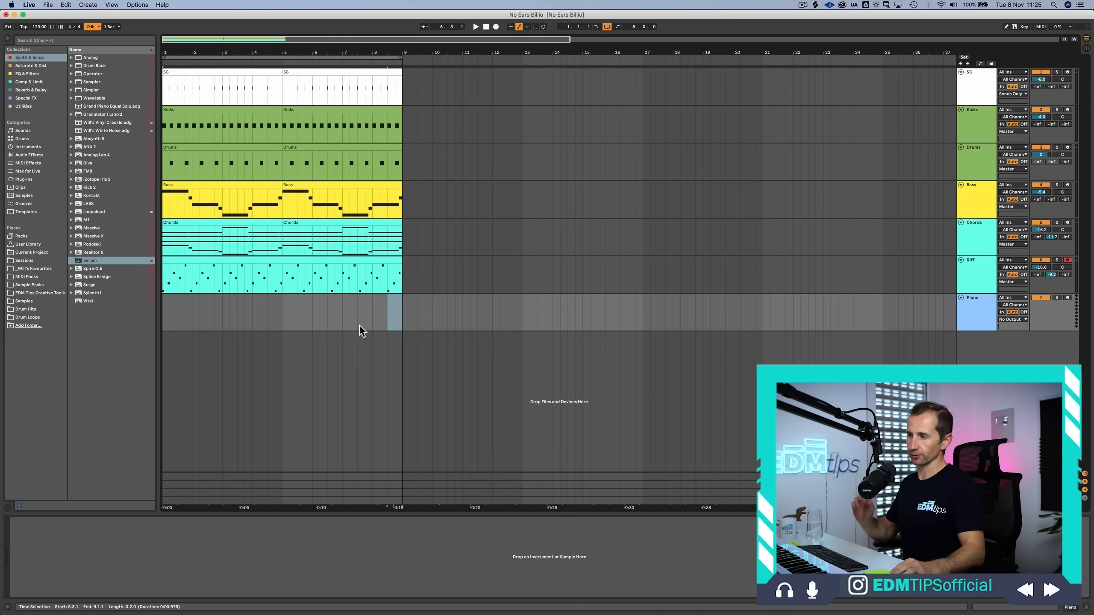
Step: Create an empty MIDI clip across bars 1 to 8 on the Piano track and name it Piano
drag(397, 309, 129, 309)
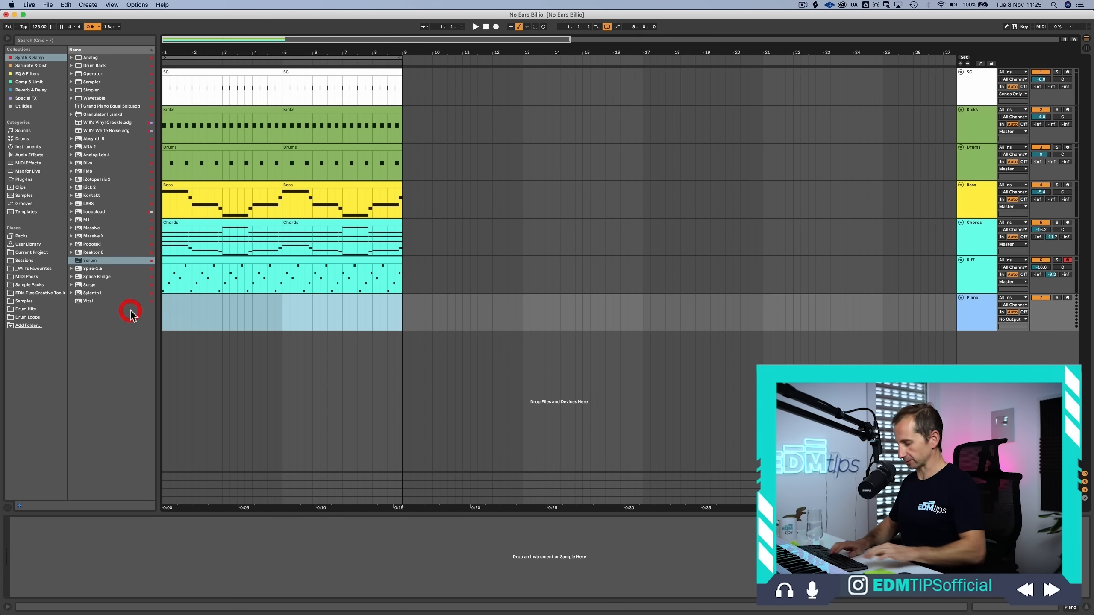
key(shift+super+m)
key(super+r)
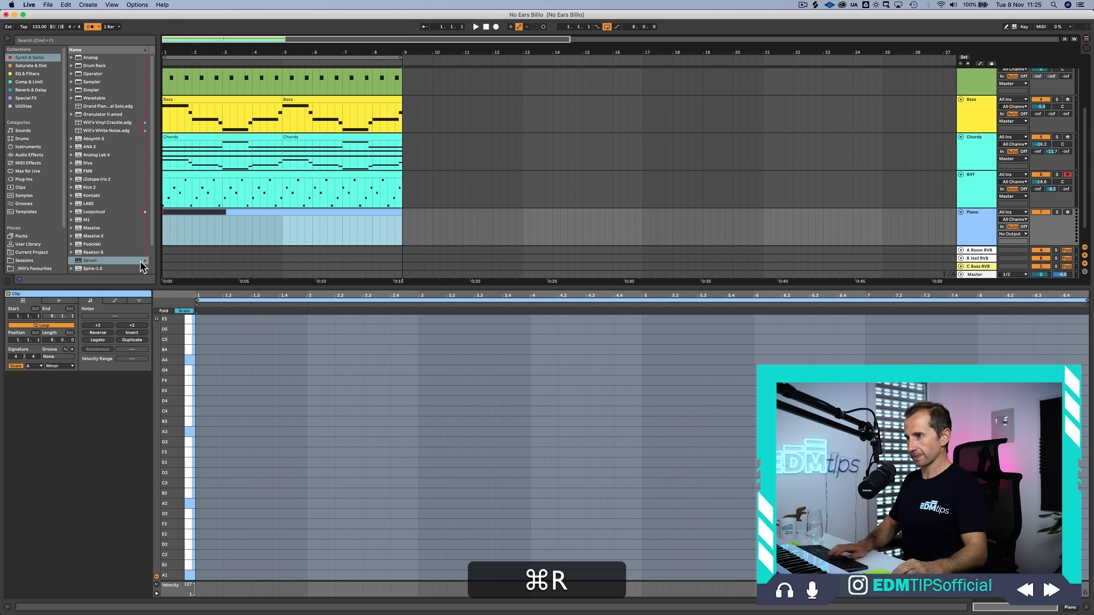
text(Piano)
key(Return)
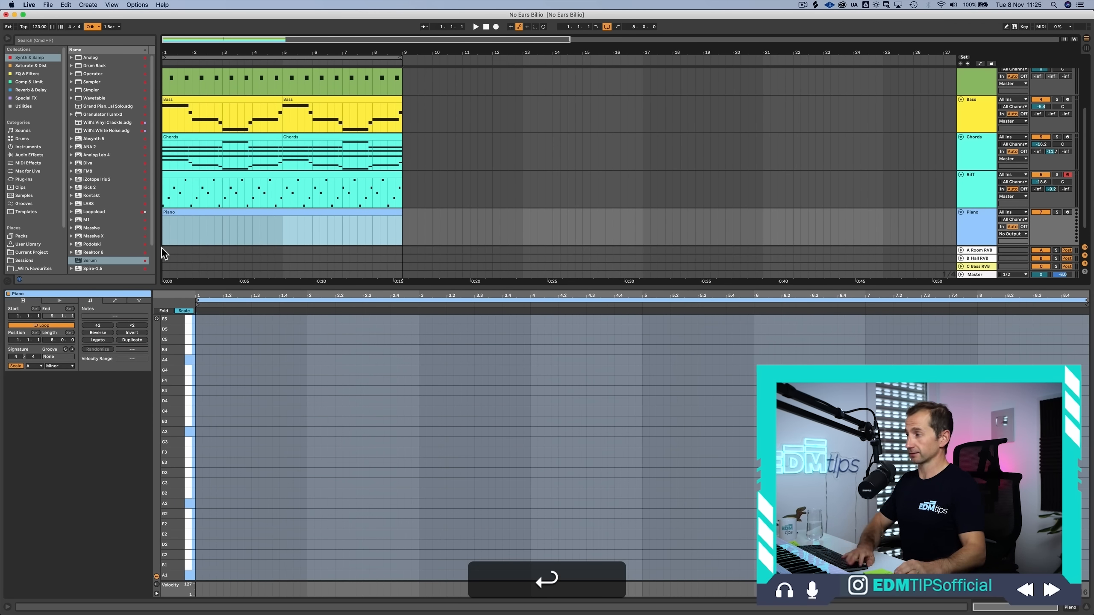
key(shift+Tab)
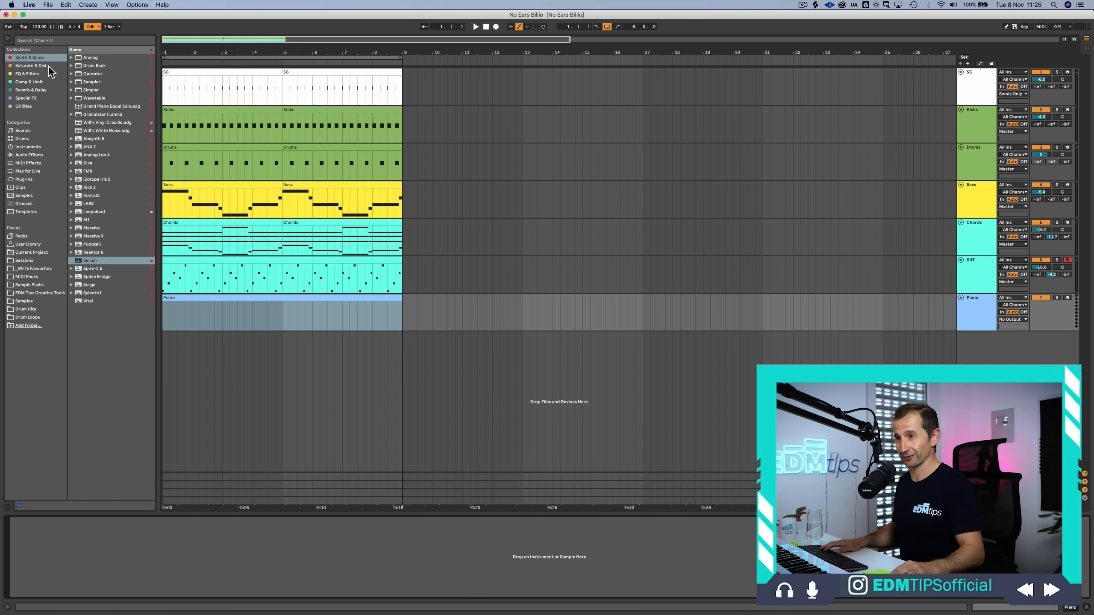
Step: Load the M1 instrument onto the Piano track and set the track's volume to -18 dB
click(30, 59)
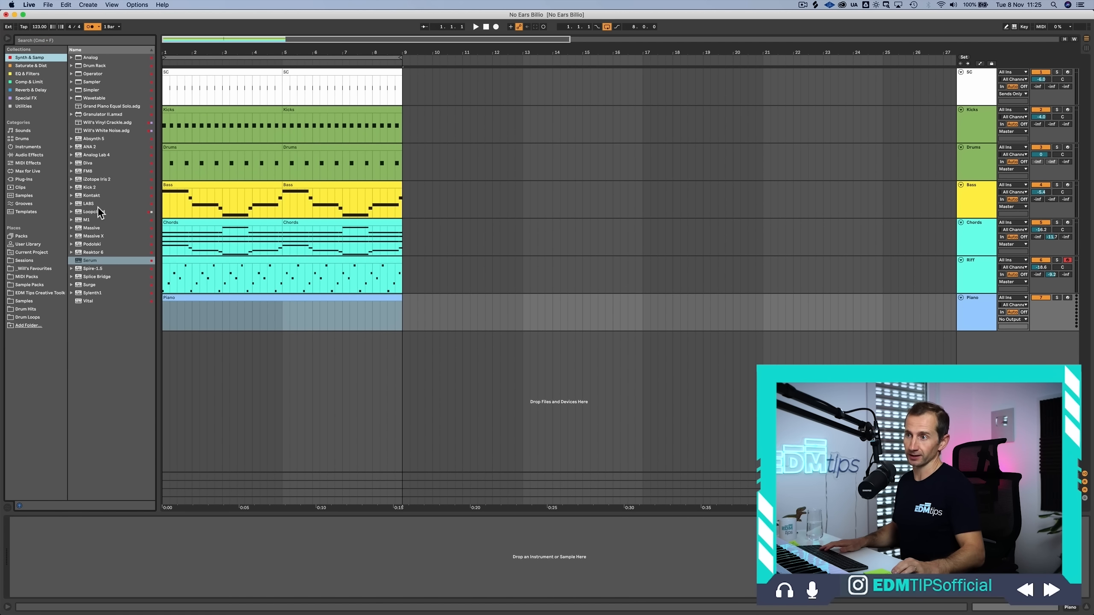
click(84, 218)
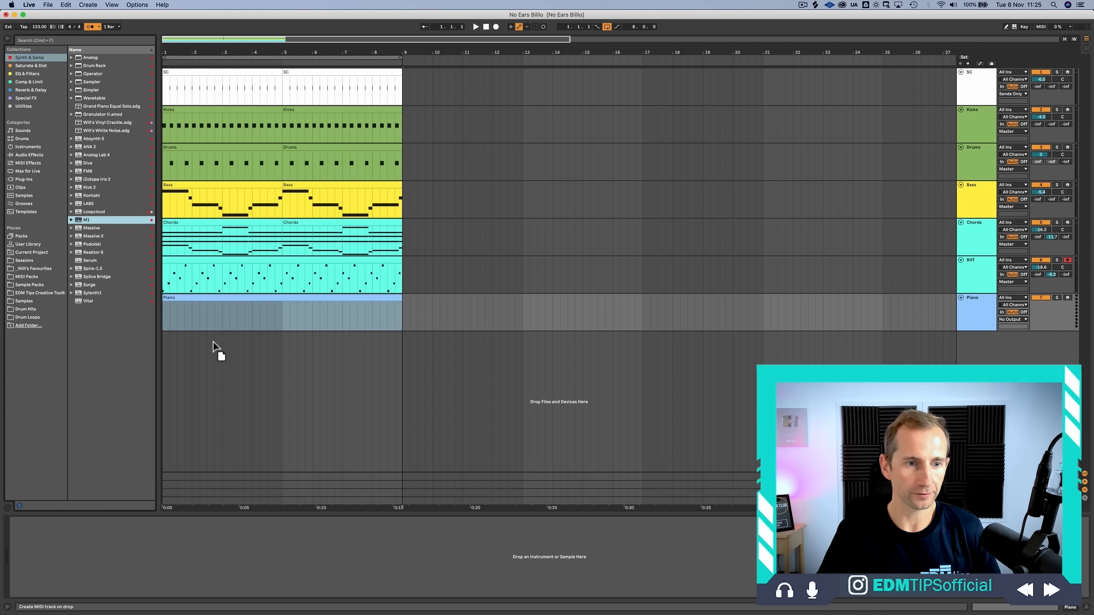
drag(221, 321, 220, 321)
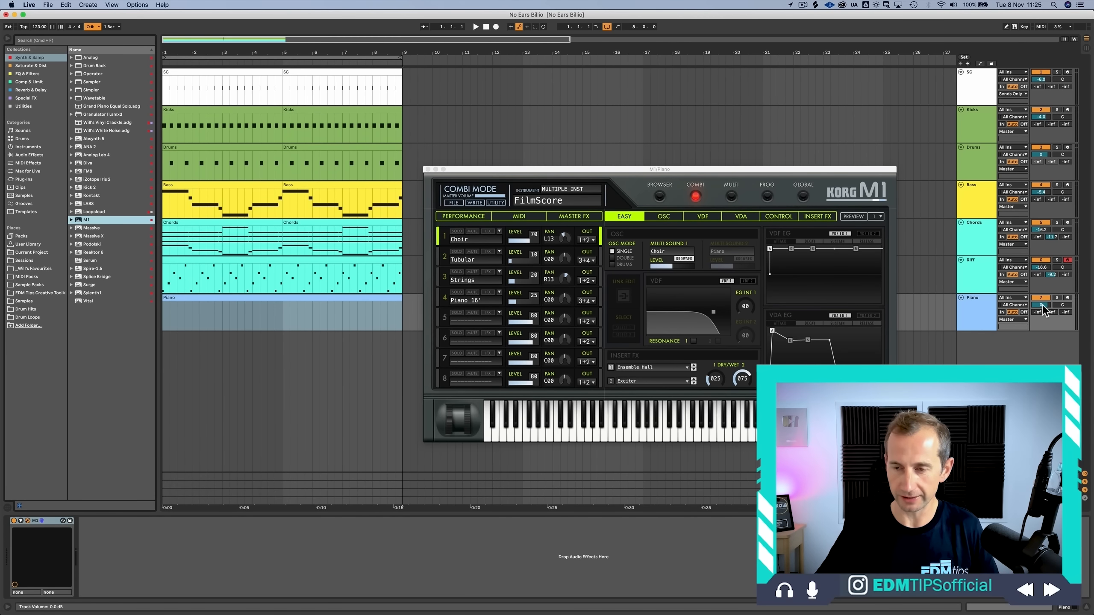
text(-18.)
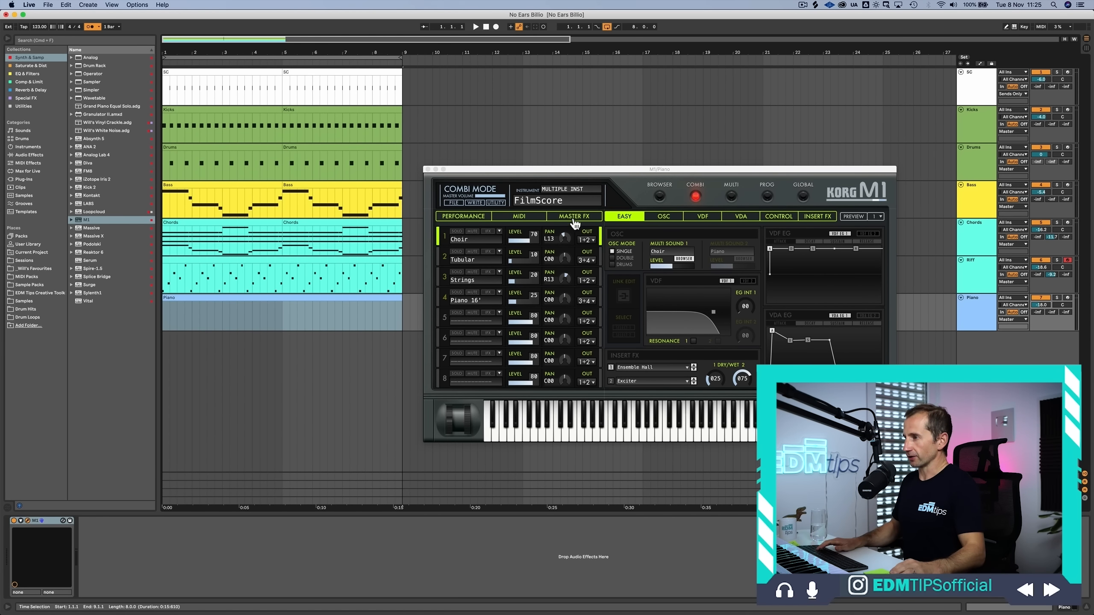
Step: Clear the Choir, Tubular, Strings and Piano 16' programs from the first four slots of the M1's FilmScore combi
click(500, 233)
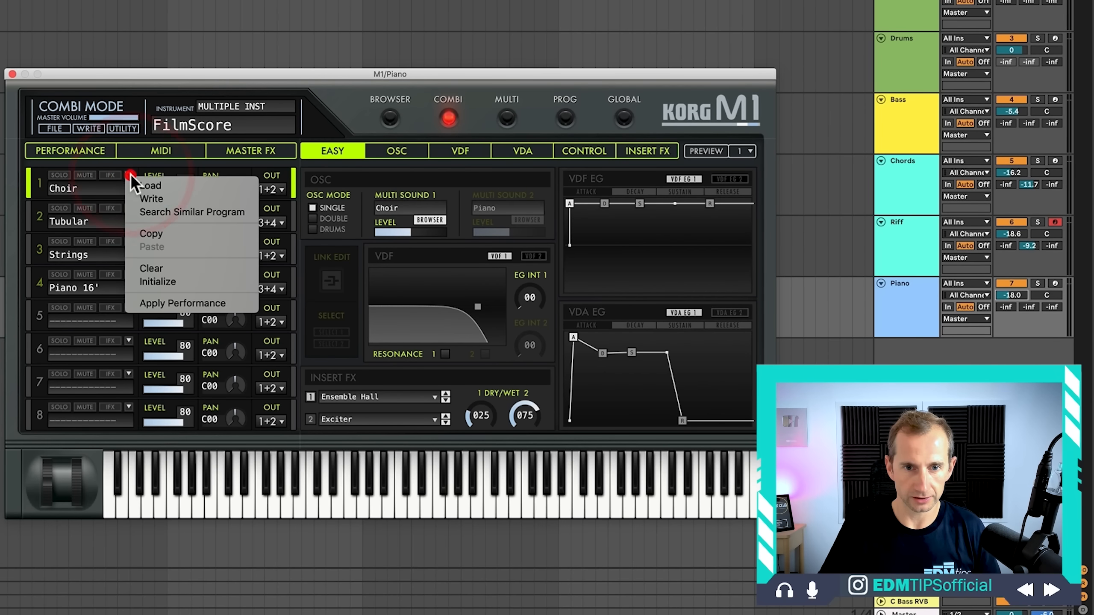
click(140, 265)
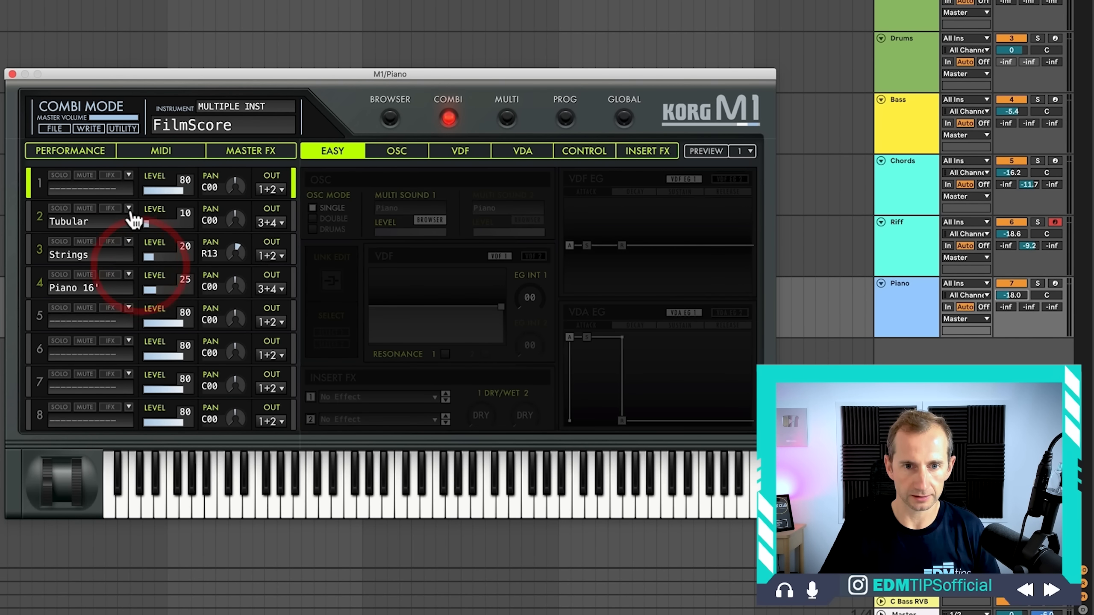
click(128, 208)
click(149, 297)
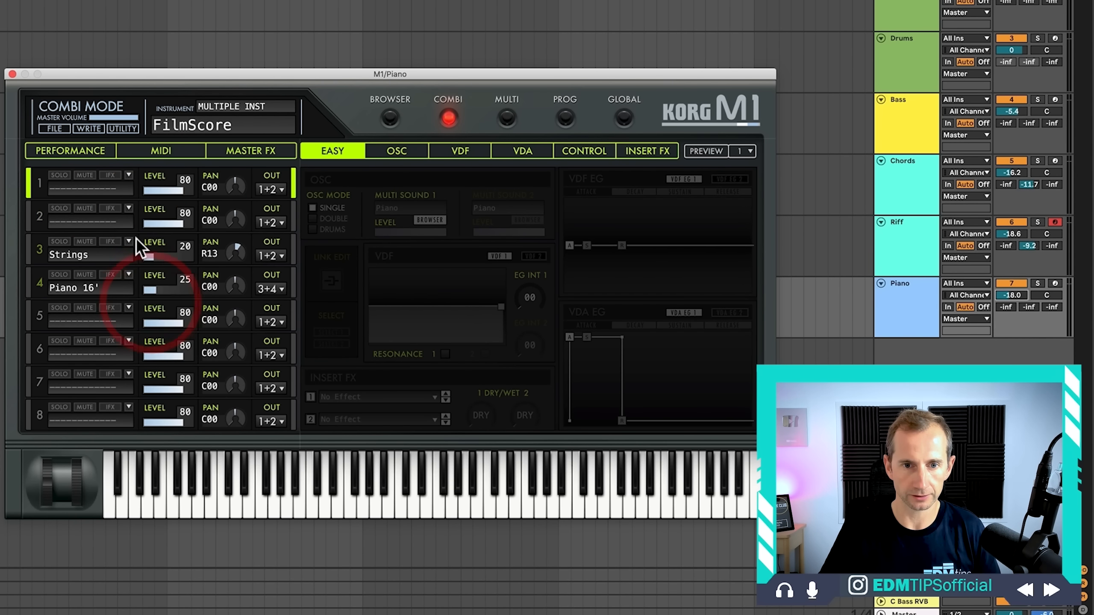
click(133, 240)
click(128, 241)
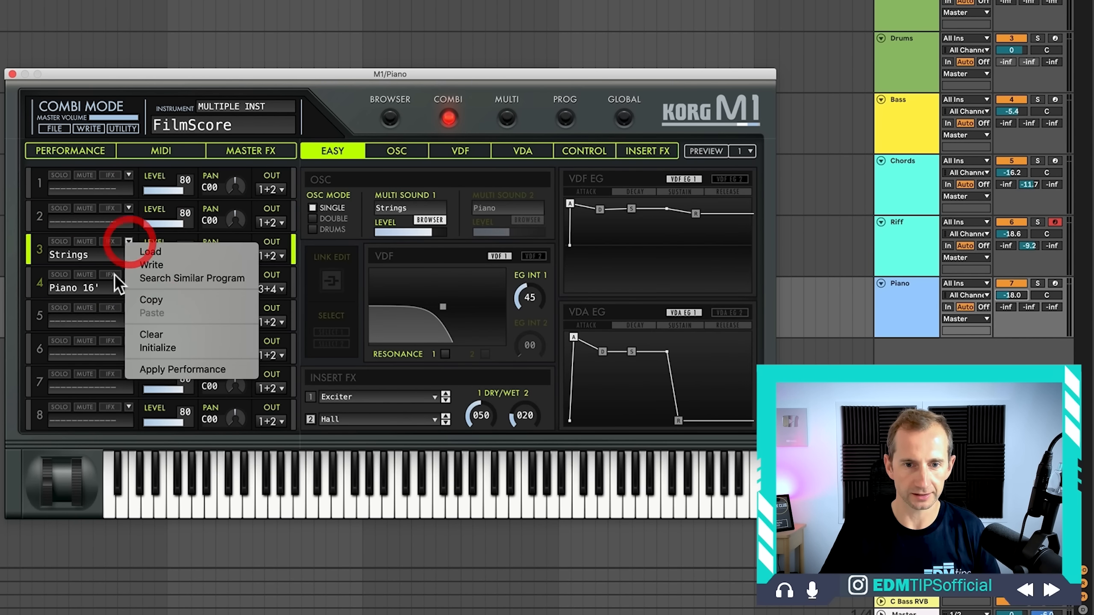
click(145, 335)
click(128, 274)
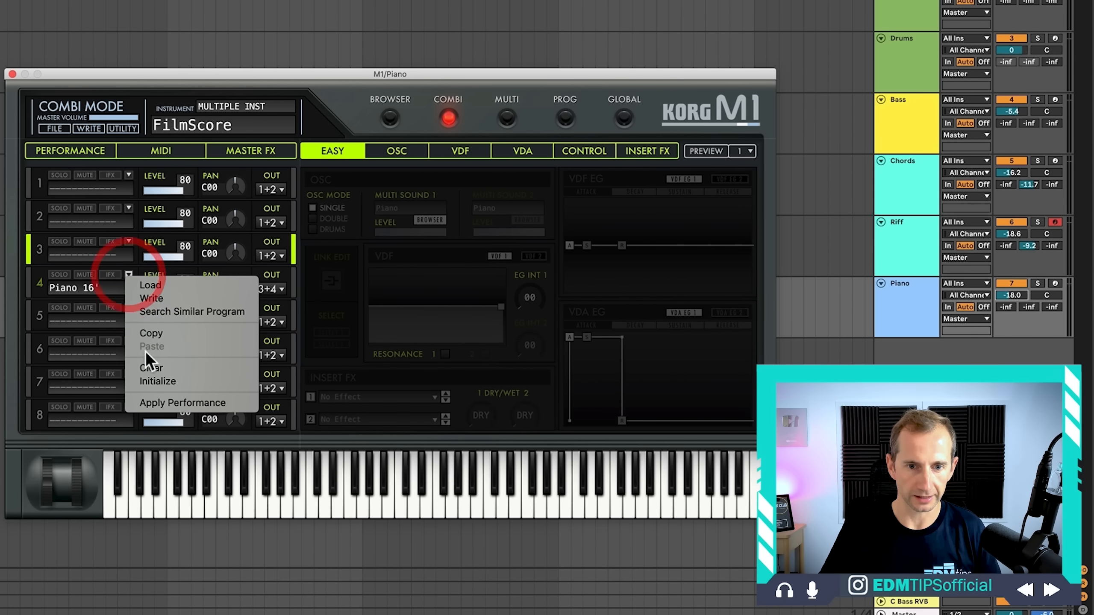
click(152, 367)
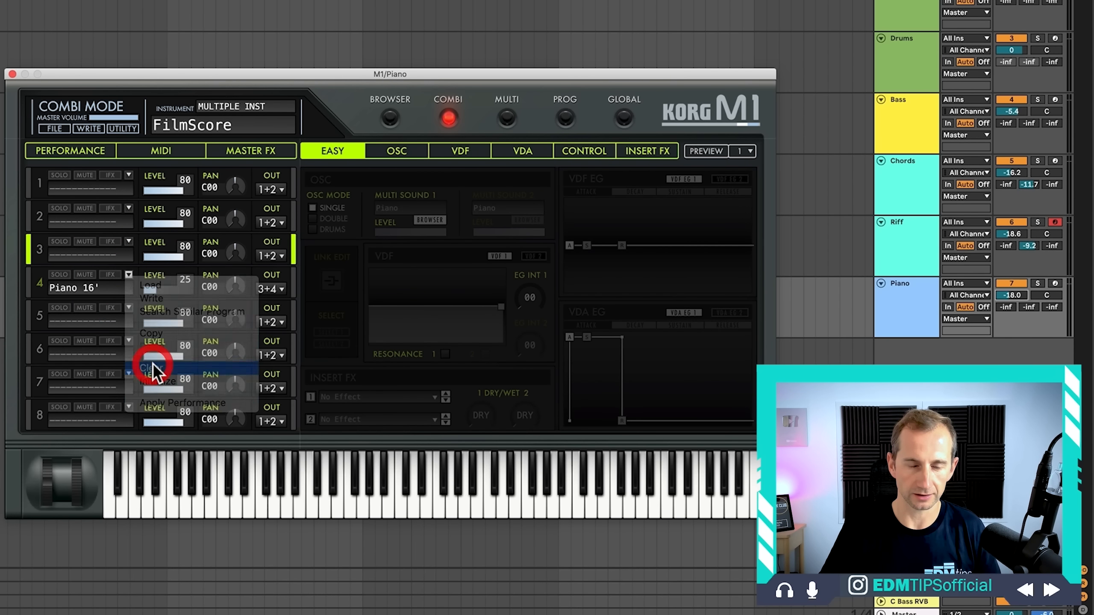
Step: Load the Piano 16' program into the M1's first combi slot, filtering the program browser by the Piano instrument
click(31, 174)
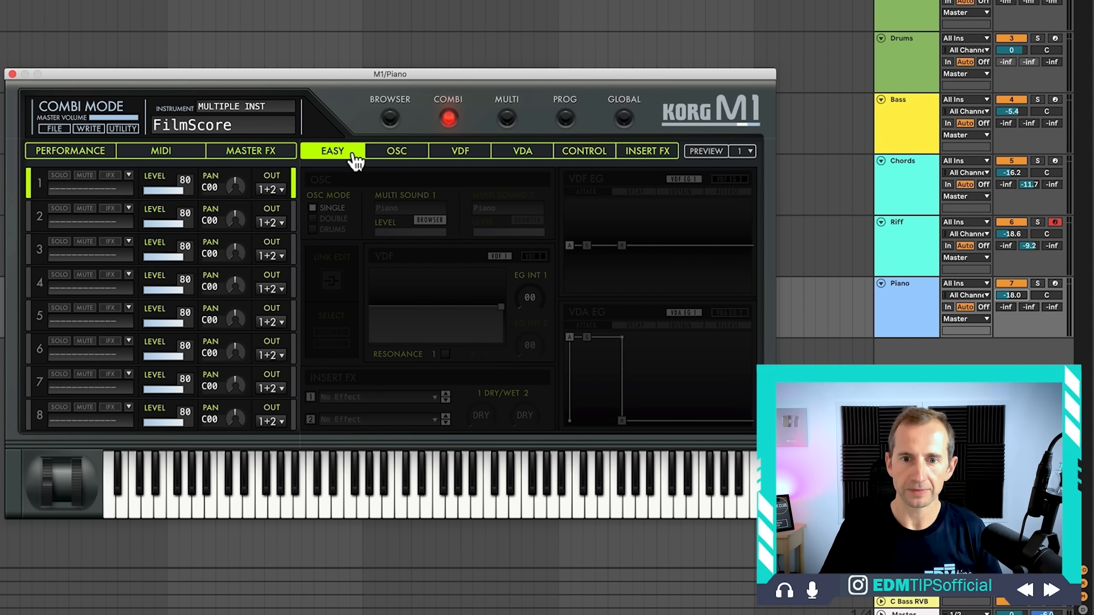
click(391, 118)
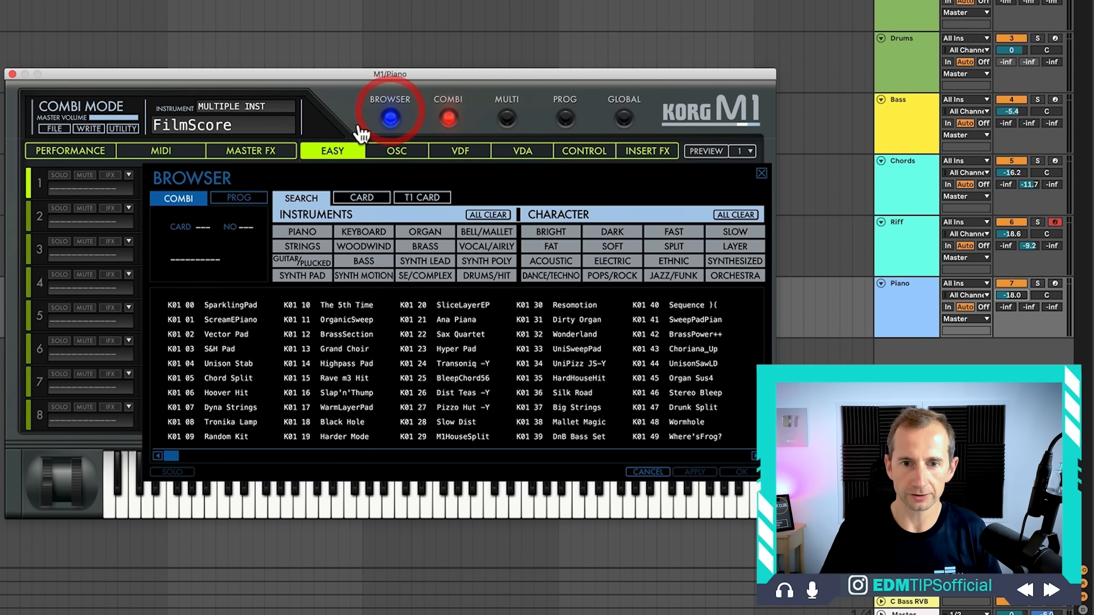
click(233, 199)
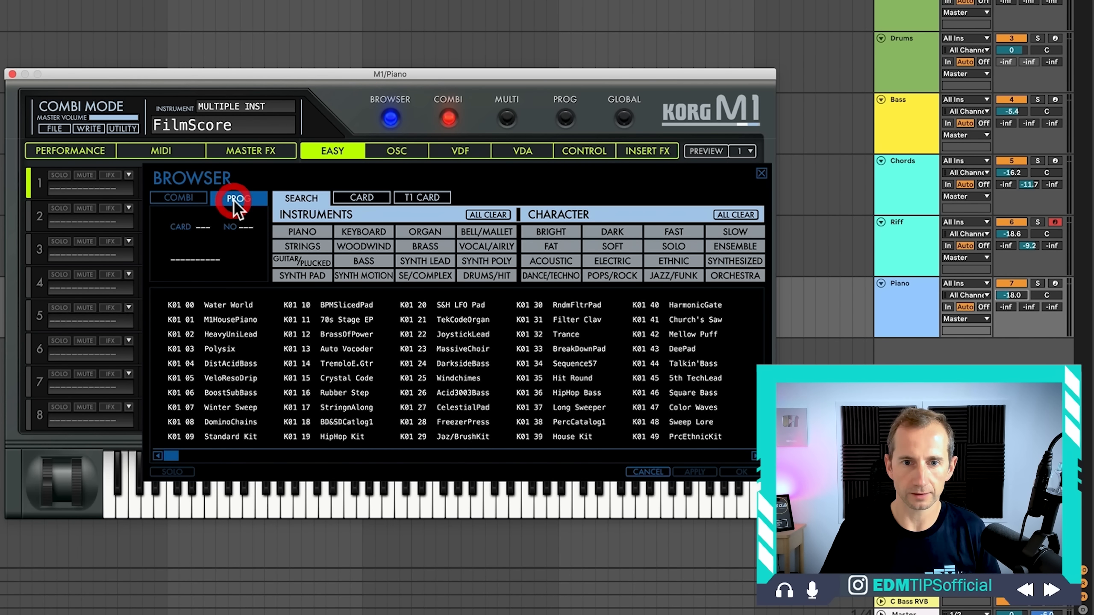
click(312, 232)
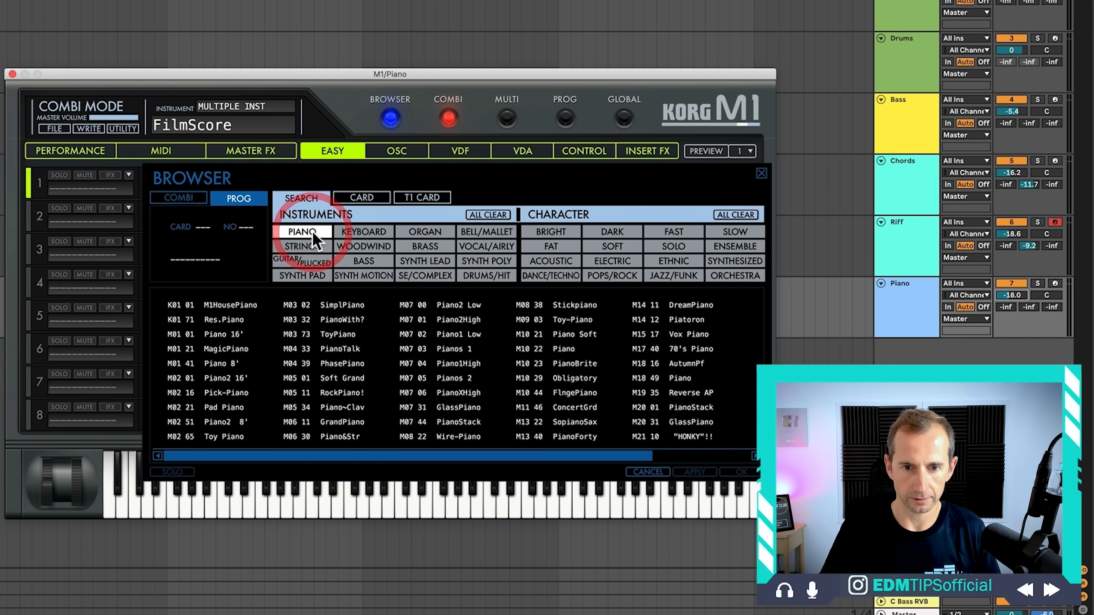
double_click(217, 336)
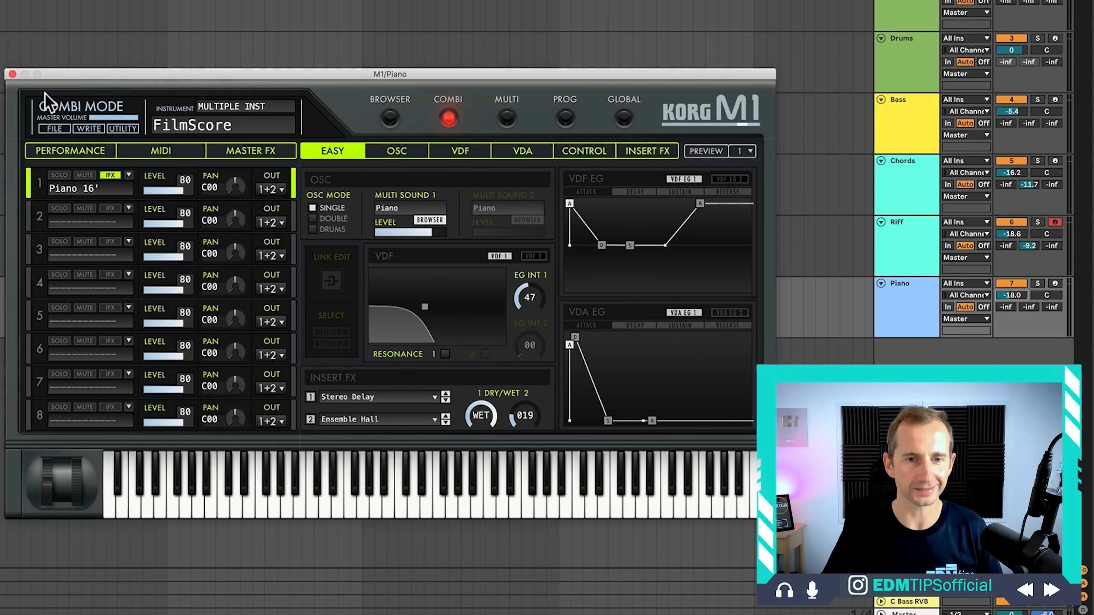
Step: Close the M1 window and add two sixteenth-length A2 notes to bar 1 of the Piano clip, starting at 1.1.1
click(12, 74)
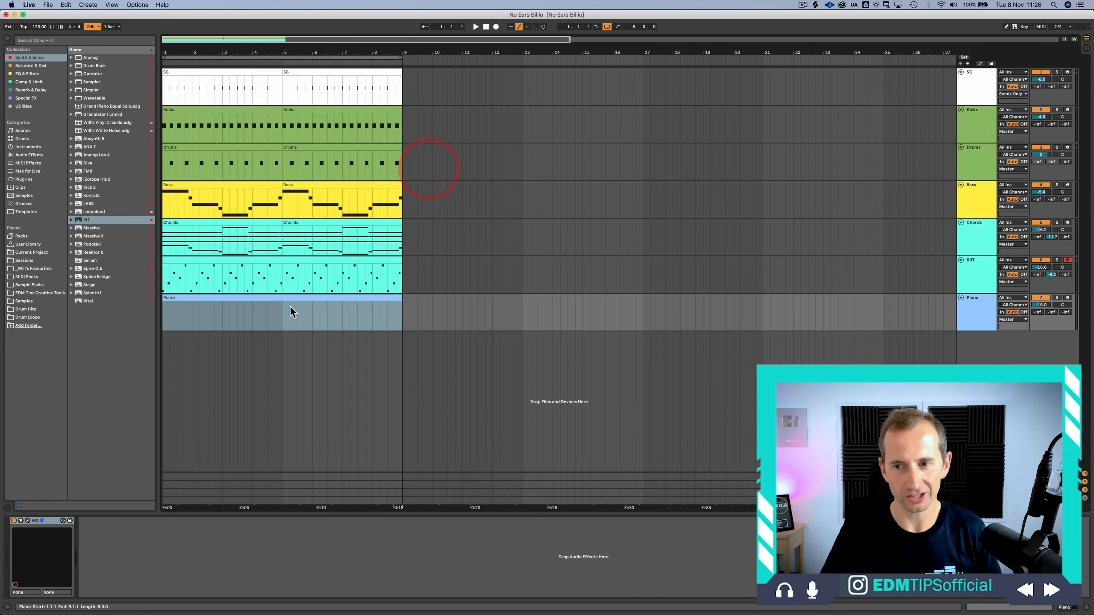
double_click(191, 297)
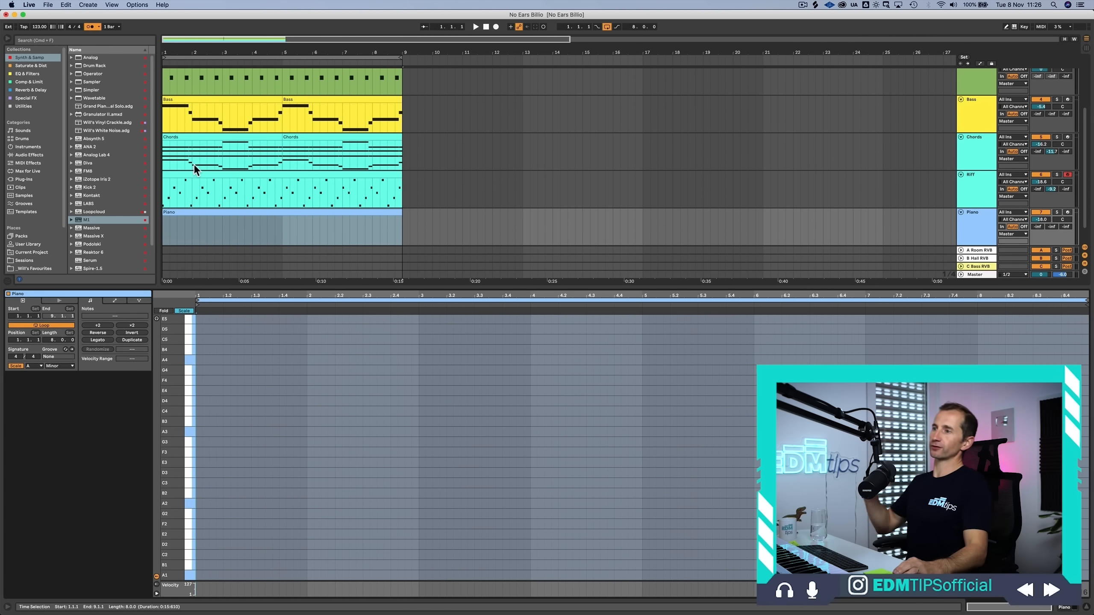
click(200, 343)
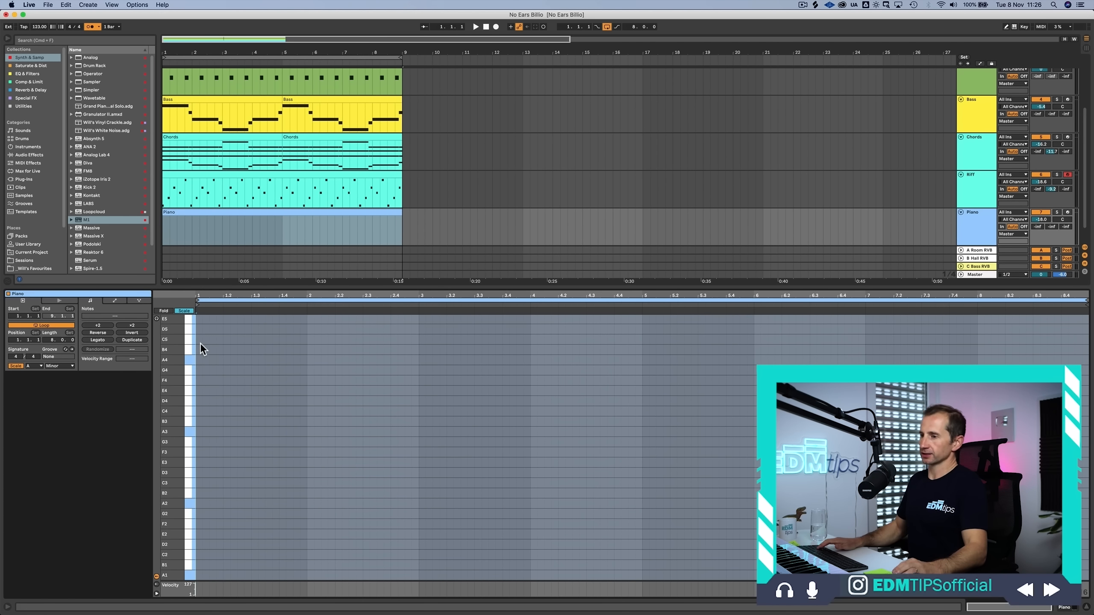
double_click(198, 504)
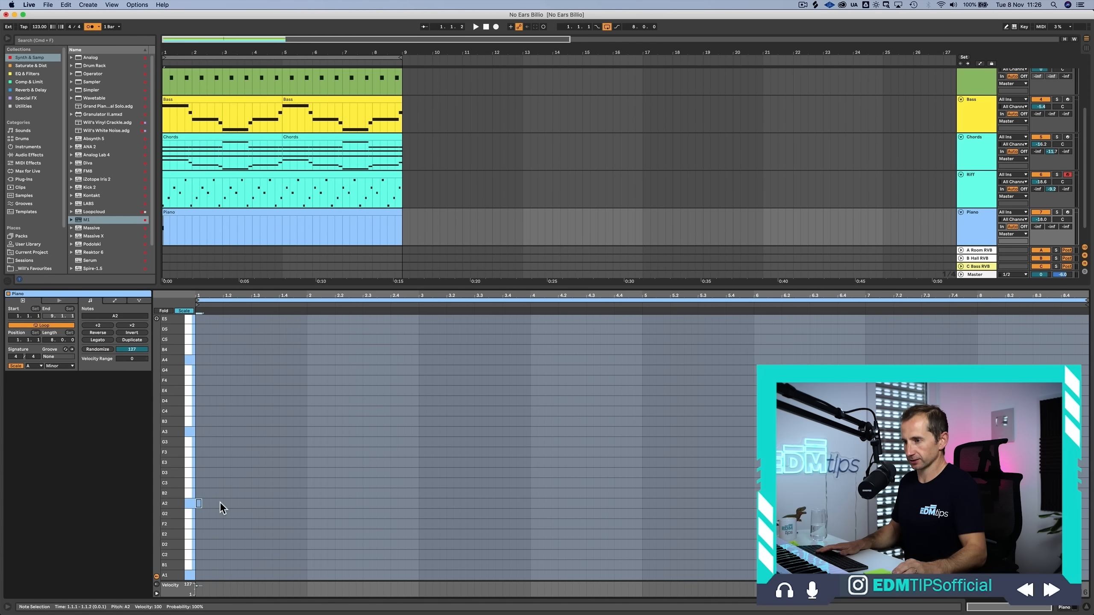
double_click(220, 503)
Step: Check the note pattern in the first Bass clip as a reference for the Piano part and return to the Piano clip
click(200, 98)
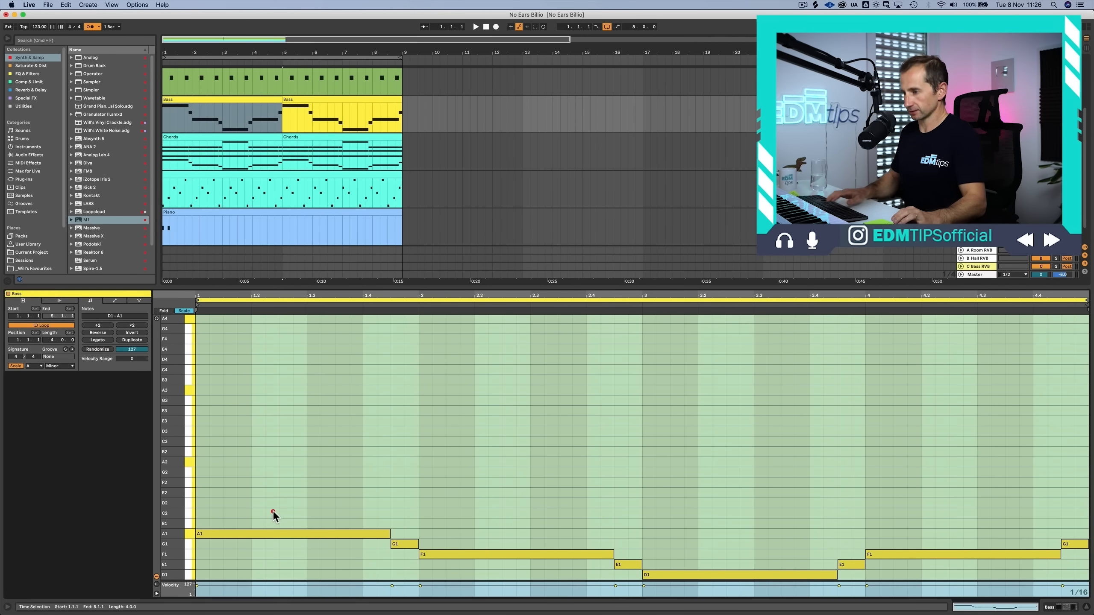
click(273, 511)
key(cmd+a)
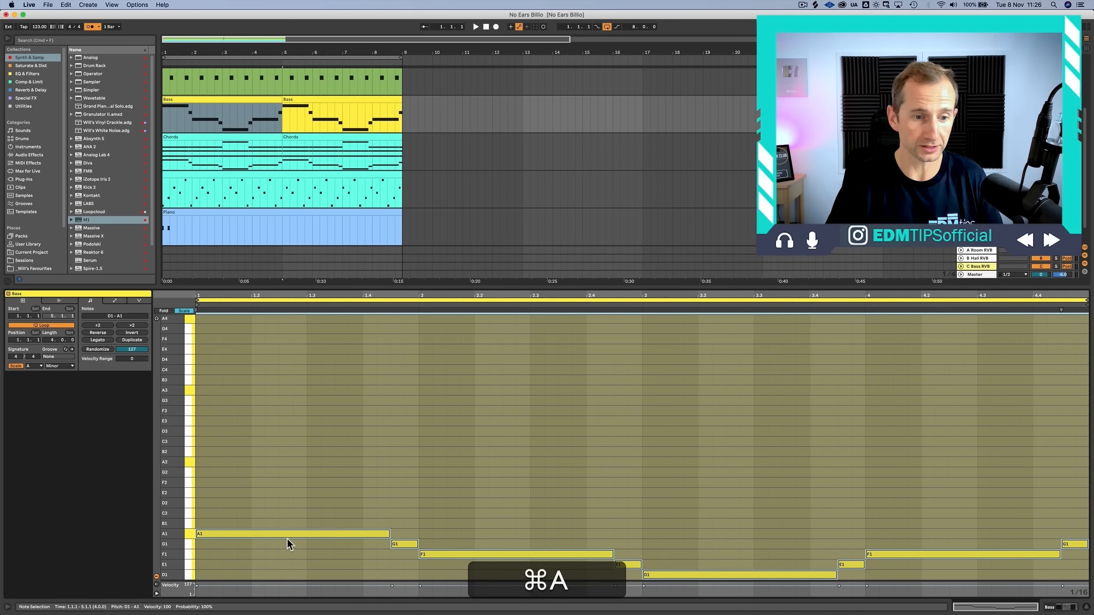
click(197, 213)
click(236, 493)
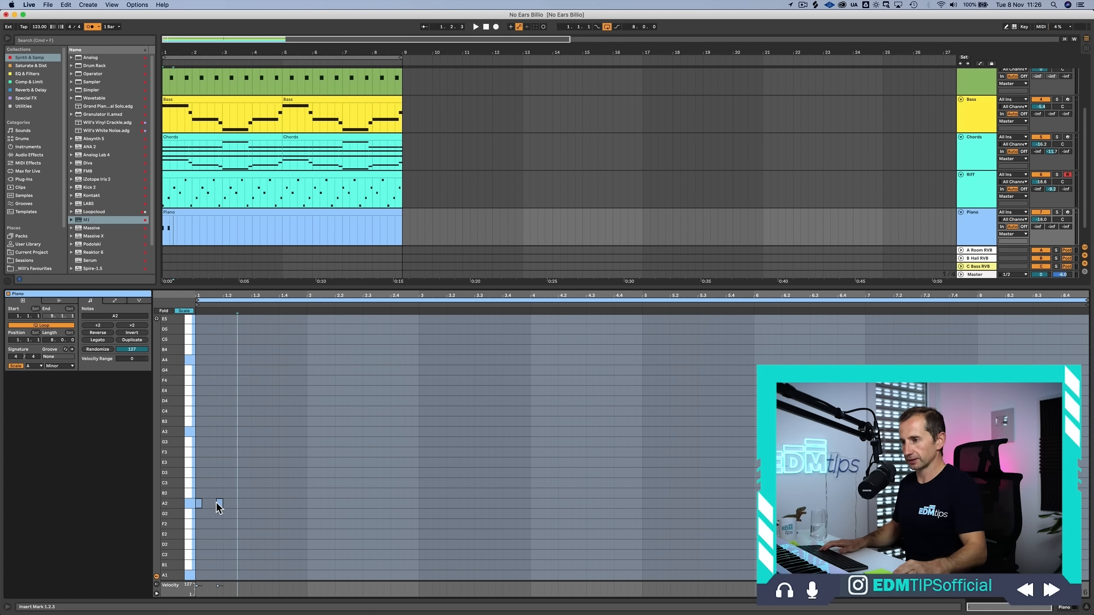
Step: Arrange bar 1's remaining bass notes as A2 on 1.2.1, 1.2.4 and 1.3.3 and G2 on 1.4.2, lengthening the opening A2 to two sixteenths
click(220, 505)
key(Right)
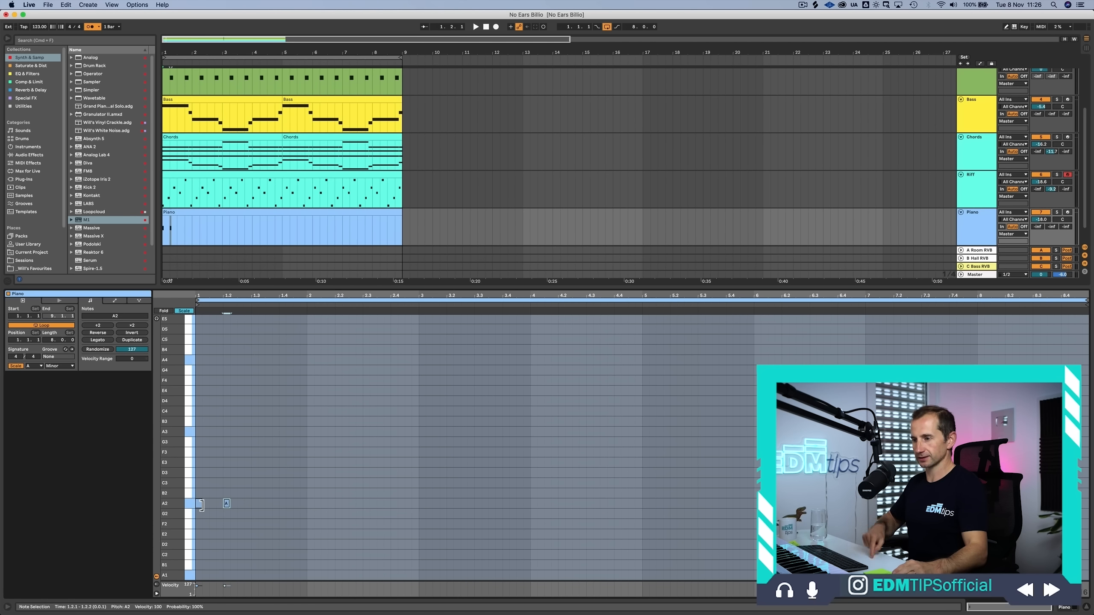
mouse_move(201, 505)
mouse_down()
mouse_move(211, 505)
mouse_move(201, 504)
mouse_up()
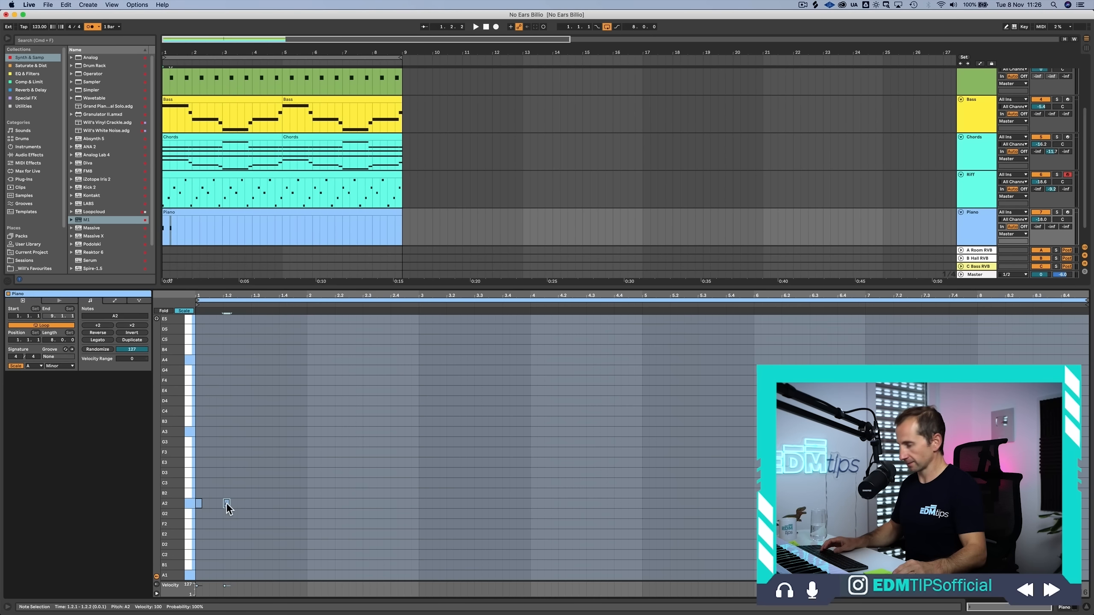
drag(227, 505, 286, 506)
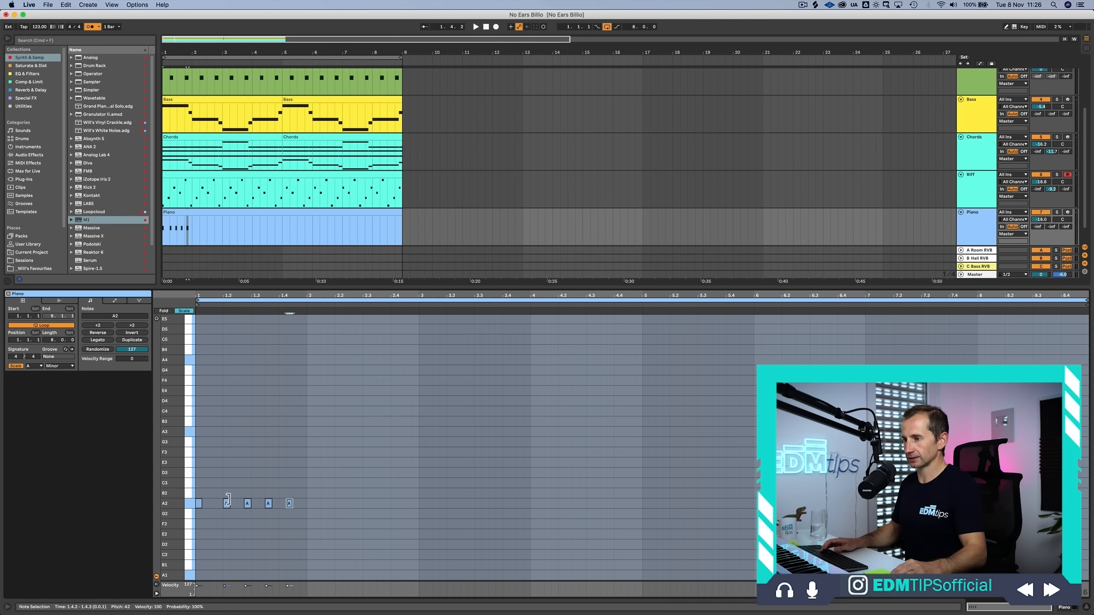
key(Down)
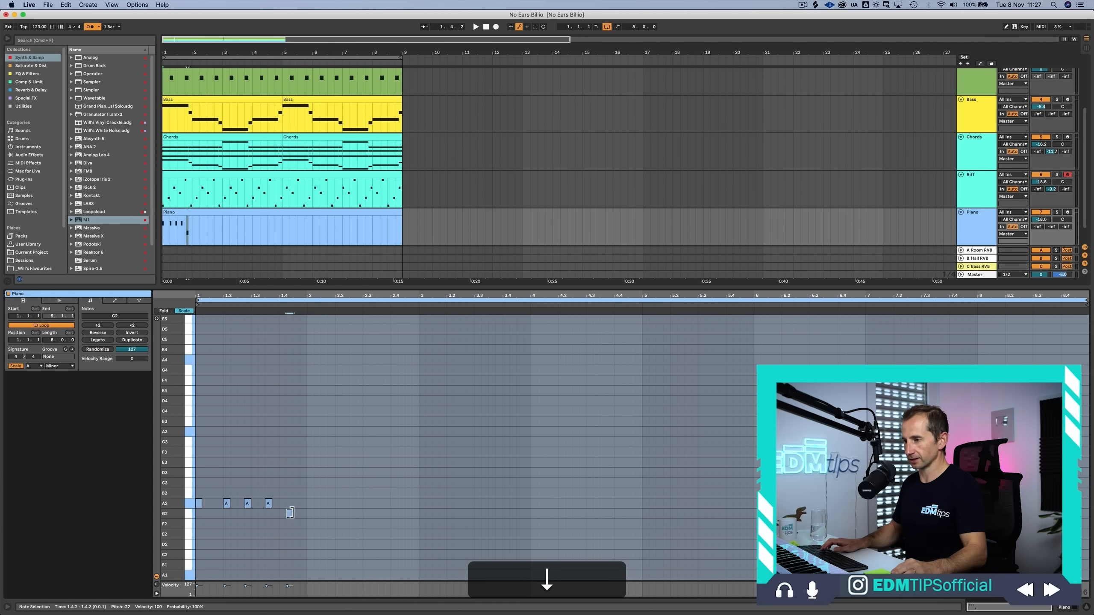
click(314, 523)
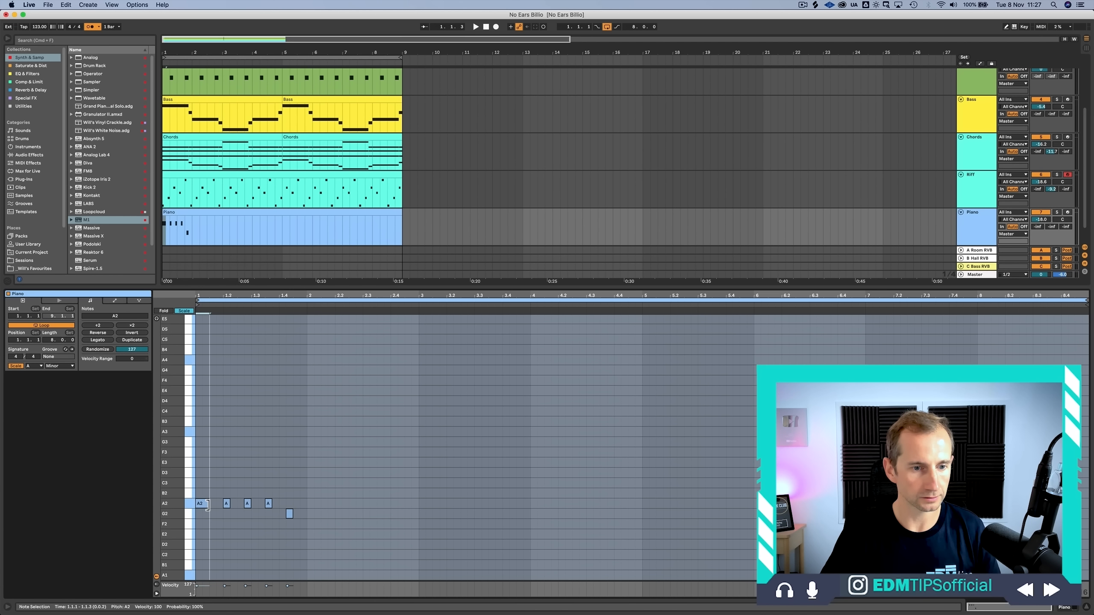
click(200, 503)
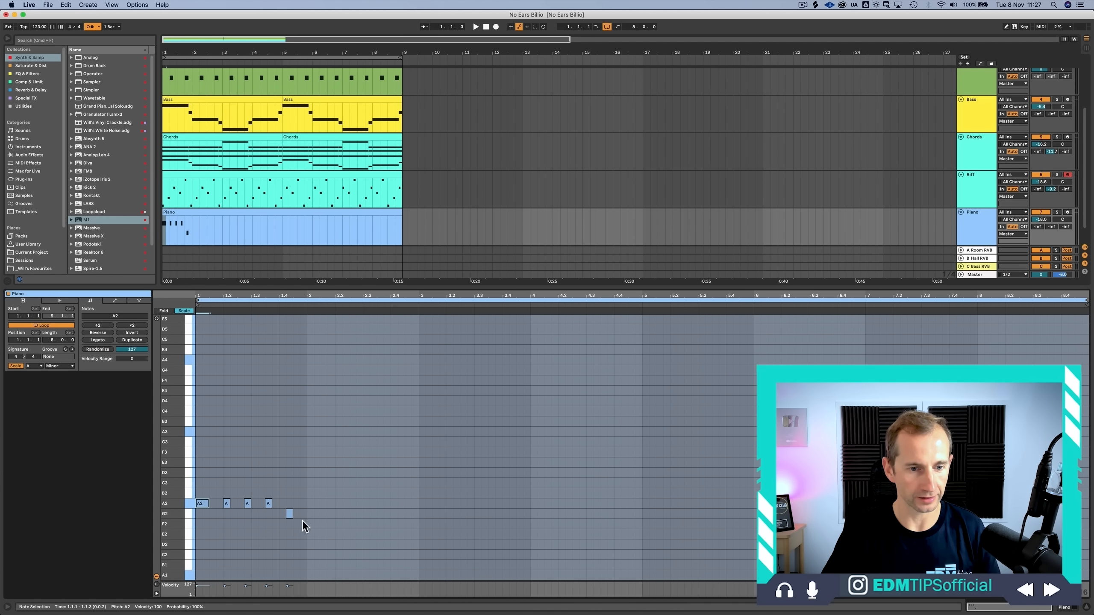
Step: Duplicate the whole bar 1 note pattern of the Piano clip into bars 2, 3 and 4
drag(307, 524, 185, 485)
key(super+d)
key(super+d)
key(super+d)
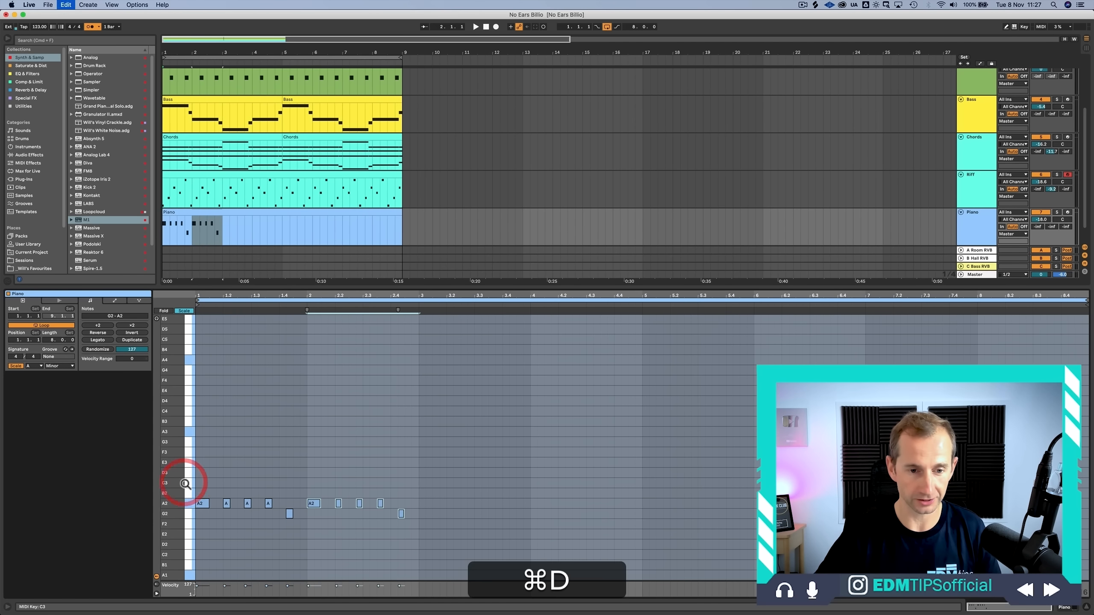
Step: Lower the first four Piano notes of bar 2 to F2 and turn on note preview
drag(309, 484, 390, 513)
key(Down)
key(Down)
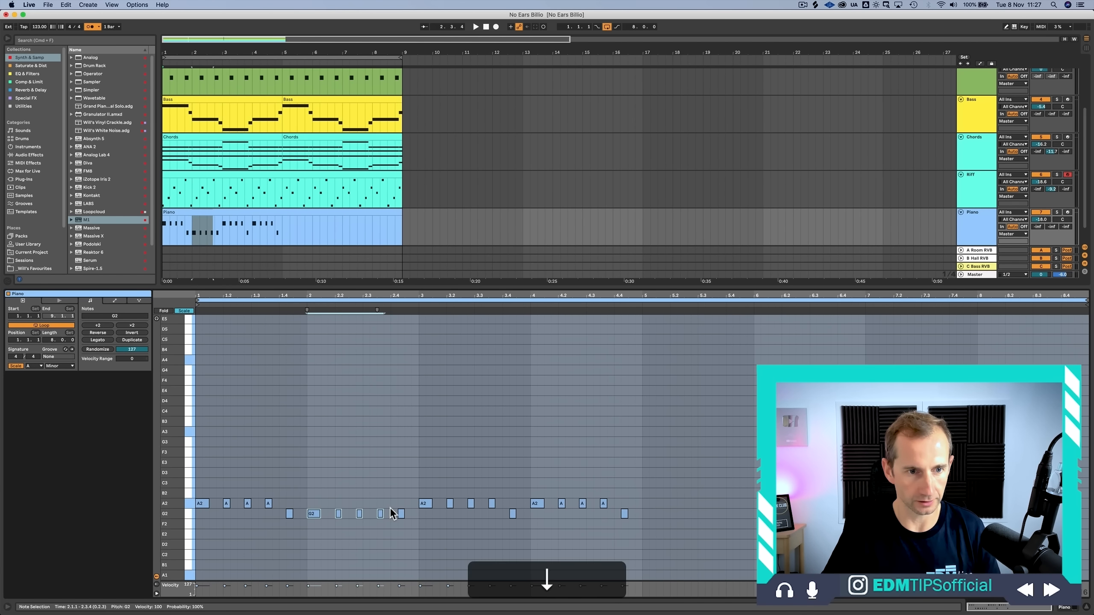
key(p)
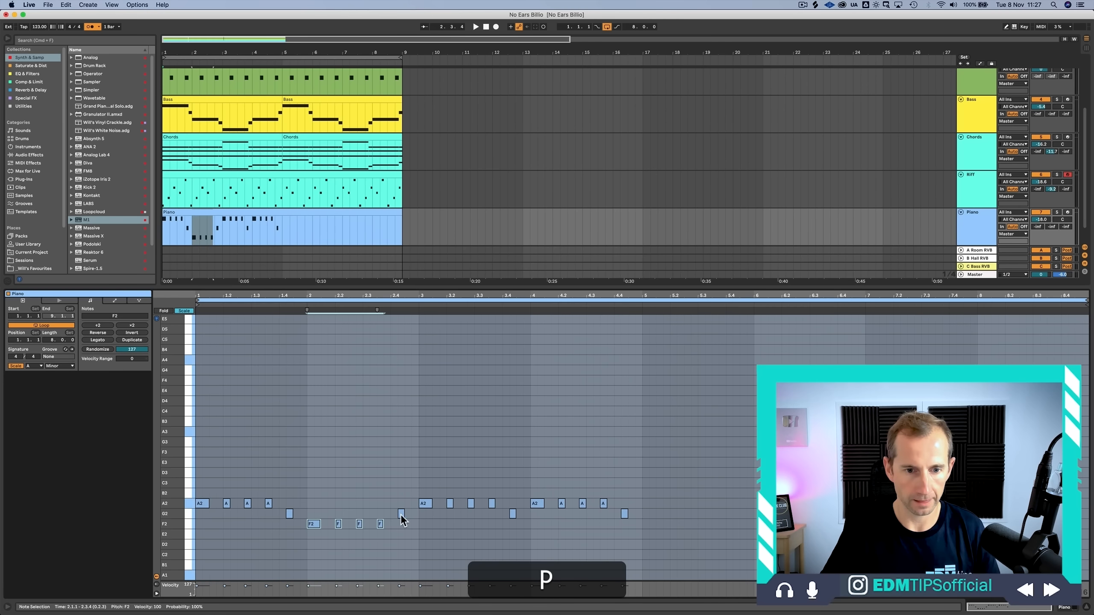
Step: Lower the first four Piano notes of bar 3 to D2 and those of bar 4 to F2
drag(411, 500, 608, 506)
key(Down)
key(Down)
key(Down)
key(Down)
key(Down)
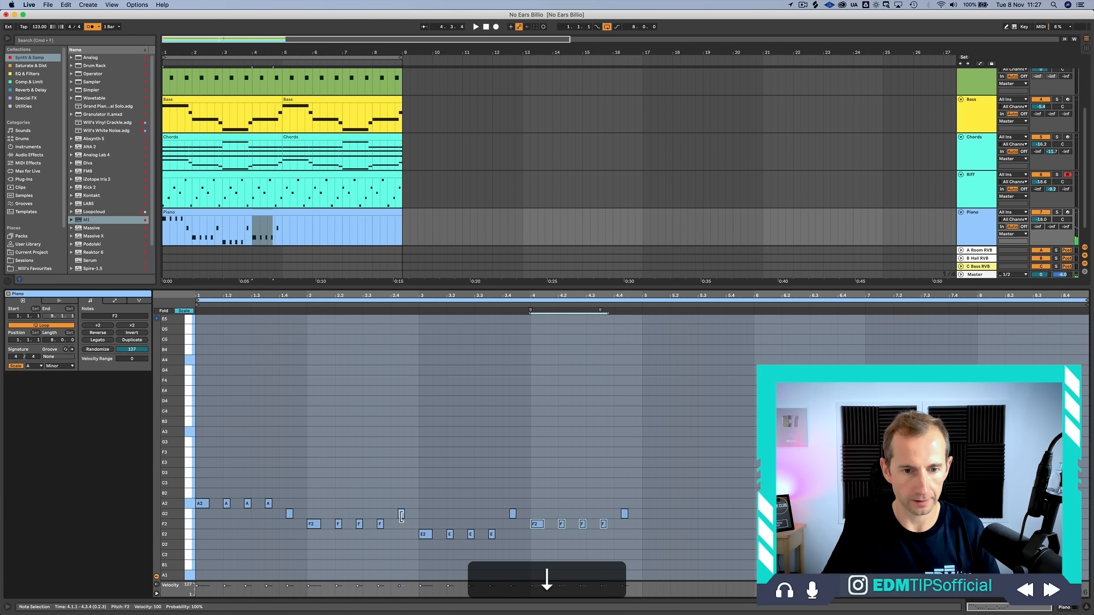
drag(422, 525, 500, 539)
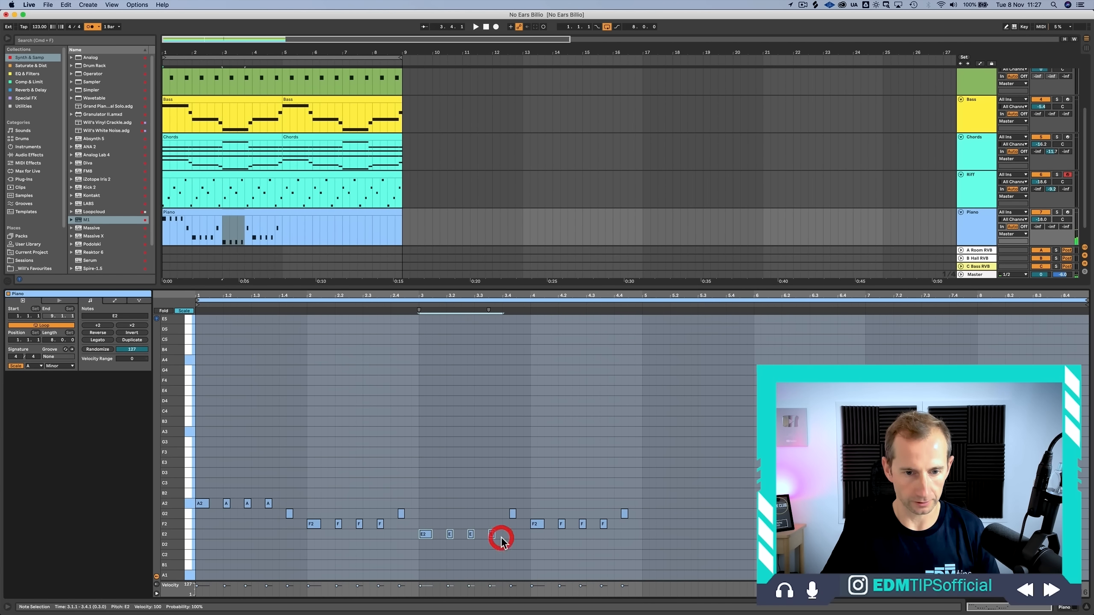
key(Down)
Step: Lower the last Piano note of bars 2 and 3 to E2, following the Bass clip, and keep bar 1's G2 on 1.4.2
click(400, 514)
key(Down)
key(Down)
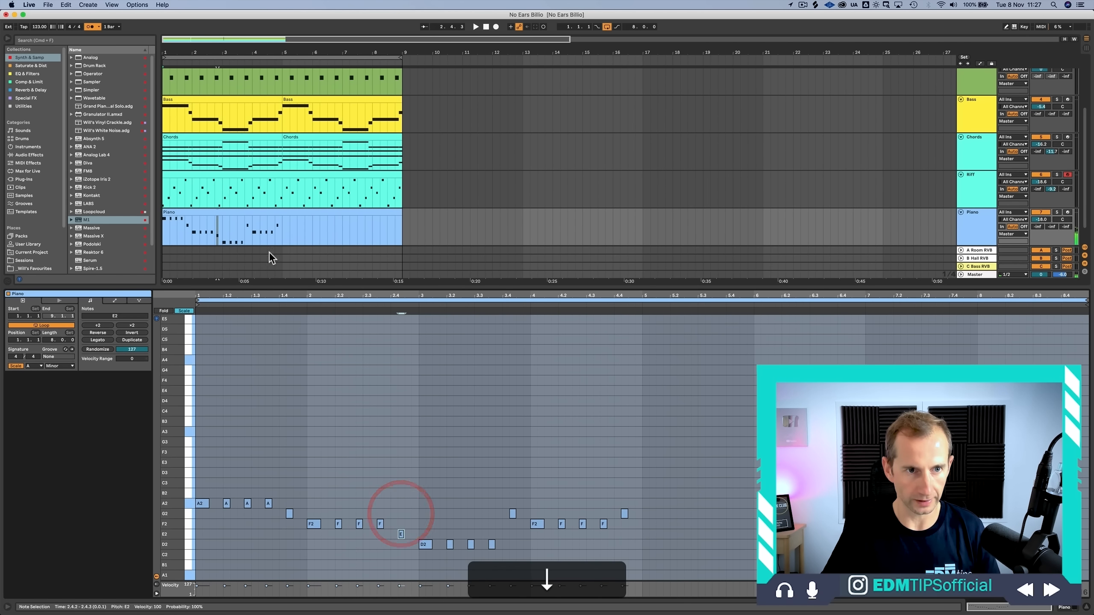
click(227, 99)
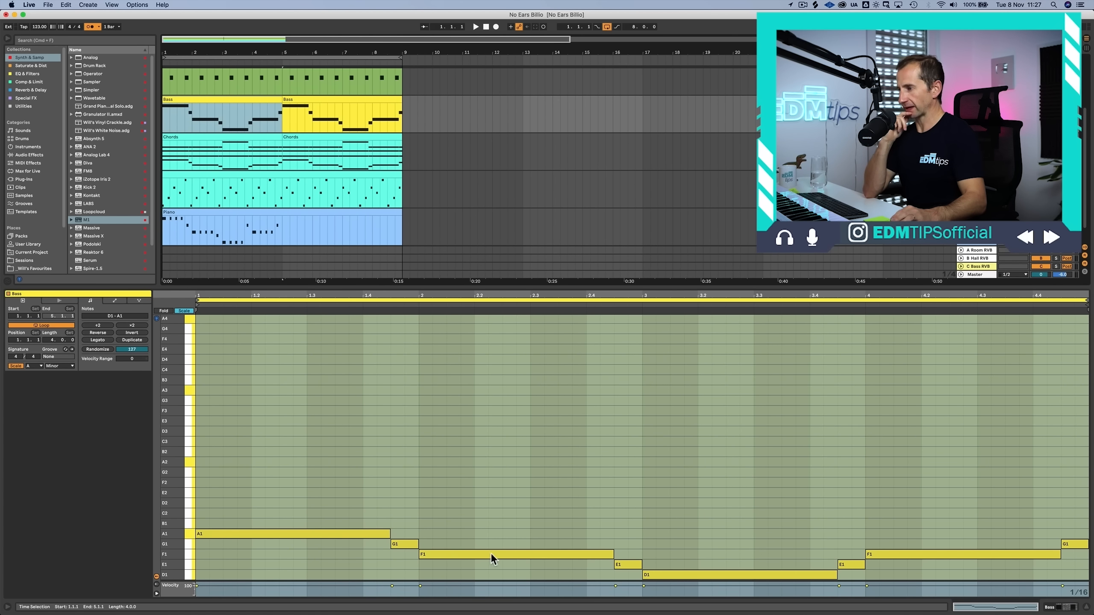
click(277, 214)
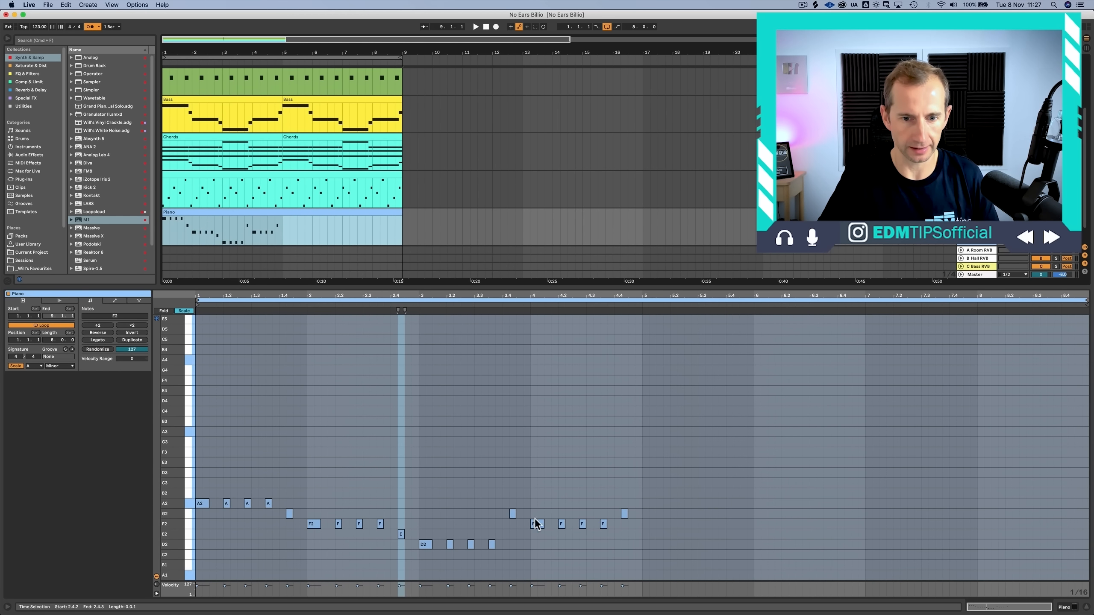
click(513, 514)
key(Down)
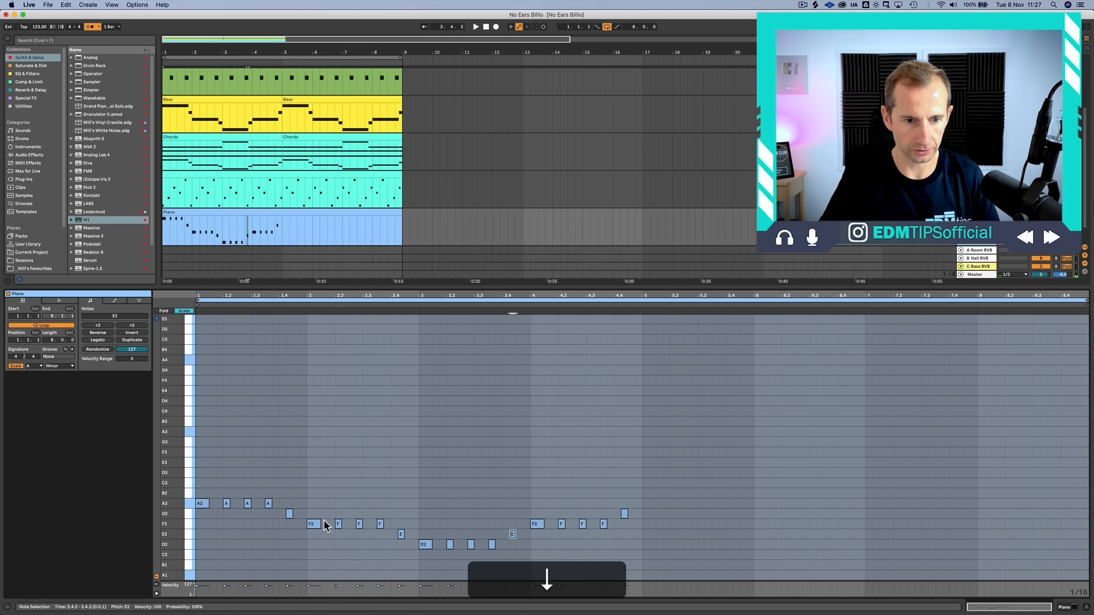
key(Right)
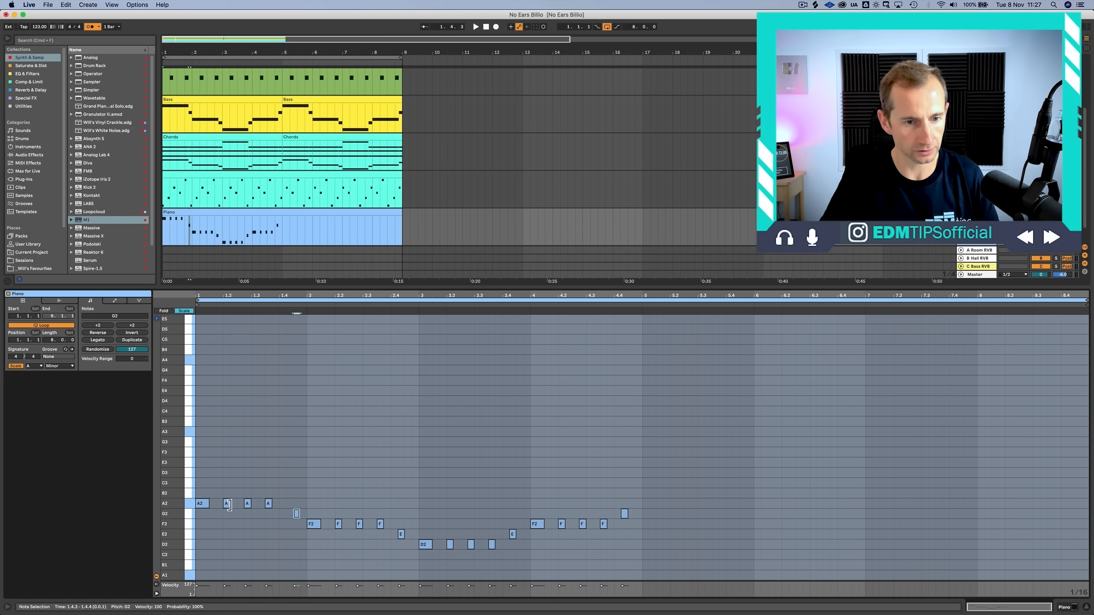
key(Left)
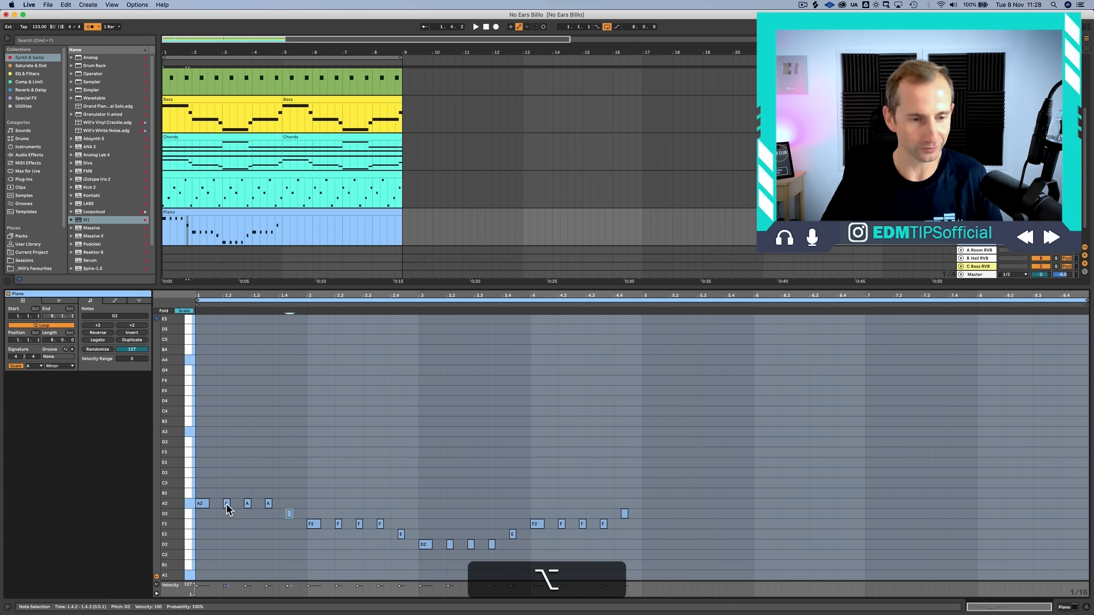
Step: Stack a sixteenth-length A3, C4, E4 and G4 chord at 1.1.3 above the bass notes and play it back
drag(226, 504, 215, 503)
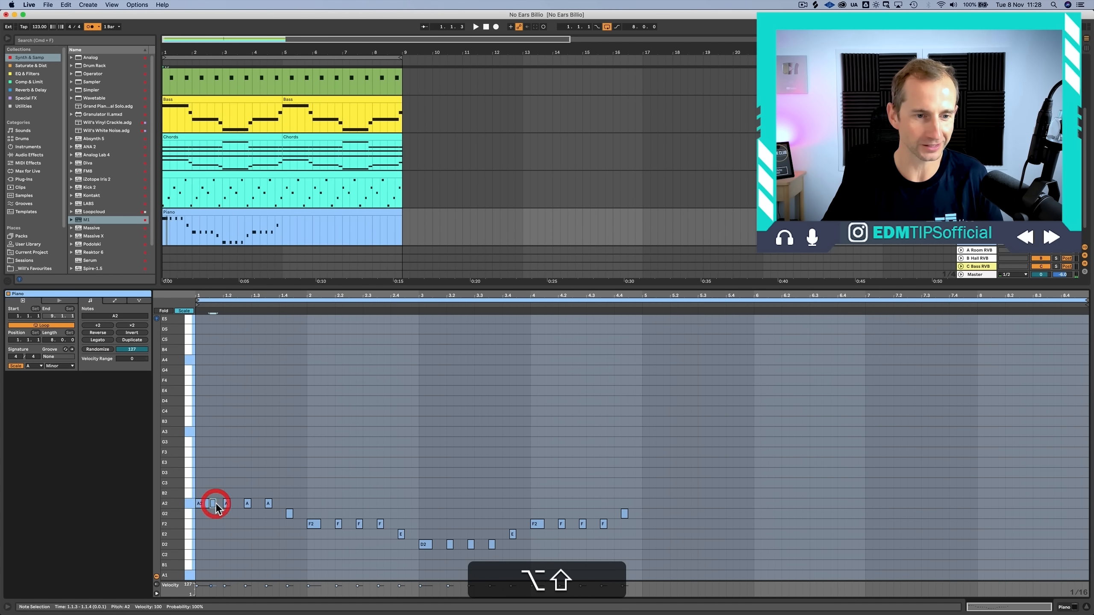
key(alt+shift+Up)
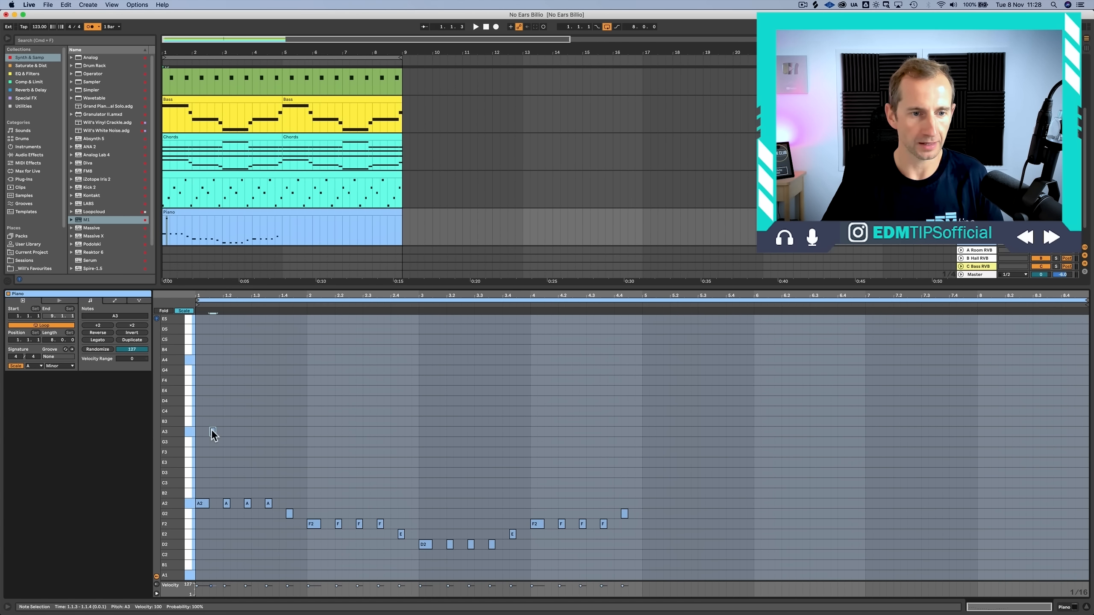
drag(211, 429, 210, 411)
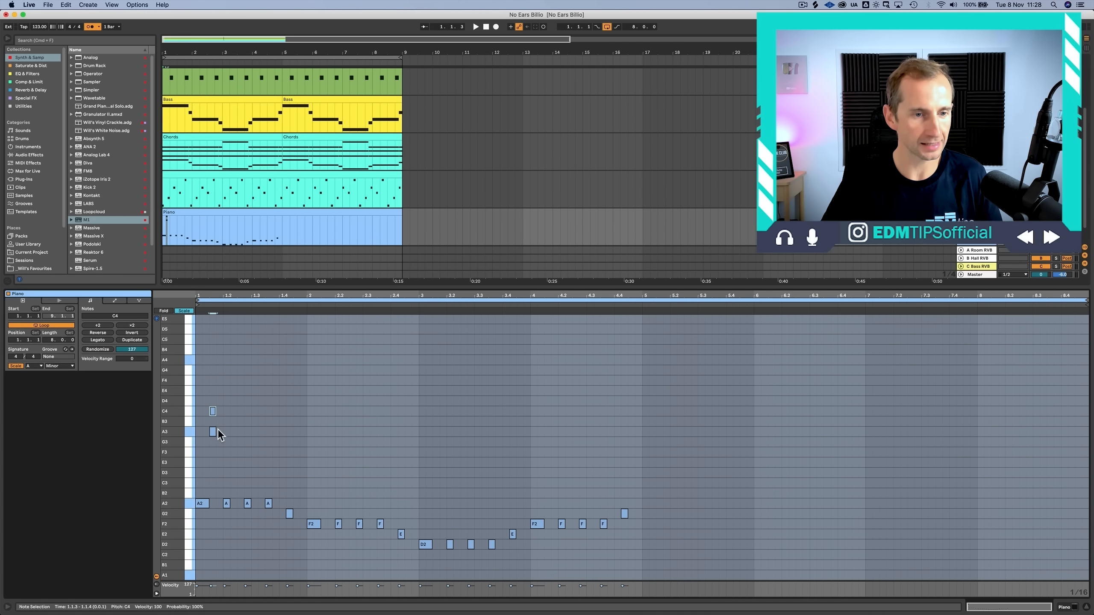
drag(213, 408, 213, 391)
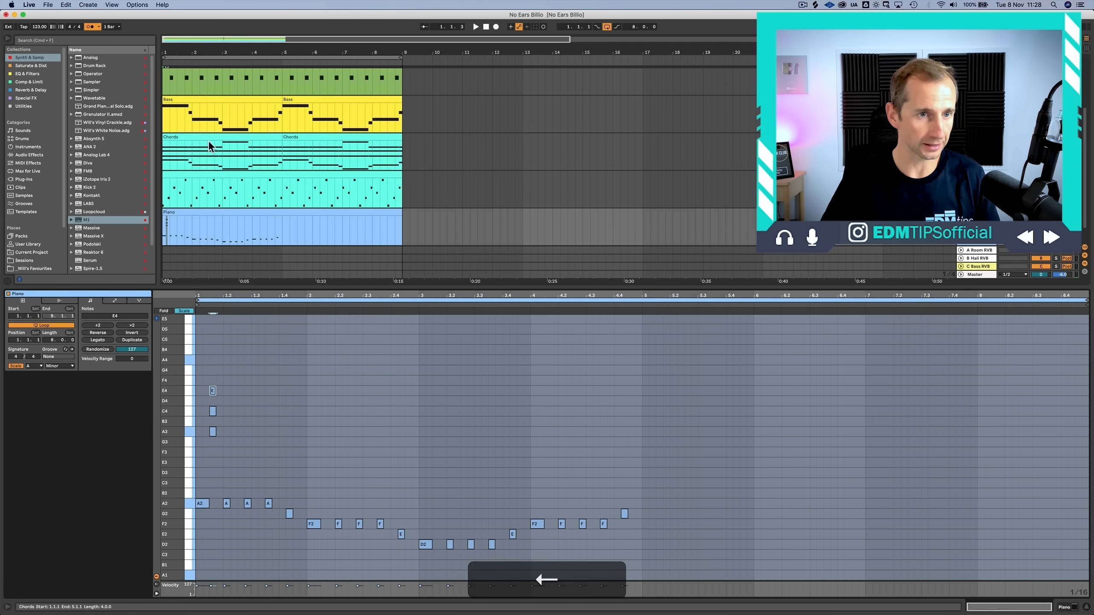
key(alt)
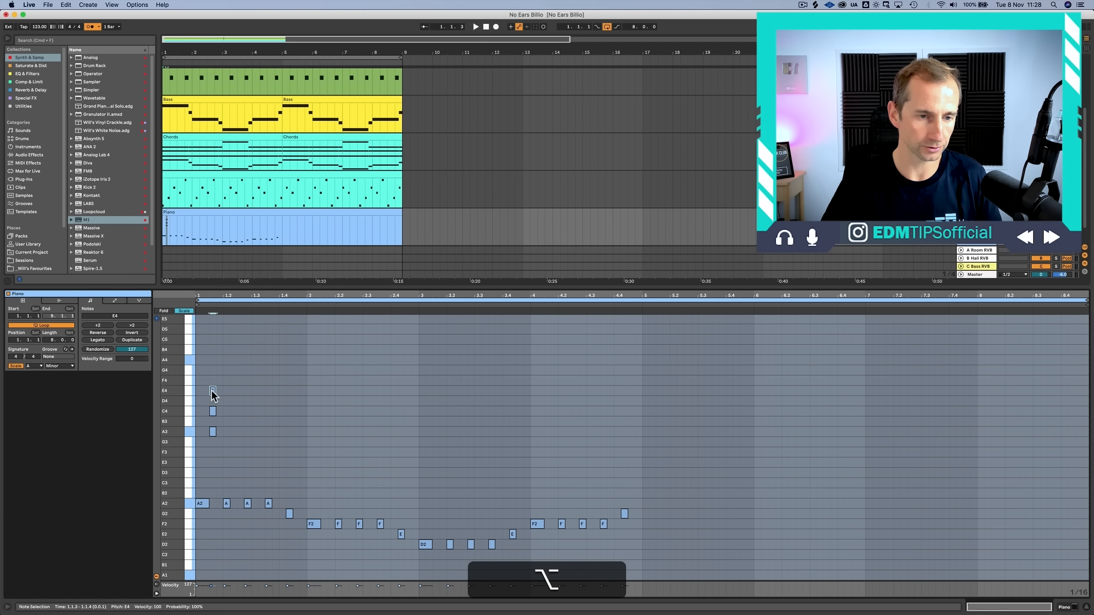
drag(211, 390, 212, 370)
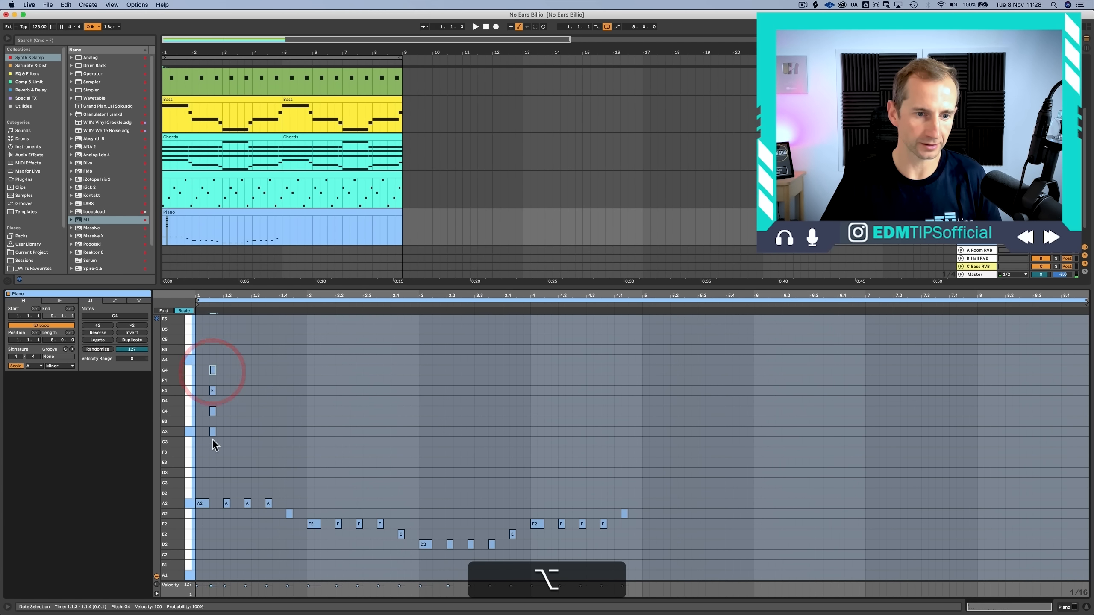
key(space)
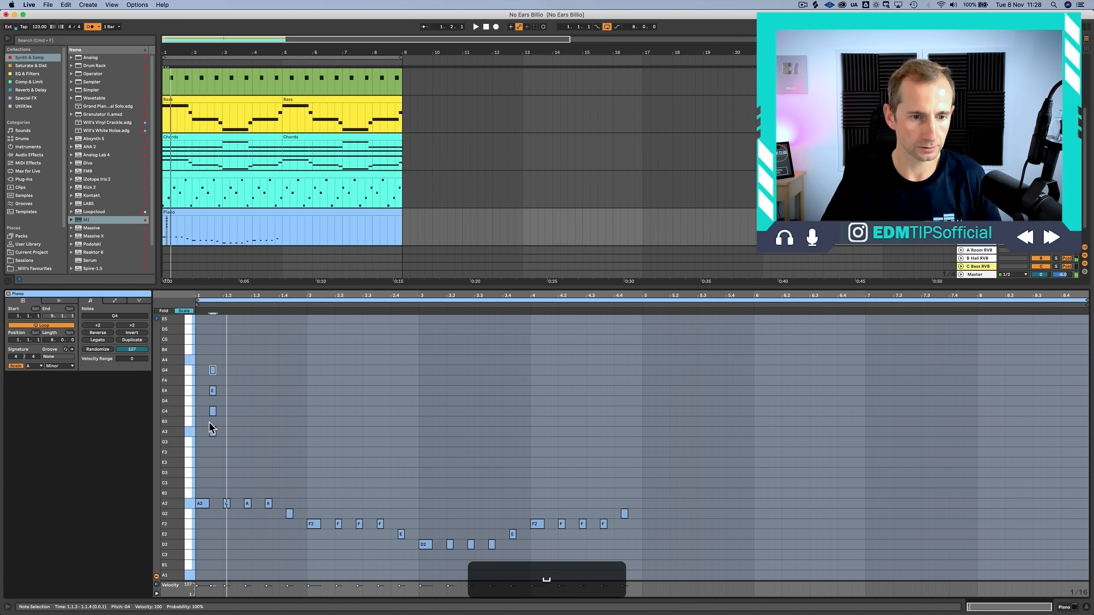
key(space)
Step: Copy the four-note chord to 1.2.2, 1.3.1, 1.3.4 and 1.4.3 in bar 1 and play the pattern back
drag(210, 448, 295, 371)
key(alt)
key(alt)
key(space)
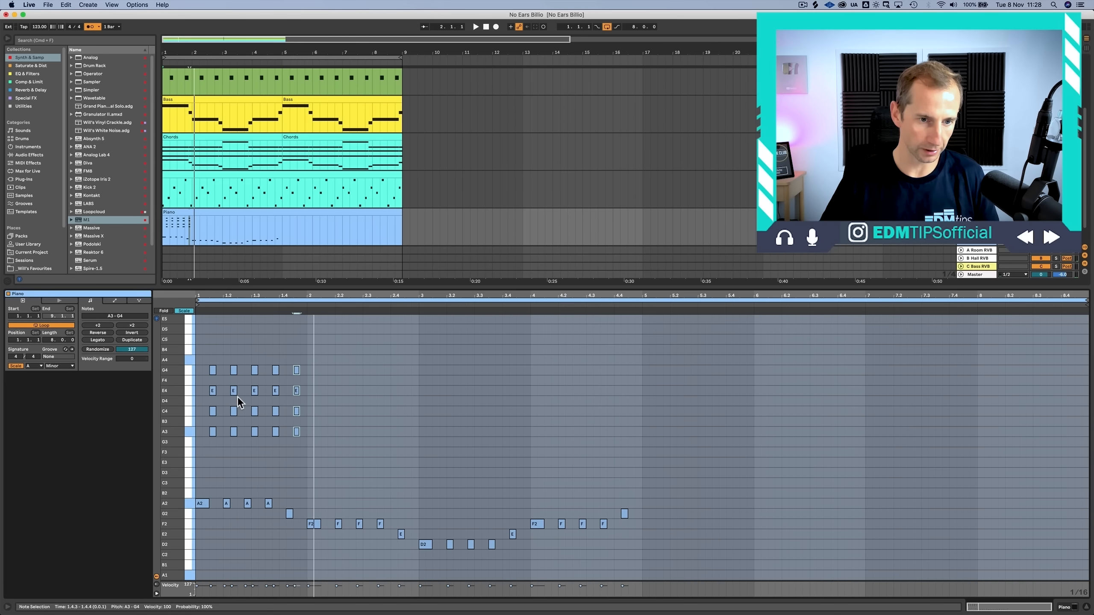
click(248, 504)
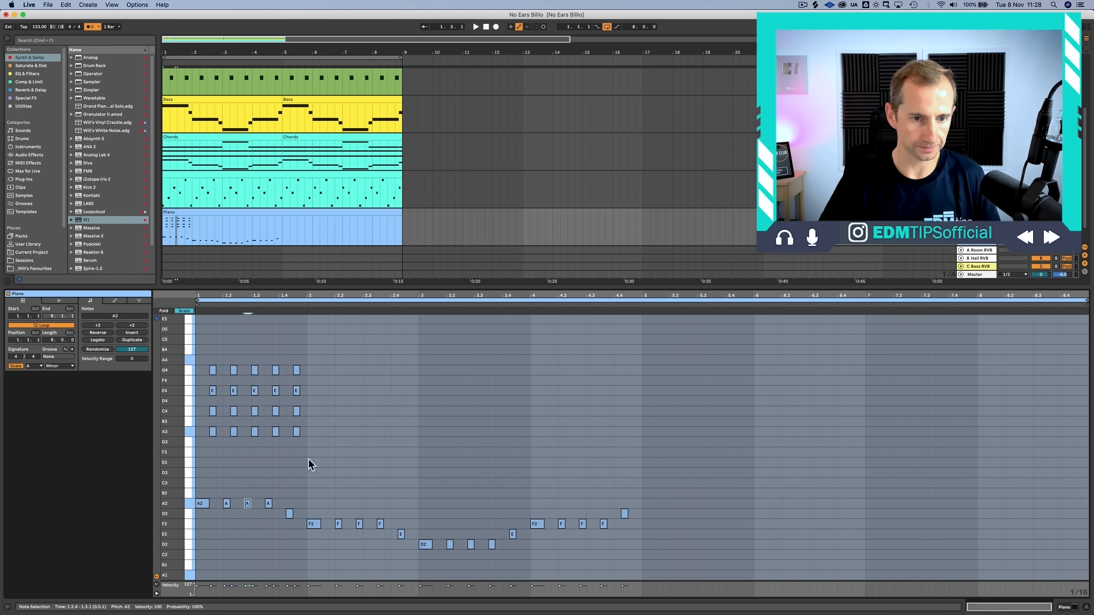
Step: Duplicate bar 1's five upper chord stabs into bars 2, 3 and 4 of the Piano clip
drag(306, 432, 196, 366)
key(super+d)
key(super+d)
key(super+d)
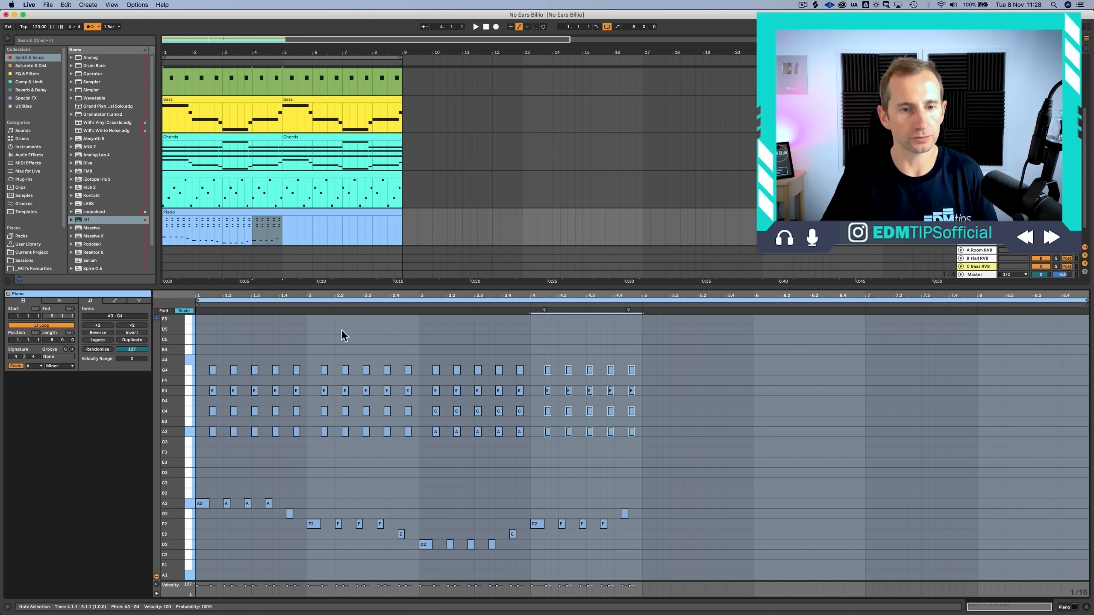
click(313, 337)
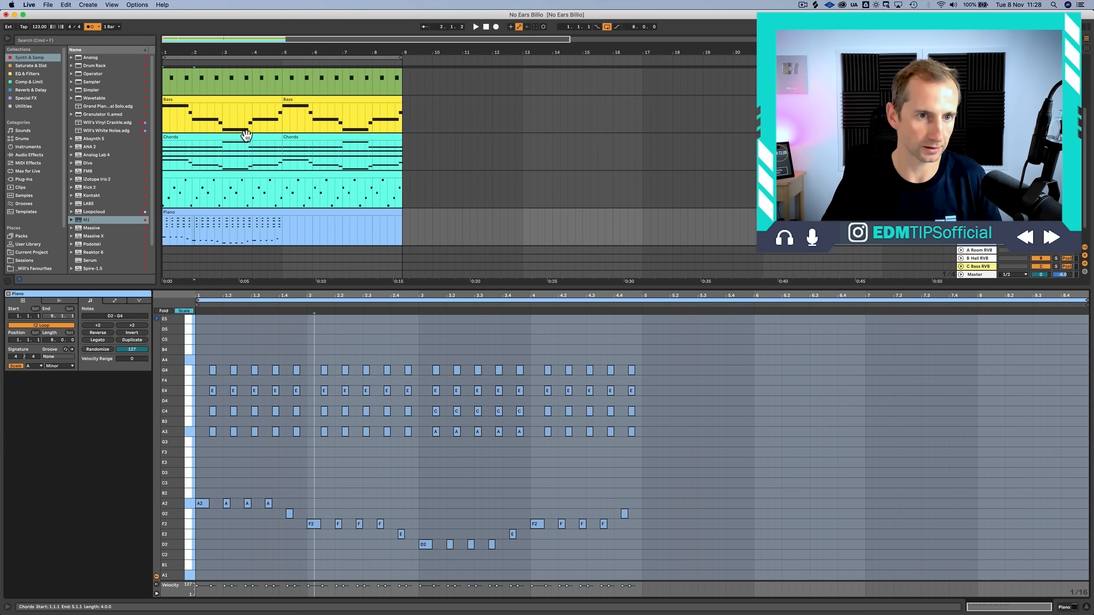
Step: Raise the top G4 notes of the Piano stabs to B4 in bar 3 and A4 in bar 4, and play back
click(232, 296)
mouse_move(427, 350)
mouse_down()
mouse_move(526, 378)
mouse_move(640, 371)
mouse_up()
key(Up)
key(Up)
key(Up)
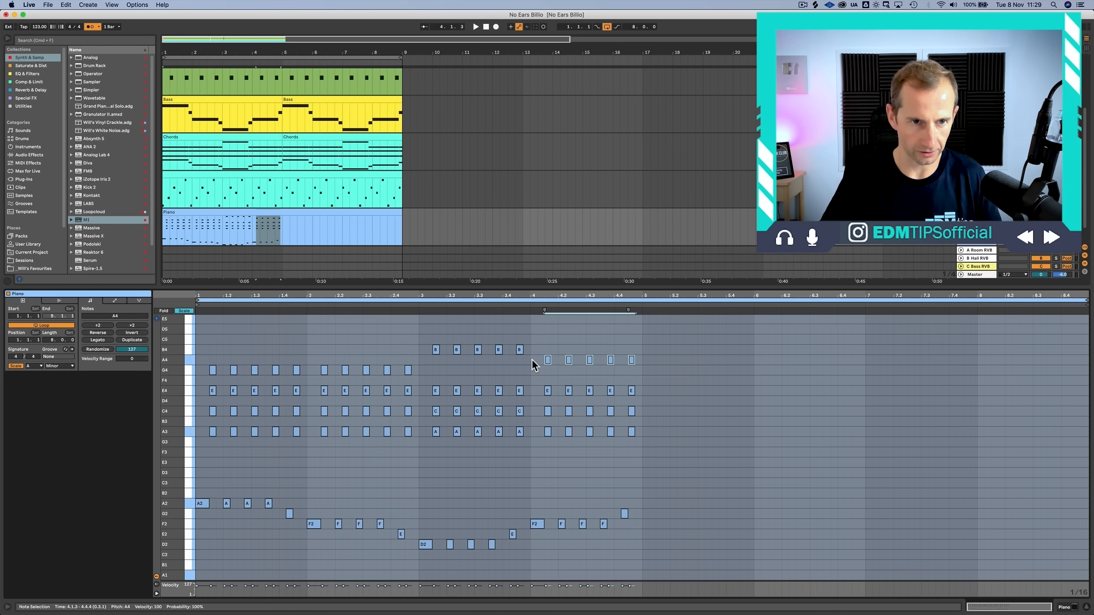
key(space)
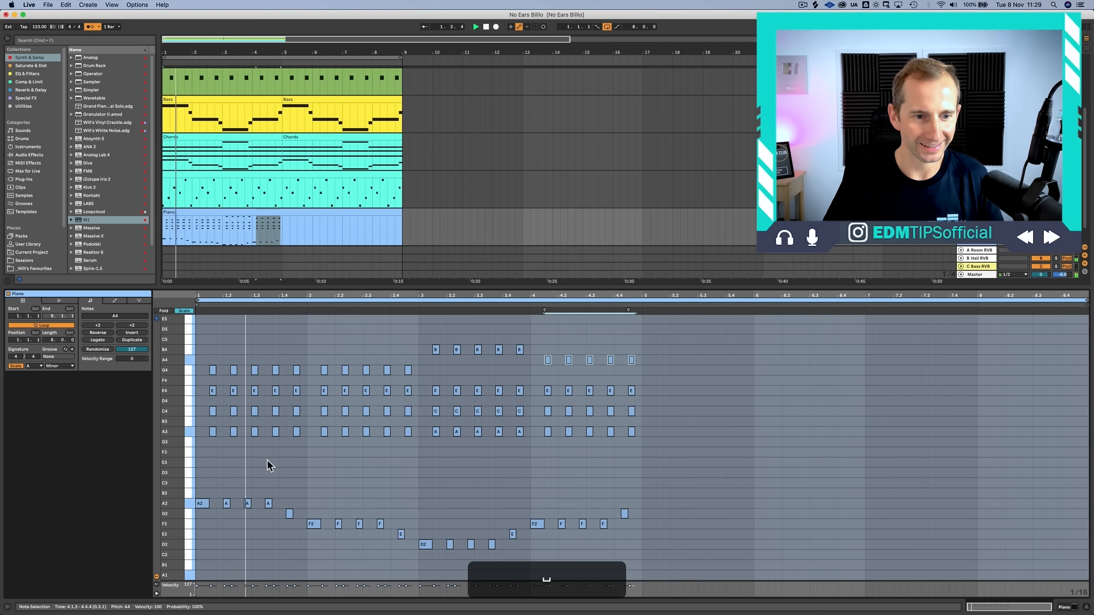
Step: Duplicate all notes of the first four Piano bars into bars 5 to 8
click(240, 472)
key(super+a)
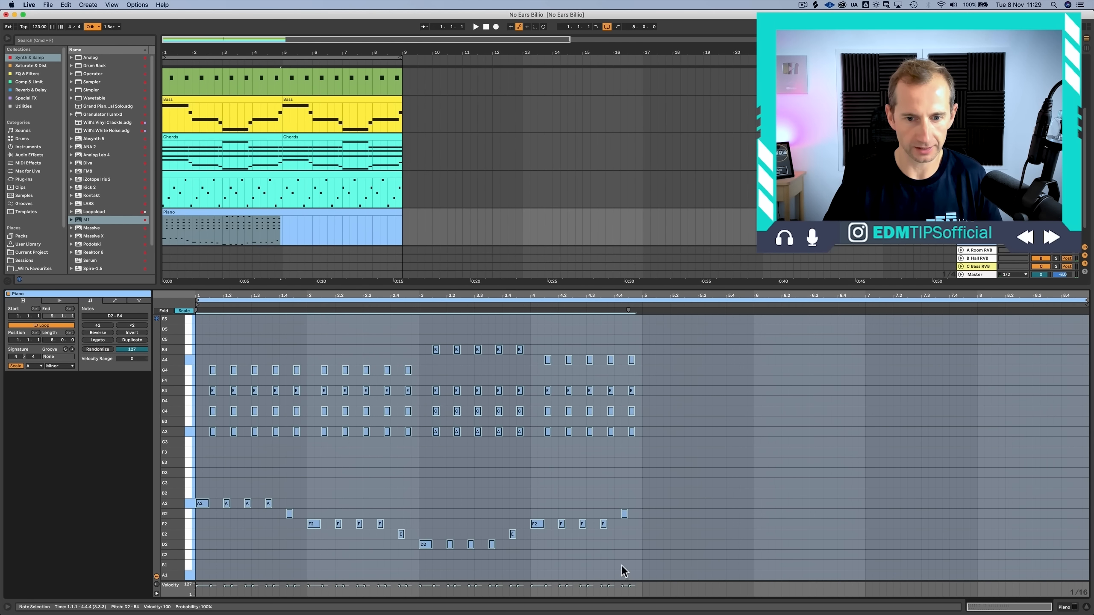
drag(641, 551, 192, 335)
key(super+d)
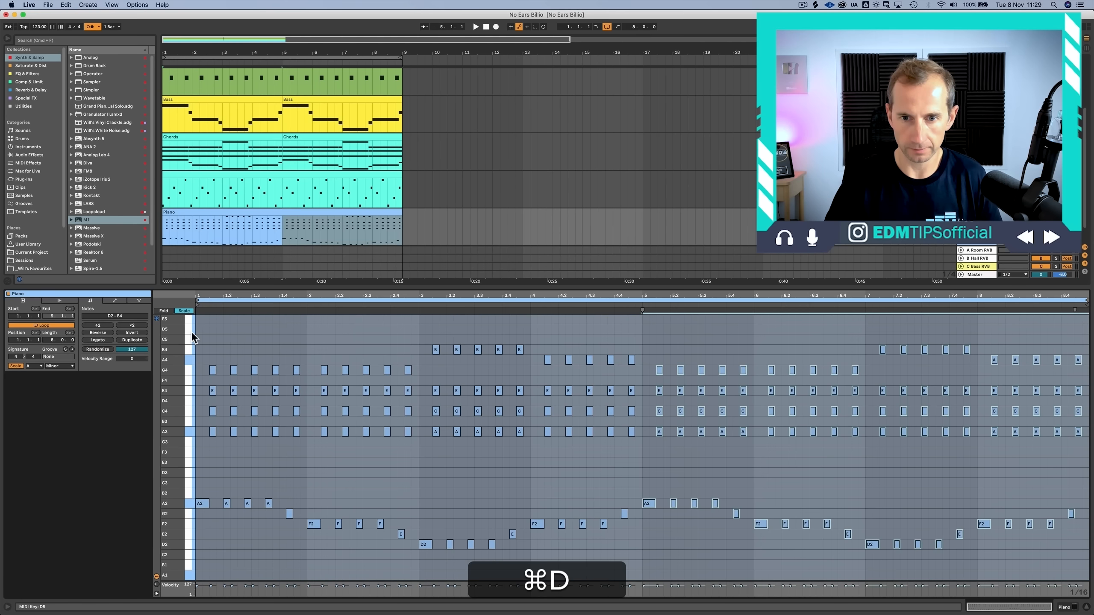
Step: Apply Legato to every note in the eight-bar Piano clip
key(super+a)
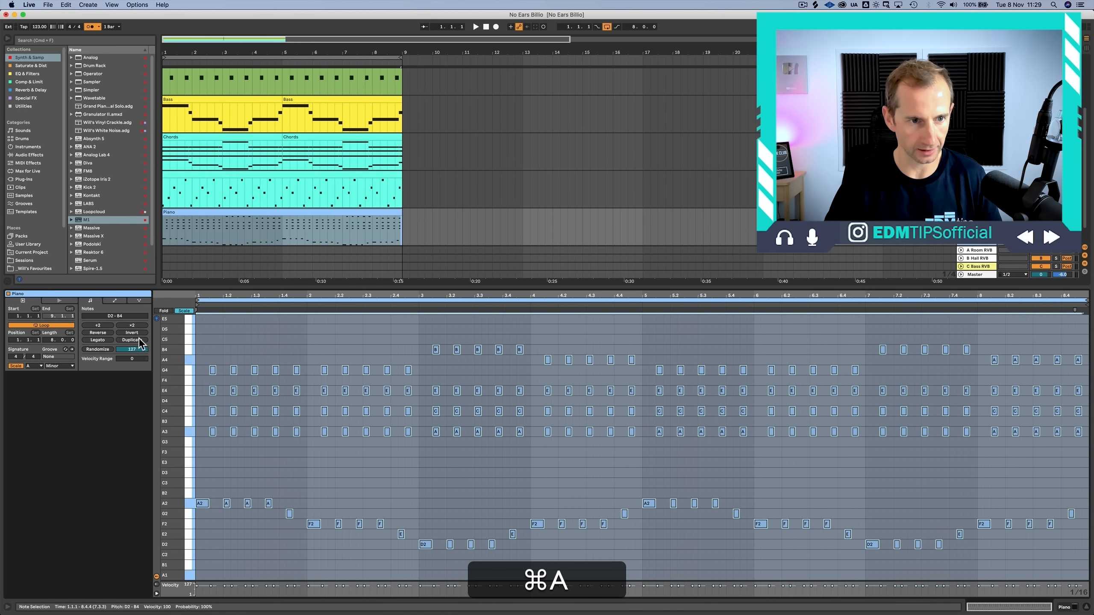
click(98, 339)
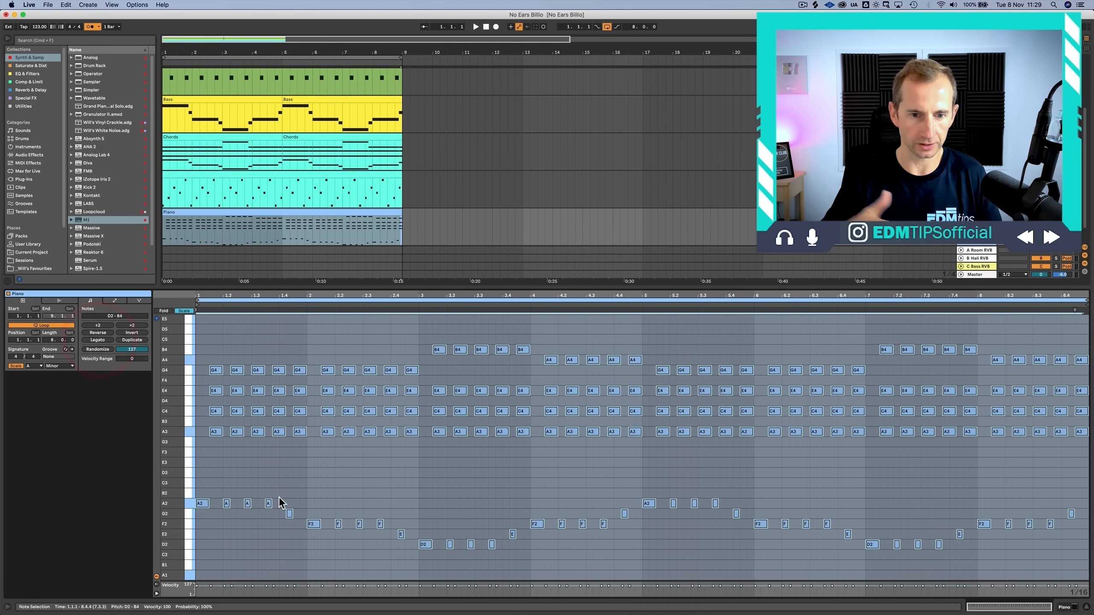
click(412, 500)
Step: Copy the SC Comp sidechain compressor from the Bass track to the Piano track after M1, and play it back
key(shift+Tab)
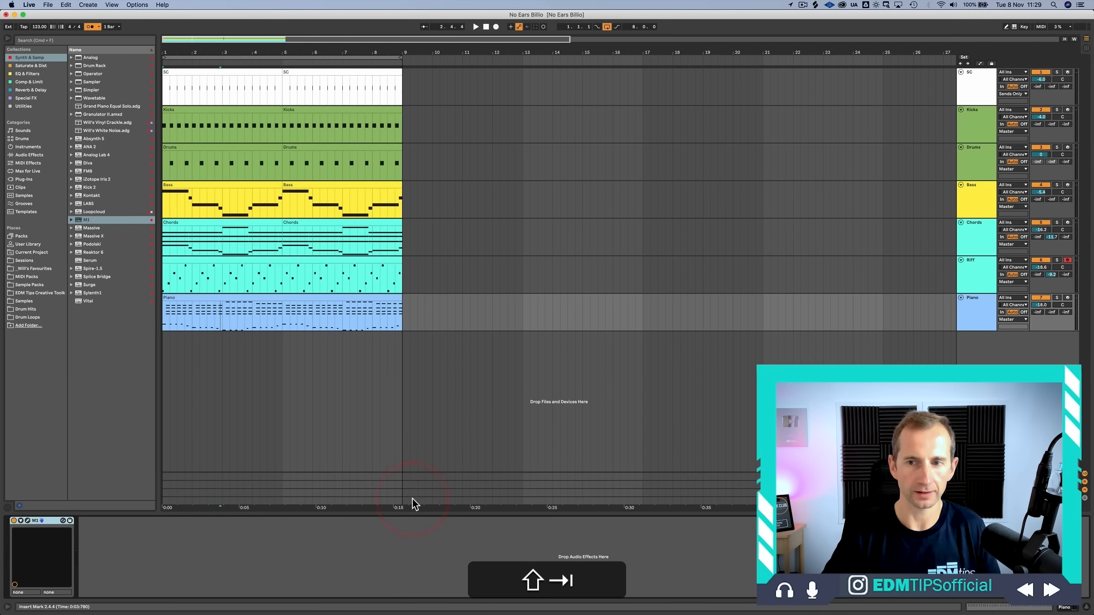
click(967, 201)
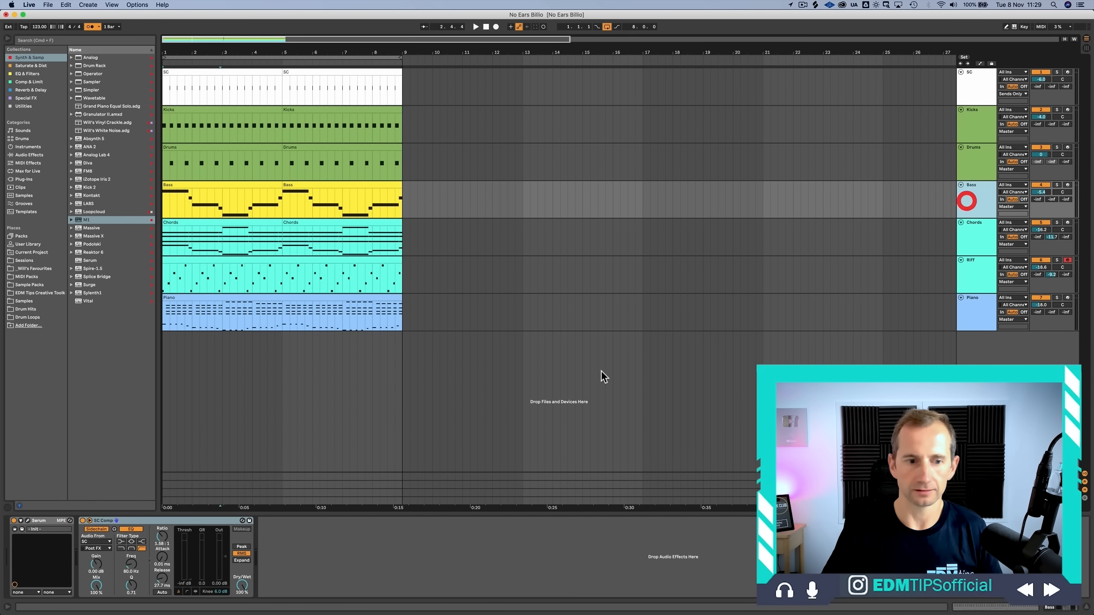
click(117, 521)
key(super+c)
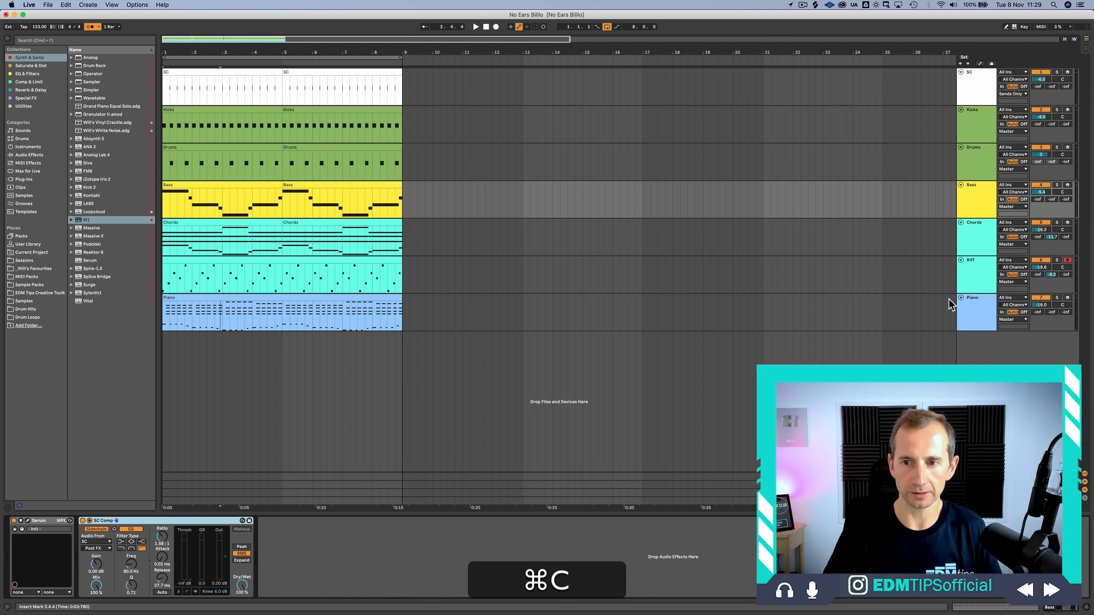
click(965, 307)
click(503, 557)
key(super+v)
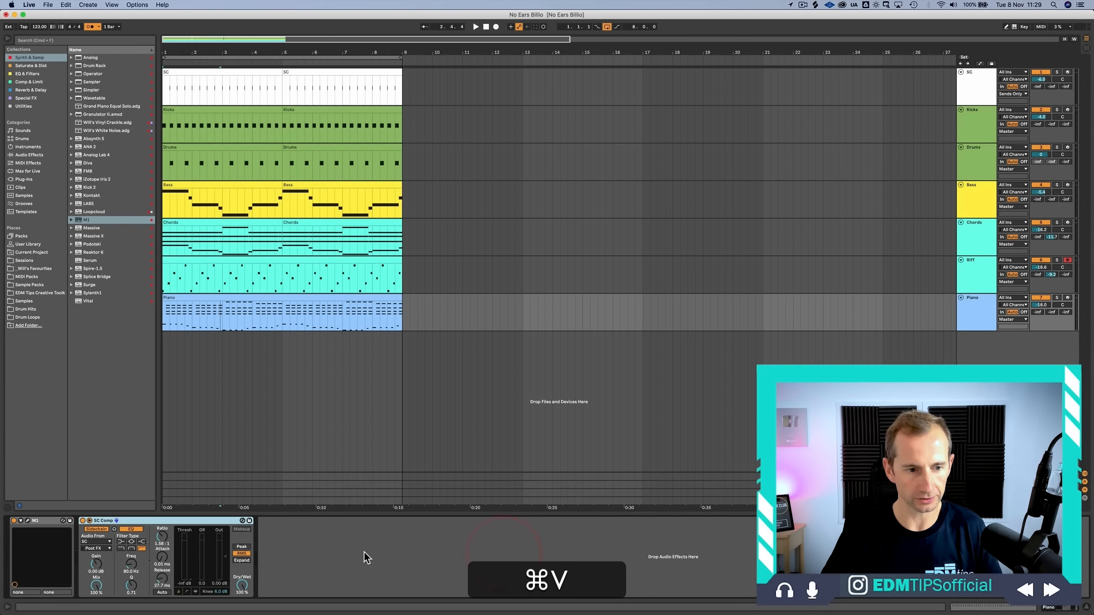
key(space)
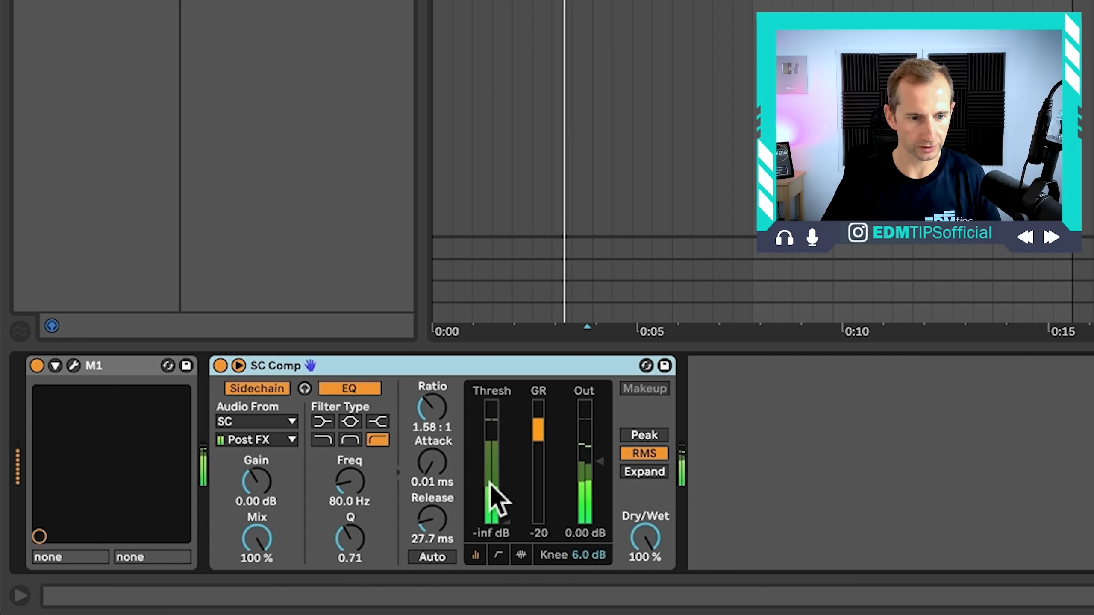
key(space)
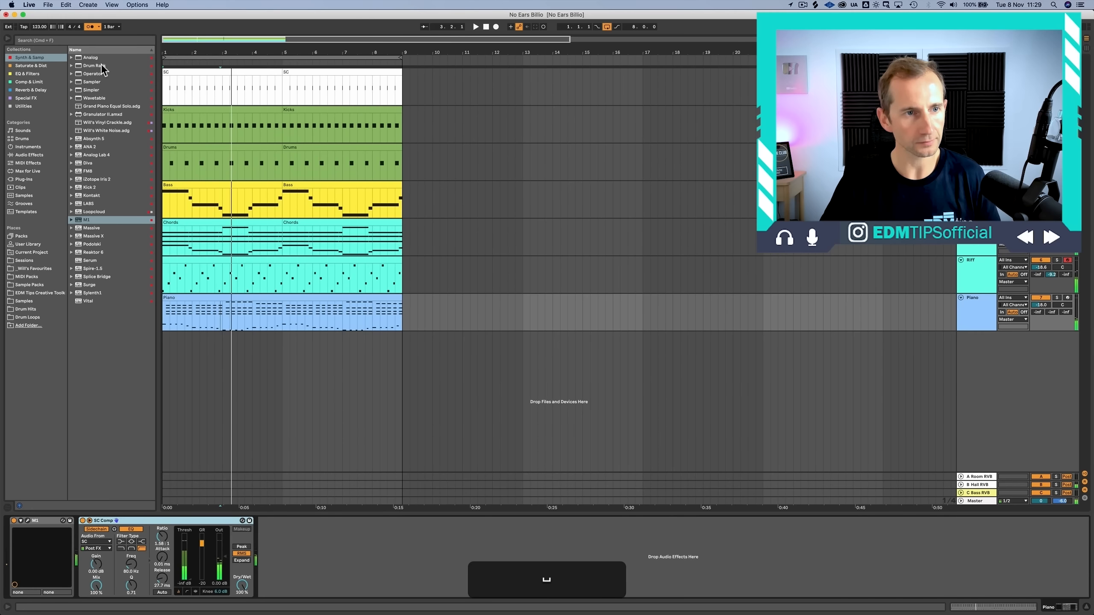
Step: Add EQ Eight between M1 and SC Comp on the Piano track and raise its low cut to 130 Hz
click(49, 73)
drag(82, 65, 74, 541)
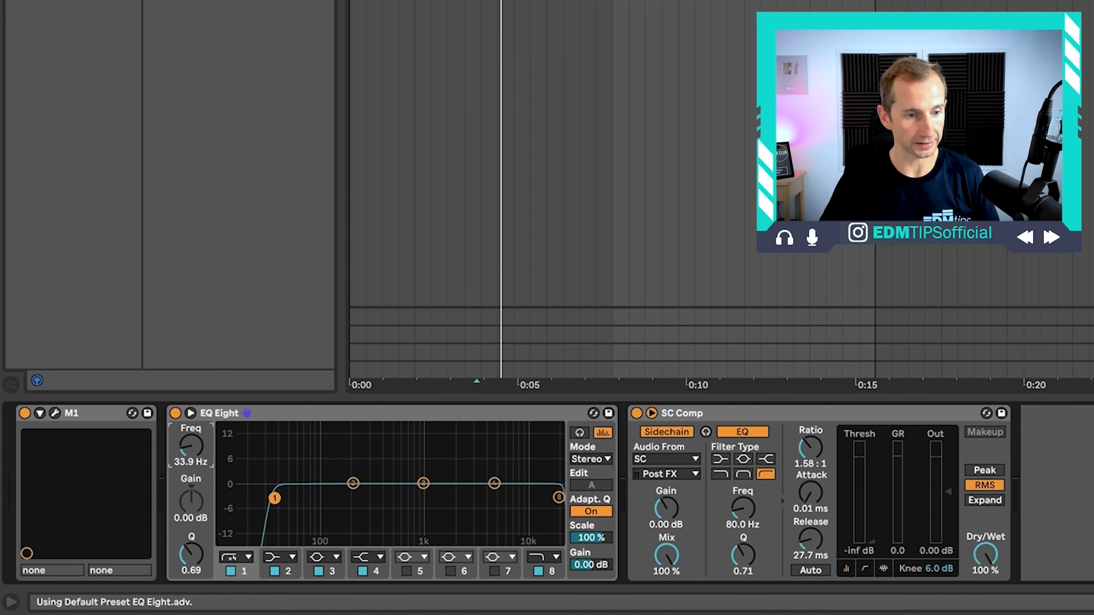
drag(274, 498, 339, 498)
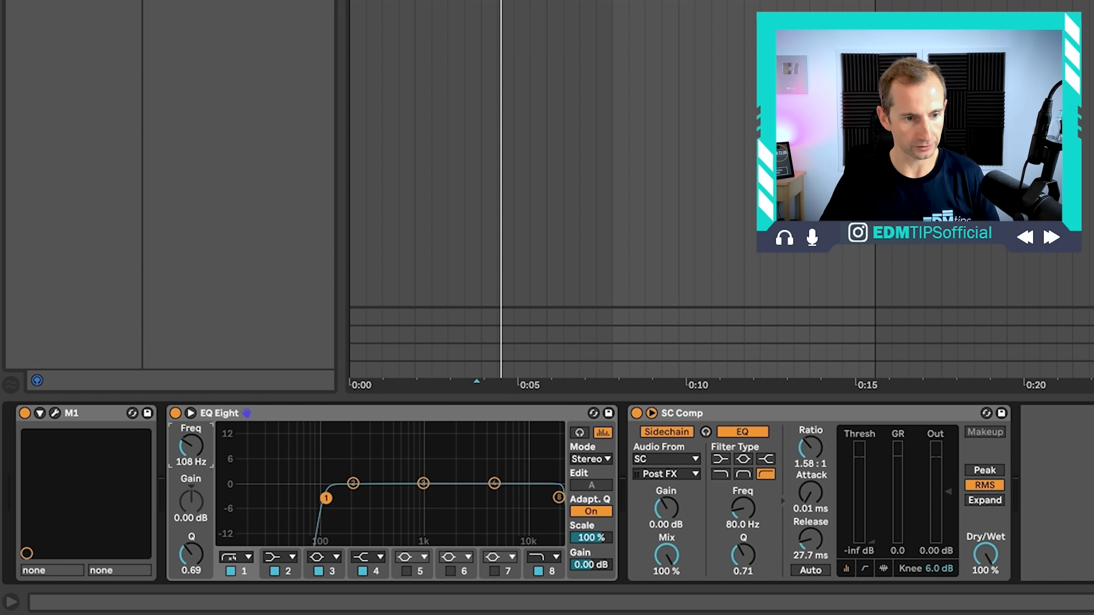
Step: Copy the Piano's EQ Eight to the Chords track between Serum and SC Comp, and play the loop
click(260, 414)
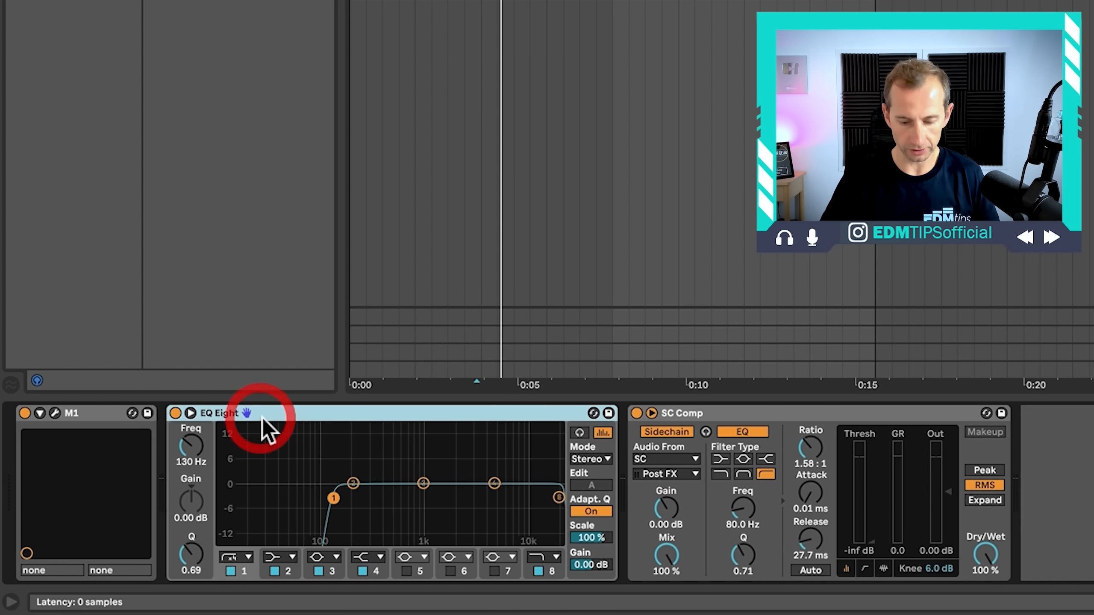
key(super+c)
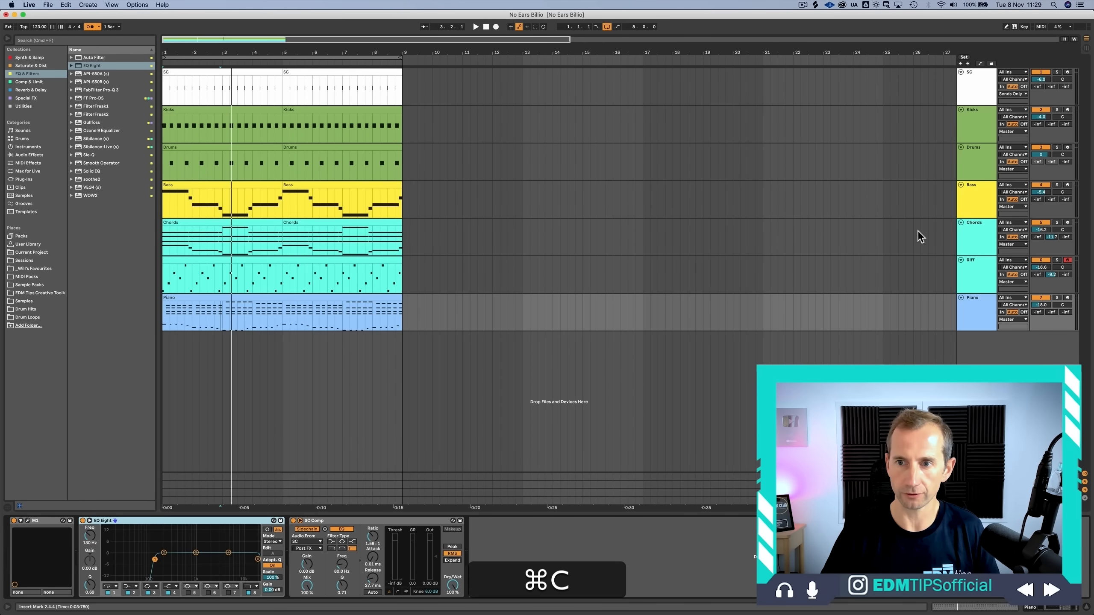
click(973, 242)
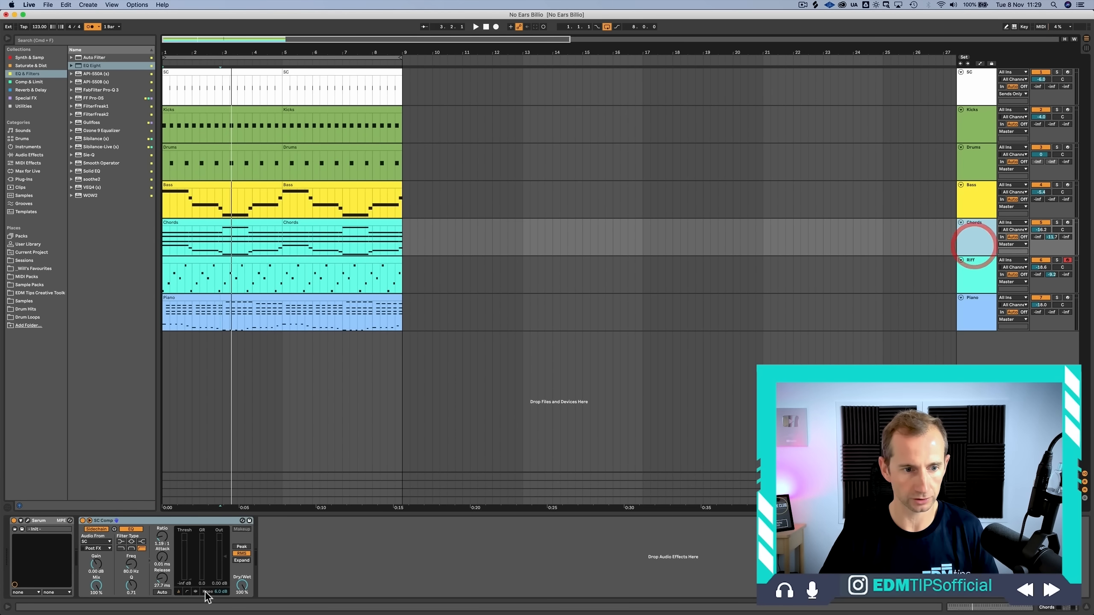
click(281, 551)
key(super+v)
drag(304, 521, 80, 534)
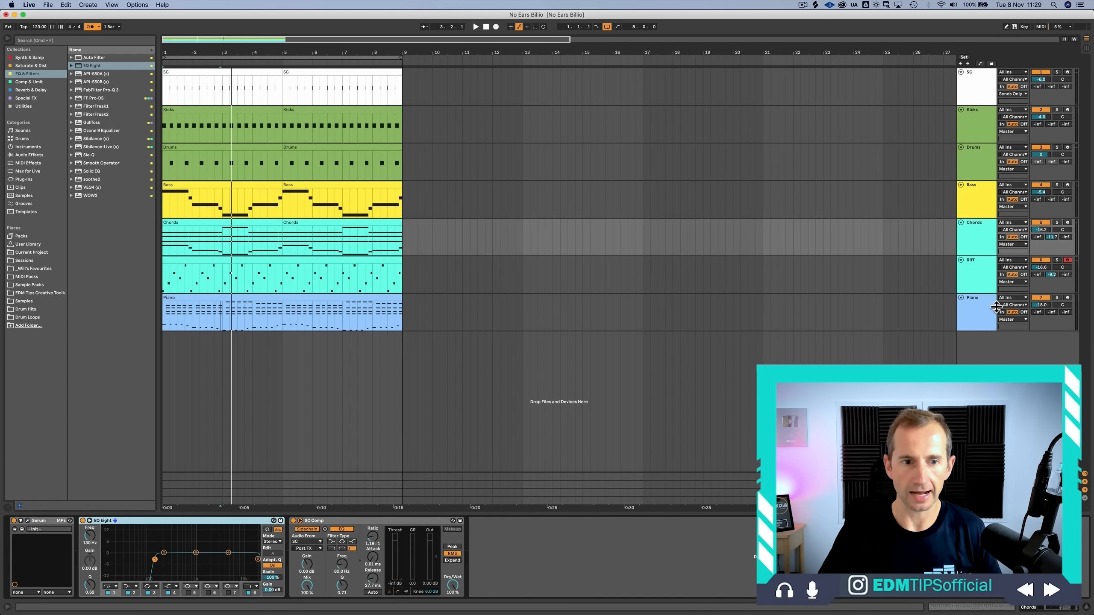
key(space)
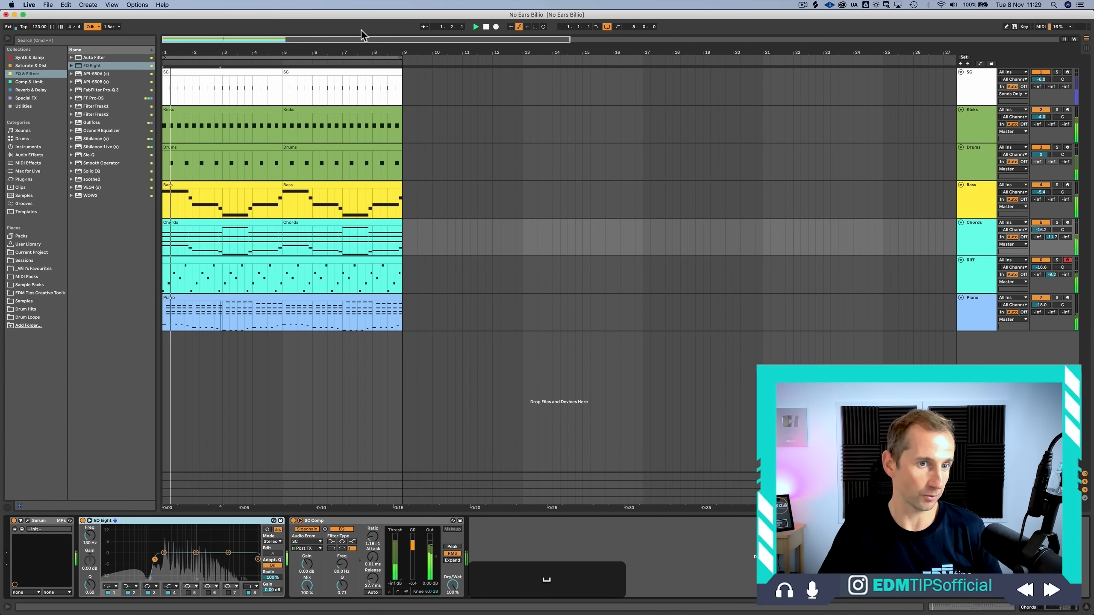
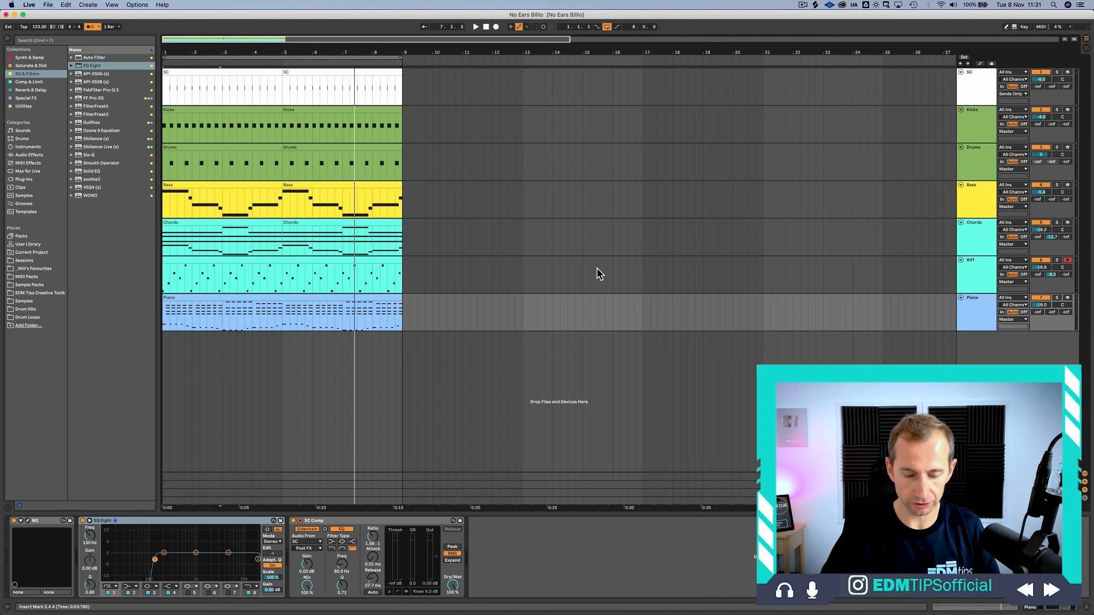
Step: During playback in Session View, raise the Piano track's volume to -11.4 dB and lower its SC Comp ratio to 1.26:1
key(Tab)
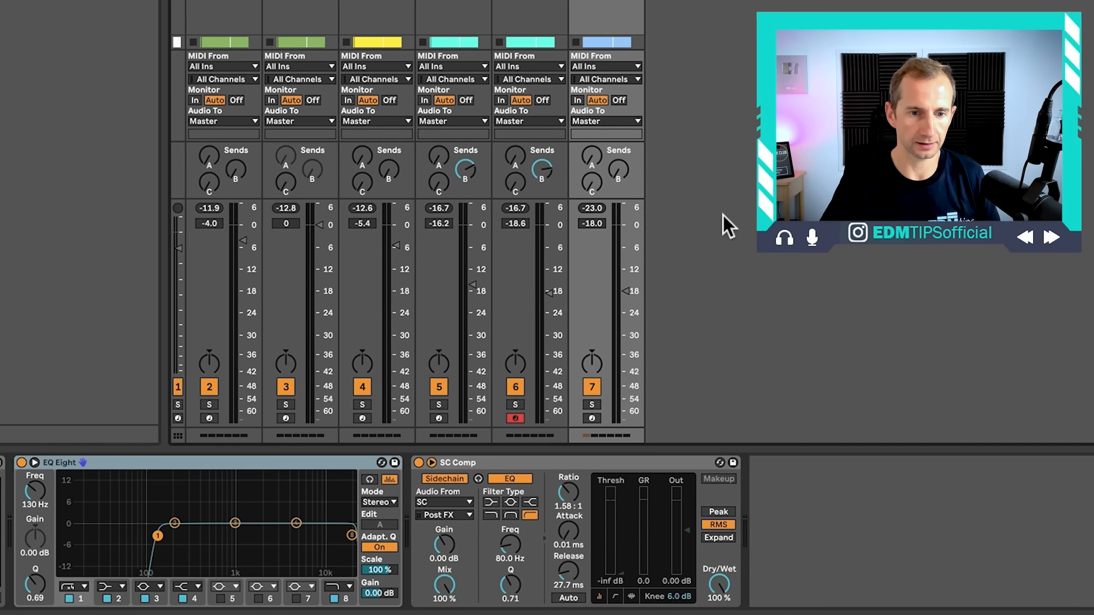
key(space)
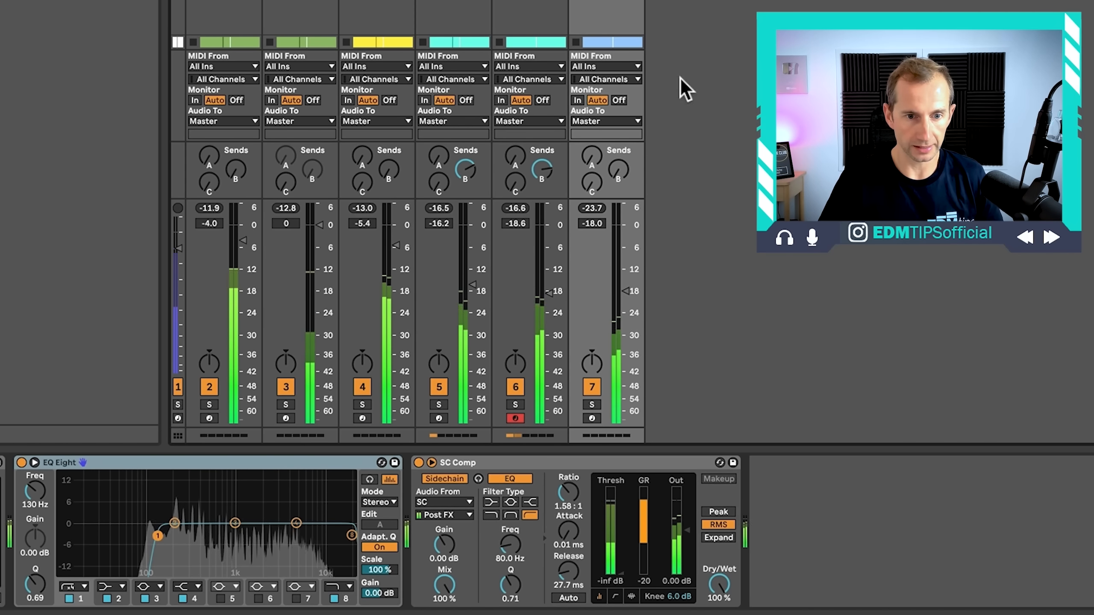
click(586, 209)
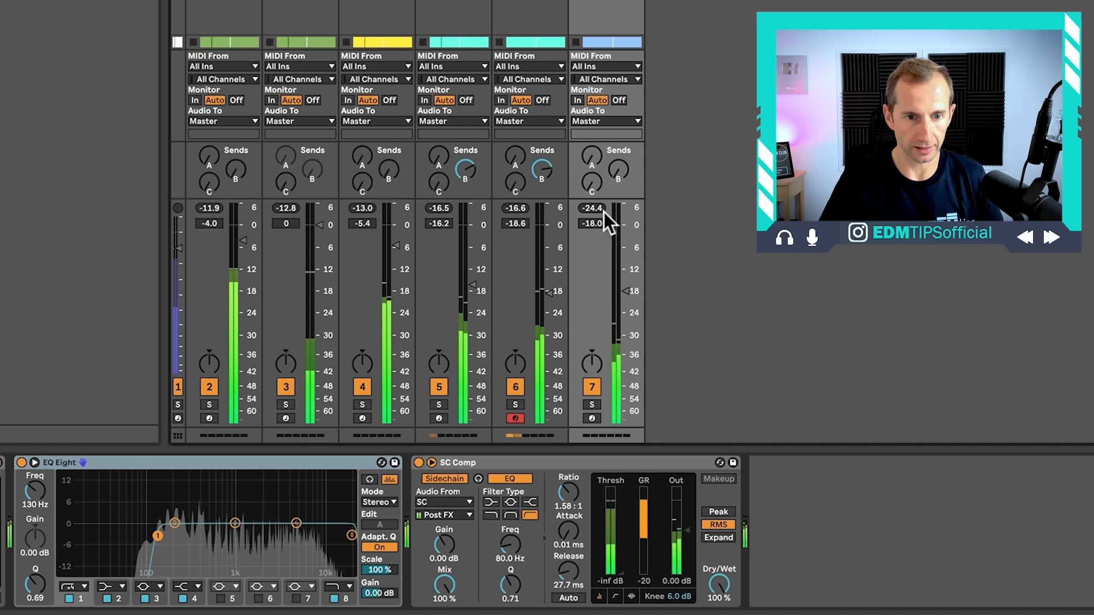
click(625, 292)
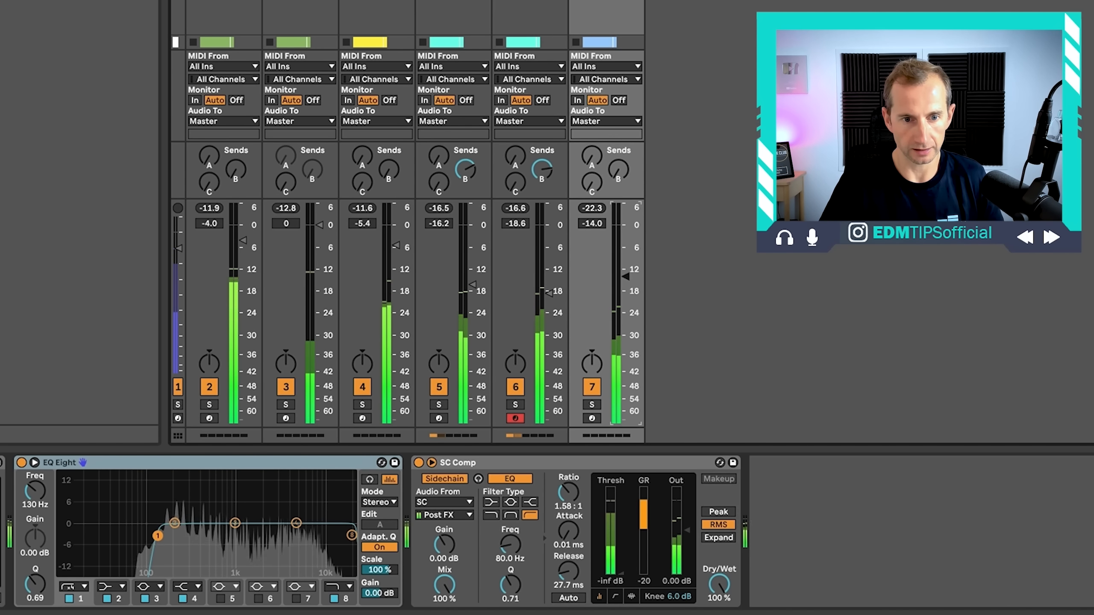
drag(625, 276, 625, 273)
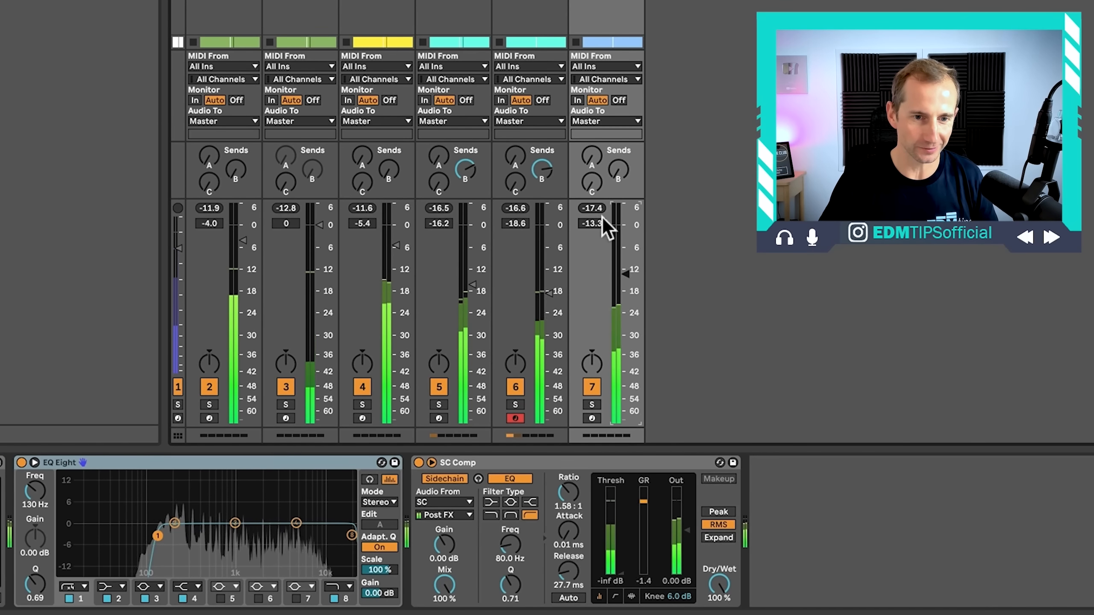
drag(628, 273, 628, 266)
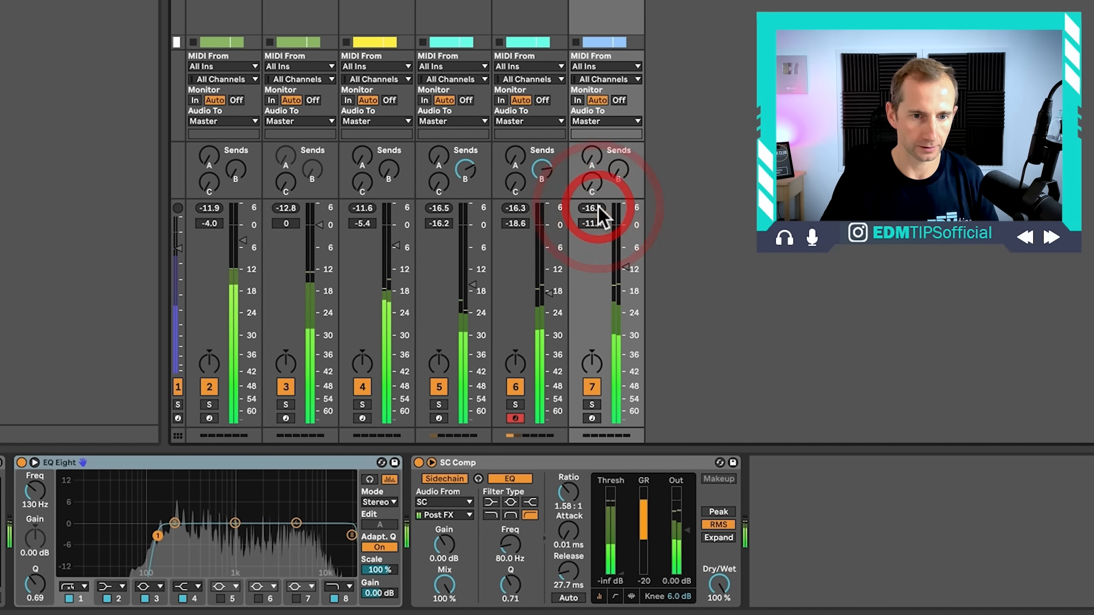
drag(568, 492, 568, 506)
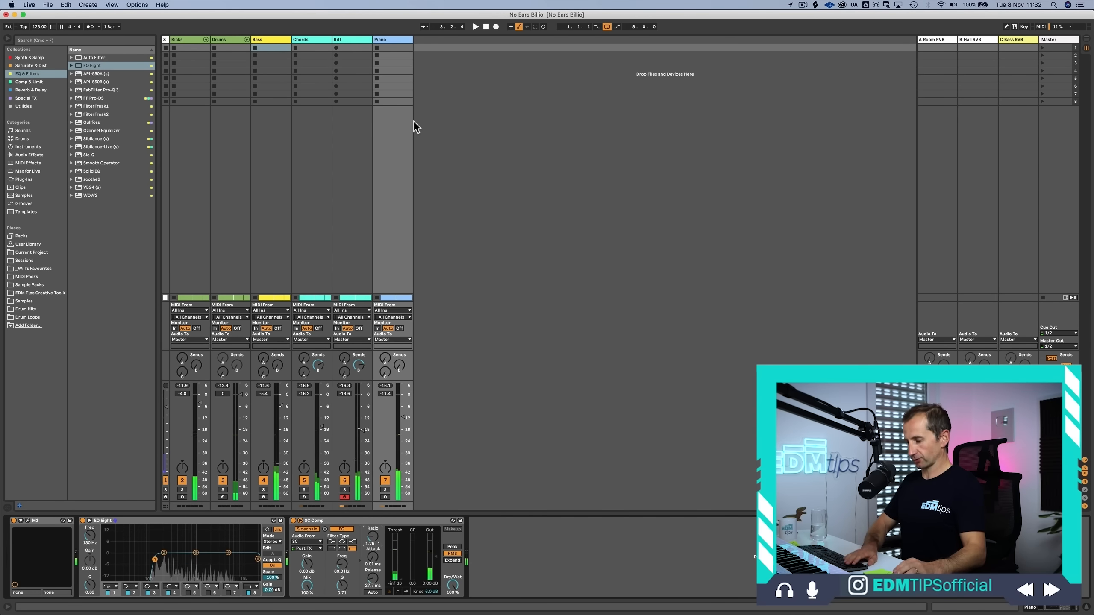
Step: Insert a new MIDI track below Riff in Arrangement View and name it Riff 2
key(Tab)
click(974, 277)
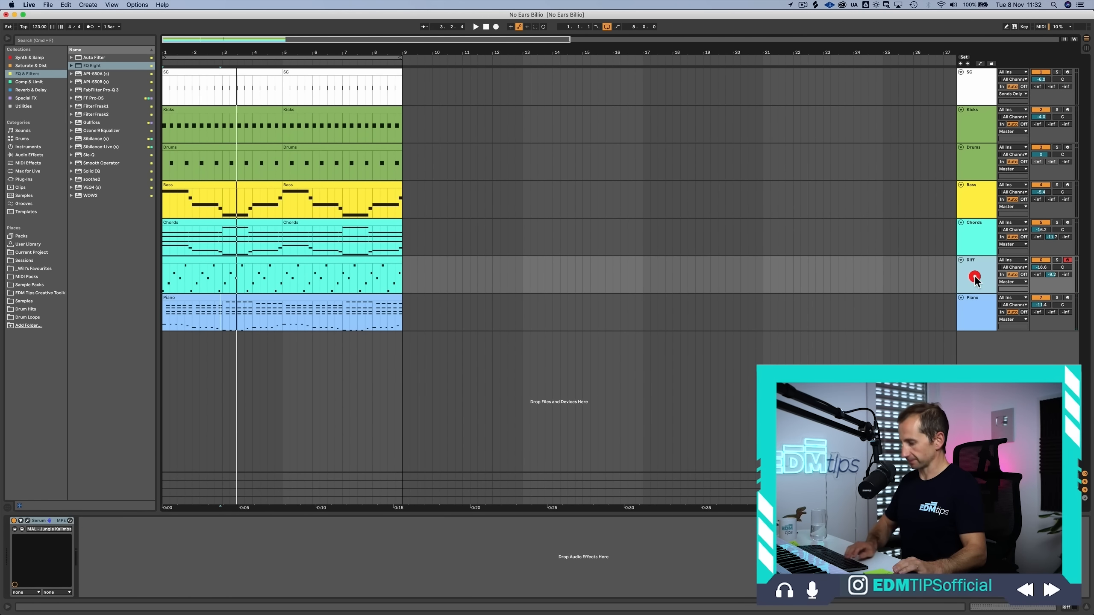
key(super+shift+t)
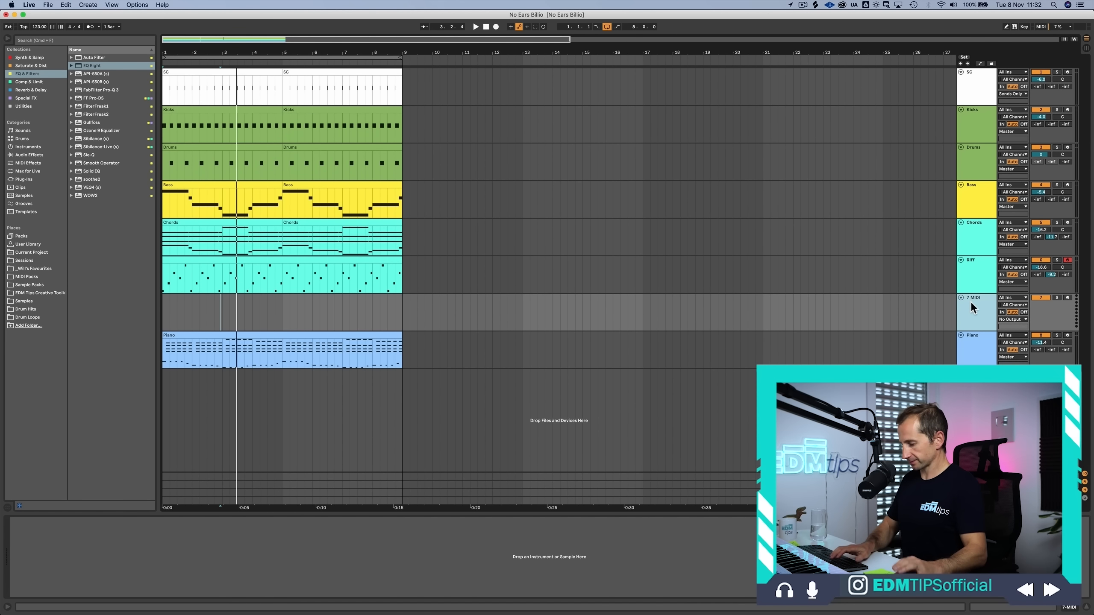
text(f 2)
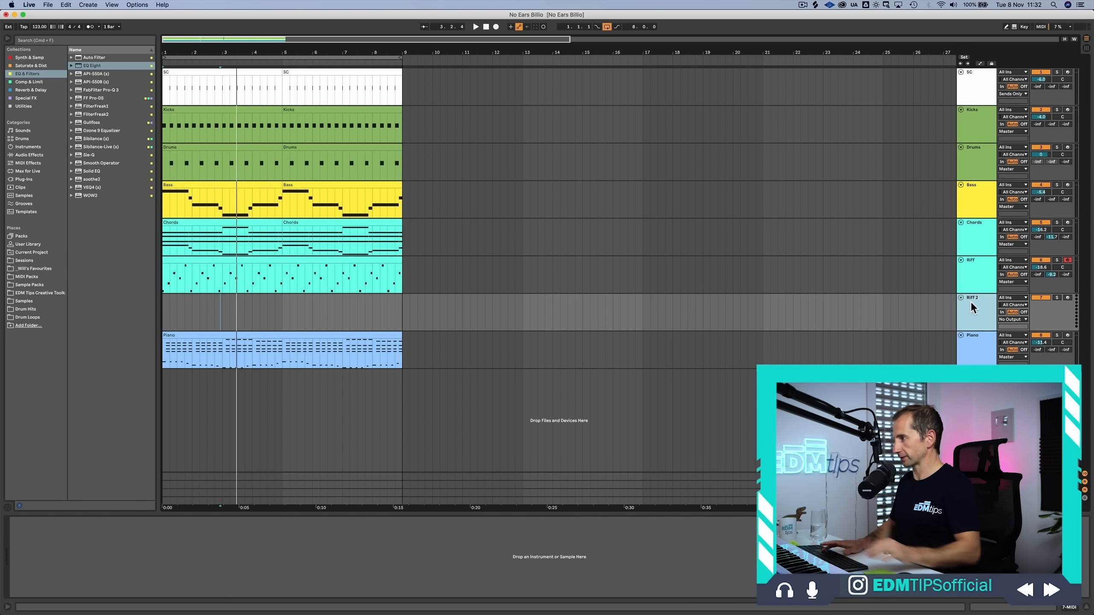
click(970, 300)
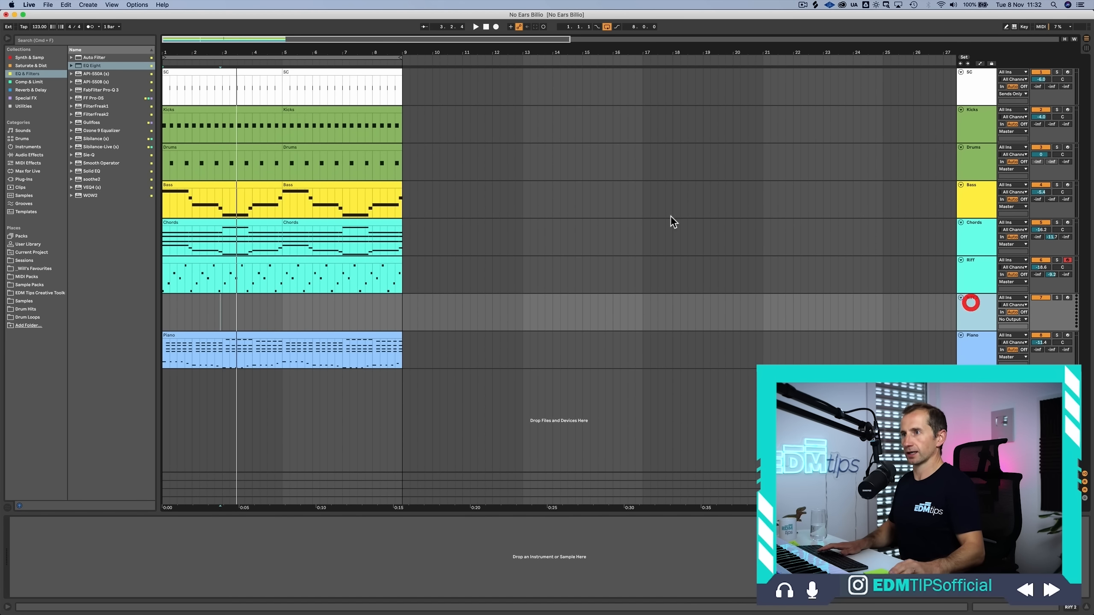
Step: Load the Serum synth onto the Riff 2 track
click(32, 59)
drag(93, 263, 202, 319)
drag(202, 319, 203, 321)
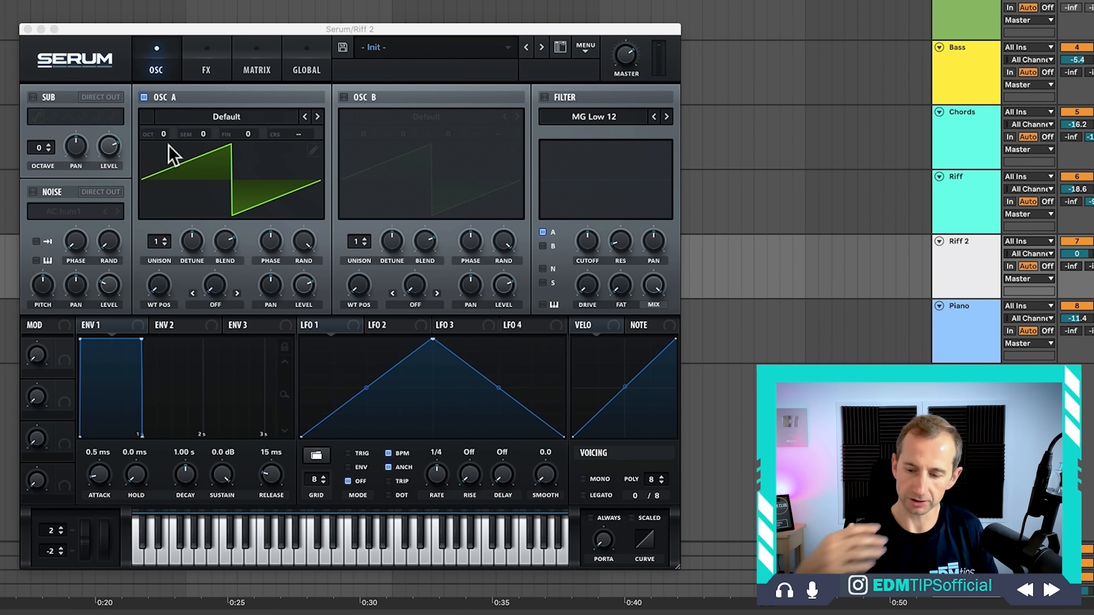
Step: Set Serum's oscillator A unison to 6 voices
click(157, 253)
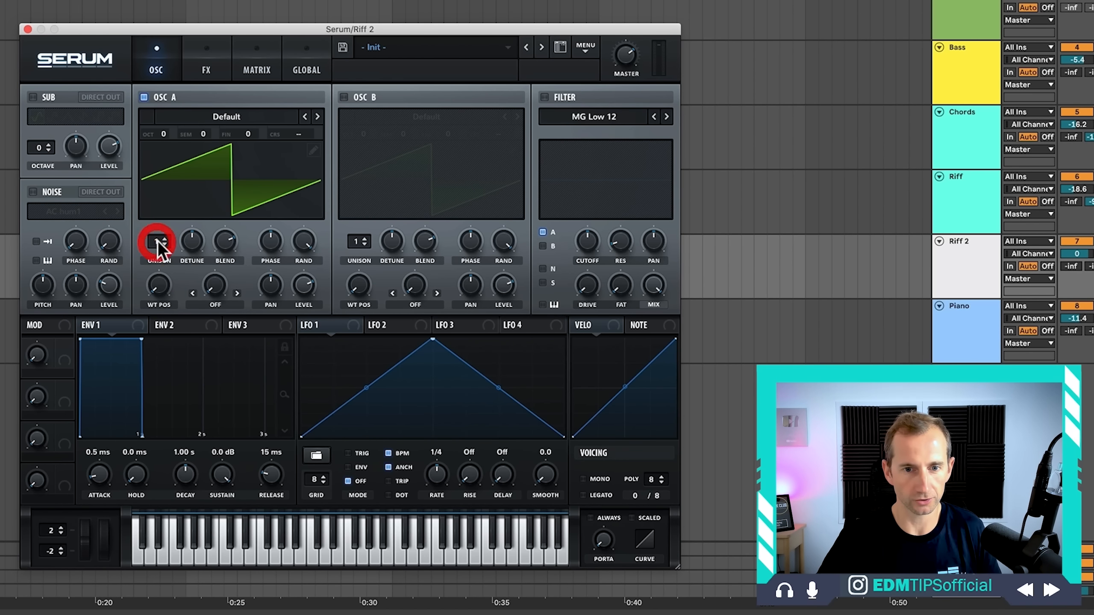
drag(158, 240, 164, 201)
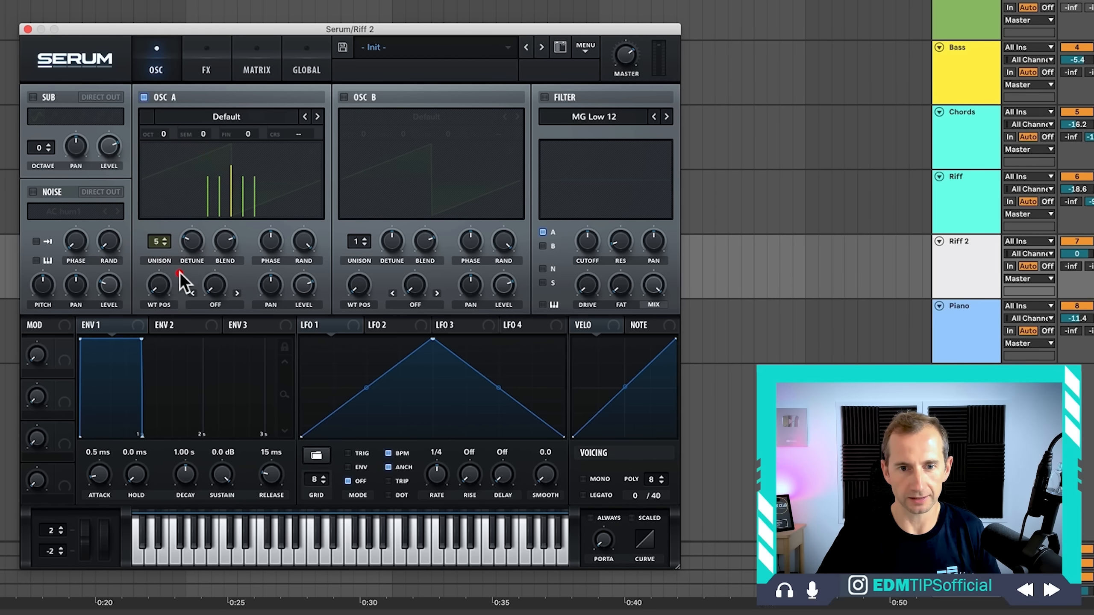
drag(154, 240, 158, 234)
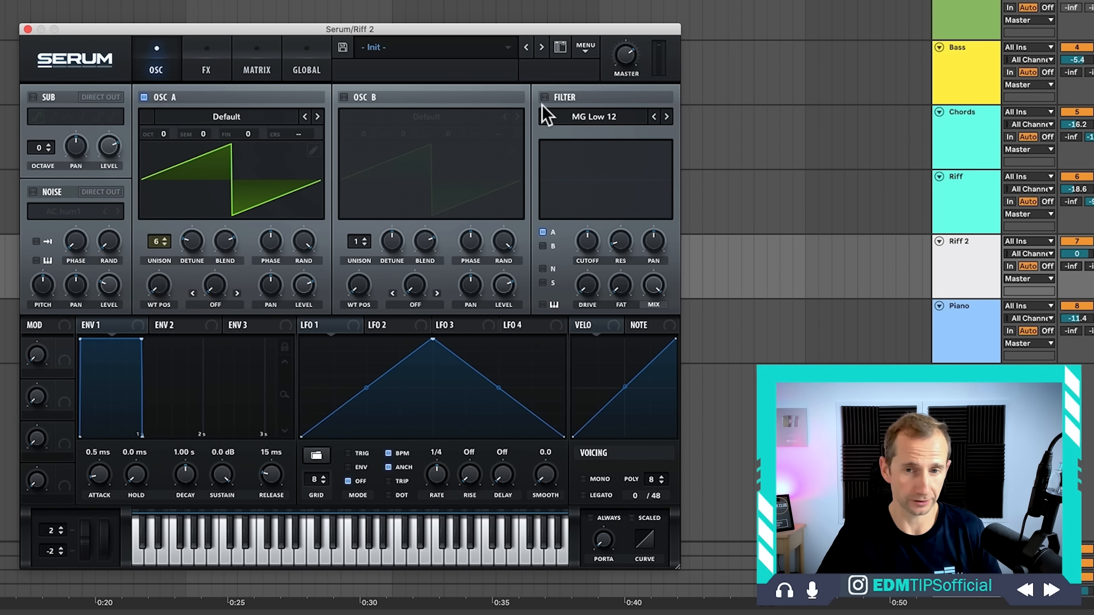
Step: Set Serum's envelope 1 release to 1.52 s and the Riff 2 track volume to -6.3 dB, closing the synth window
drag(265, 468, 281, 435)
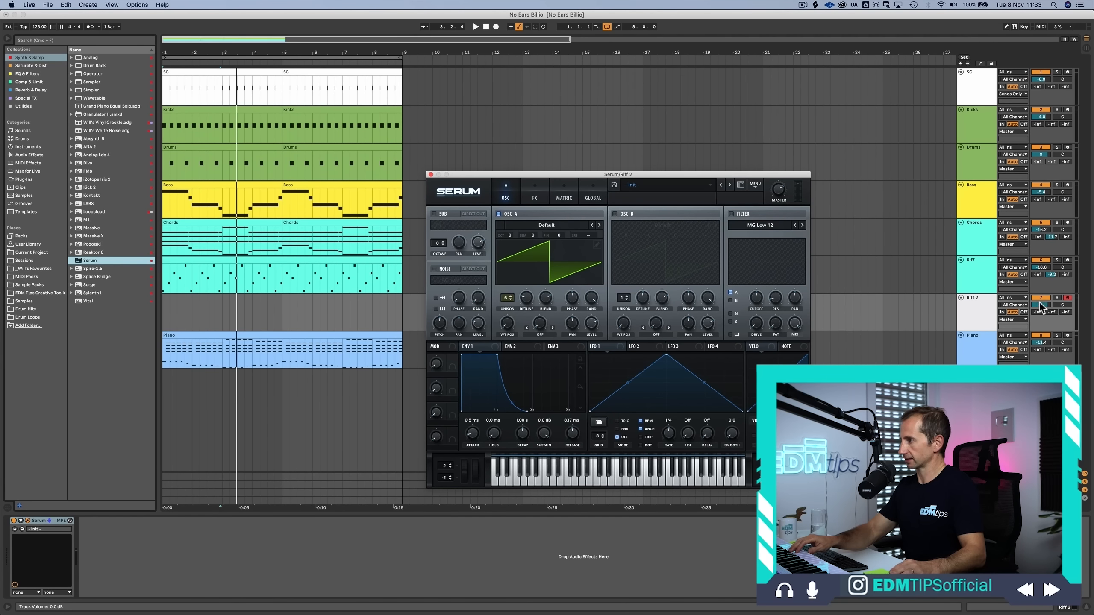
drag(1039, 306, 1039, 311)
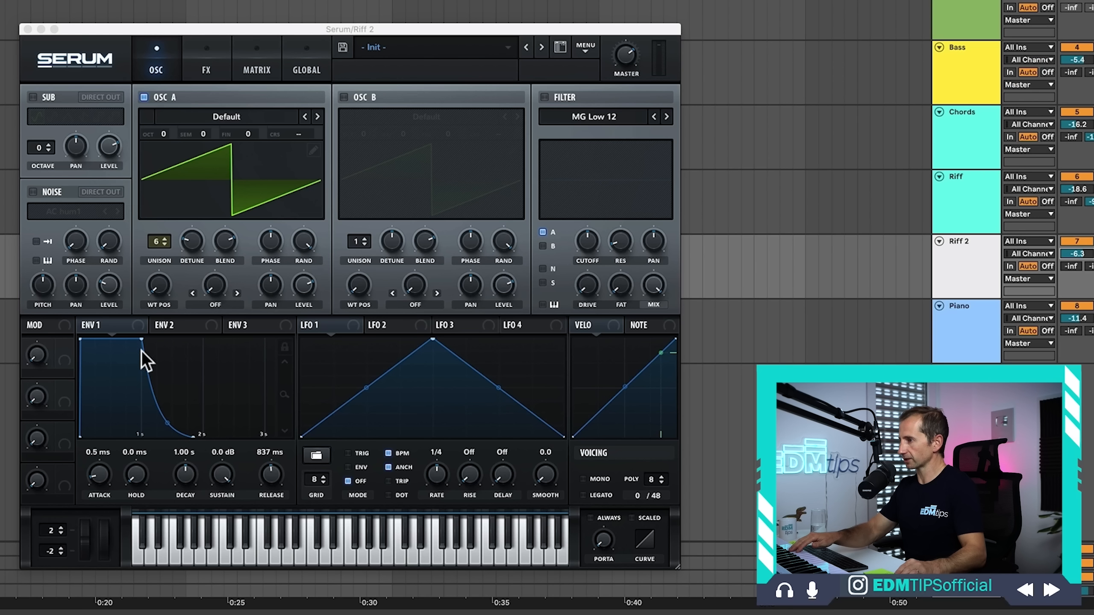
drag(277, 480, 279, 477)
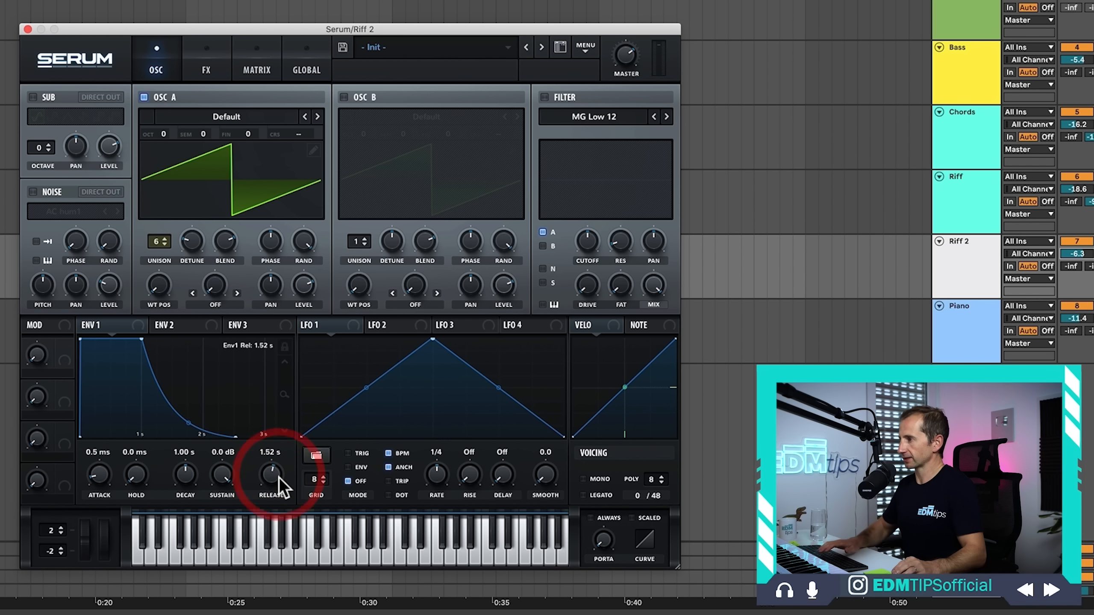
click(28, 29)
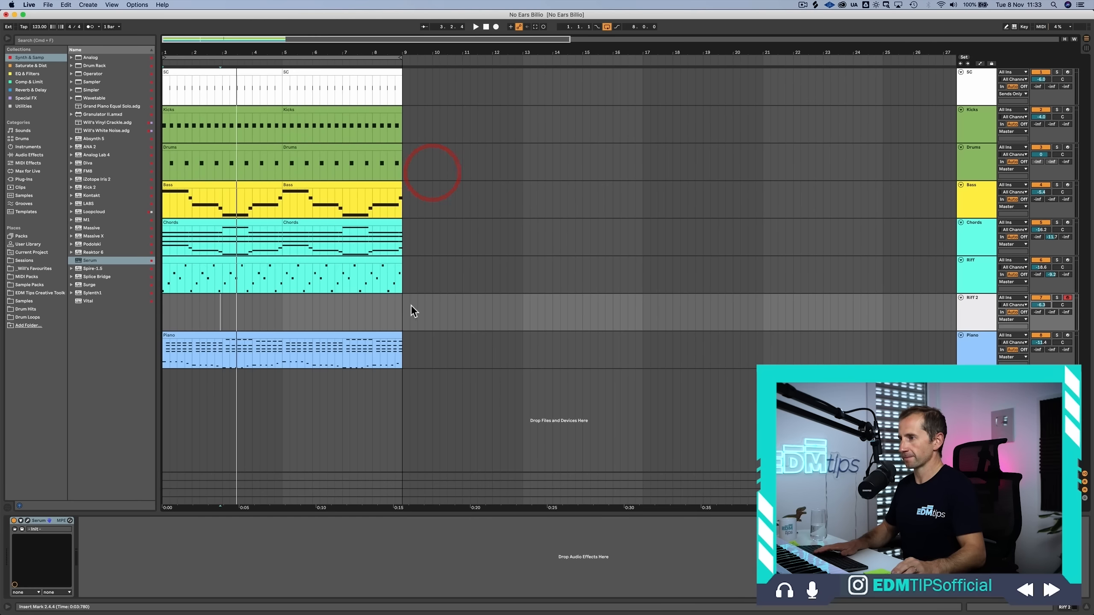
Step: Create an empty eight-bar MIDI clip on the Riff 2 track, spanning bars 1 to 8
drag(402, 309, 186, 300)
click(153, 301)
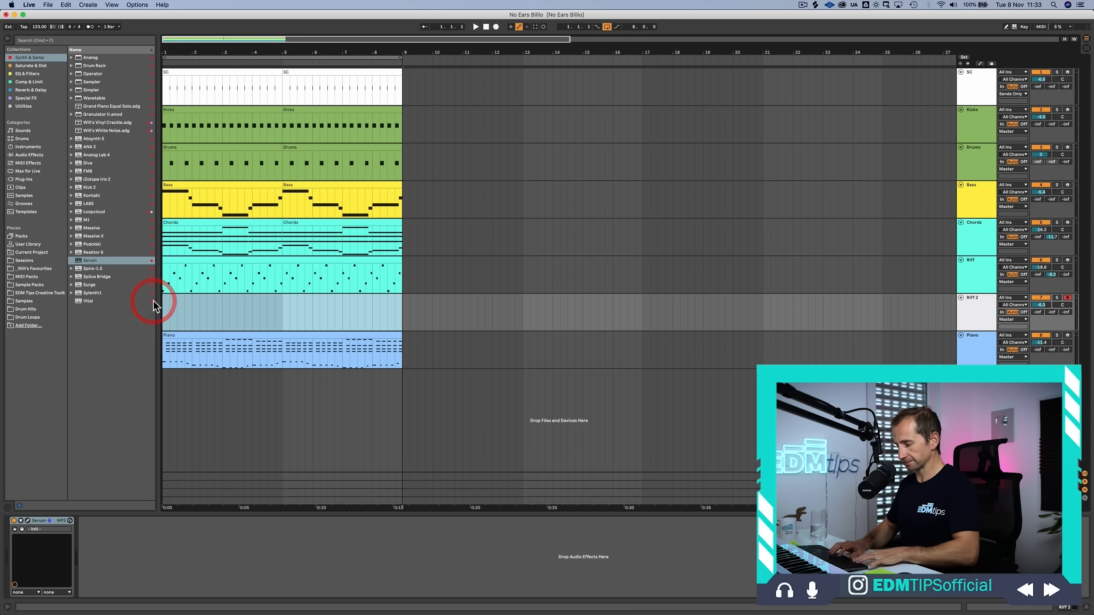
key(super+shift+m)
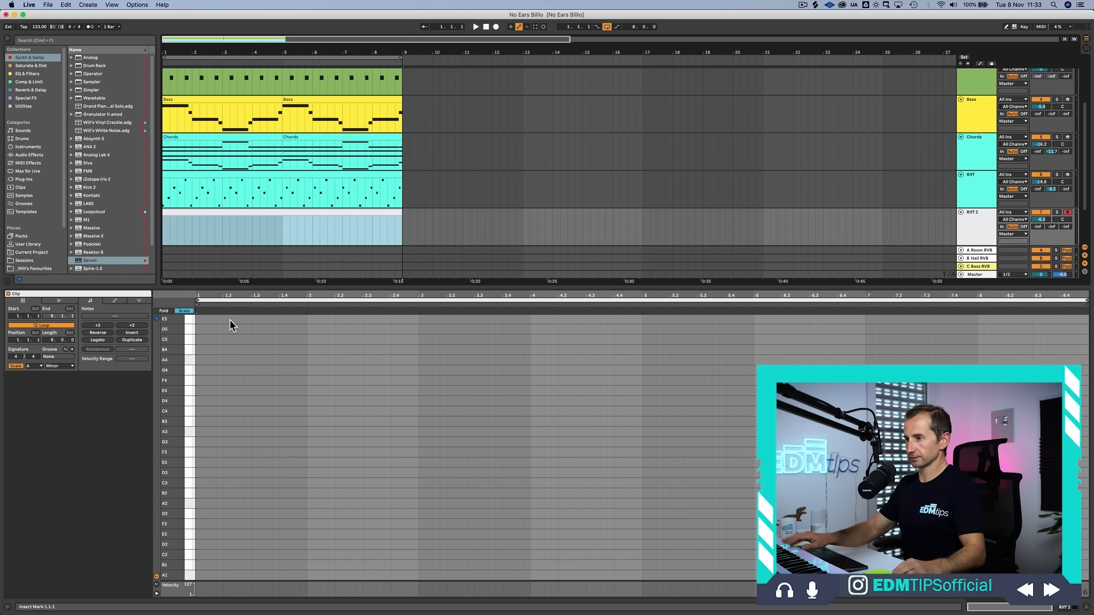
Step: Enter six consecutive descending sixteenth notes from the clip's start: C5, B4, A4, G4, F4 and E4
scroll(231, 383, up, 1)
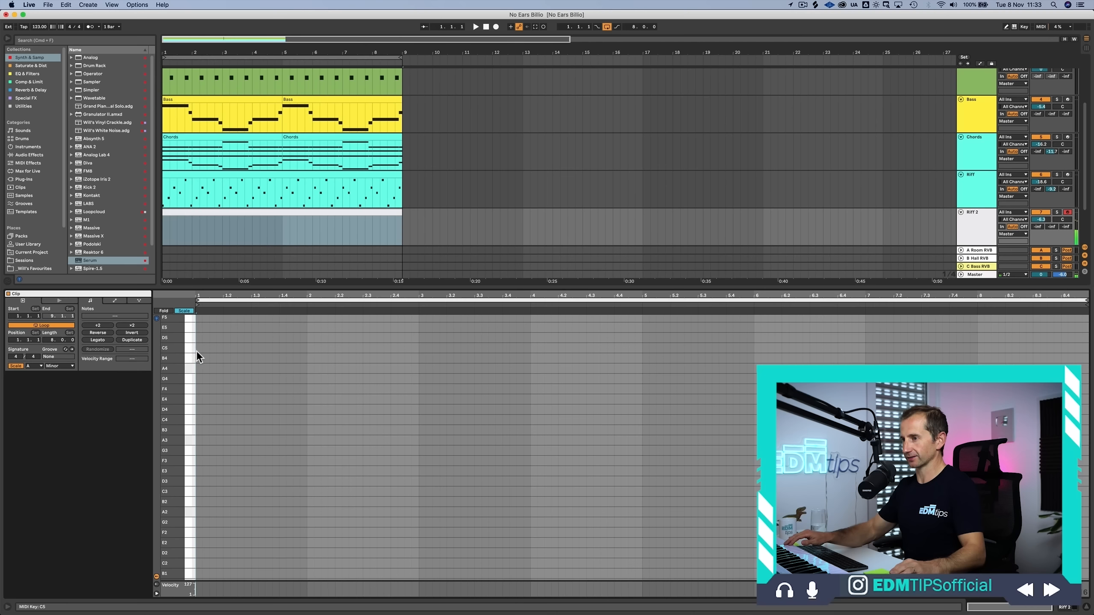
double_click(198, 348)
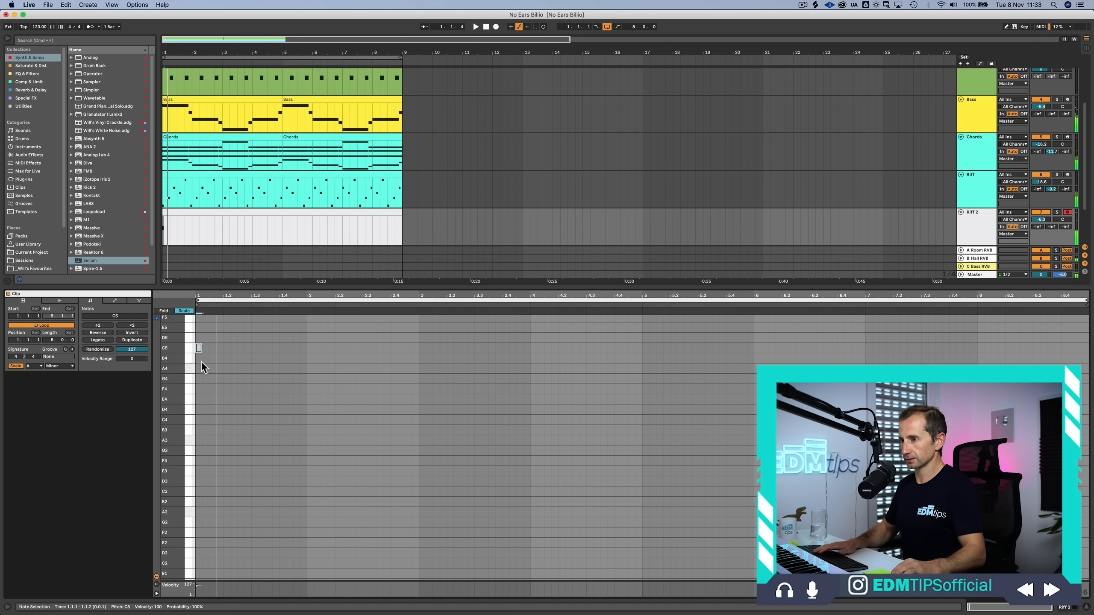
double_click(206, 360)
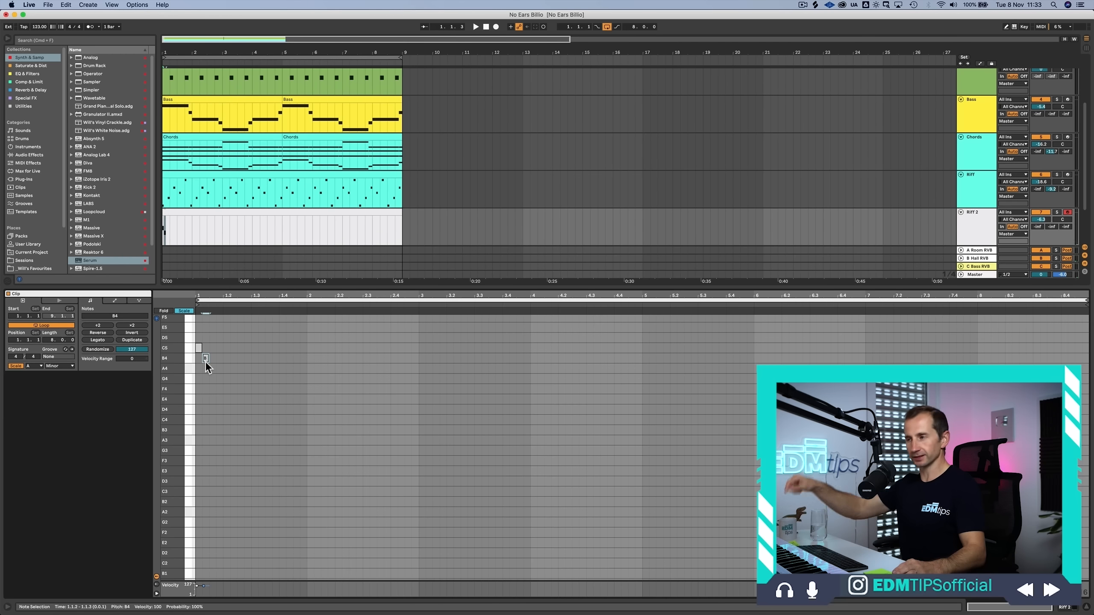
double_click(213, 369)
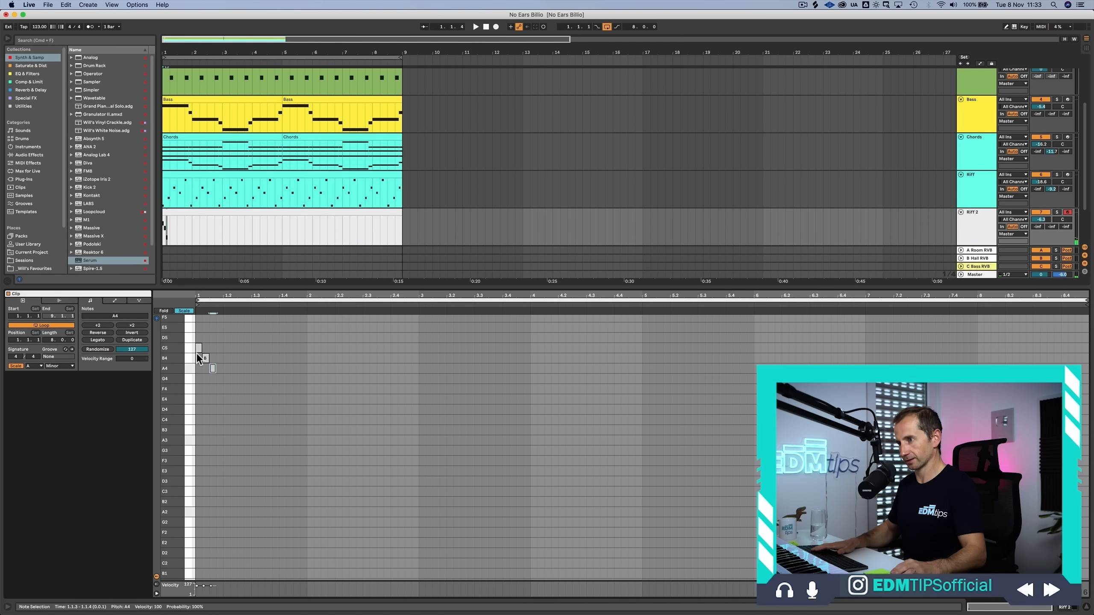
key(space)
double_click(220, 379)
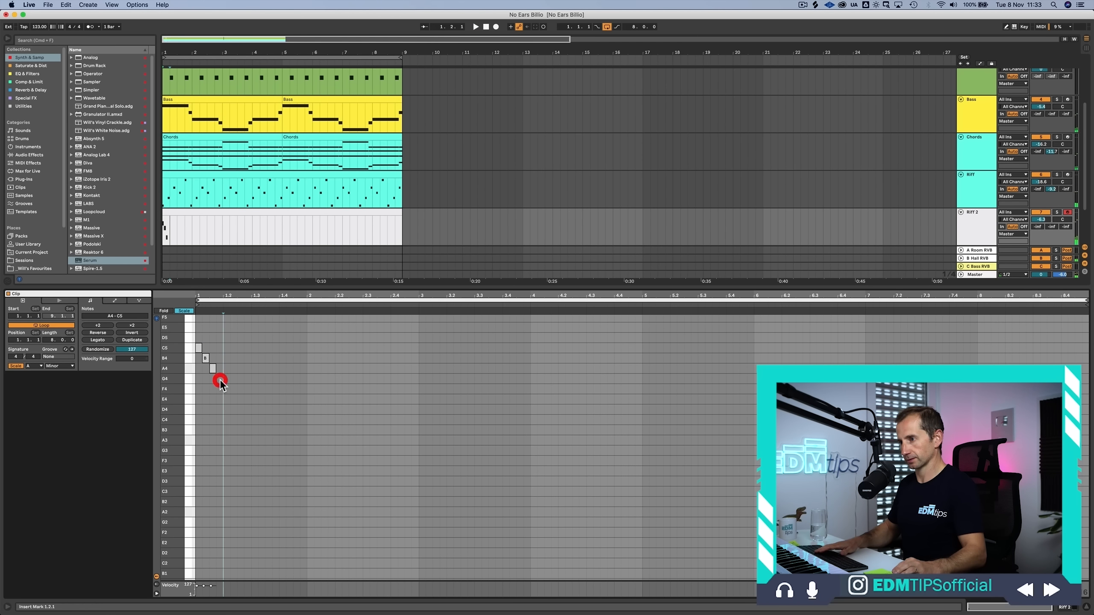
double_click(225, 390)
double_click(233, 399)
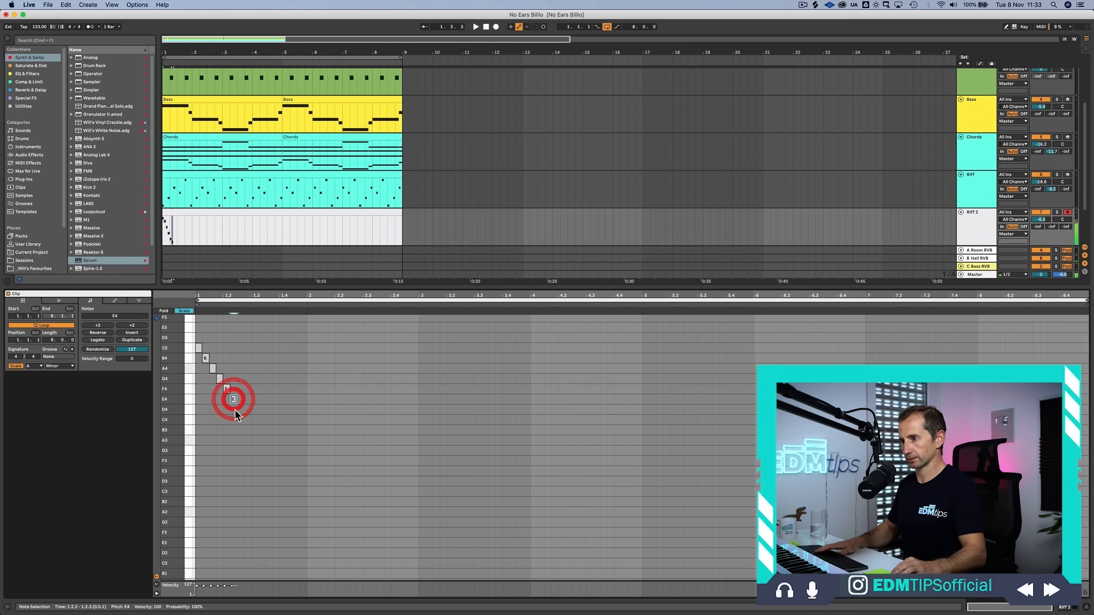
click(244, 410)
double_click(240, 410)
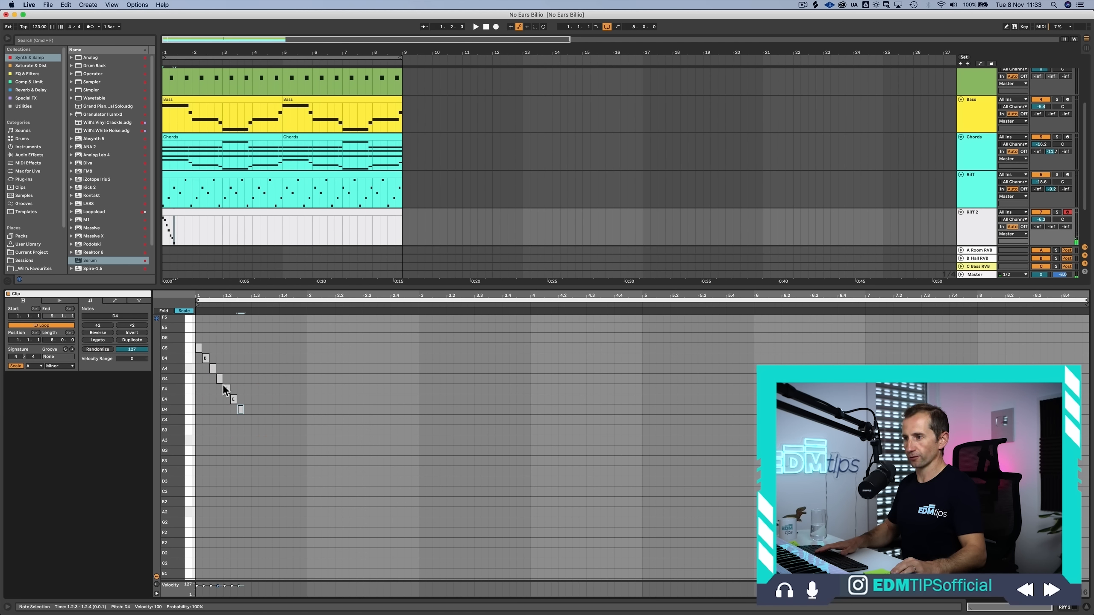
shift+click(245, 420)
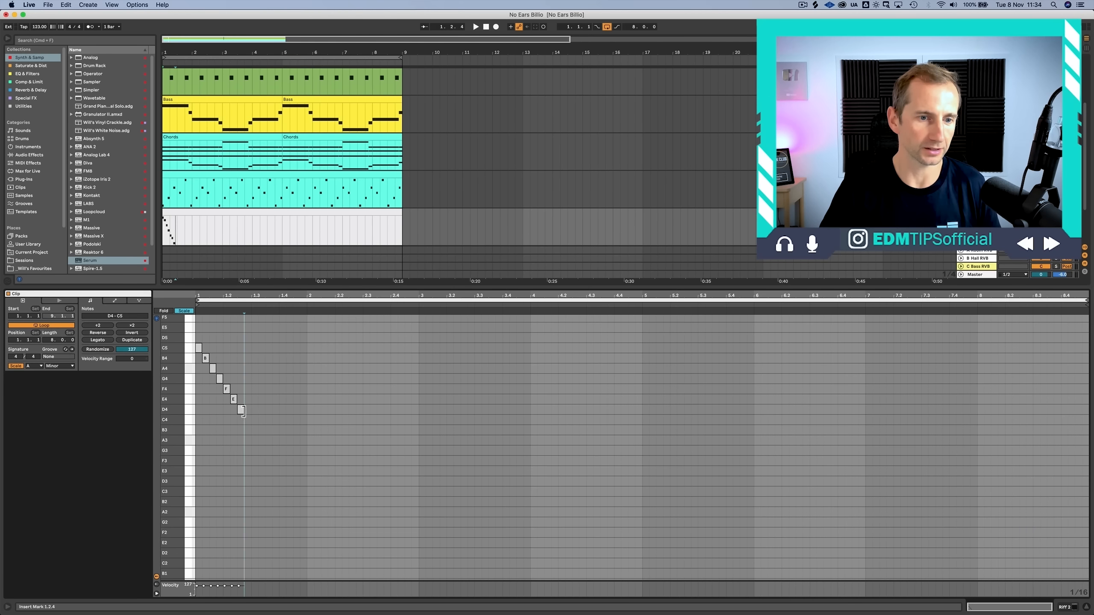
key(Delete)
Step: Duplicate the six-note descending run back to back until it fills the eight-bar Riff 2 clip
drag(236, 418, 196, 330)
key(super+d)
key(super+d)
key(super+d)
key(super+d)
key(super+d)
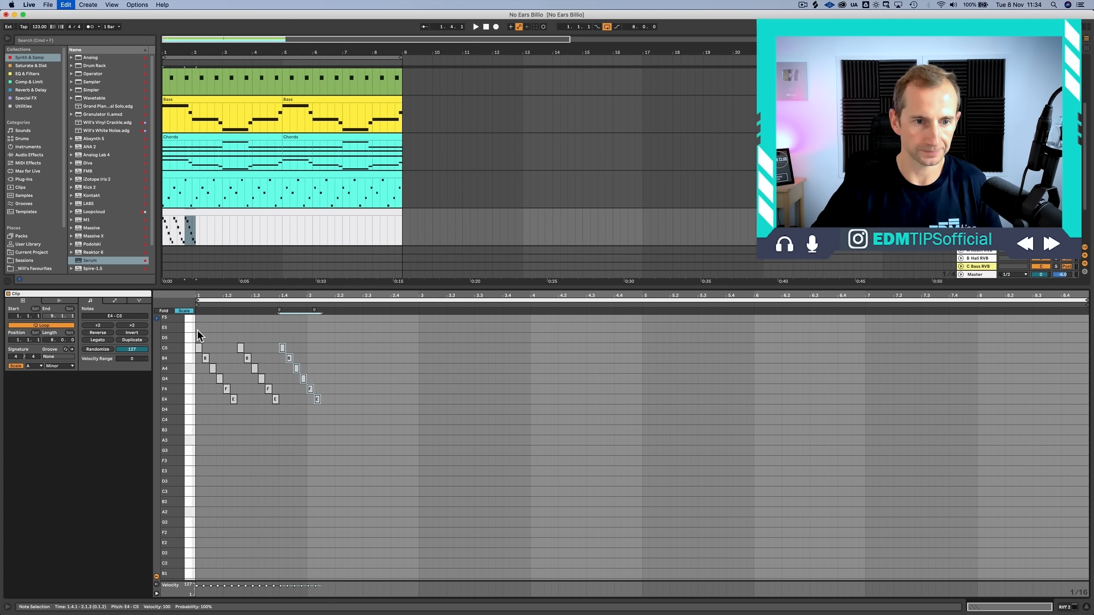
key(super+d)
key(super+d)
key(super+d)
key(super+d)
key(super+d)
key(super+d)
key(super+d)
key(super+d)
key(super+d)
key(super+d)
key(super+d)
key(super+d)
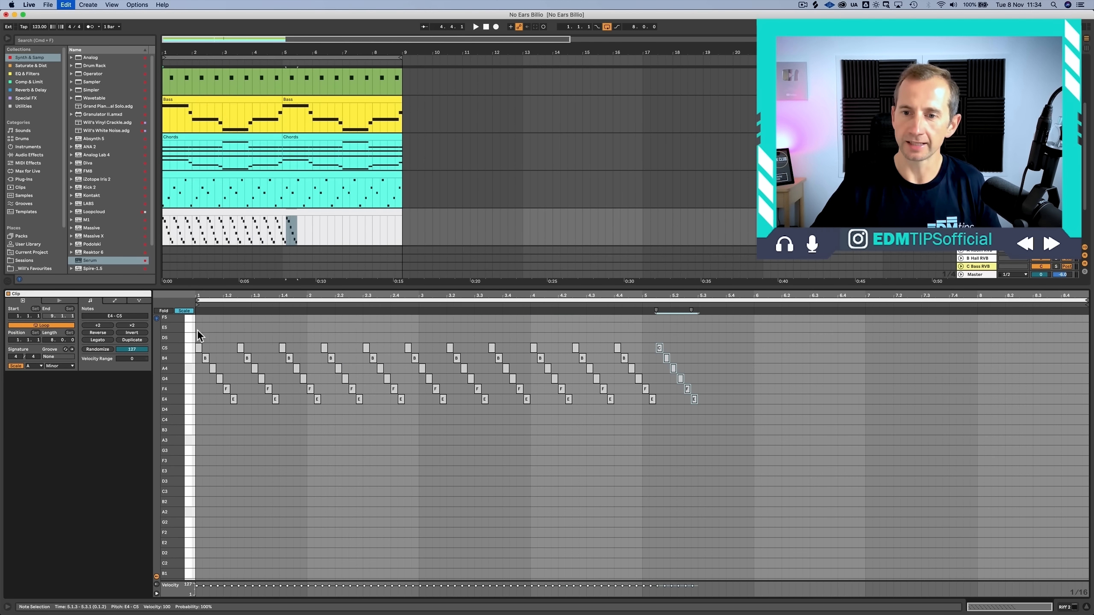
key(super+d)
key(super+d)
key(super+d)
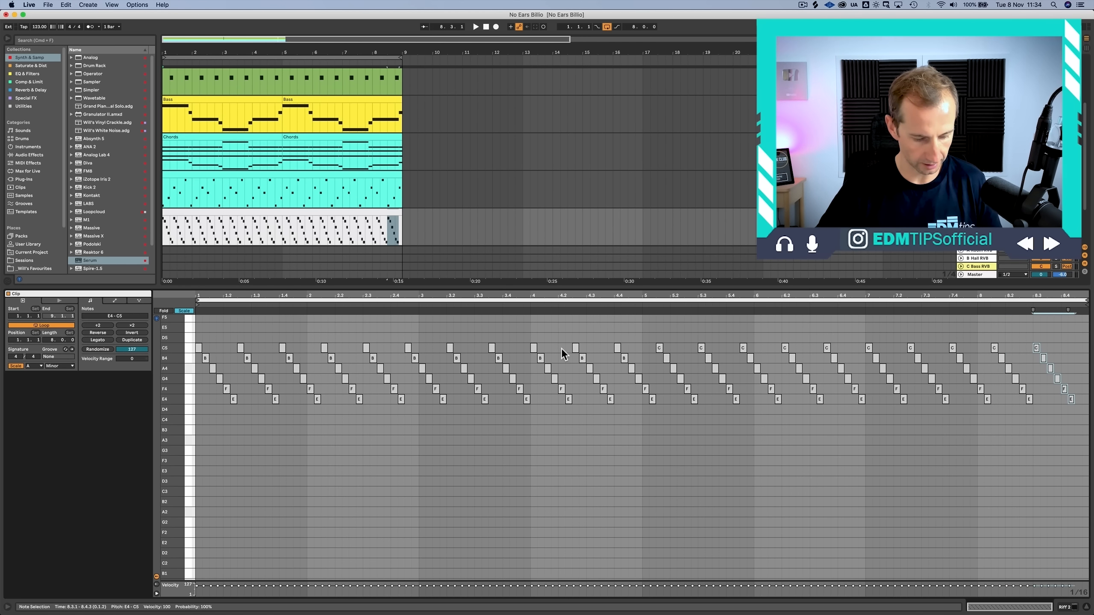
key(super+d)
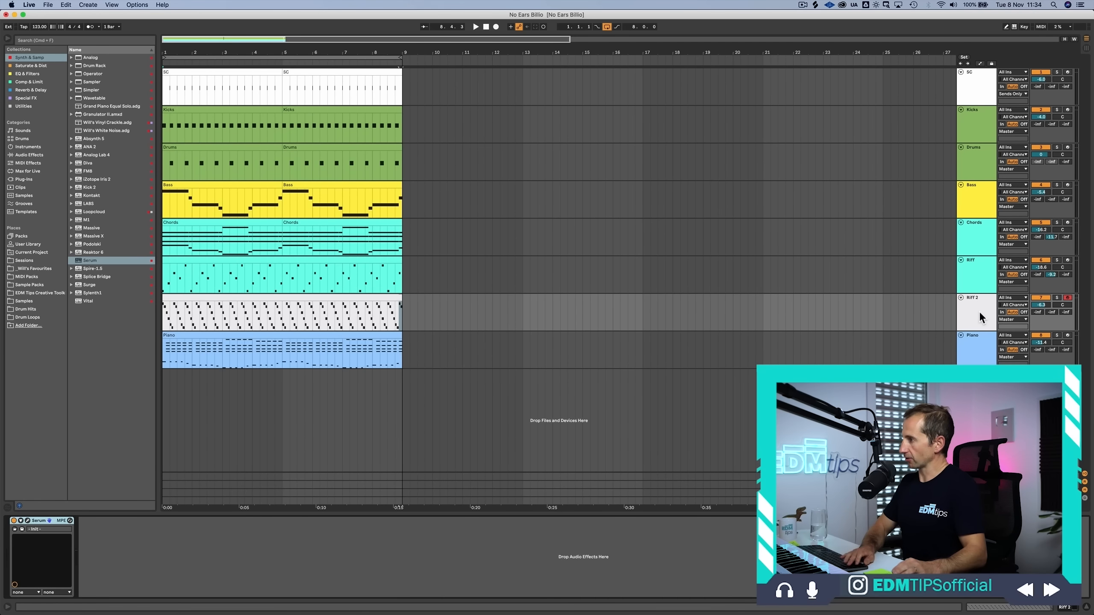
Step: Select the Riff 2 track and show the Reverb & Delay effects collection
click(980, 313)
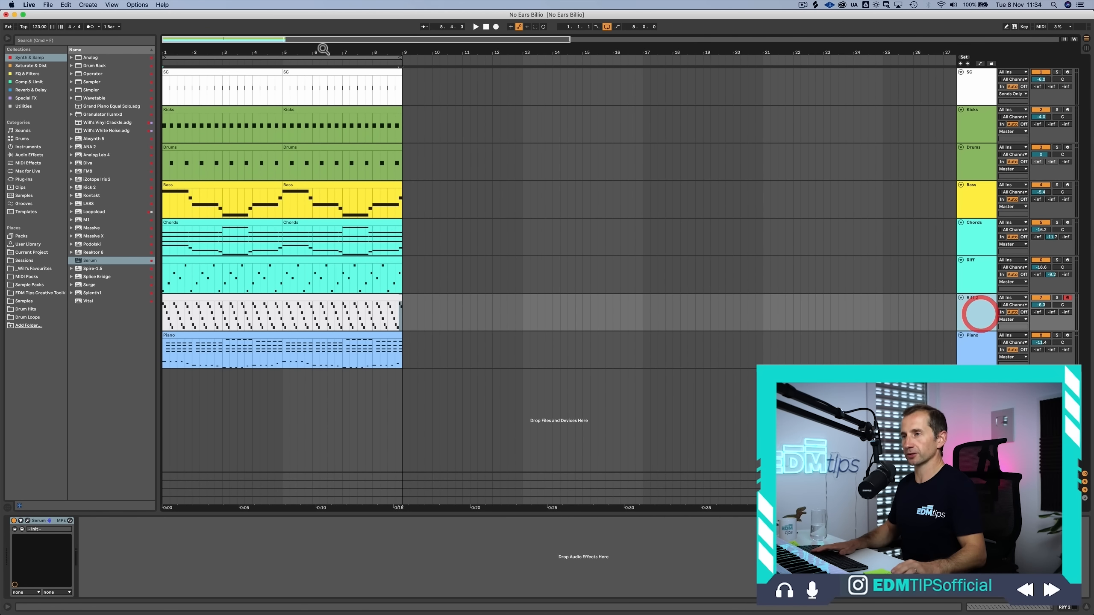
click(36, 91)
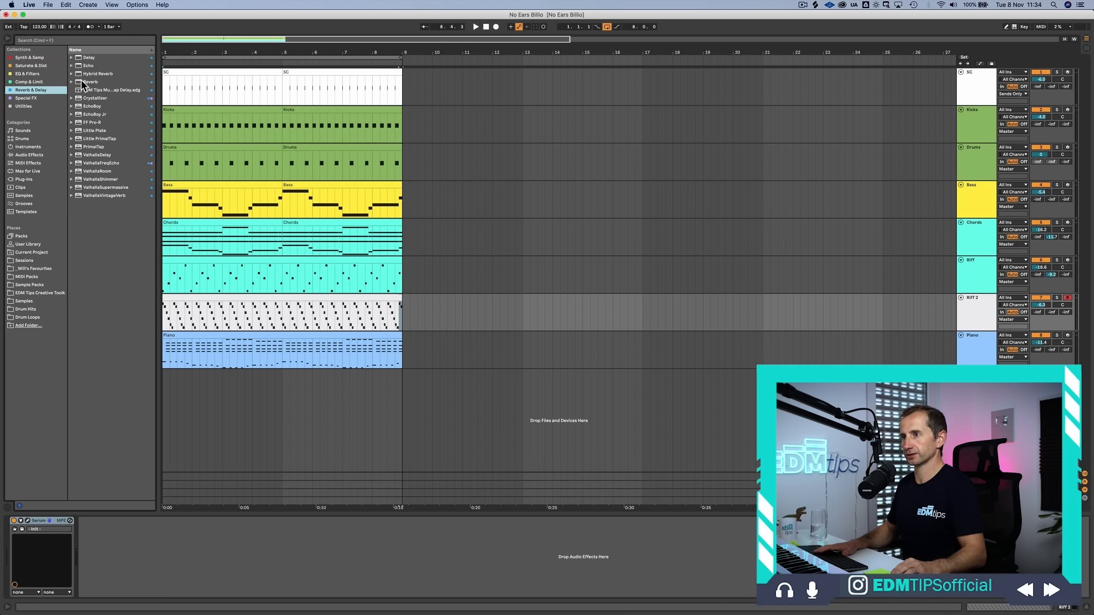
Step: Add a Reverb after Serum on the Riff 2 track and set its decay time to about 2.01 s
drag(83, 84, 111, 550)
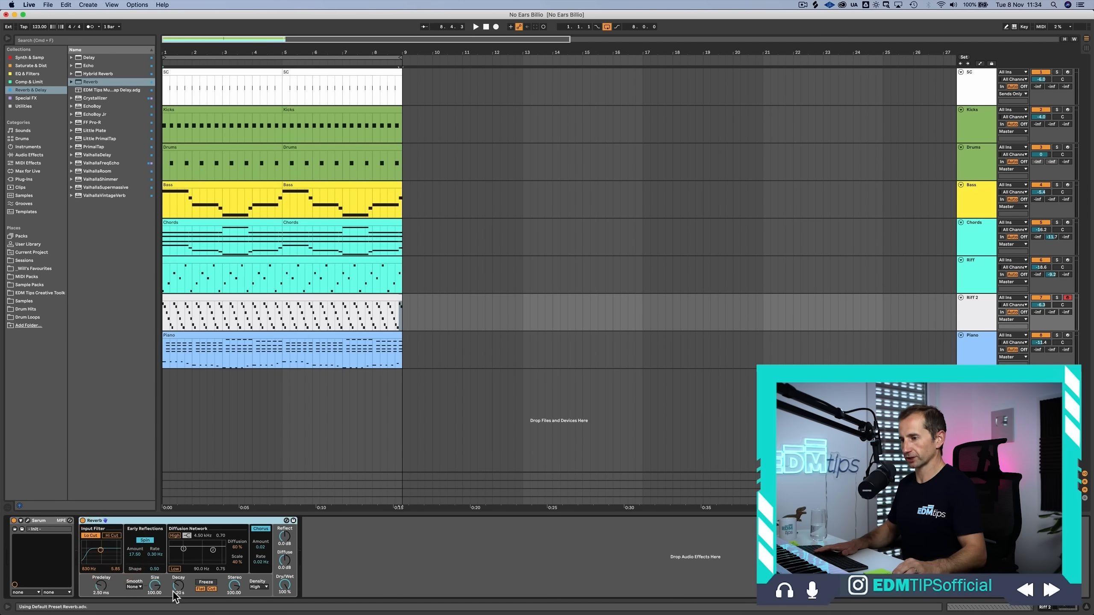
drag(174, 593, 174, 576)
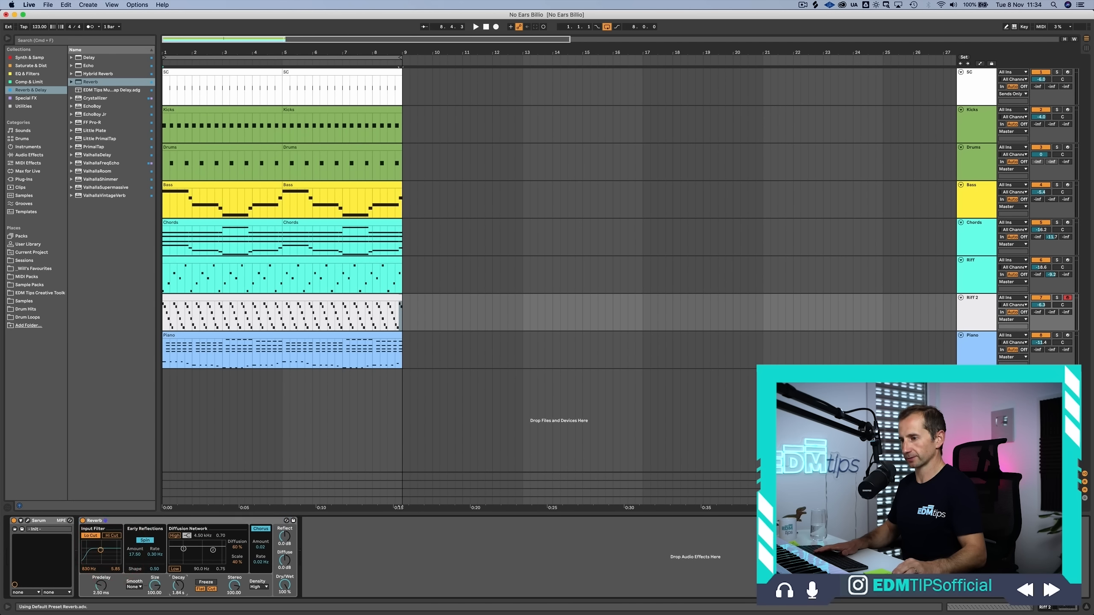
click(290, 588)
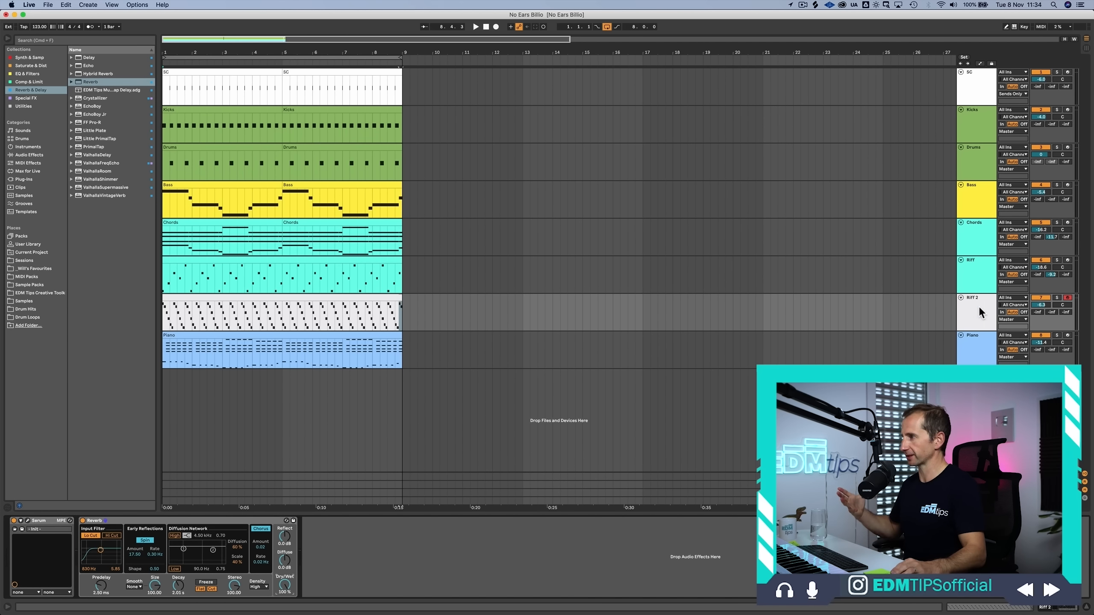
Step: Solo the Riff 2 track and lower its volume to about -18.8 dB in the Session view mixer
click(1057, 297)
click(987, 310)
key(Tab)
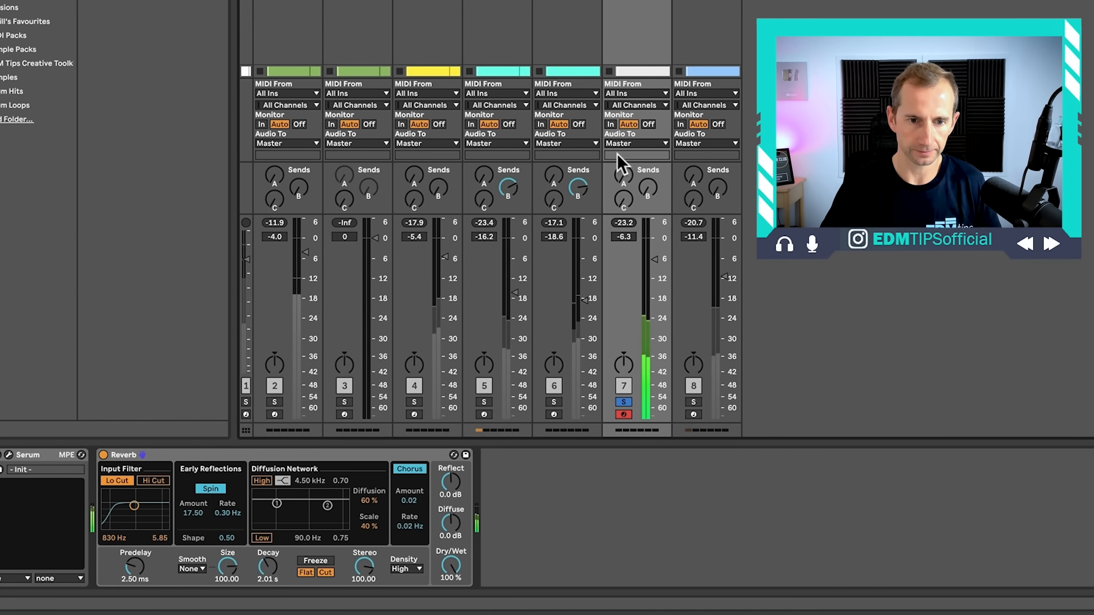
click(641, 224)
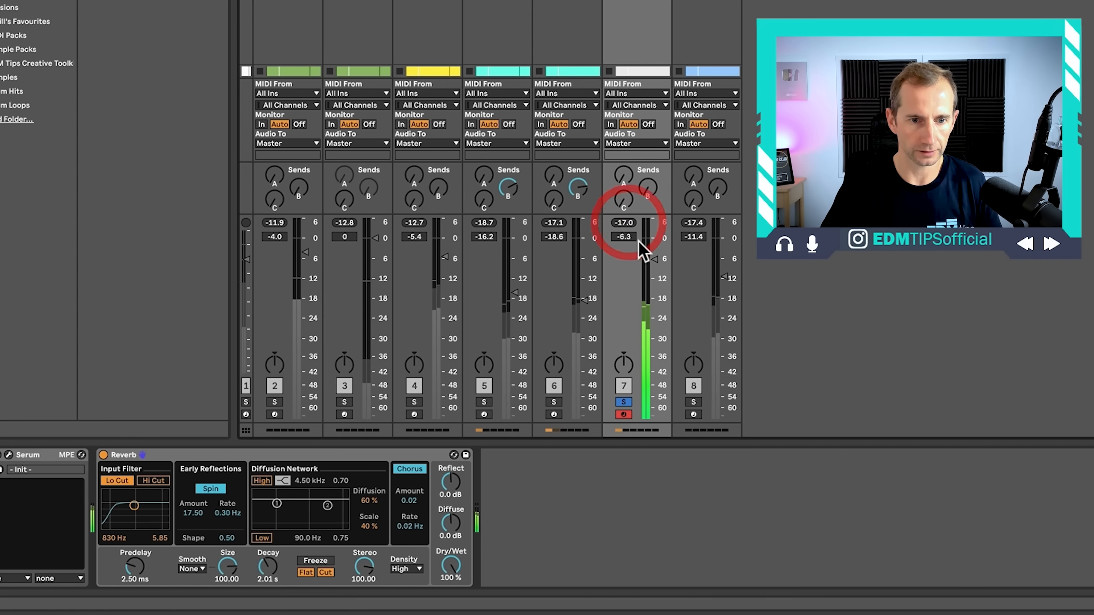
drag(641, 224, 655, 301)
click(622, 222)
click(622, 223)
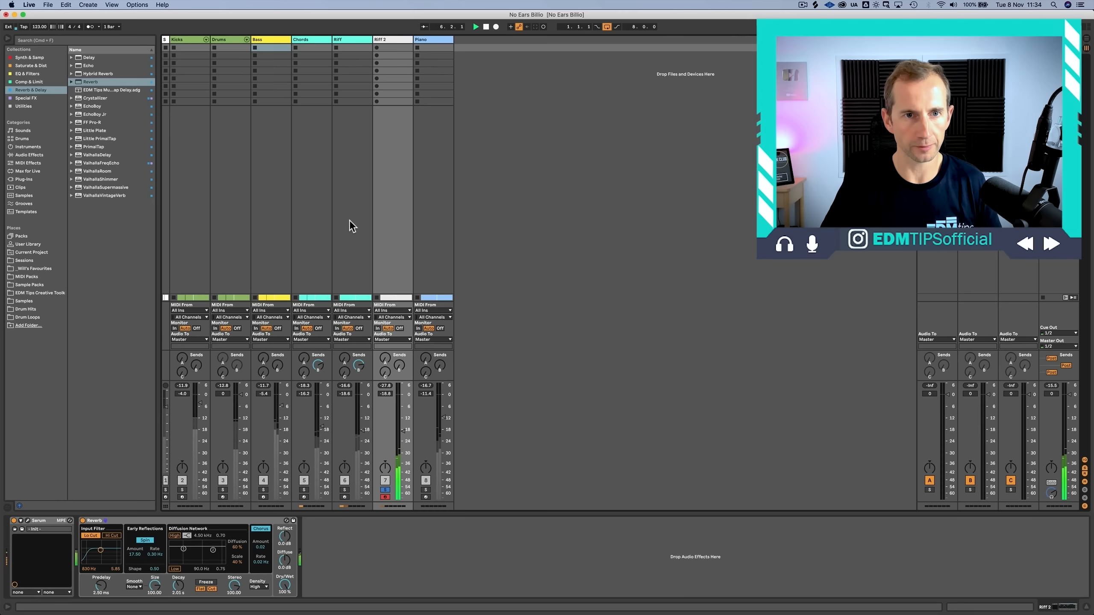
Step: Copy the SC Comp sidechain compressor from the Piano track to the end of Riff 2's device chain and set its ratio to 1.18:1
click(429, 47)
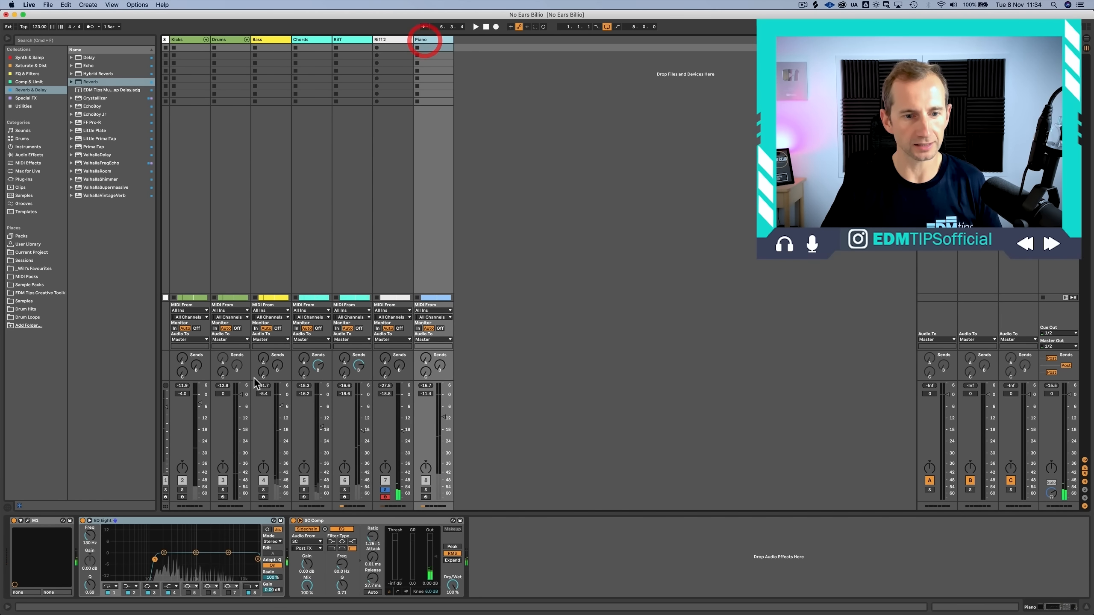
click(347, 528)
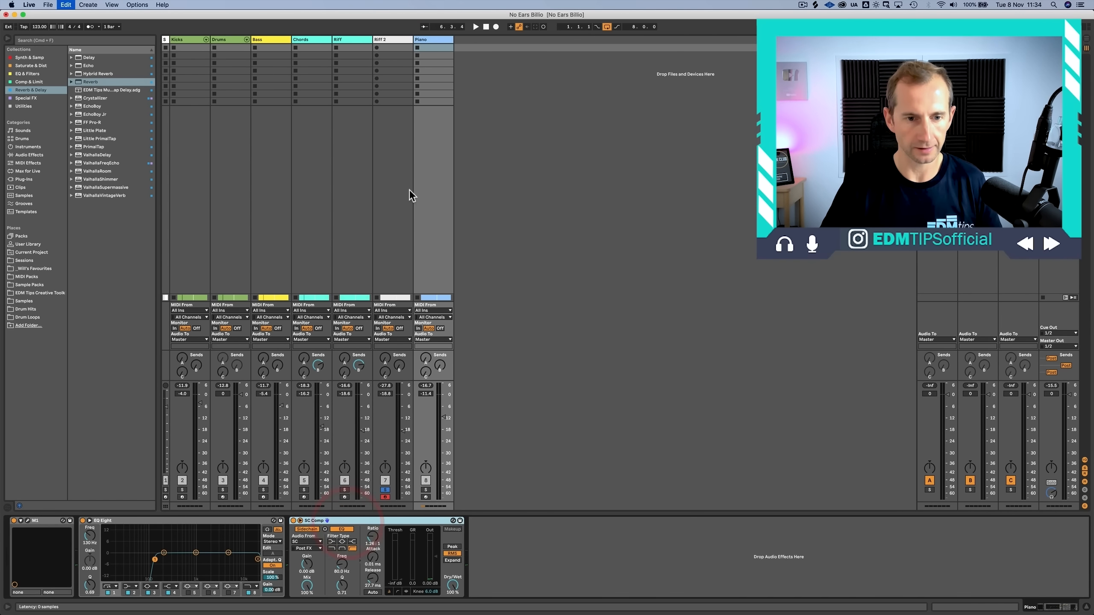
click(384, 38)
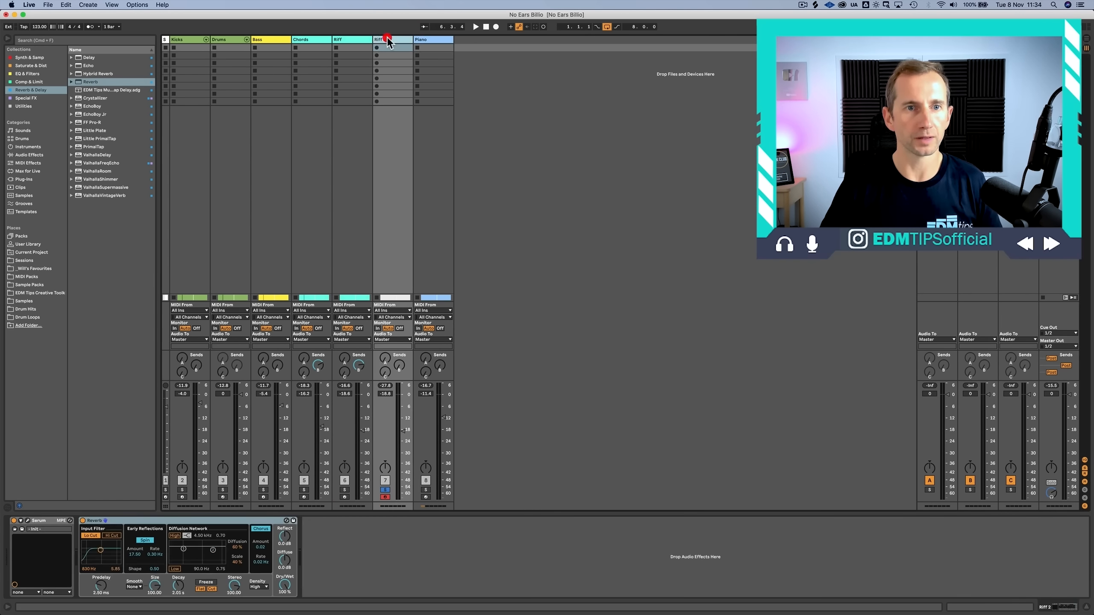
click(325, 544)
key(super+v)
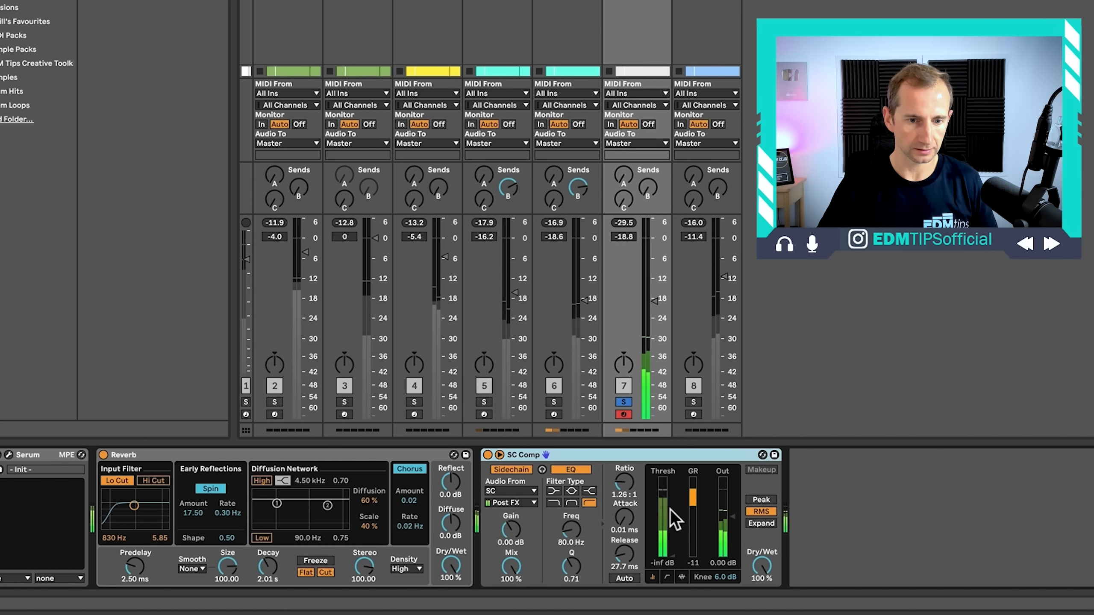
click(622, 492)
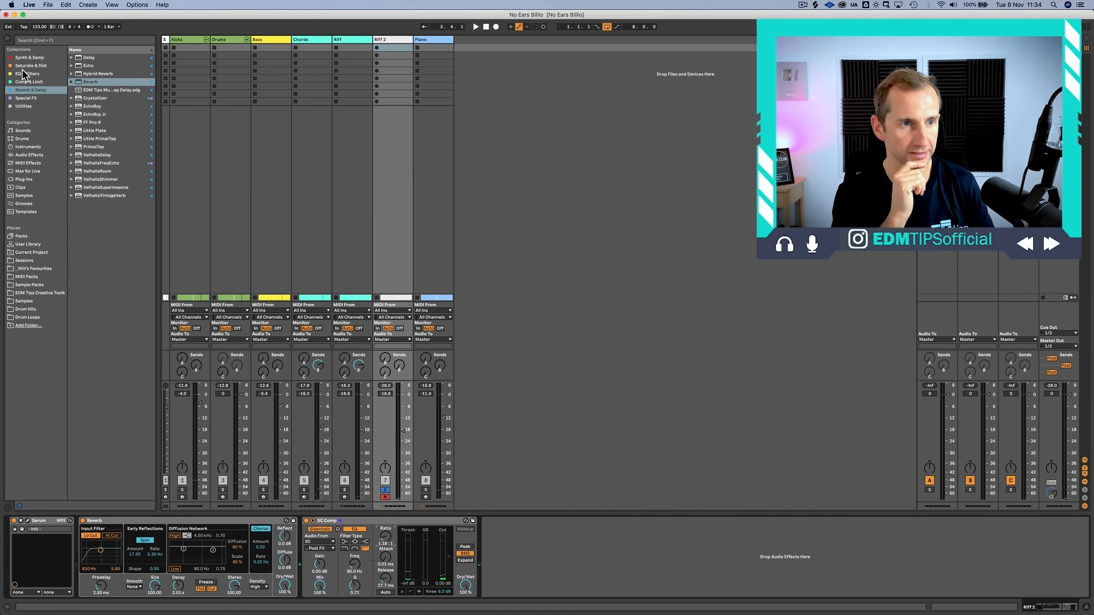
Step: Find Crystallizer among the Special FX plug-ins and insert it between Reverb and SC Comp on the Riff 2 track
click(27, 179)
double_click(72, 58)
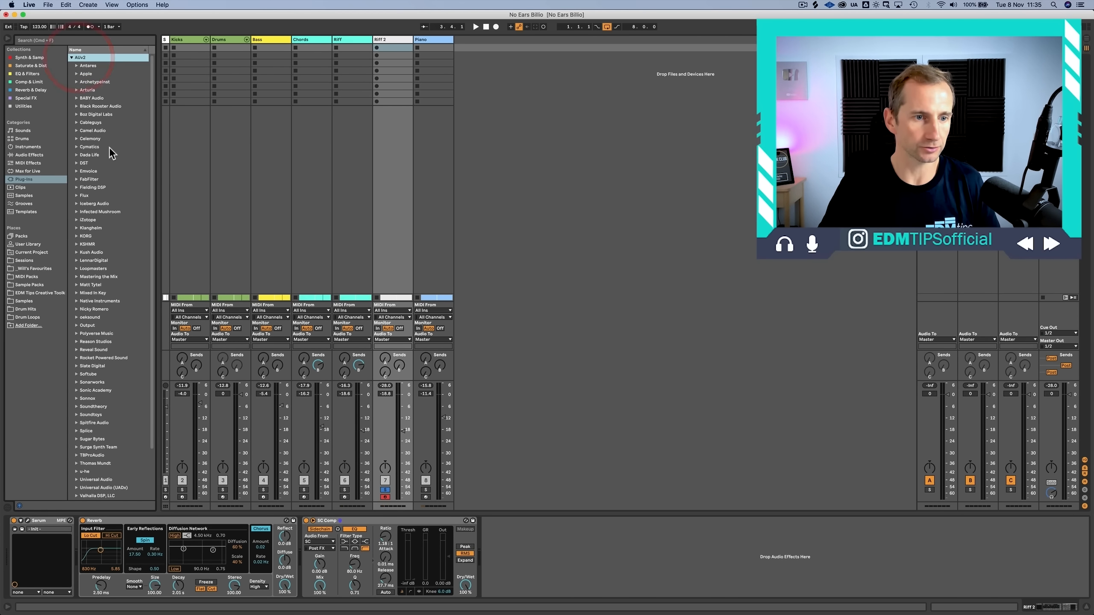
click(25, 98)
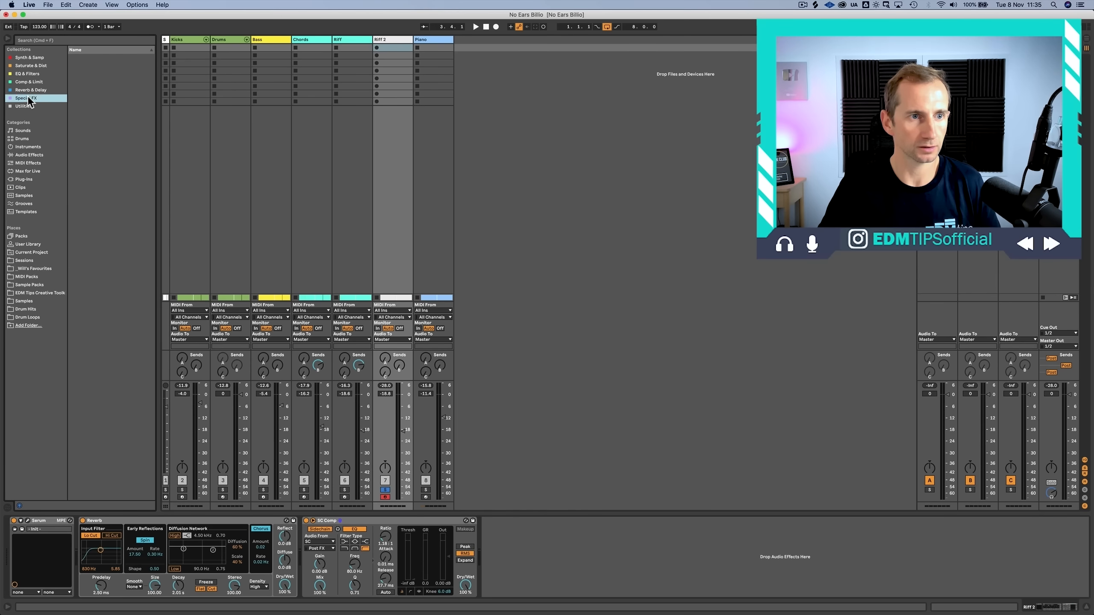
click(91, 123)
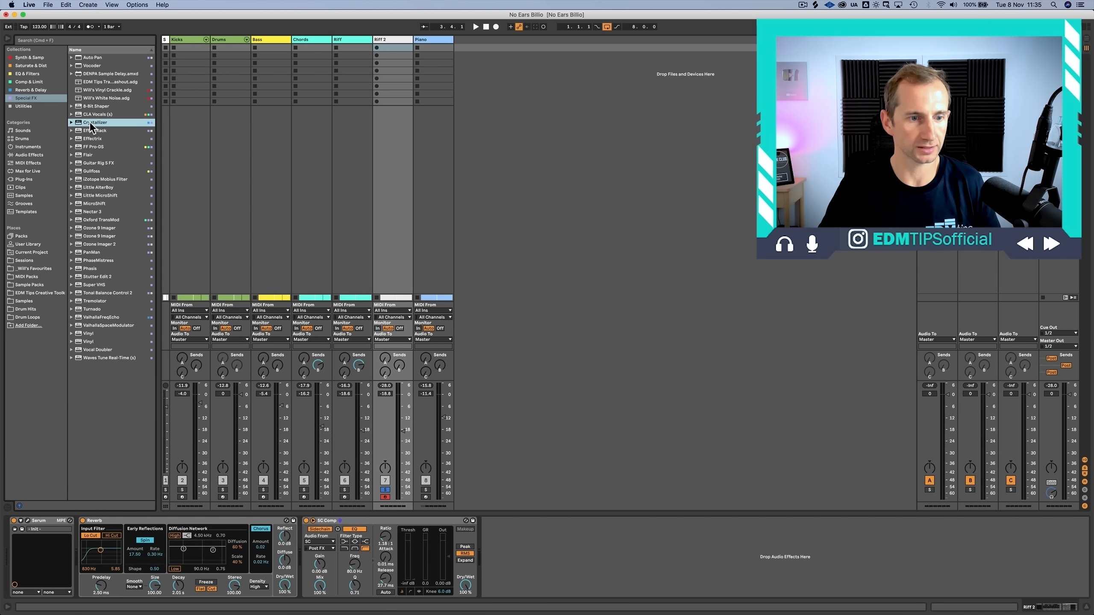
drag(91, 123, 208, 307)
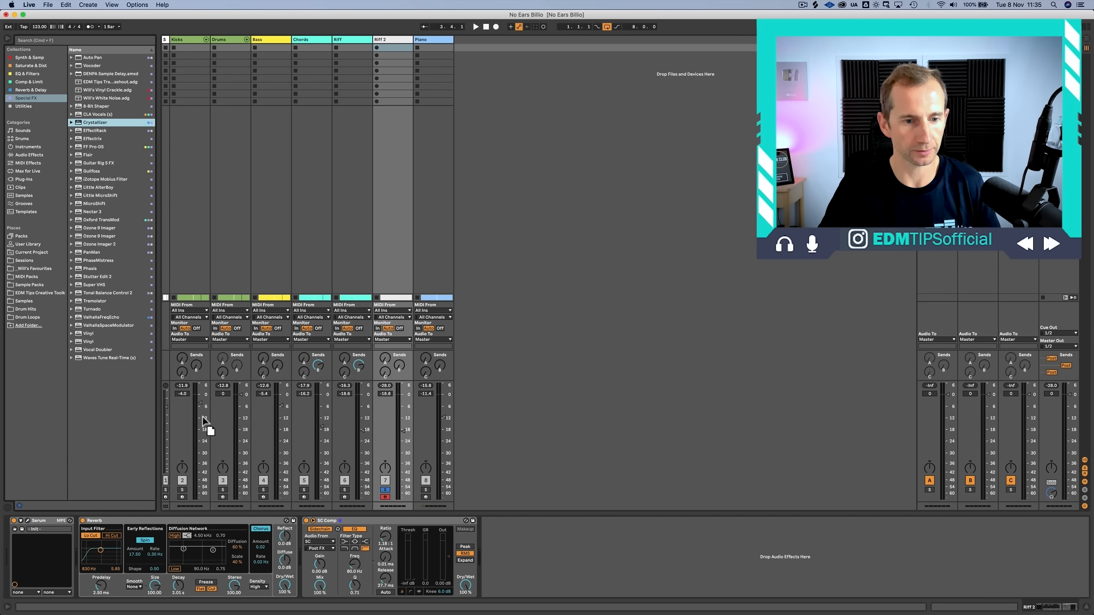
drag(280, 512, 296, 546)
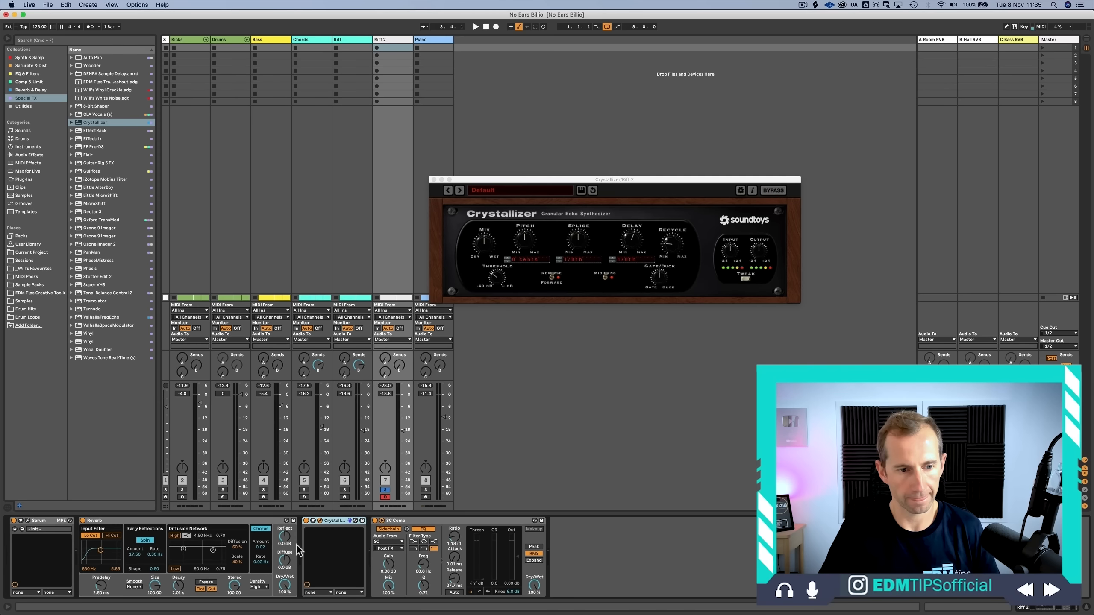
Step: Load the Accordion Crystals preset in Crystallizer, close the plug-in window and play the soloed riff
click(460, 191)
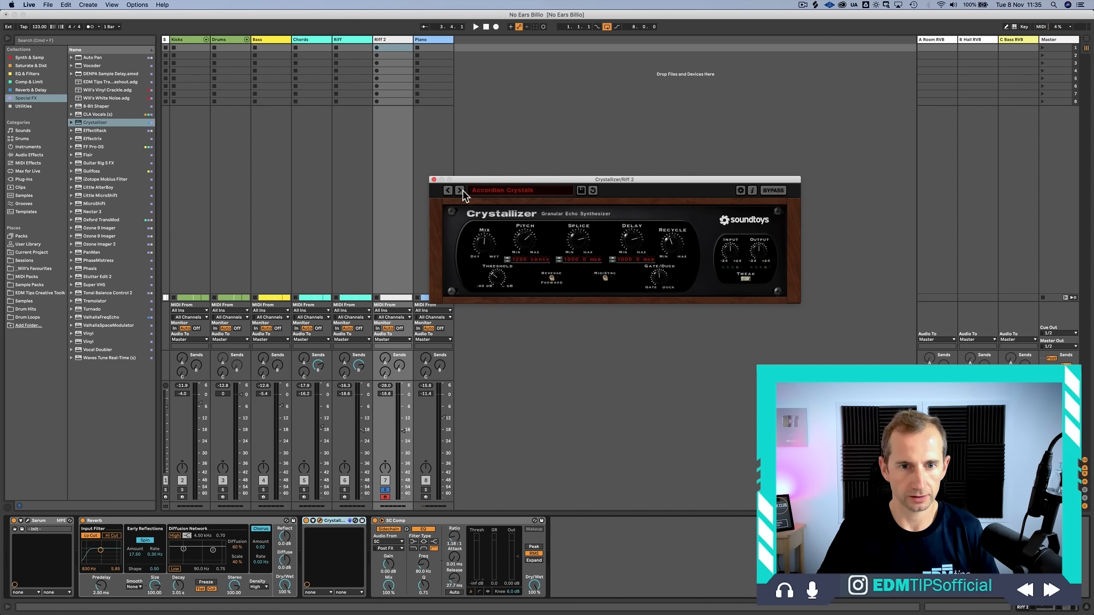
click(433, 180)
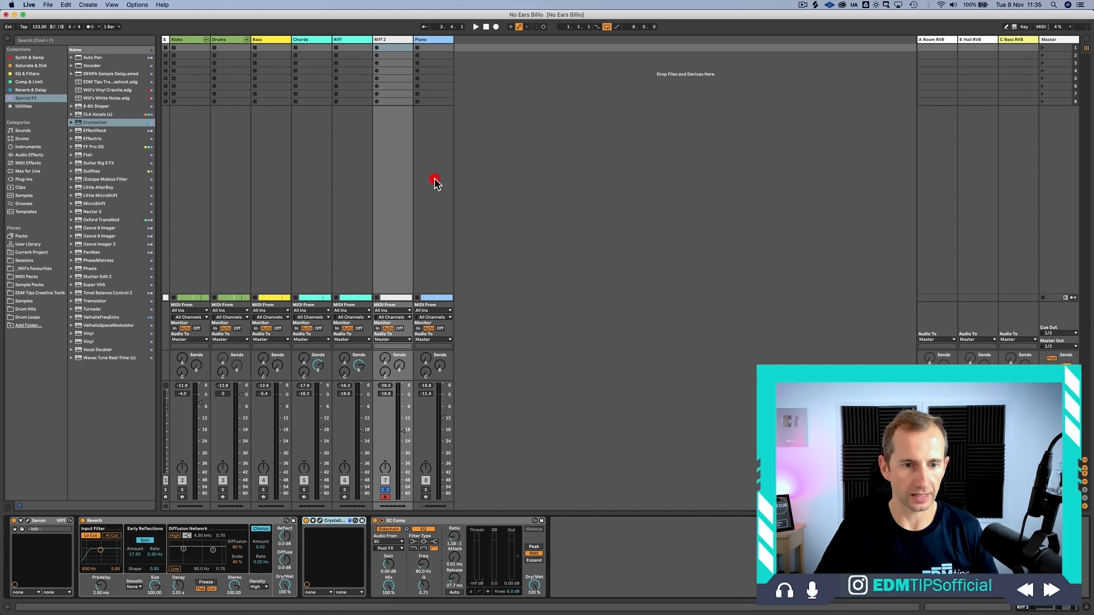
key(space)
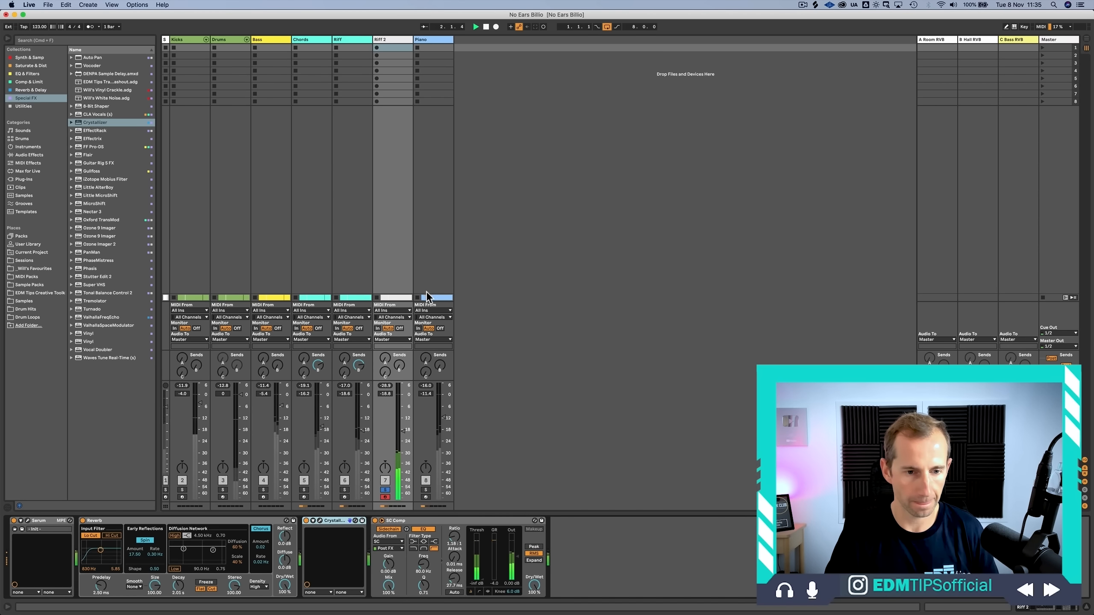
Step: Recolour the Riff 2 track and its clip turquoise in the Arrangement view to match the Riff track, and save the set
key(Tab)
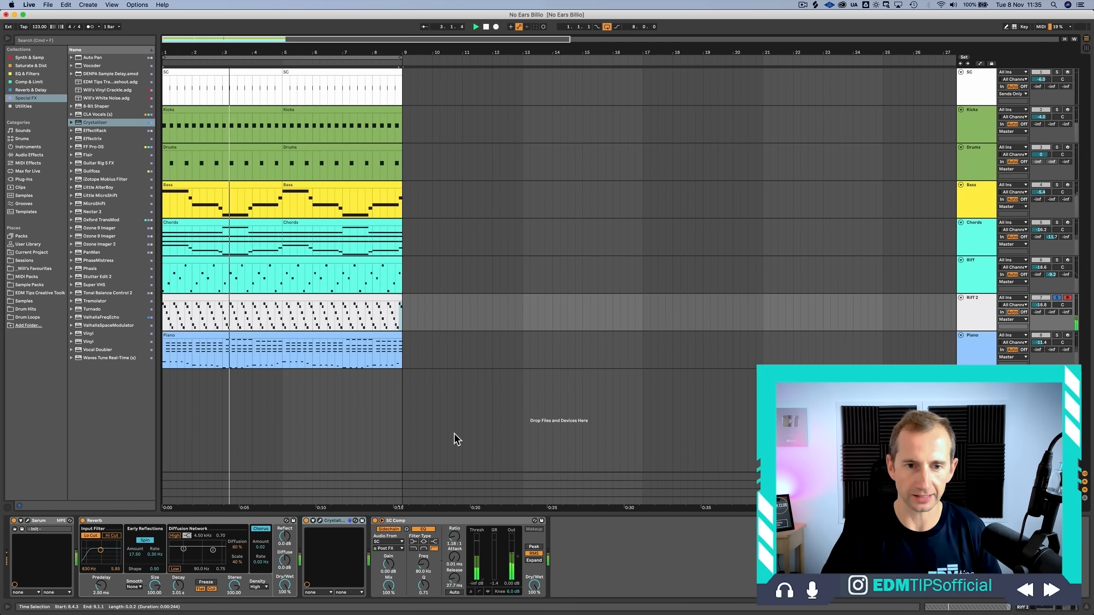
right_click(973, 319)
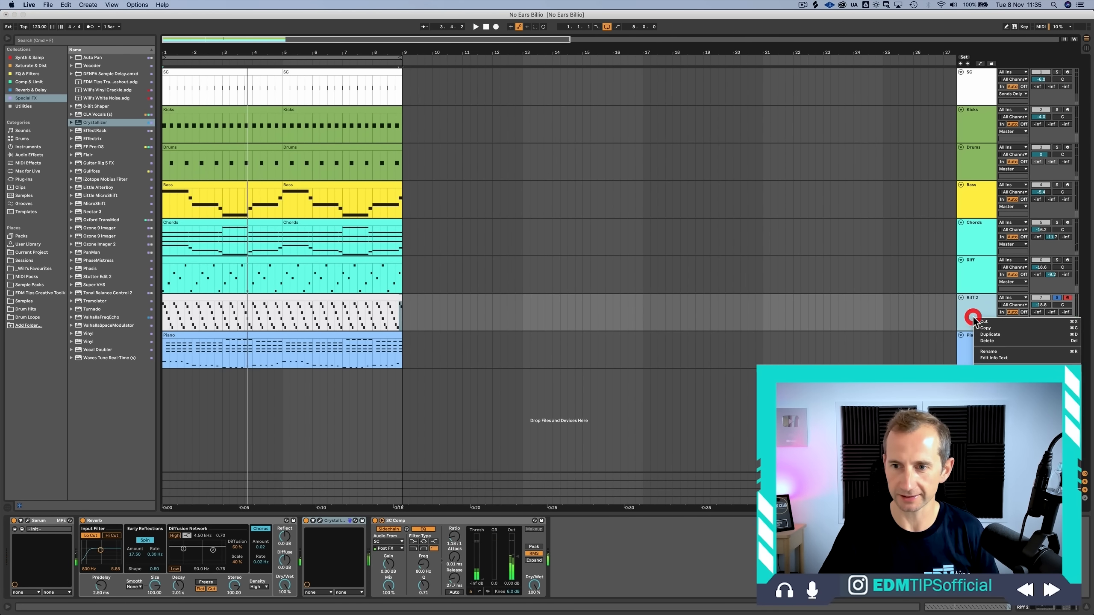
key(Escape)
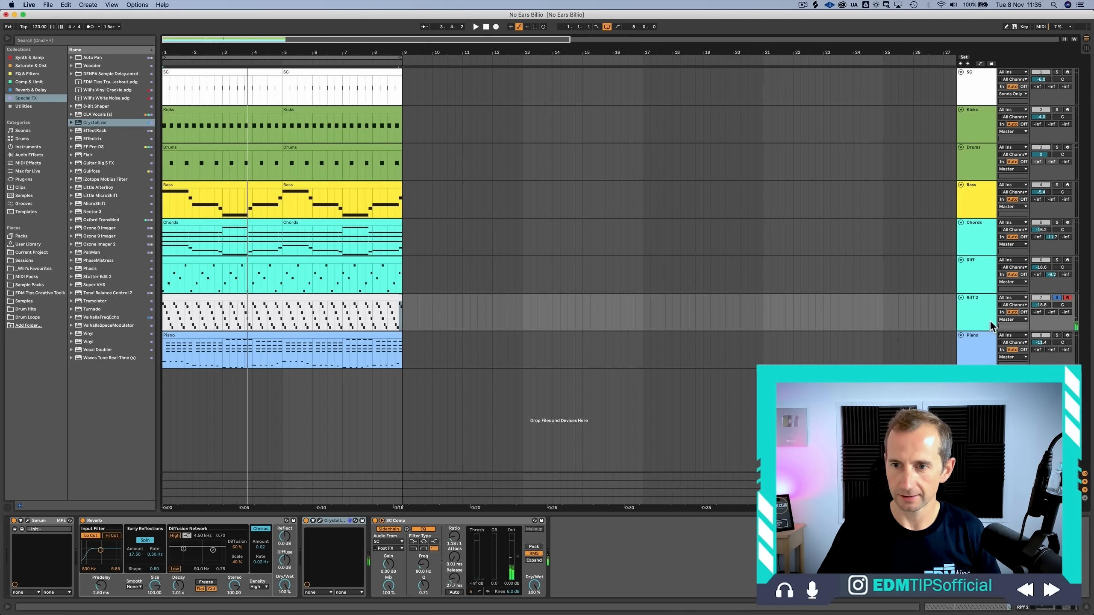
right_click(977, 314)
key(Escape)
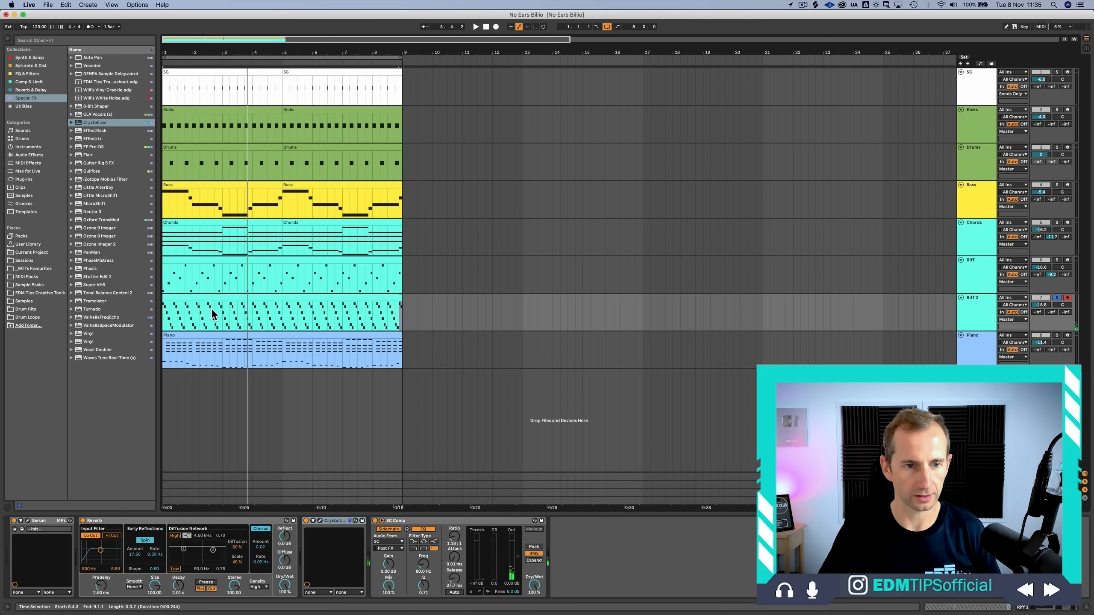
click(210, 308)
key(super+s)
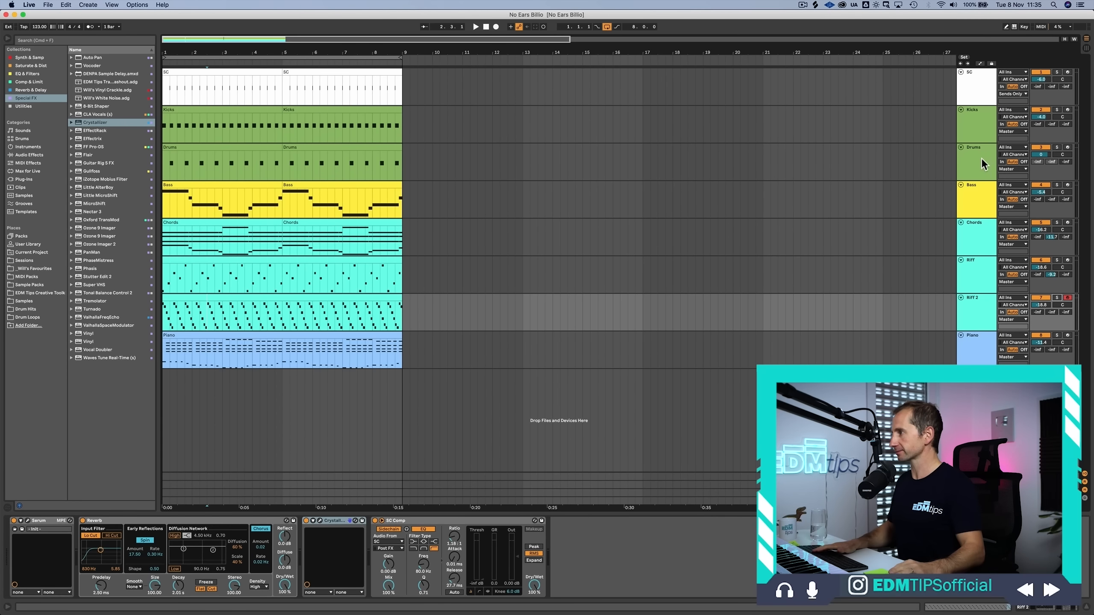
Step: Load 909 Open Hat.wav from the favourites' Hats Open folder onto the Drums rack pad next to Dance Clap
click(981, 158)
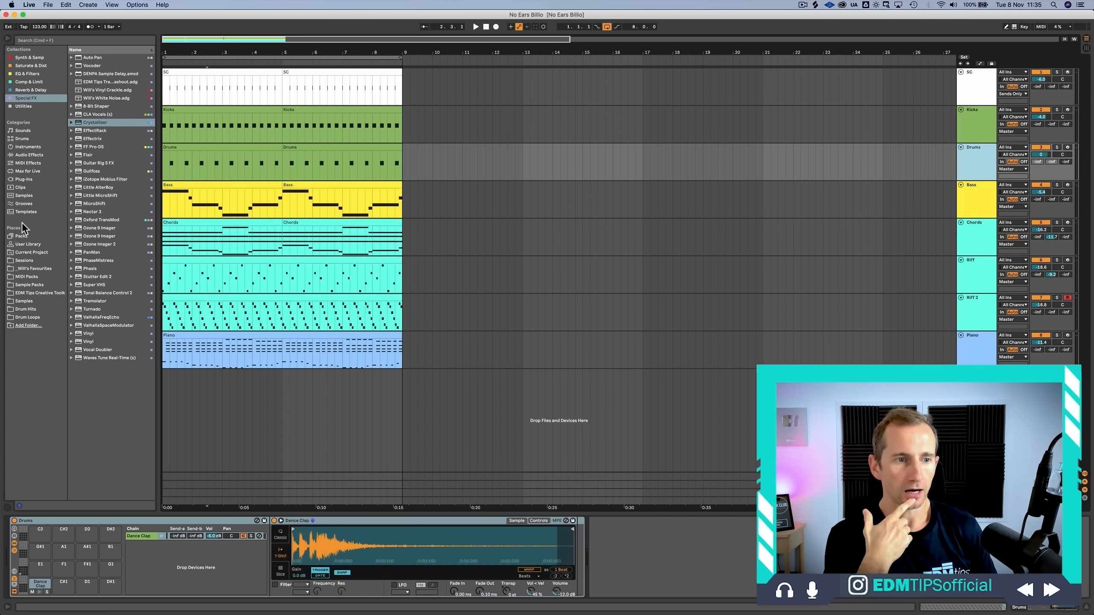
click(25, 268)
click(92, 66)
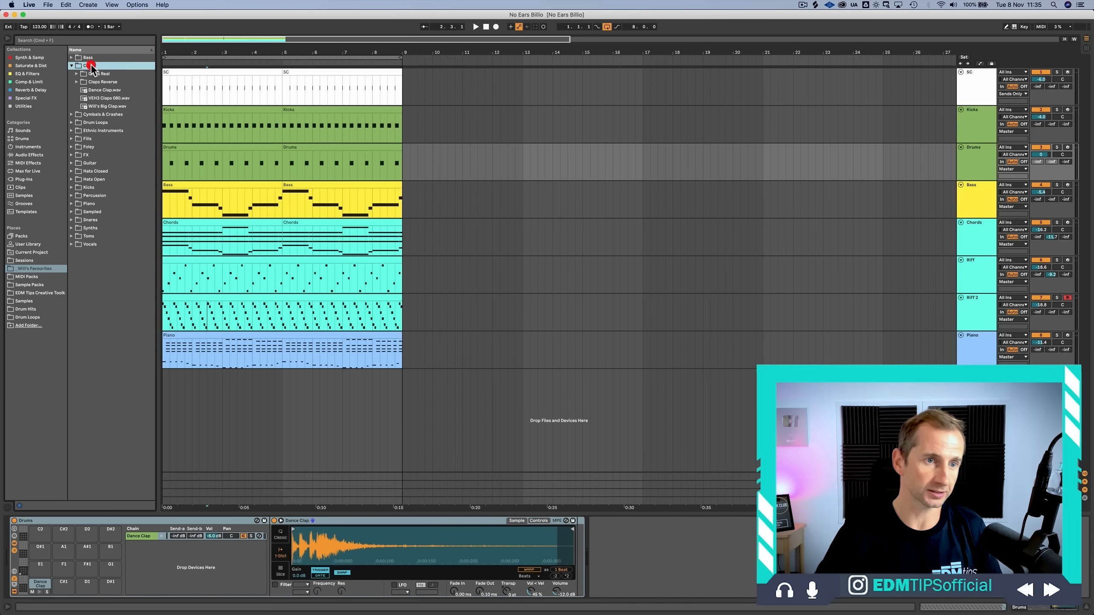
click(90, 66)
key(Down)
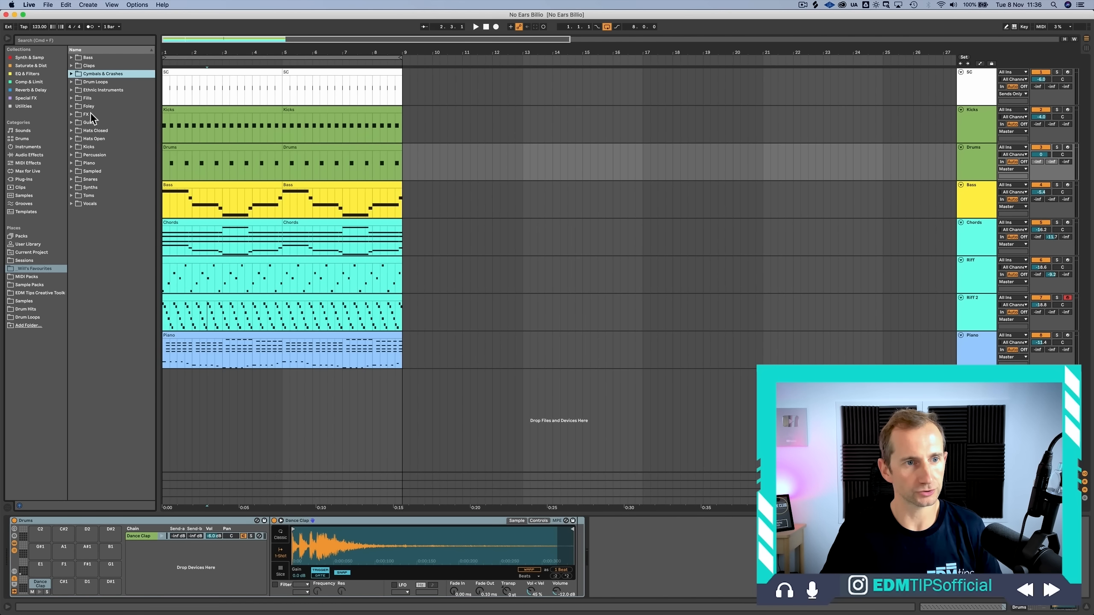
click(91, 139)
click(96, 147)
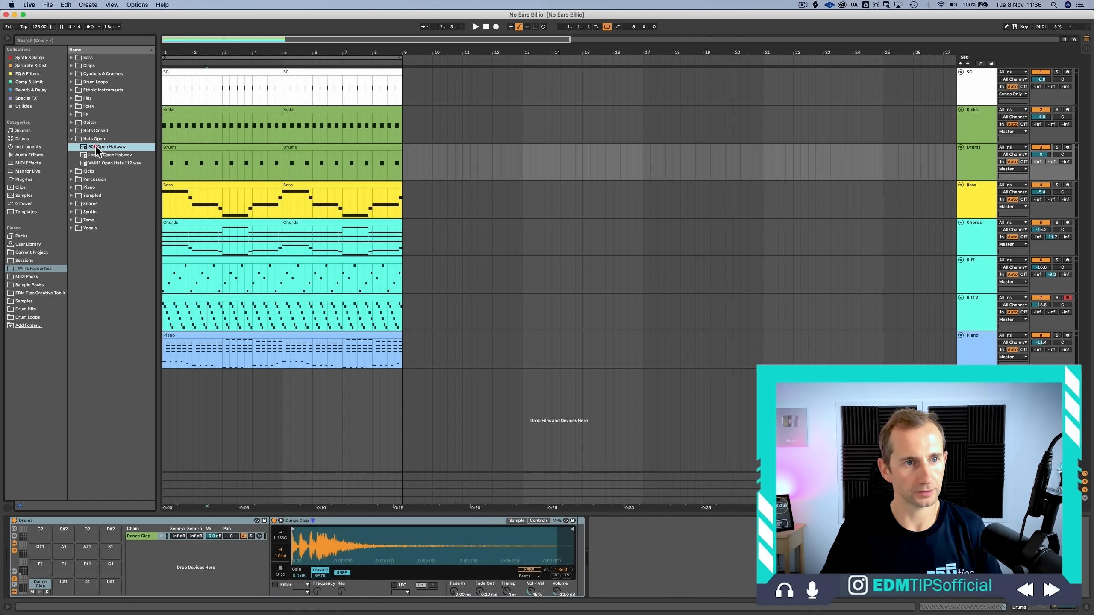
drag(97, 145, 62, 588)
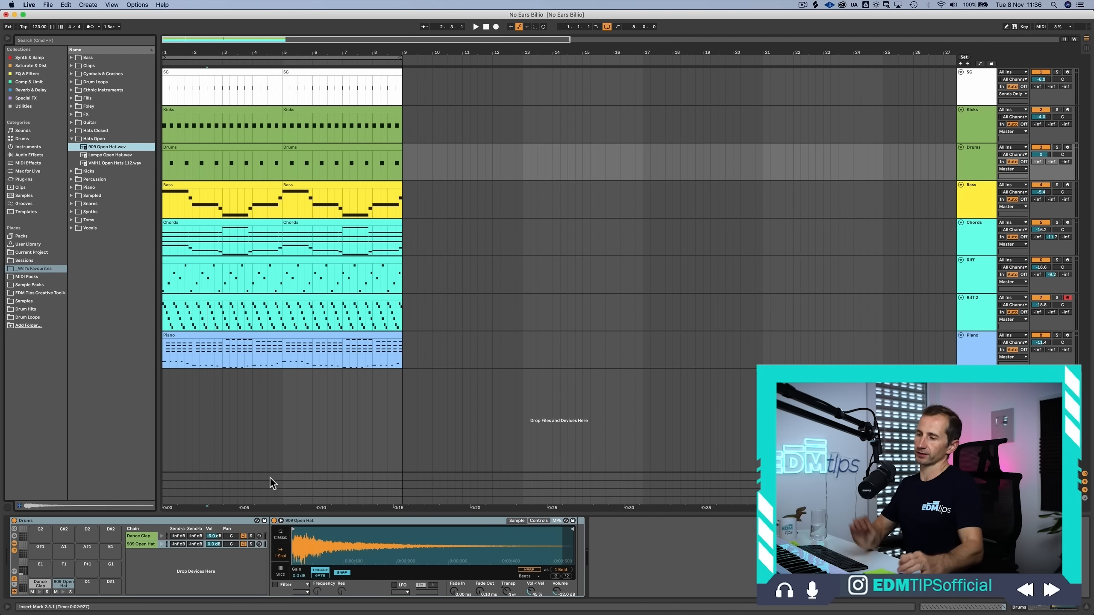
Step: Solo the Drums track with its Dance Clap chain muted, and lower the 909 Open Hat chain to about -15.6 dB
key(Tab)
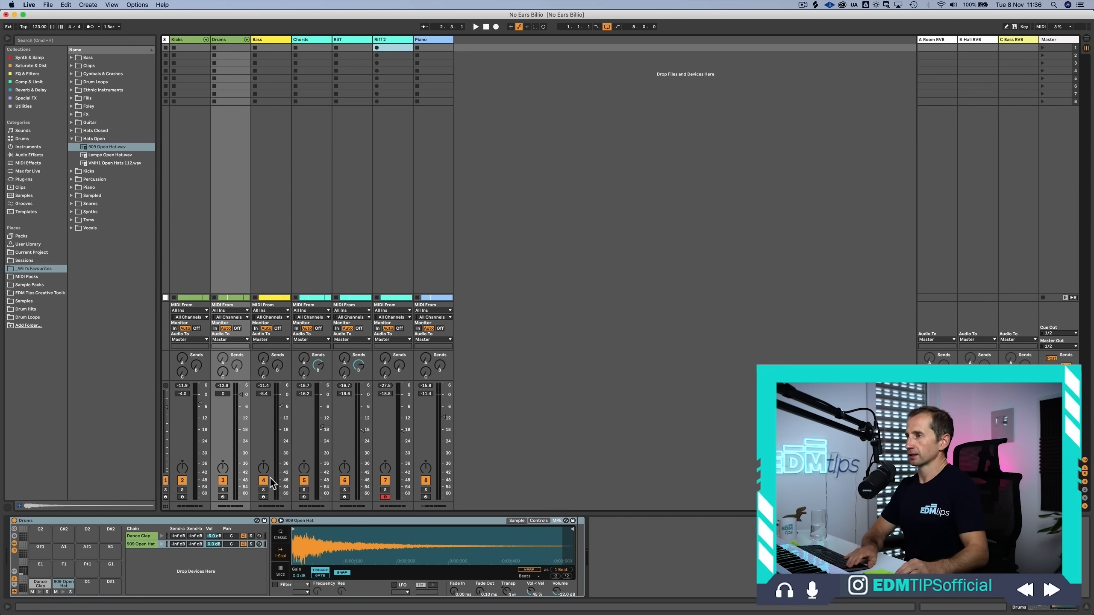
click(222, 491)
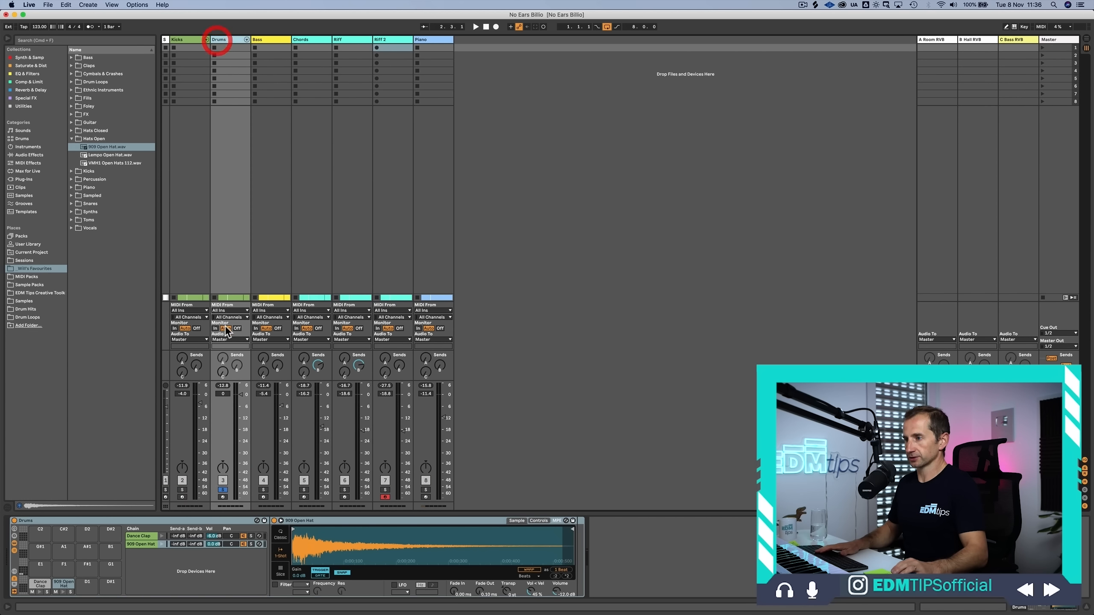
click(243, 536)
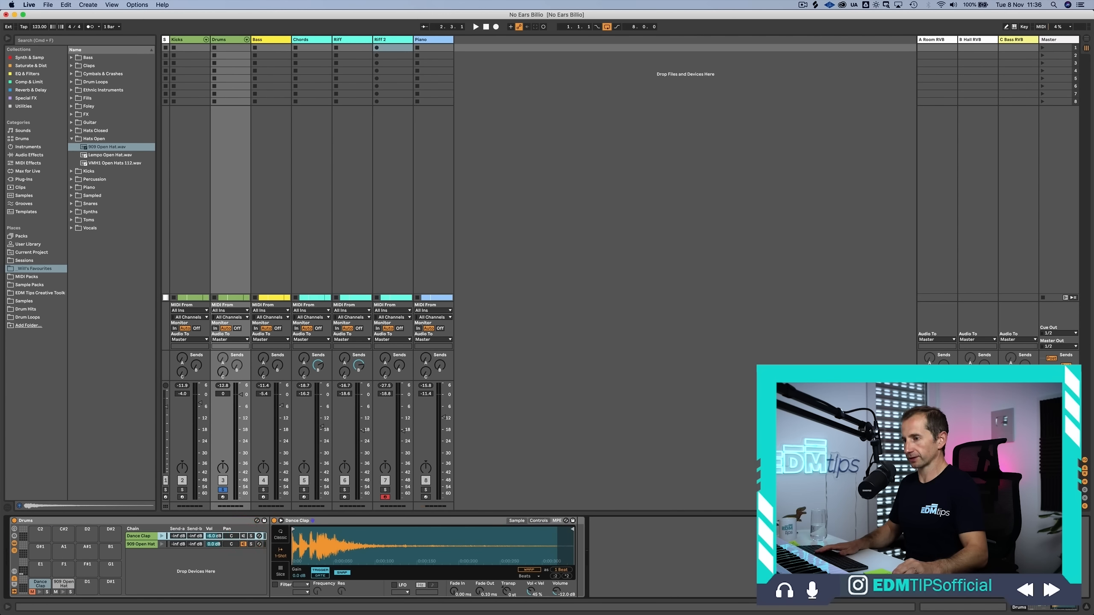
drag(214, 544, 213, 564)
Step: Open the first Drums clip in the Arrangement and add a 909 Open Hat note on the first offbeat at 1.1.3
key(Tab)
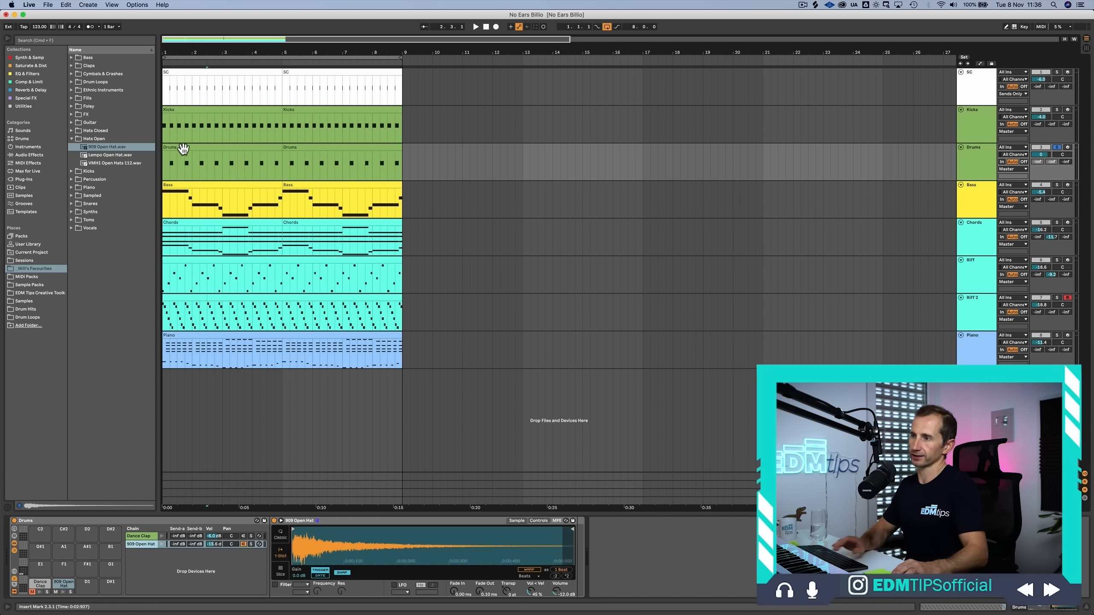
double_click(184, 148)
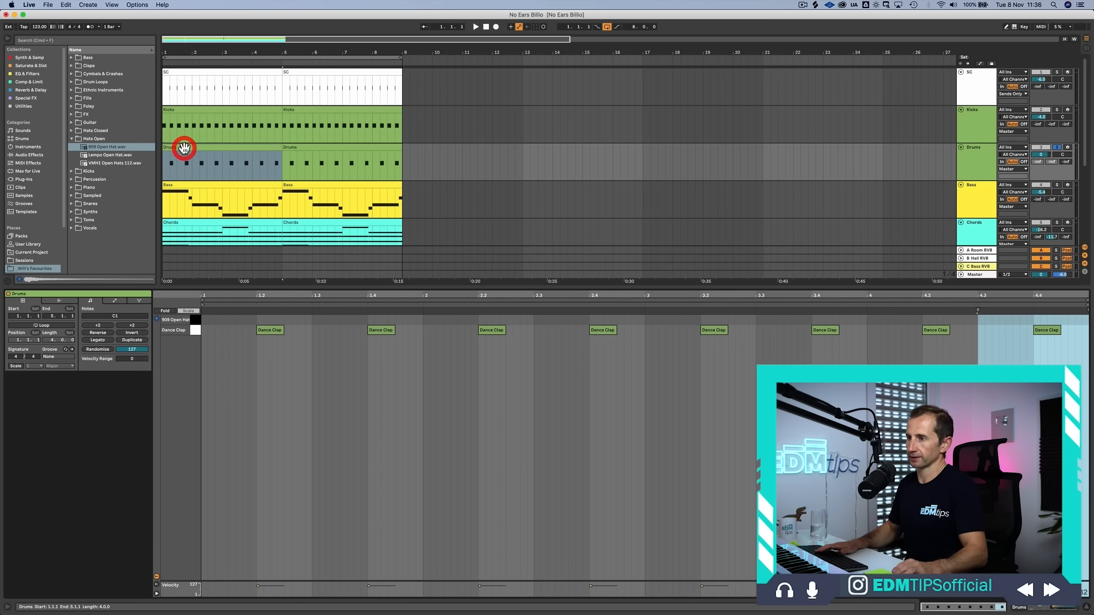
double_click(232, 320)
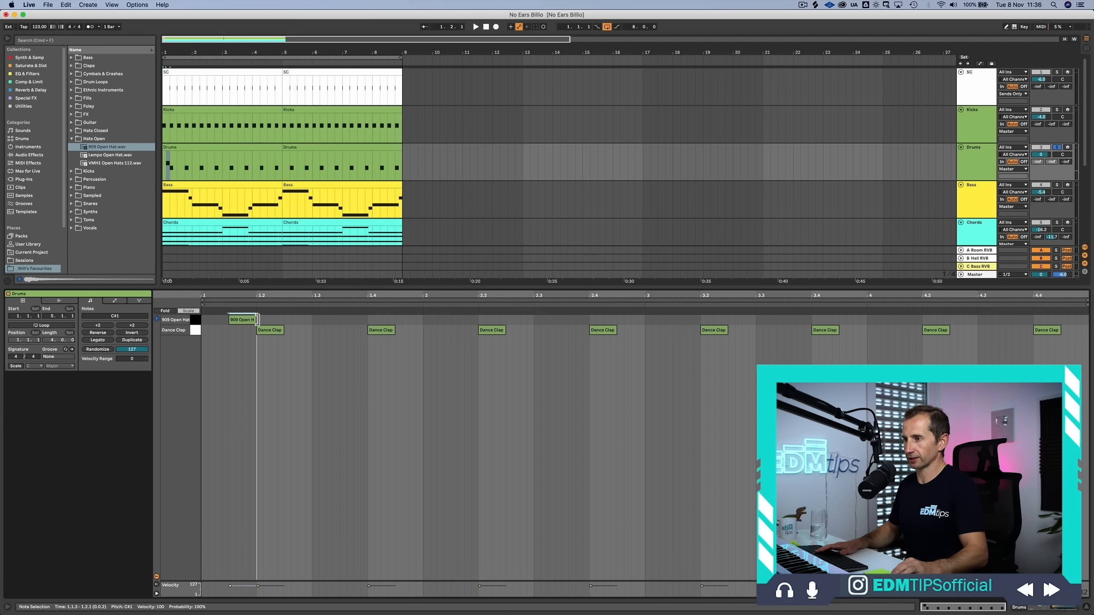
Step: Duplicate the 909 Open Hat note onto every remaining offbeat up to 4.4.3 in the first Drums clip
mouse_move(258, 320)
mouse_down()
mouse_move(208, 325)
mouse_move(250, 319)
mouse_up()
key(super+d)
key(super+d)
key(super+d)
key(super+d)
key(super+d)
key(super+d)
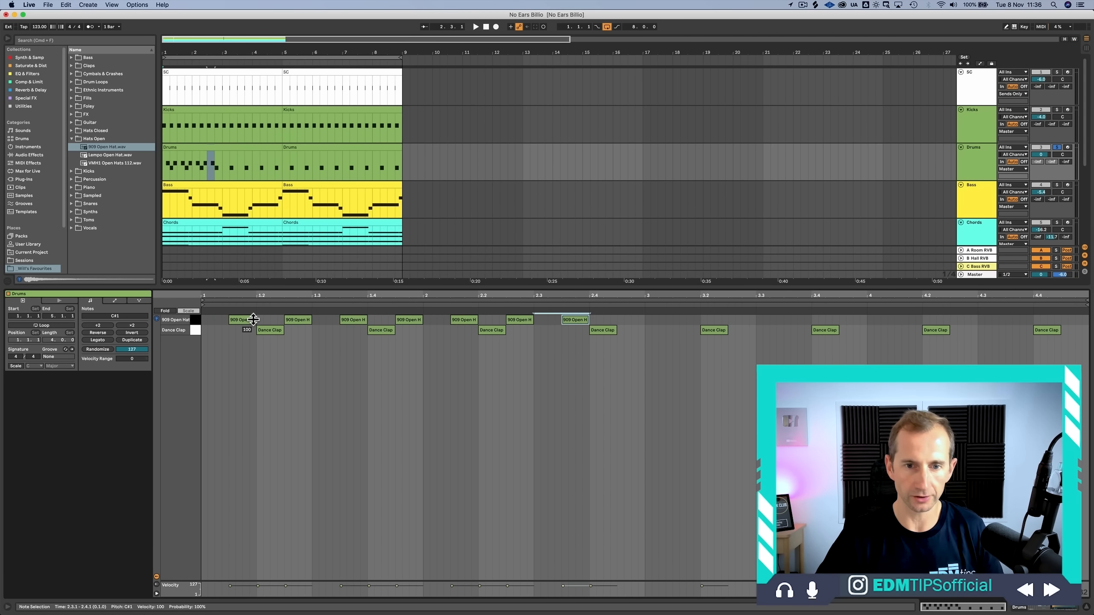
key(super+d)
key(super+d)
key(super+d)
key(super+d)
key(super+d)
key(super+d)
key(super+d)
key(super+d)
key(super+d)
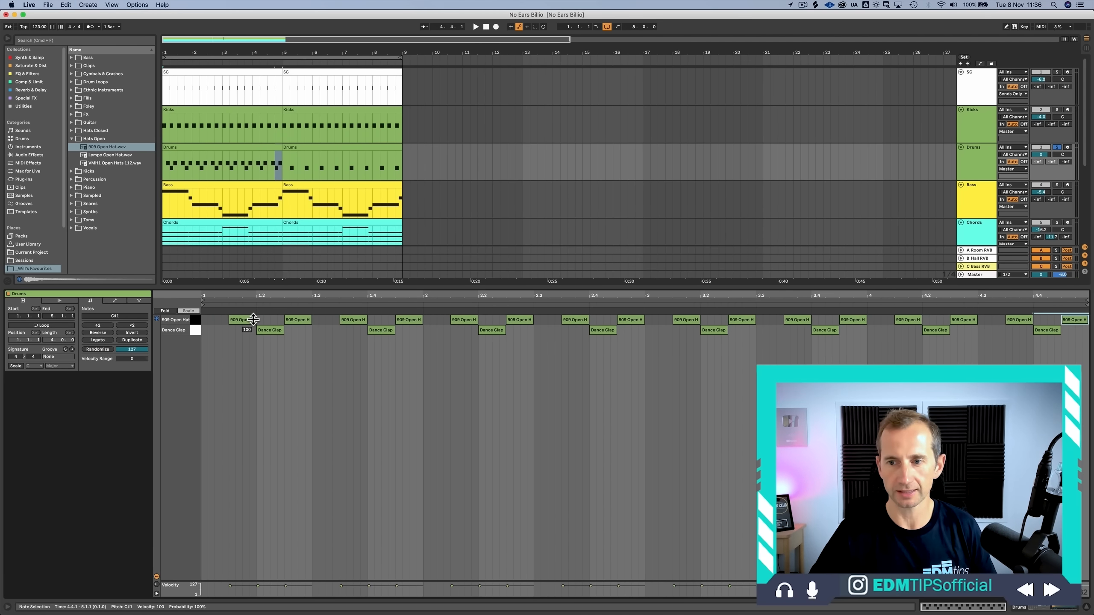
Step: Play the set with the Session mixer shown and raise the 909 Open Hat chain volume to about -8.4 dB
key(shift+Tab)
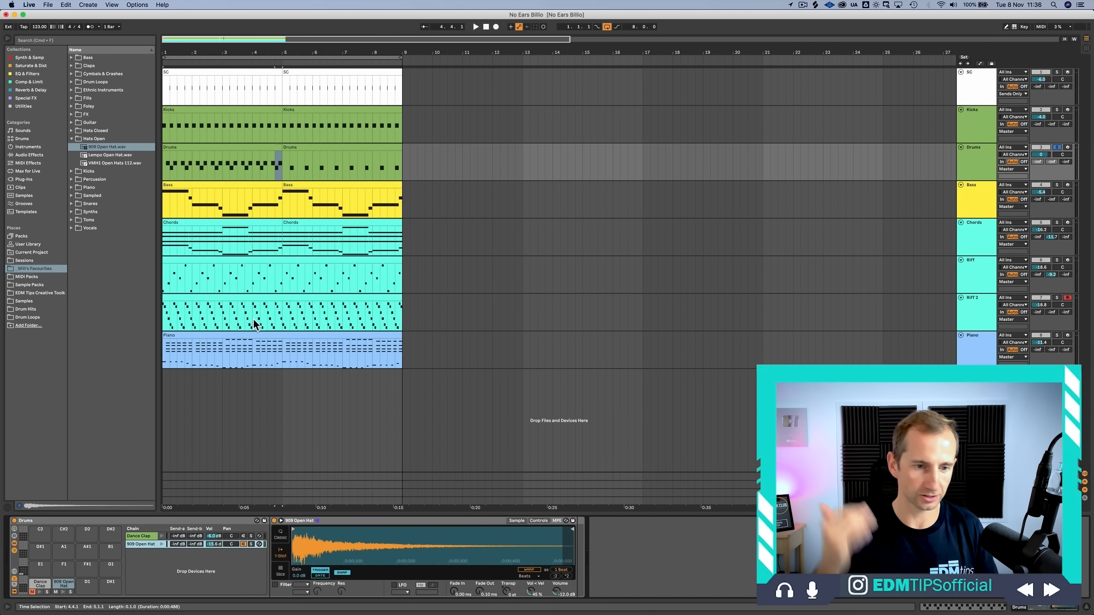
click(280, 534)
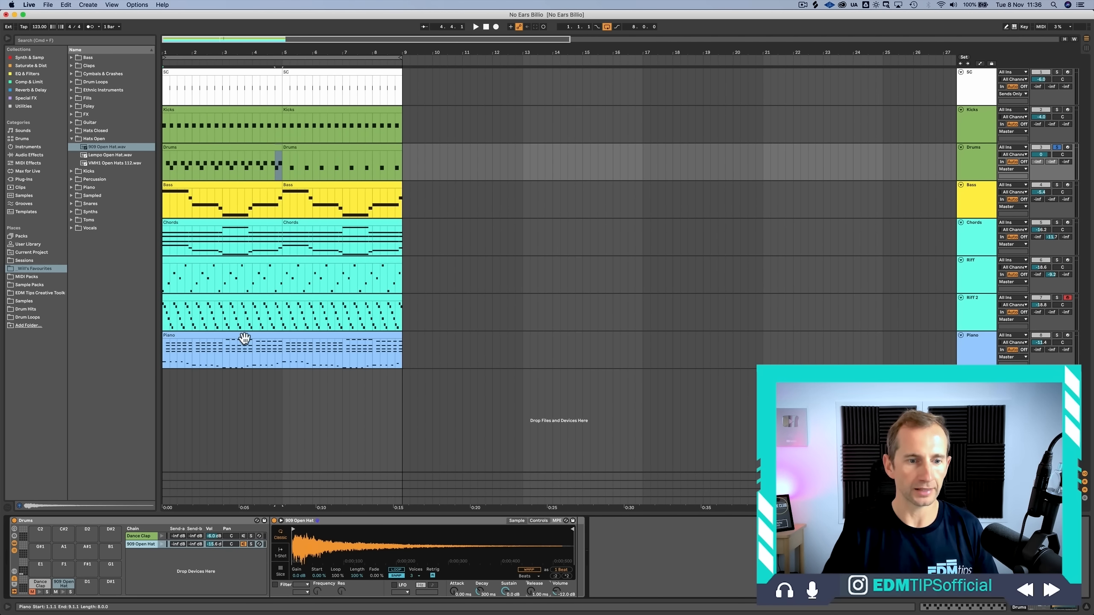
key(Tab)
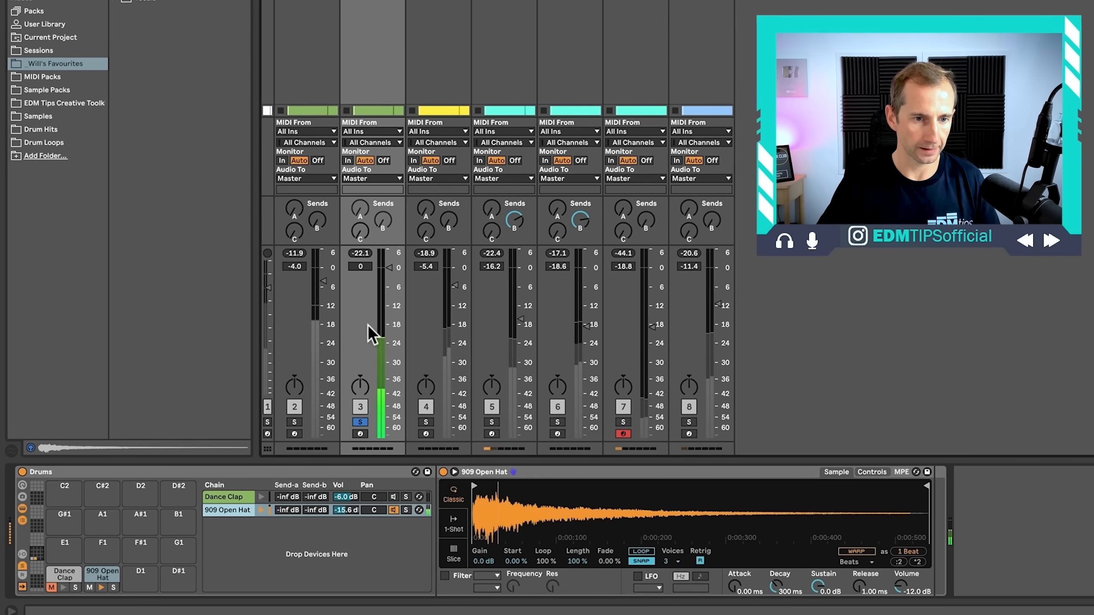
click(361, 257)
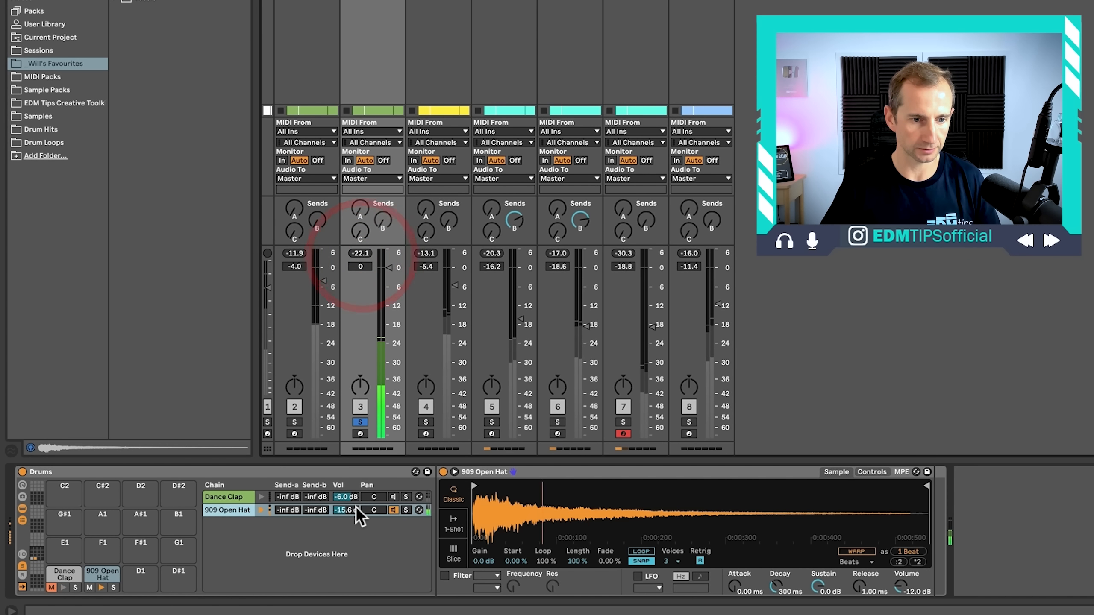
drag(344, 510, 343, 517)
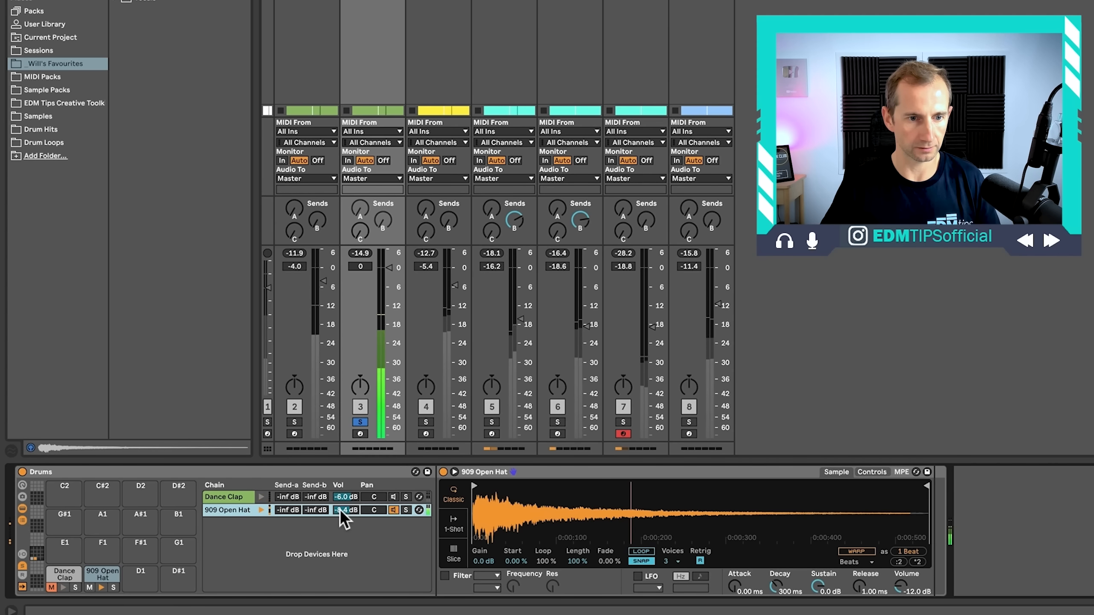
click(359, 255)
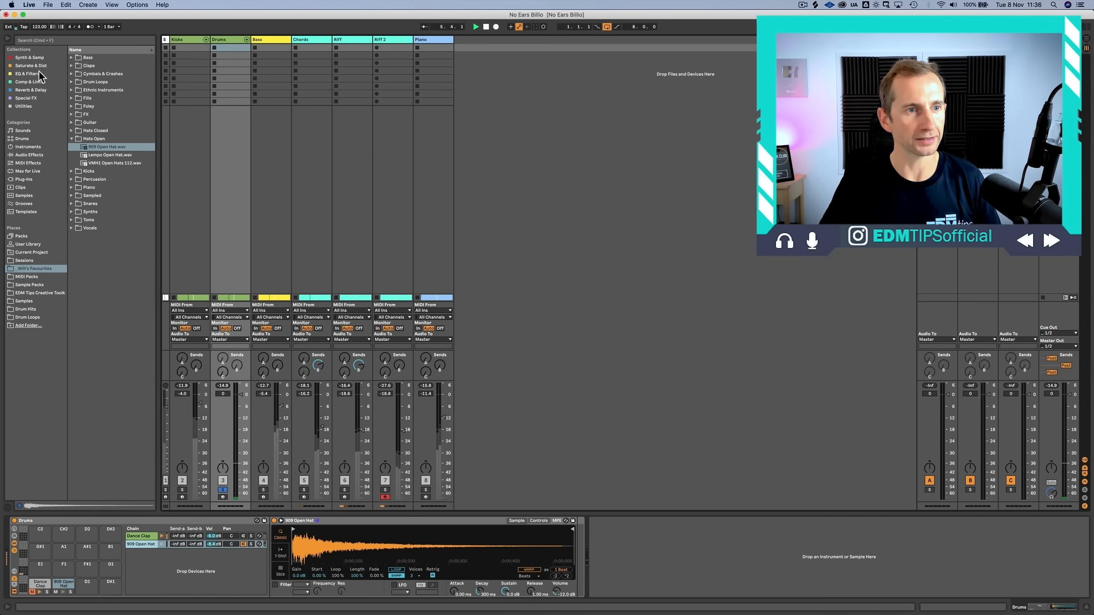
Step: Add an EQ Eight after the 909 Open Hat sampler and low-cut it at about 390 Hz during playback
click(38, 74)
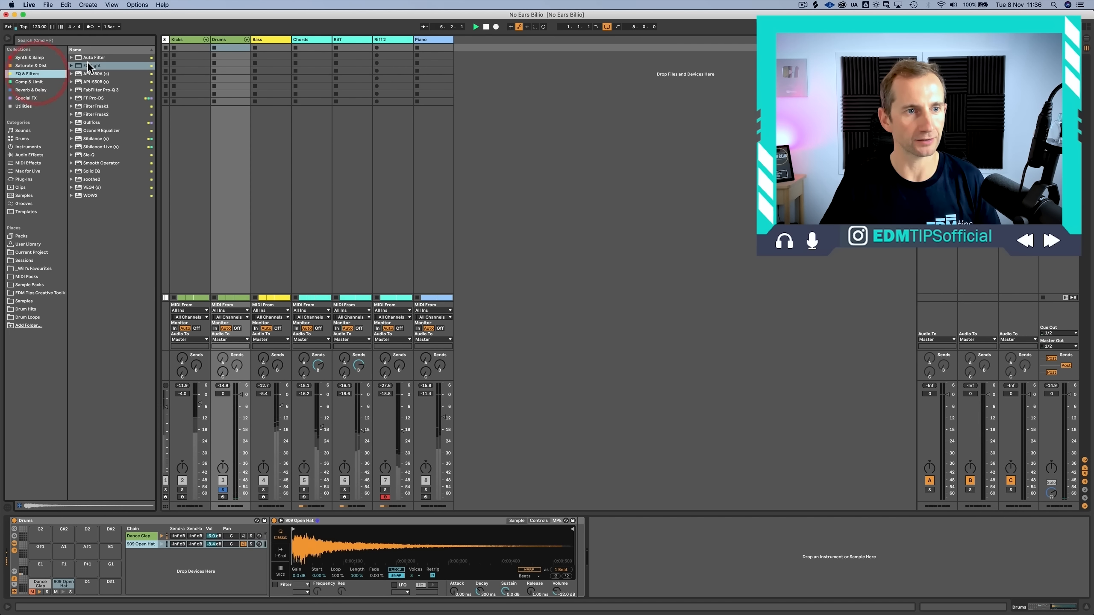
drag(519, 538, 586, 541)
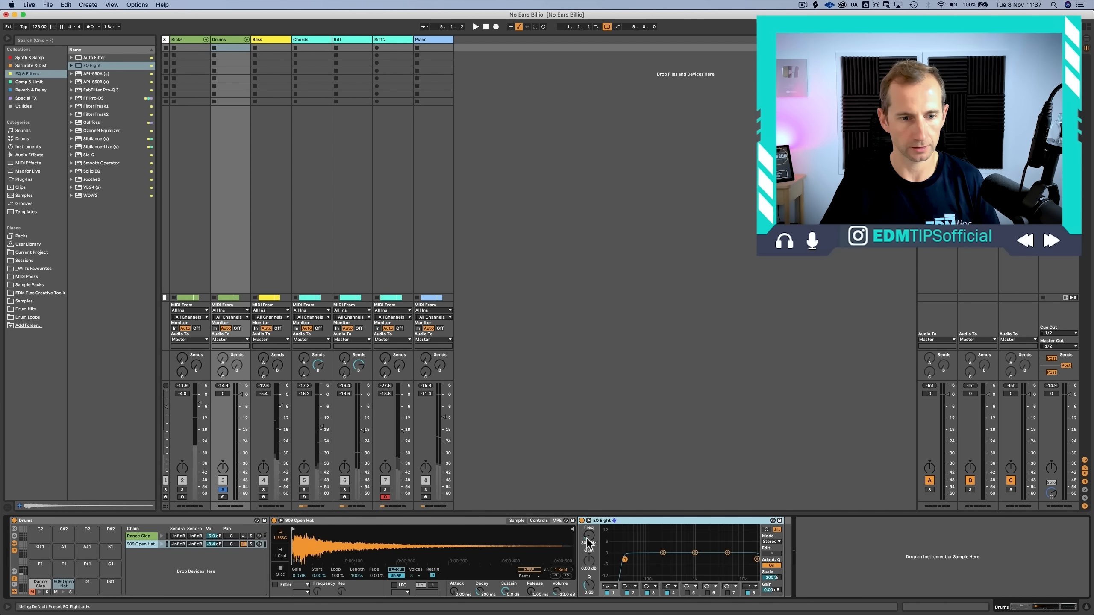
key(space)
drag(592, 540, 592, 503)
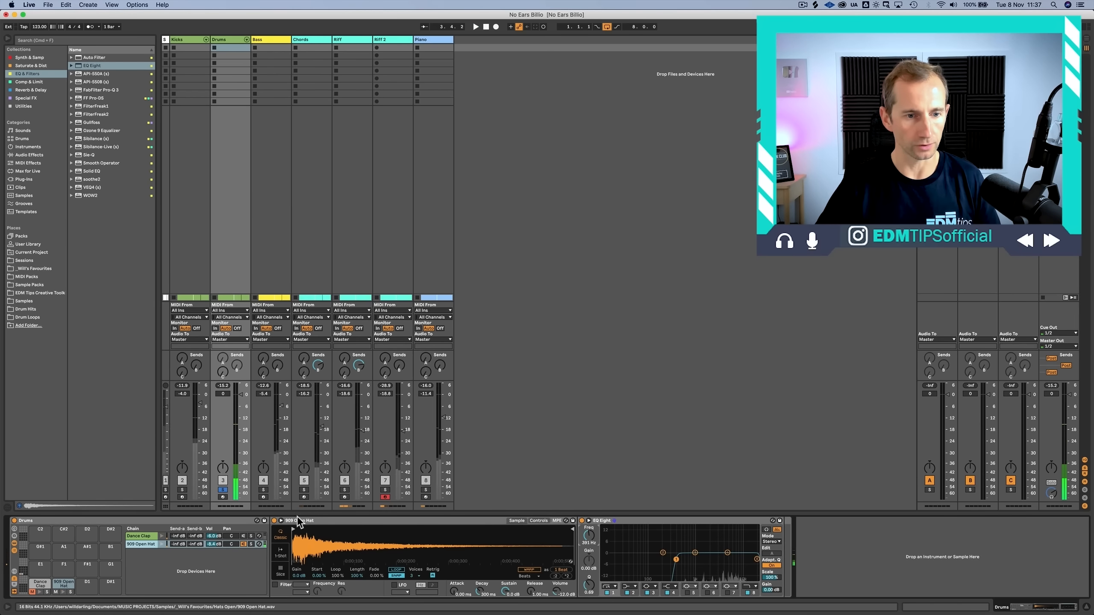
Step: Unsolo the Drums track and duplicate its first Arrangement clip over the second four bars
key(Tab)
click(228, 495)
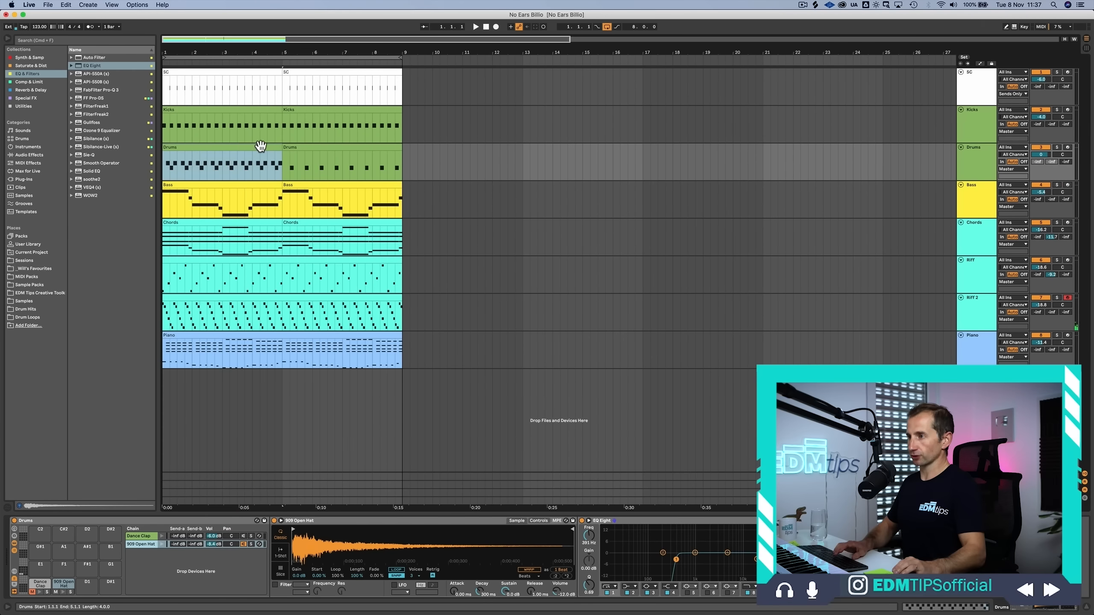
click(261, 148)
key(super+d)
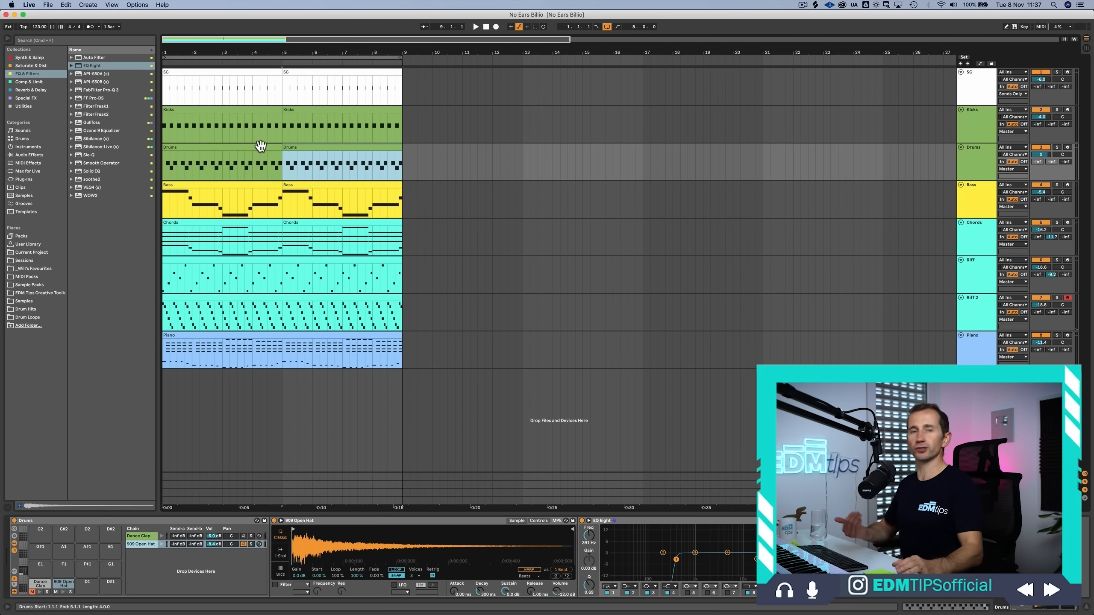
Step: Insert a new audio track below the Drums track and name it Loop
click(977, 176)
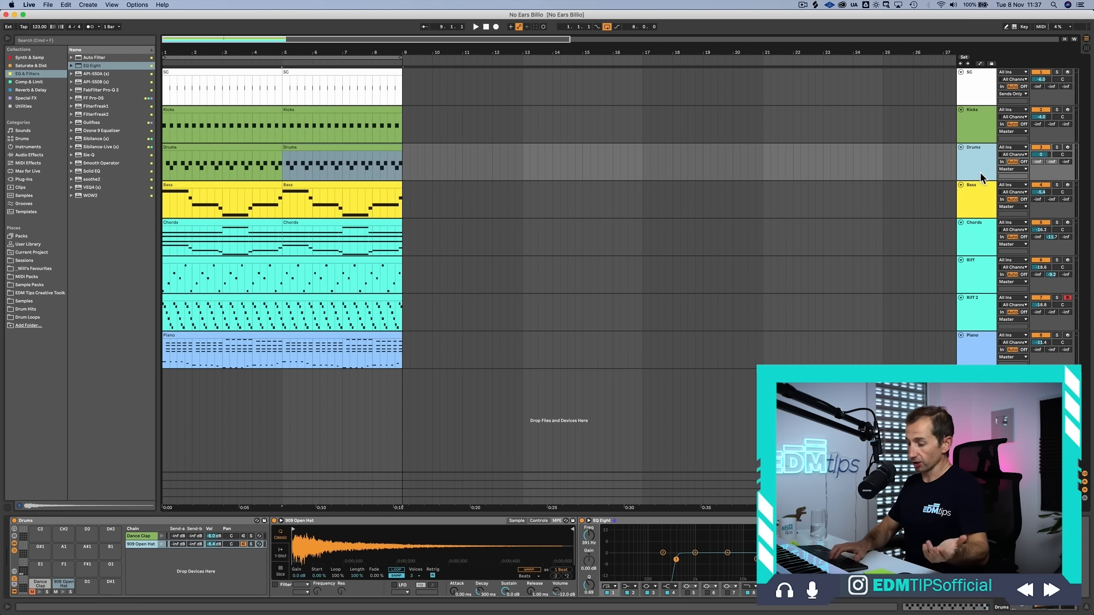
key(super+t)
double_click(971, 195)
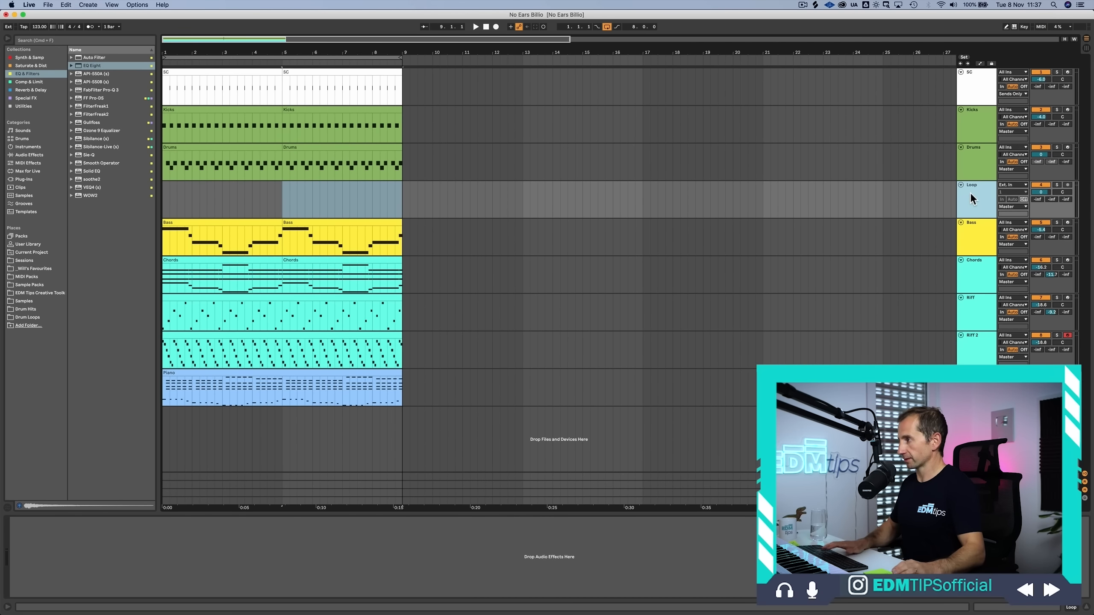
Step: Switch to Splice and browse the instrument categories to list all Drums samples
key(super+space)
text(sp)
key(Return)
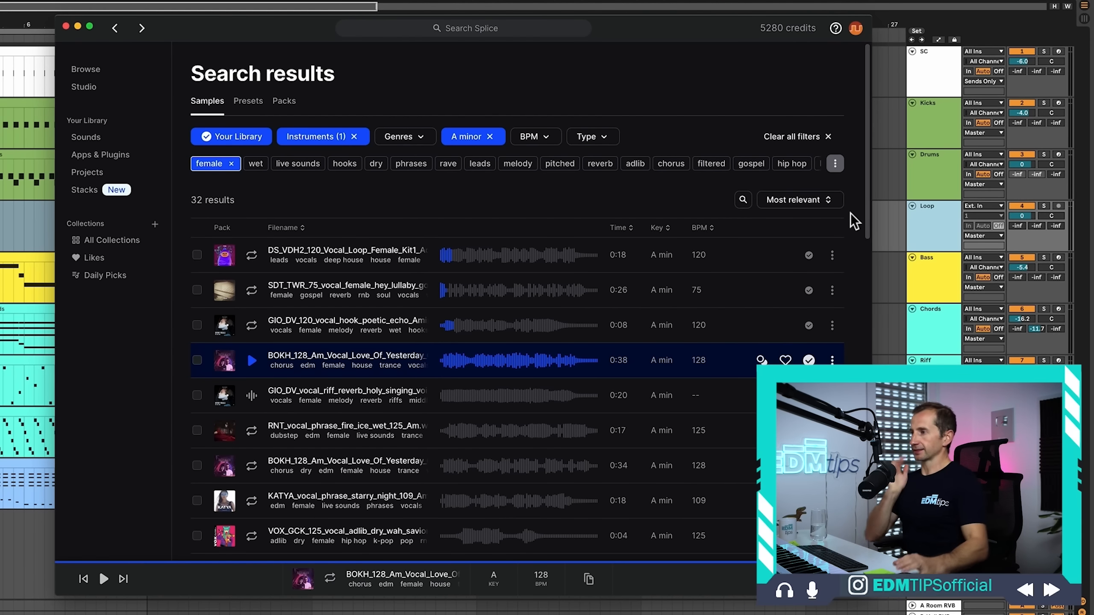
click(106, 70)
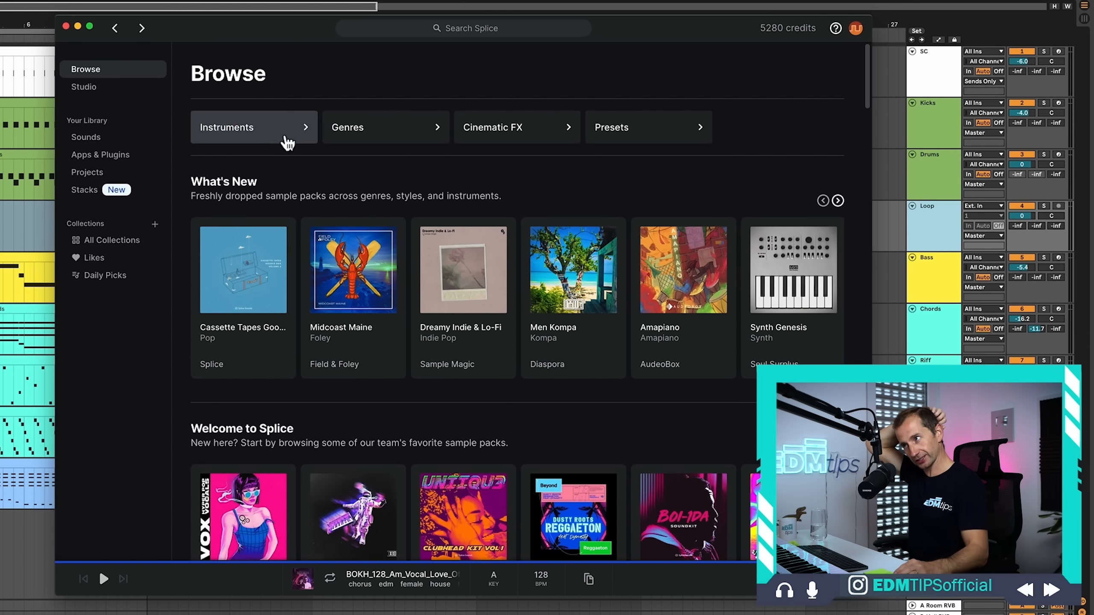
click(290, 136)
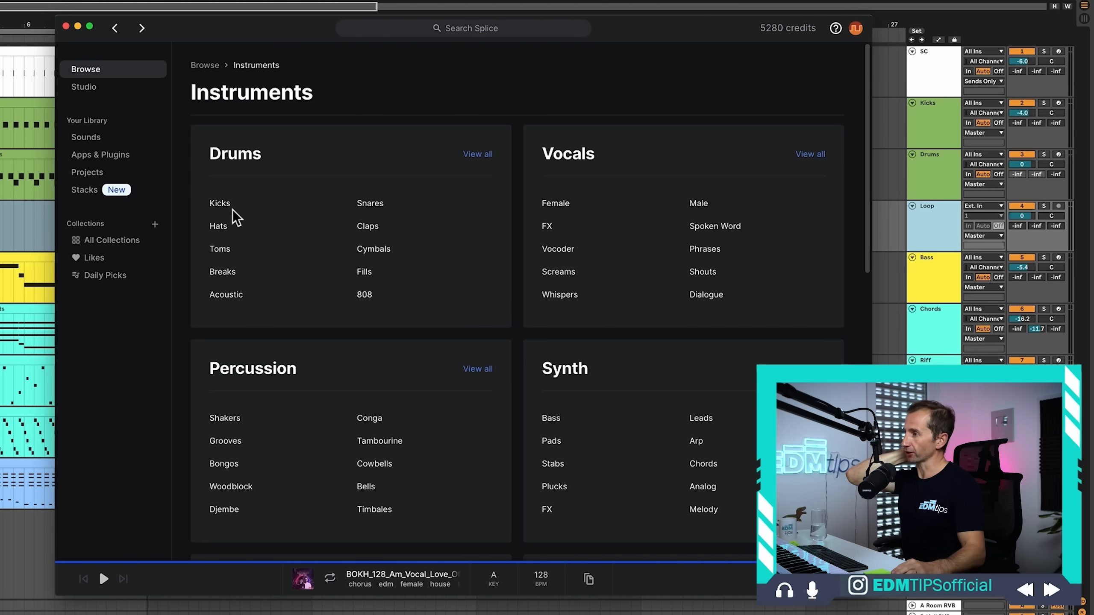
click(488, 159)
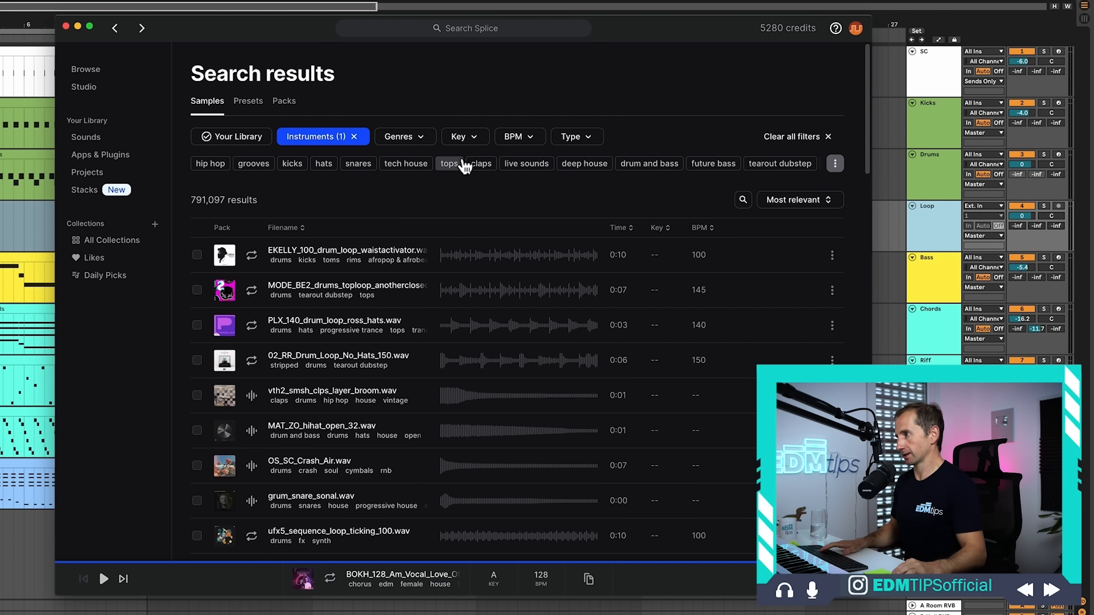
Step: Filter the drum samples to a tempo range of 120 to 128 BPM
click(531, 147)
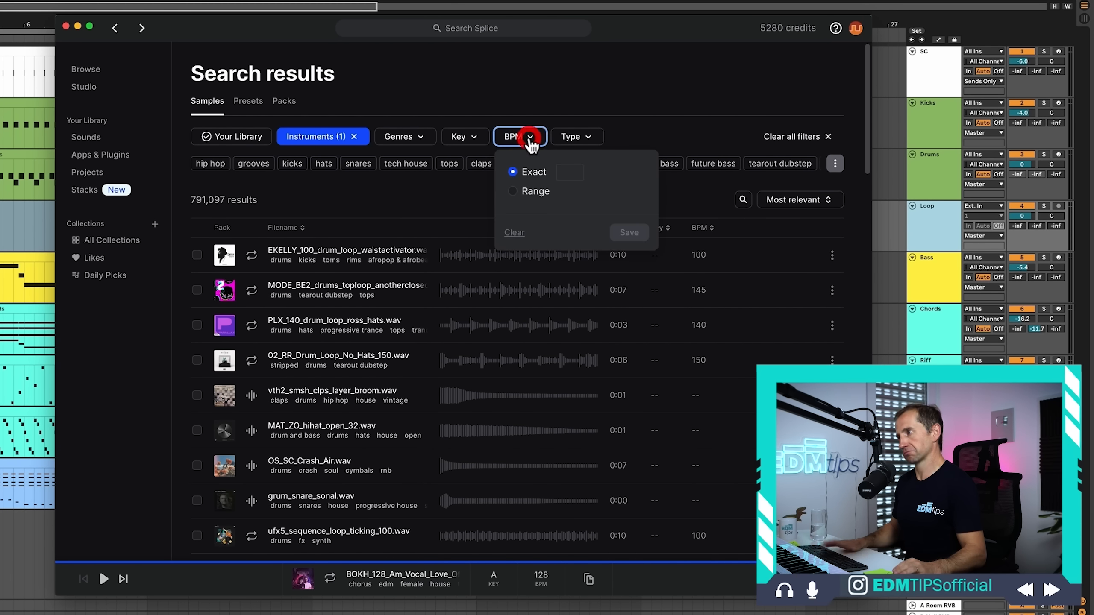
click(513, 192)
click(570, 193)
text(120)
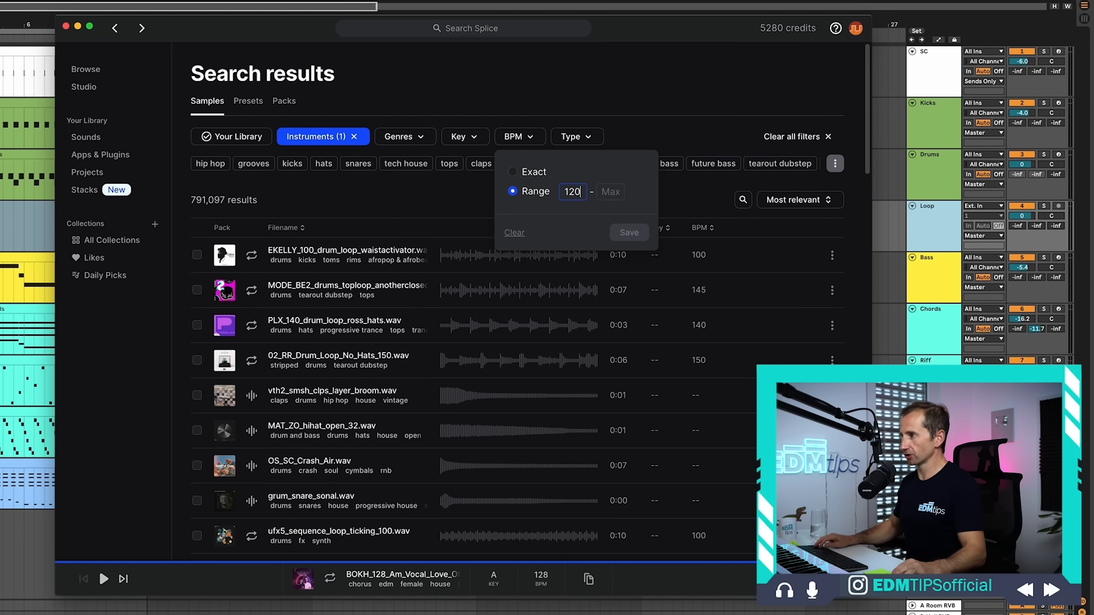
text(1)
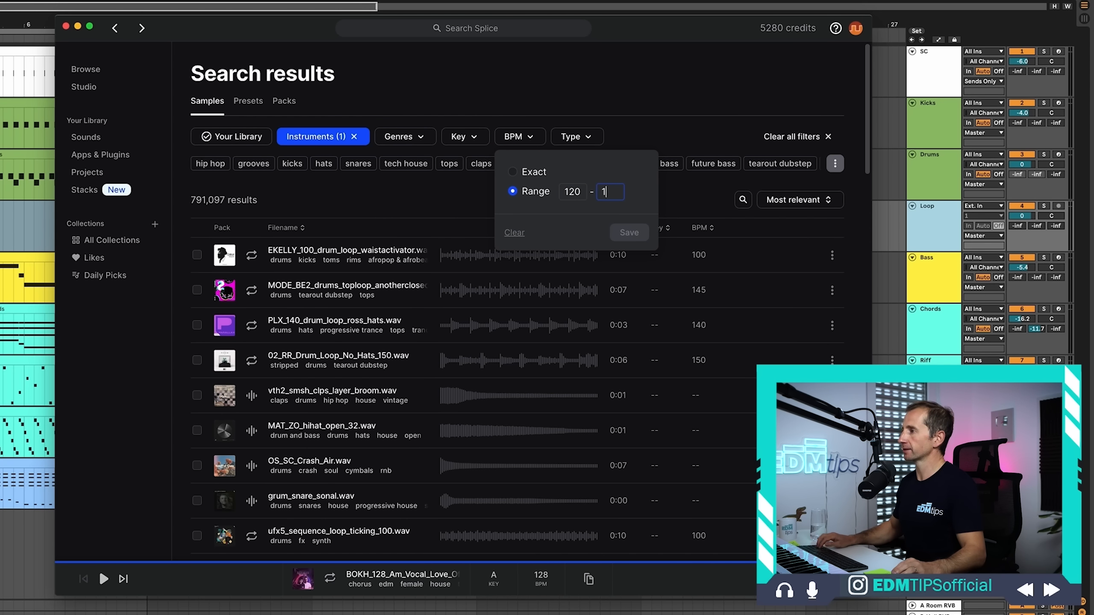
text(28)
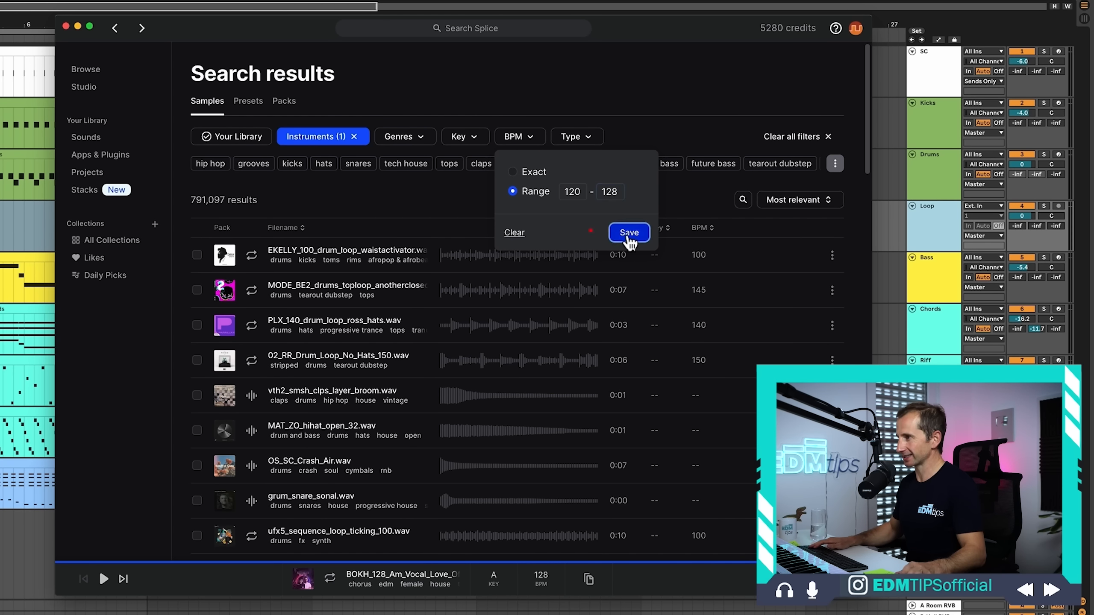
click(628, 235)
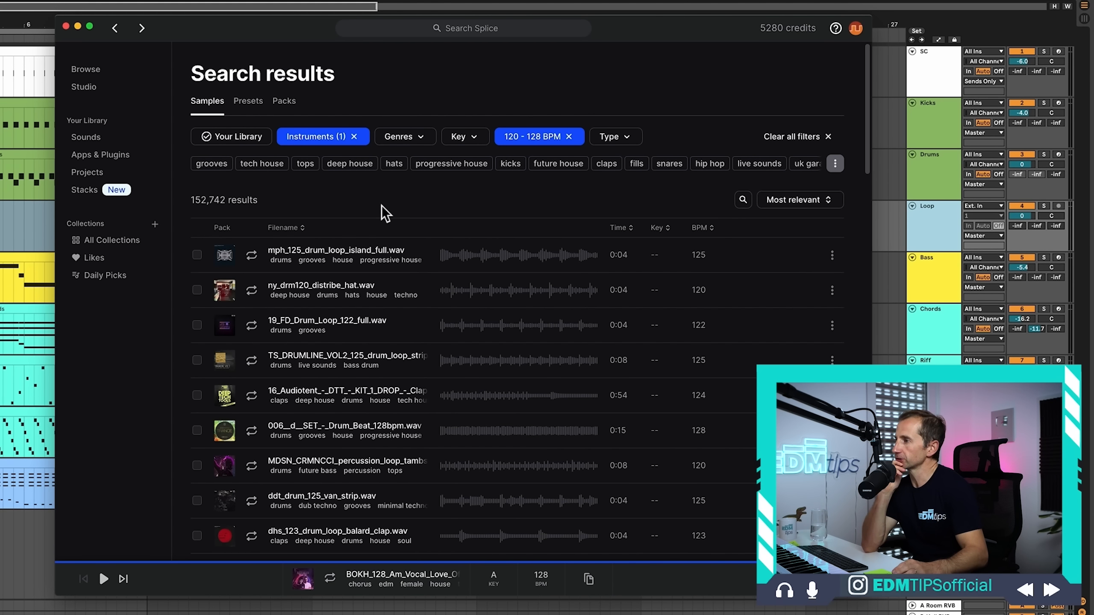
Step: Narrow the drum samples to the tops tag and audition dth_top_127_rimms.wav and nd_top120_oldbong.wav
click(310, 169)
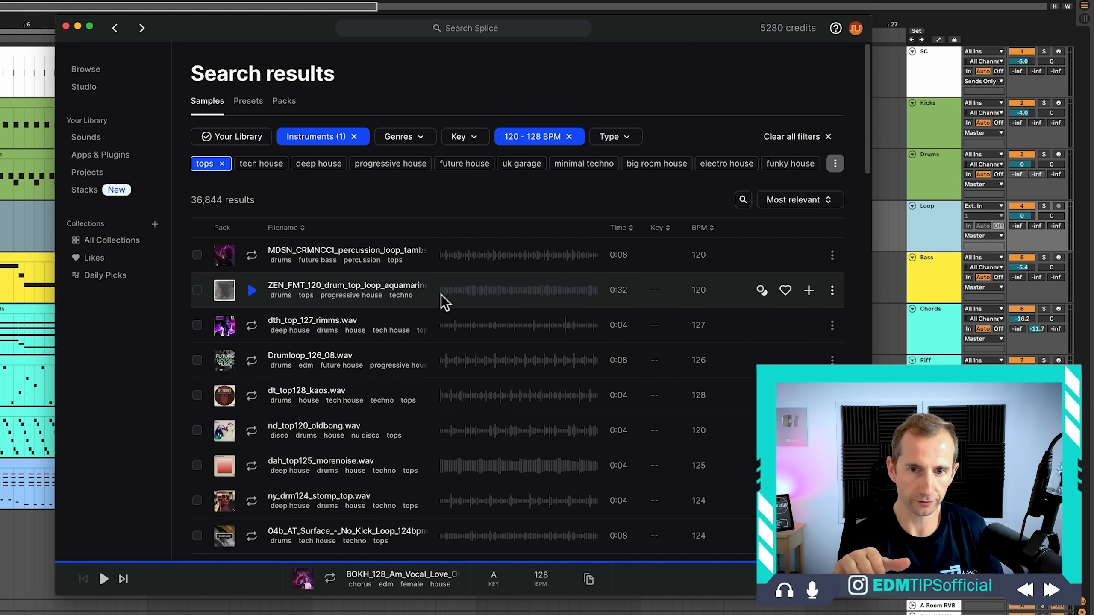
click(253, 328)
click(253, 328)
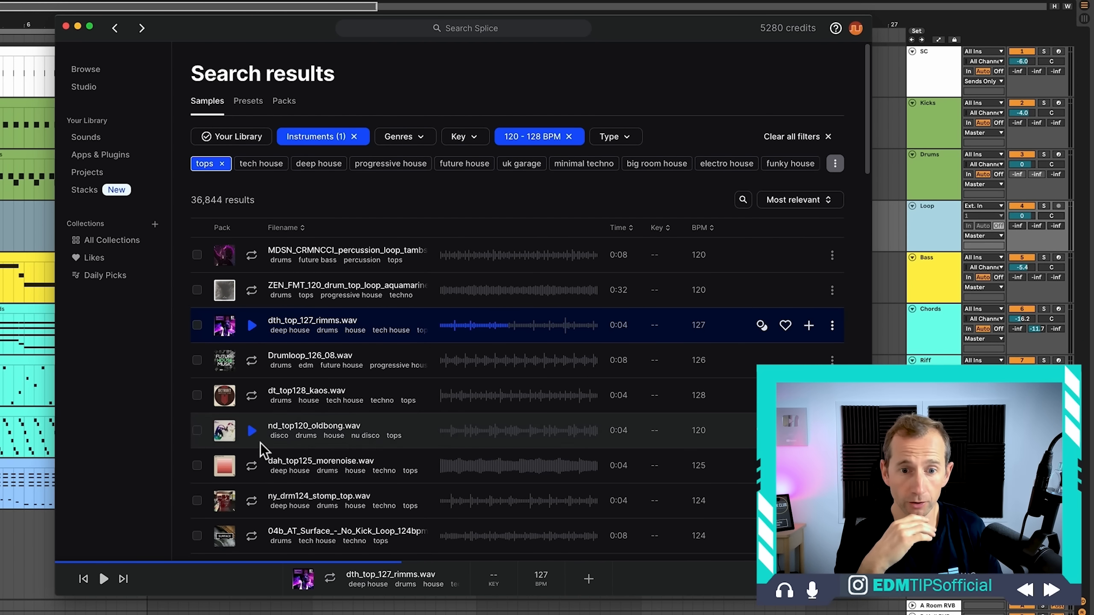
click(253, 430)
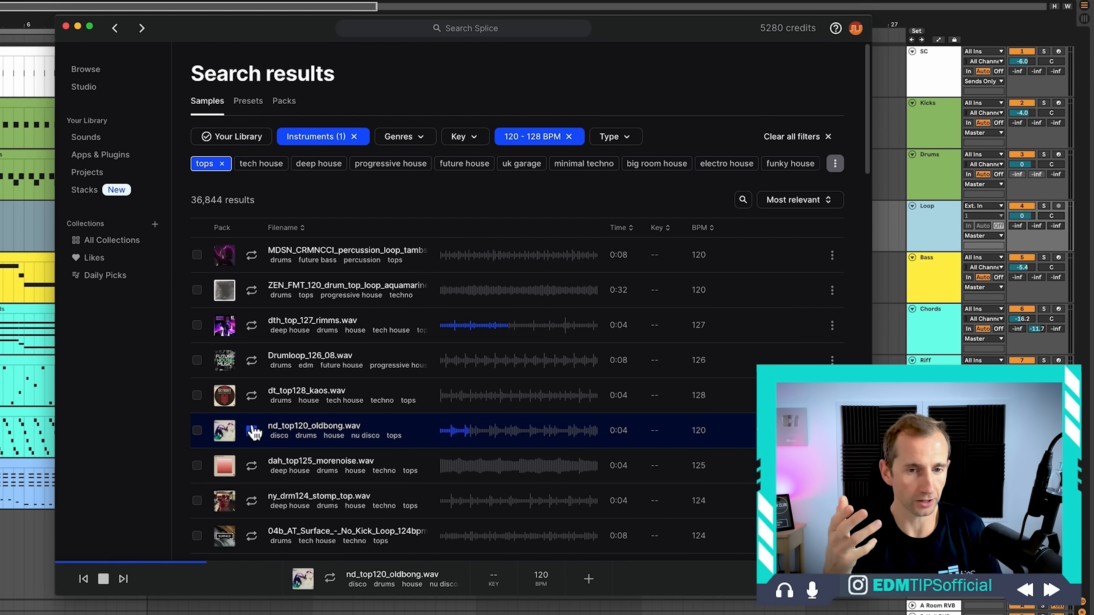
click(254, 431)
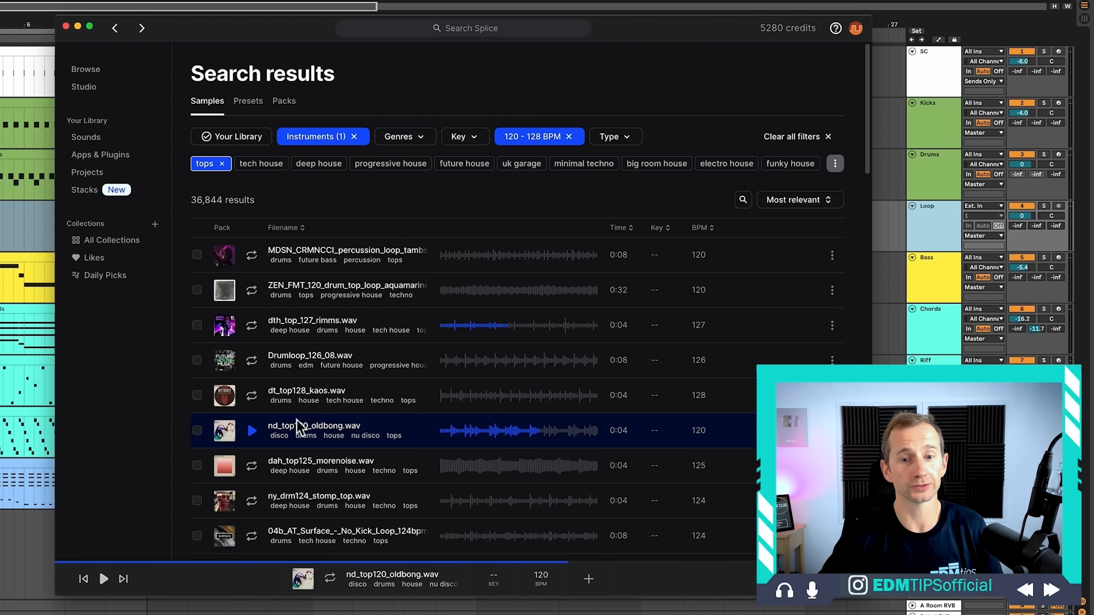
Step: Look through the filtered tops results and audition tr05_drlp_125_clash_tops.wav
scroll(296, 420, down, 3)
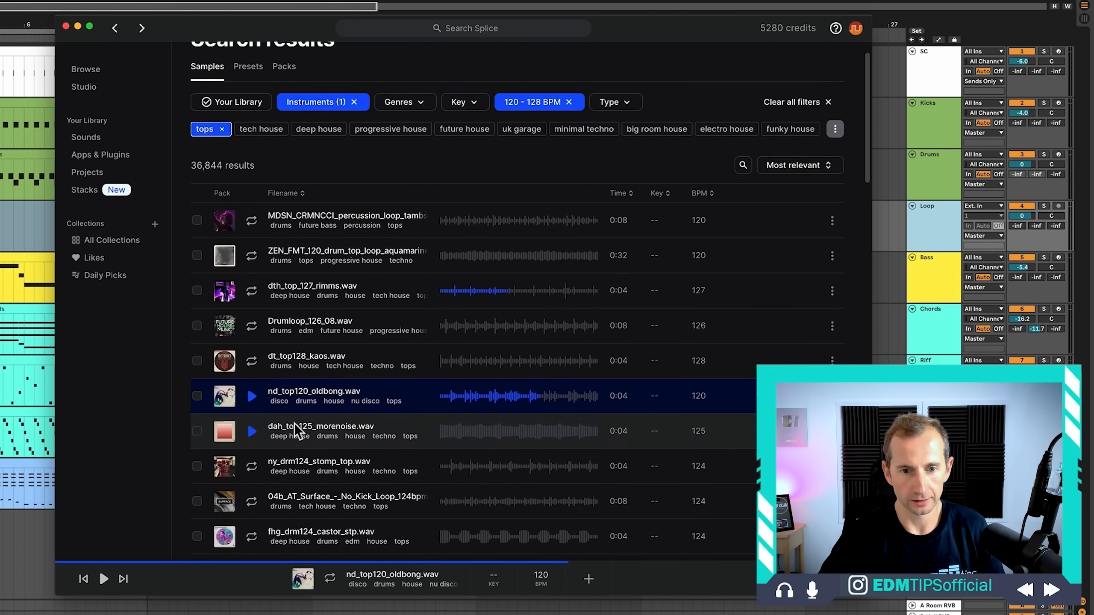
scroll(294, 423, down, 2)
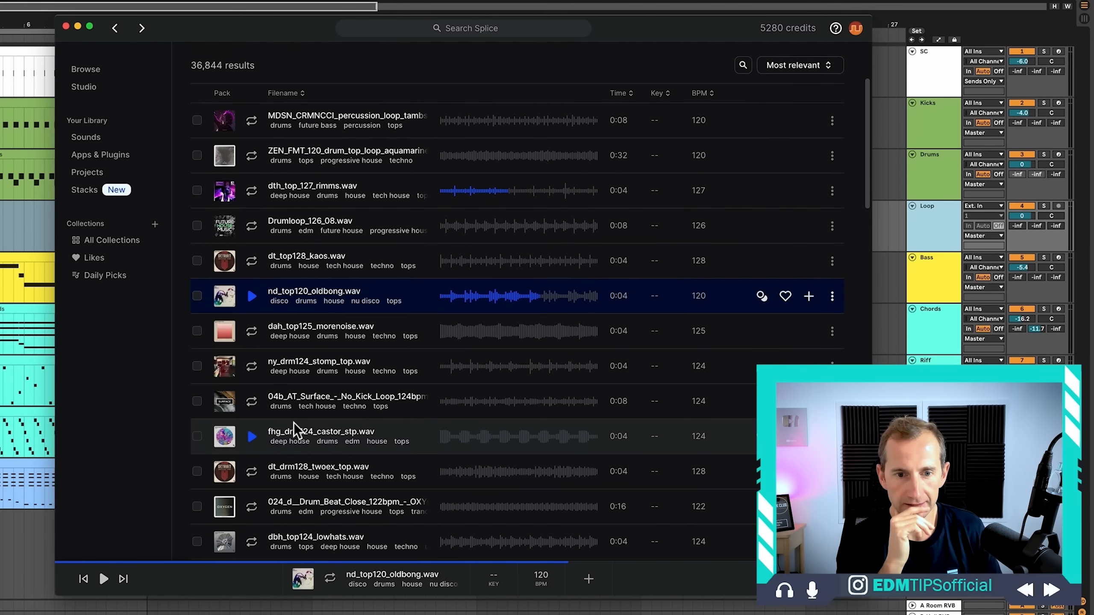
scroll(294, 423, down, 1)
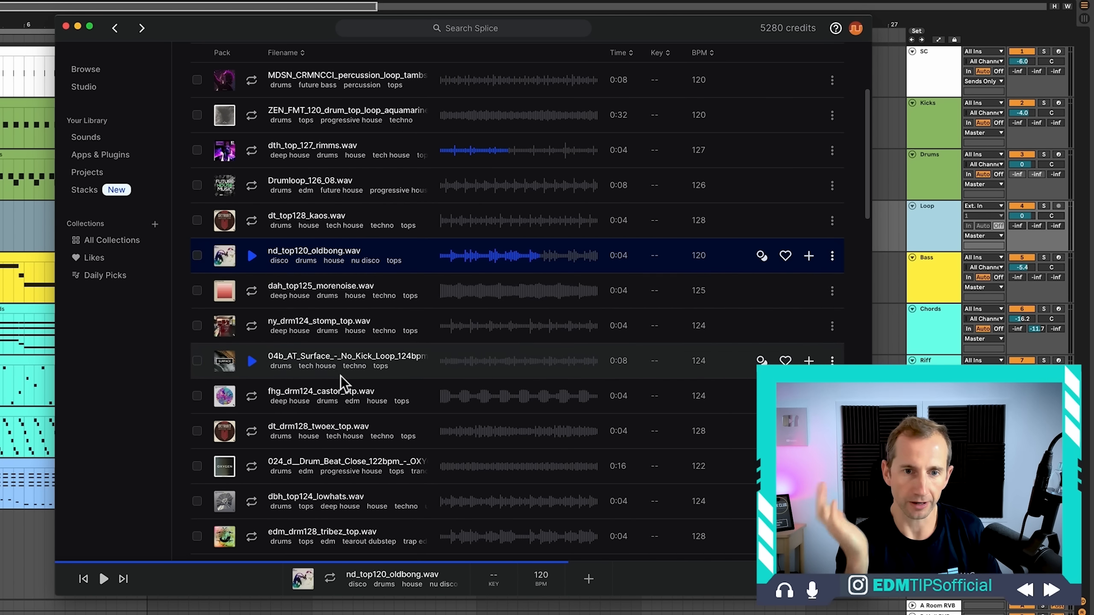
scroll(340, 376, down, 1)
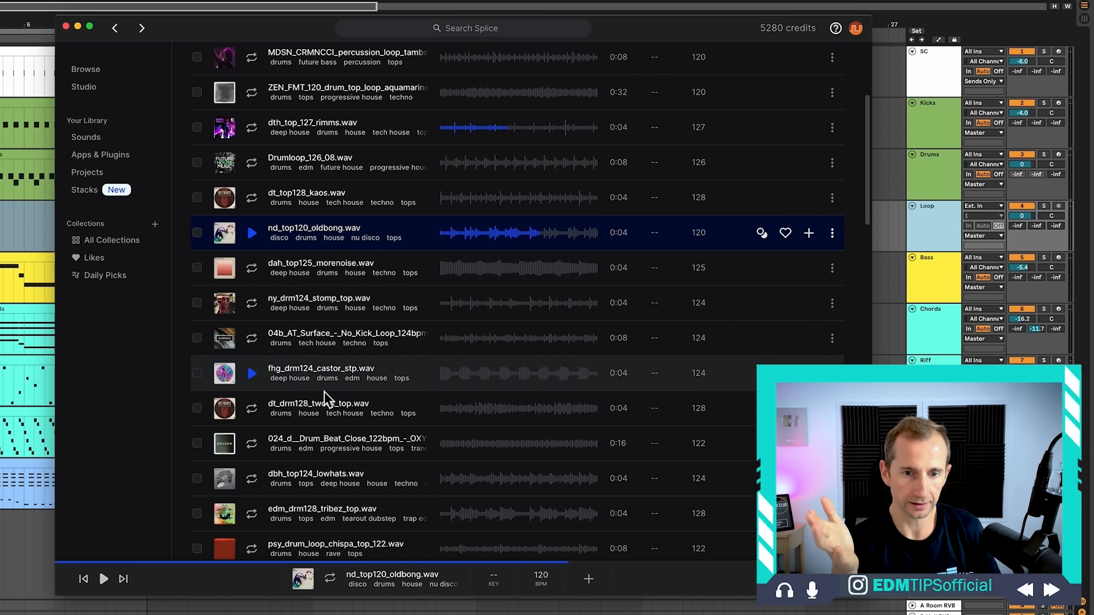
scroll(324, 393, down, 9)
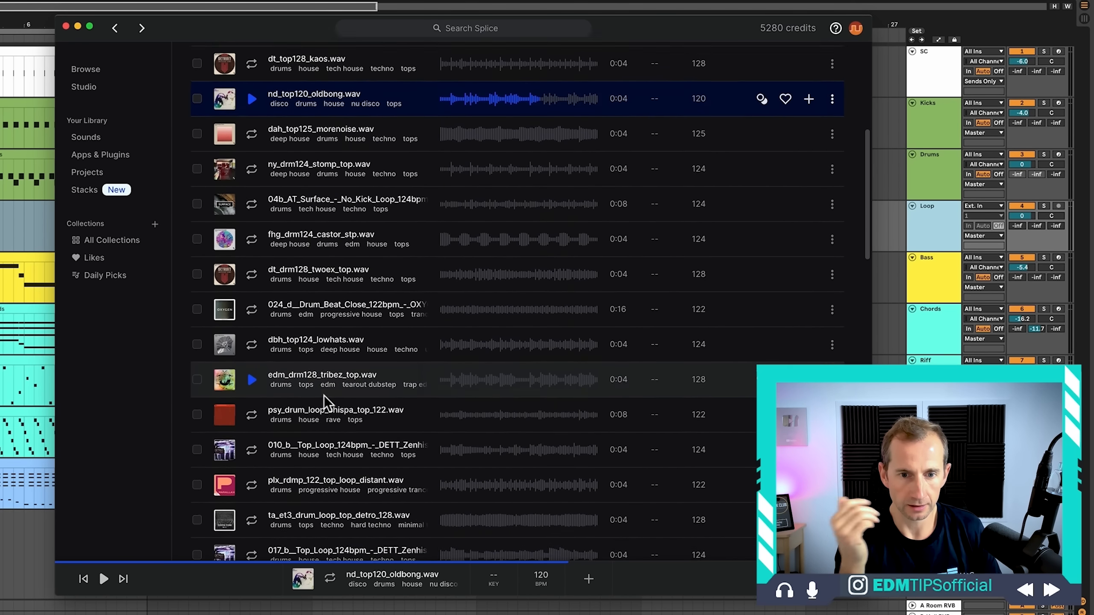
scroll(324, 397, down, 3)
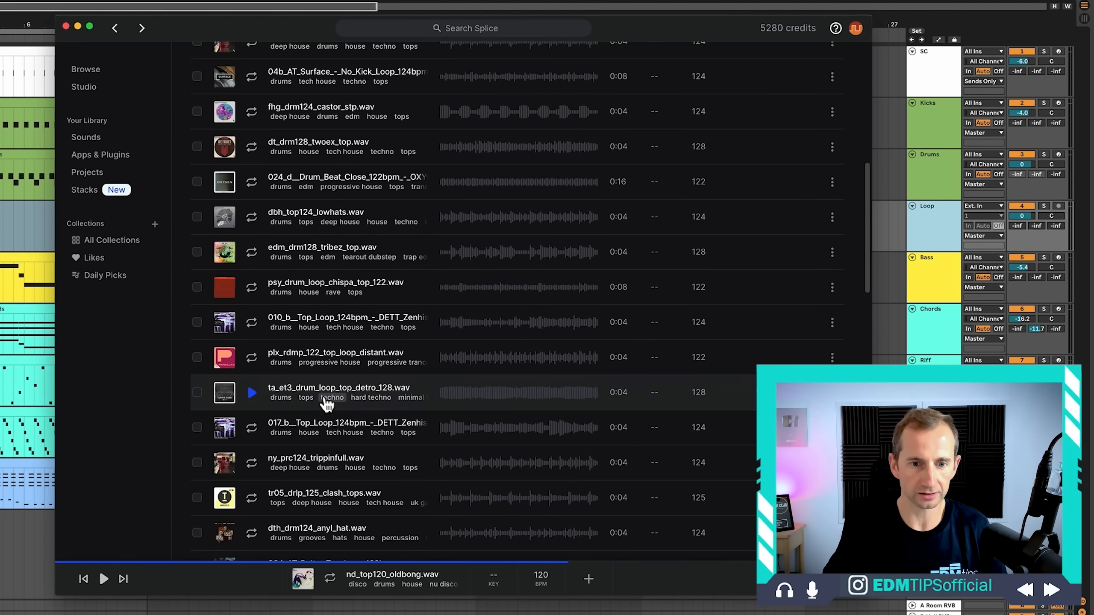
click(324, 396)
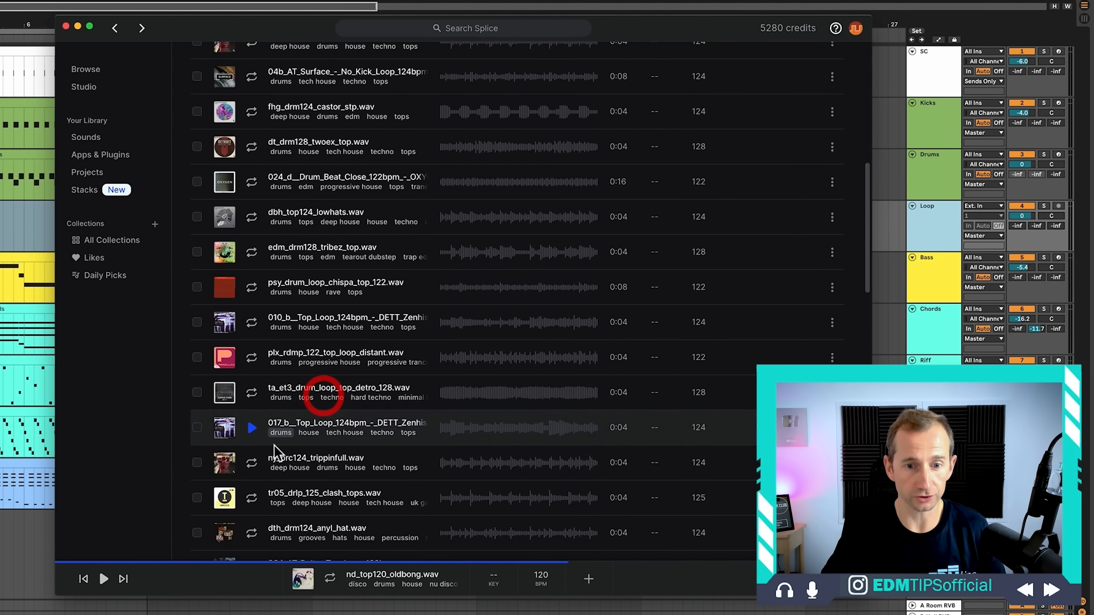
click(251, 500)
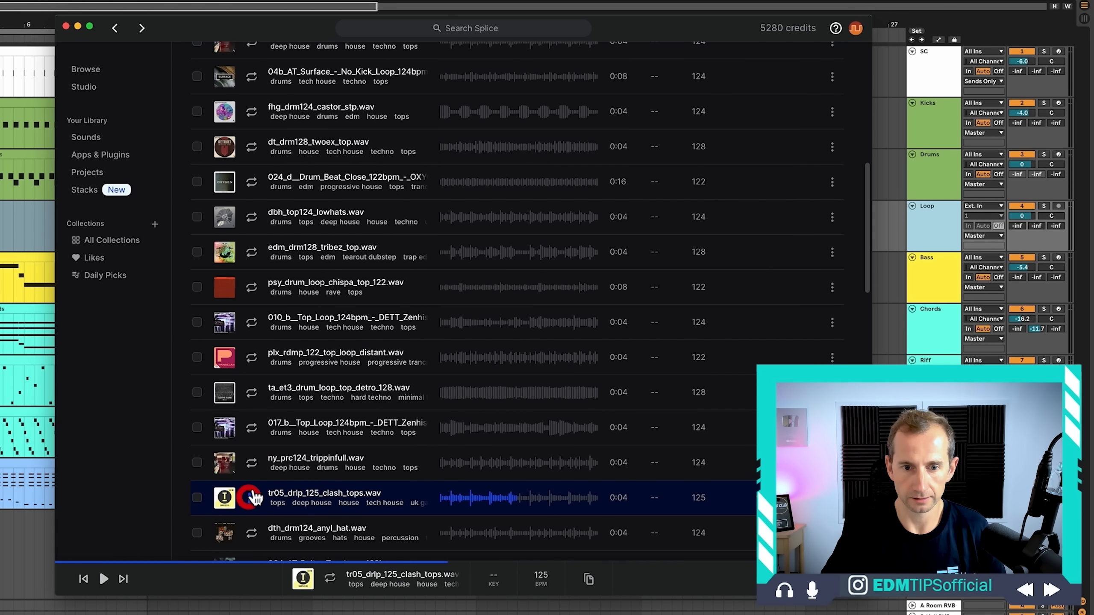
Step: Open the Toolroom Records Samples 05 pack from the clash_tops sample and audition tr05_drlp_125_triple_full.wav
scroll(301, 474, down, 3)
click(225, 440)
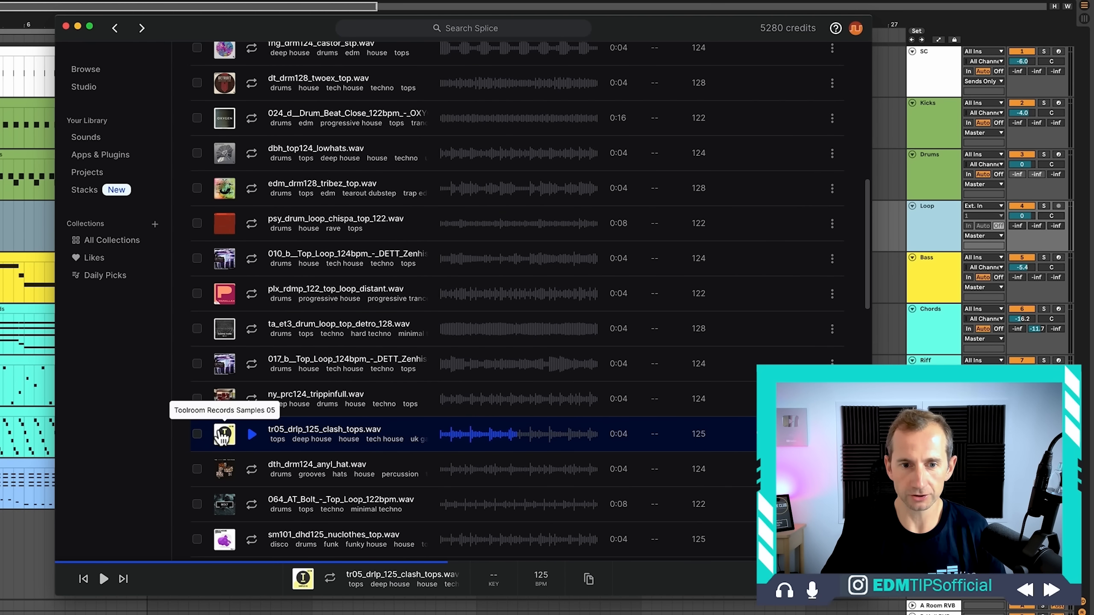
click(223, 434)
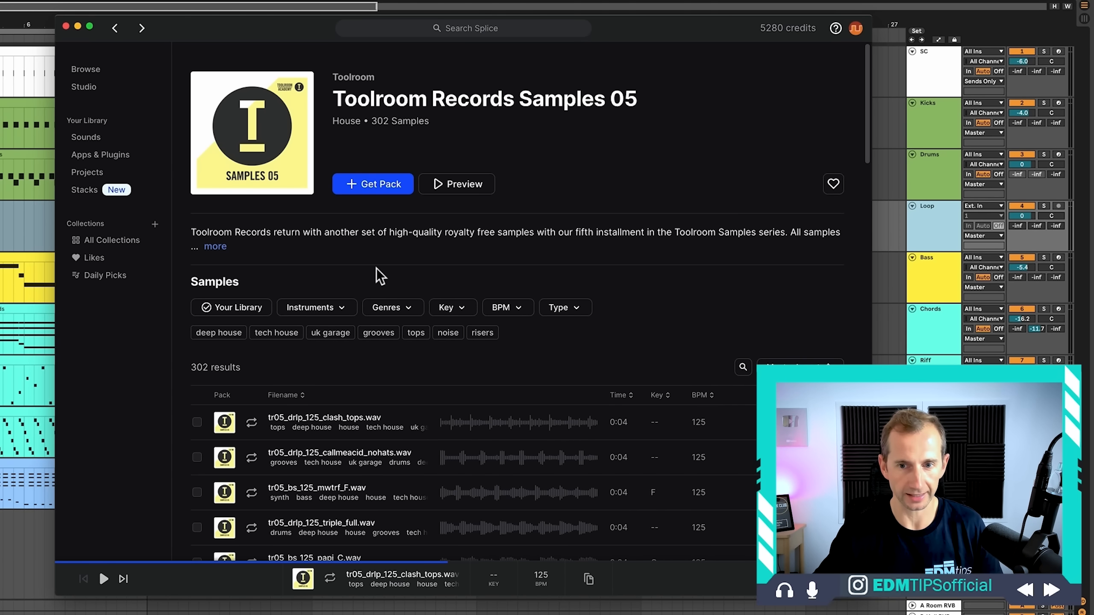
scroll(376, 268, down, 2)
scroll(376, 271, down, 1)
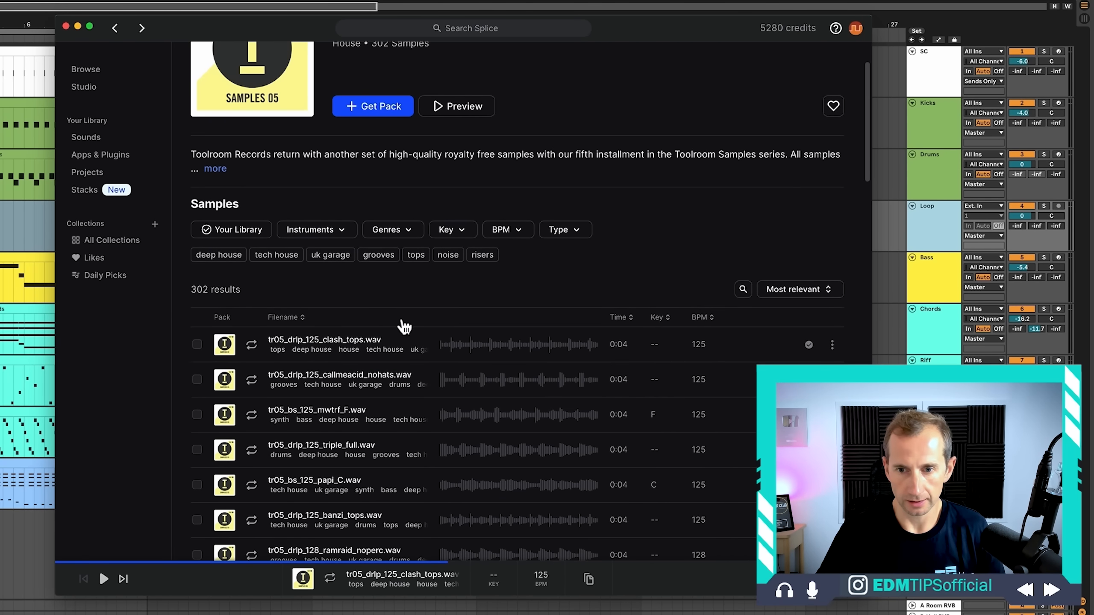
scroll(405, 336, down, 2)
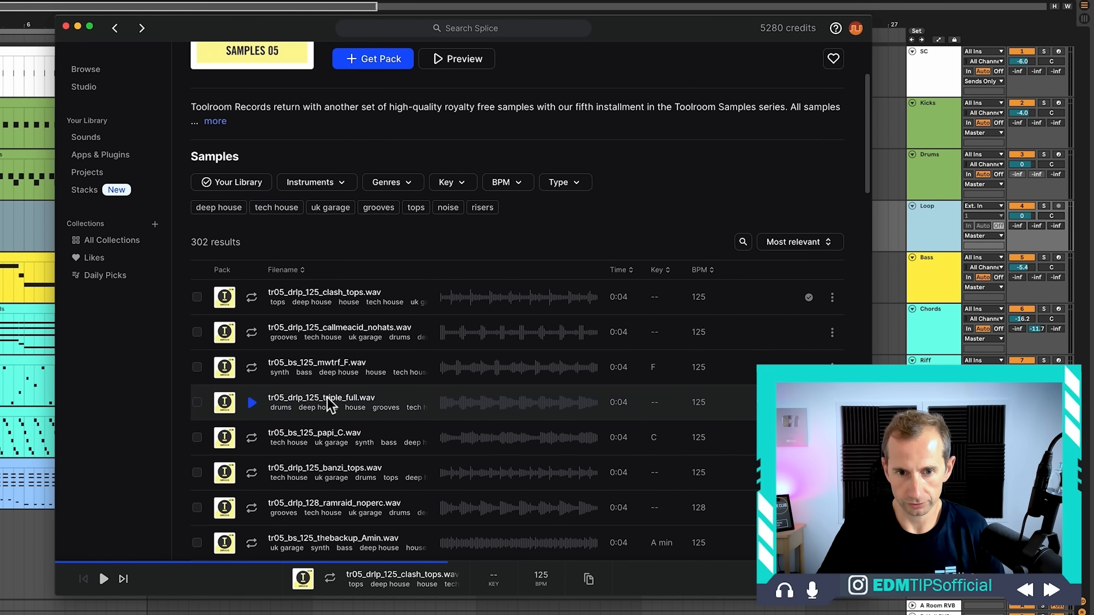
click(253, 403)
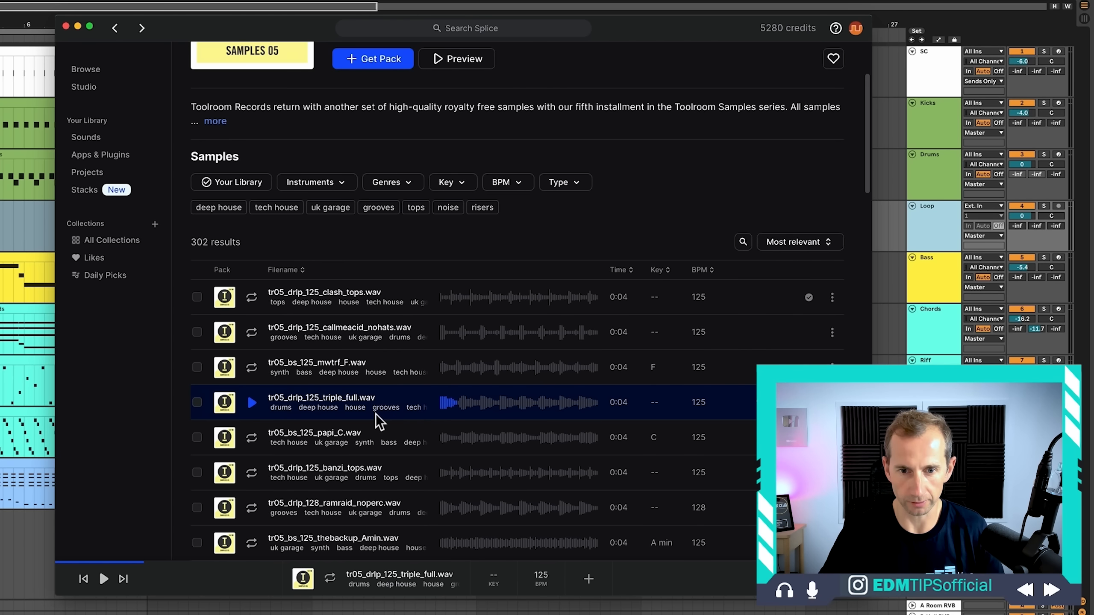
Step: Browse the Toolroom Records Samples 05 sample list and check which genres it can be filtered by
scroll(385, 425, down, 1)
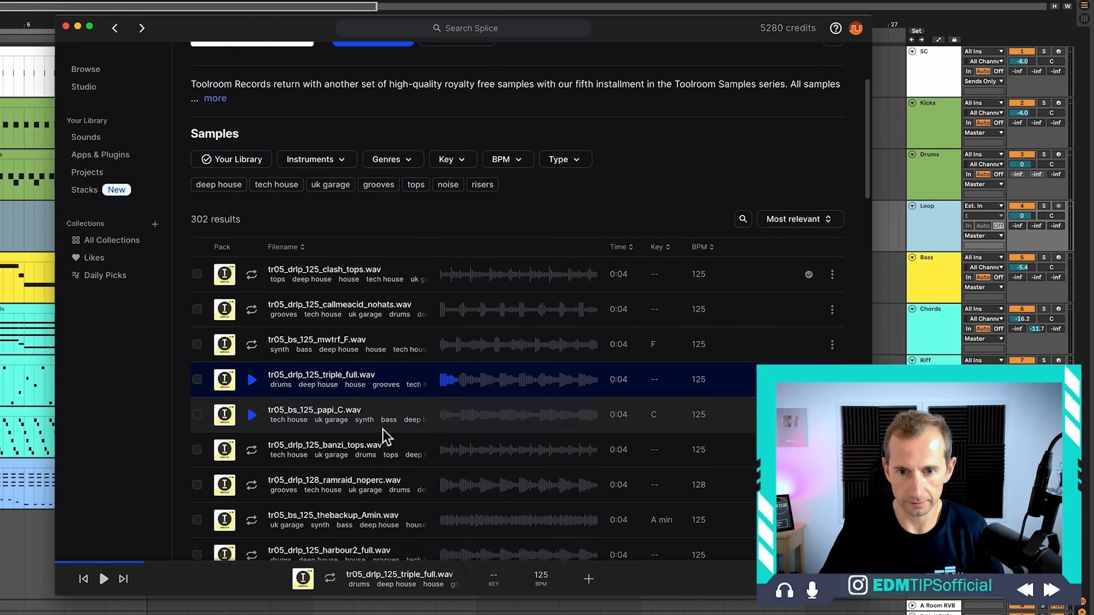
scroll(383, 429, down, 1)
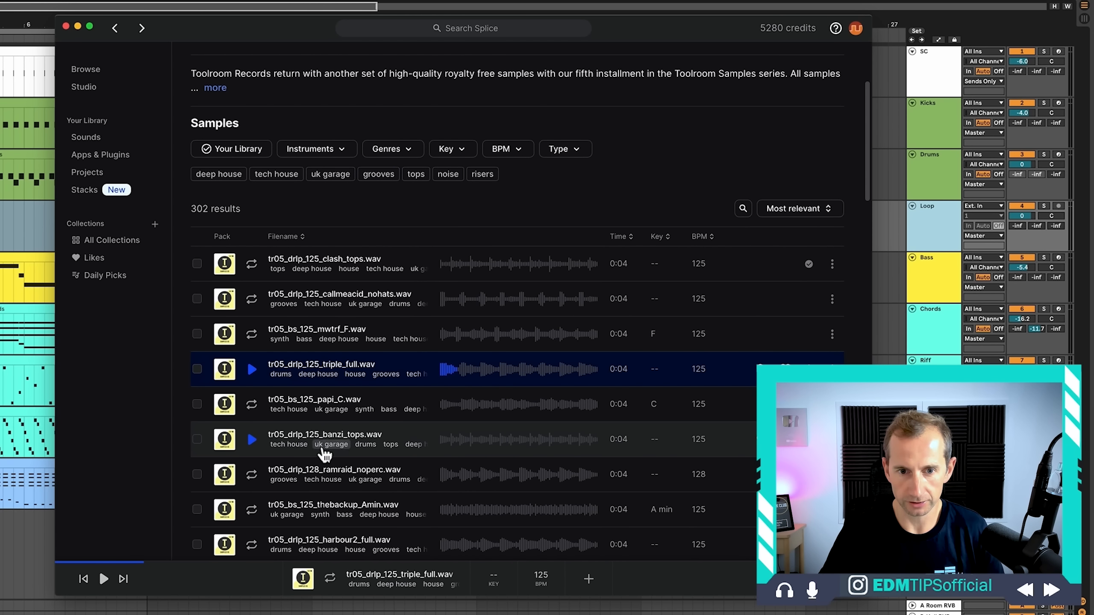
scroll(419, 449, down, 4)
click(419, 448)
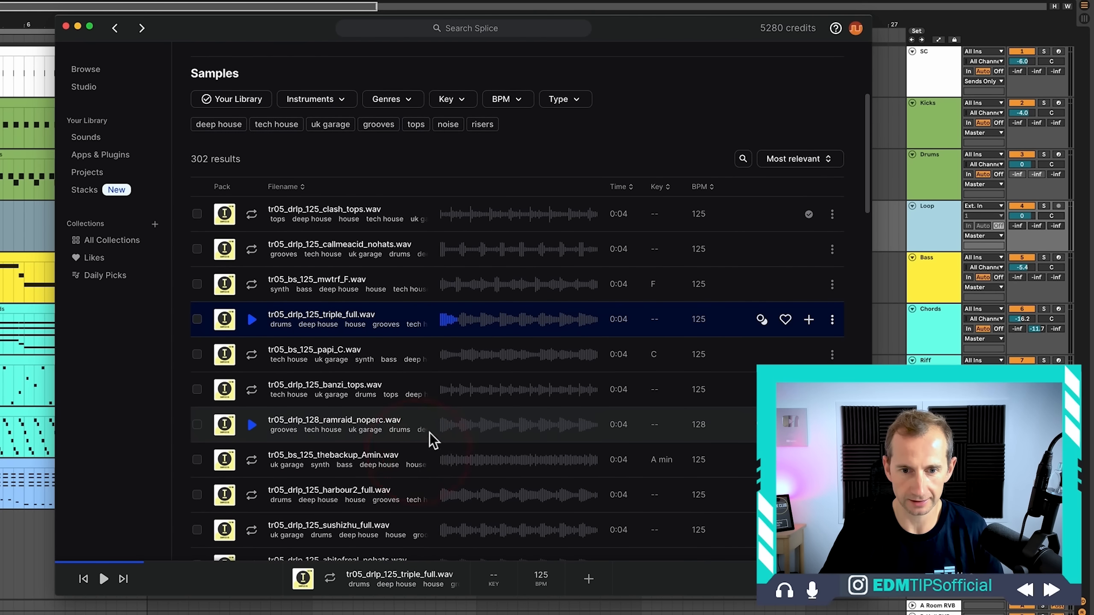
scroll(429, 432, down, 10)
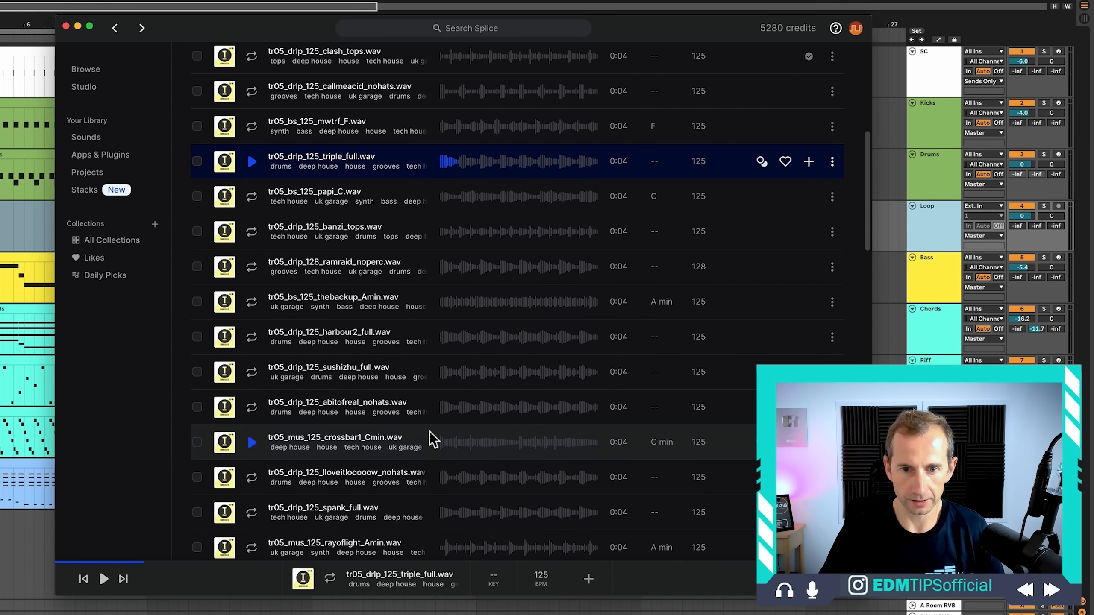
scroll(399, 452, down, 1)
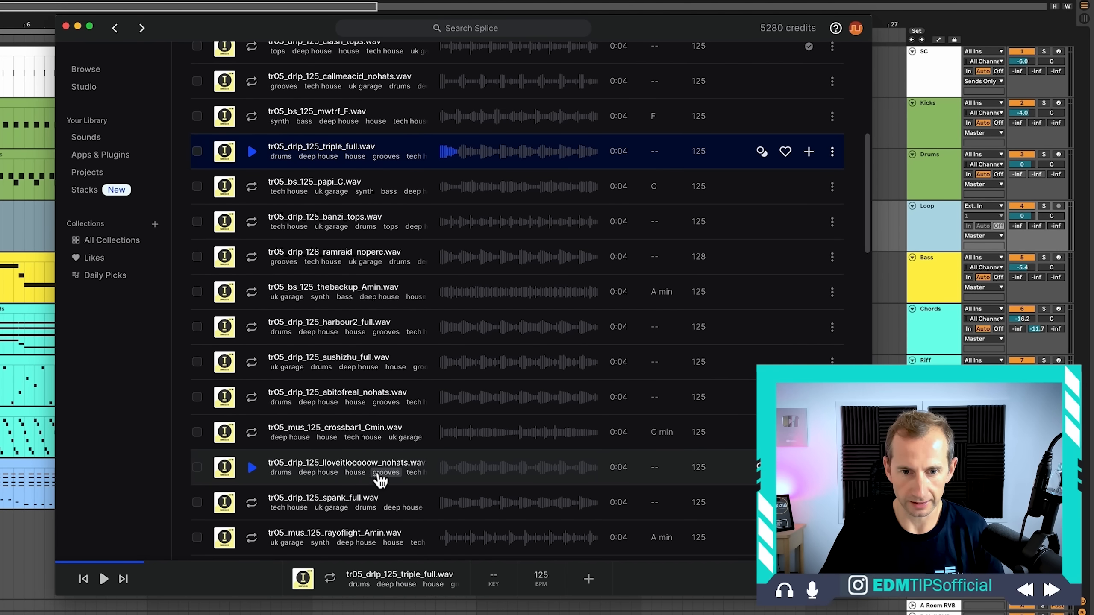
scroll(367, 464, down, 5)
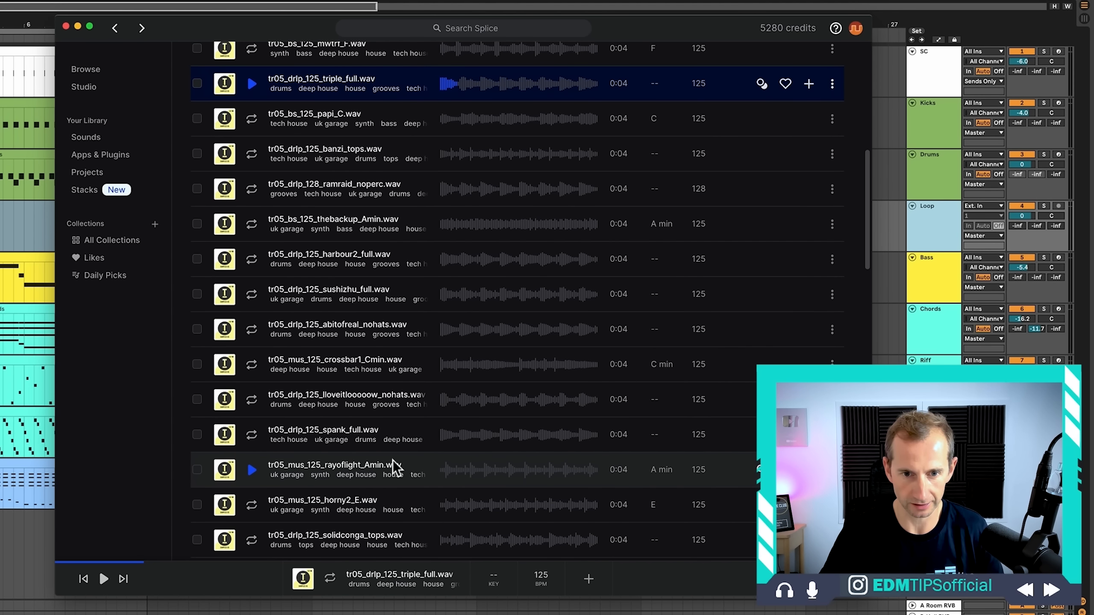
scroll(393, 460, down, 9)
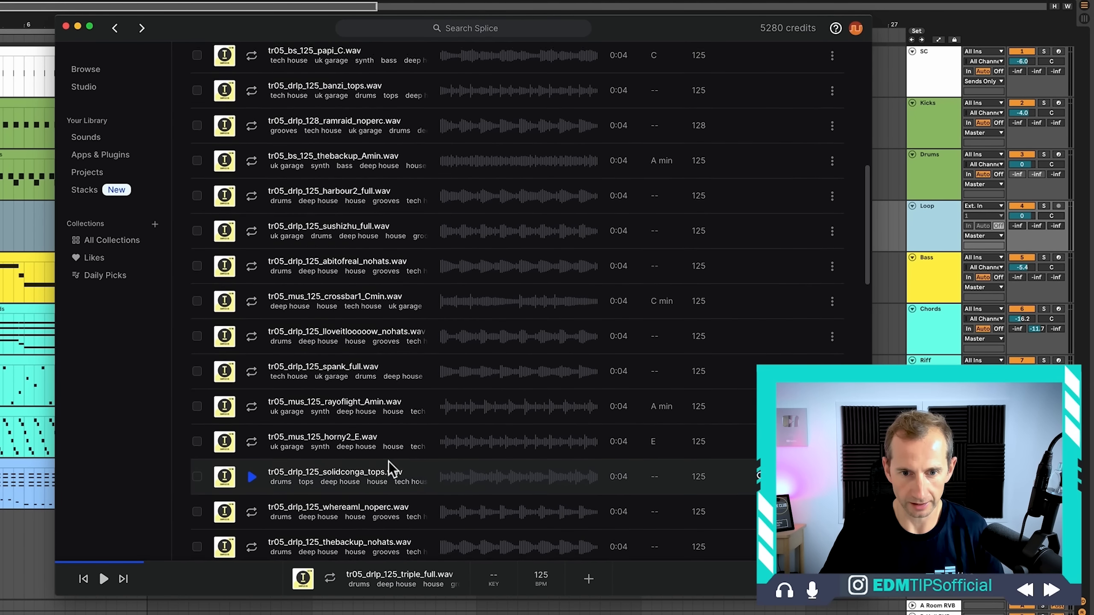
scroll(388, 462, up, 20)
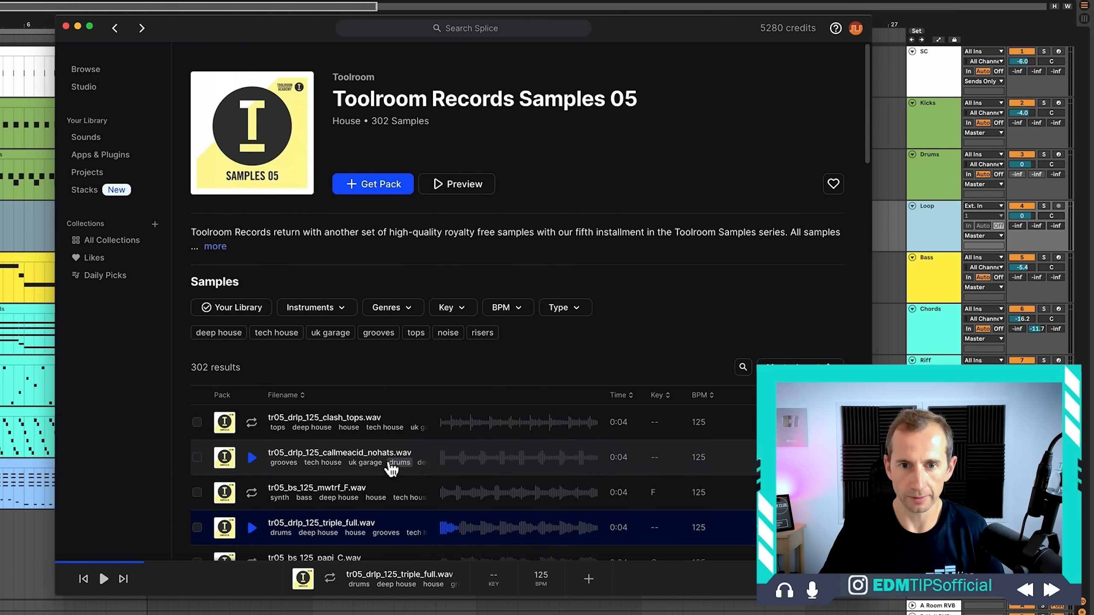
click(385, 318)
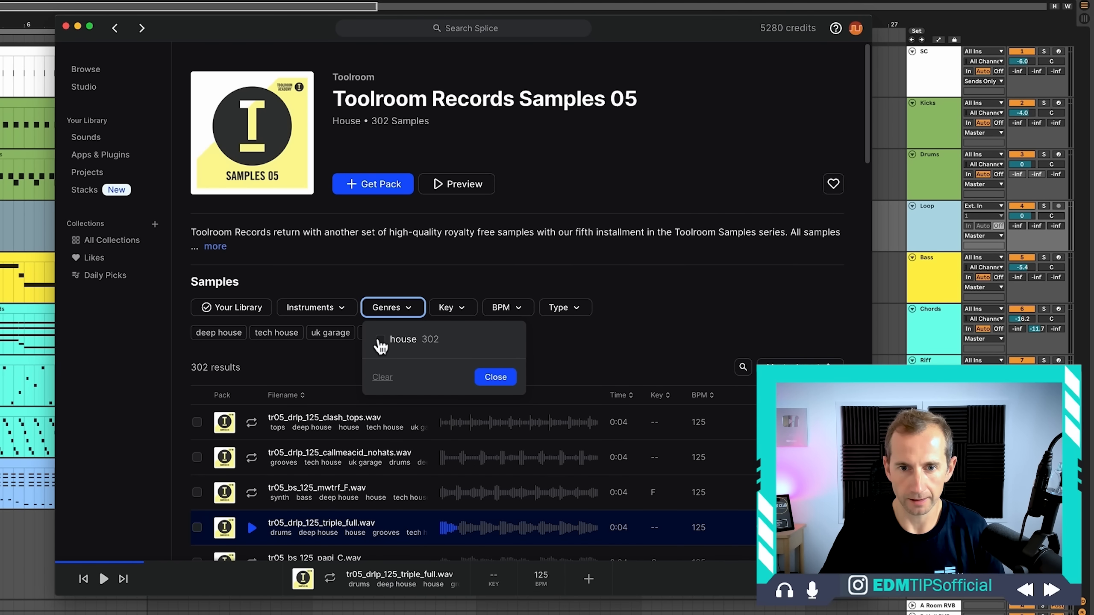
click(631, 342)
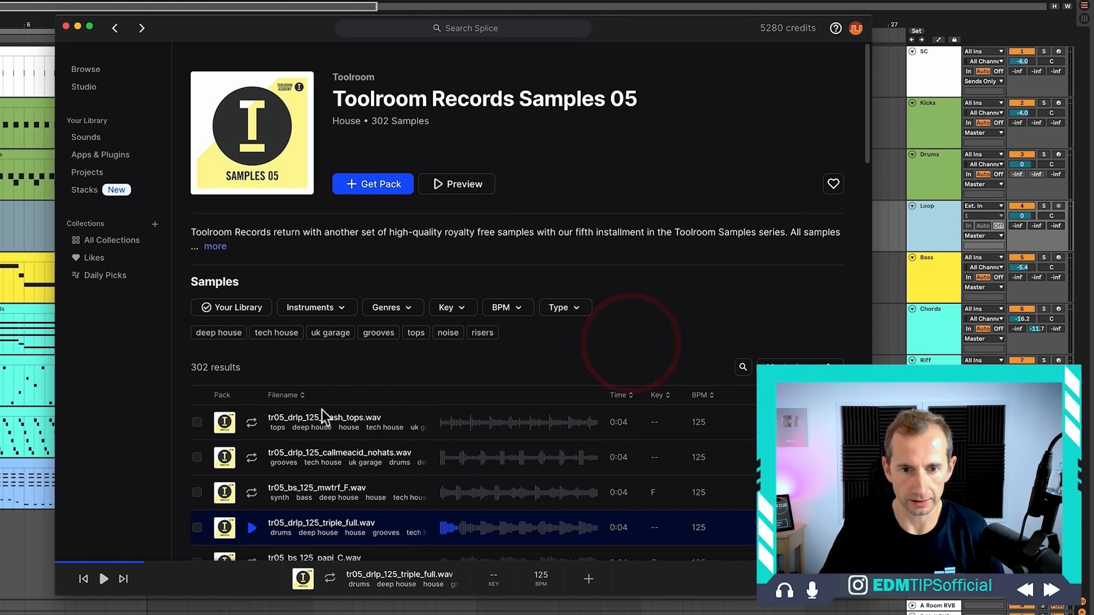
Step: Place tr05_drlp_125_clash_tops.wav on the Loop track at bar 1 in Ableton Live and minimize Splice
drag(305, 417, 0, 230)
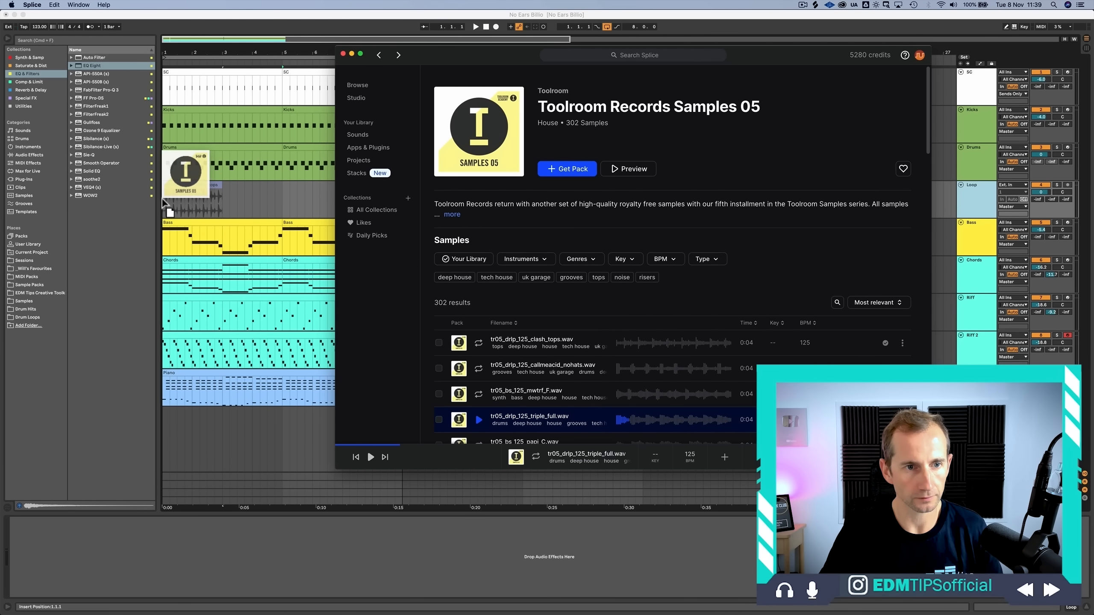
drag(163, 200, 164, 201)
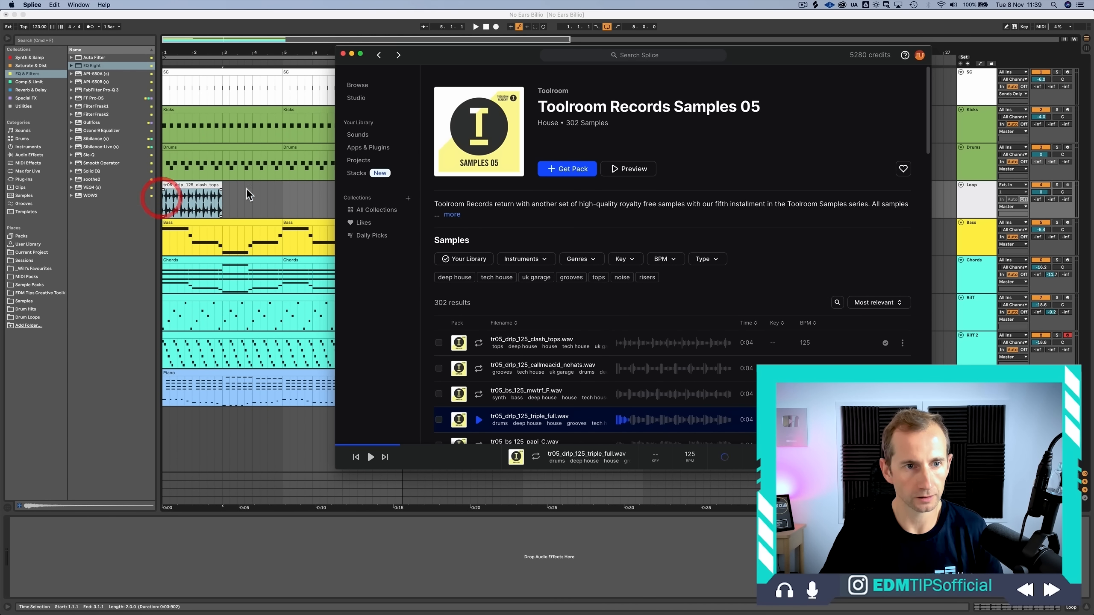
click(346, 54)
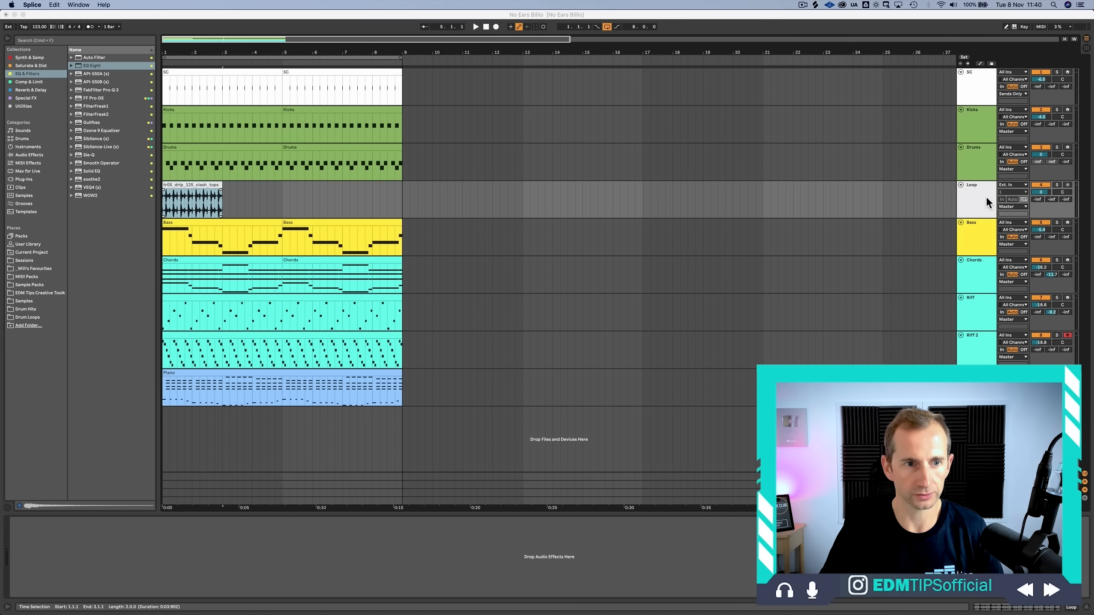
Step: Check the clash_tops clip's settings and extend its loop to fill eight bars, matching the other tracks
double_click(212, 186)
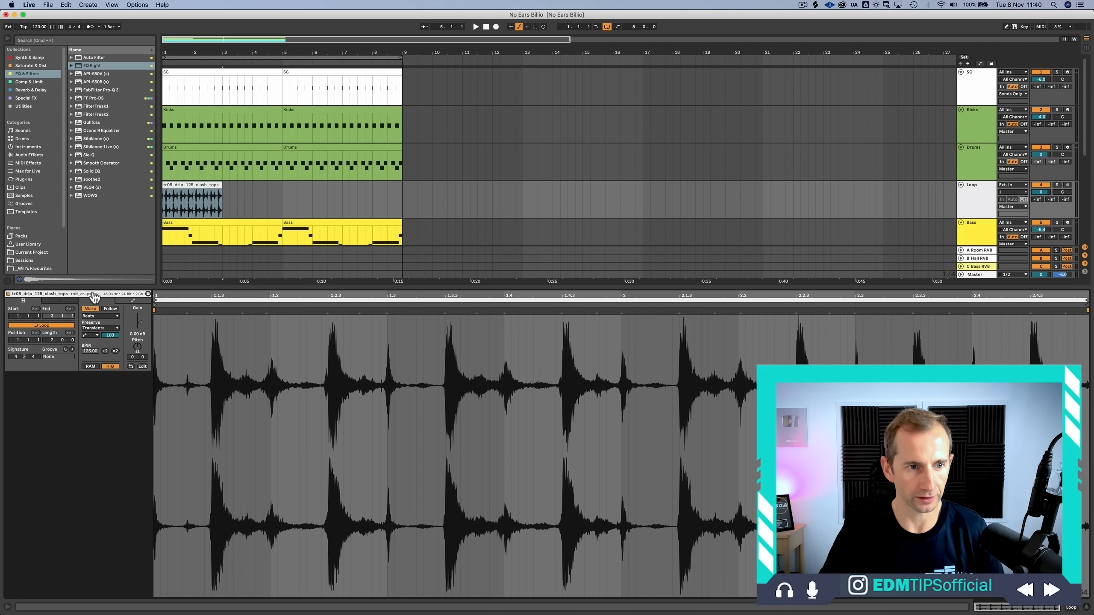
key(shift+Tab)
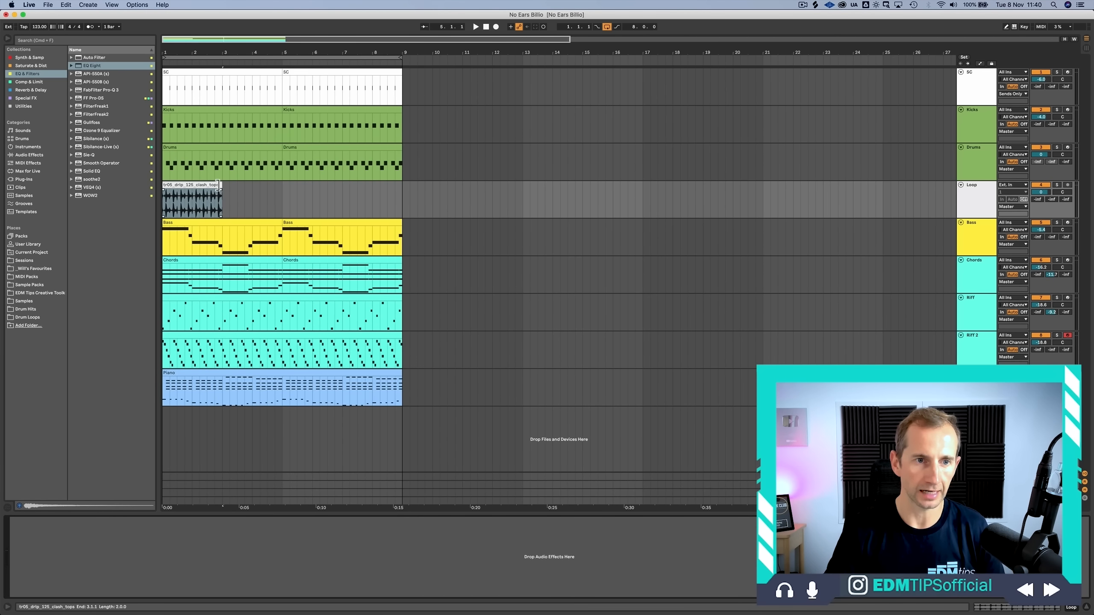
drag(222, 186, 403, 185)
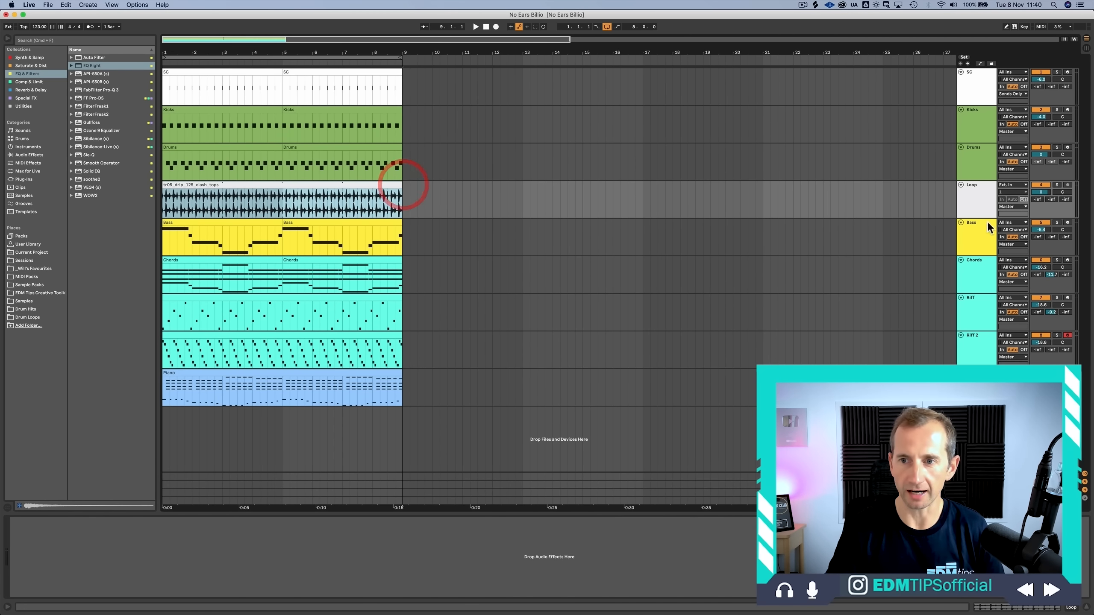
Step: Bring the Loop track's volume up from silence during playback and balance it at about -18 dB
click(978, 207)
key(Tab)
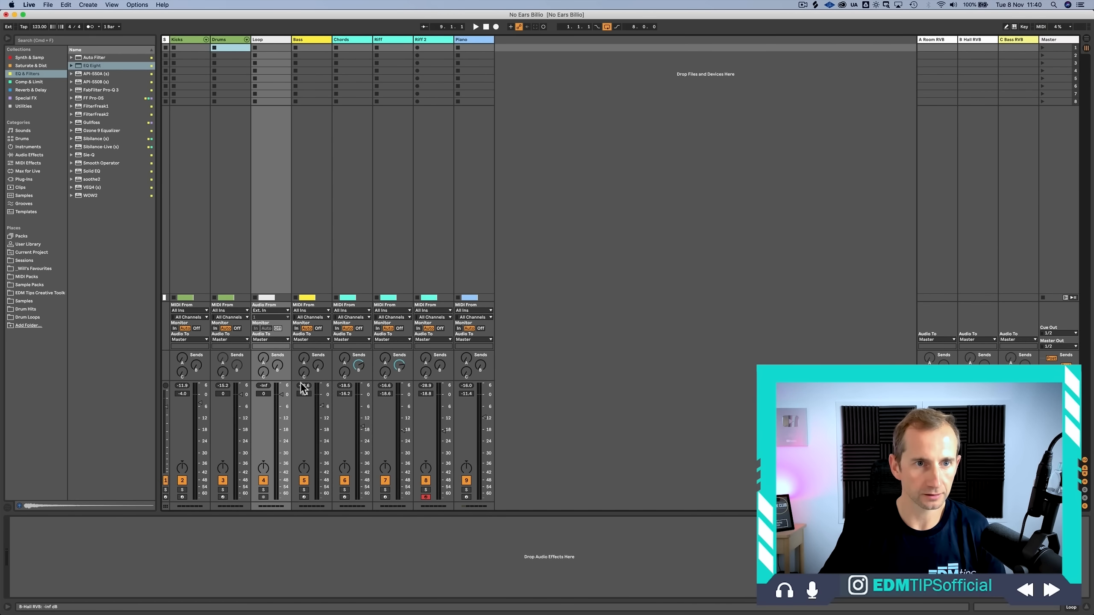
drag(286, 399, 281, 472)
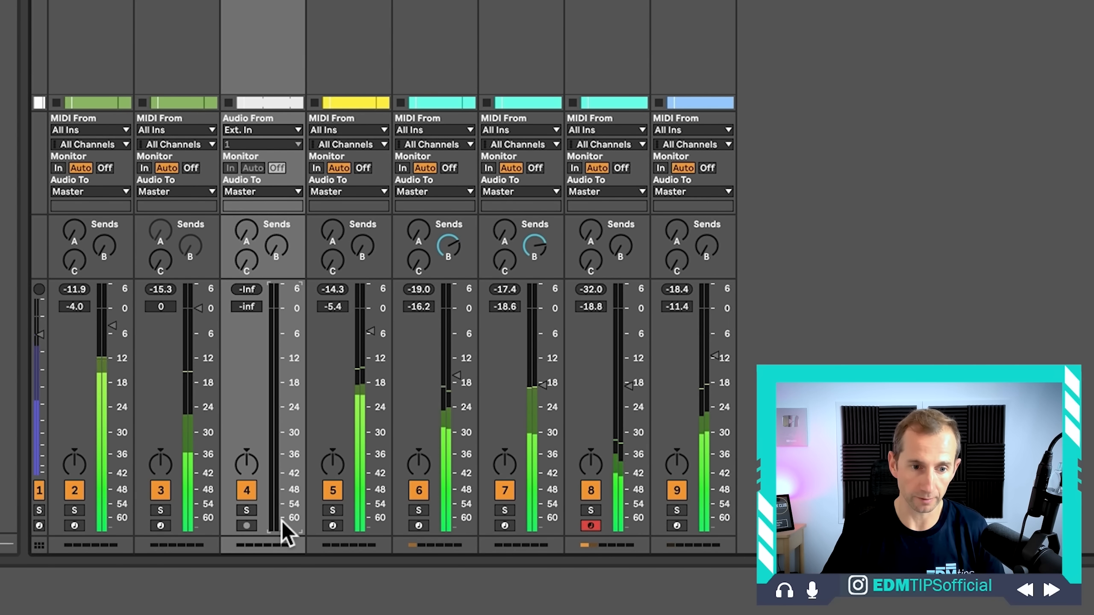
drag(281, 525, 296, 387)
click(247, 293)
click(245, 291)
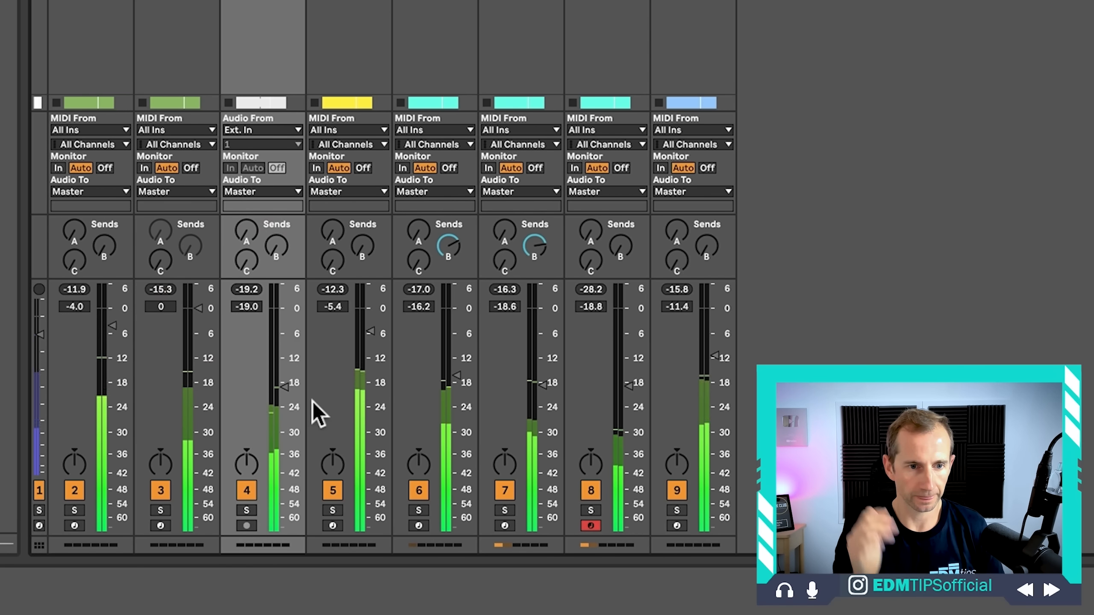
drag(284, 387, 283, 381)
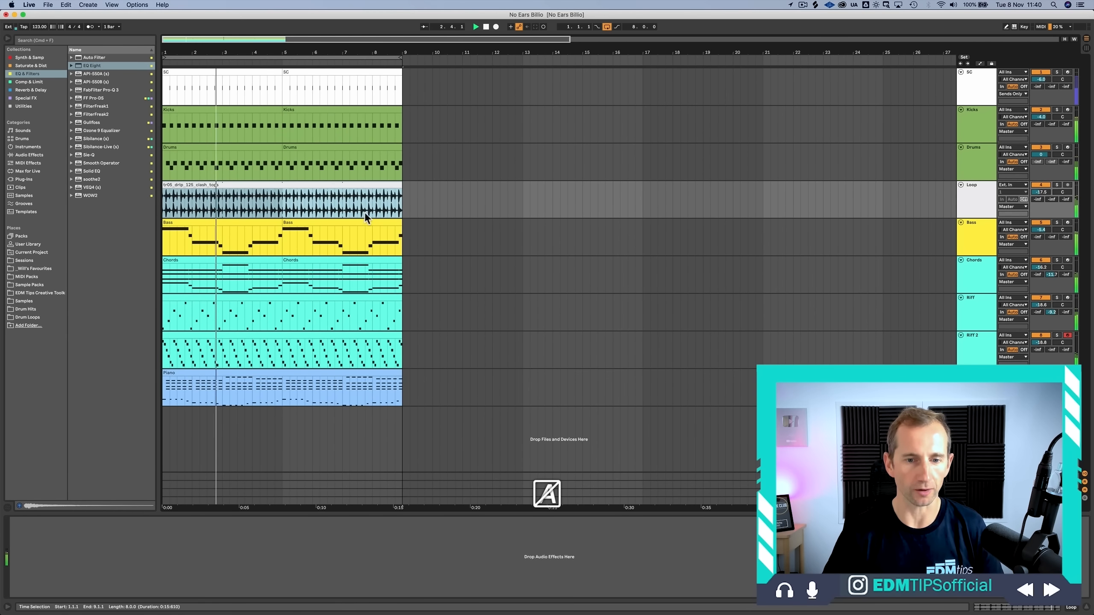
Step: Copy the SC Comp sidechain compressor from the Chords track to the Loop track and play back to check its ducking
click(378, 223)
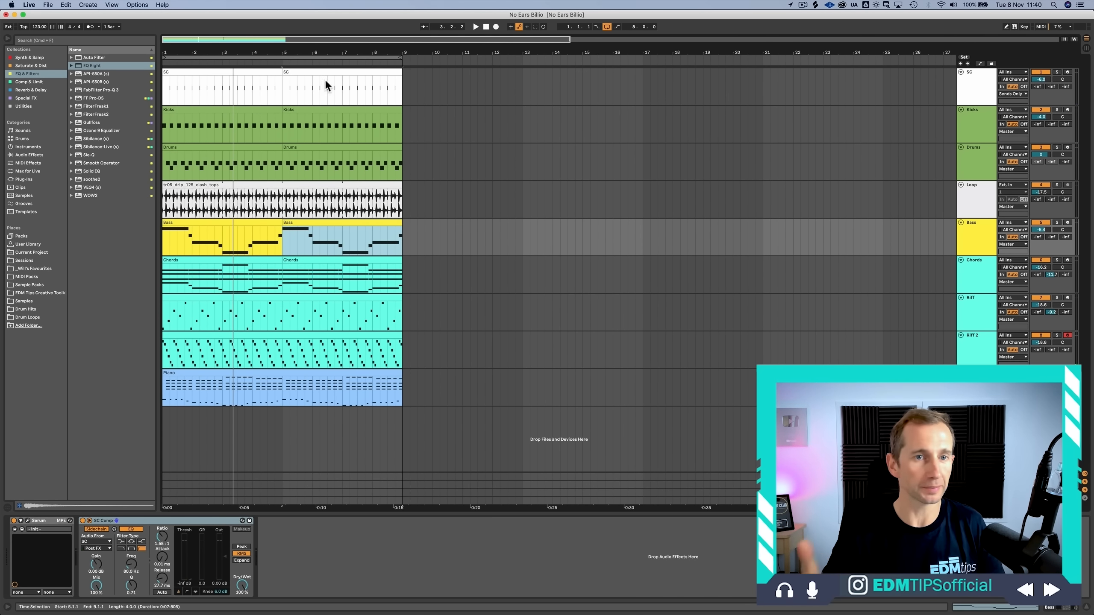
drag(321, 56, 321, 46)
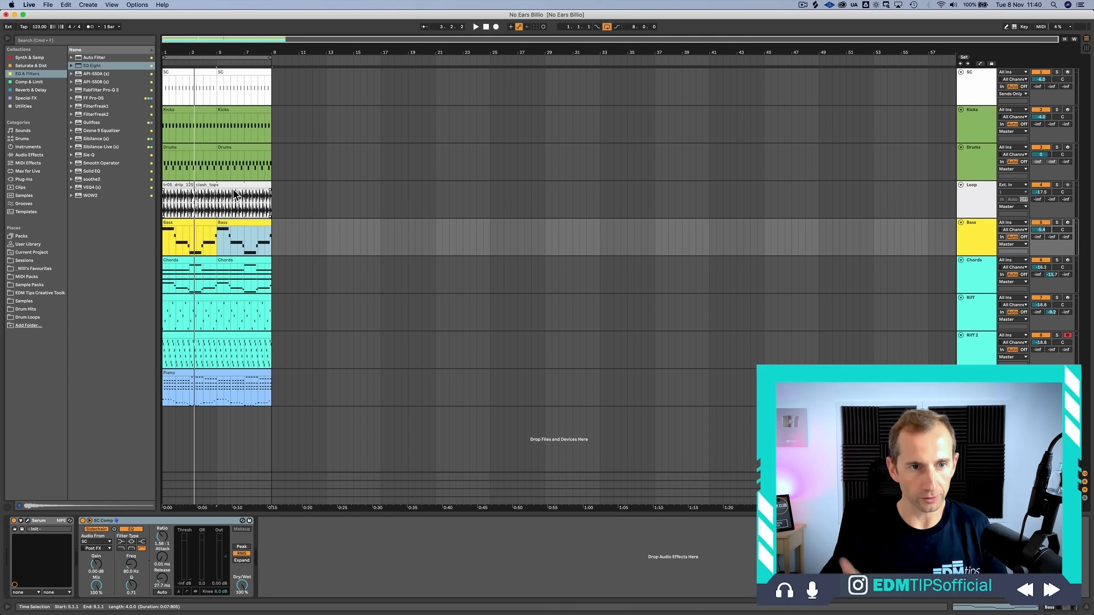
click(974, 285)
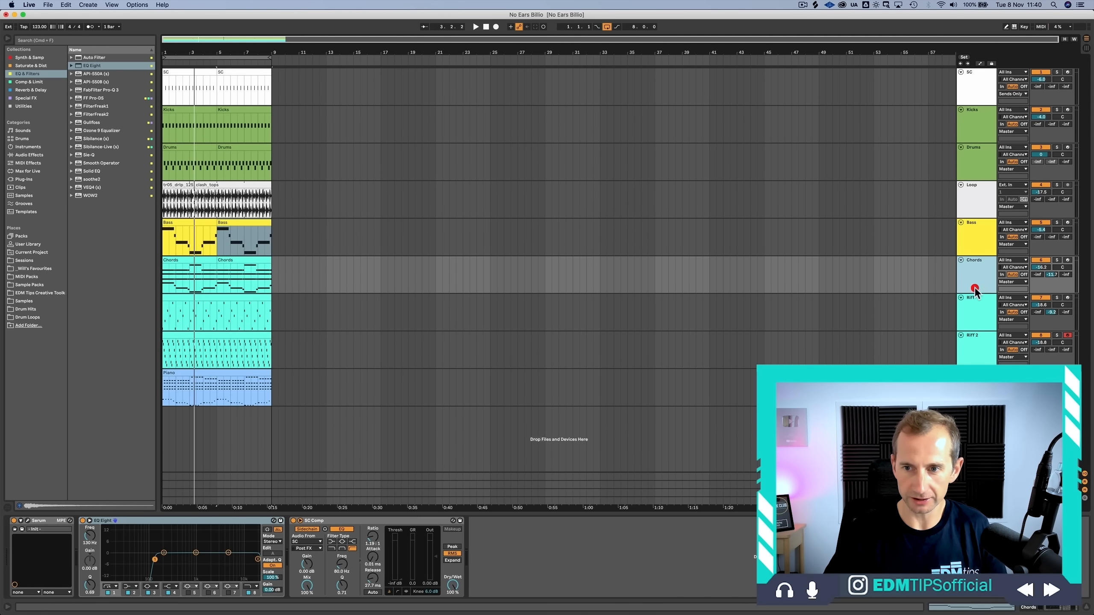
click(363, 521)
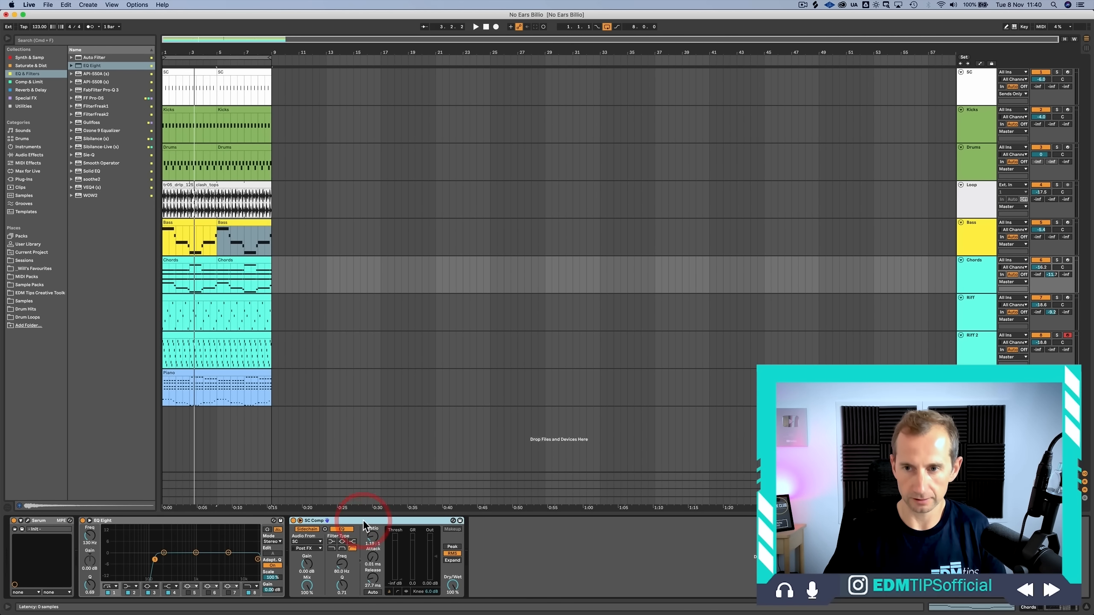
click(970, 179)
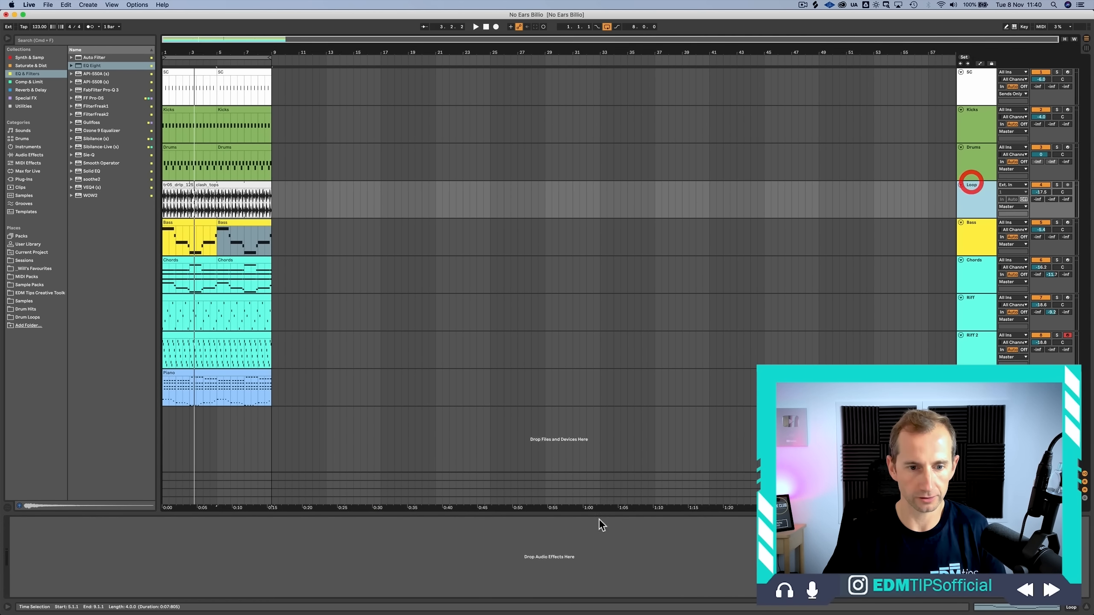
click(479, 564)
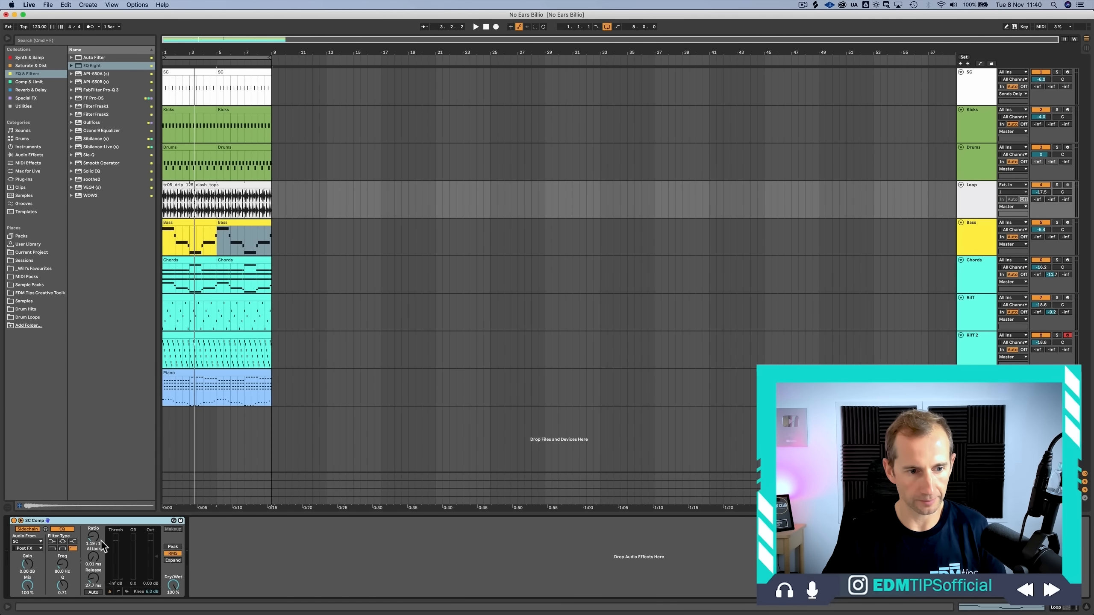
key(space)
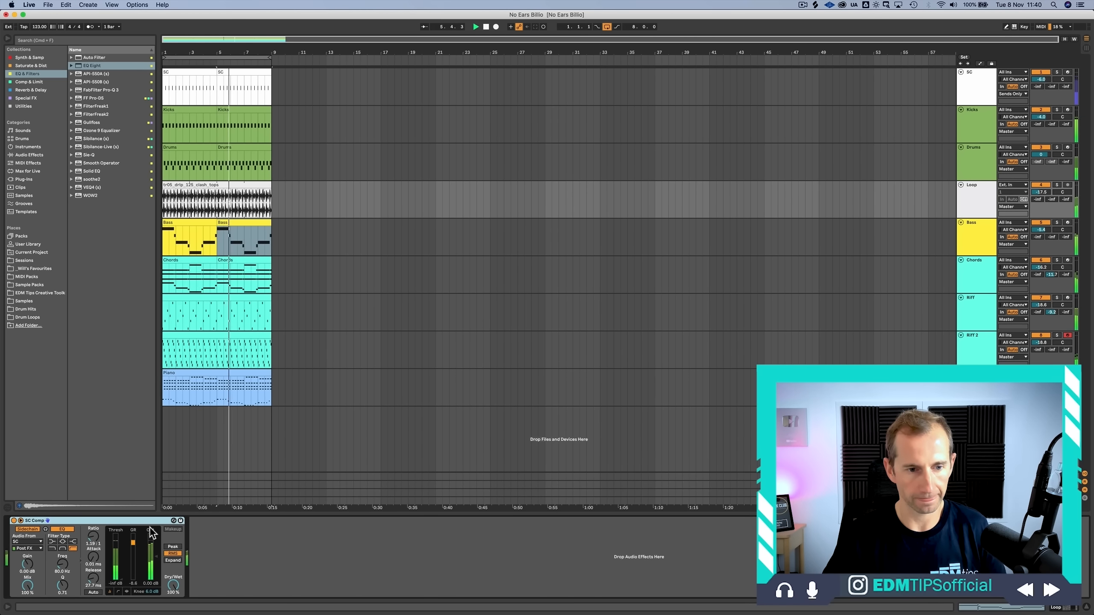
key(space)
Step: Recolor the Loop track and its clip green like the drum tracks, and fold the SC track
right_click(972, 203)
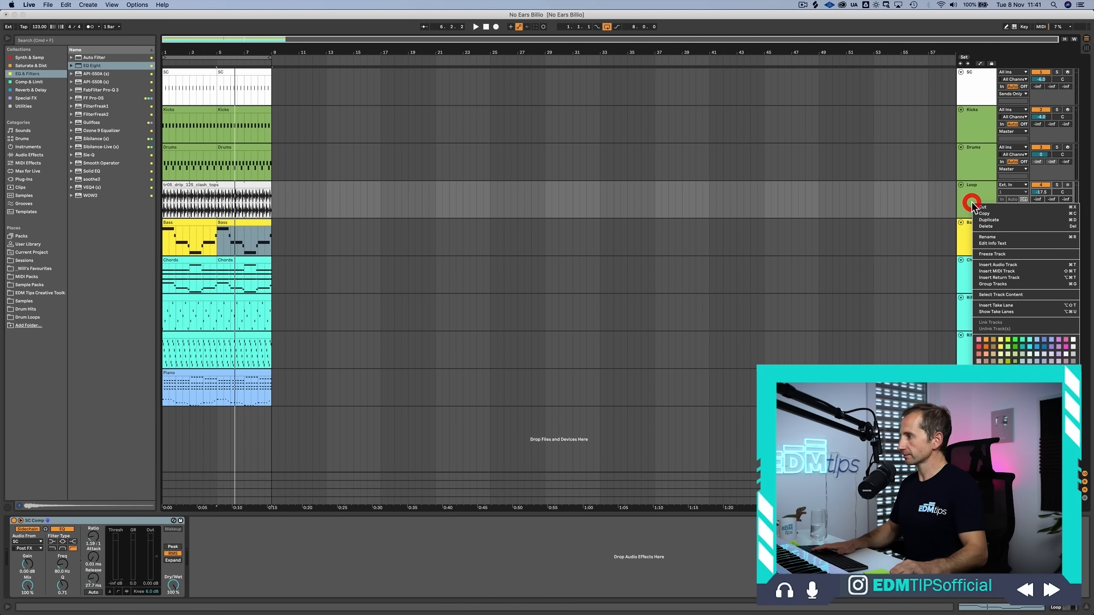
click(362, 238)
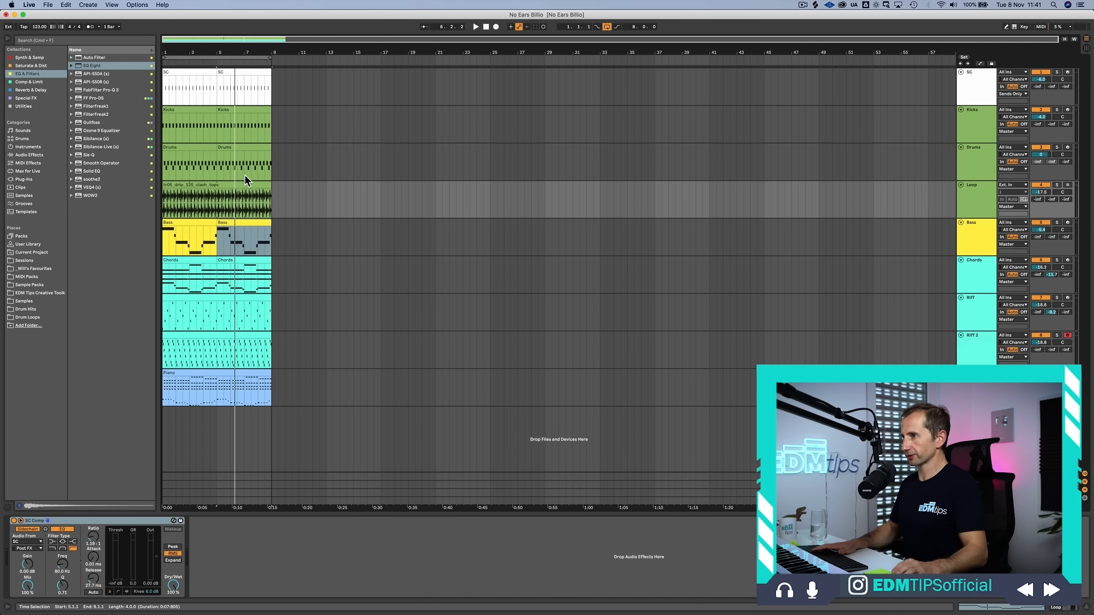
click(961, 72)
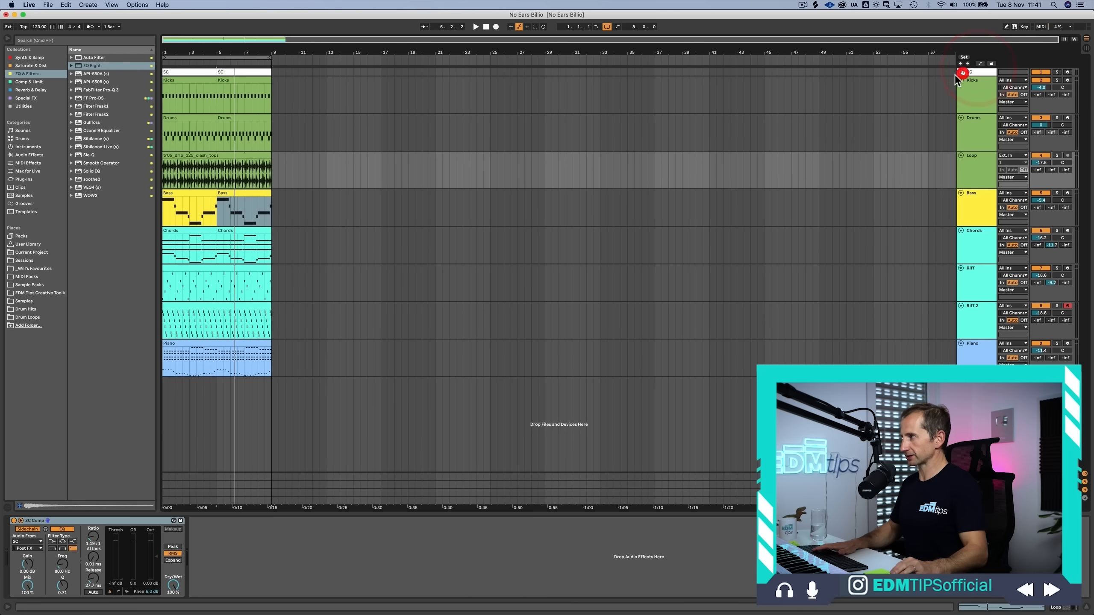
Step: Duplicate the eight-bar section across all tracks and place the resulting sixteen bars at bars 17 to 33
drag(274, 359, 403, 82)
key(super+d)
drag(487, 60, 603, 63)
click(617, 240)
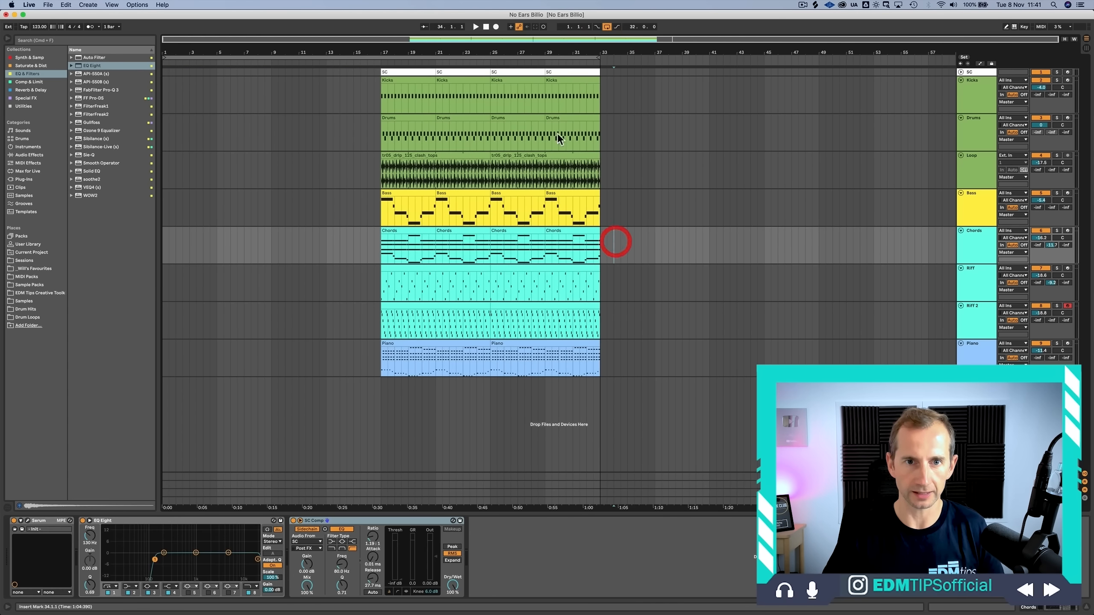
Step: Remove the last half bar of the Kicks before bar 25 and play the section to hear the gap
key(plus)
drag(476, 59, 502, 87)
click(436, 61)
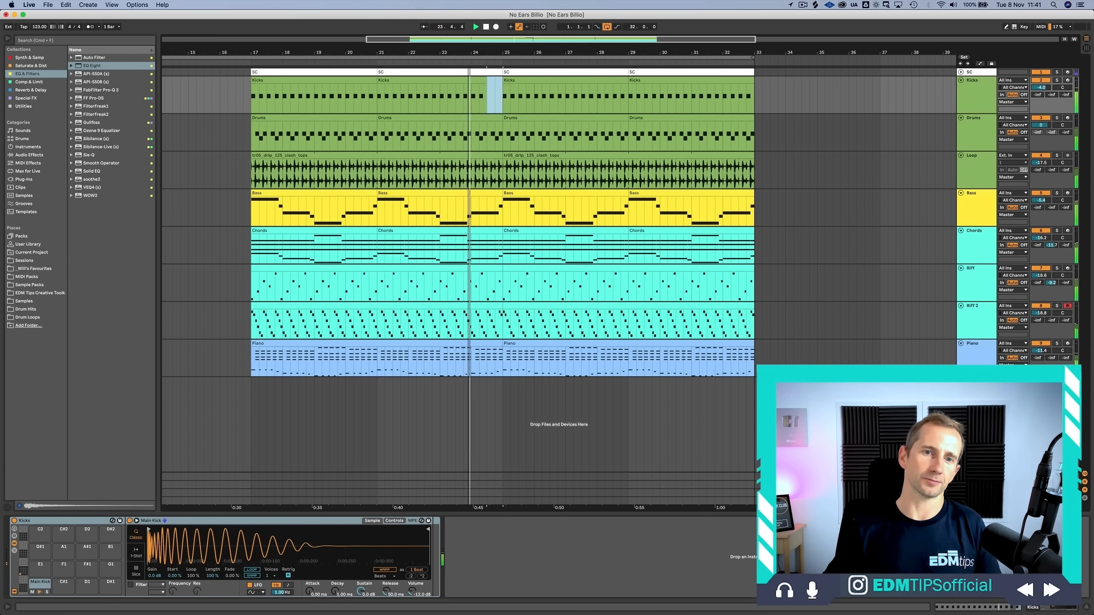
Step: Extend the Chords in the intro past bar 9 and repeat a half-bar slice of the first chord up to bar 13
drag(481, 60, 481, 55)
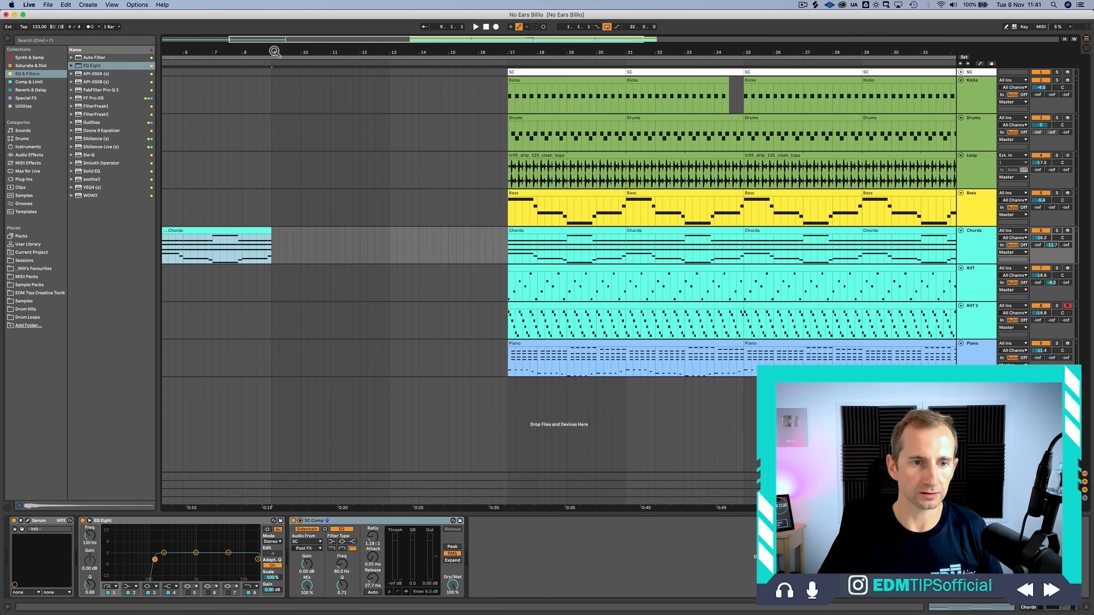
key(ctrl+d)
drag(281, 244, 287, 250)
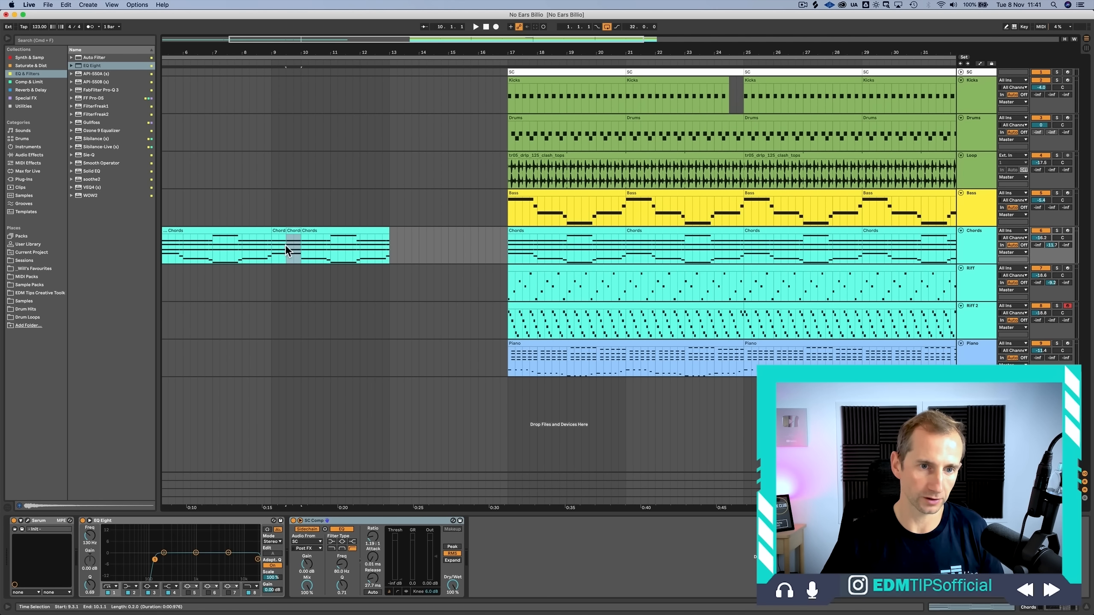
key(super+d)
key(super+d)
key(super+d)
key(super+d)
key(super+d)
key(super+d)
key(super+d)
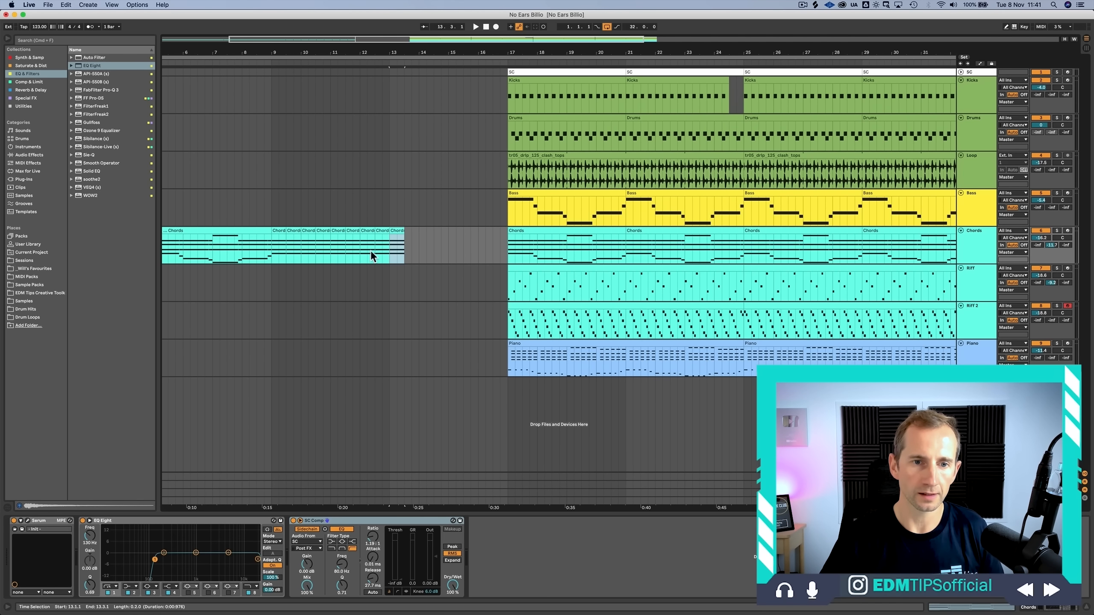
Step: Repeat a one-beat slice of the Chords from bar 13 up to the drop at bar 17
drag(390, 244, 395, 245)
key(super+d)
key(super+d)
key(super+d)
key(super+d)
key(super+d)
key(super+d)
key(super+d)
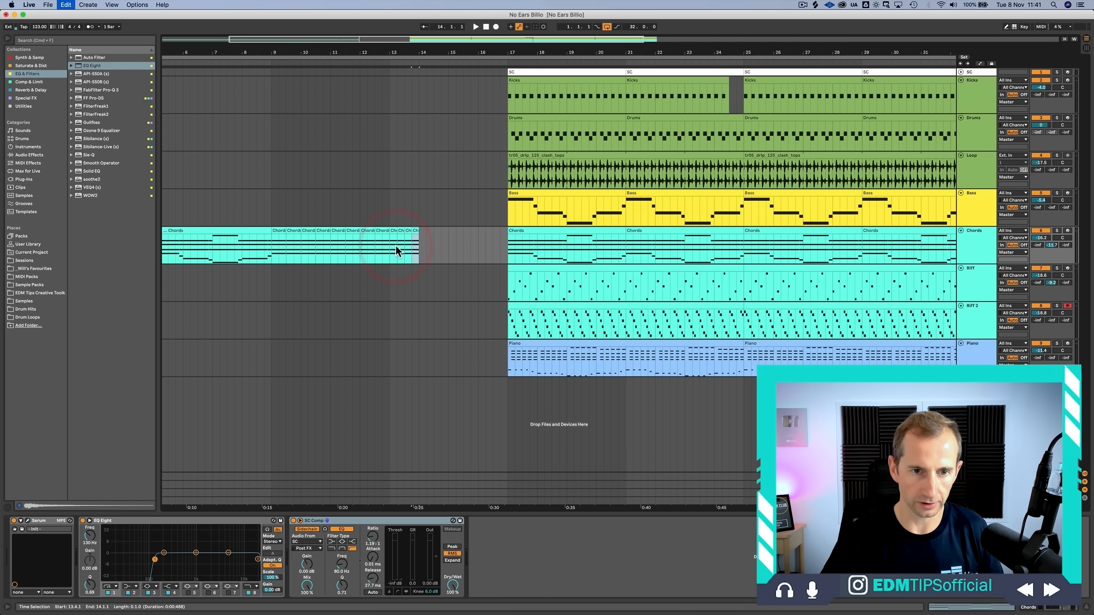
key(super+d)
key(super+d)
key(super+d)
key(super+d)
key(super+d)
key(super+d)
key(super+d)
key(super+d)
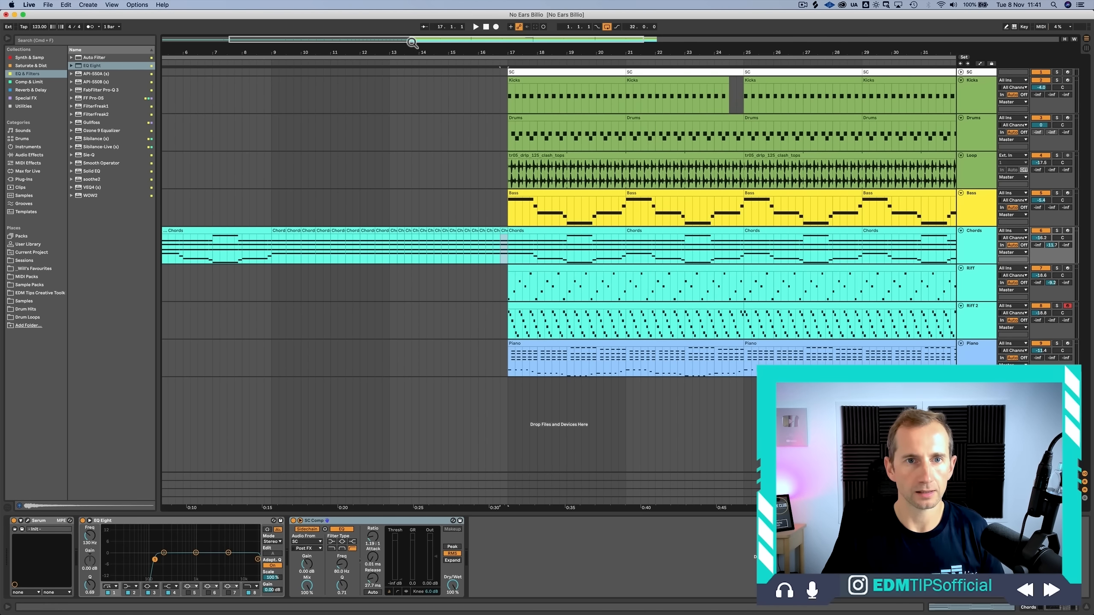
Step: Set the upward pitch bend range of the Chords track's Serum to 12 semitones and close the plugin window
drag(409, 51, 335, 51)
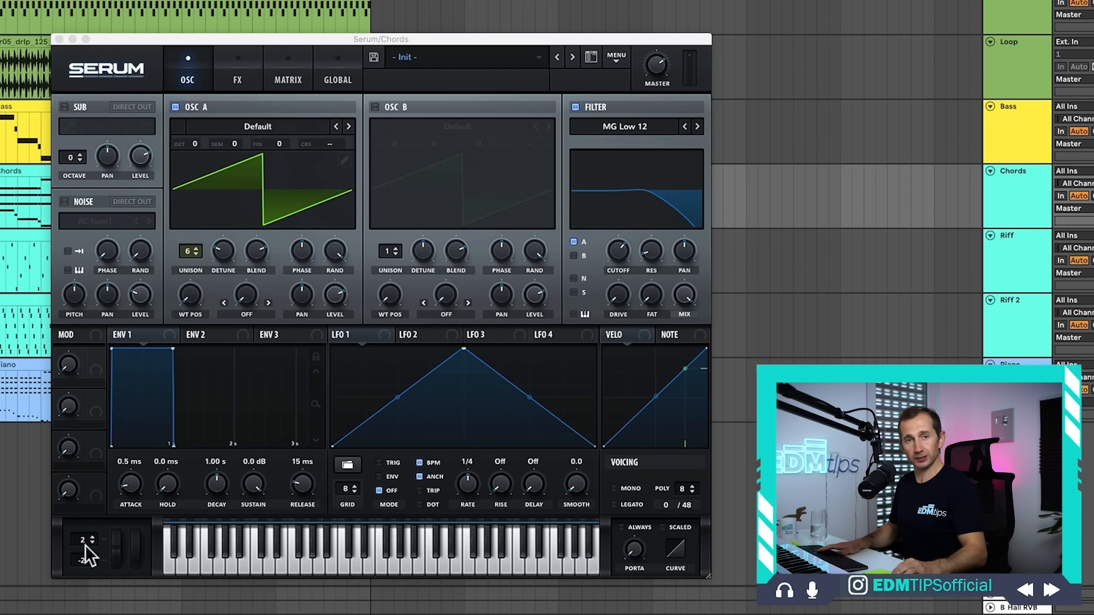
click(82, 544)
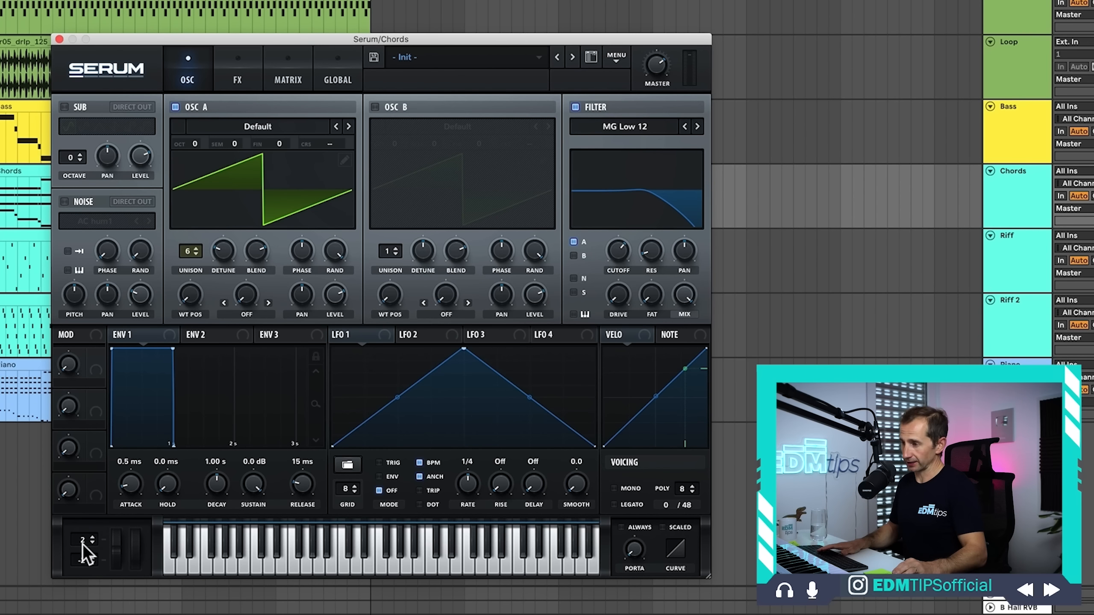
drag(83, 512, 93, 511)
click(93, 513)
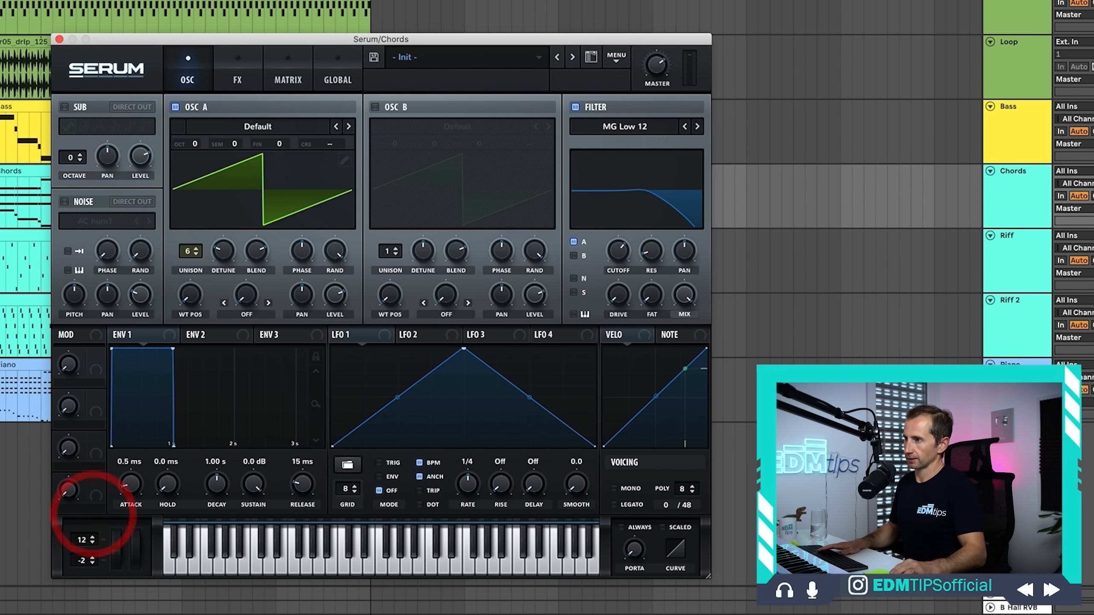
click(59, 39)
Step: Consolidate the sliced Chords from bar 9 to bar 17 into one clip and open it for editing
click(273, 233)
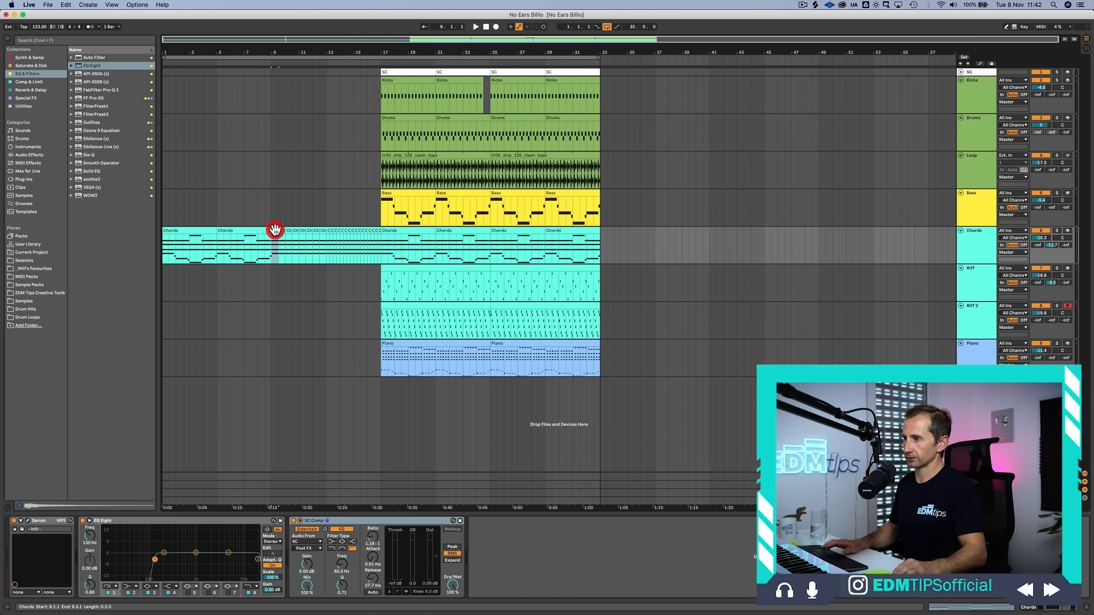
shift+click(379, 228)
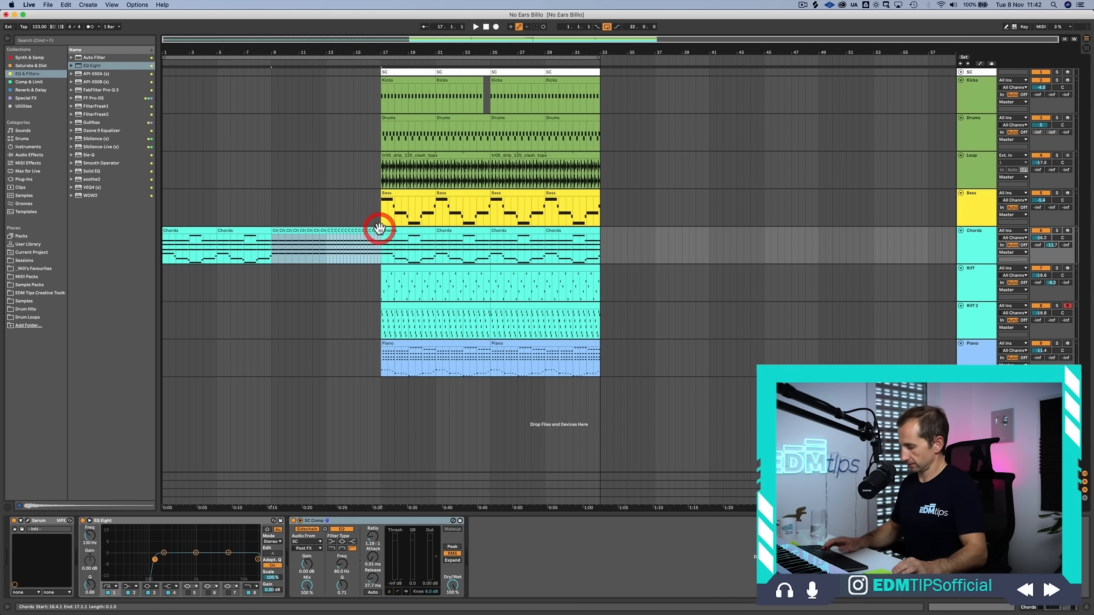
double_click(350, 232)
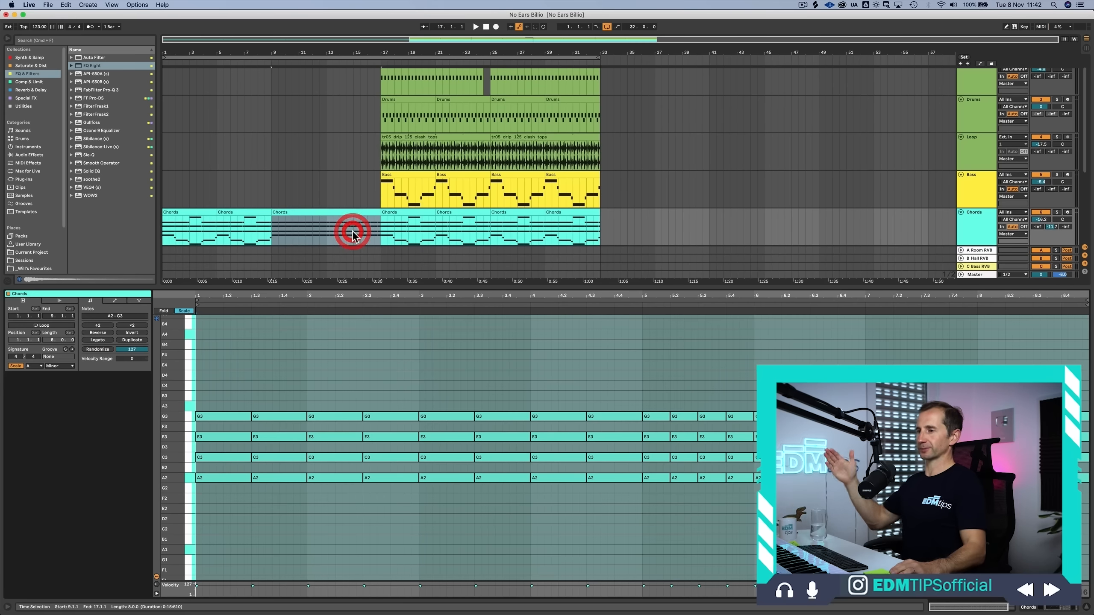
Step: Draw a MIDI Ctrl Pitch Bend envelope in the consolidated Chords clip, rising from the centre to the maximum at its end
click(115, 300)
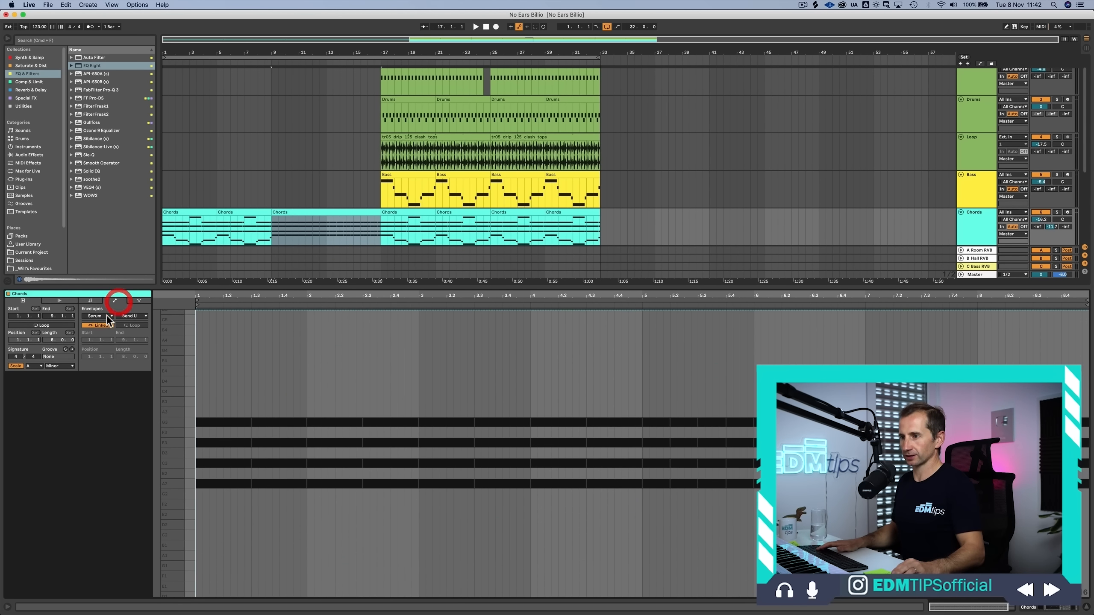
click(99, 316)
click(103, 322)
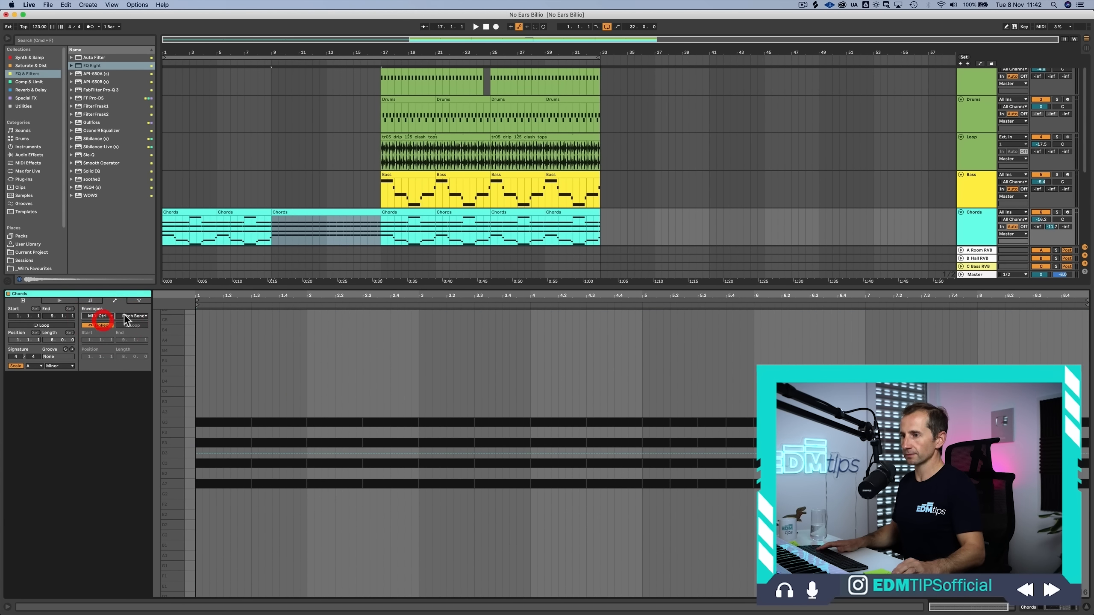
click(196, 453)
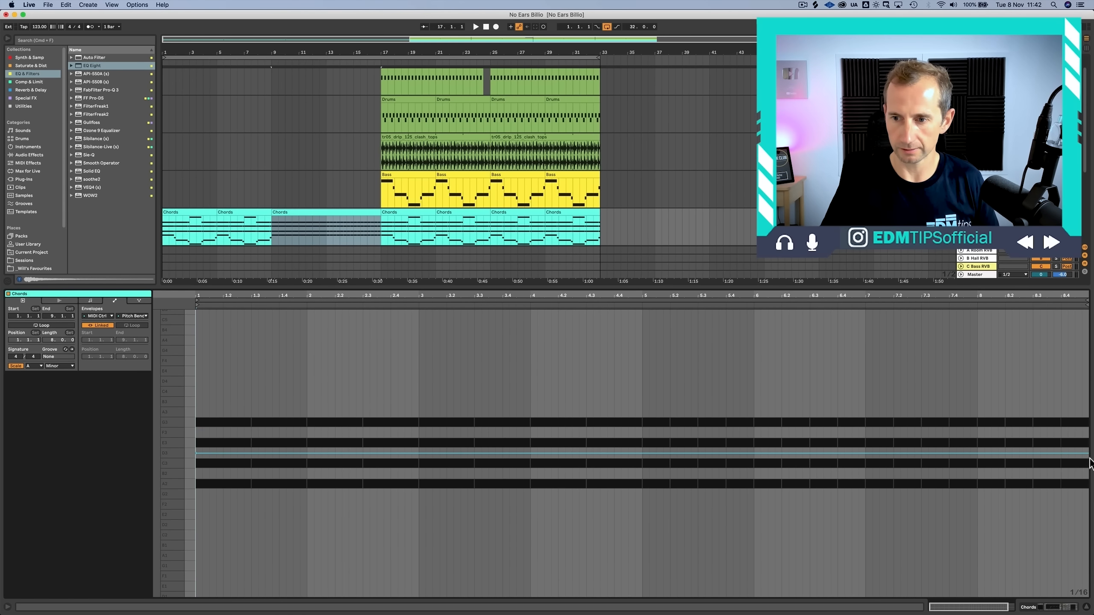
drag(1086, 453, 1086, 311)
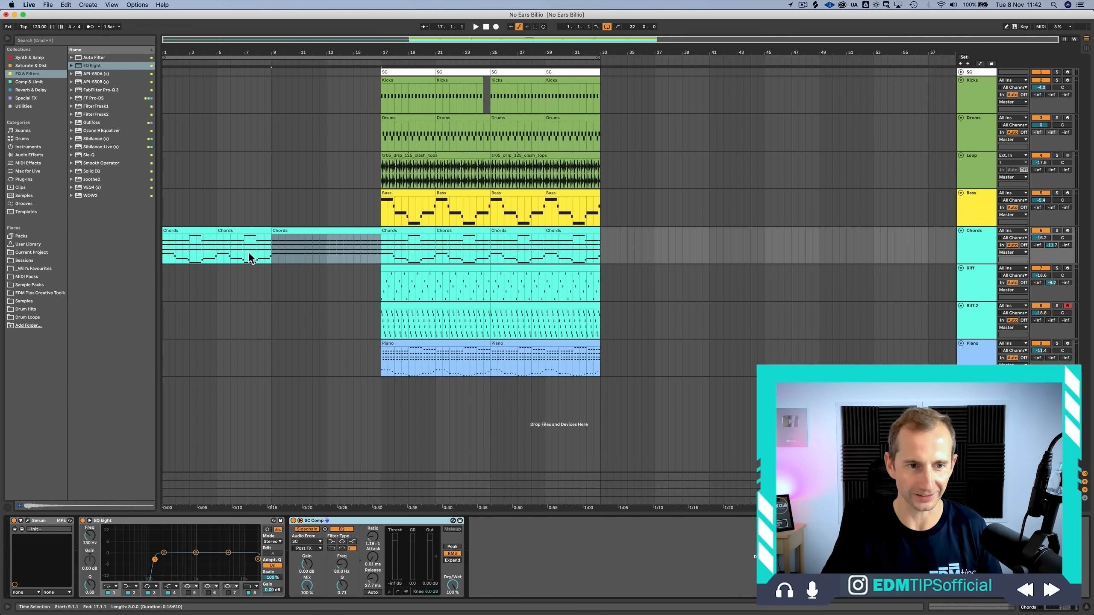
Step: Automate the first band frequency of the Chords track's EQ Eight, rising from 130 Hz at bar 9 to about 2.20 kHz at bar 17
click(270, 247)
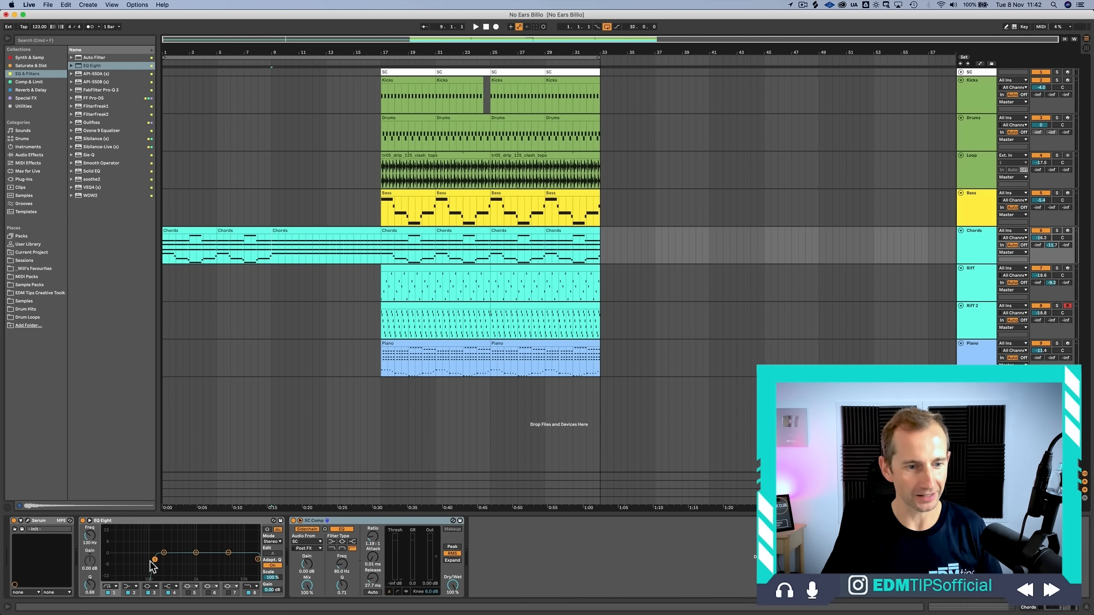
click(91, 536)
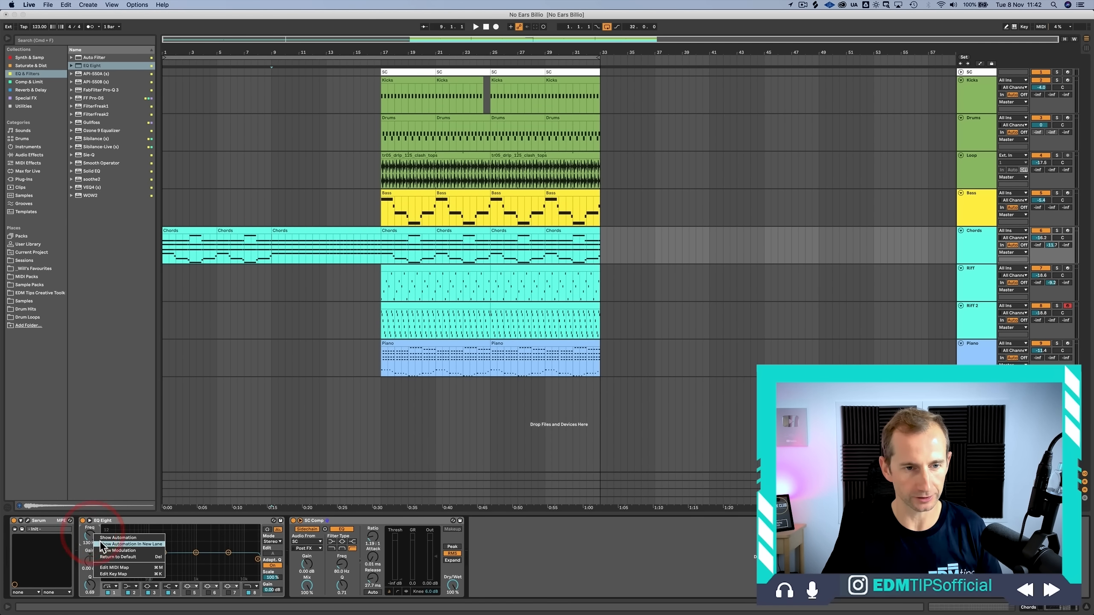
key(a)
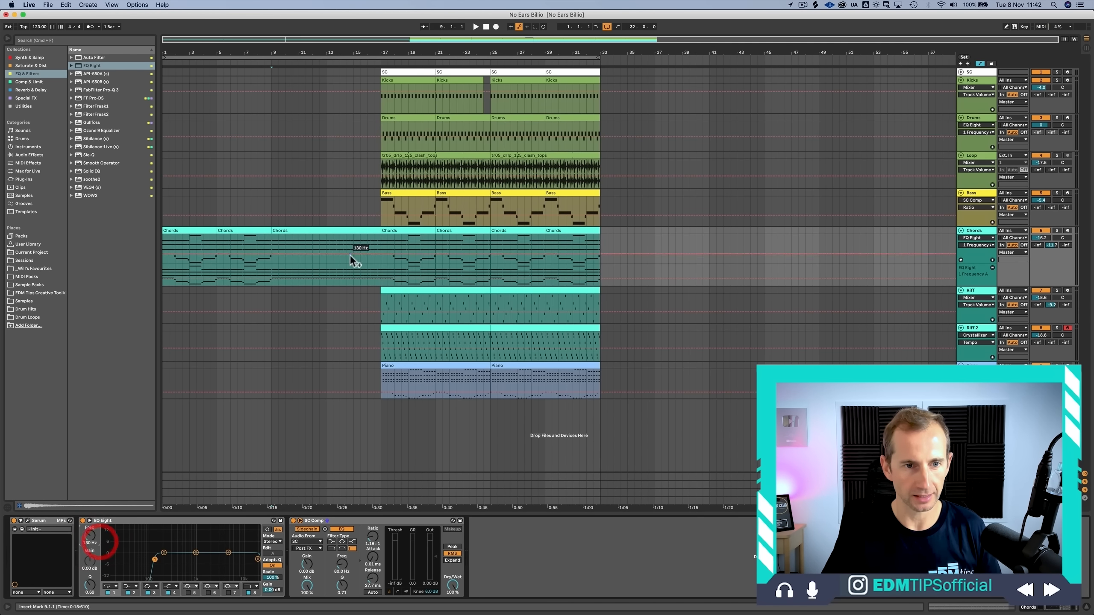
click(268, 277)
click(378, 275)
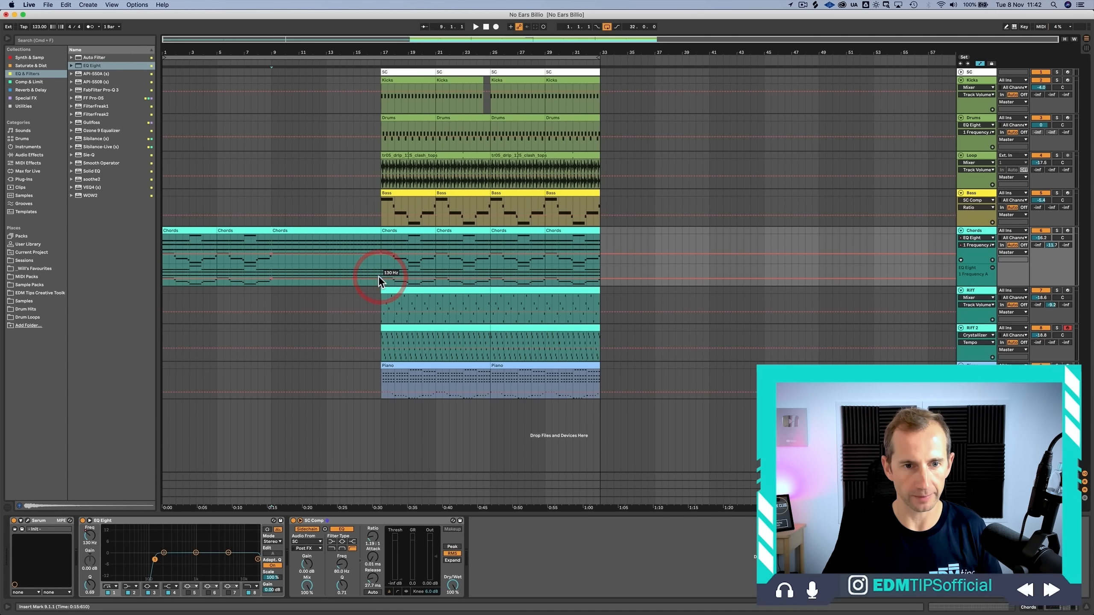
drag(381, 277, 327, 278)
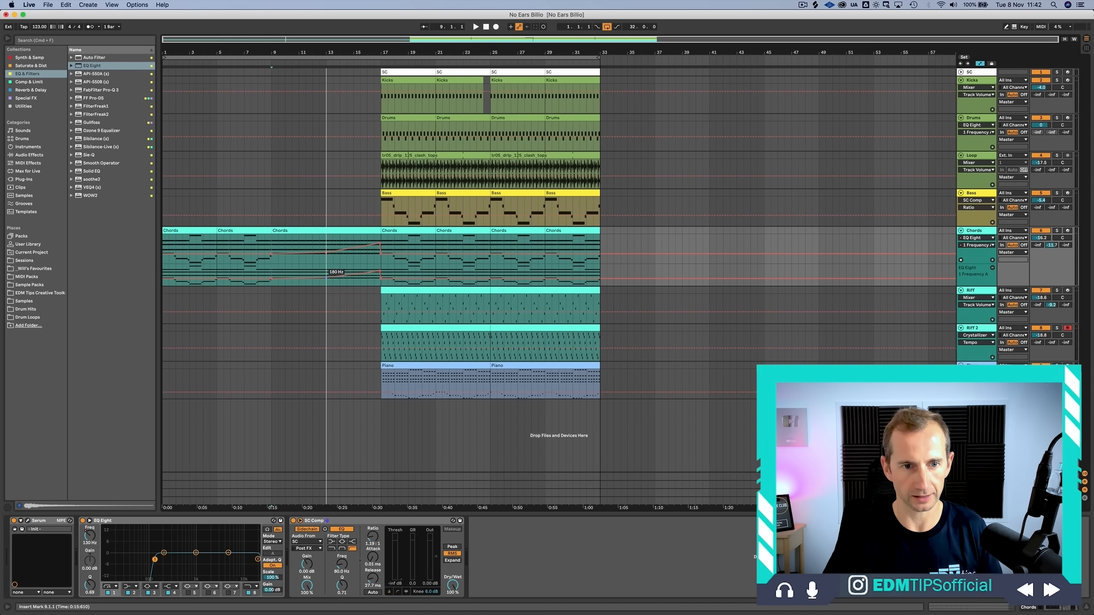
Step: Play the Chords build-up into the drop, align the end of its EQ frequency rise exactly with bar 17, and hide the automation
click(322, 58)
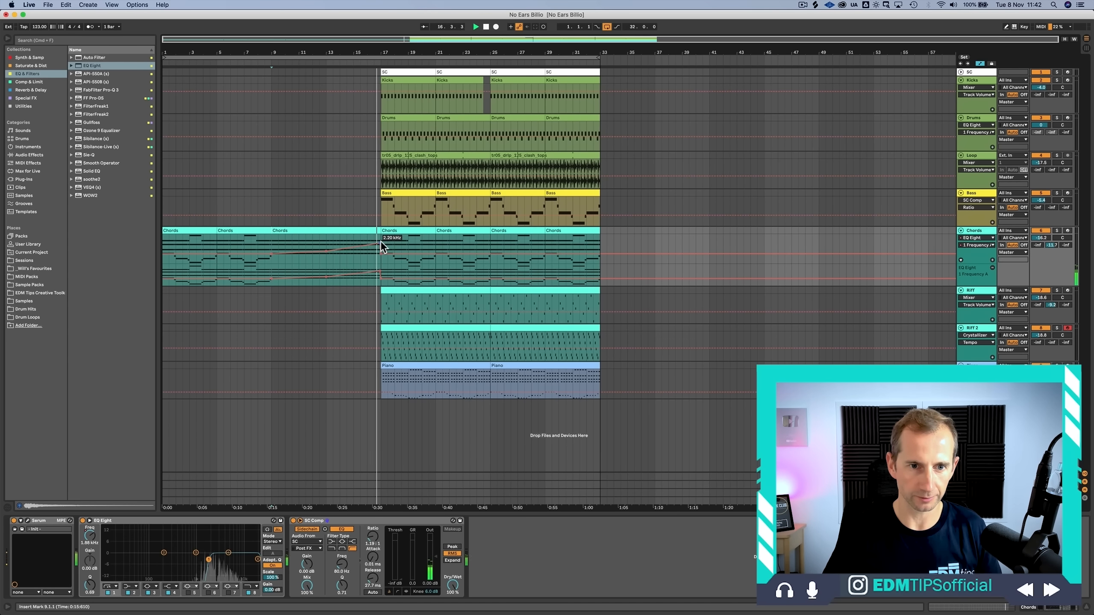
drag(369, 48, 369, 52)
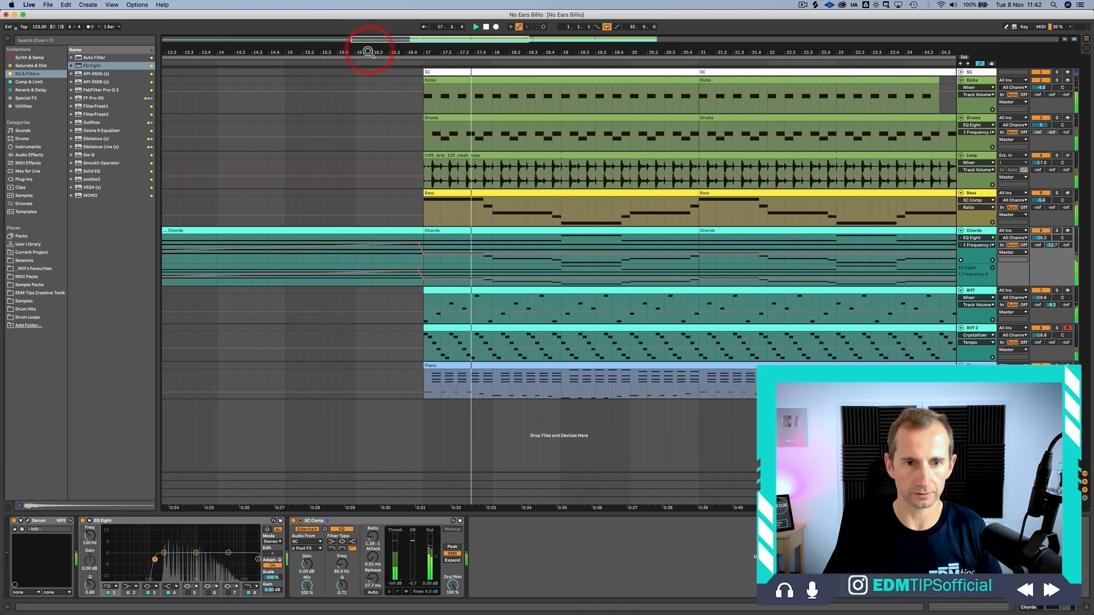
click(419, 240)
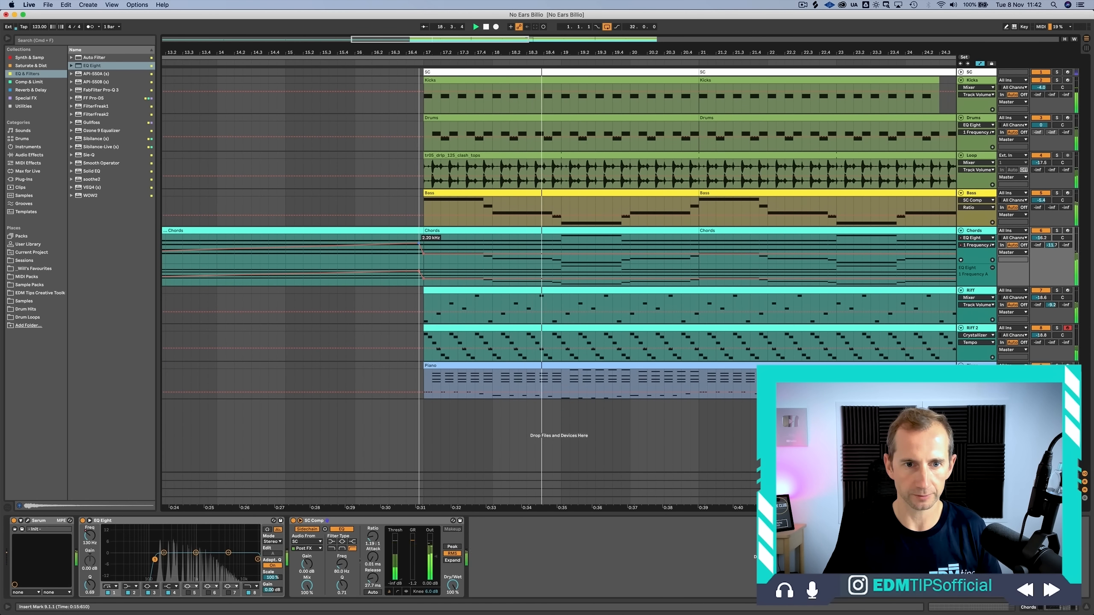
drag(419, 244, 423, 246)
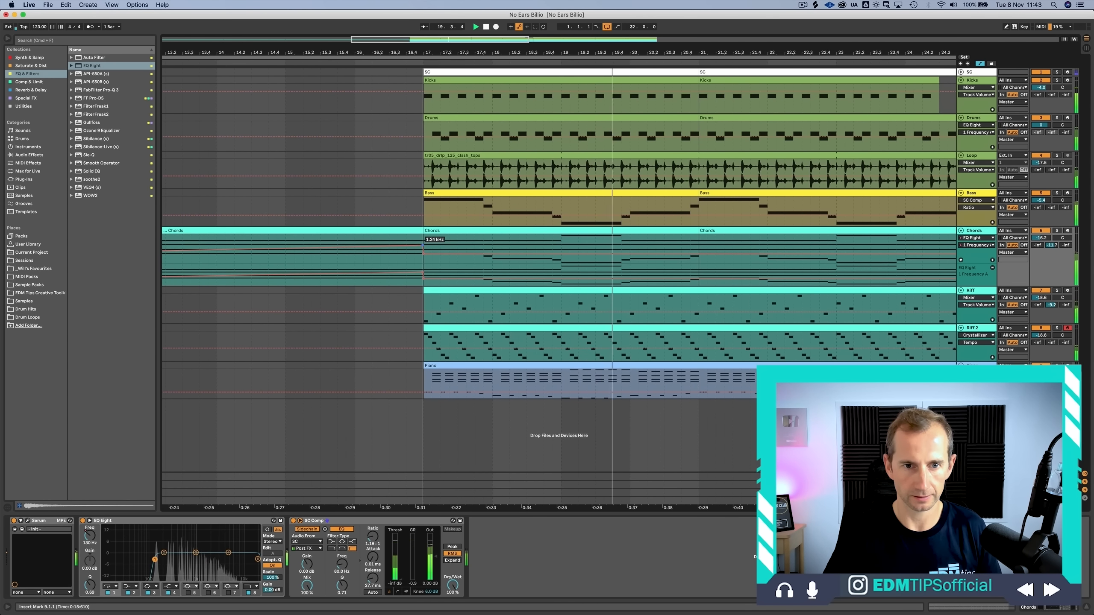
drag(394, 53, 393, 21)
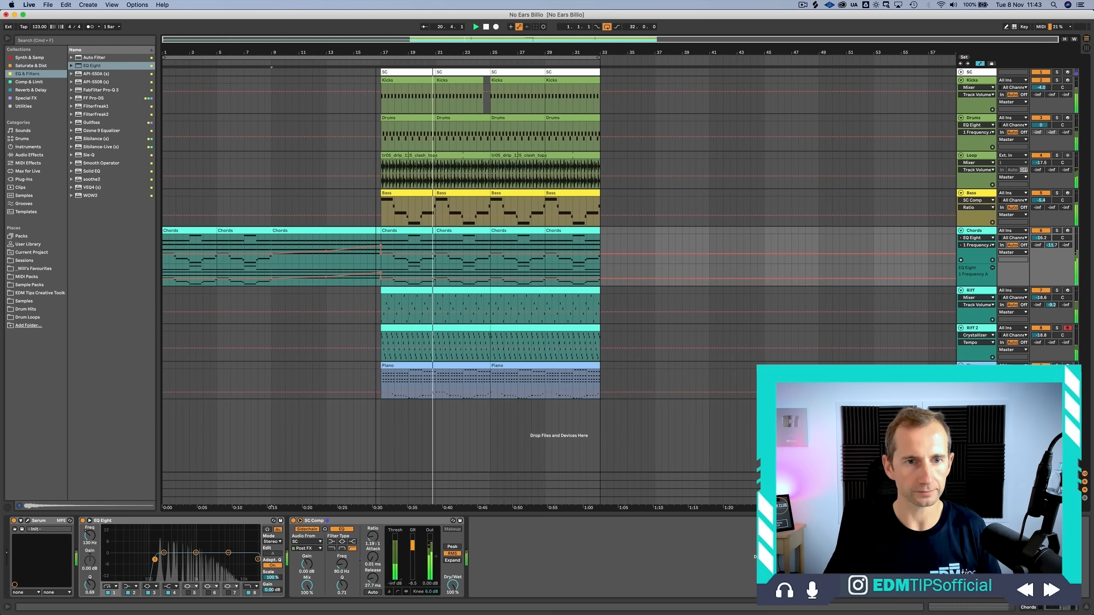
key(a)
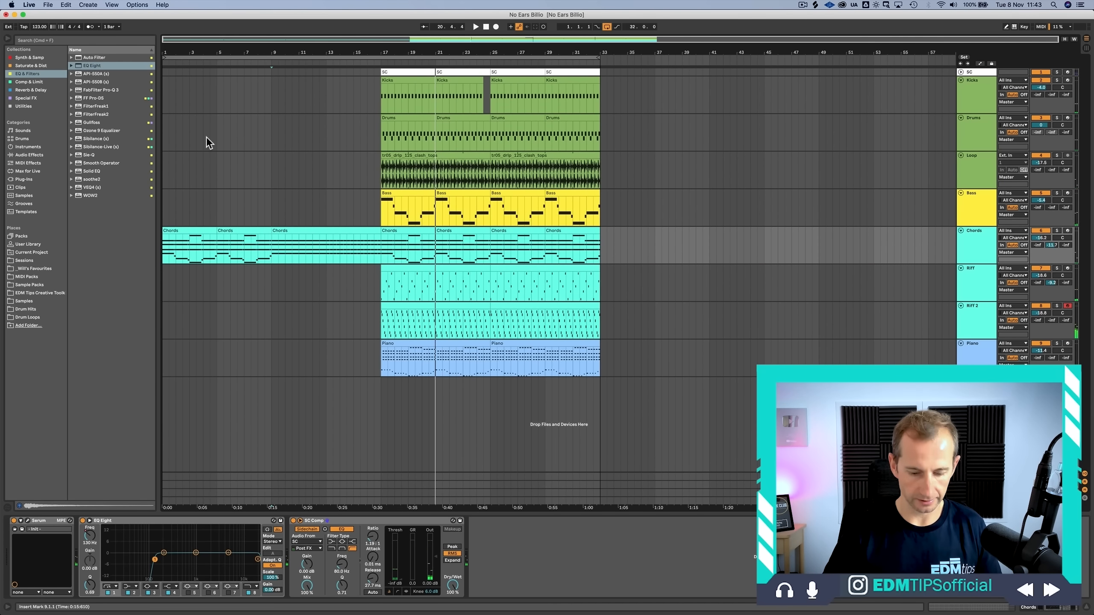
Step: Copy the four-bar Bass clip from bar 17 to bar 1 and duplicate it once so it fills bars 1 to 9
click(415, 194)
drag(415, 193, 186, 211)
key(super+d)
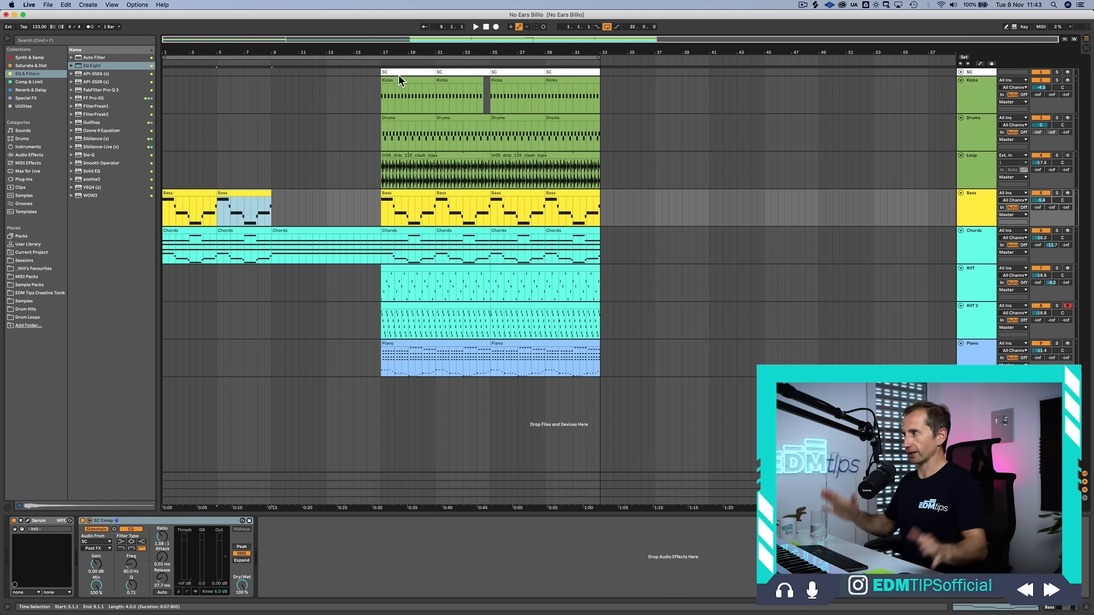
Step: Insert an audio track below Loop, name it Breakbeat, and colour it the same green as the drum tracks
click(973, 169)
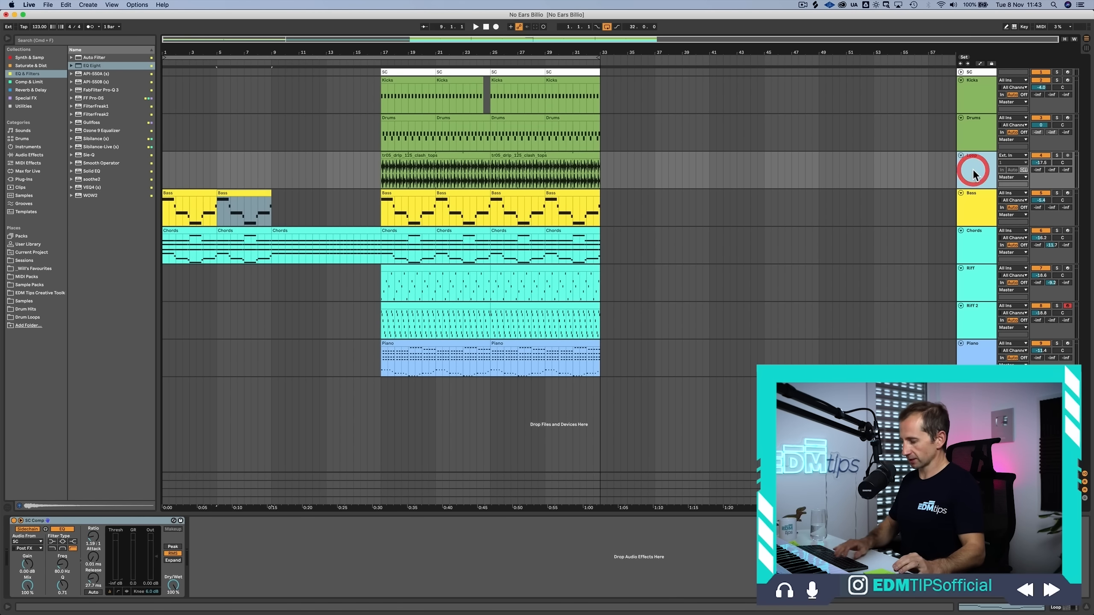
key(super+t)
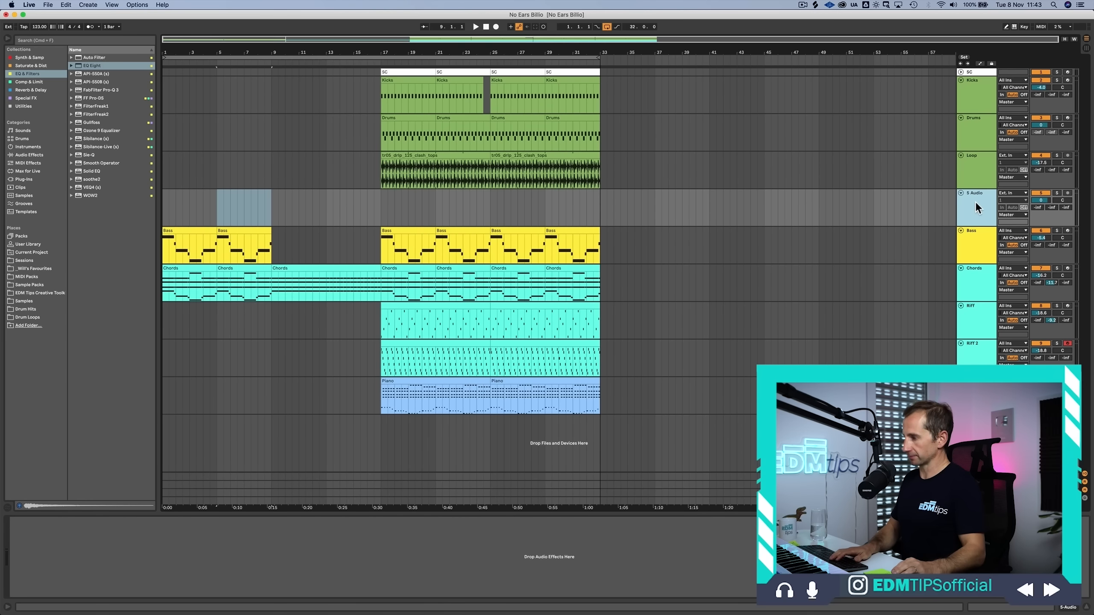
double_click(975, 207)
text(Breakbeat)
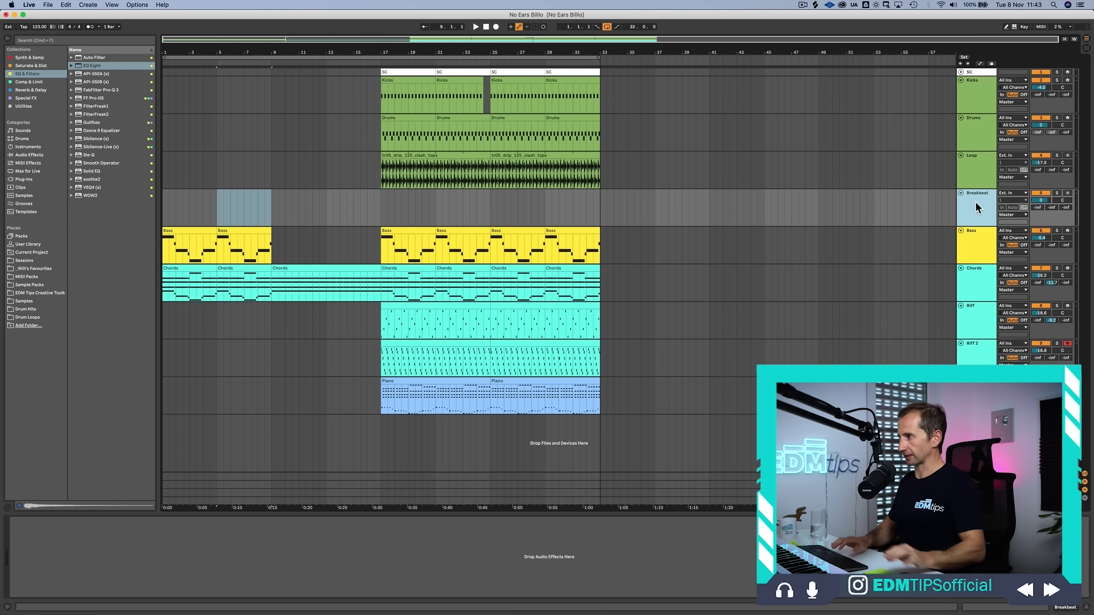
right_click(976, 208)
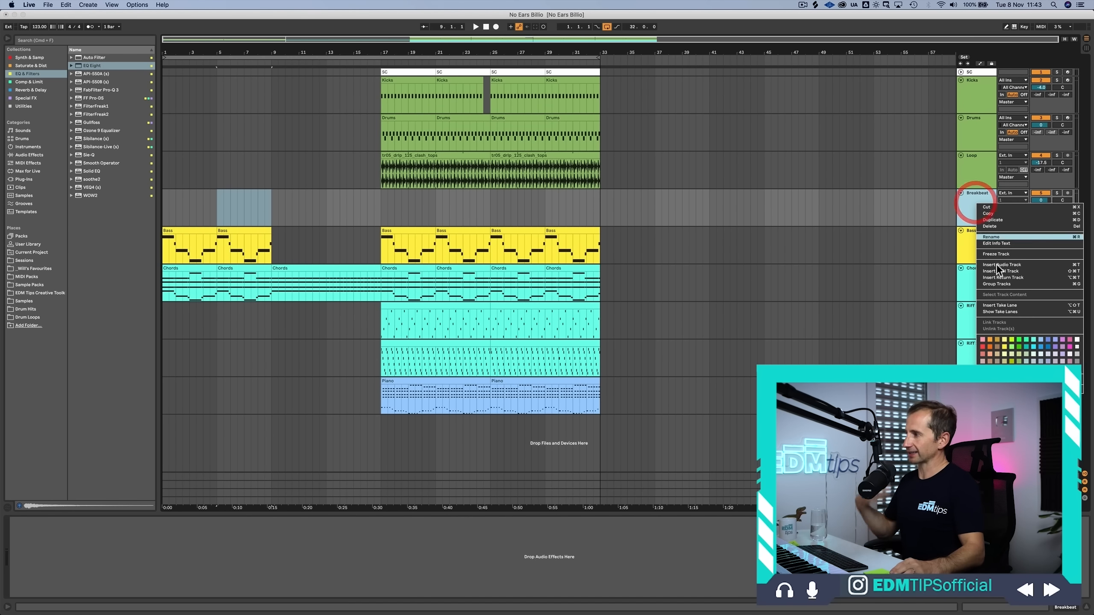
click(1018, 361)
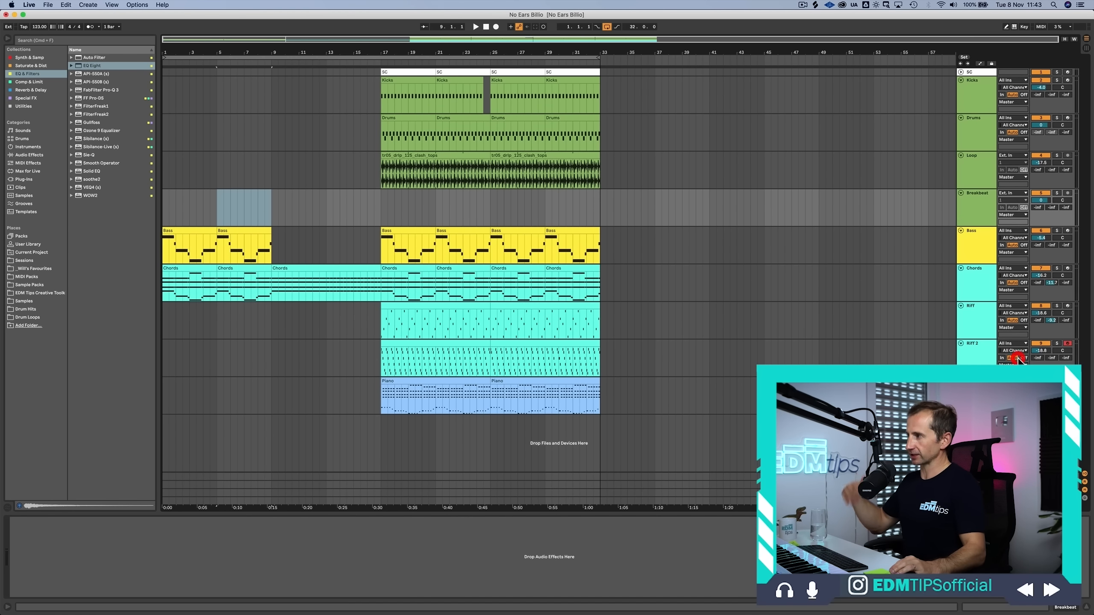
Step: Add an EQ Eight before the SC Comp on the Bass track and set its low-cut first band to 130 Hz
click(181, 244)
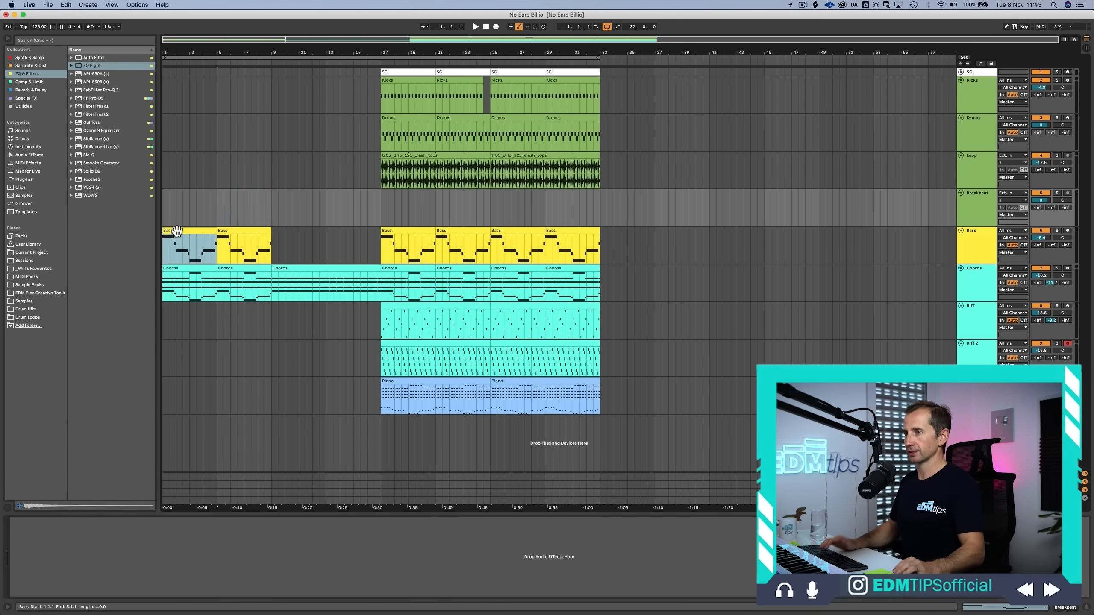
click(968, 253)
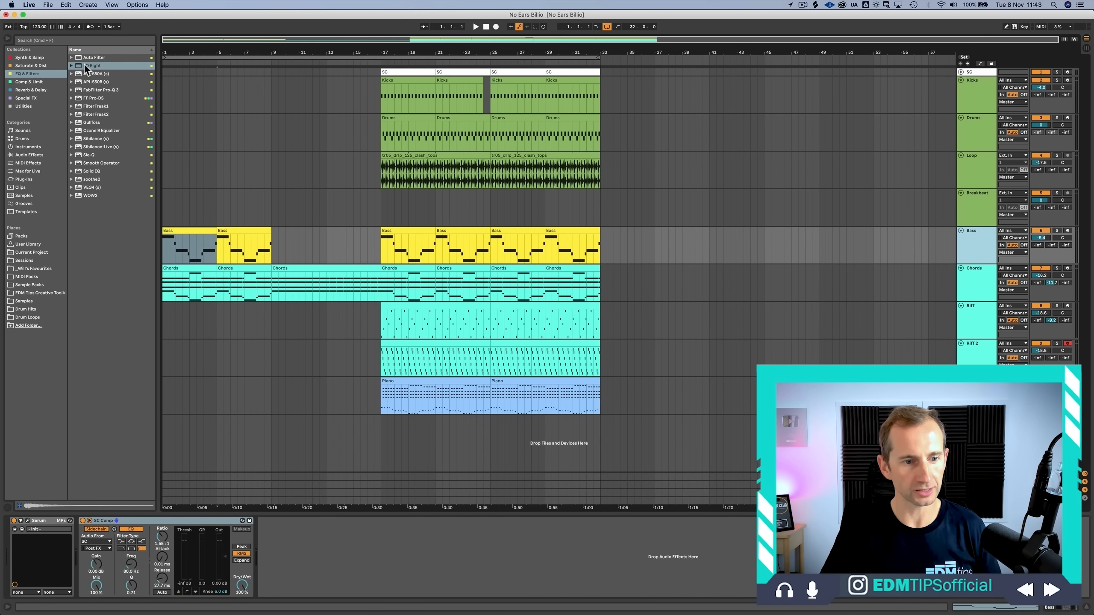
drag(84, 64, 91, 559)
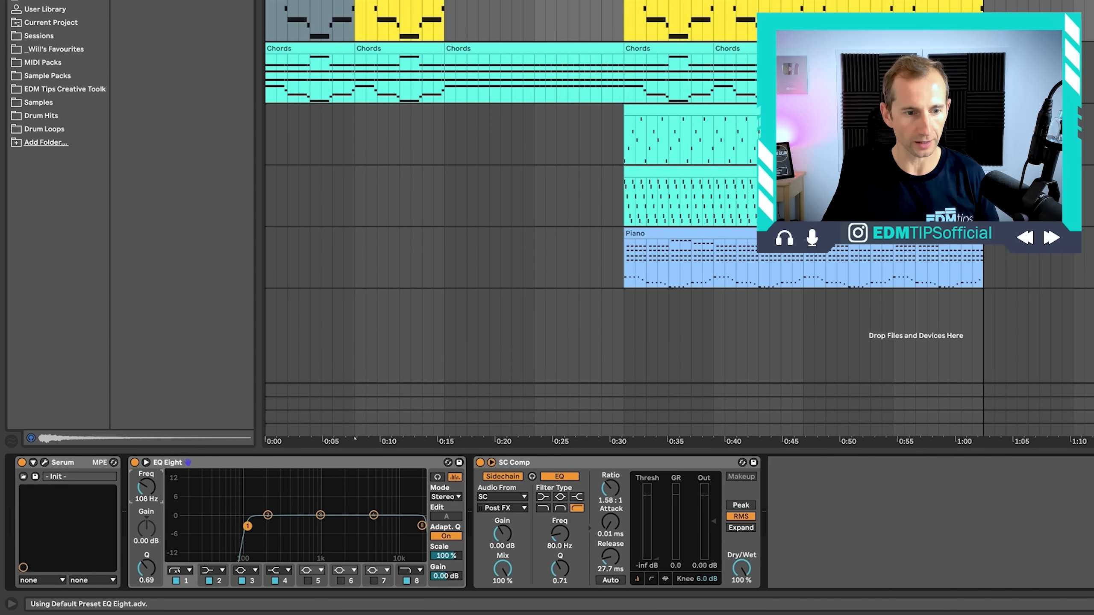
drag(247, 526, 253, 526)
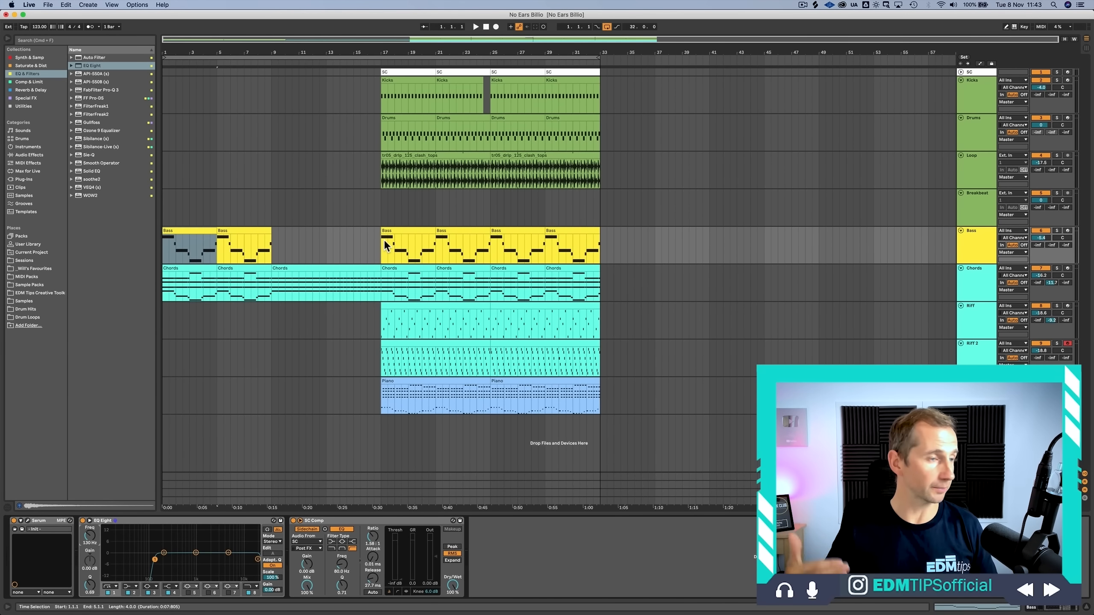
Step: Automate the Bass EQ Eight's first band frequency to stay at 130 Hz until bar 17 and drop there to 10.0 Hz
right_click(90, 538)
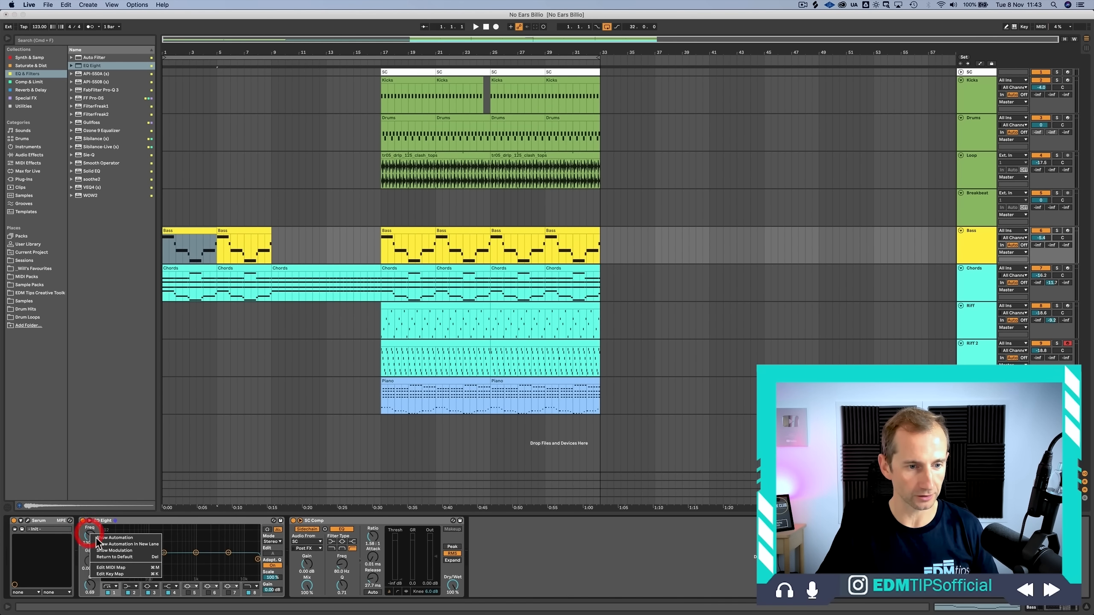
click(108, 542)
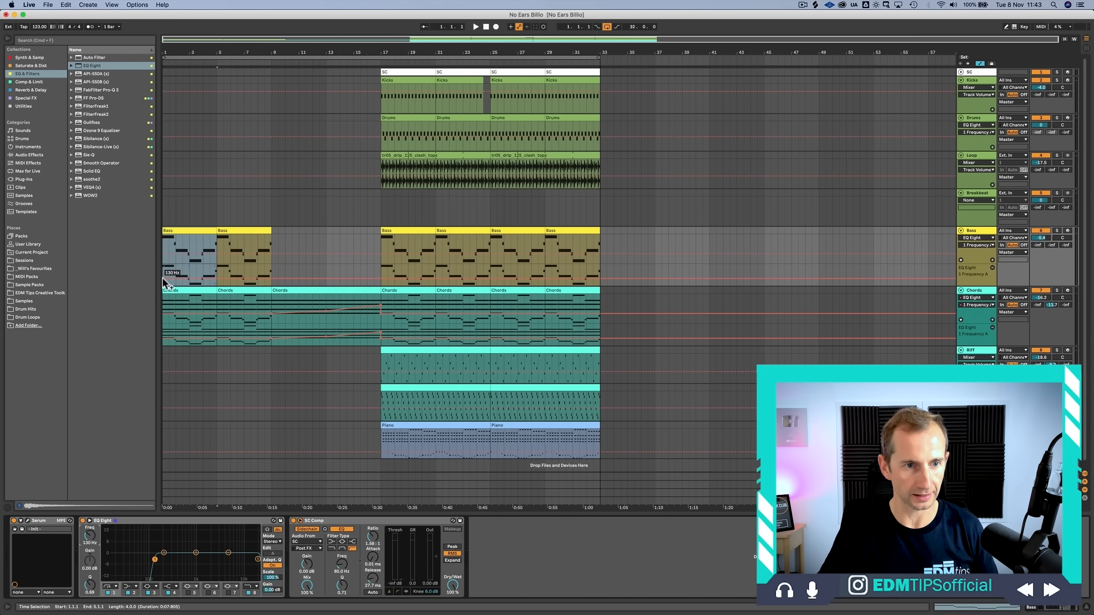
click(162, 277)
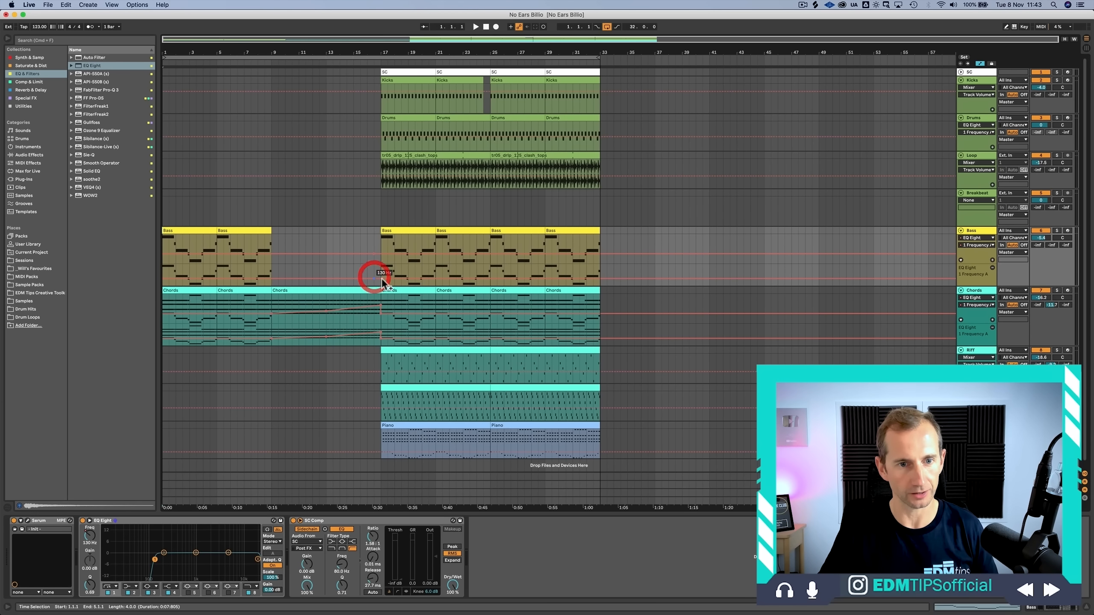
drag(381, 276, 382, 282)
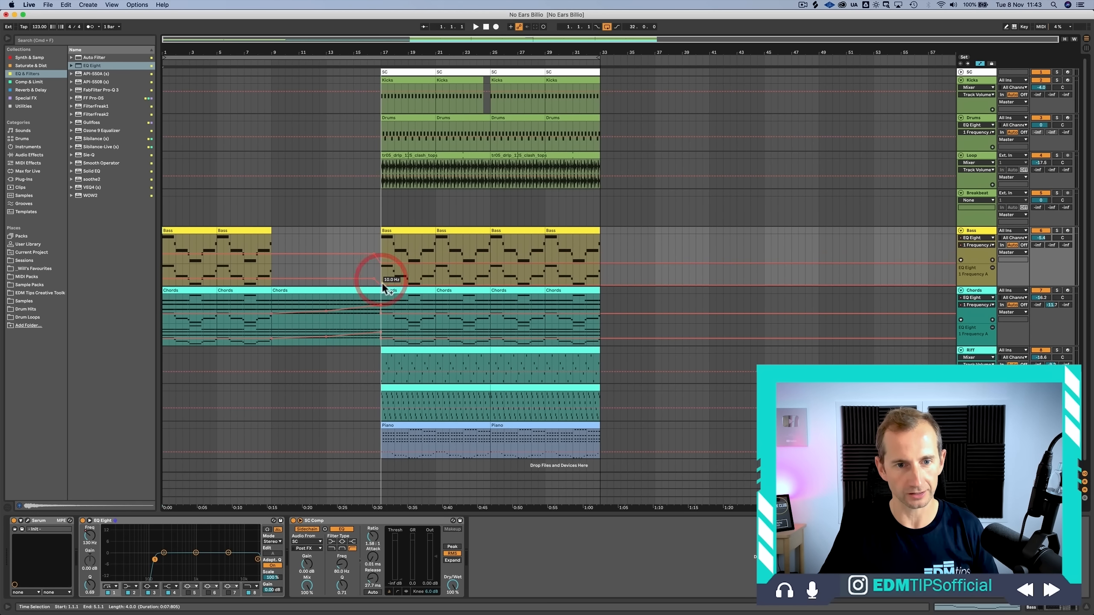
key(a)
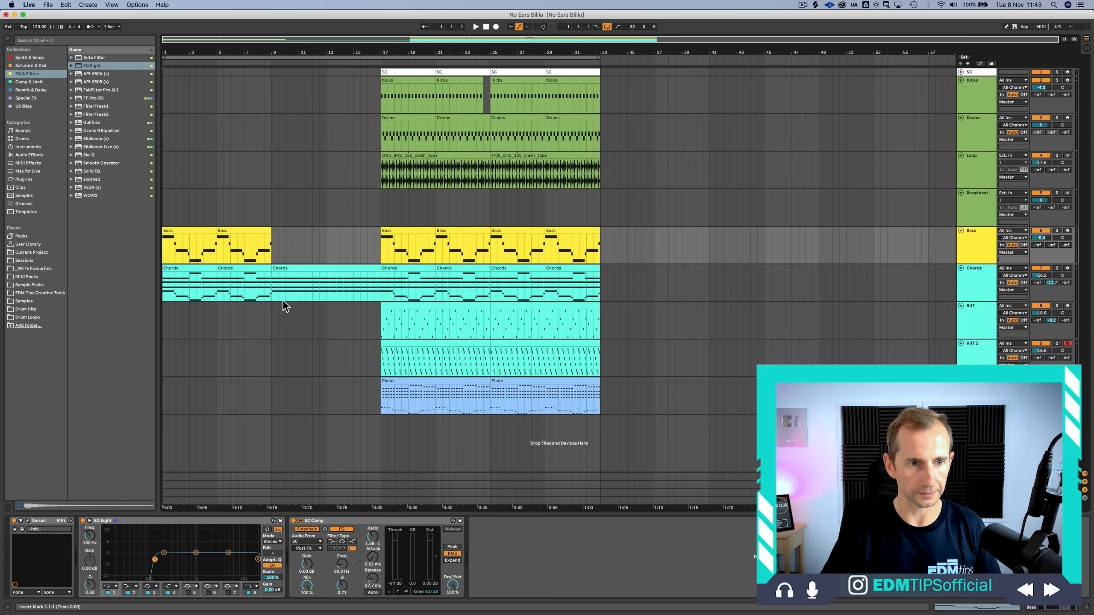
Step: Add a Utility between the Bass track's EQ Eight and SC Comp and show the automation of its gain
click(24, 106)
drag(88, 90, 186, 244)
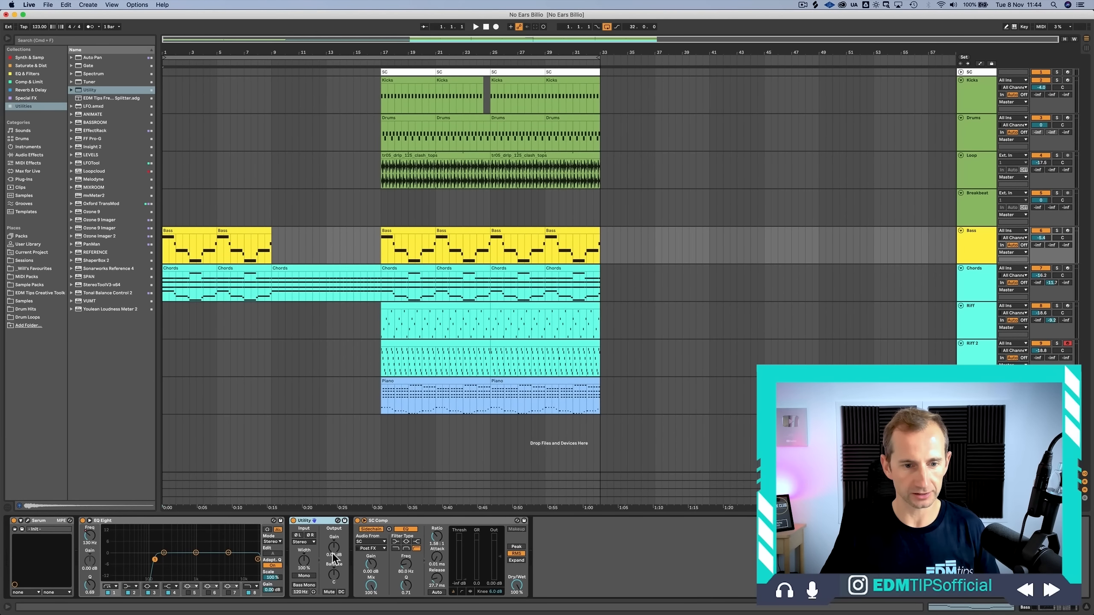
right_click(334, 558)
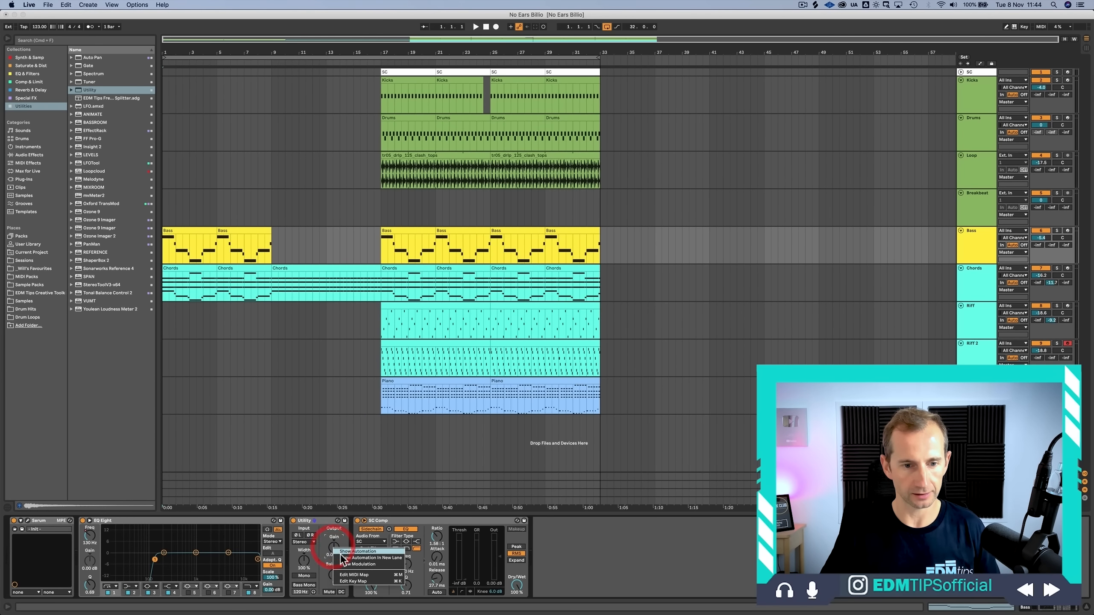
click(341, 554)
Step: Enlarge the Bass Utility's gain lane and lower the automation before bar 9 to -5.02 dB, ramping up to bar 17
click(272, 277)
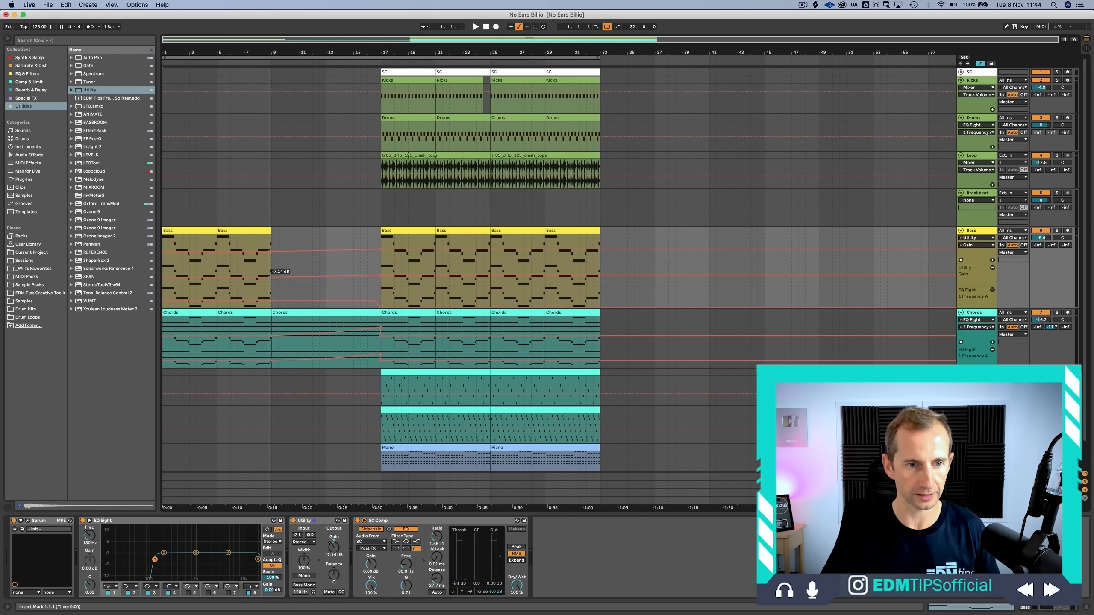
drag(272, 276, 274, 250)
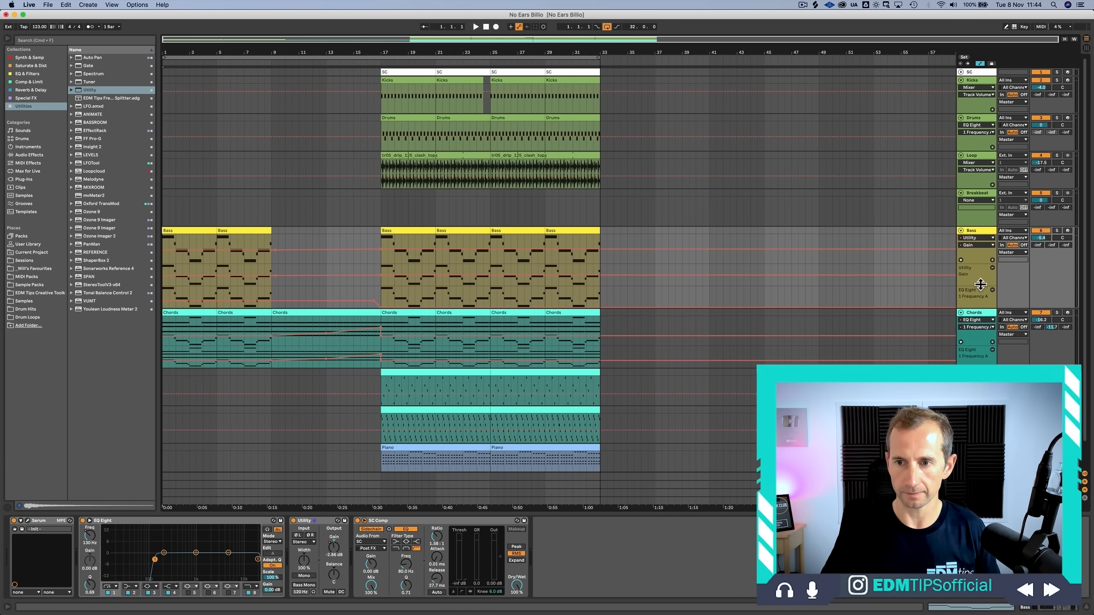
drag(979, 287, 979, 364)
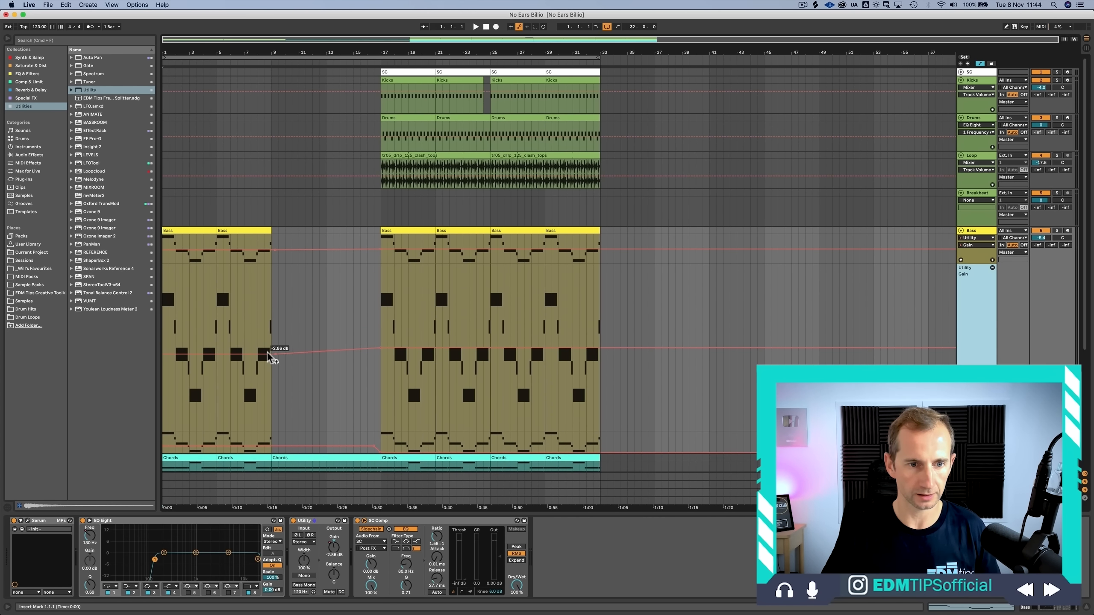
drag(274, 355, 275, 358)
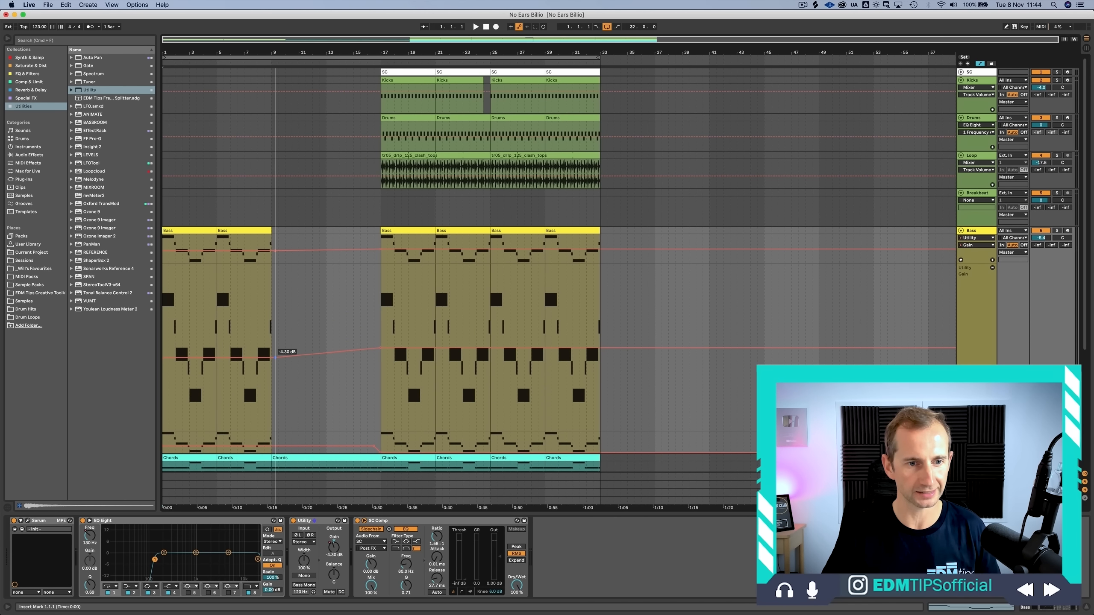
drag(275, 359, 275, 360)
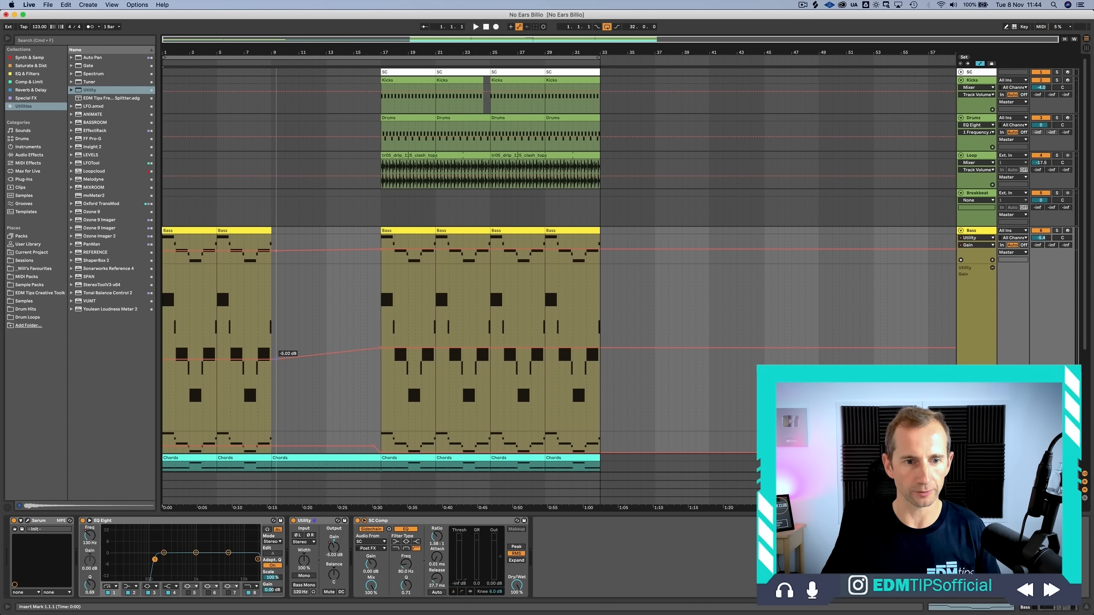
Step: Hide the automation lanes and return the Bass track to its normal unfolded height
click(961, 231)
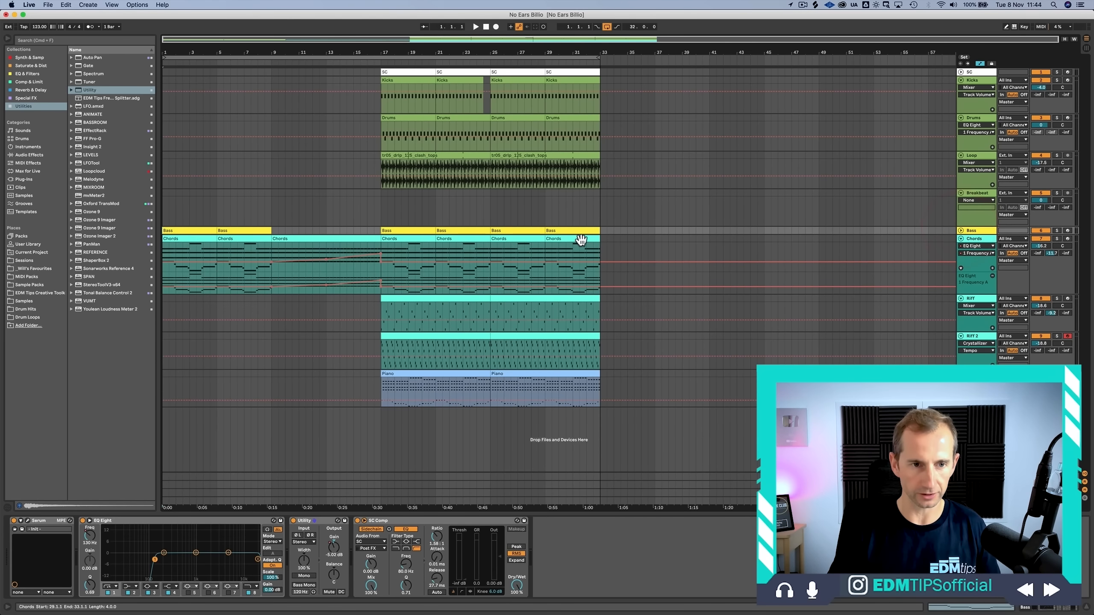
click(959, 225)
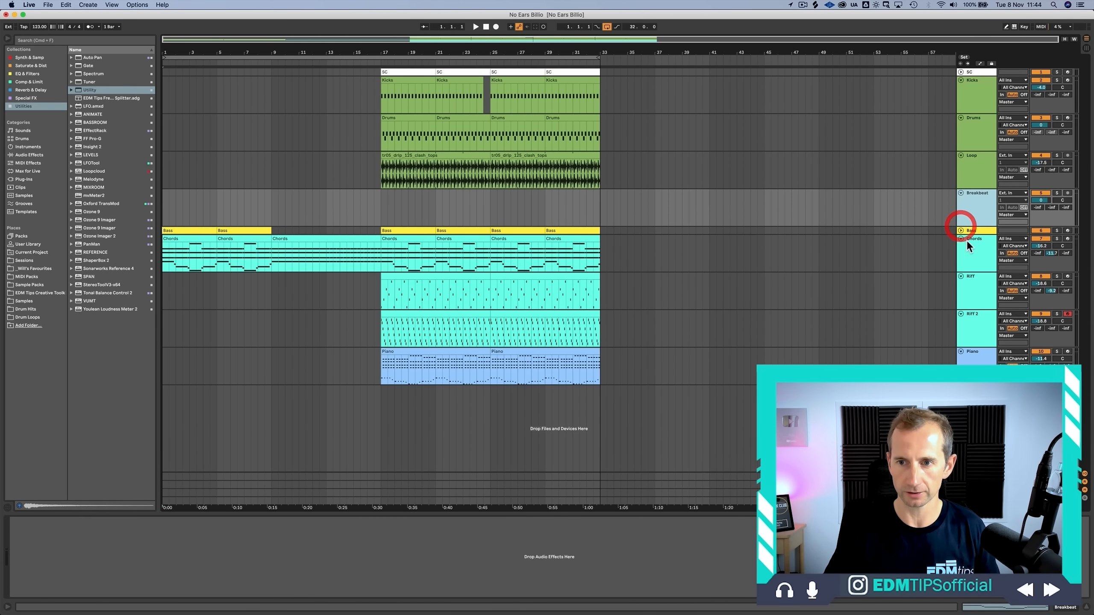
click(957, 232)
click(961, 234)
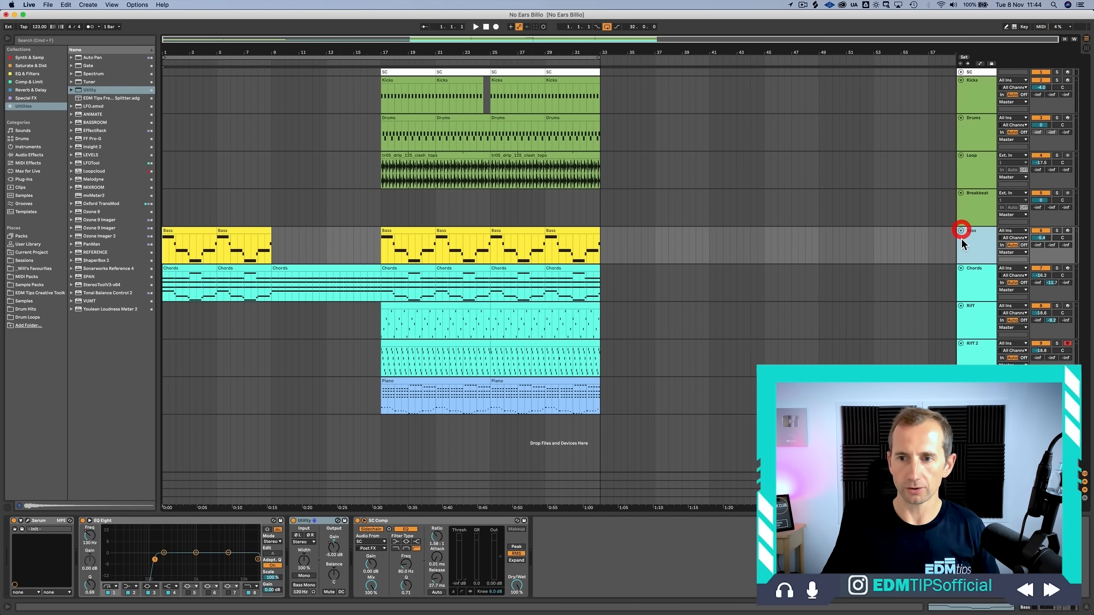
Step: Open the Chords track's Serum and configure its filter cutoff as an exposed device parameter
click(971, 287)
click(532, 304)
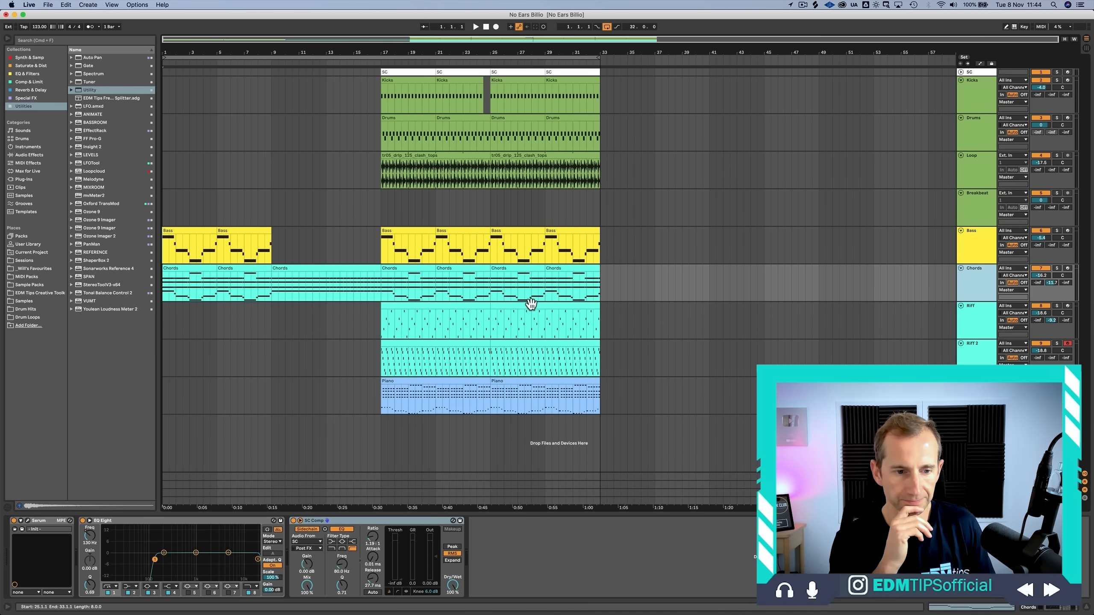
click(27, 521)
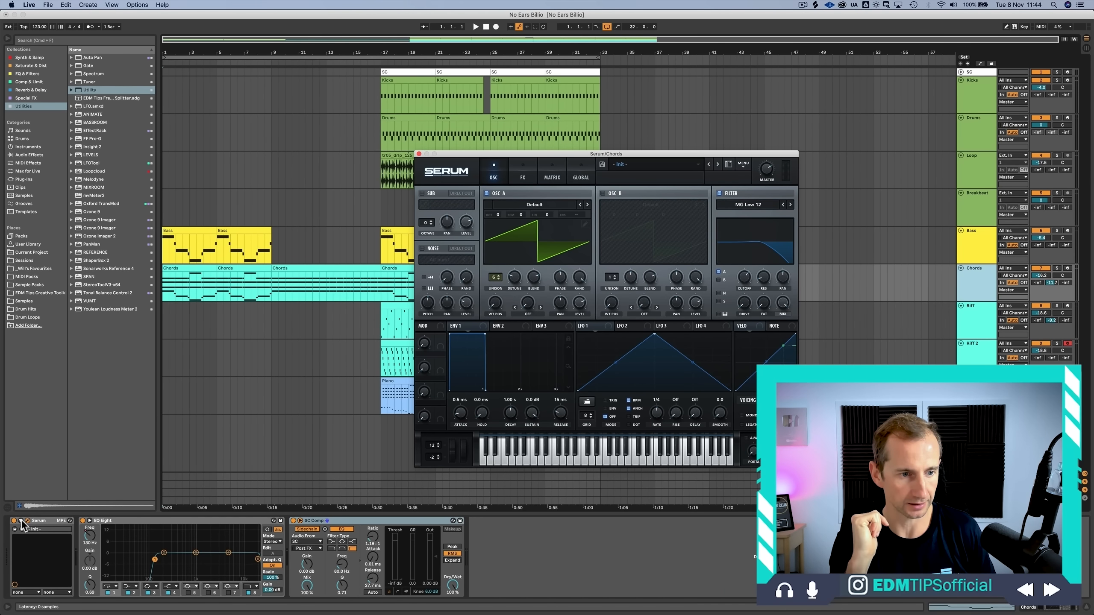
click(20, 521)
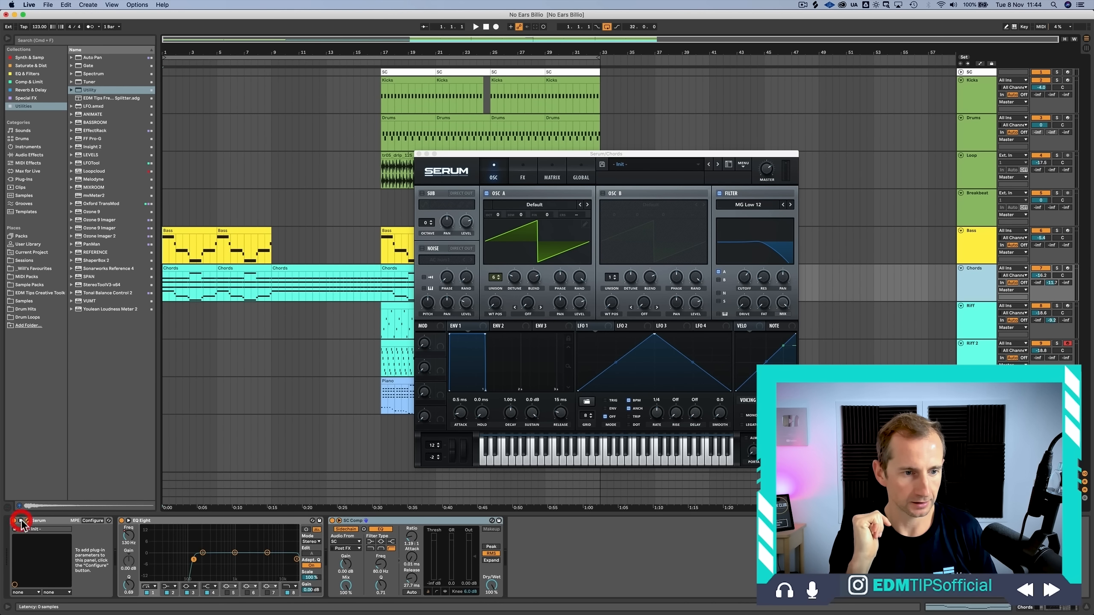
click(91, 521)
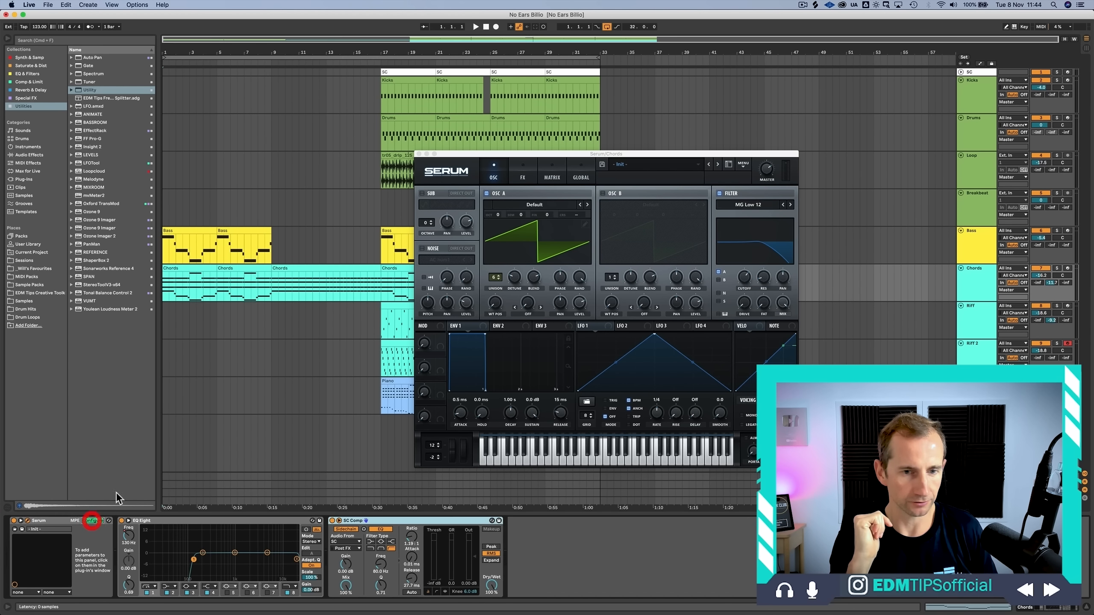
click(745, 277)
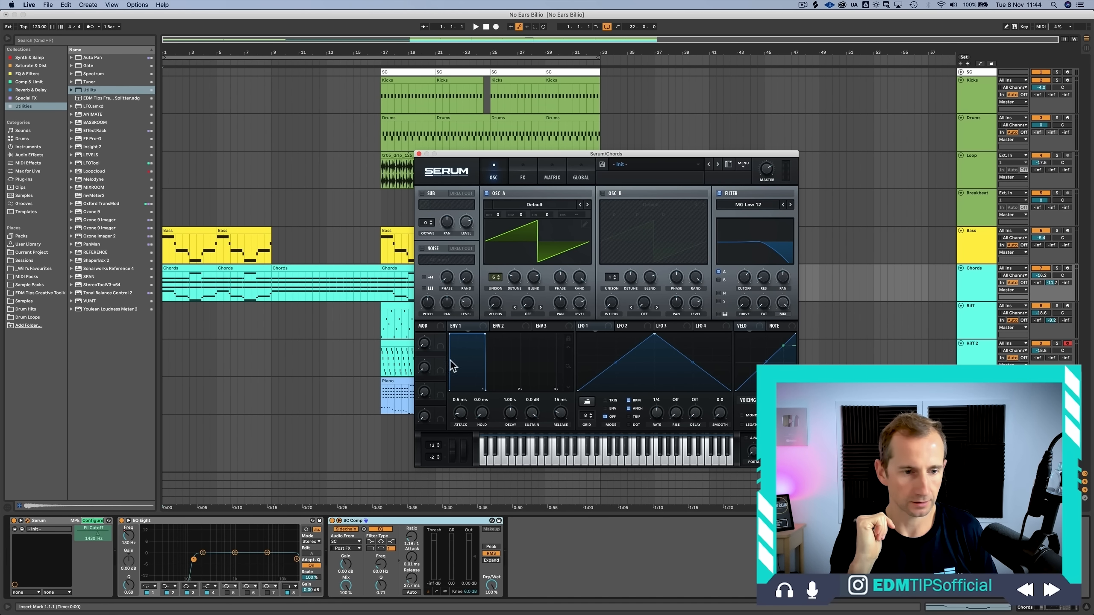
click(419, 154)
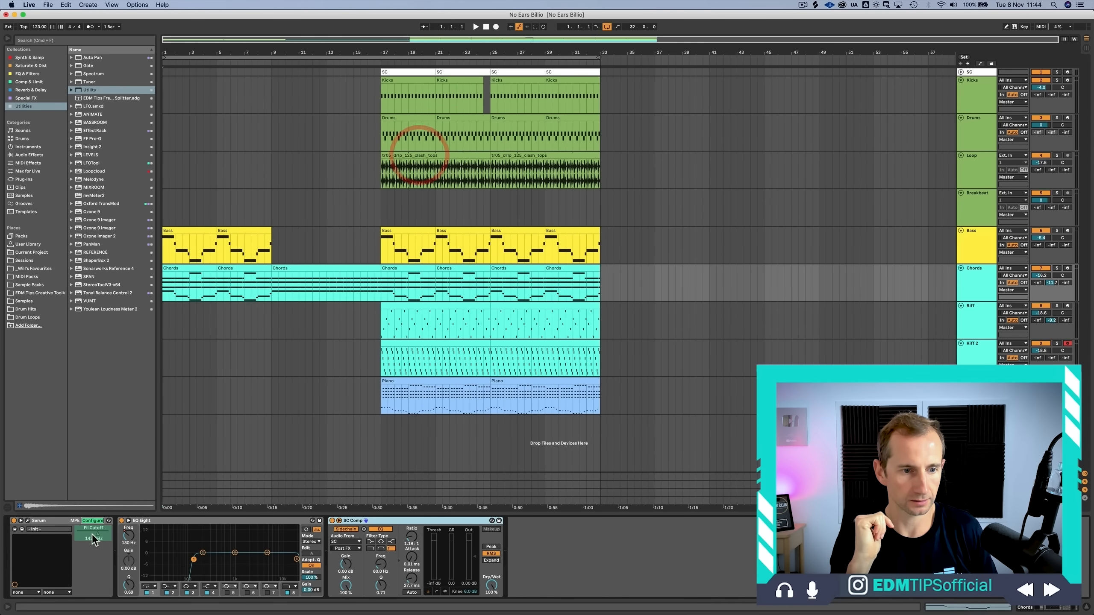
click(94, 521)
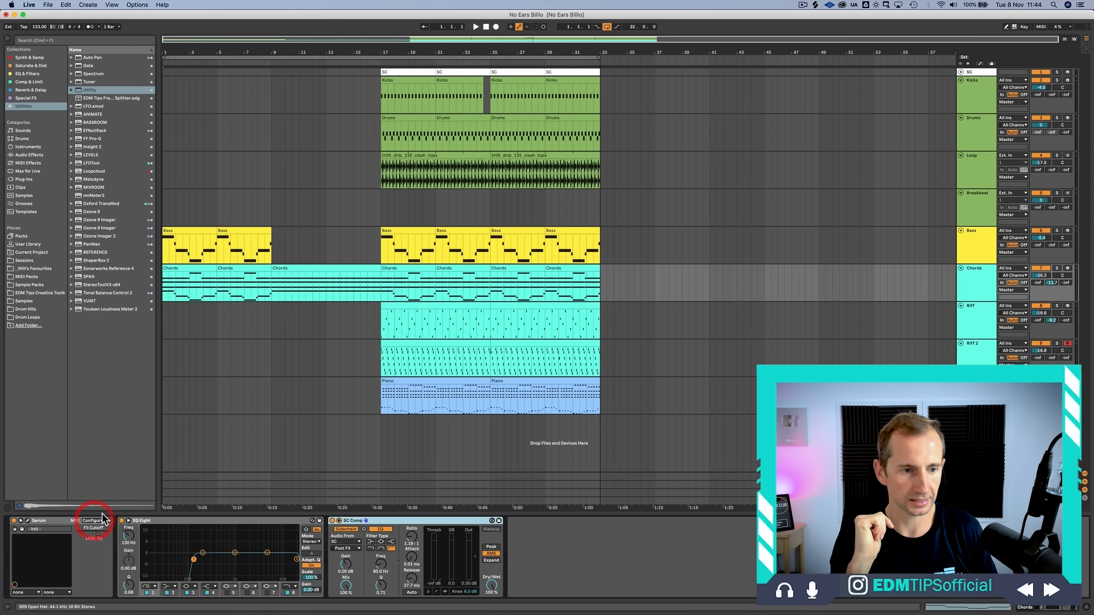
Step: Show Serum's FX Cutoff automation in a new lane and lower it before bar 9 to 108 Hz, ramping up to bar 17
right_click(98, 540)
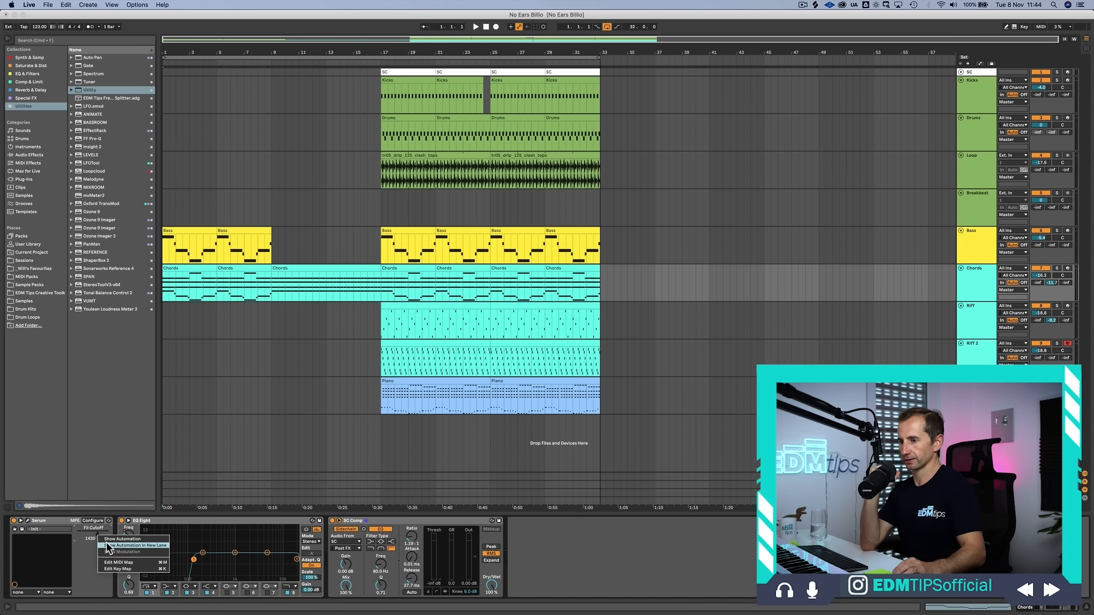
click(108, 546)
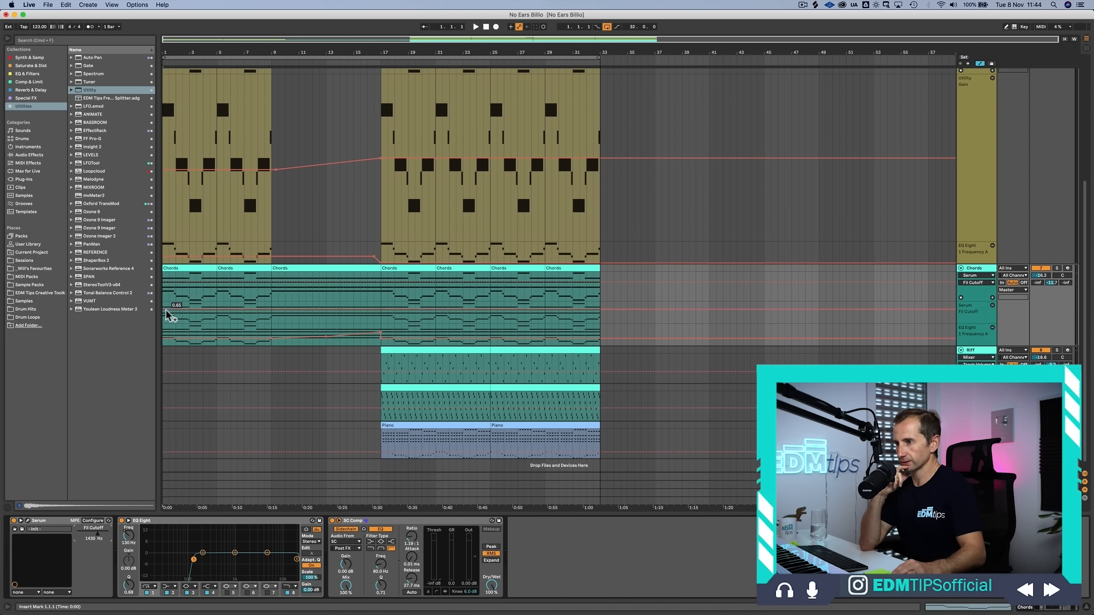
click(380, 307)
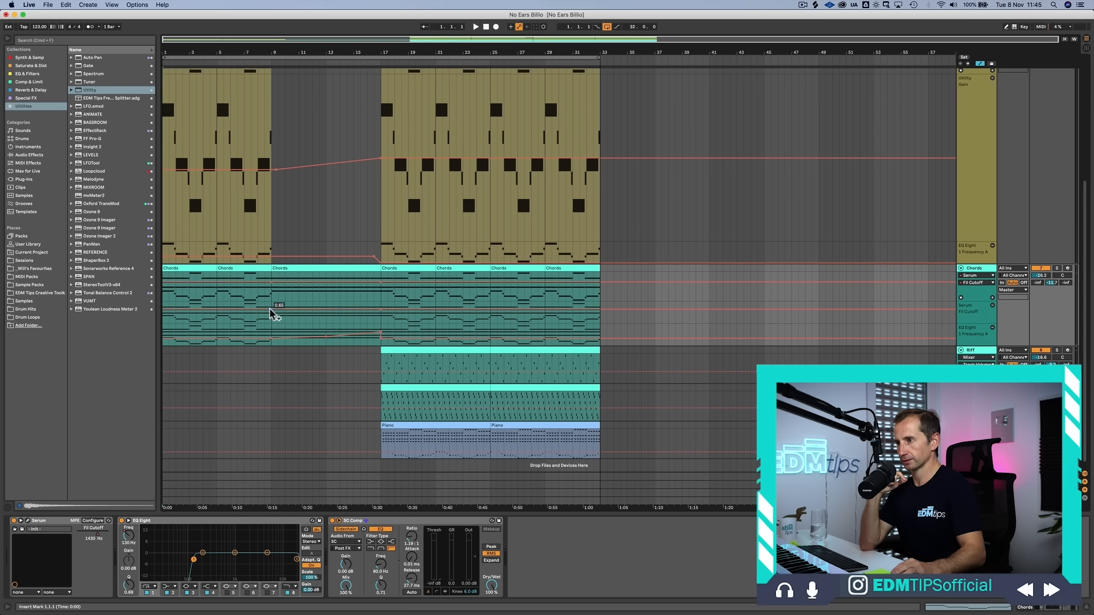
drag(270, 307, 271, 319)
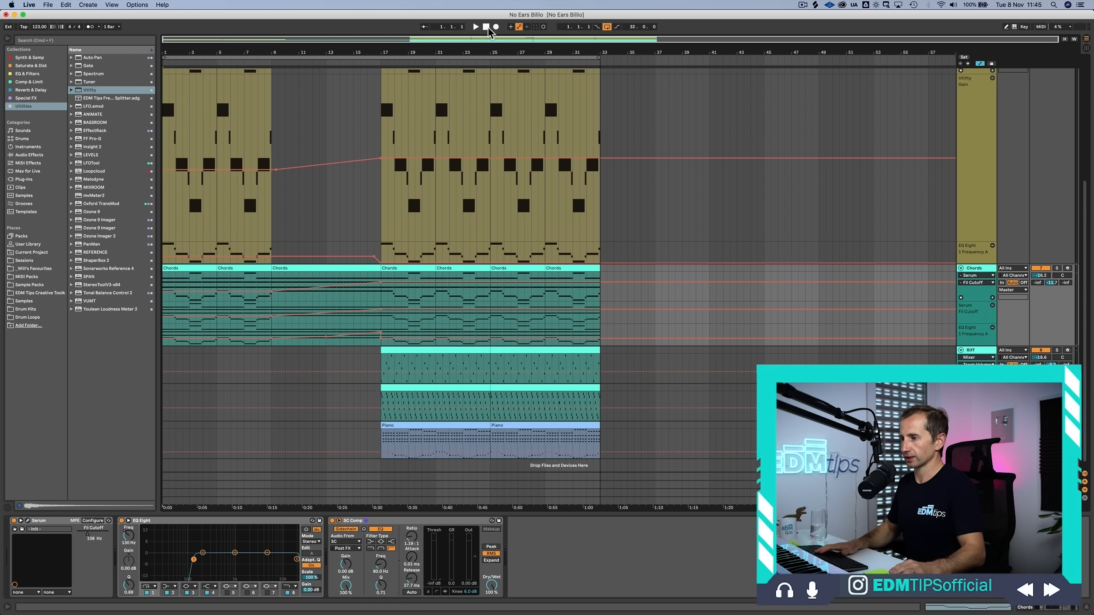
Step: Play back the build-up, raise the Chords cutoff automation before bar 9 to about 285 Hz, and hide the automation
key(space)
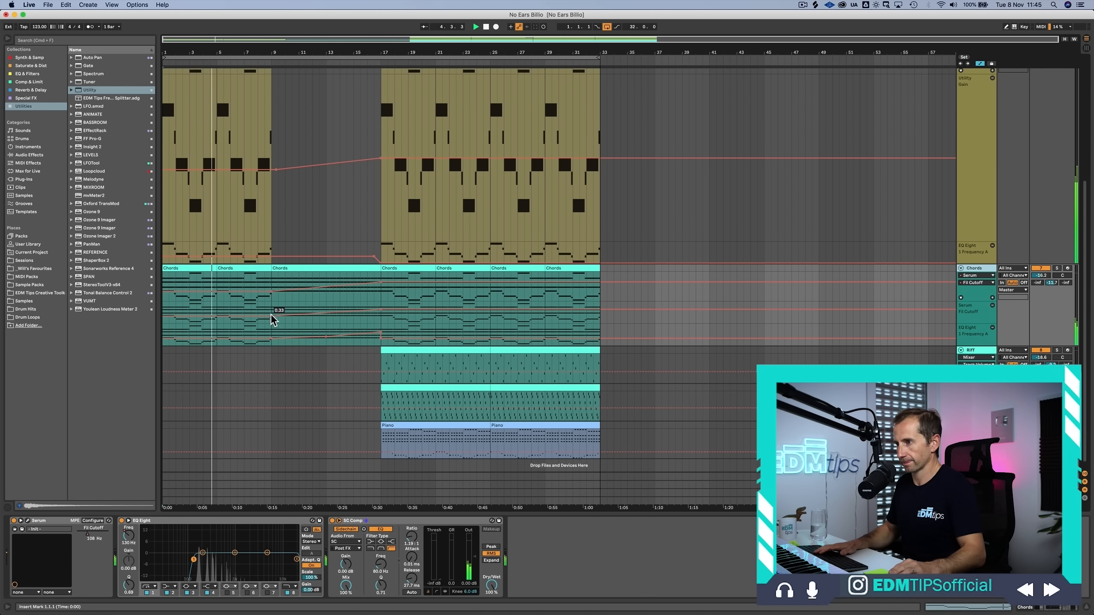
drag(270, 314, 270, 311)
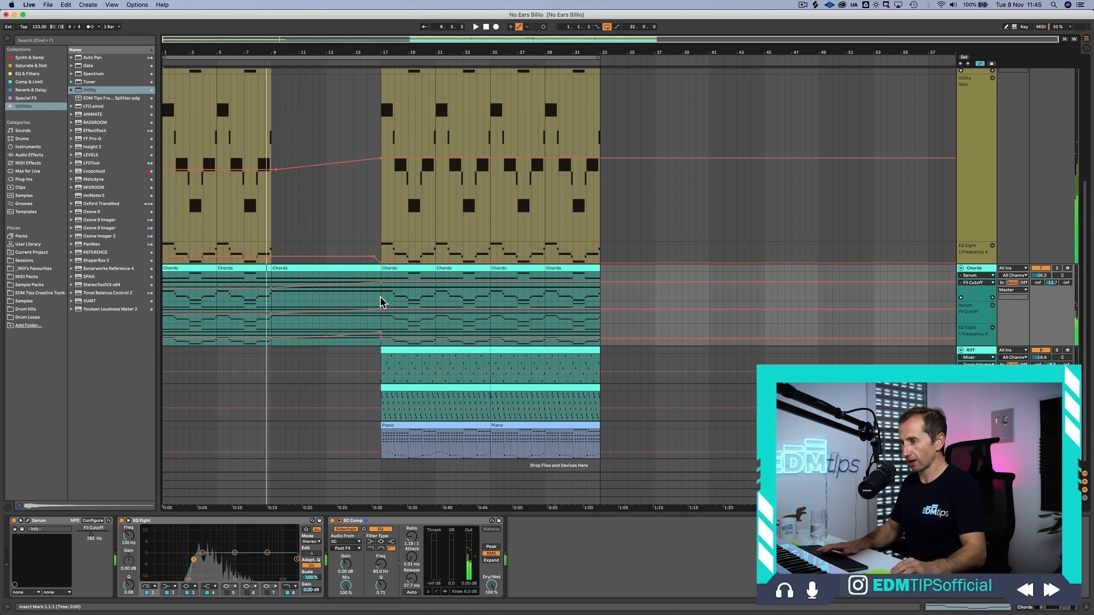
click(238, 371)
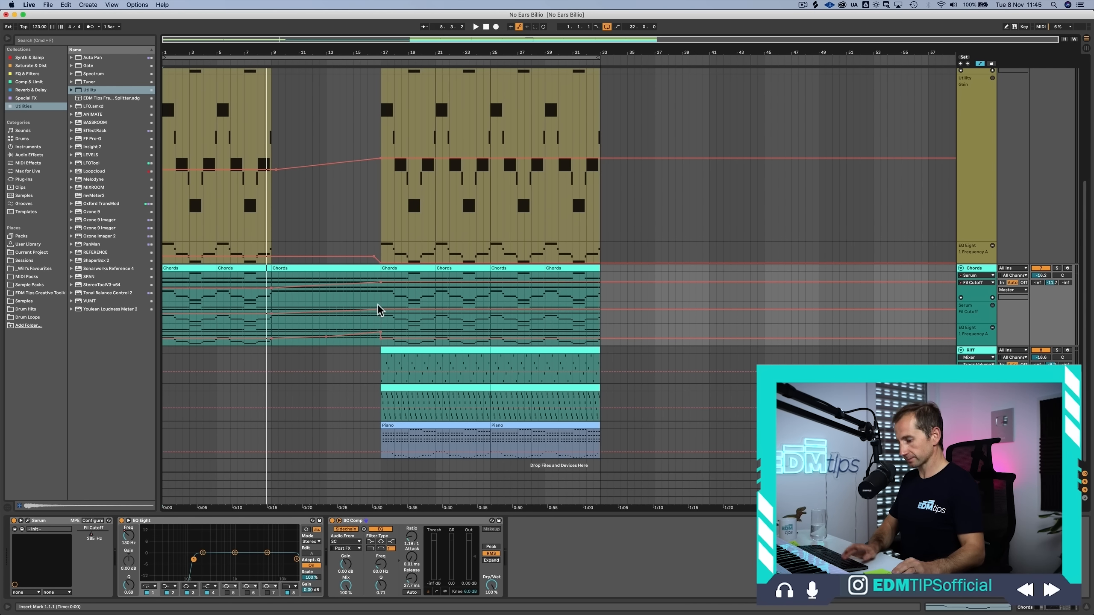
key(a)
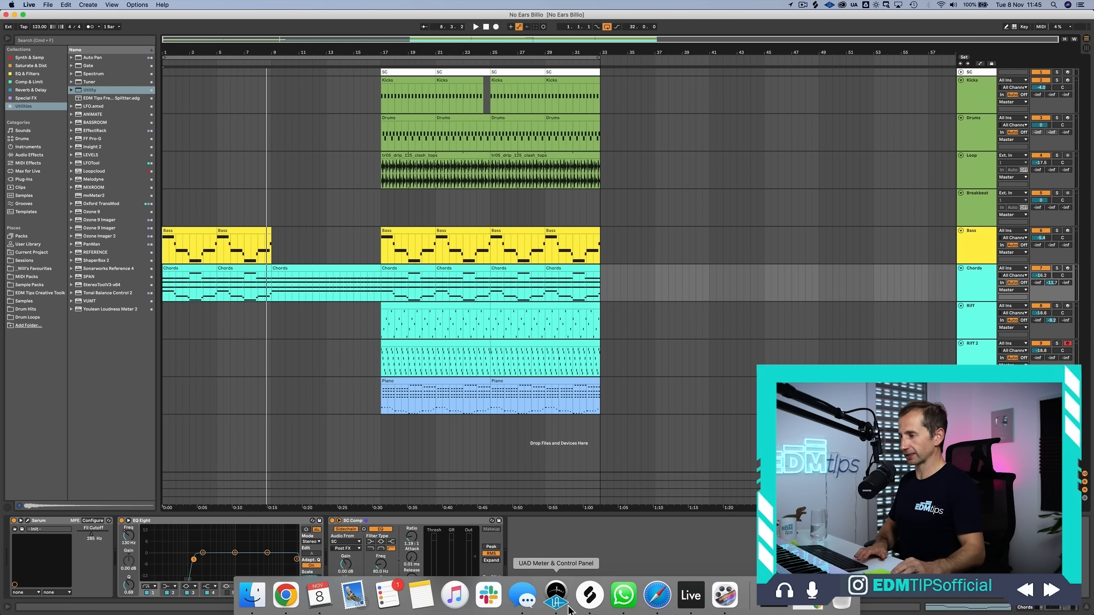
Step: Switch to Splice and browse its instrument categories to list all Drums samples
click(588, 601)
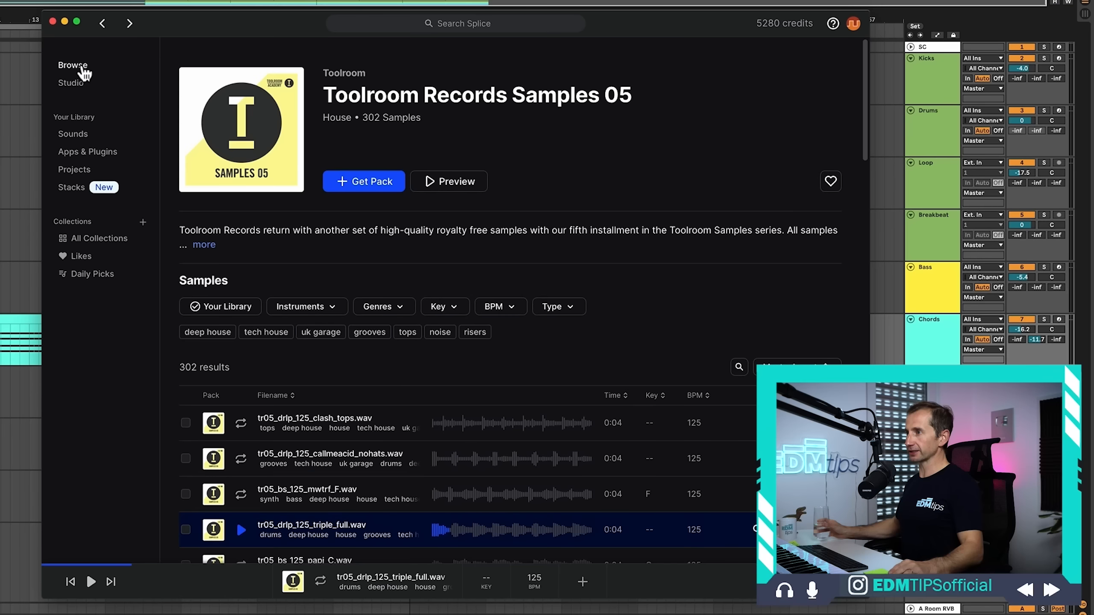
click(81, 66)
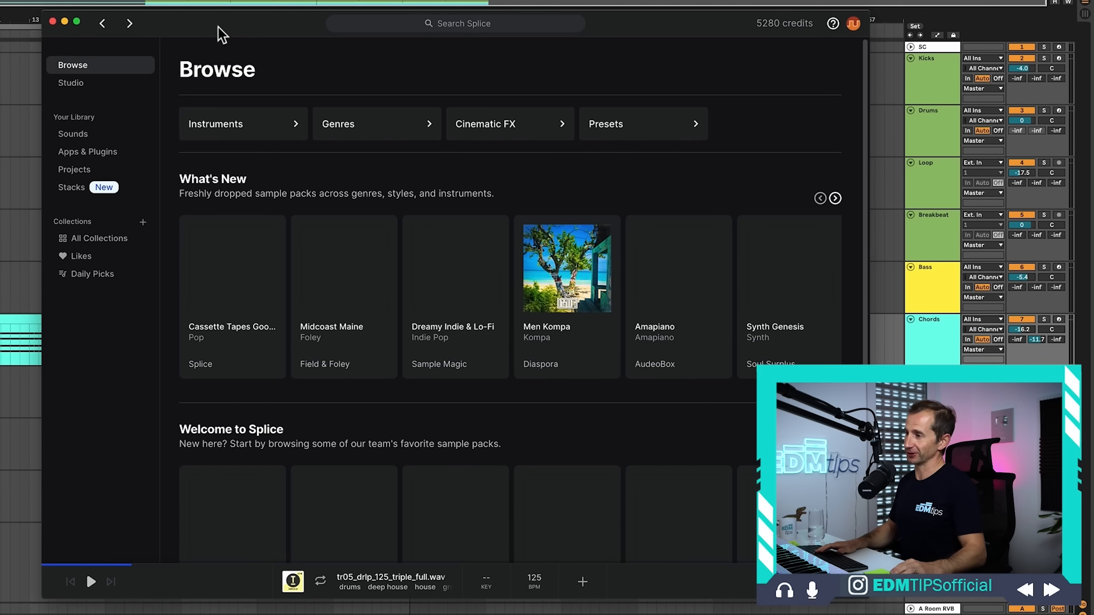
drag(220, 33, 35, 34)
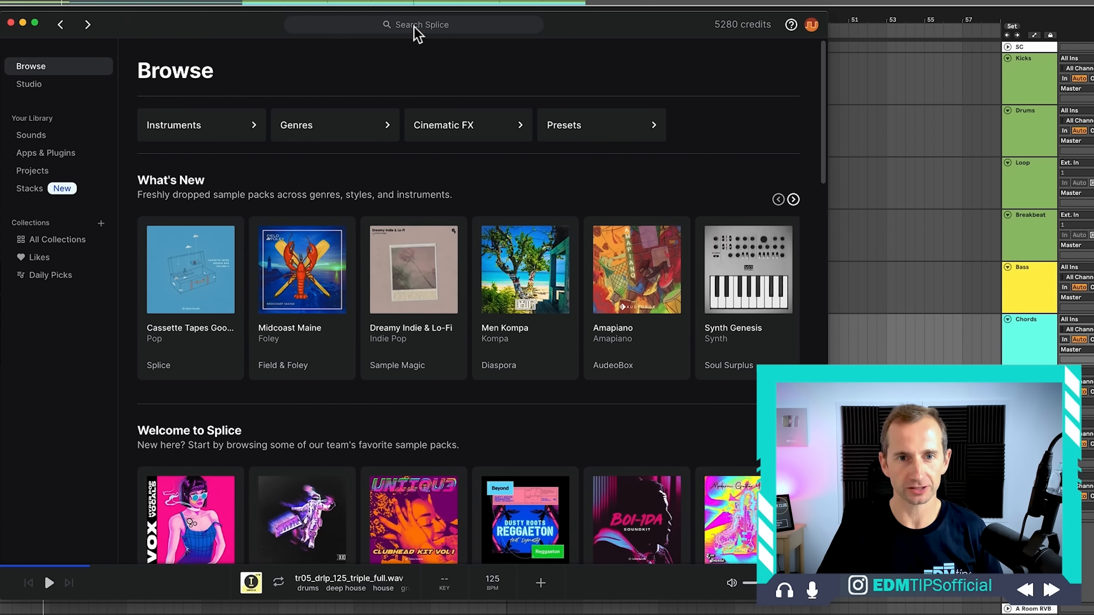
click(414, 27)
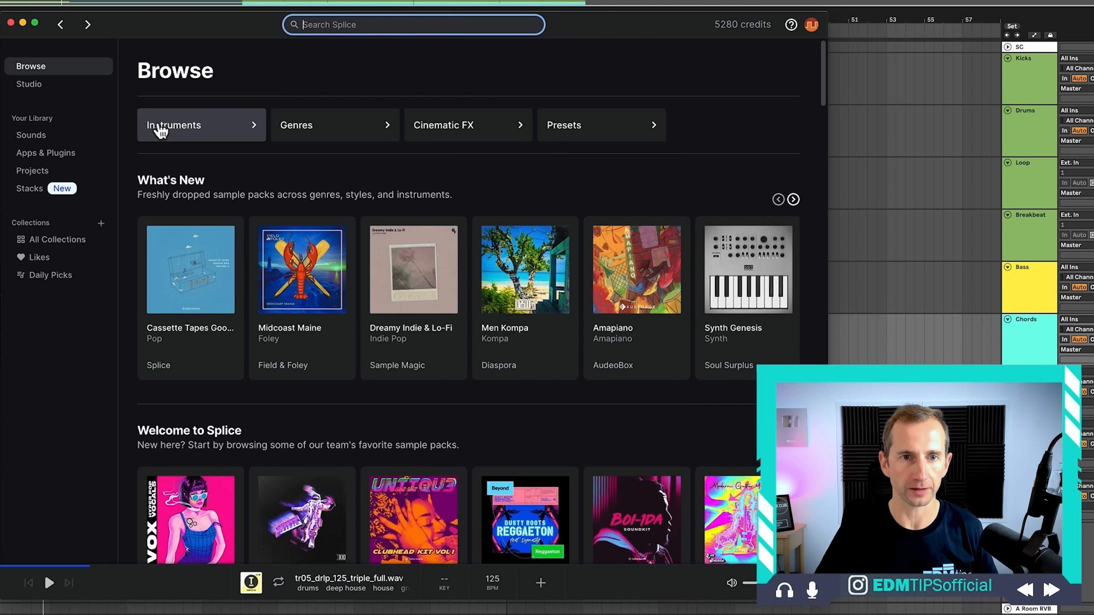
click(160, 128)
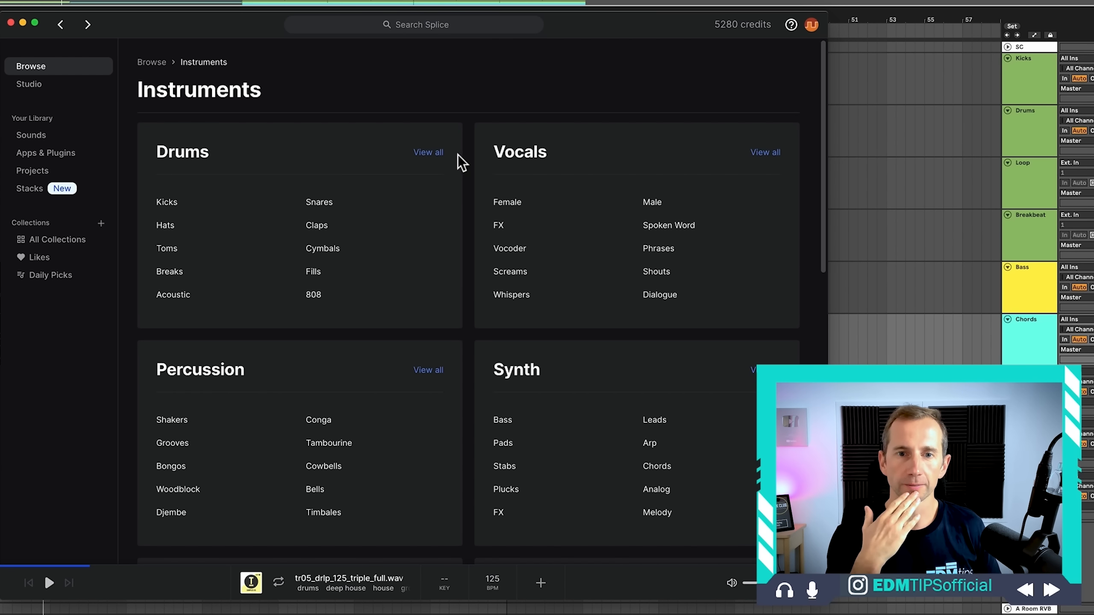
click(428, 155)
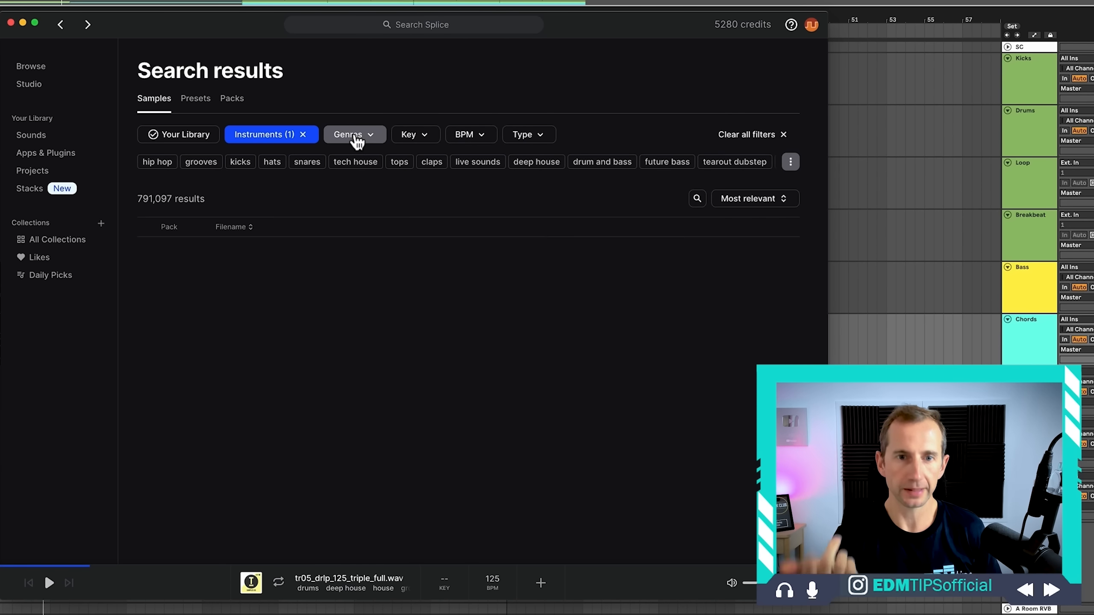
Step: Filter the drum samples by the breakbeat genre
click(355, 138)
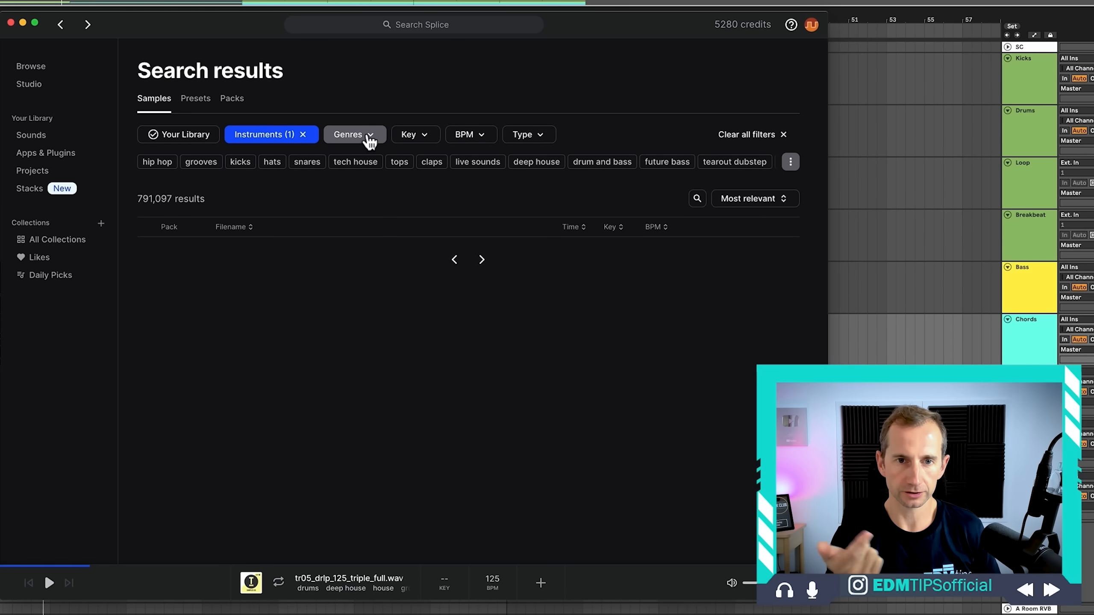
click(369, 138)
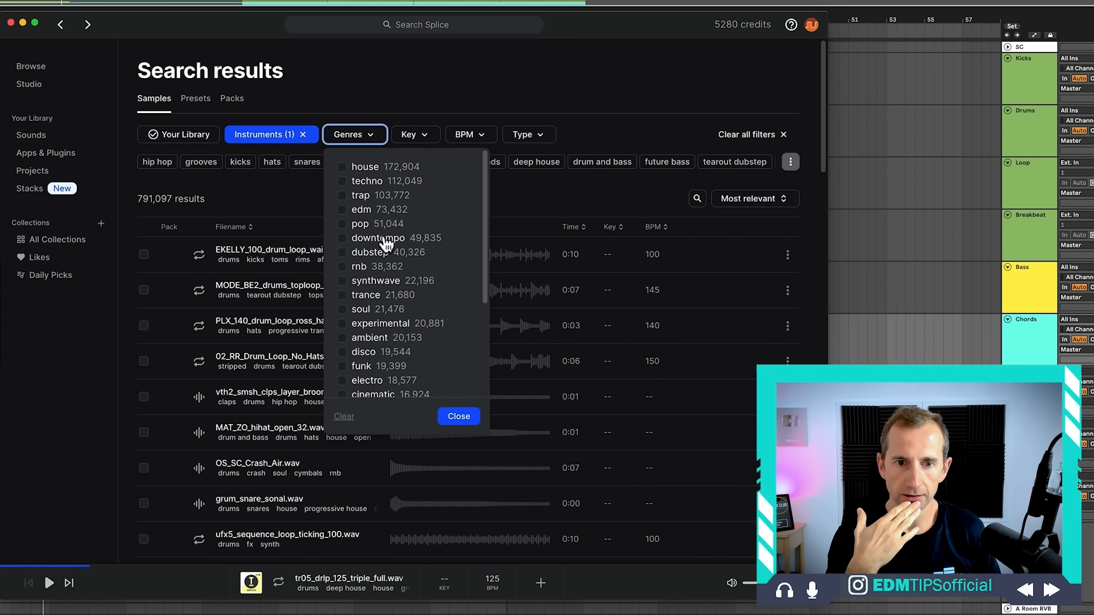
scroll(386, 244, down, 3)
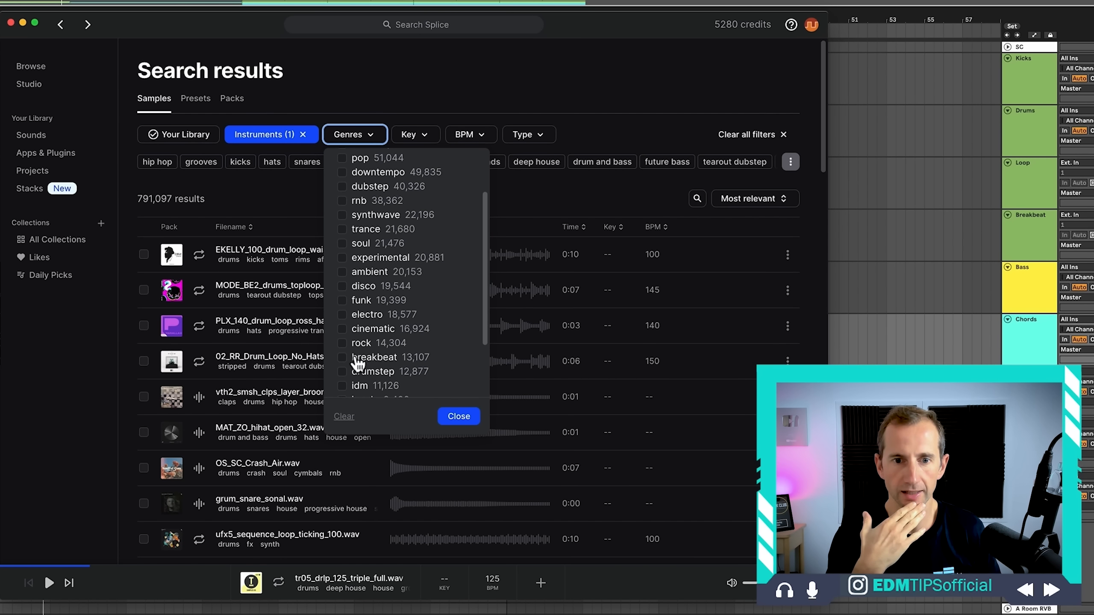
click(342, 357)
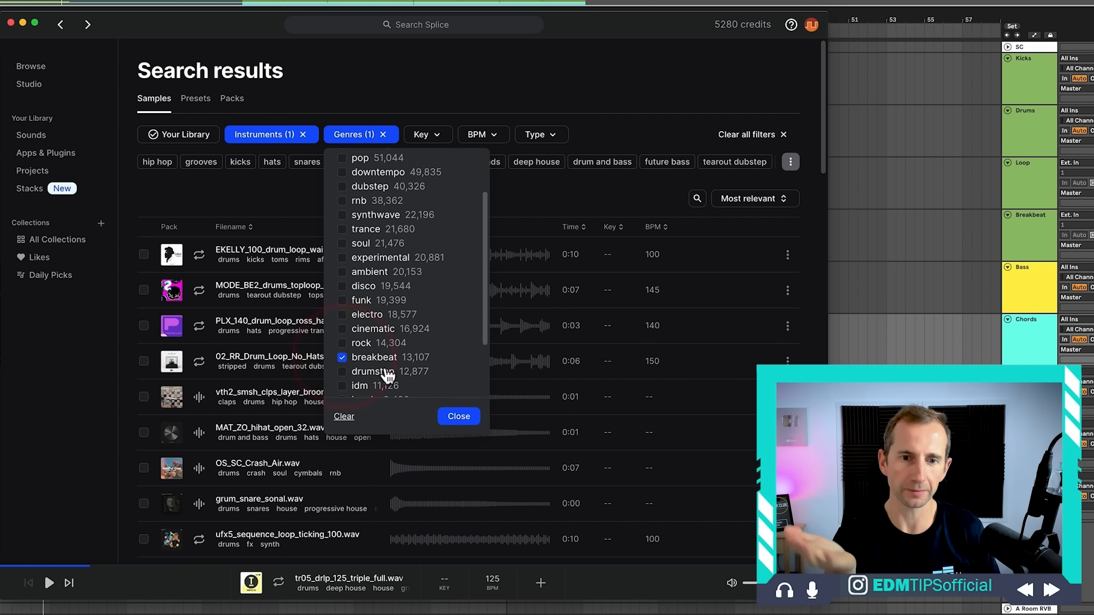
click(458, 423)
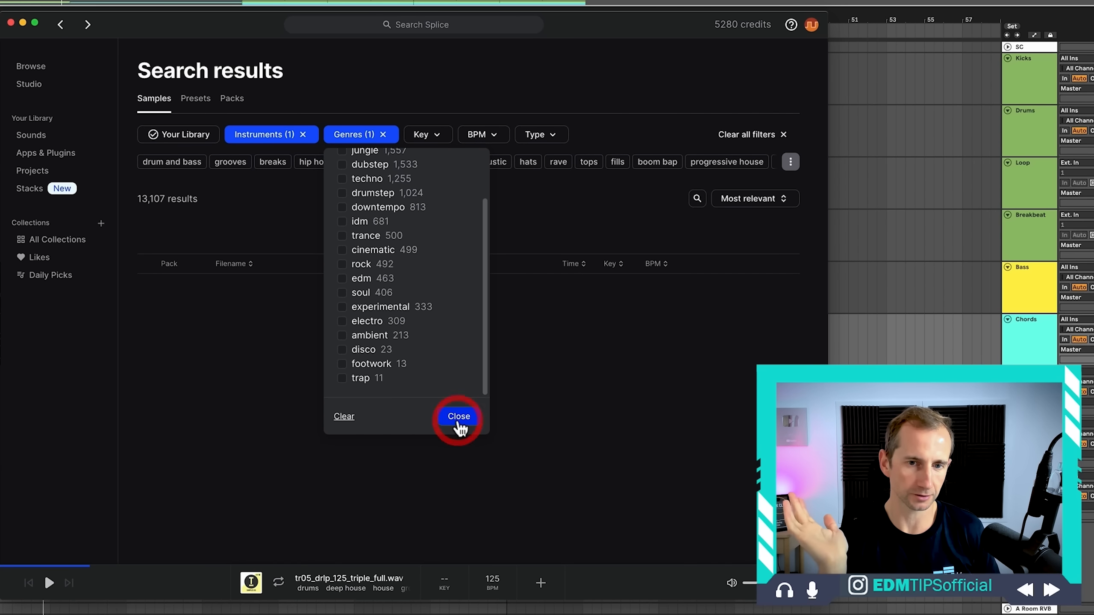
click(463, 417)
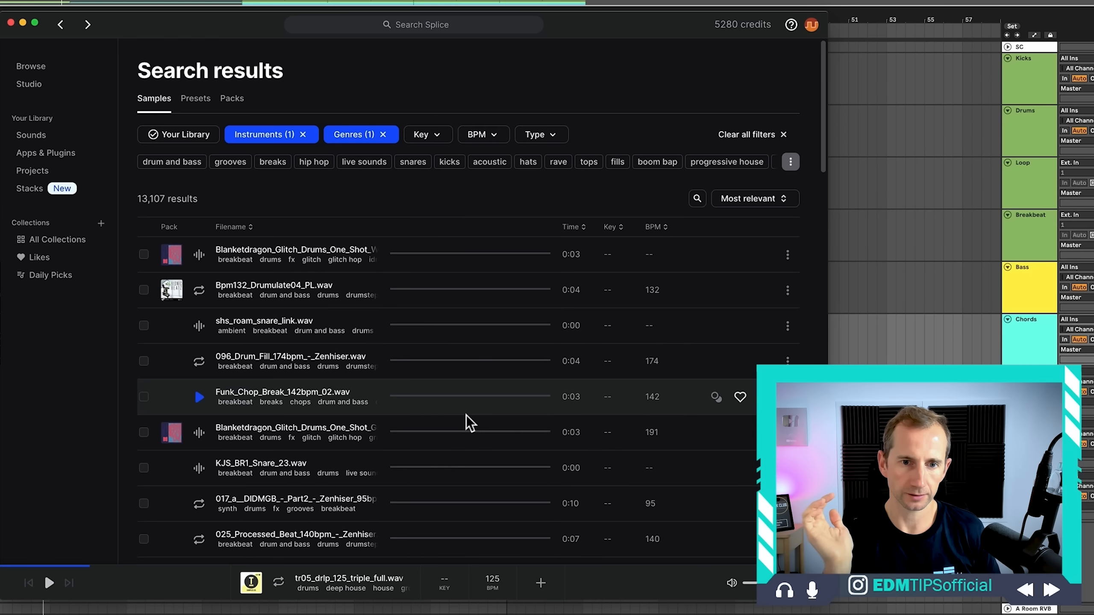
Step: Restrict the breakbeat drum samples to loops with a tempo range of 120 to 130 BPM
click(537, 136)
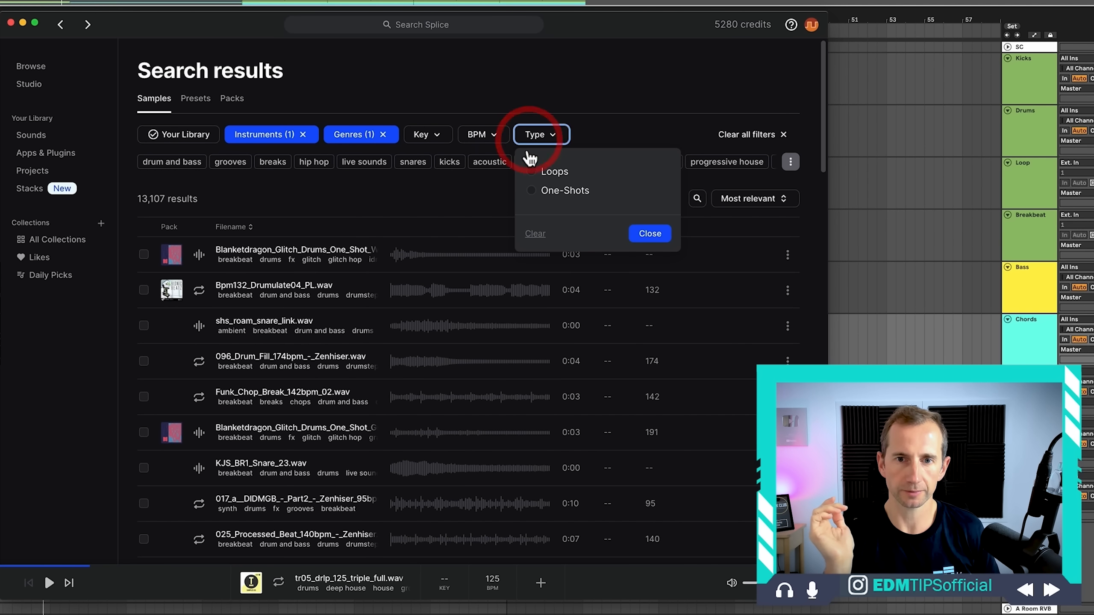
click(534, 173)
click(493, 135)
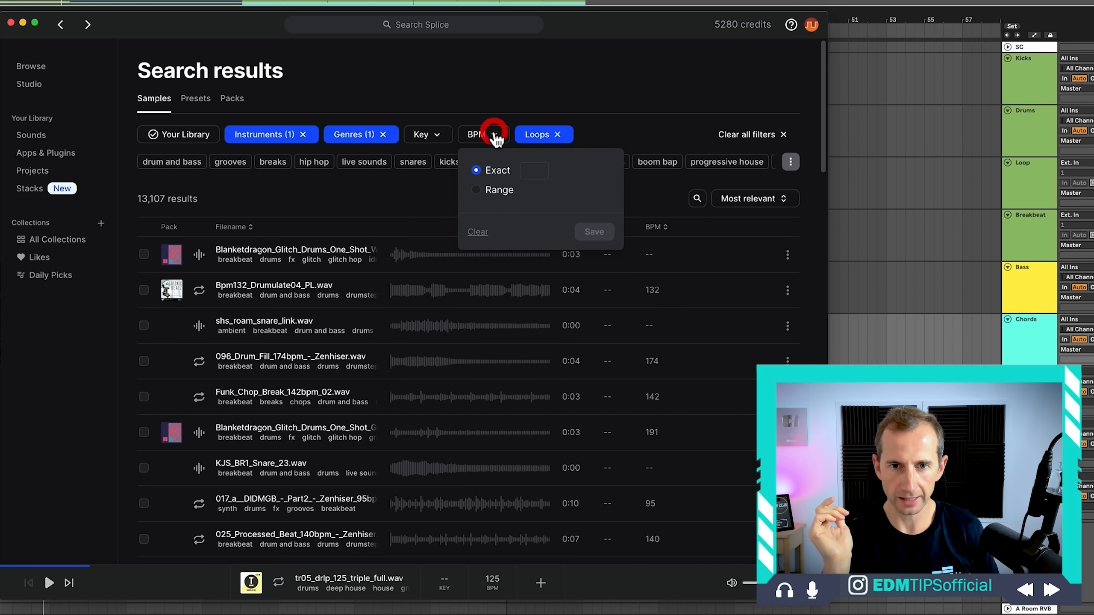
click(482, 190)
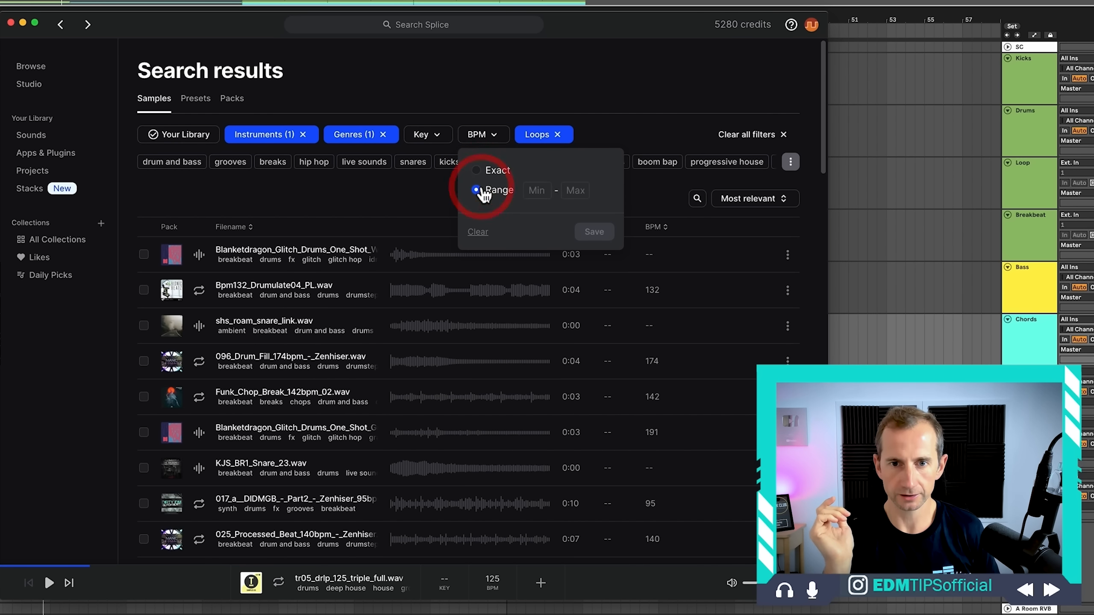
click(542, 190)
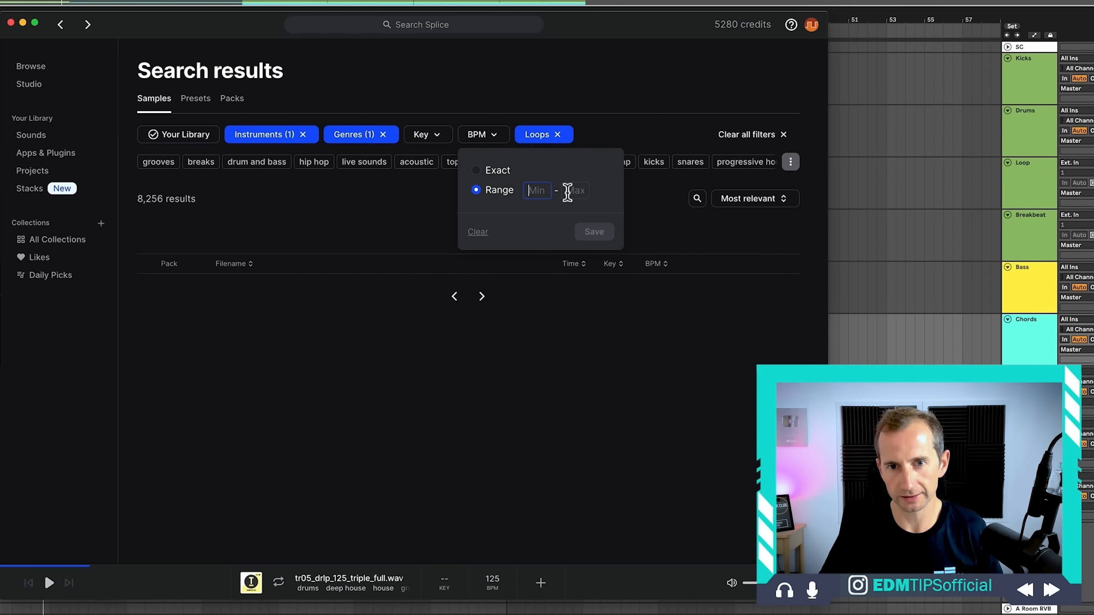
text(120)
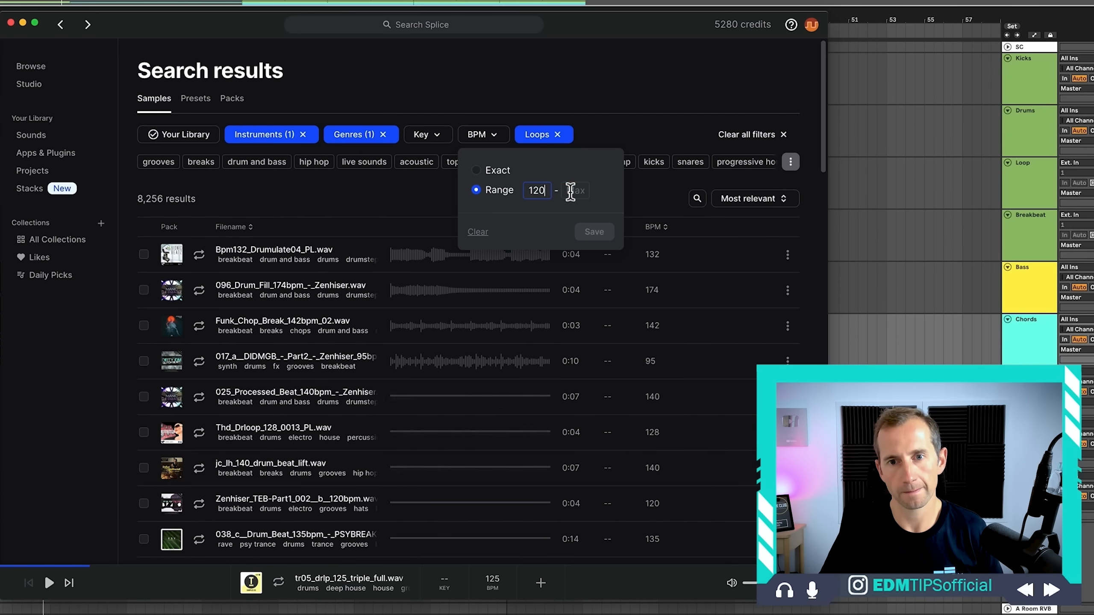
key(Tab)
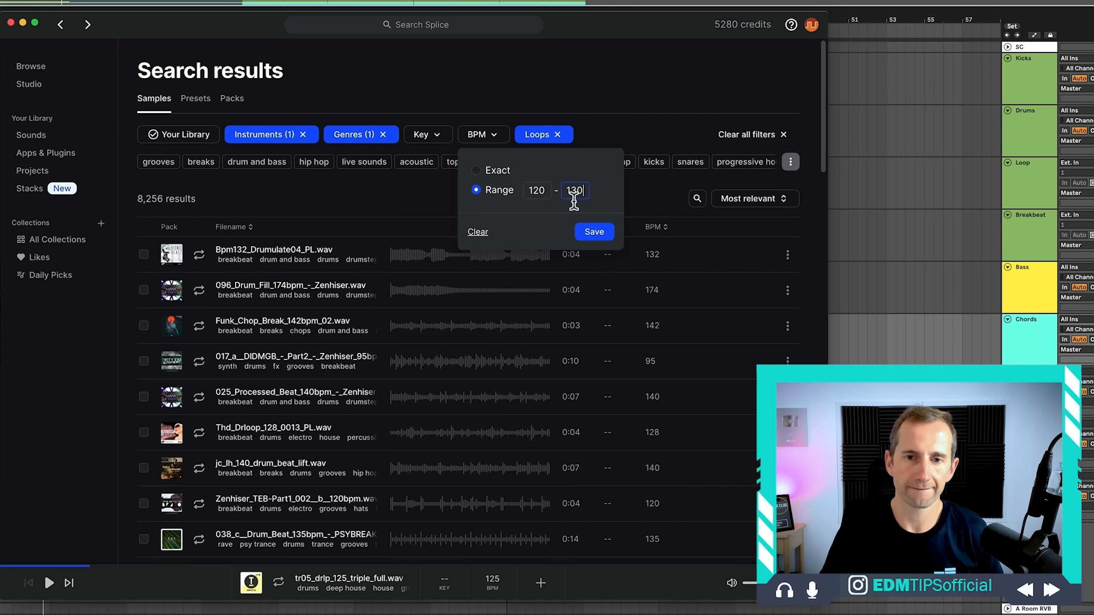
click(594, 233)
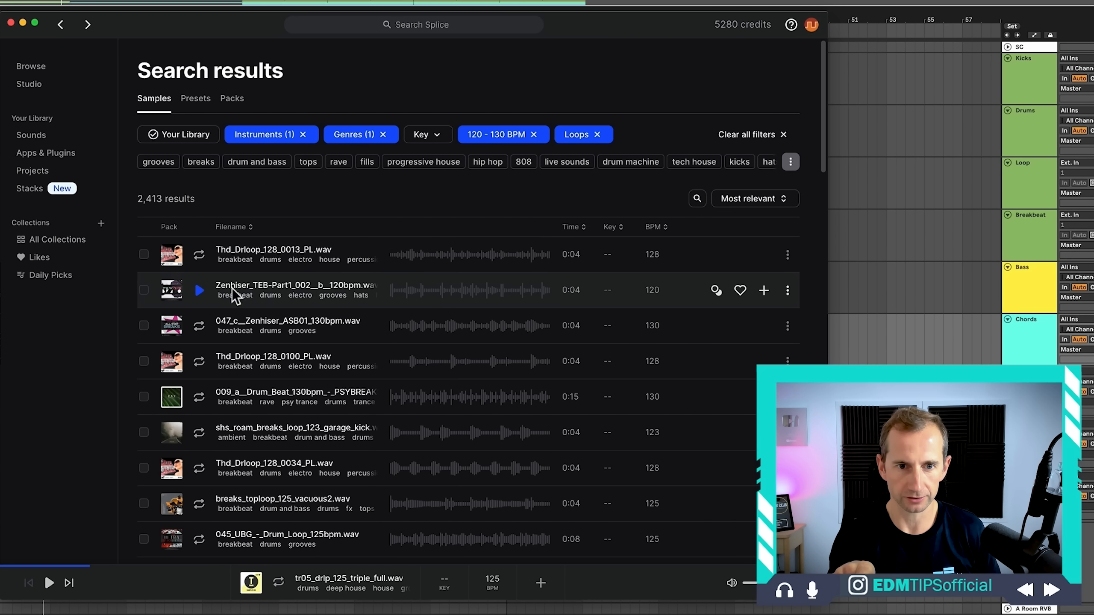
Step: Preview the Zenhiser_TEB-Part1_002 120 BPM breakbeat loop and add it to the Splice library
click(199, 290)
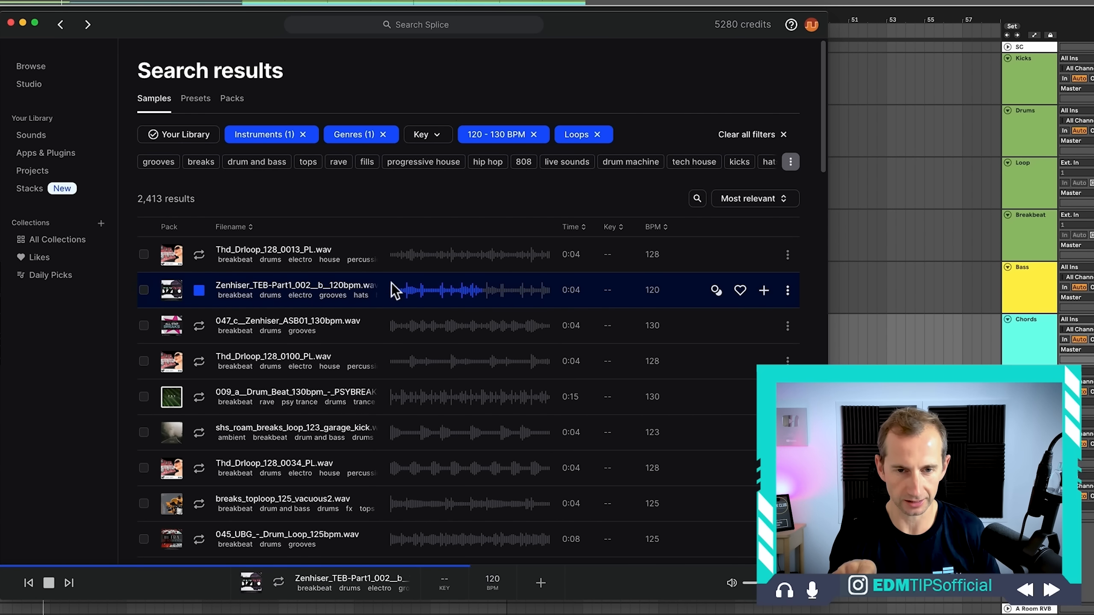
click(200, 291)
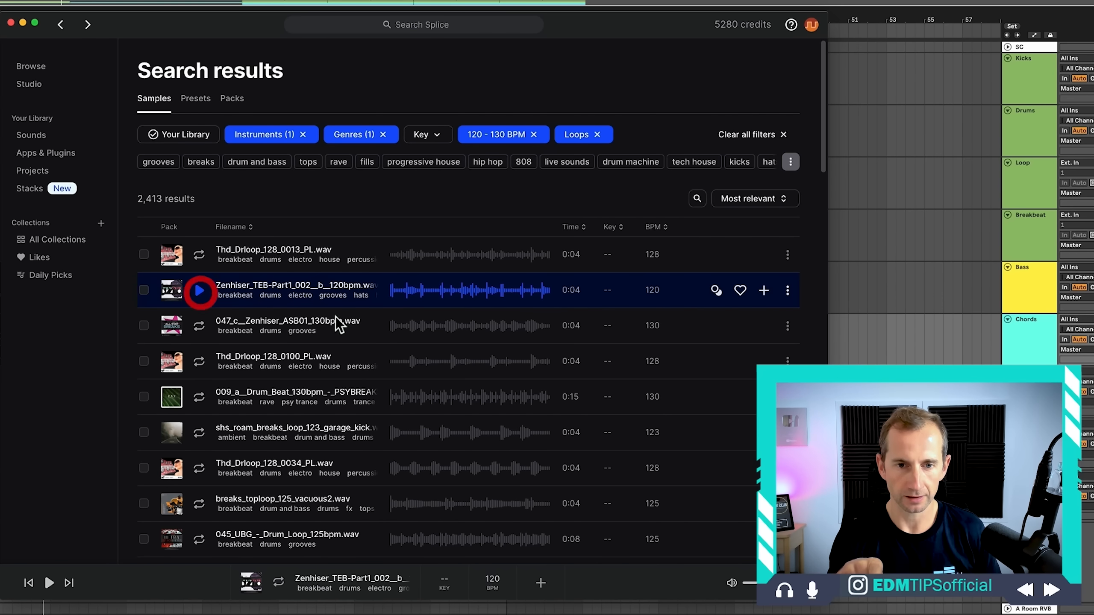
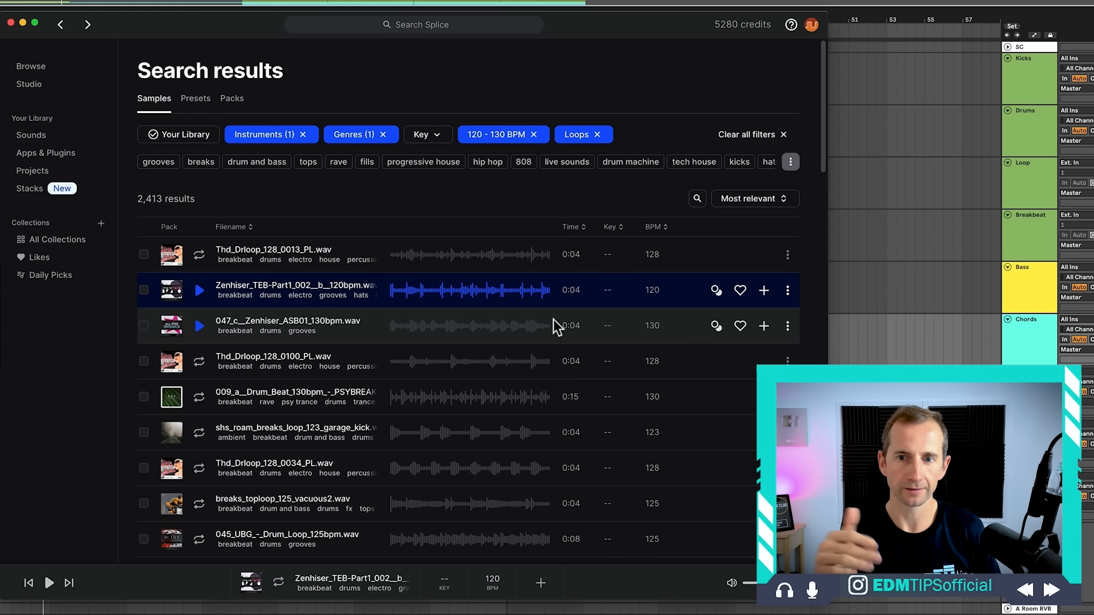
click(764, 290)
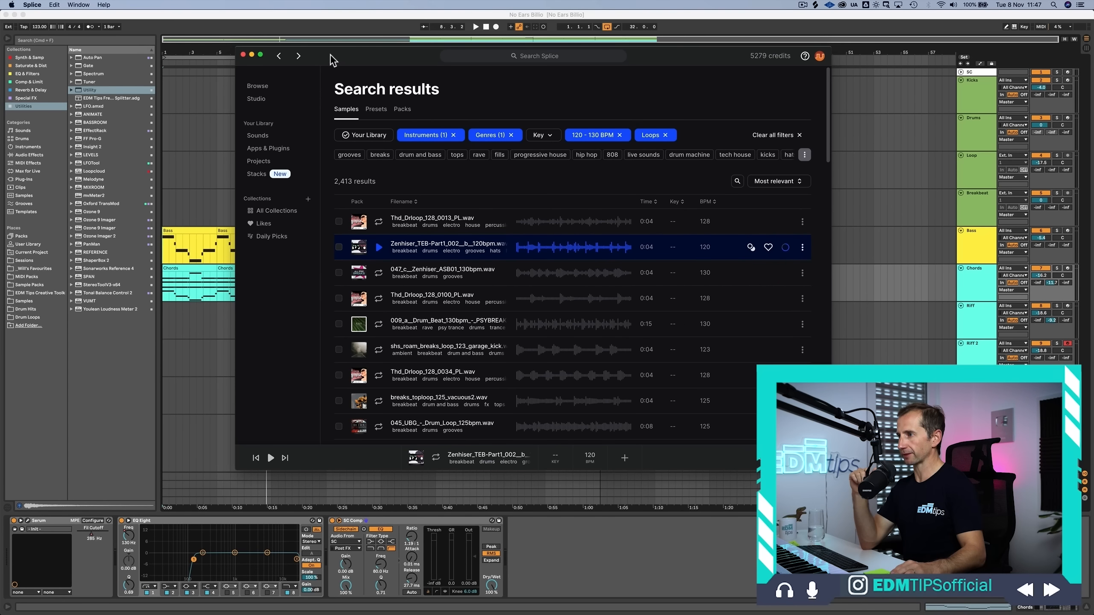
Step: Switch to Ableton Live, placing the downloaded Zenhiser loop at bar 1 of the Breakbeat track
drag(331, 60, 487, 76)
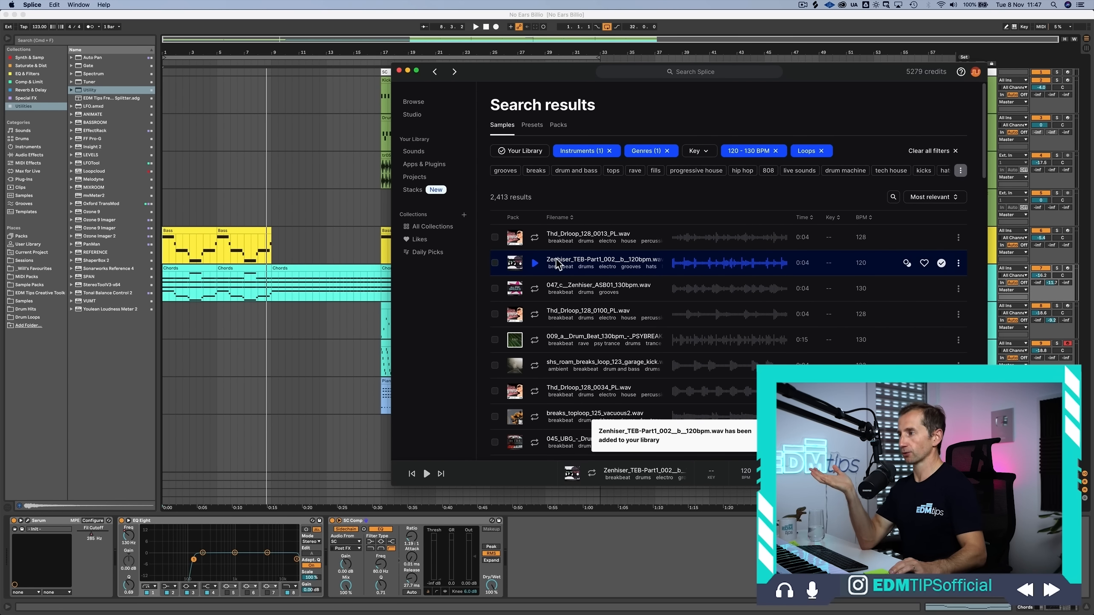
drag(558, 263, 165, 217)
double_click(165, 218)
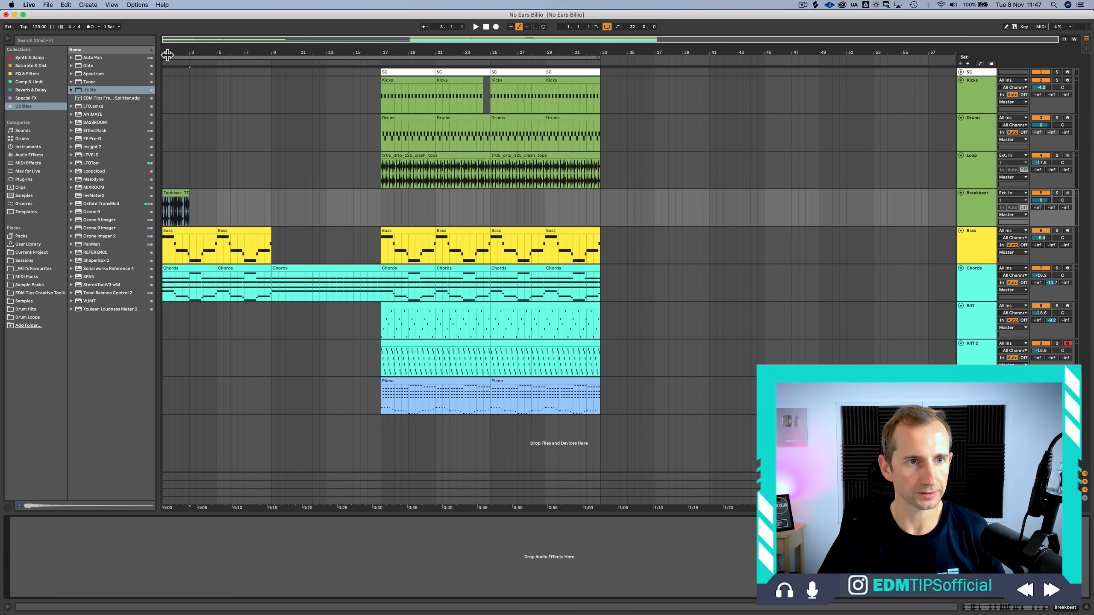
Step: Open the breakbeat clip's details, toggle its warping off and on, and set its source tempo to 120 BPM
drag(168, 56, 168, 103)
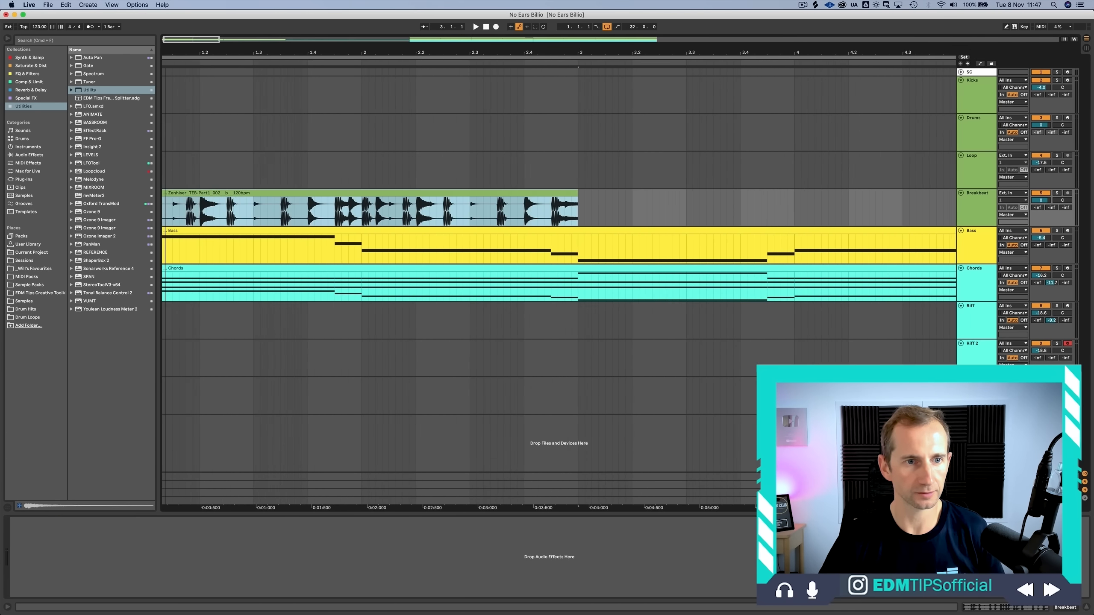
double_click(206, 194)
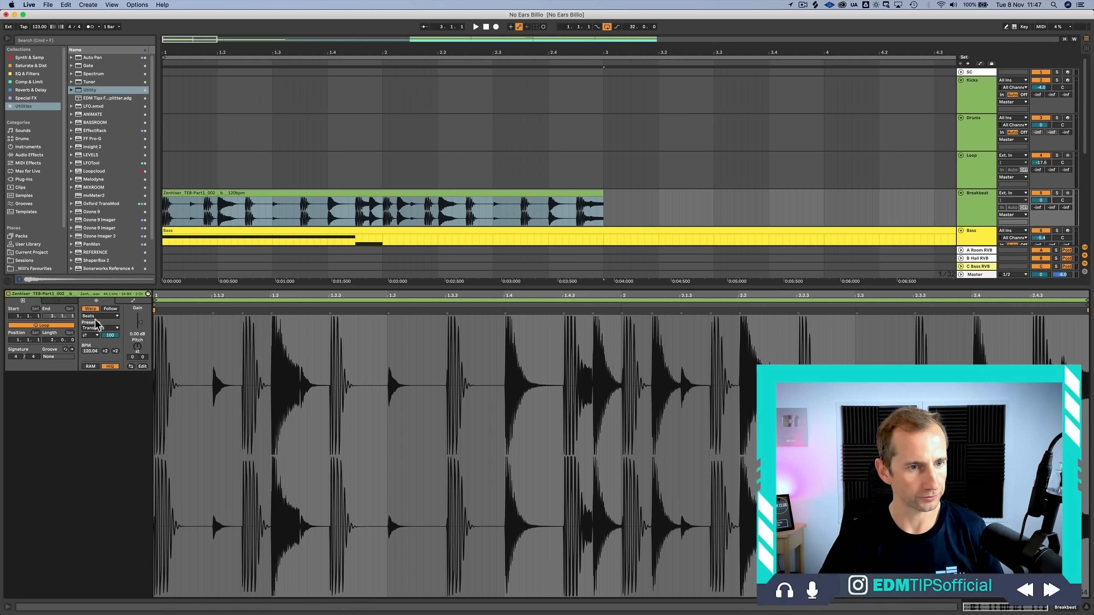
click(89, 309)
click(88, 309)
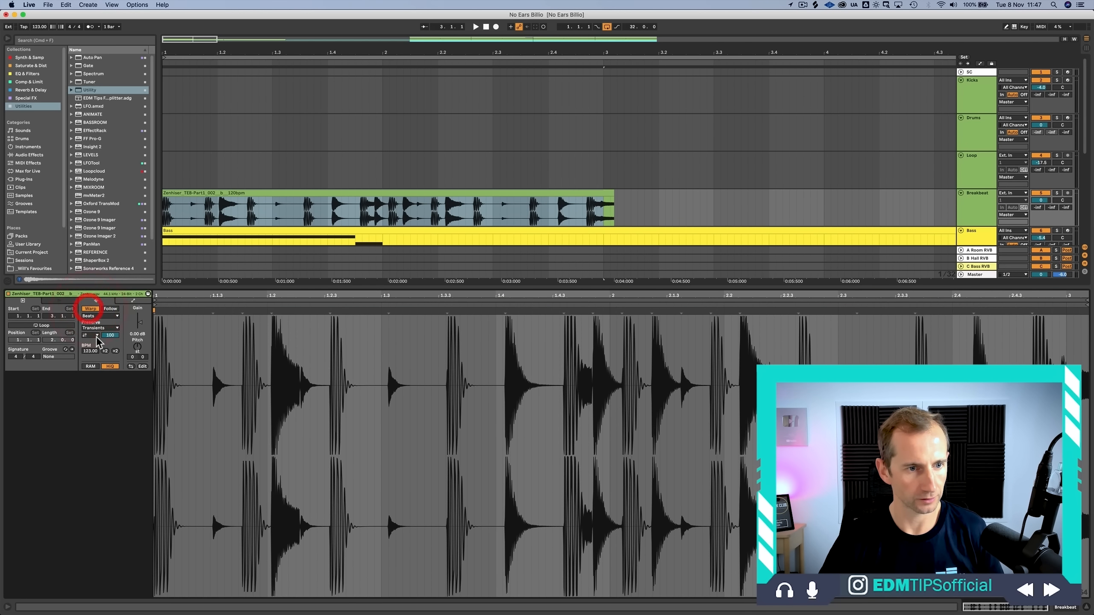
click(89, 351)
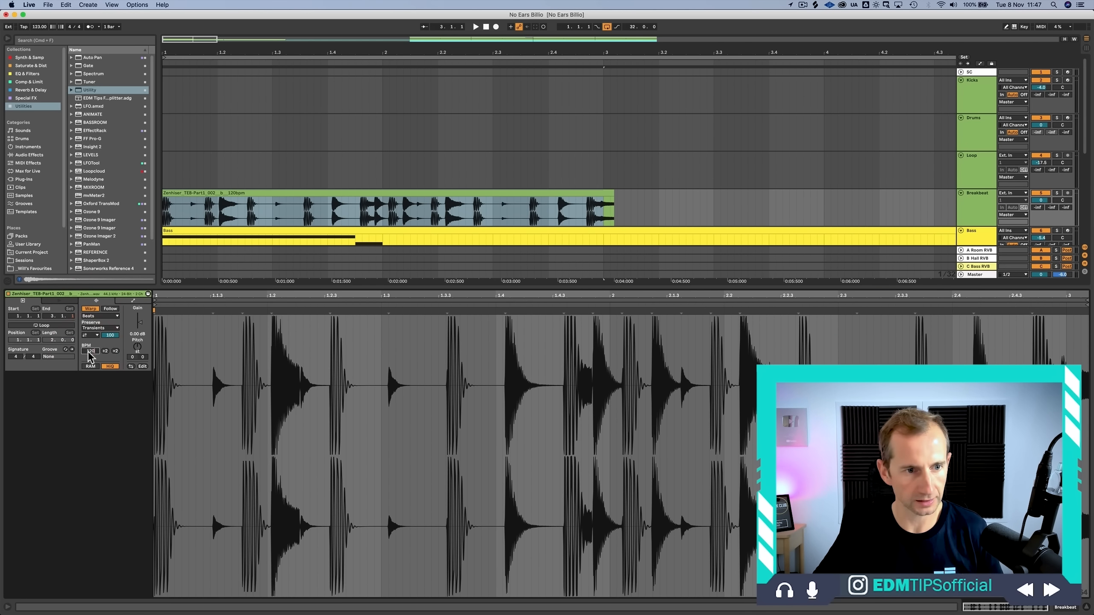
key(Return)
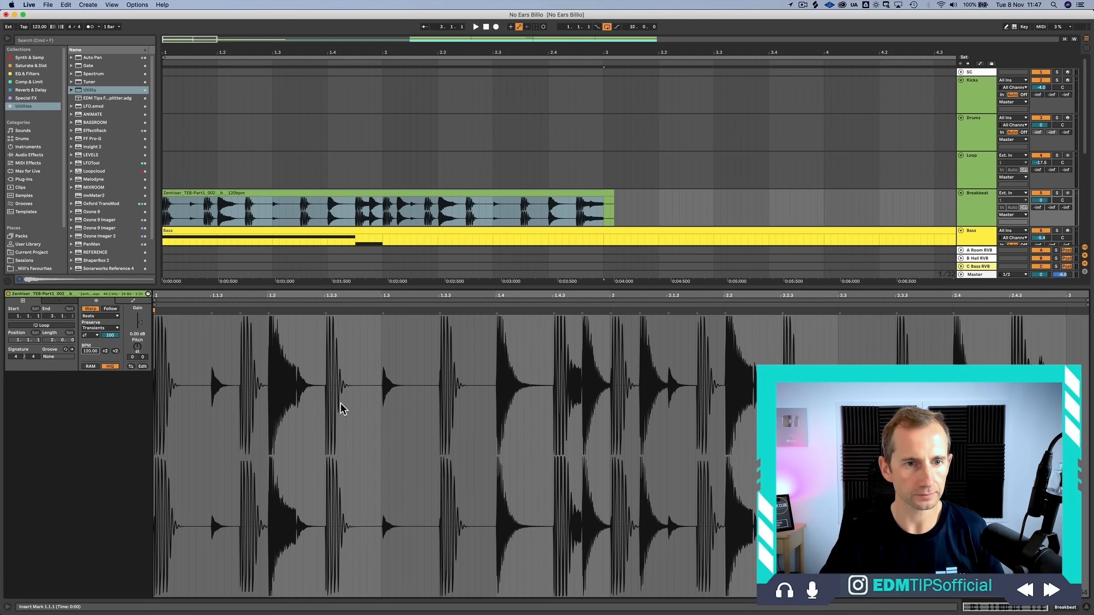
Step: Cut off the breakbeat clip's excess tail just past bar 3
key(shift+Tab)
key(minus)
key(minus)
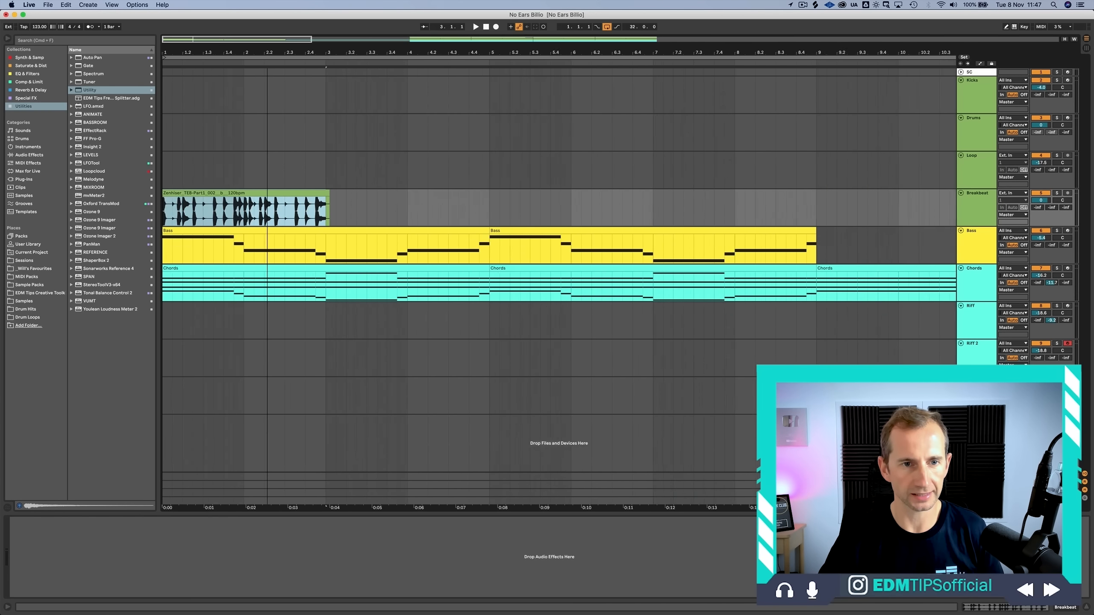
drag(289, 201, 297, 201)
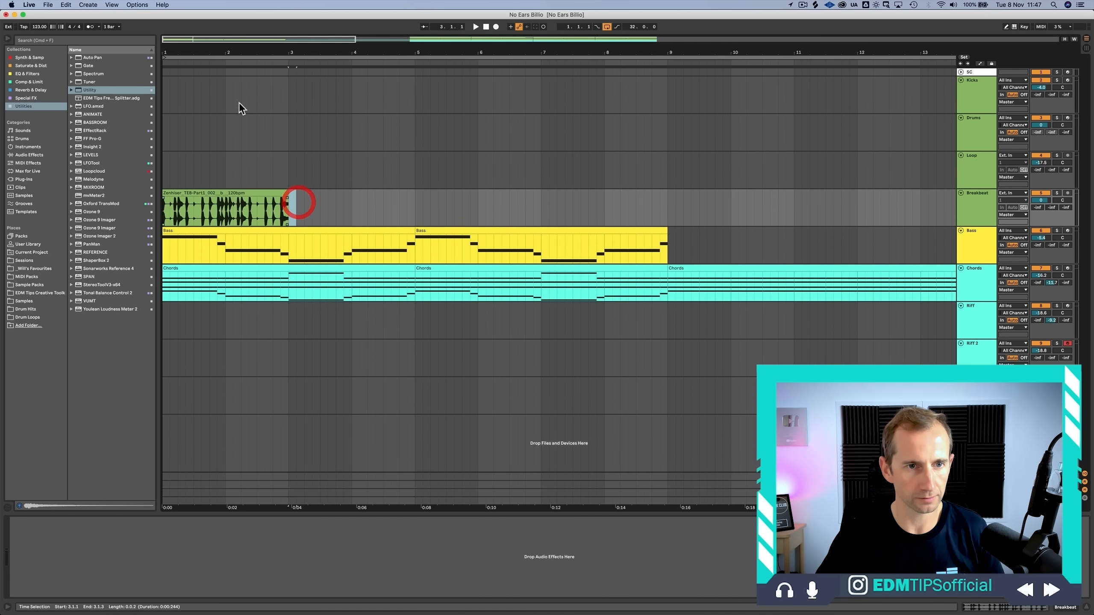
key(minus)
key(minus)
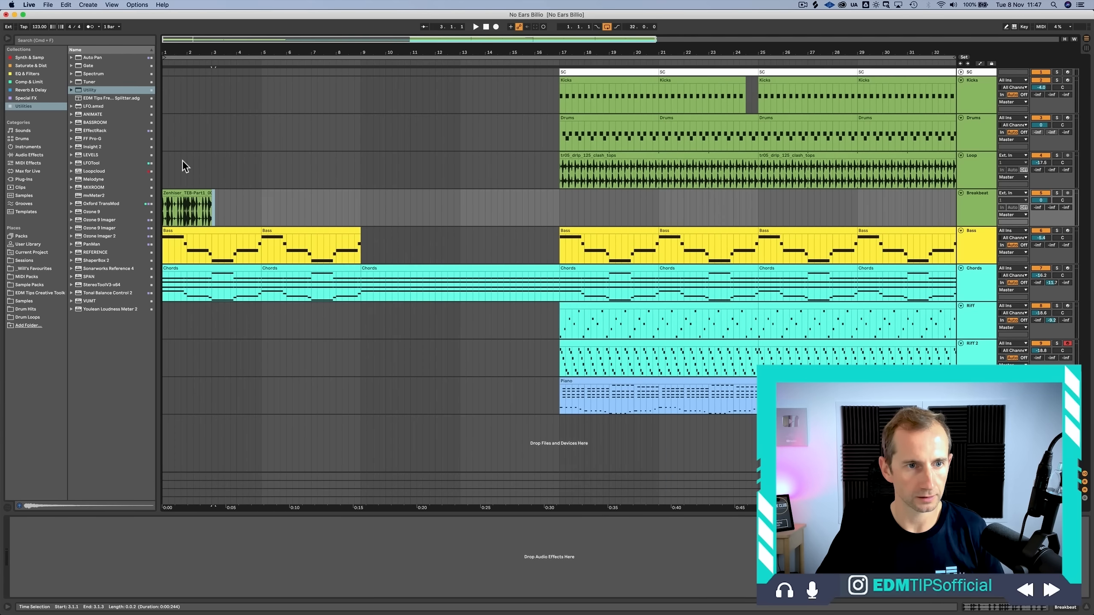
Step: Duplicate the two-bar breakbeat clip three times so the loop fills the track up to bar 9
click(180, 192)
key(super+d)
key(super+d)
key(super+d)
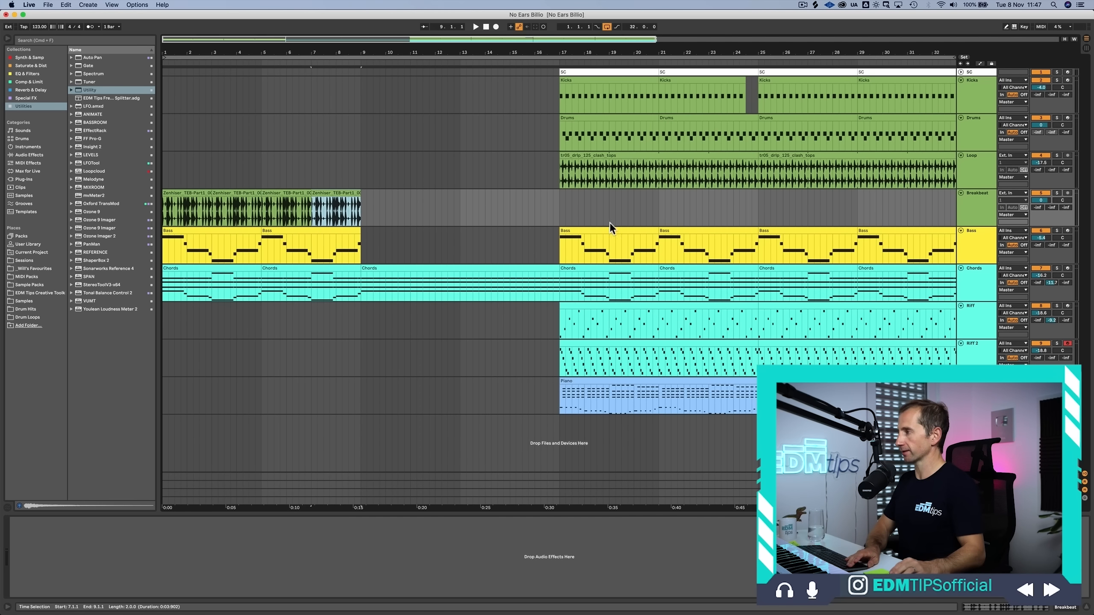
Step: Lower the Breakbeat track's volume to -27.6 dB in the mixer and raise its send to the A Room RVB return
click(980, 216)
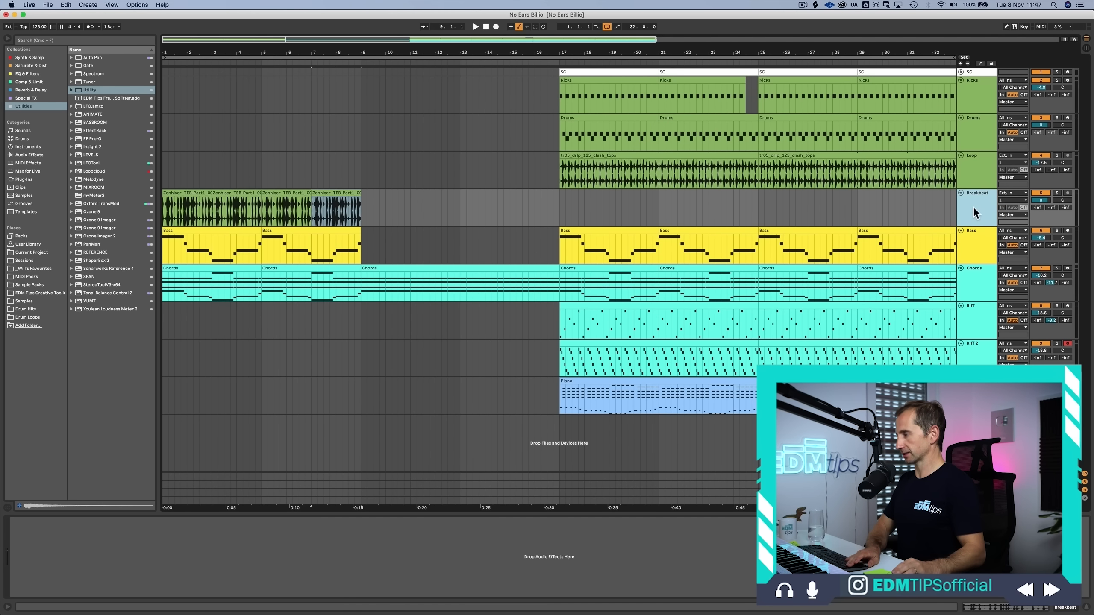
click(974, 212)
key(Tab)
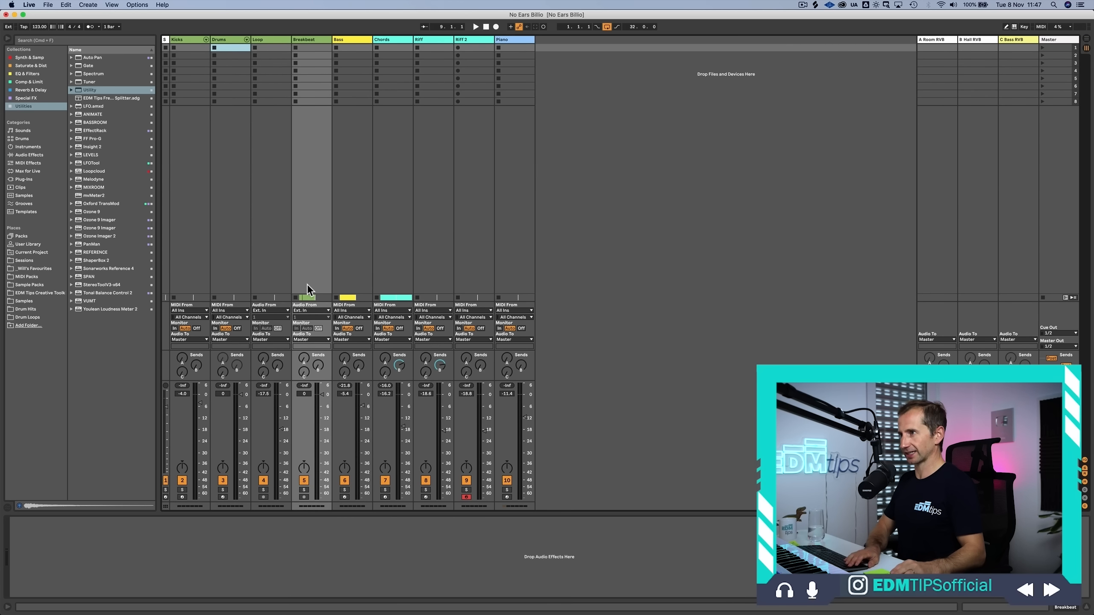
drag(319, 398, 321, 440)
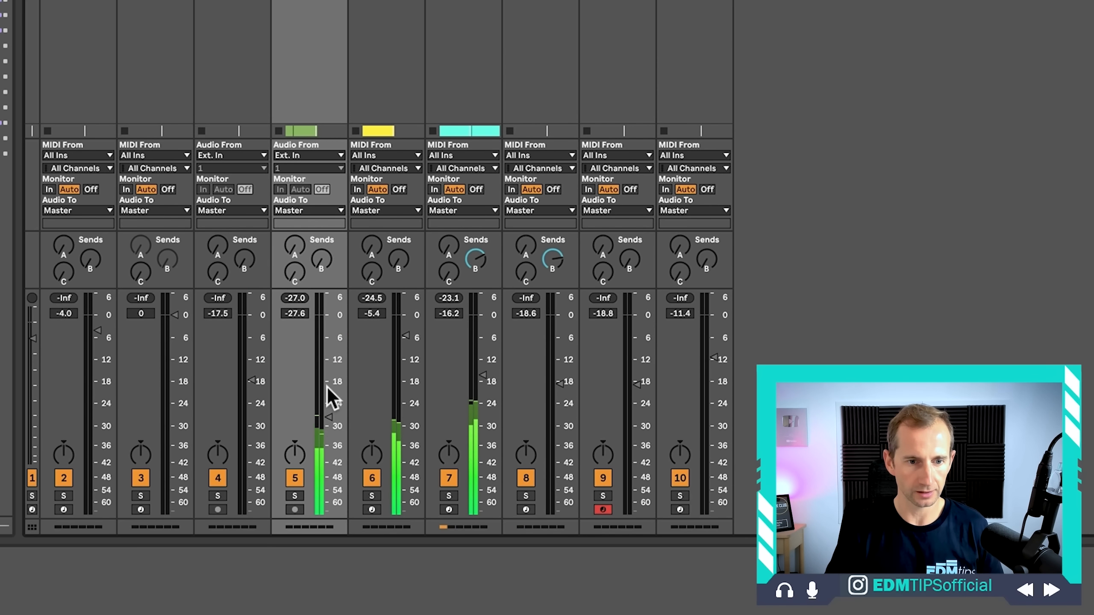
click(294, 247)
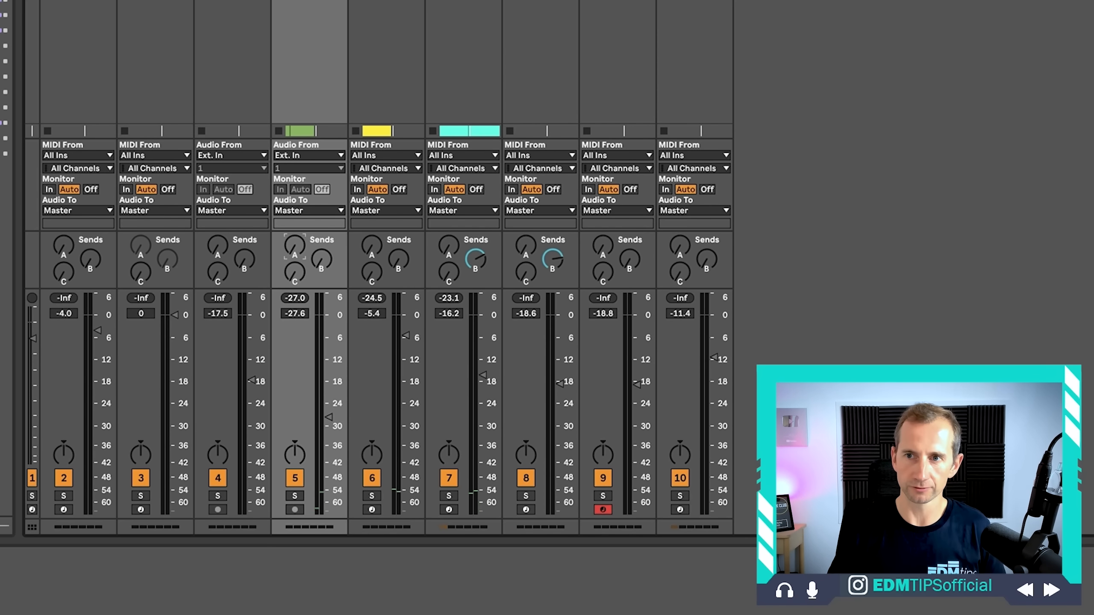
drag(294, 247, 294, 237)
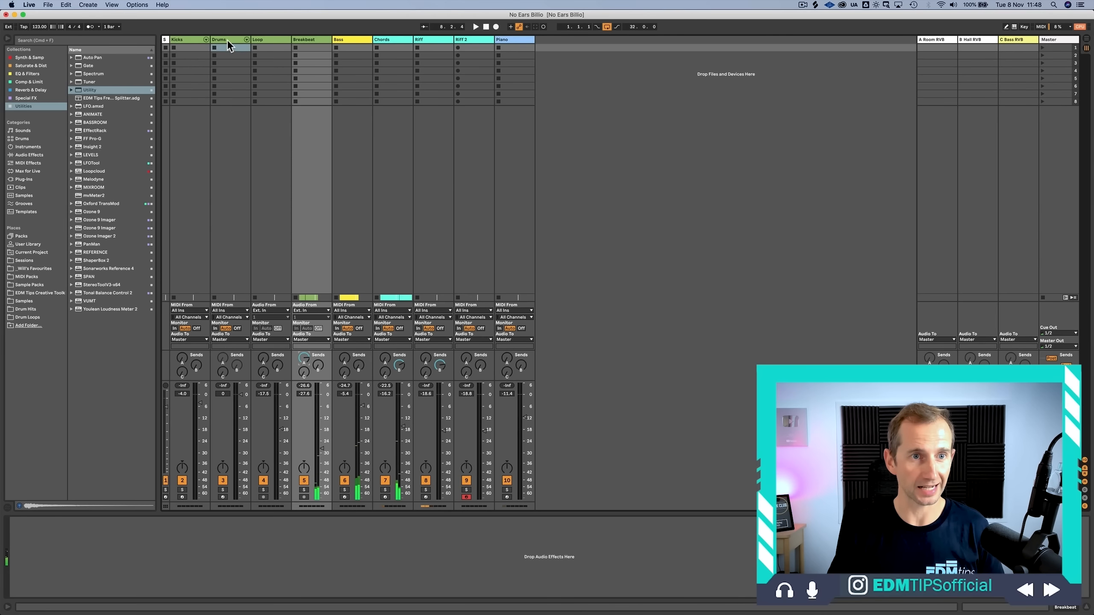
Step: Raise the Dance Clap chain's Send-a in the Drums rack to about -17 dB, return to the arrangement, and stop playback
click(228, 42)
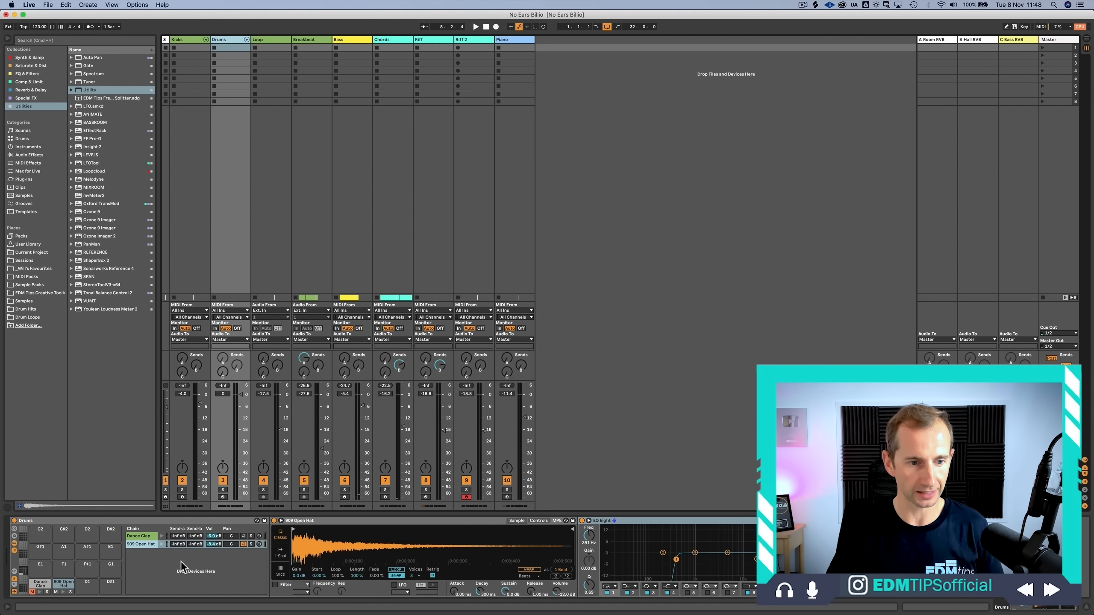
click(142, 536)
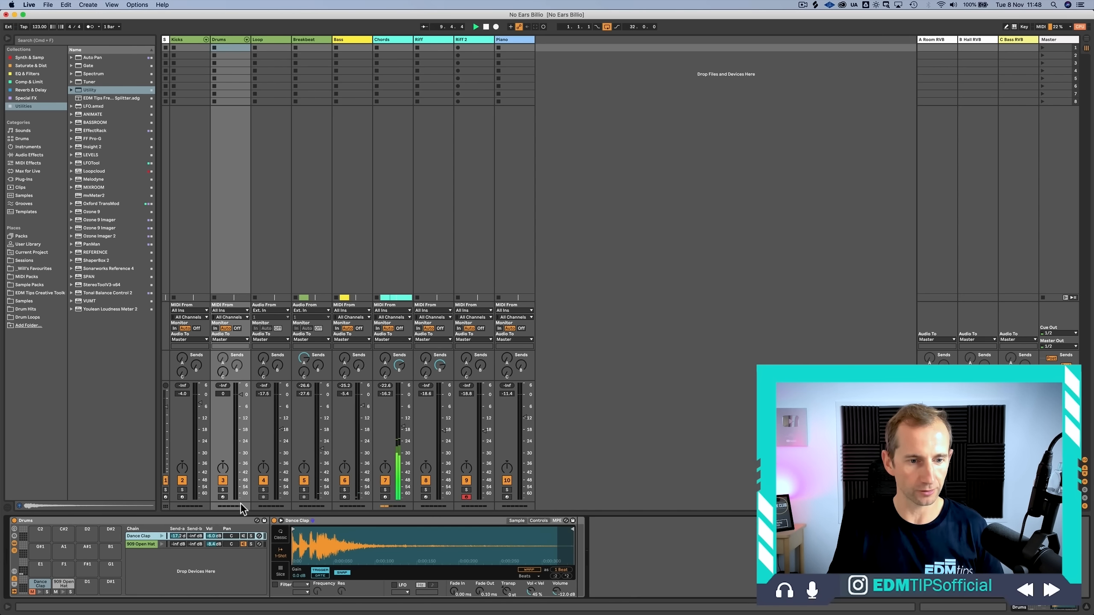
key(Tab)
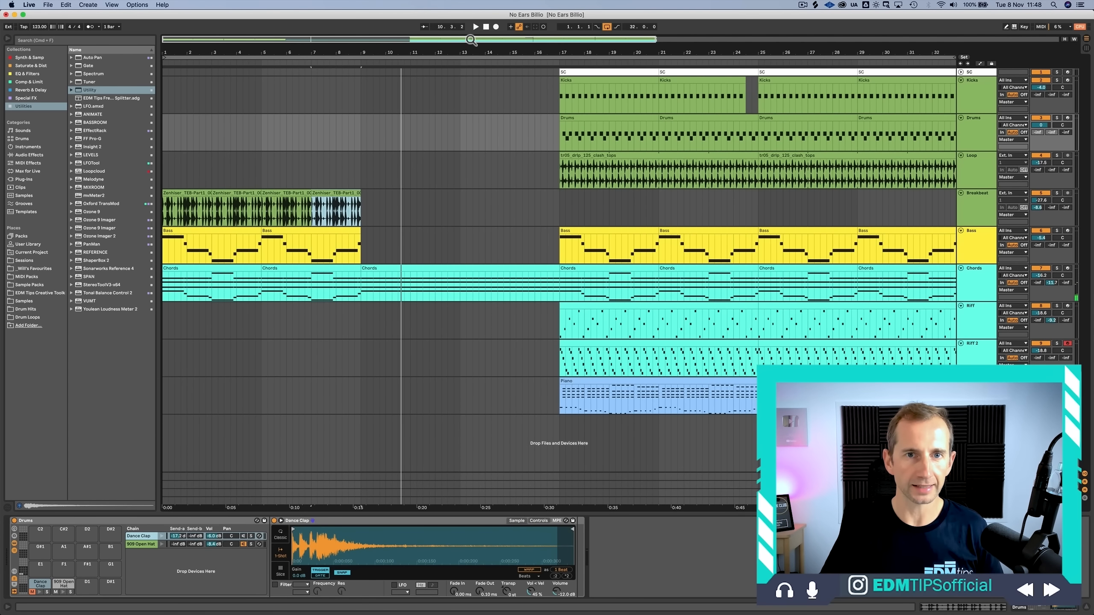
click(486, 27)
Step: Add an Auto Pan effect to the Breakbeat track
click(964, 202)
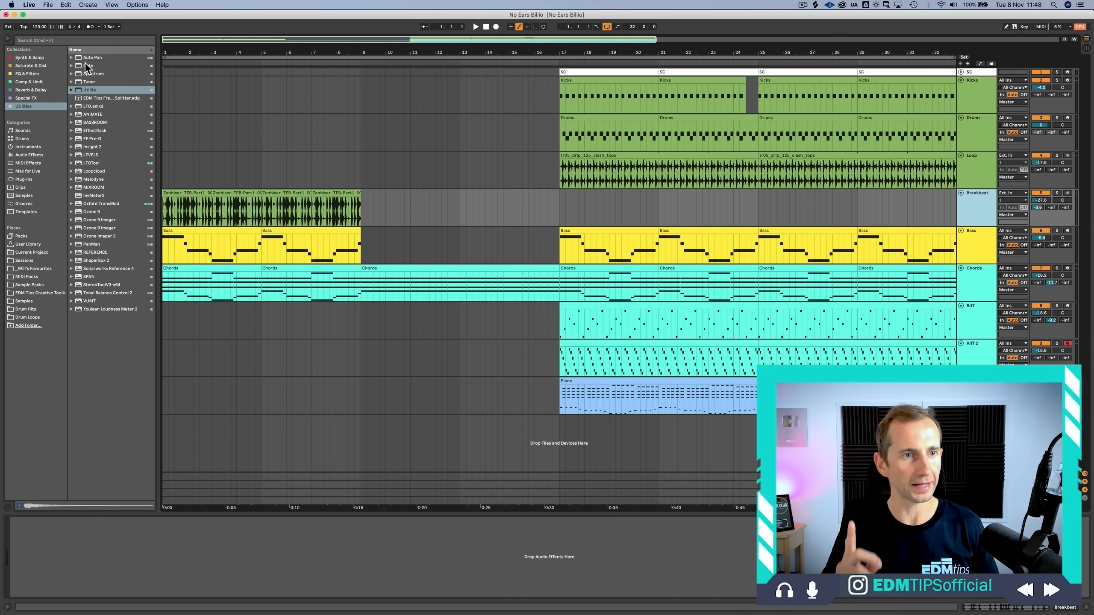
drag(86, 57, 171, 404)
drag(205, 211, 203, 208)
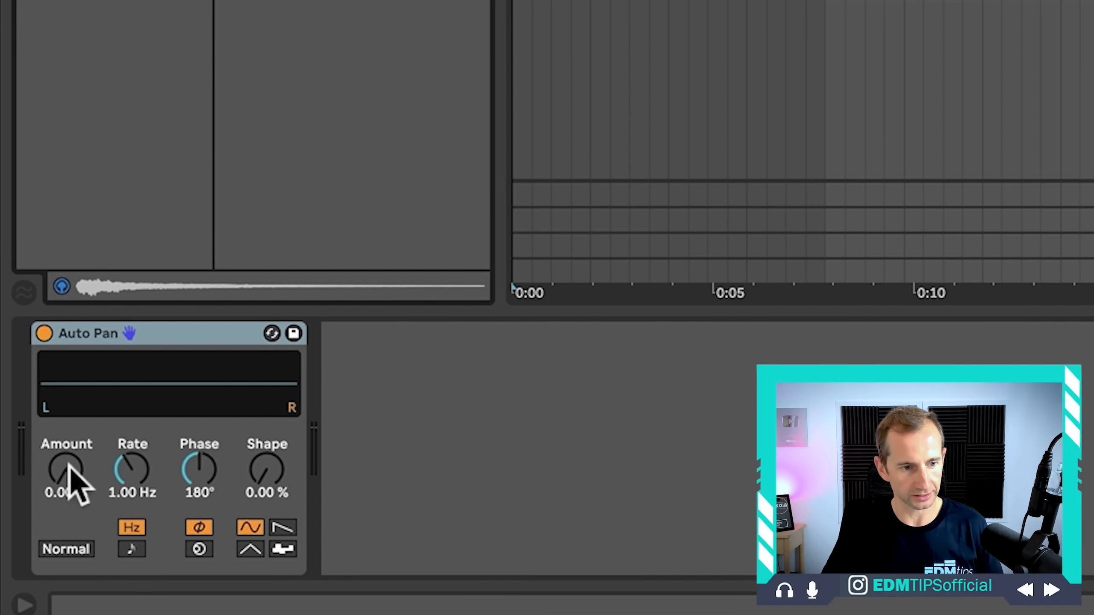
Step: Set the Auto Pan's amount to 74.6 % and its rate to 0.40 Hz while playing back the breakbeat
drag(68, 476, 68, 435)
drag(110, 489, 109, 507)
mouse_move(131, 469)
mouse_down()
mouse_move(131, 500)
mouse_move(131, 474)
mouse_up()
key(space)
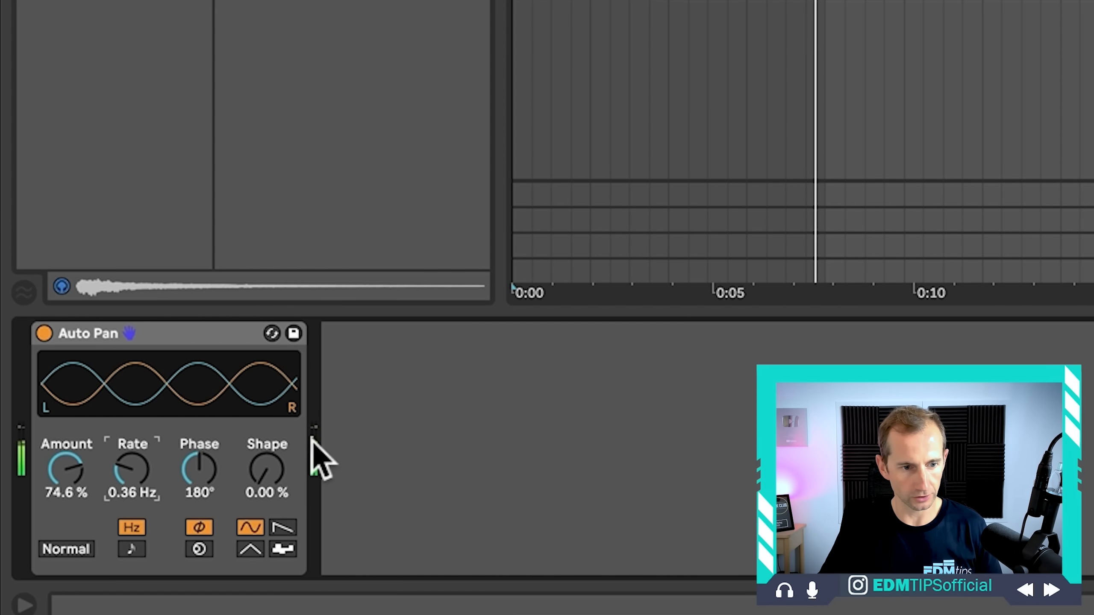
key(Tab)
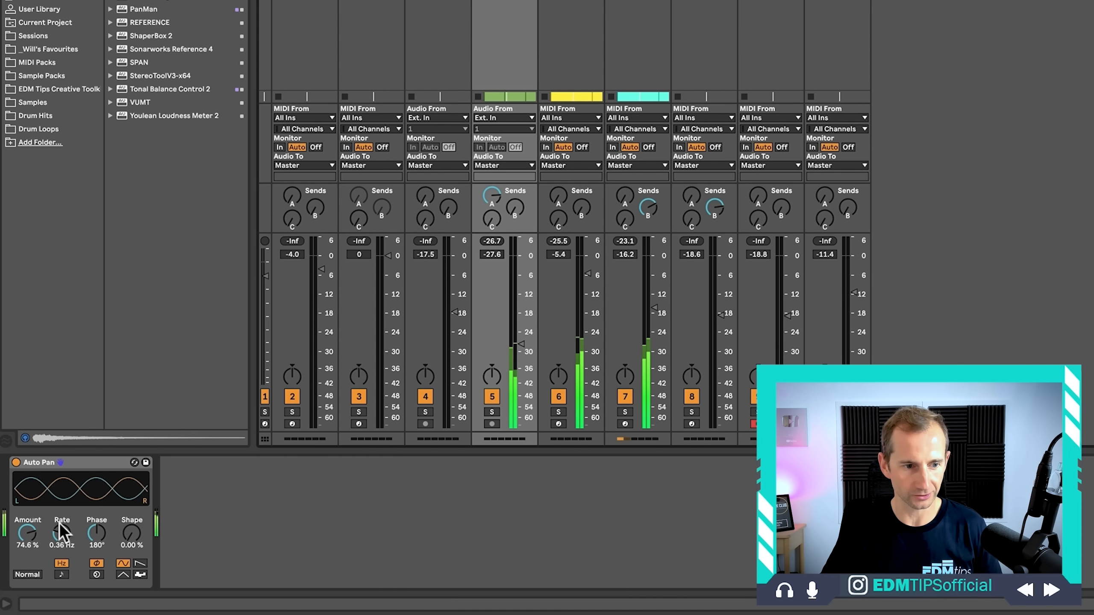
drag(62, 533, 61, 529)
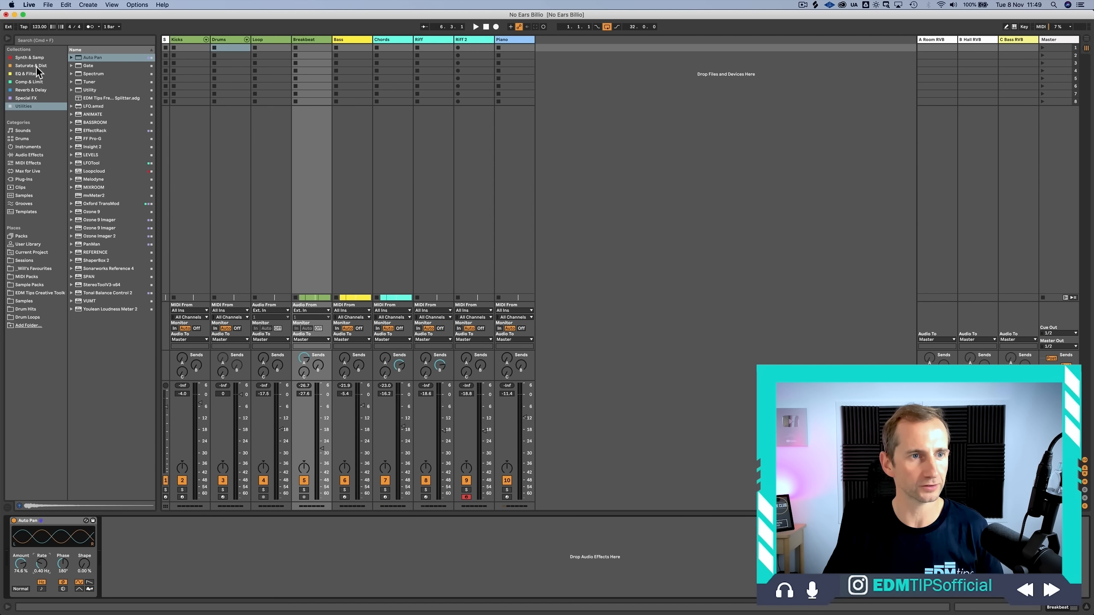
Step: Add an Auto Filter after the Auto Pan with LFO amount 19.9 at 0.27 Hz, lowering its low-pass cutoff to about 1.2 kHz
click(36, 73)
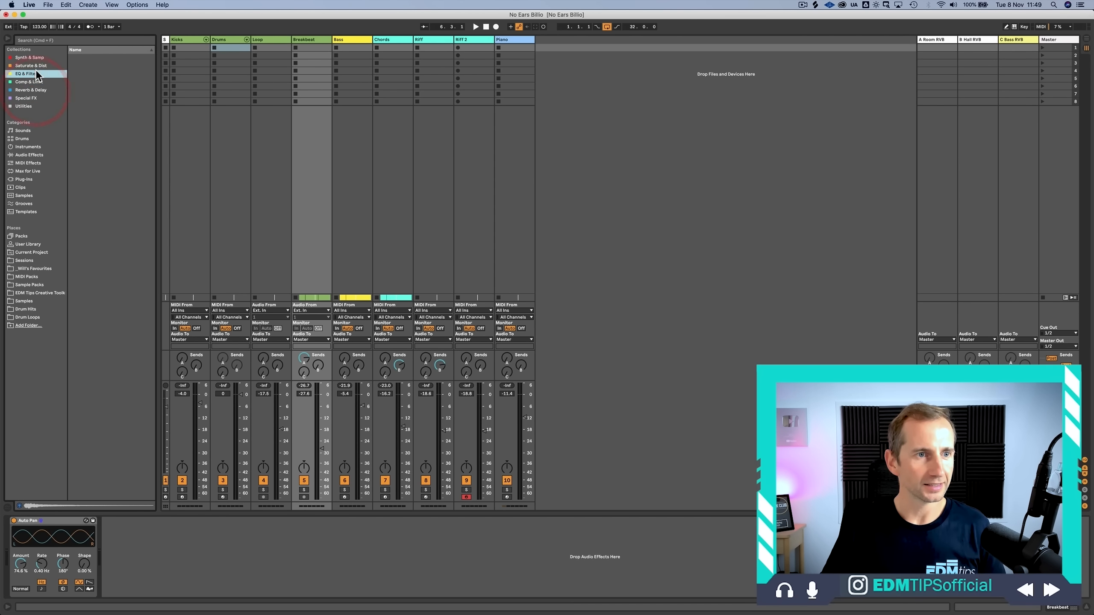
click(84, 57)
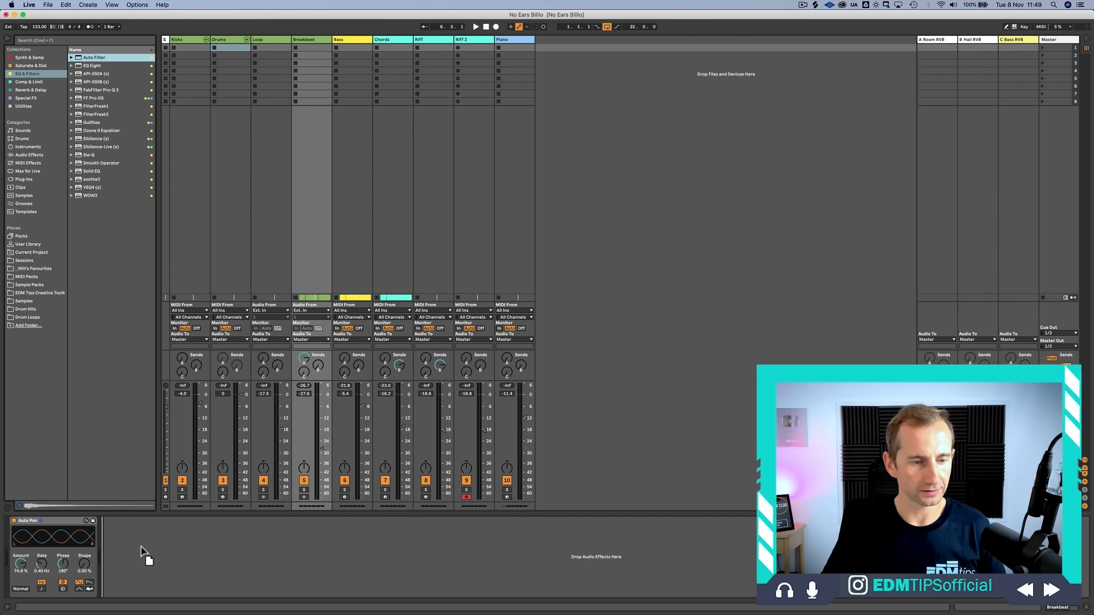
drag(141, 546, 142, 547)
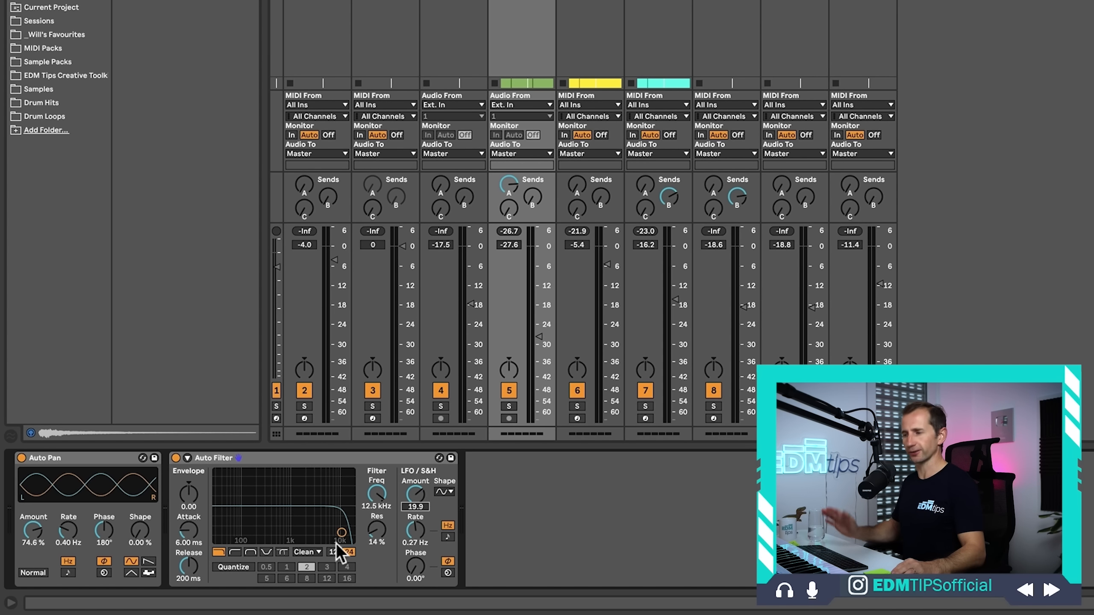
drag(376, 494, 377, 529)
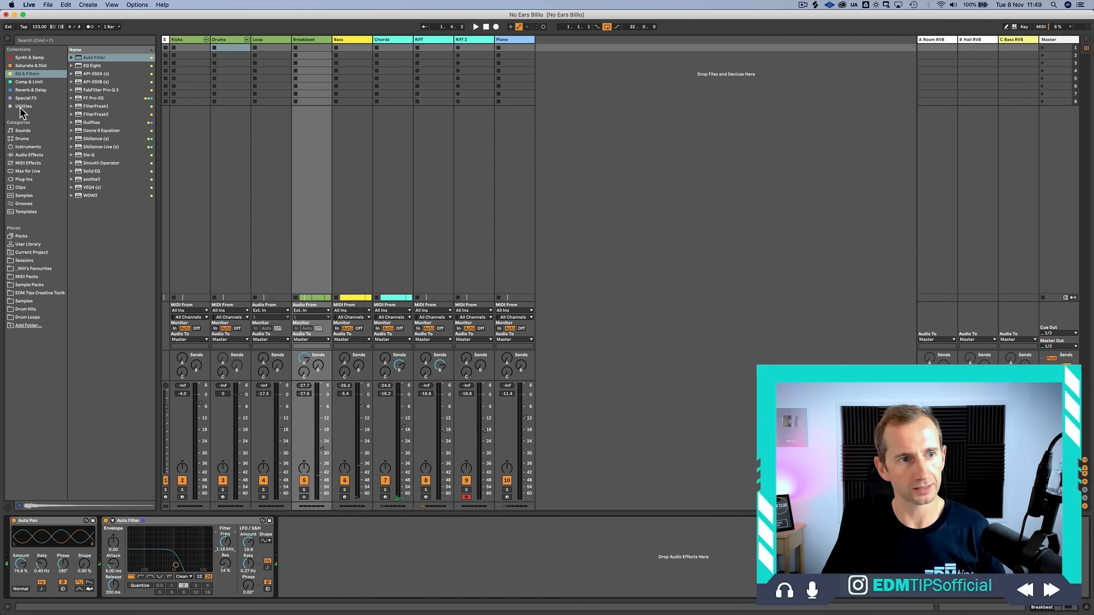
Step: Add the SPAN spectrum analyzer after the Auto Filter on the Breakbeat track
click(23, 107)
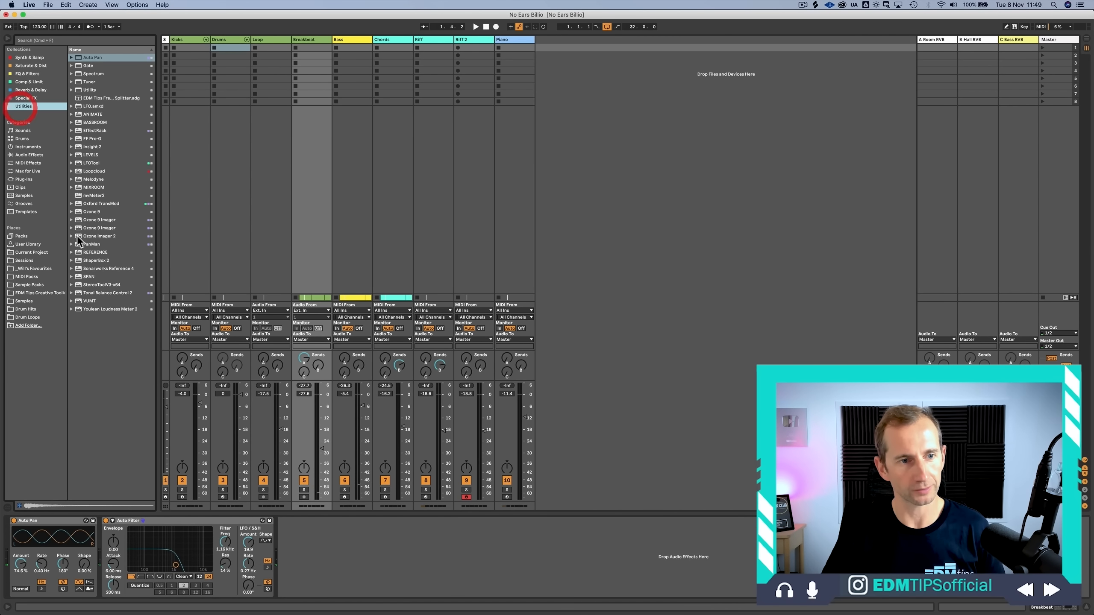
click(92, 277)
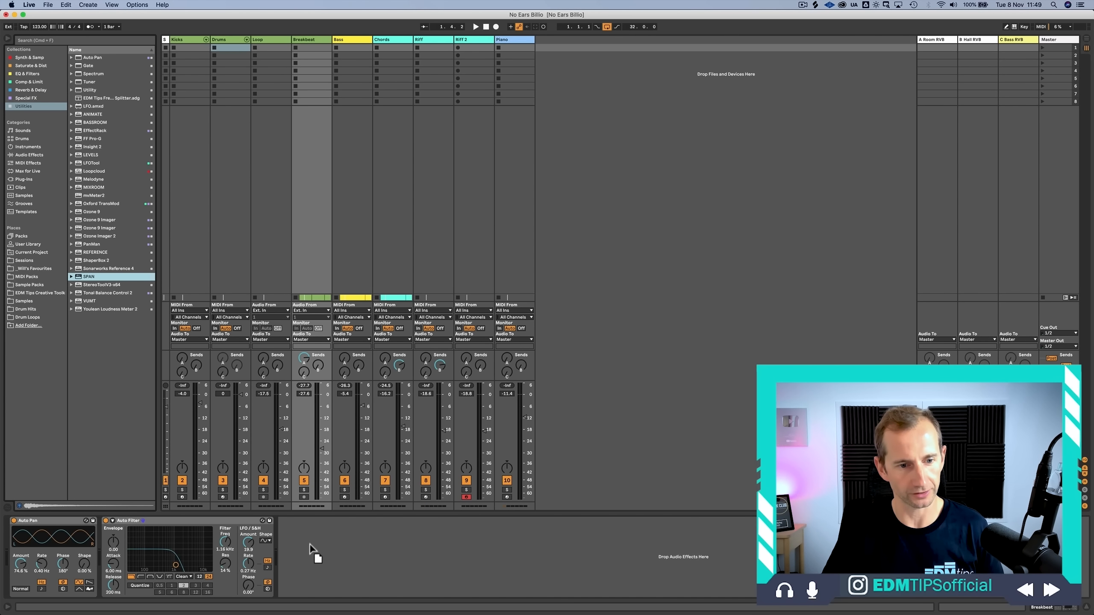
drag(327, 551, 327, 551)
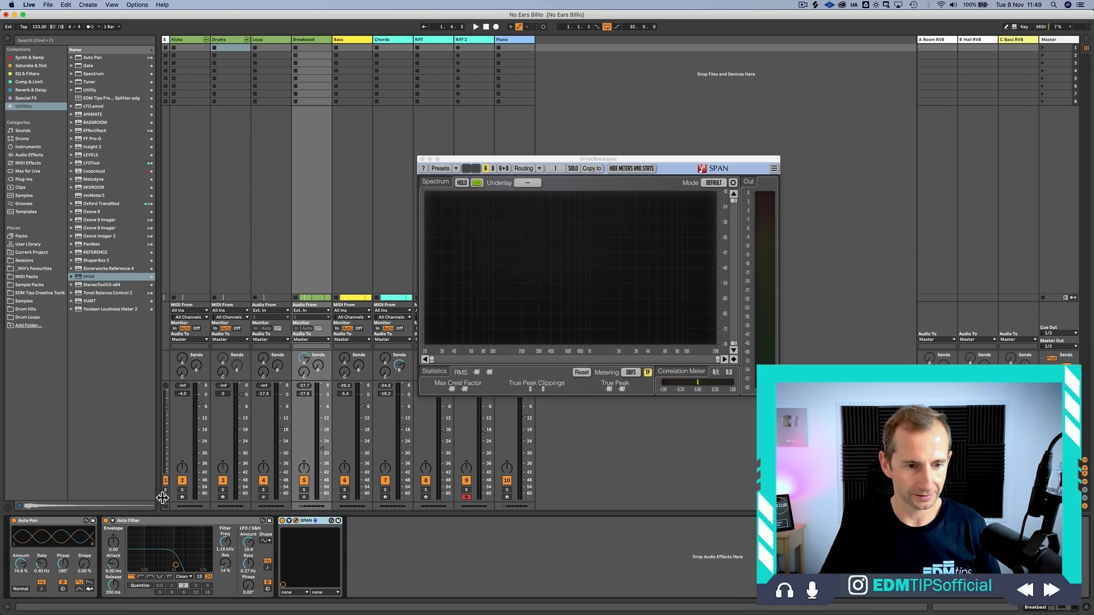
Step: While playing back the breakbeat, lower its Auto Filter's LFO amount to 18.0 and cutoff to about 850 Hz, and close SPAN
key(space)
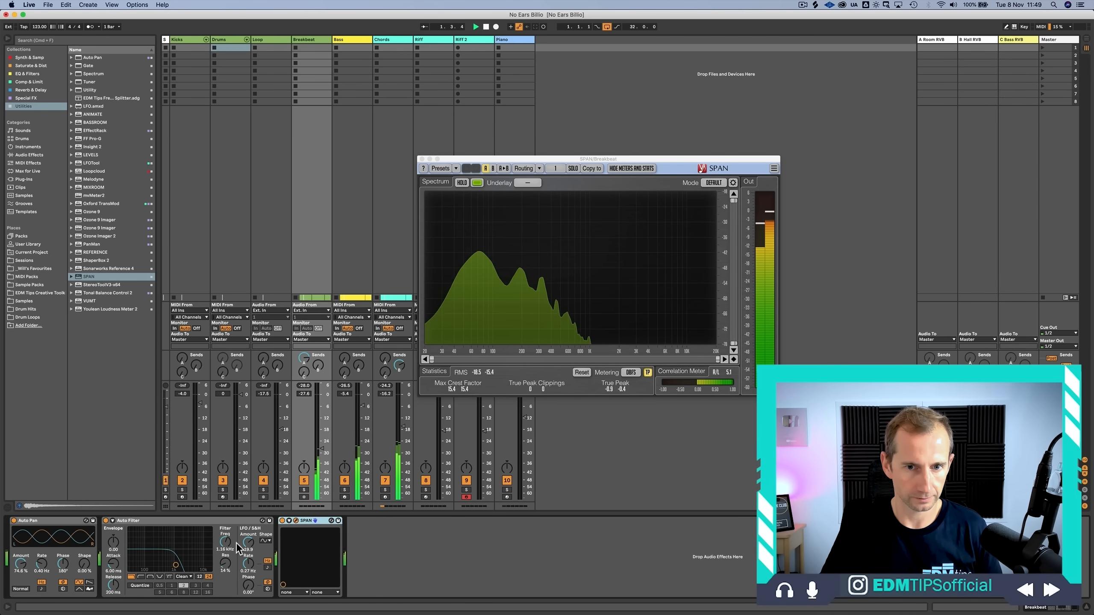
drag(249, 543, 253, 567)
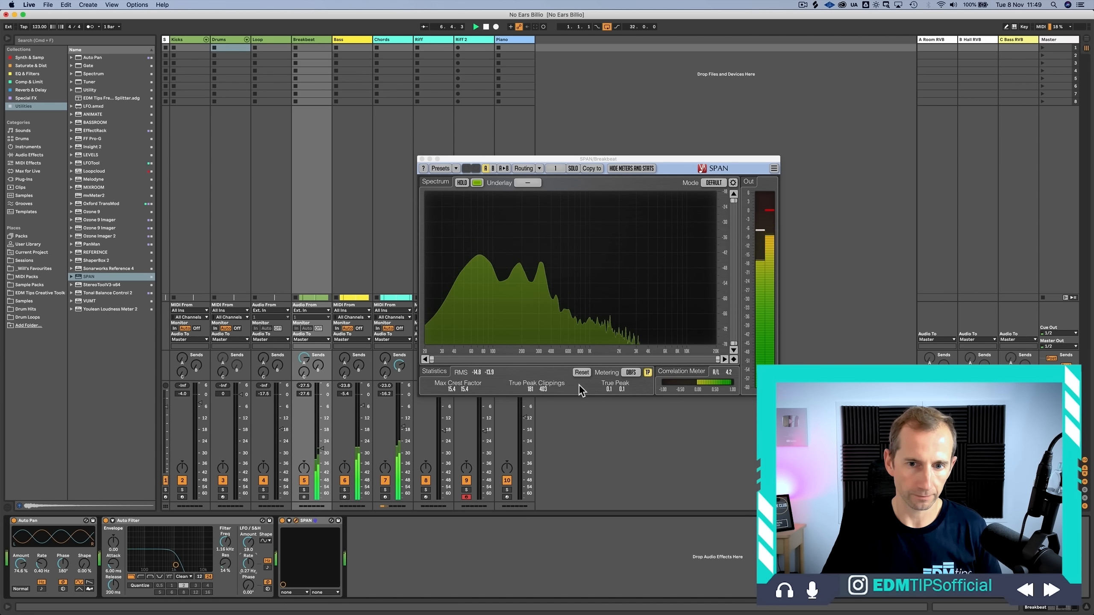
drag(225, 541, 223, 552)
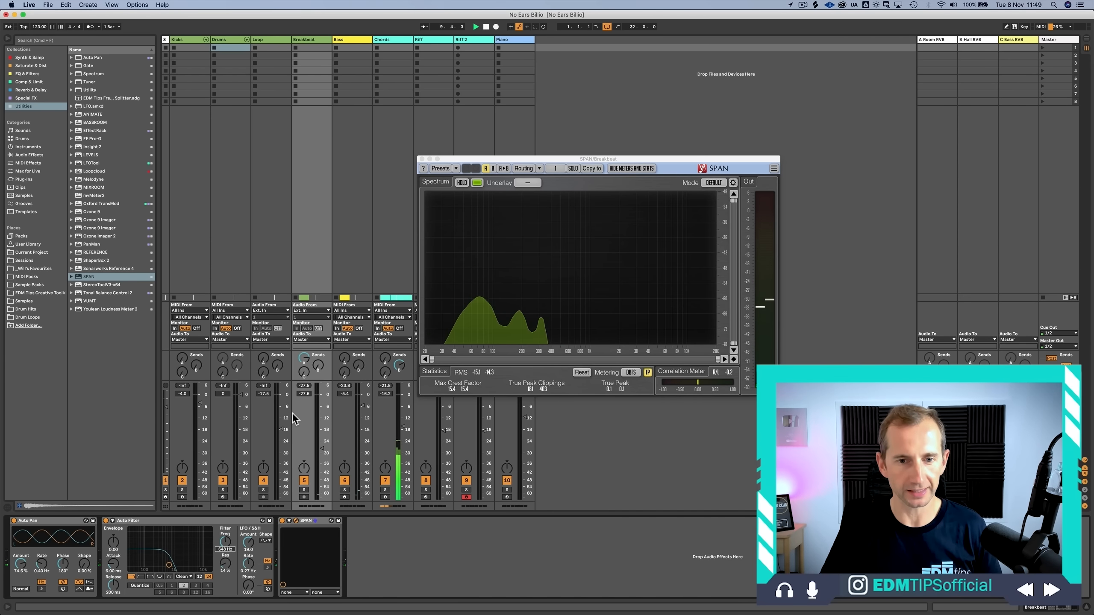
click(422, 159)
Step: In the arrangement, insert a new audio track below the Loop track and name it Snare
key(Tab)
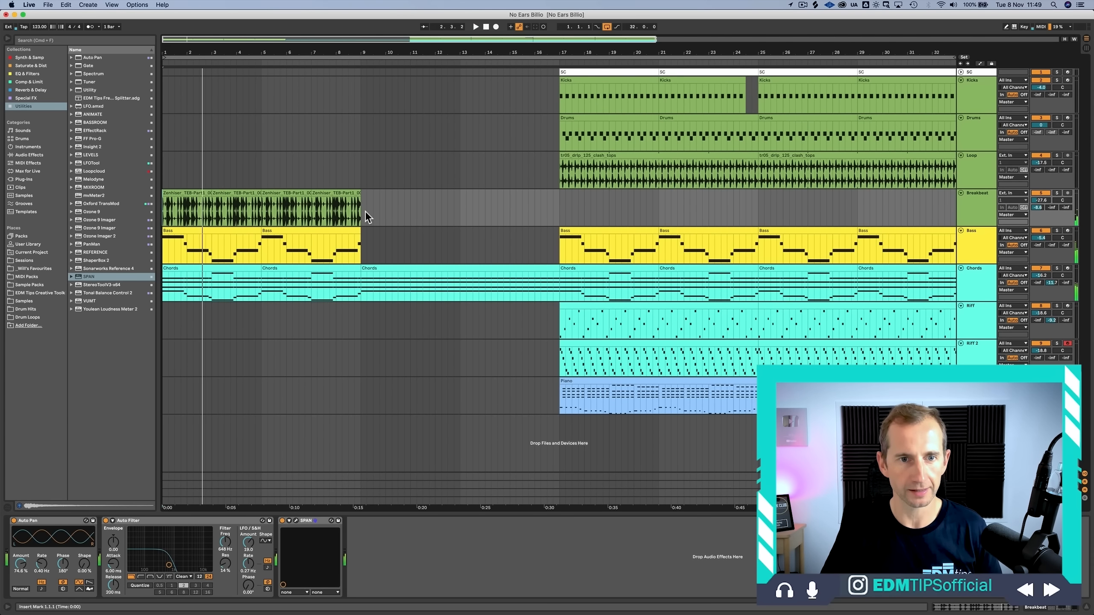
click(364, 211)
click(964, 179)
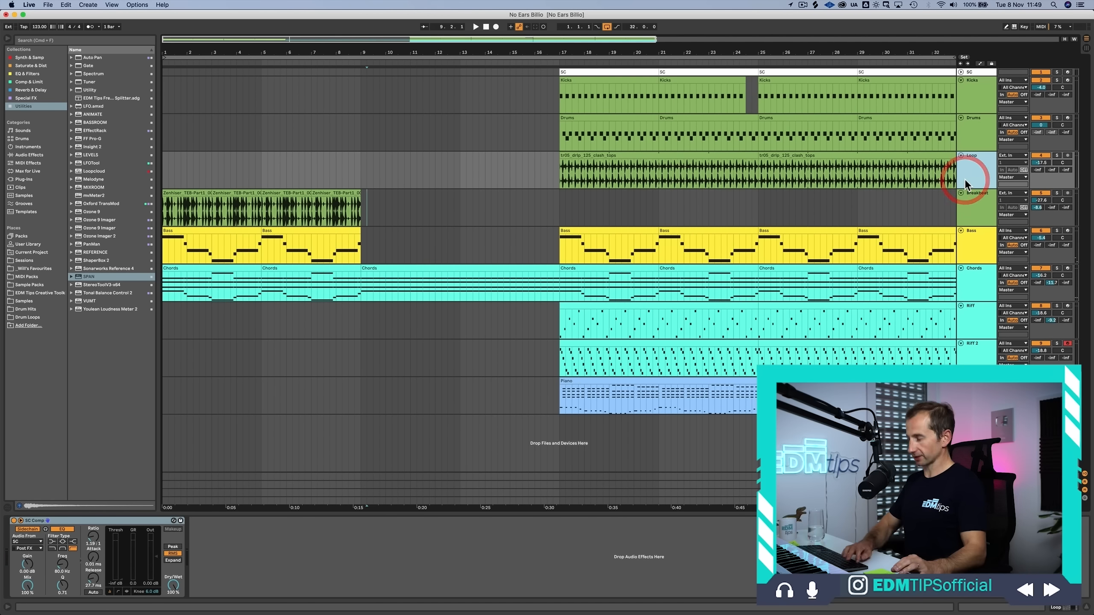
key(super+s)
key(super+t)
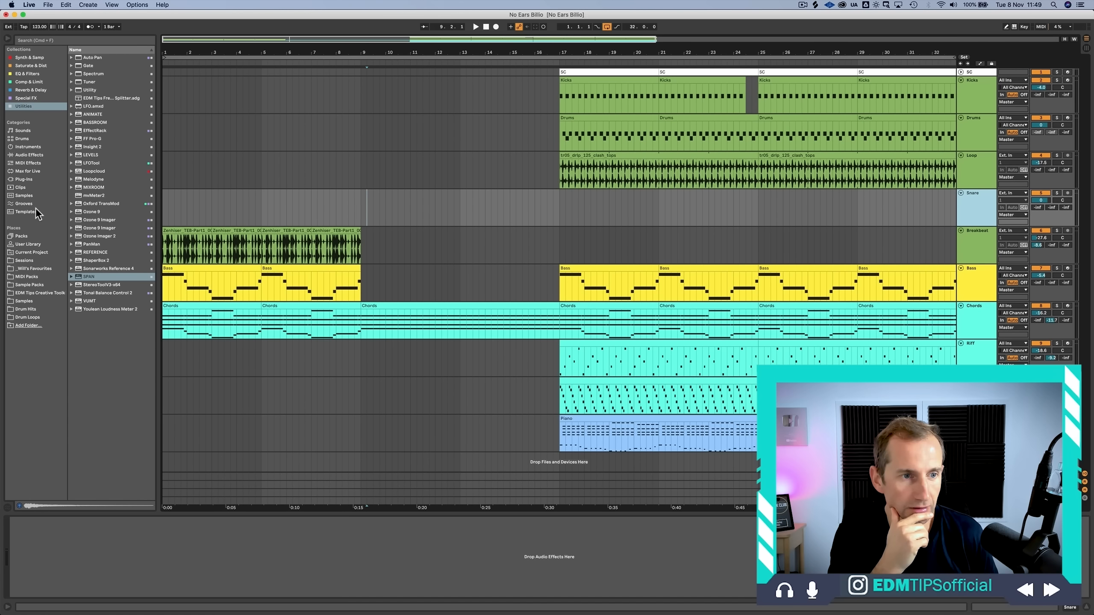
Step: Find VEH3 Snares 001.wav in the Drum Hits snare samples and place it at bar 9 on the Snare track
click(25, 301)
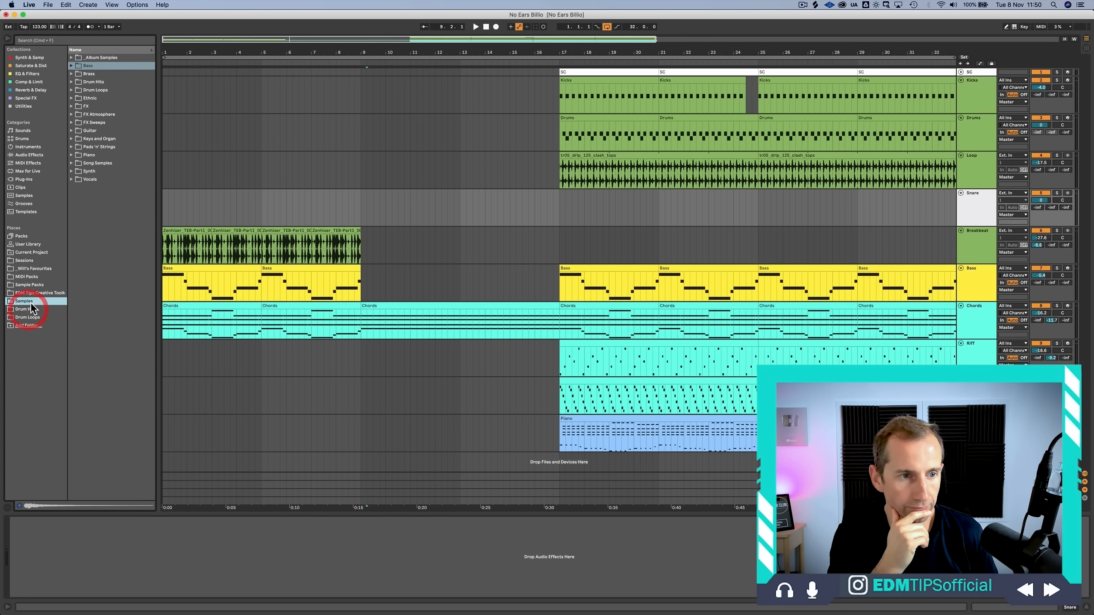
click(80, 100)
key(Up)
key(Up)
key(Right)
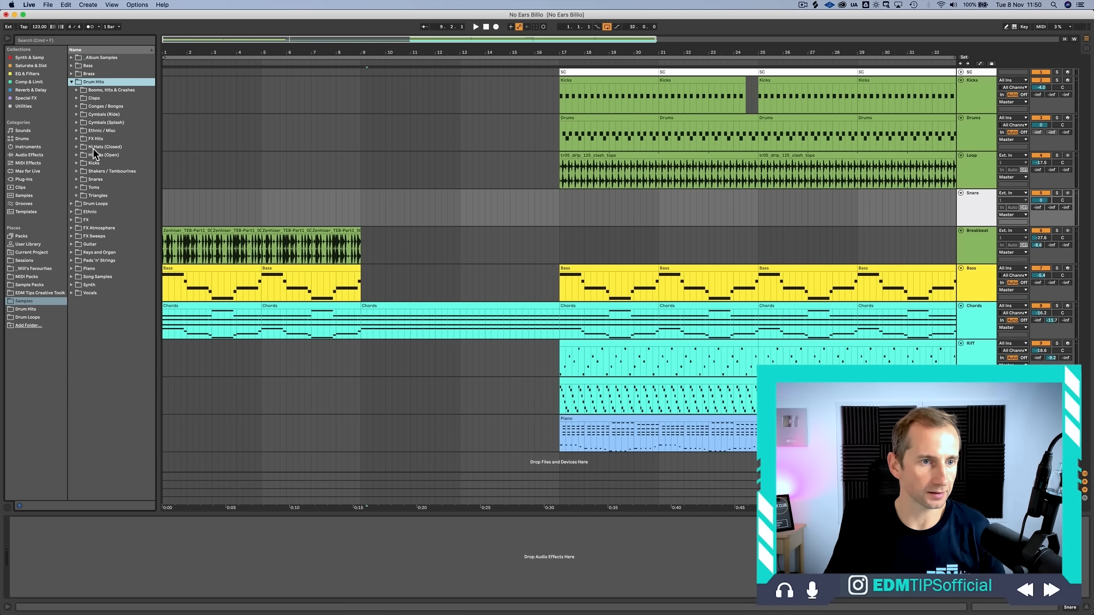
double_click(94, 180)
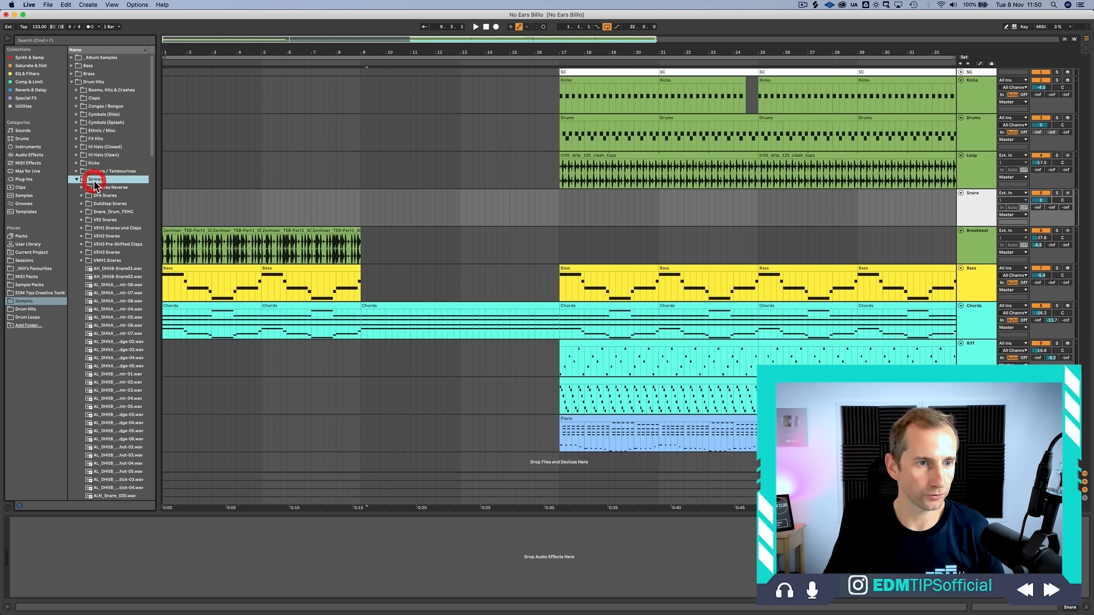
double_click(107, 254)
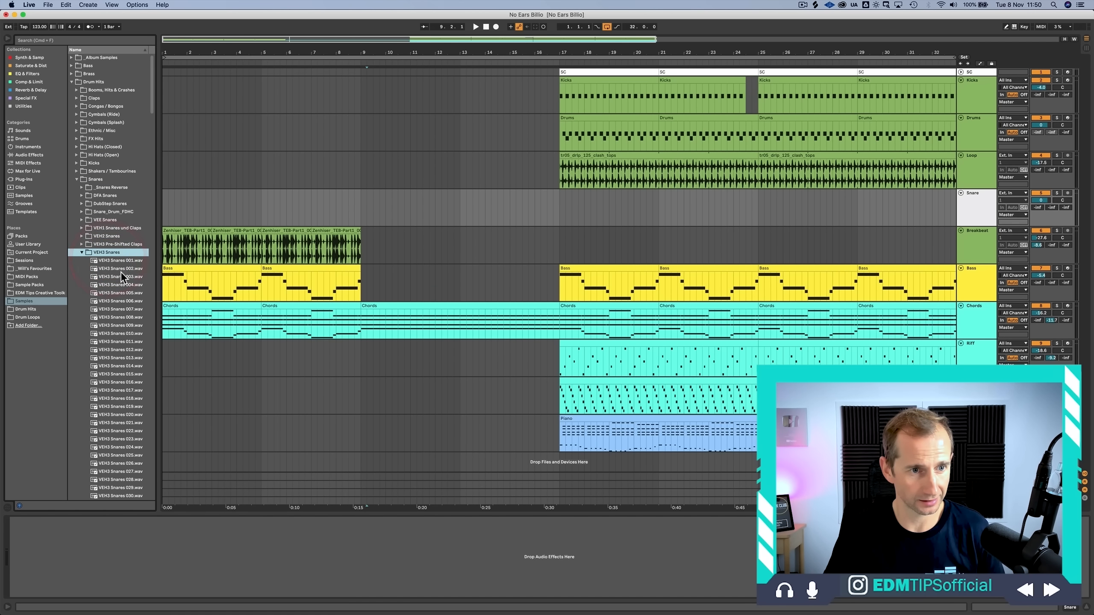
key(Down)
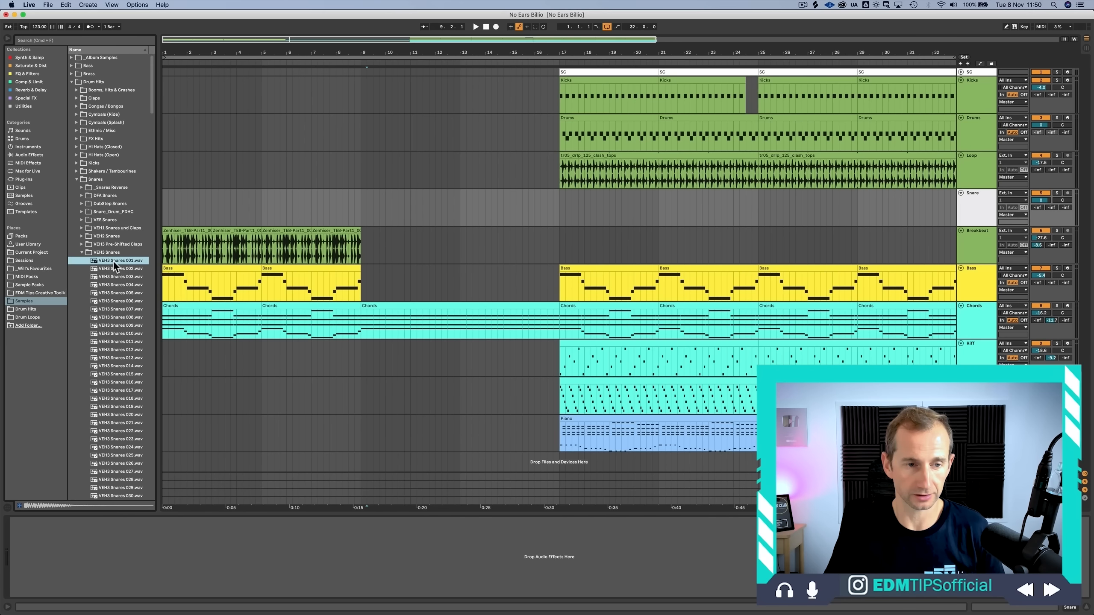
drag(129, 261, 362, 208)
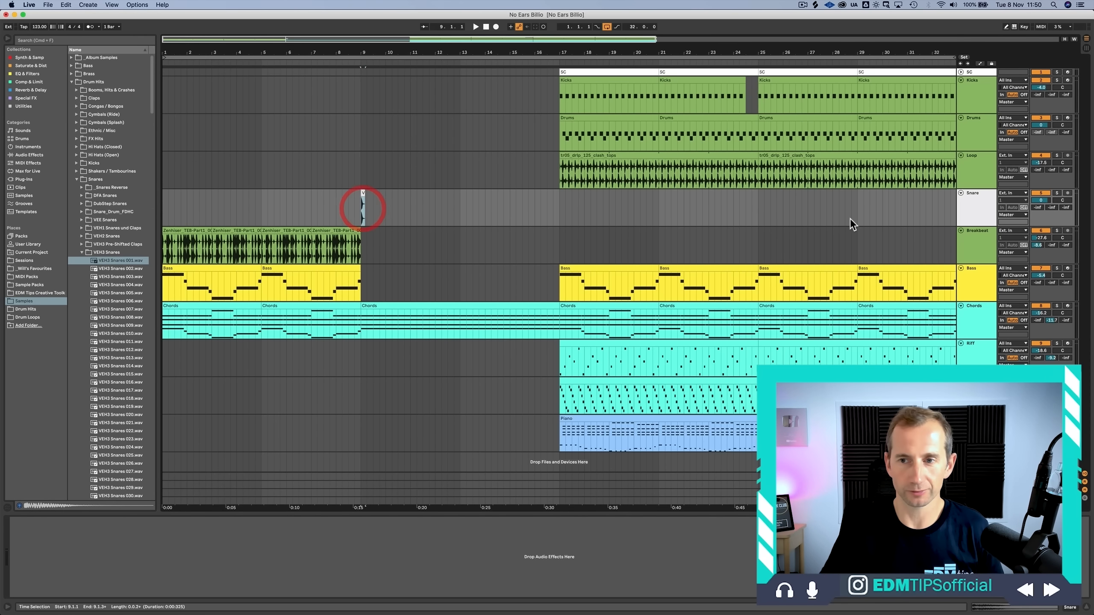
Step: Set the Snare track's volume to -16.9 dB and its send to the A Room RVB return to -18.0 dB
click(985, 196)
key(Tab)
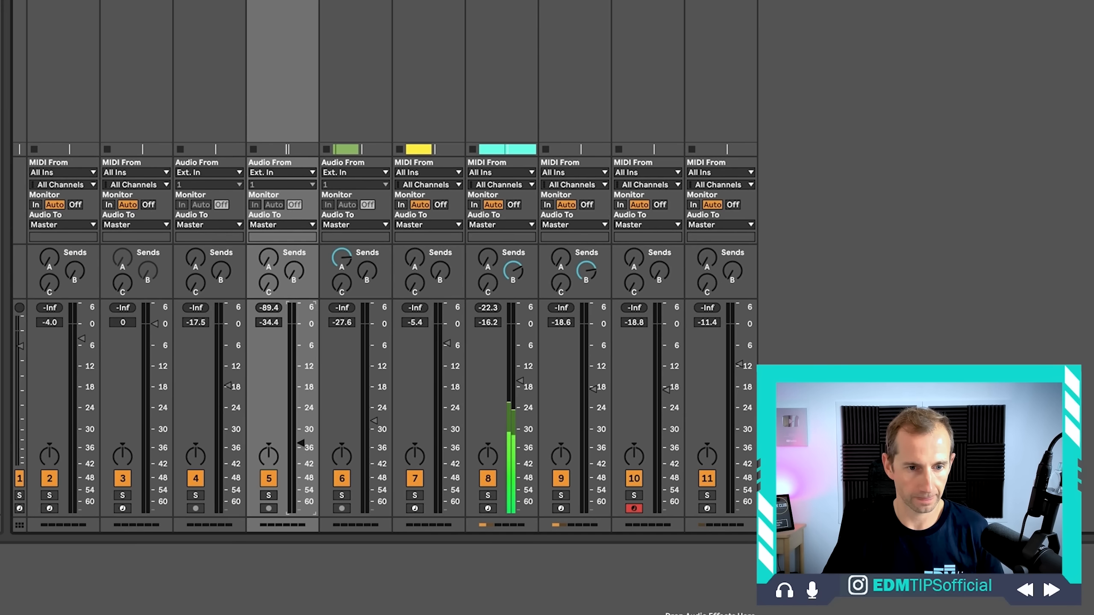
drag(303, 393, 301, 382)
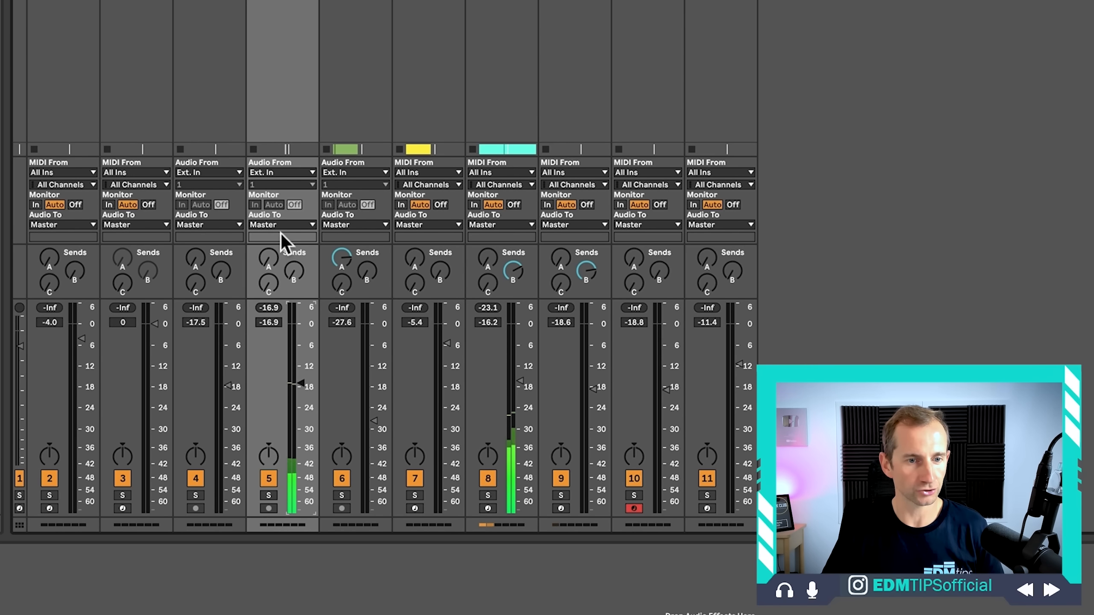
drag(269, 257, 268, 236)
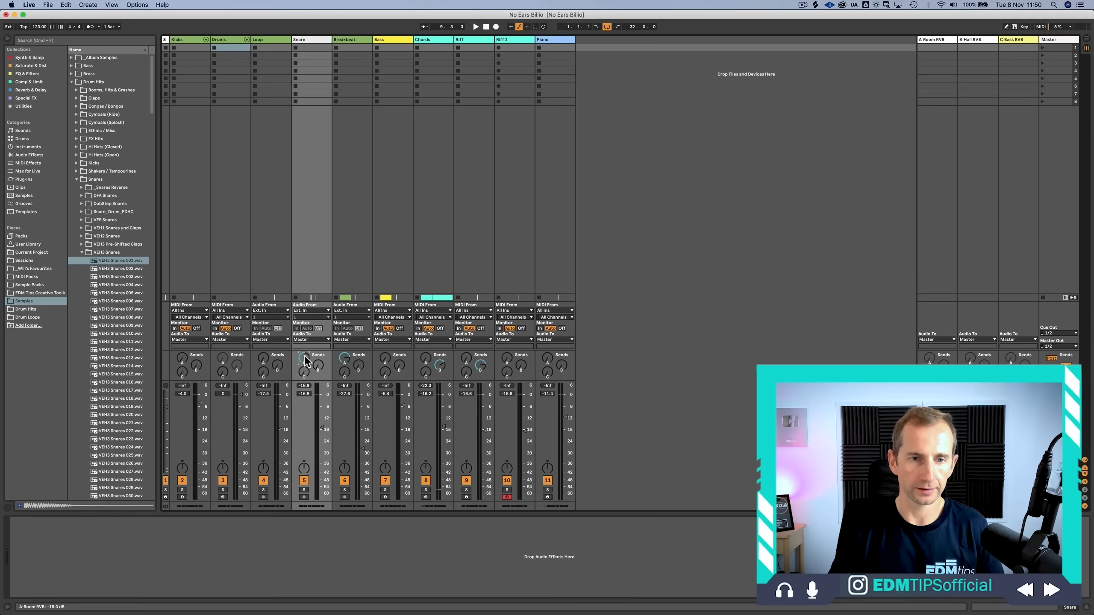
Step: Duplicate the snare hit on every beat from bar 9 up to the first beat of bar 13
key(Tab)
drag(361, 55, 284, 151)
click(263, 206)
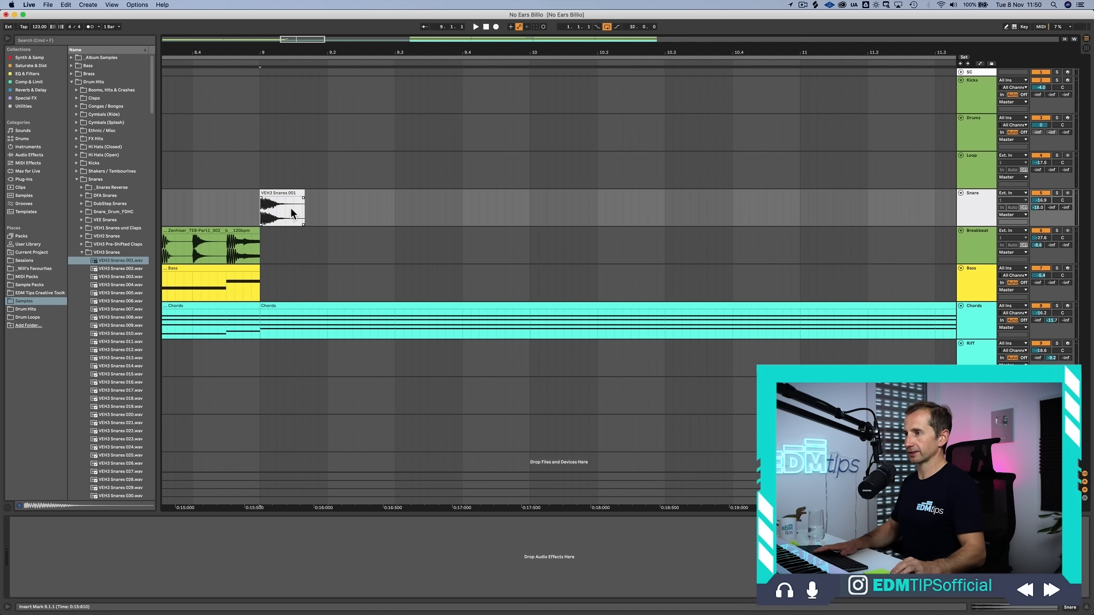
click(325, 205)
drag(350, 55, 350, 26)
key(super+d)
key(super+d)
key(super+d)
key(super+d)
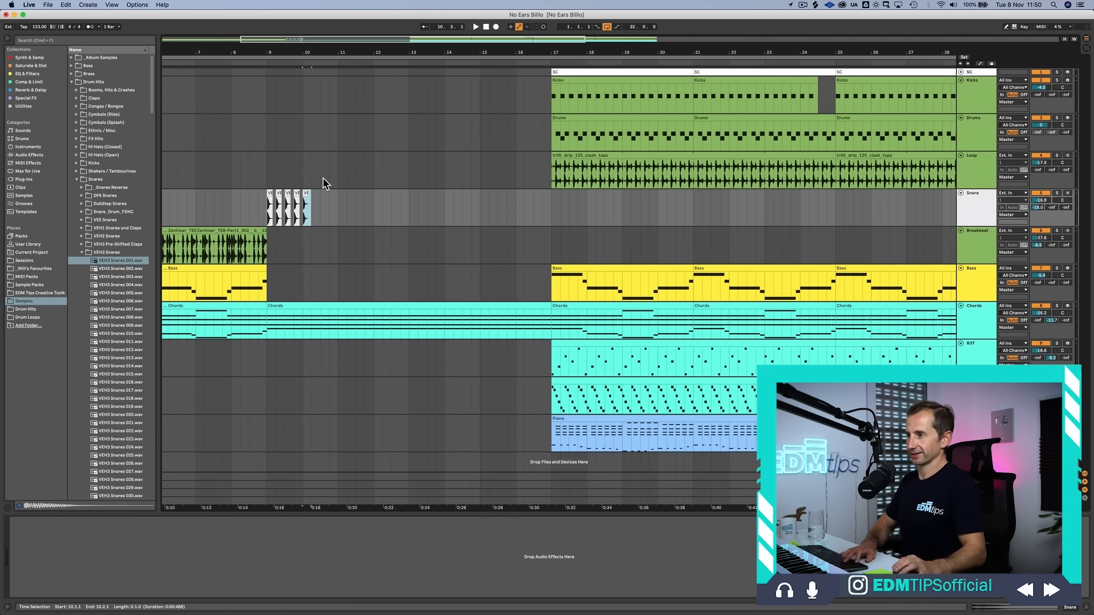
key(super+d)
key(super+d)
key(super+d)
key(super+d)
key(super+d)
key(super+d)
key(super+d)
key(super+d)
key(super+d)
key(super+d)
key(super+d)
key(super+d)
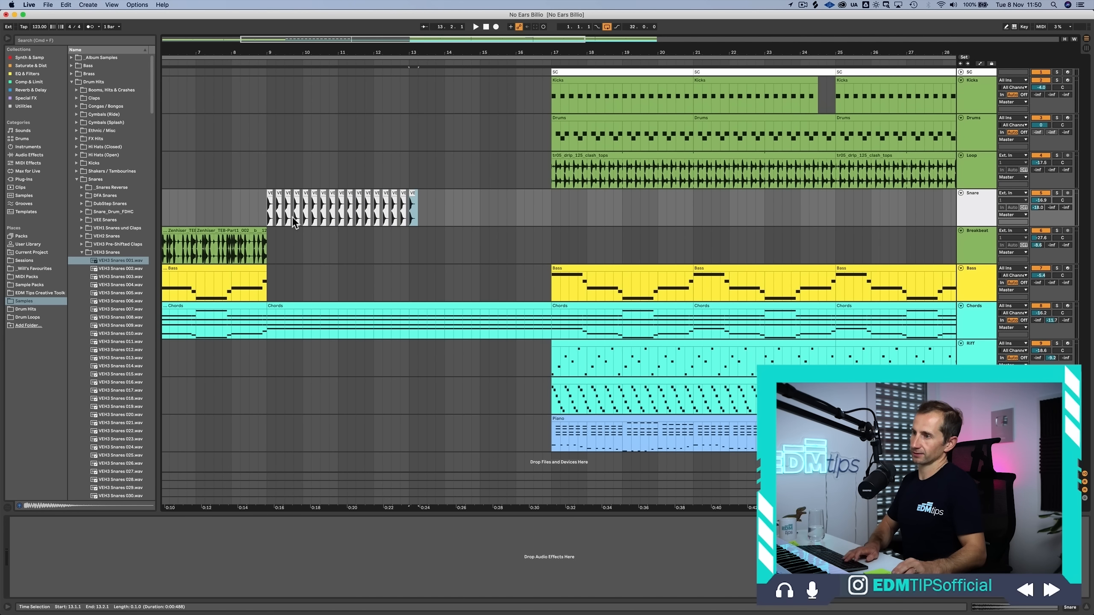
Step: Select a half-beat of the snare at bar 13 and duplicate it as eighth-note hits up to bar 15
click(269, 213)
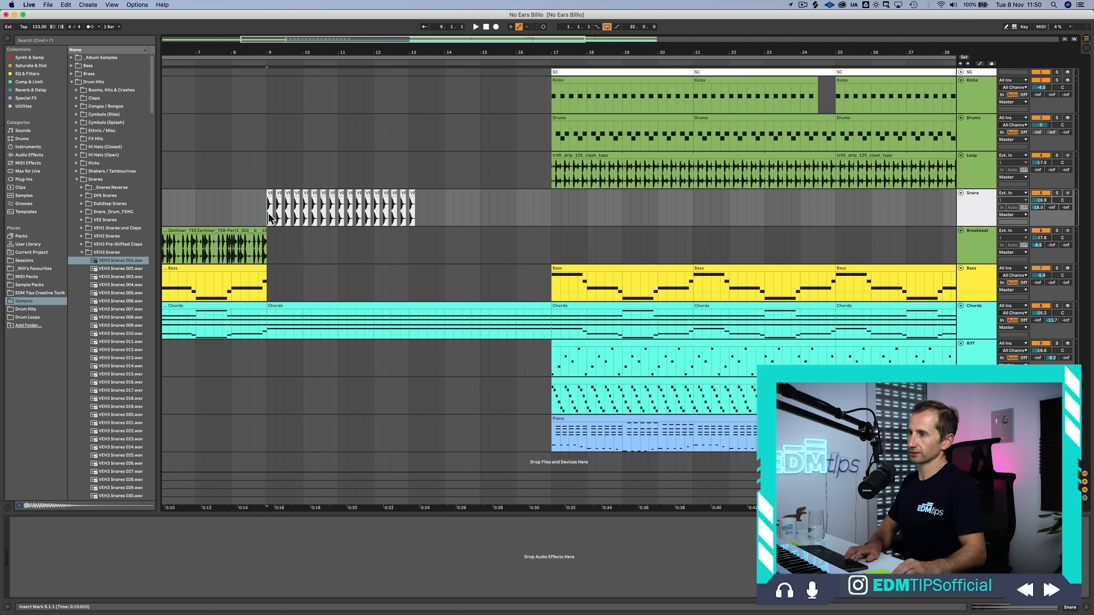
drag(418, 54, 391, 210)
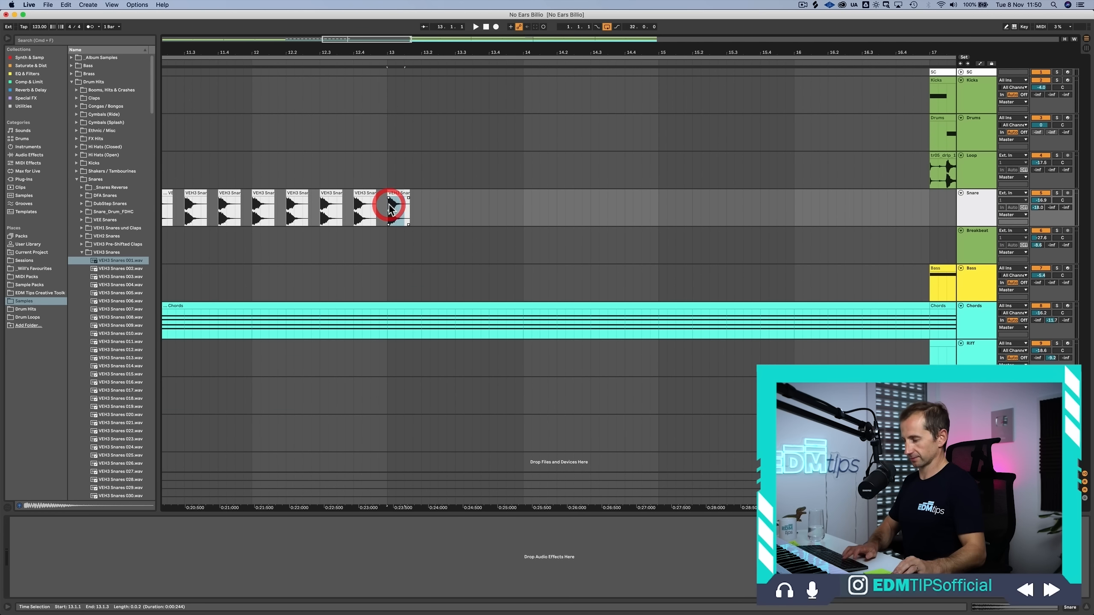
key(super+d)
drag(451, 52, 390, 47)
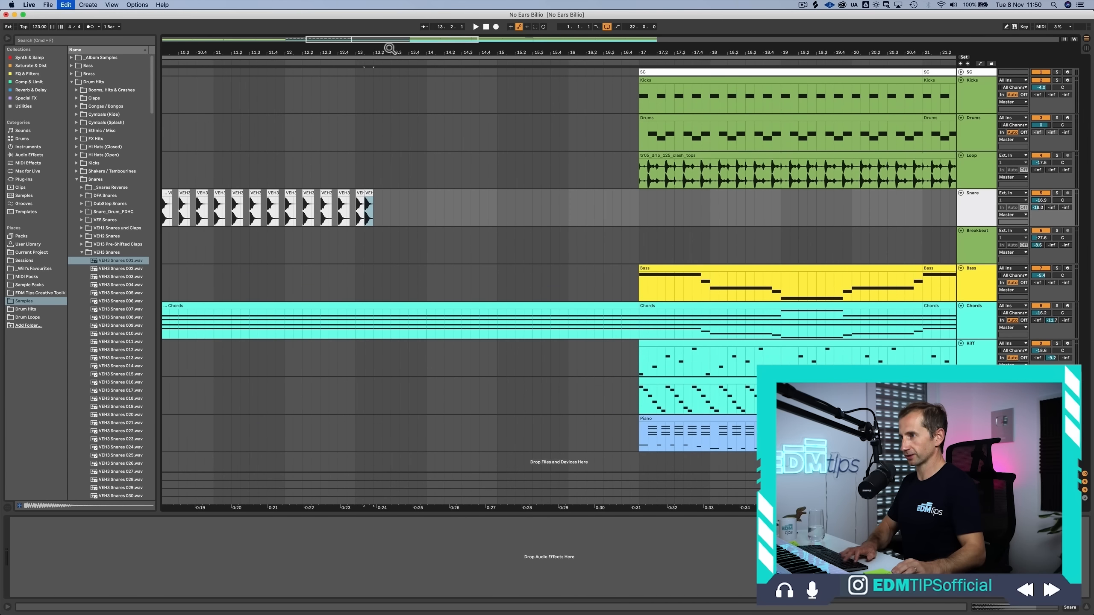
key(super+d)
key(super+d)
key(super+d)
key(super+d)
key(super+d)
key(super+d)
key(super+d)
key(super+d)
key(super+d)
key(super+d)
key(super+d)
key(super+d)
key(super+d)
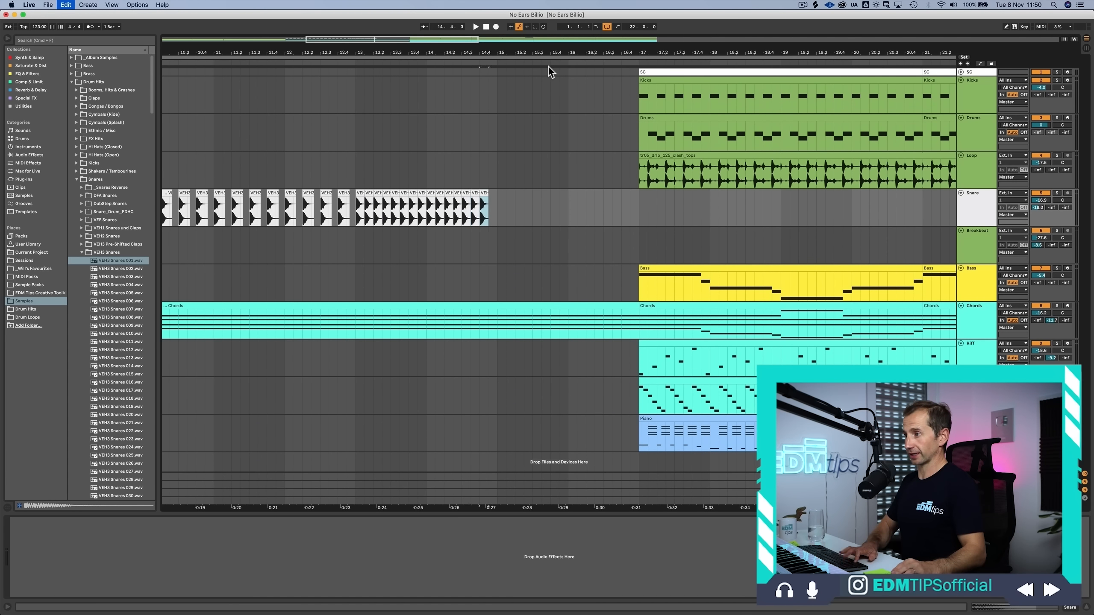
key(super+d)
drag(525, 54, 473, 297)
key(super+d)
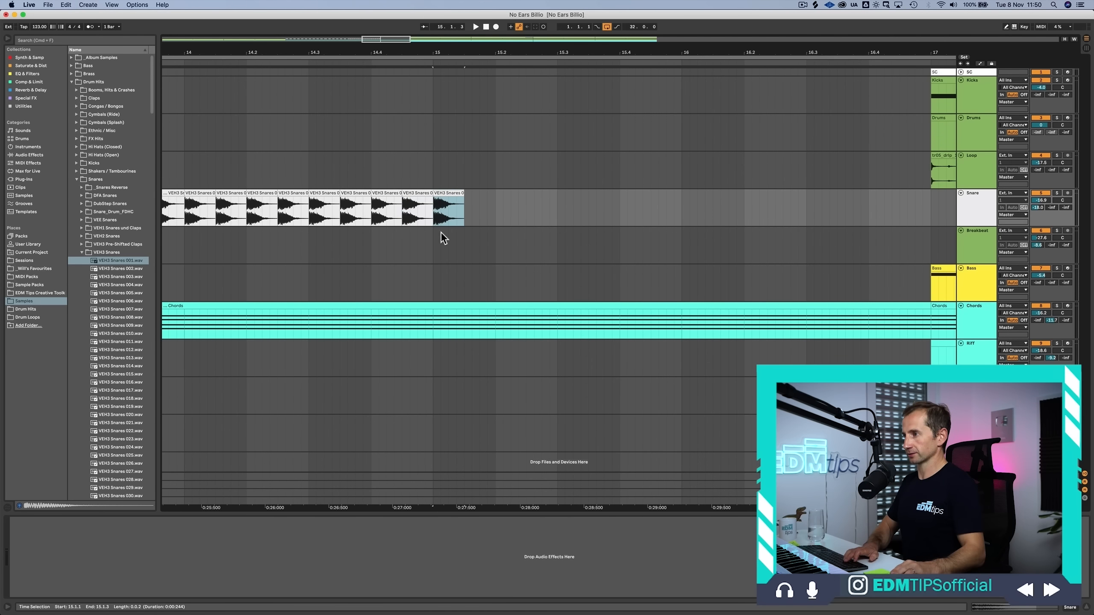
Step: Select a quarter-beat of the snare at bar 15 and duplicate it as sixteenth-note hits until bar 16
click(436, 216)
drag(436, 216, 448, 216)
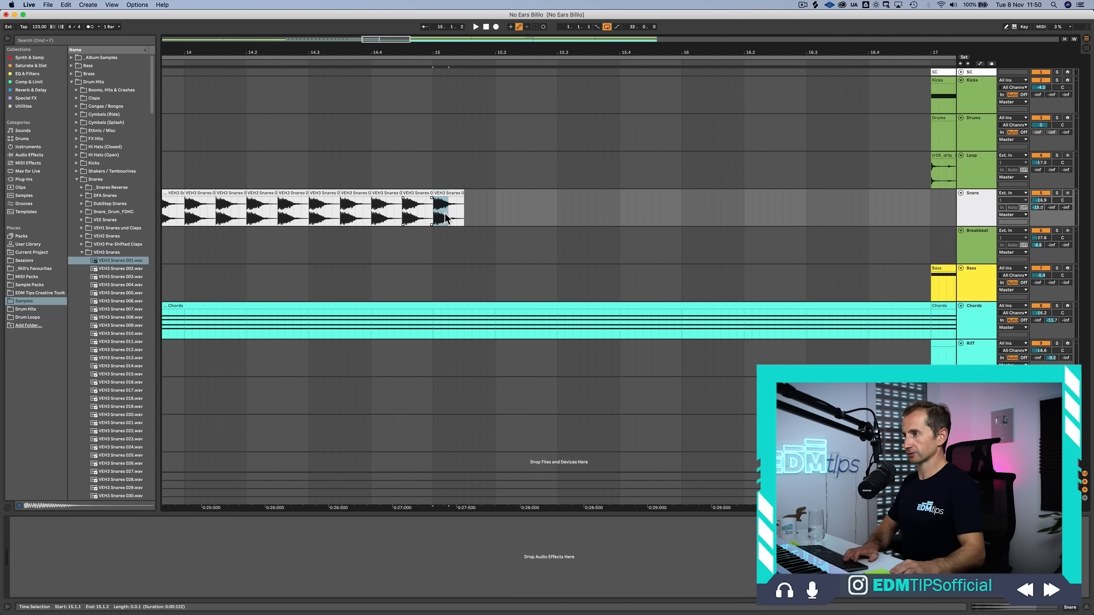
key(super+d)
key(super+d)
key(super+d)
key(super+d)
key(super+d)
drag(485, 55, 486, 50)
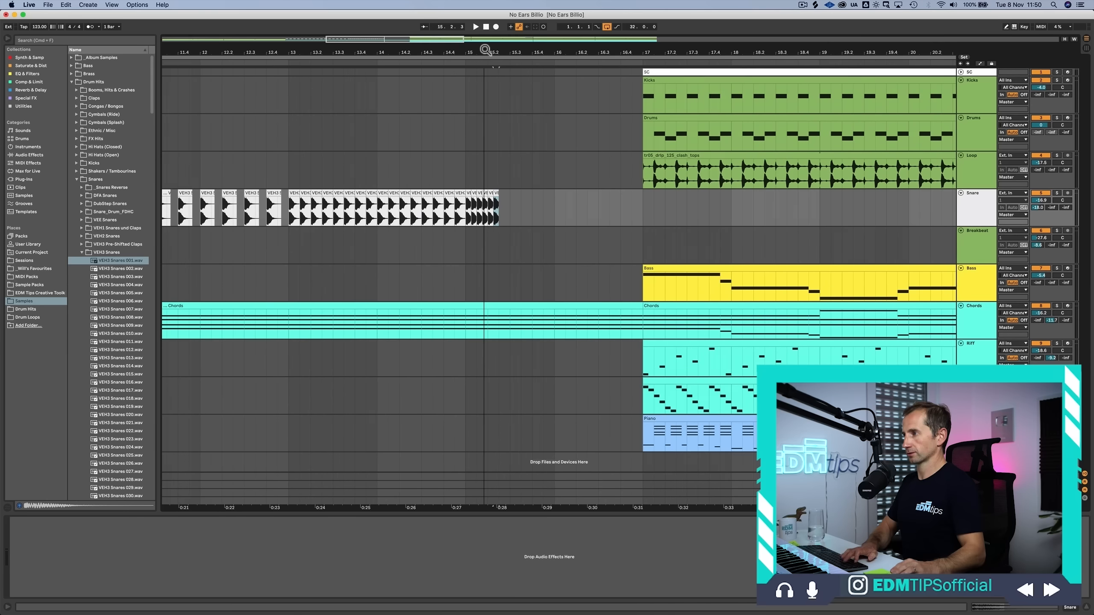
key(super+d)
key(super+d)
key(super+d)
key(super+d)
key(super+d)
key(super+d)
key(super+d)
key(super+d)
key(super+d)
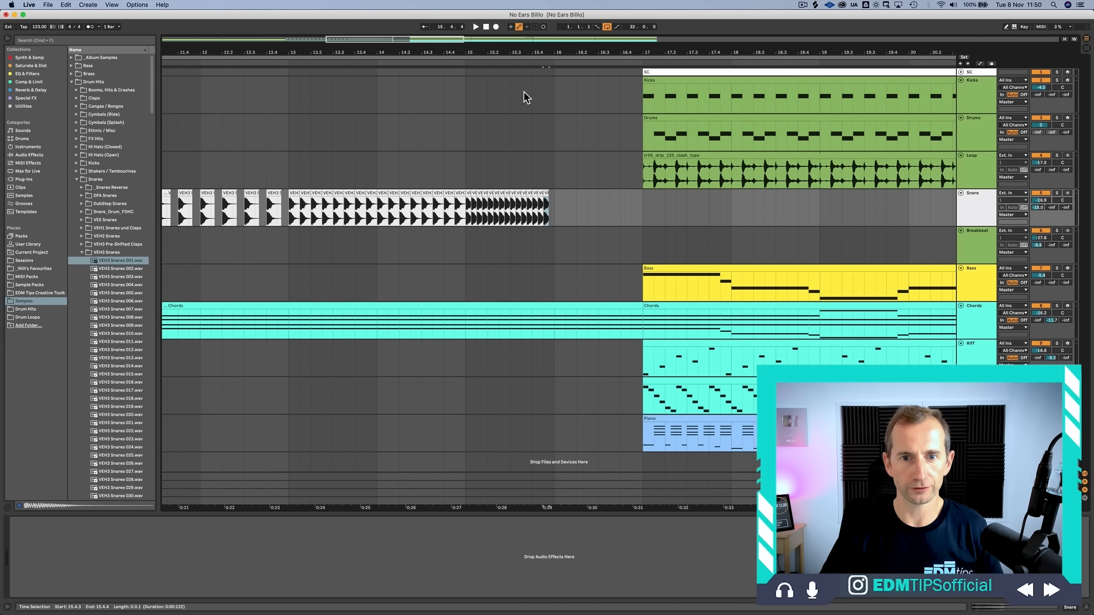
click(554, 208)
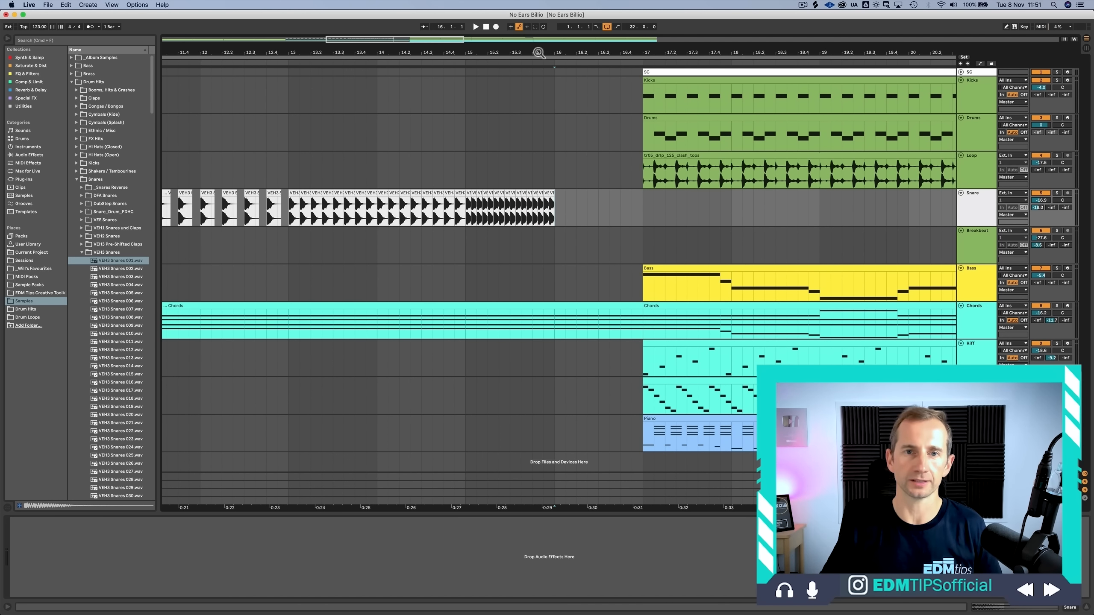
Step: Colour the Snare track and its clips green to match the other drum tracks
drag(539, 53, 535, 44)
click(985, 214)
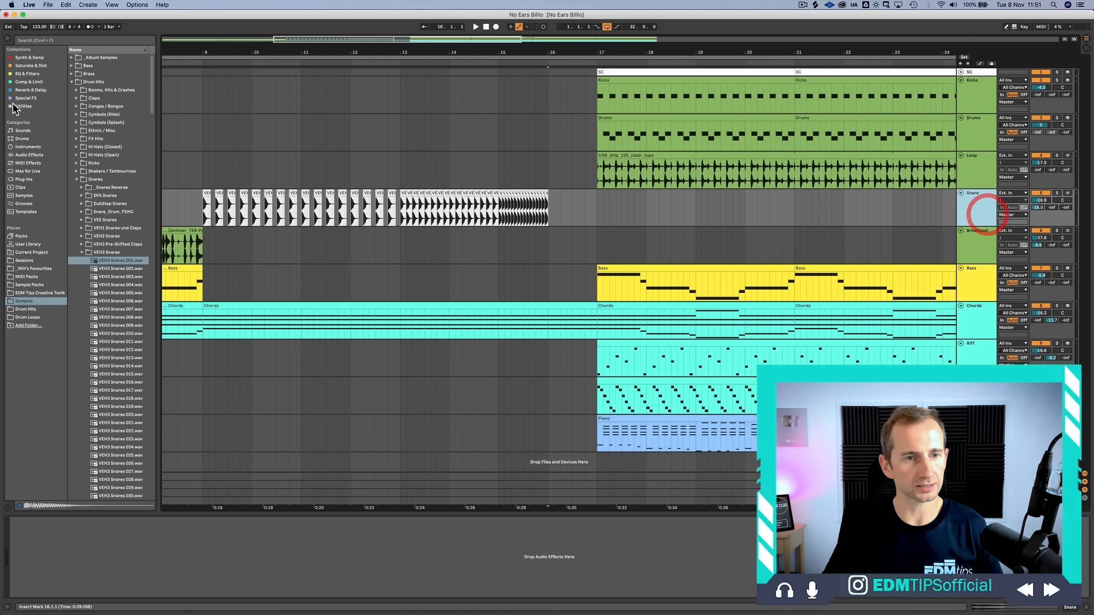
right_click(979, 211)
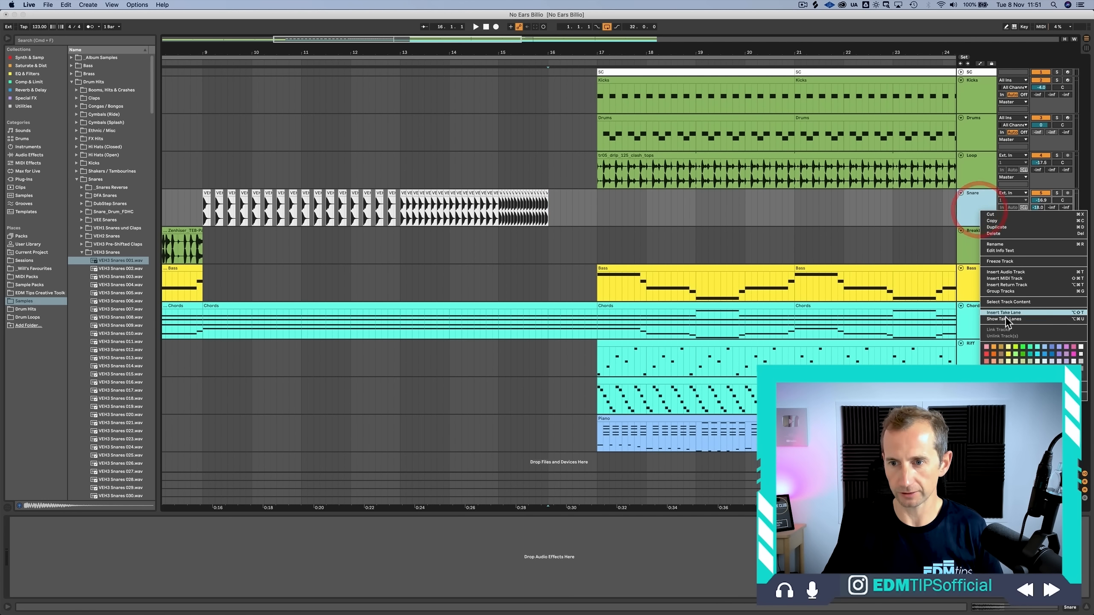
click(977, 208)
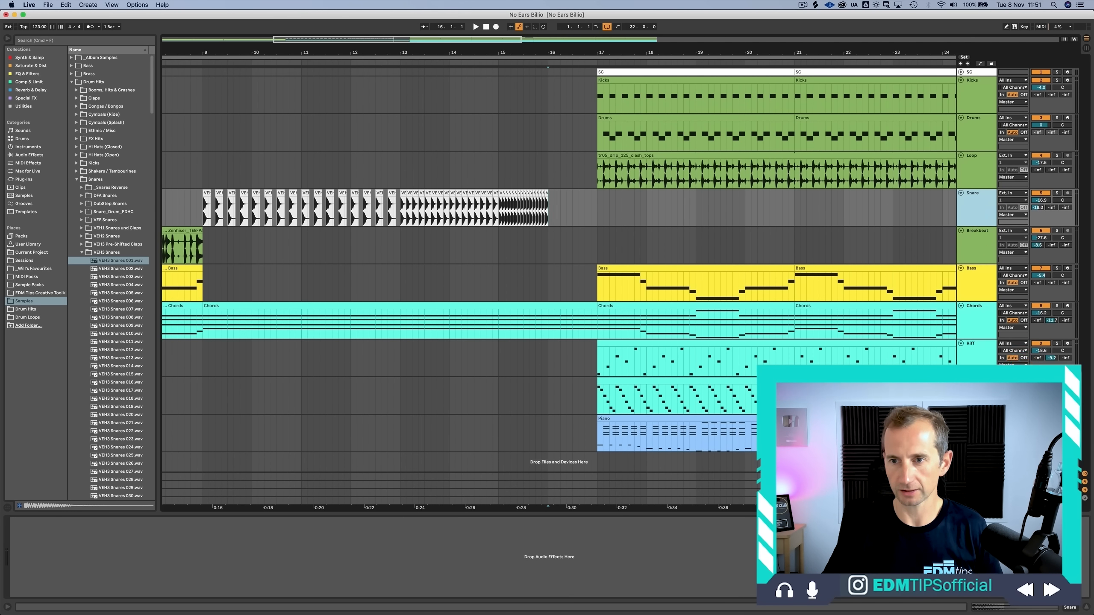
right_click(981, 200)
click(1015, 350)
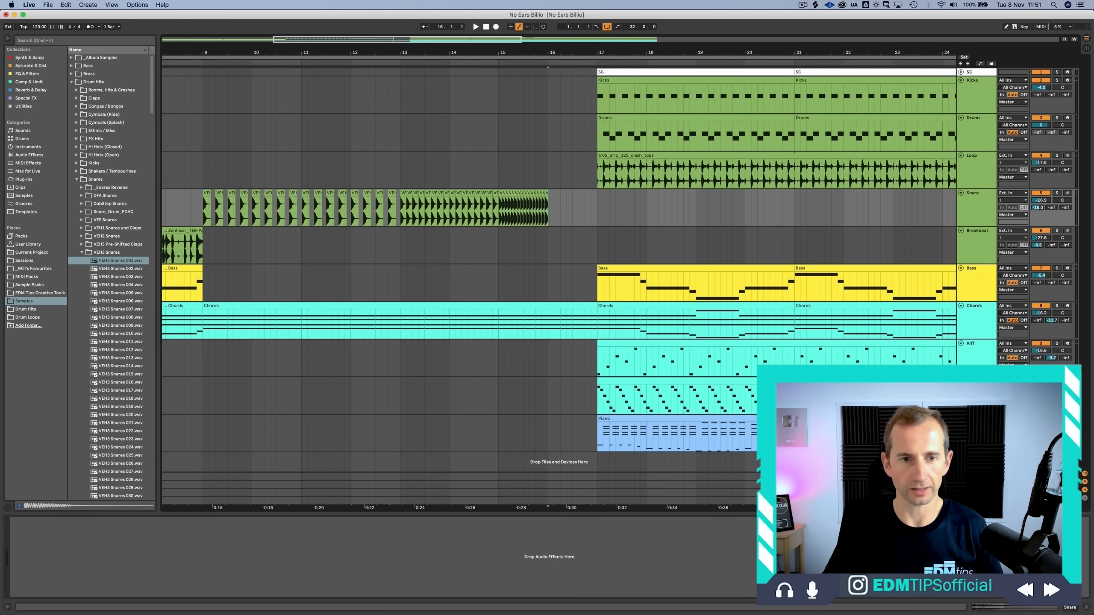
Step: Add an Auto Filter to the Snare track and lower its low-pass cutoff to 1.43 kHz while playing back the snare build
click(28, 73)
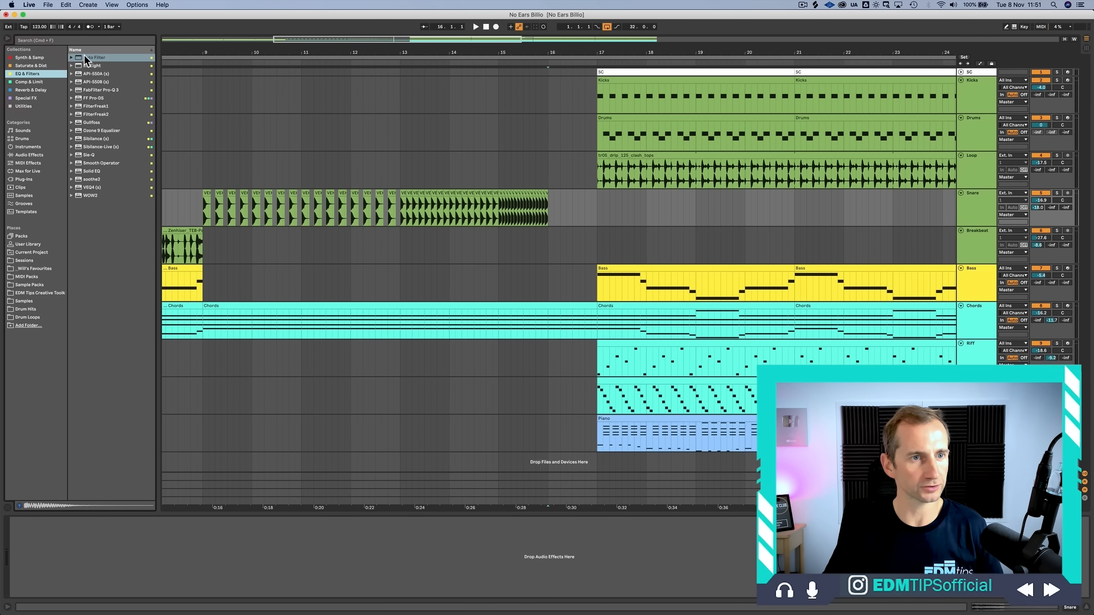
drag(85, 57, 94, 61)
drag(277, 205, 270, 201)
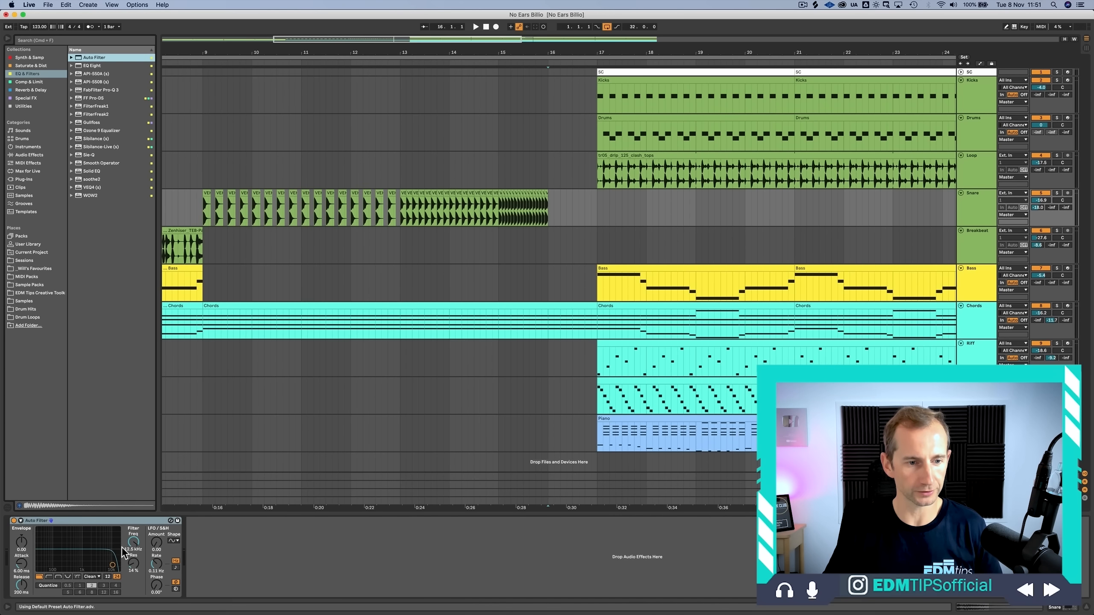
key(space)
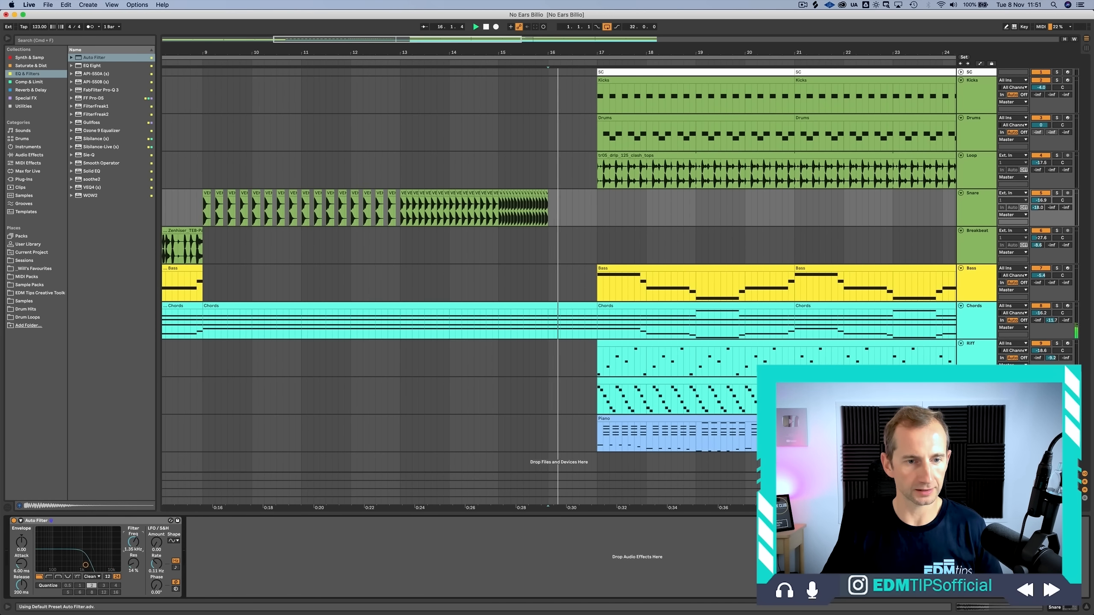
click(197, 209)
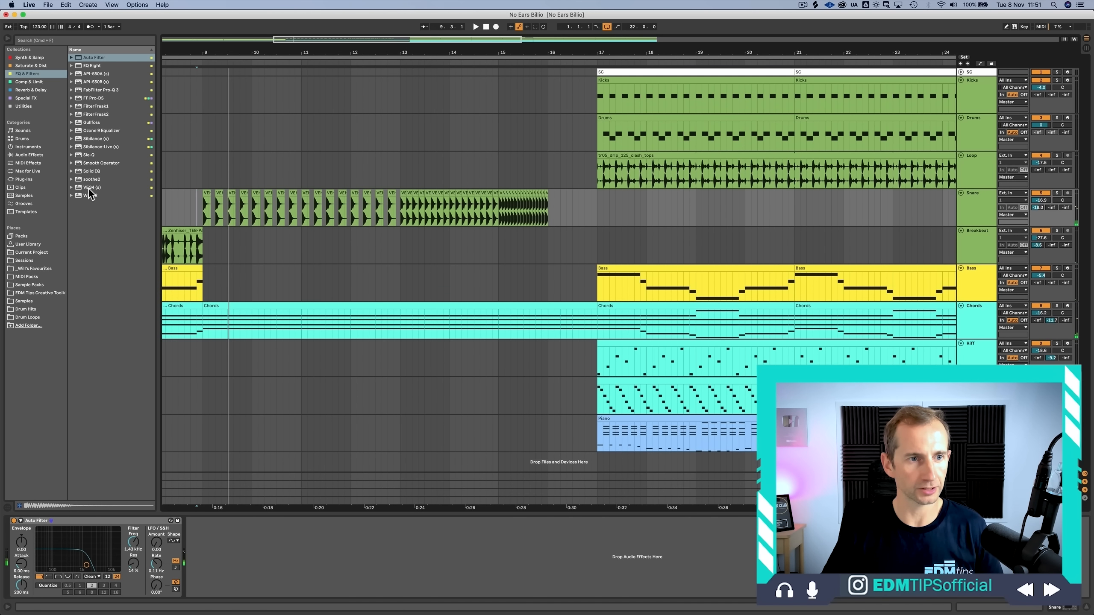
Step: Copy the SPAN analyser from the Breakbeat track's device chain and paste it after the Auto Filter on the Snare track
click(35, 106)
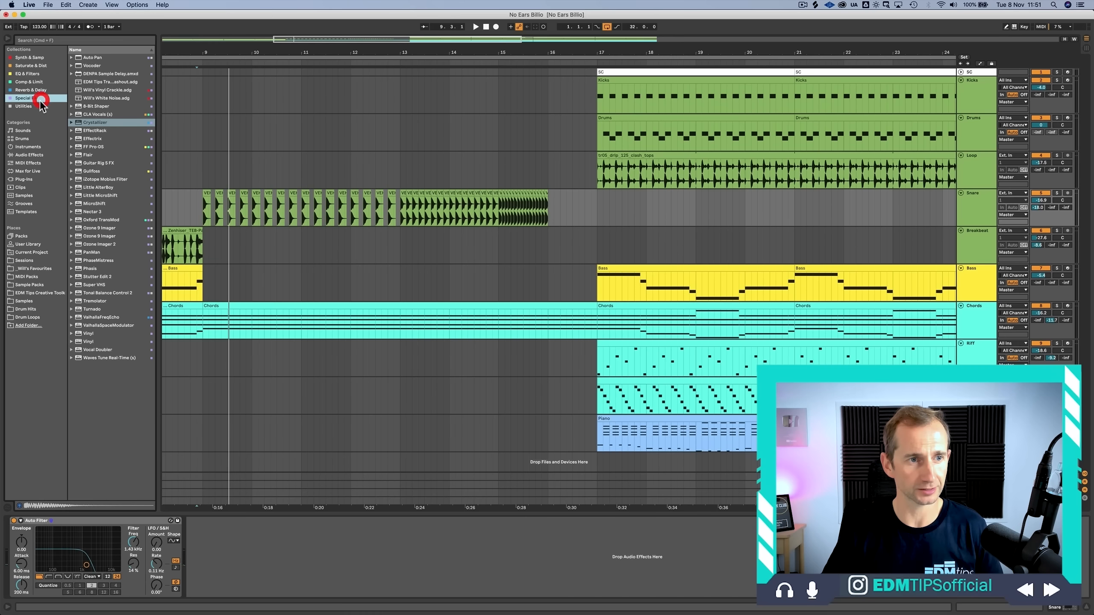
click(90, 275)
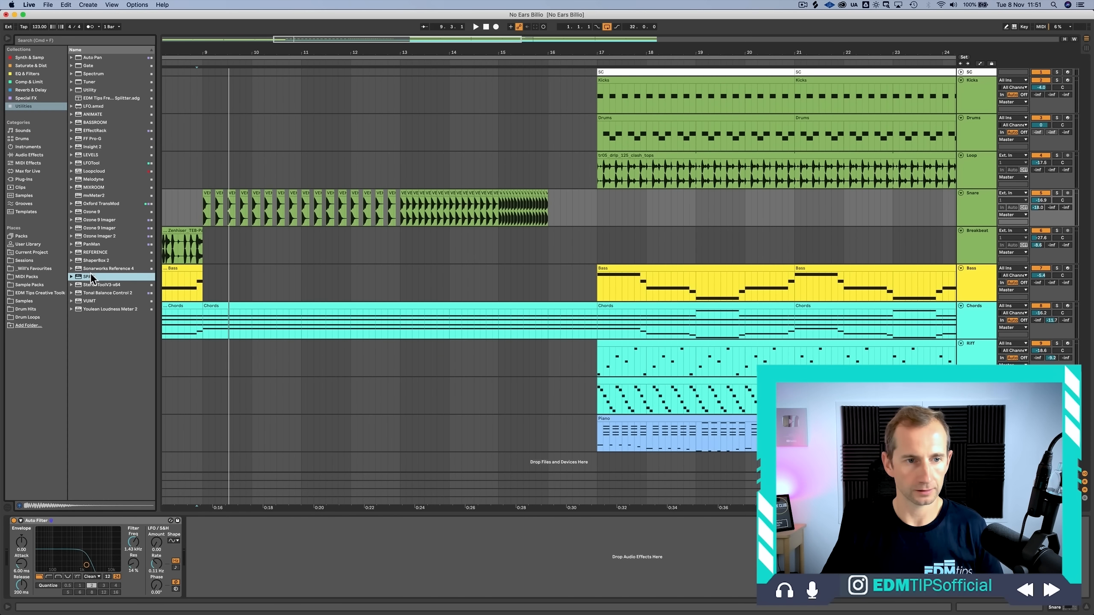
drag(95, 276, 976, 244)
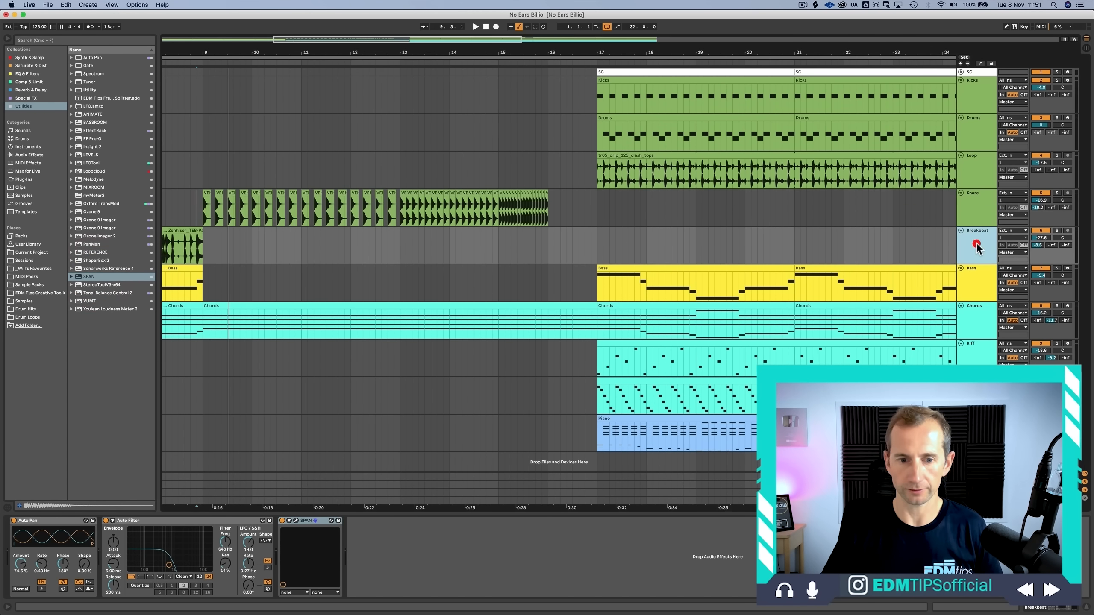
click(319, 520)
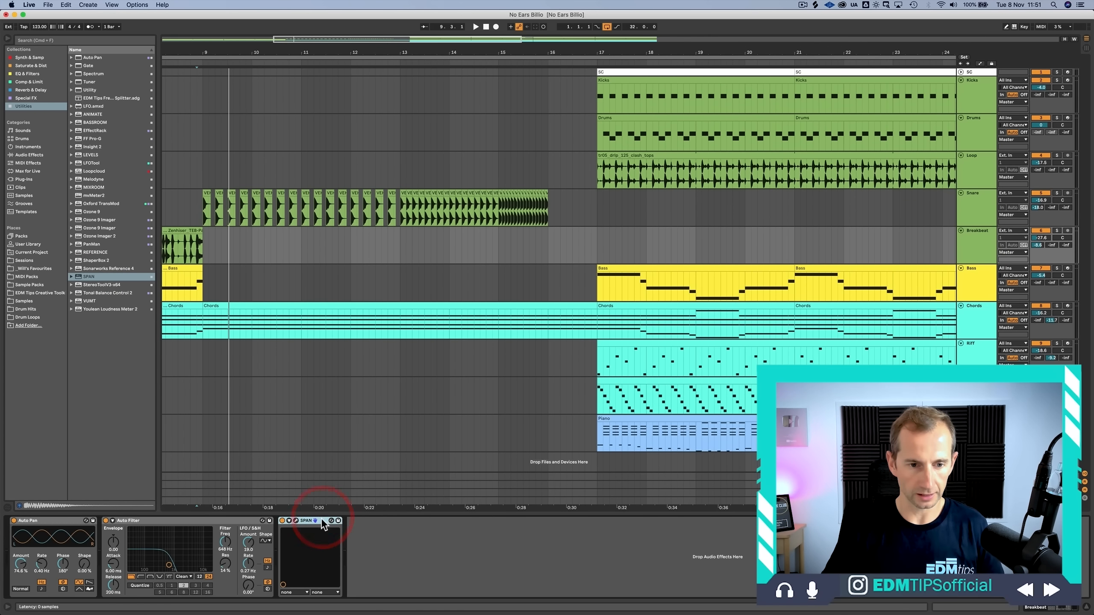
key(super+c)
click(978, 208)
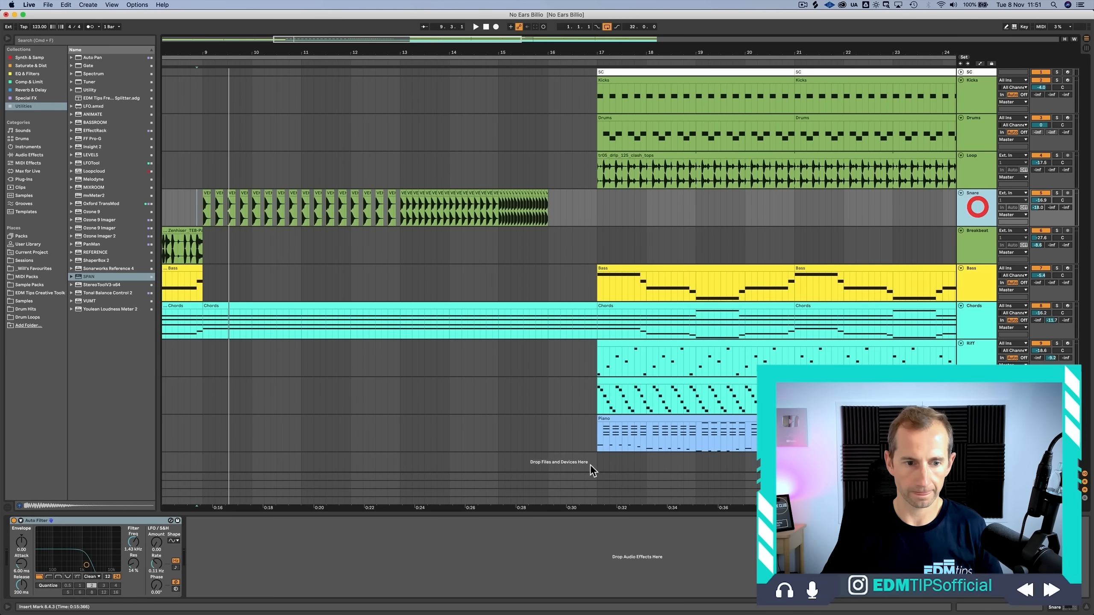
click(409, 540)
key(super+v)
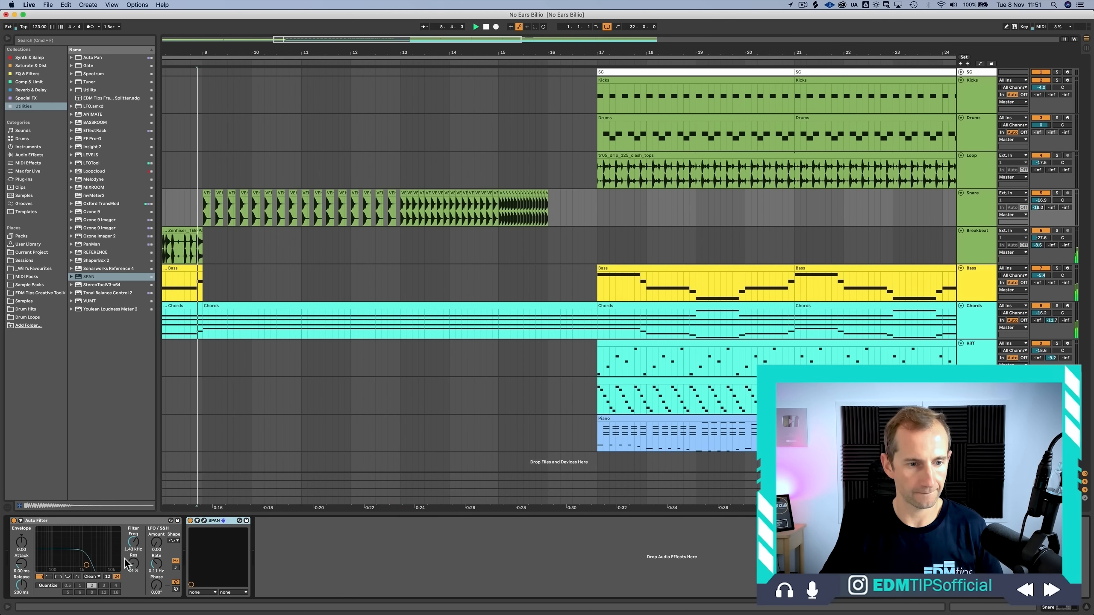
Step: Lower the Snare's Auto Filter cutoff to 128 Hz during playback while watching SPAN, and show the cutoff's automation in a new lane
click(203, 522)
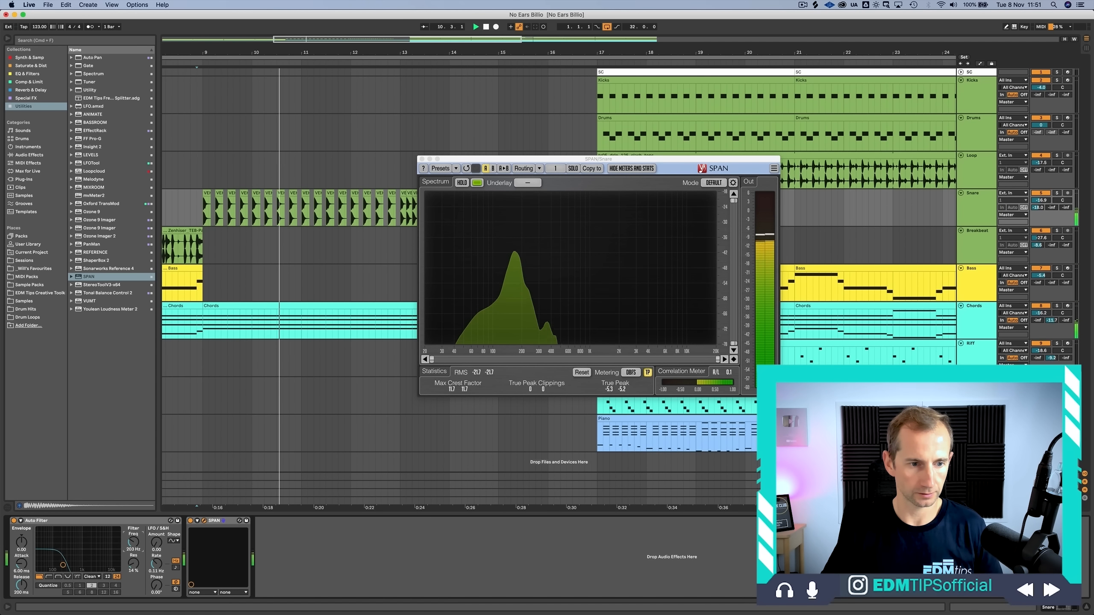
right_click(137, 542)
click(156, 547)
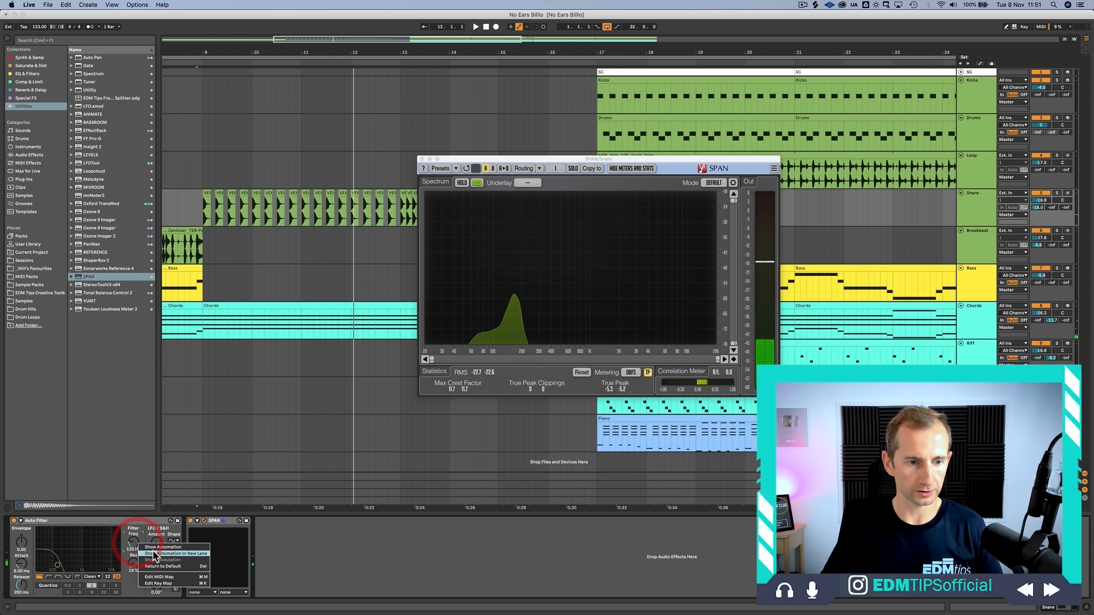
click(422, 160)
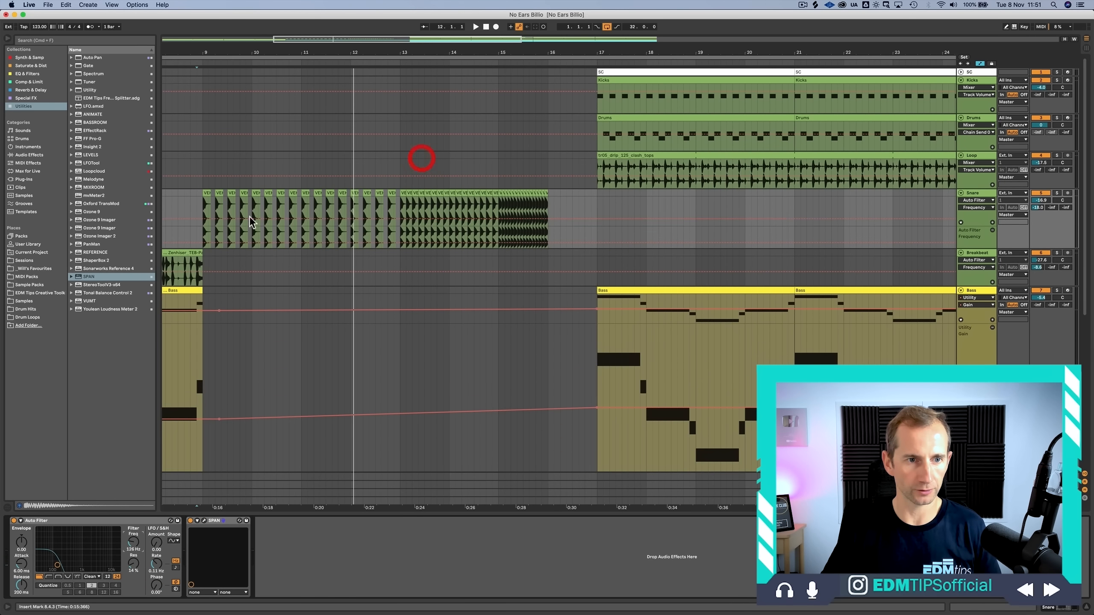
Step: Automate the Snare's filter cutoff to rise steadily from bar 9 to bar 16, and play back the build with the automation hidden
click(206, 241)
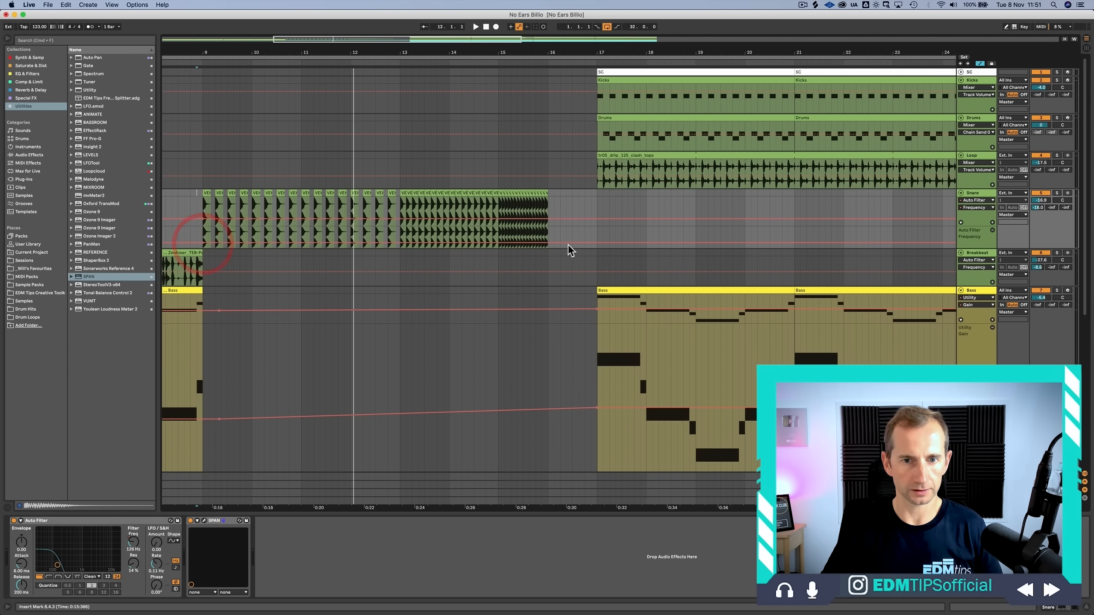
click(552, 247)
drag(553, 247, 553, 228)
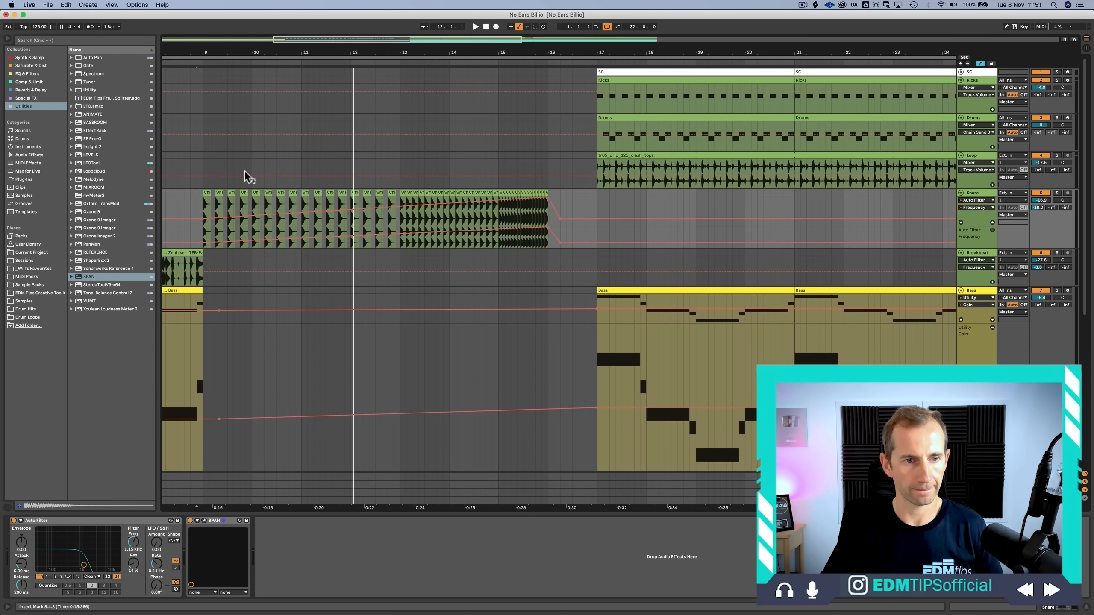
key(space)
key(a)
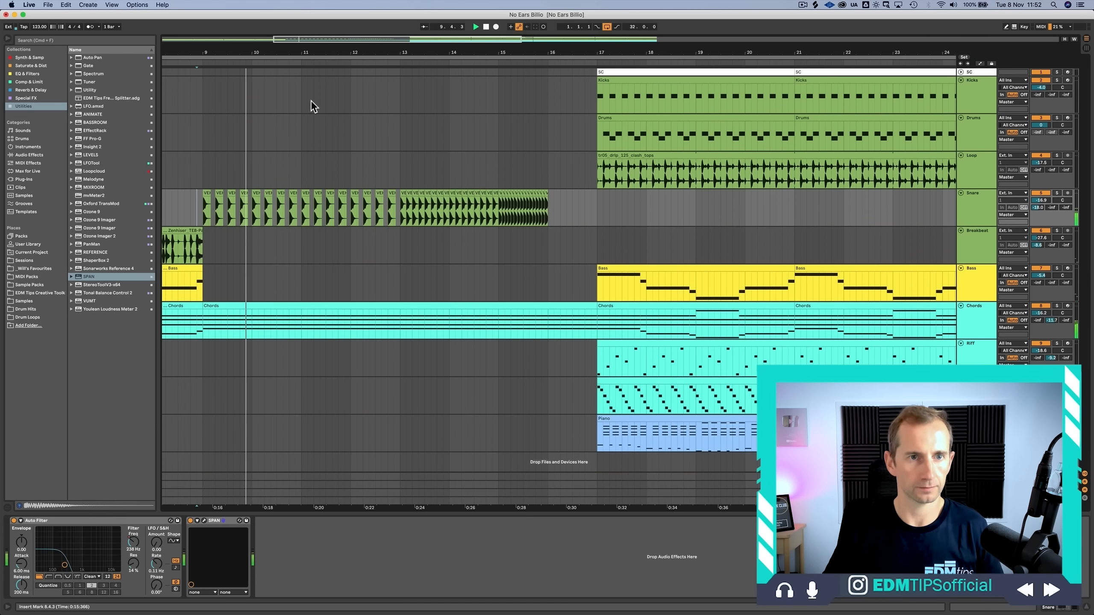
scroll(314, 106, down, 5)
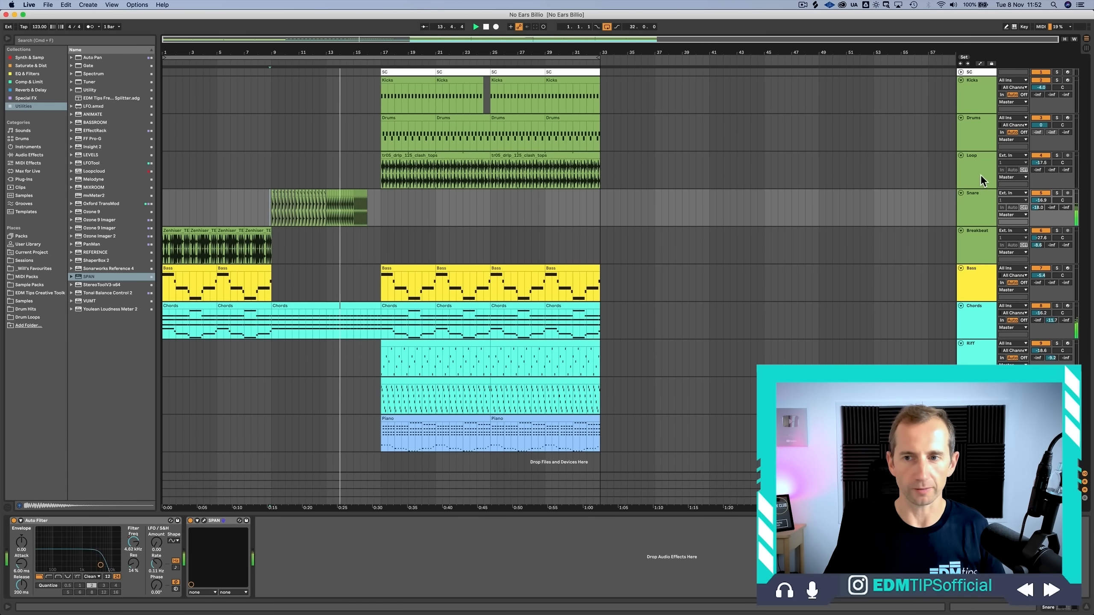
Step: Insert a new audio track below the Snare track and place the insertion point on it at bar 16
click(976, 210)
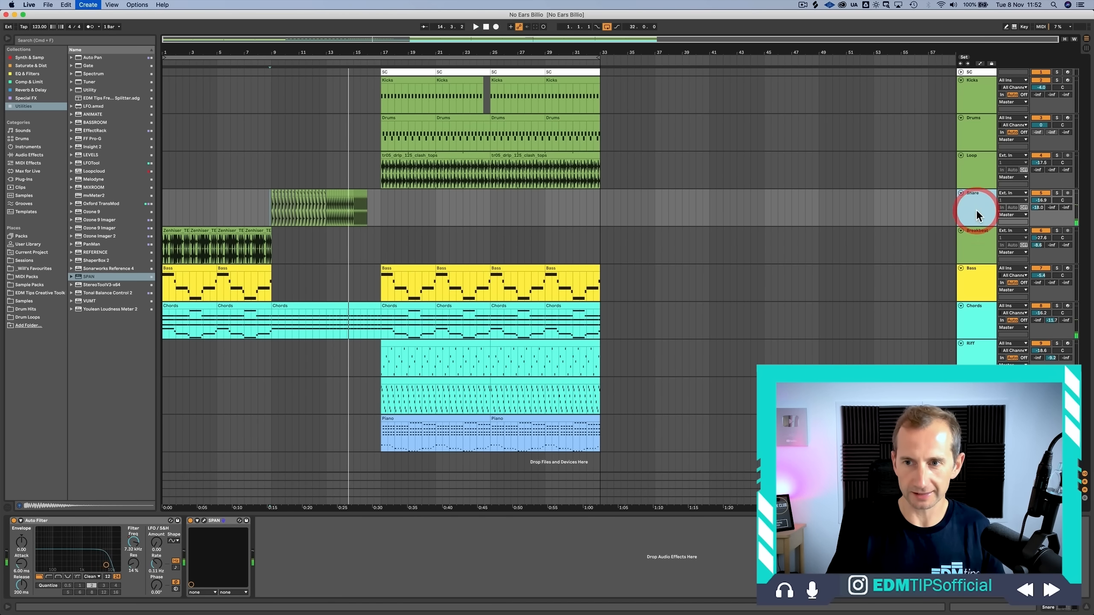
key(super+t)
click(367, 245)
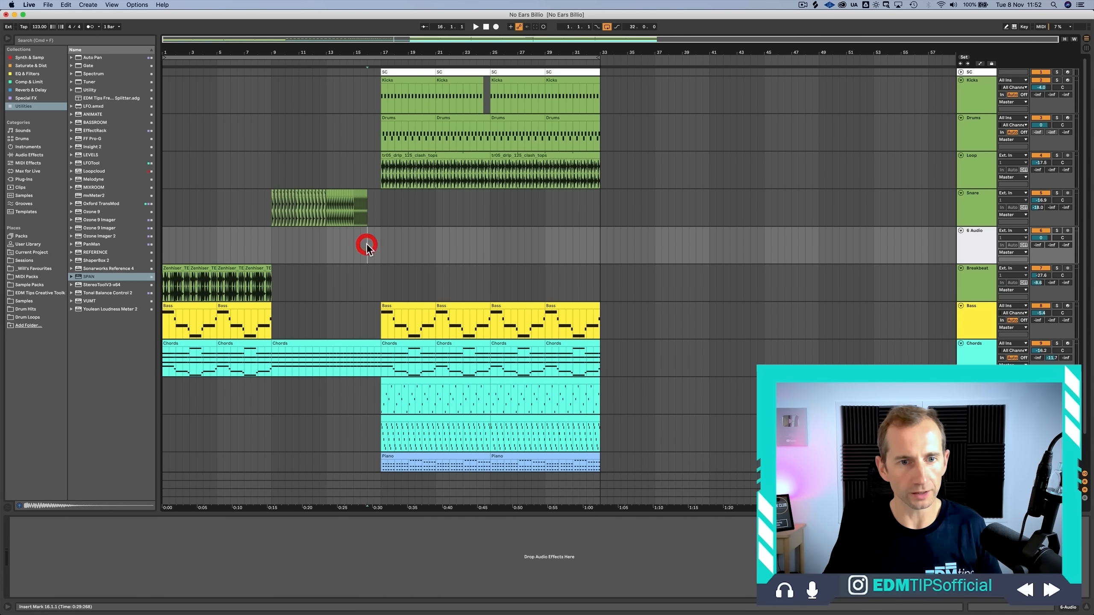
Step: Find the VEH3 Big Fill Ins 128BPM folder under Drum Rolls / Intros in the Drum Loops samples
click(24, 310)
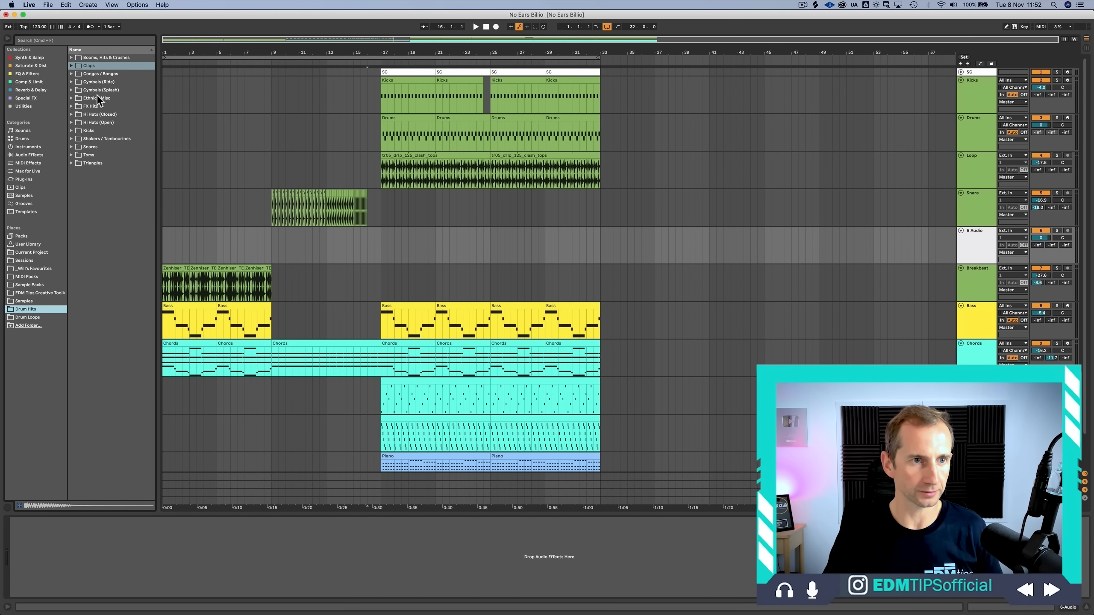
click(37, 301)
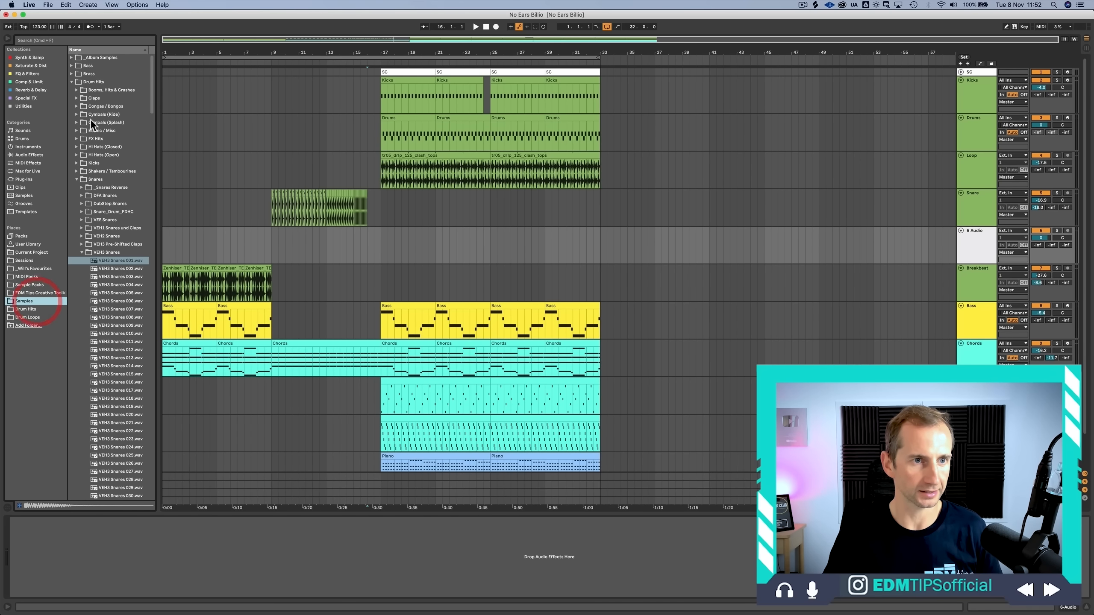
click(95, 81)
click(96, 90)
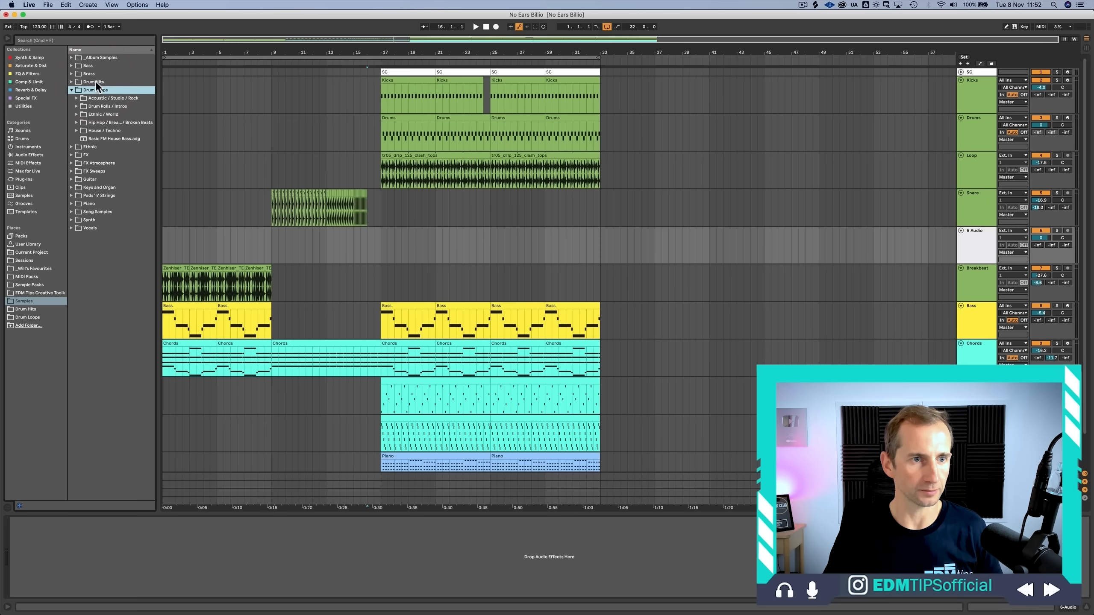
click(104, 106)
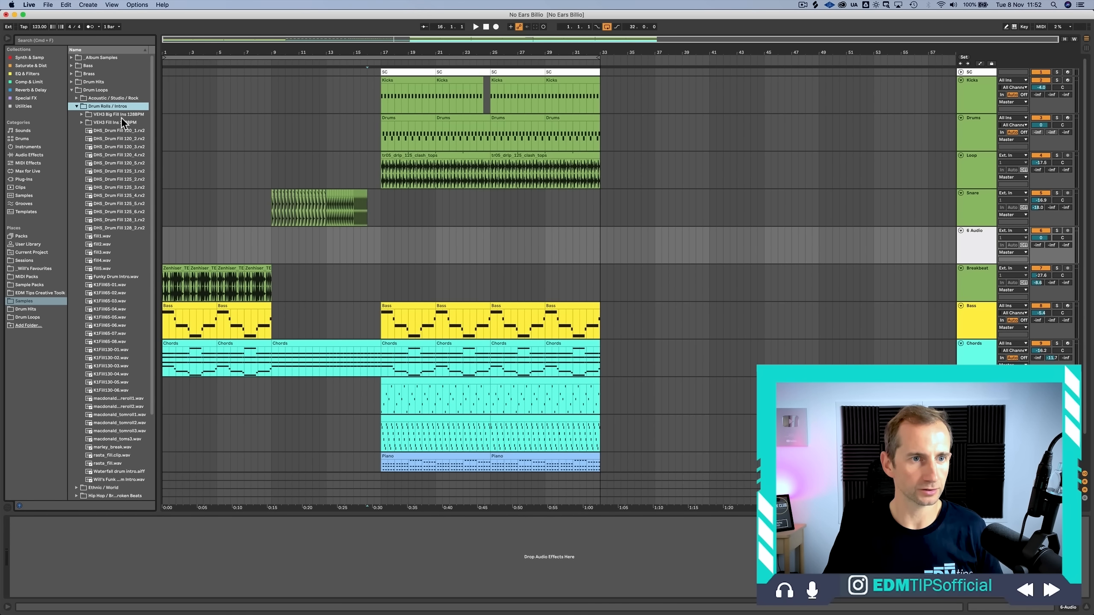
click(119, 115)
Step: Audition several of the VEH3 Big Fill Ins samples, including 05, 06, 07 and 11
click(117, 162)
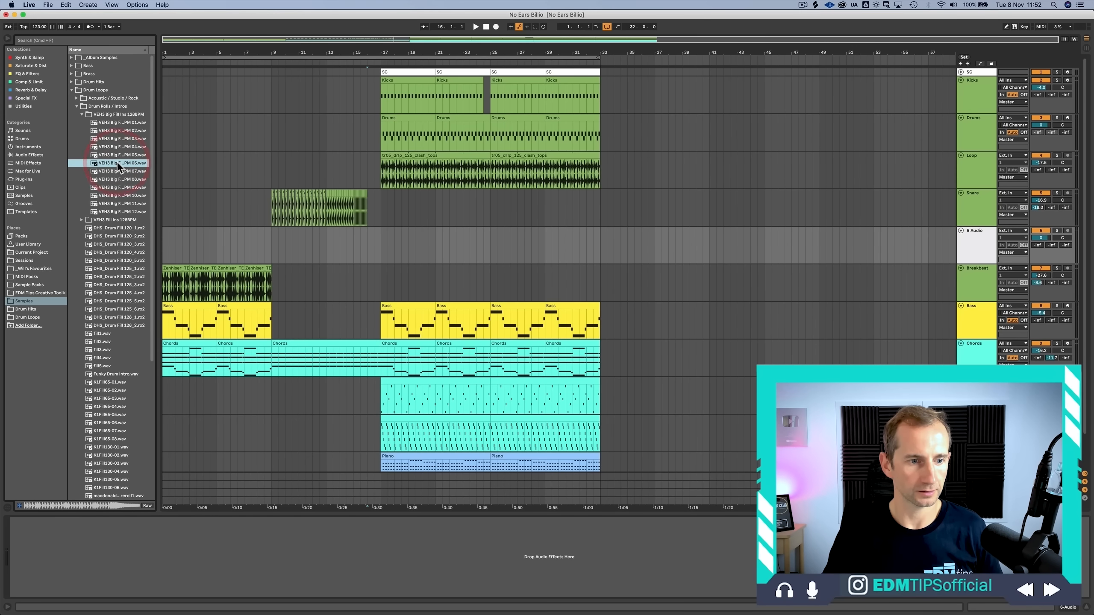
click(118, 132)
click(118, 156)
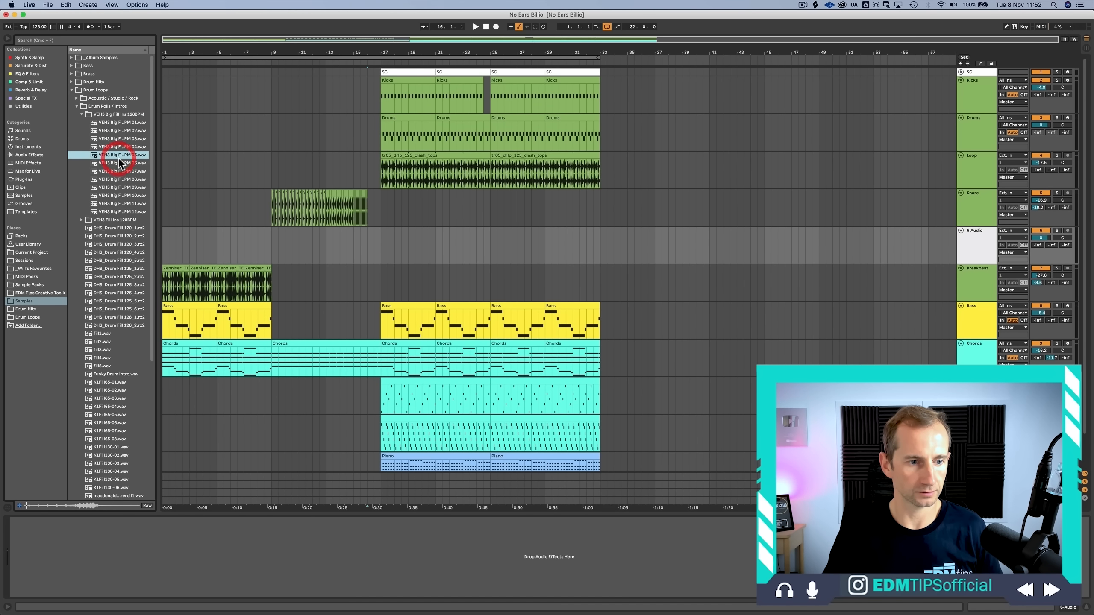
click(123, 171)
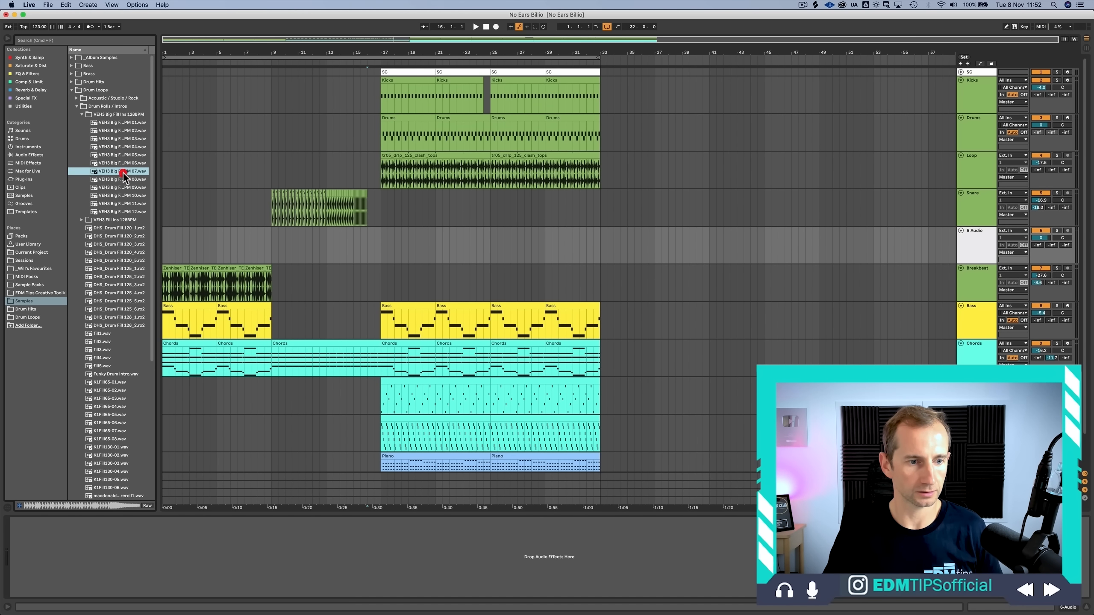
click(125, 196)
click(124, 200)
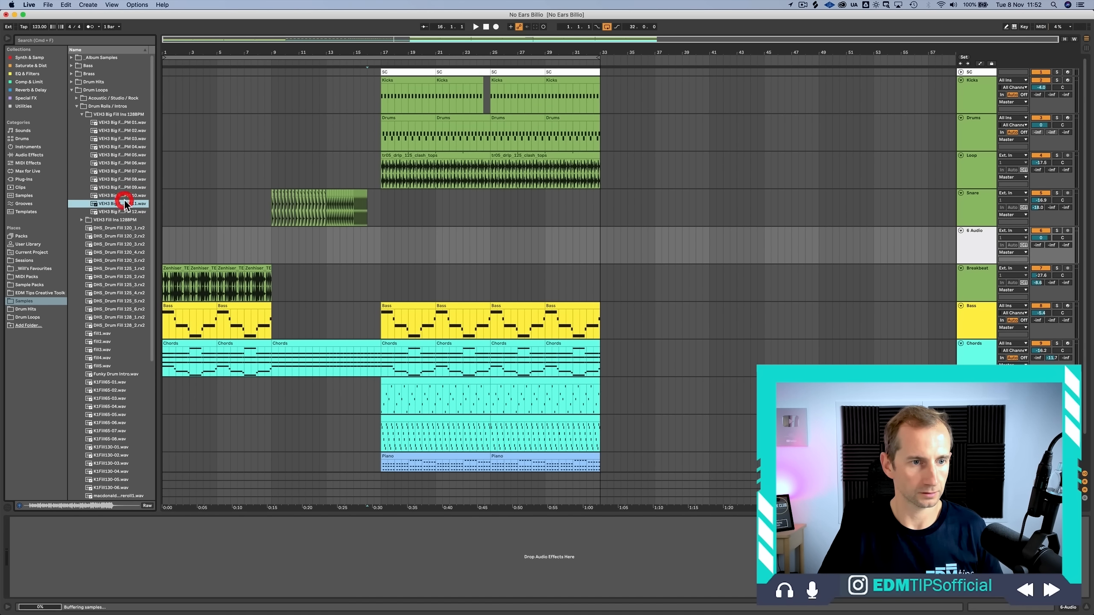
Step: Look through the House / Techno drum loop folders, including the VEH1 Latin loops, for a fill, and collapse the folder
scroll(122, 253, down, 10)
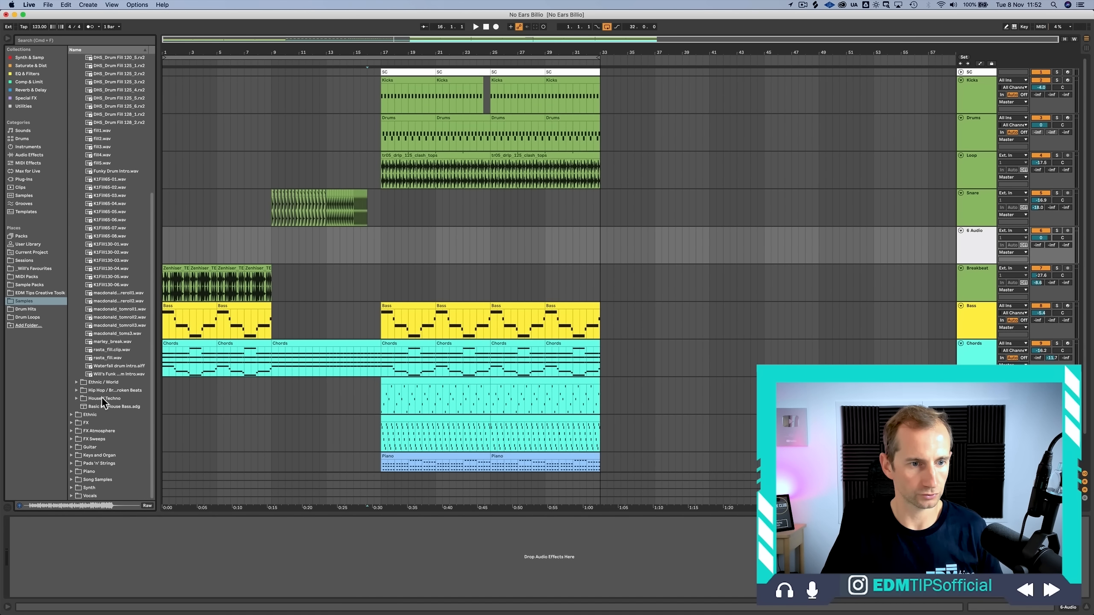
click(100, 397)
scroll(106, 391, down, 5)
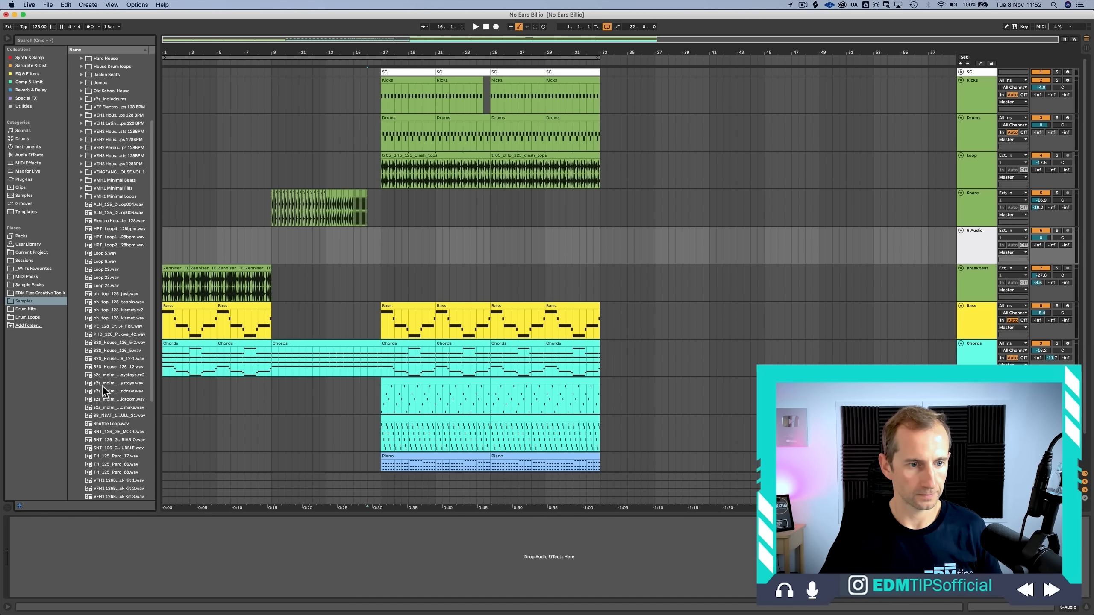
scroll(102, 386, up, 5)
click(115, 229)
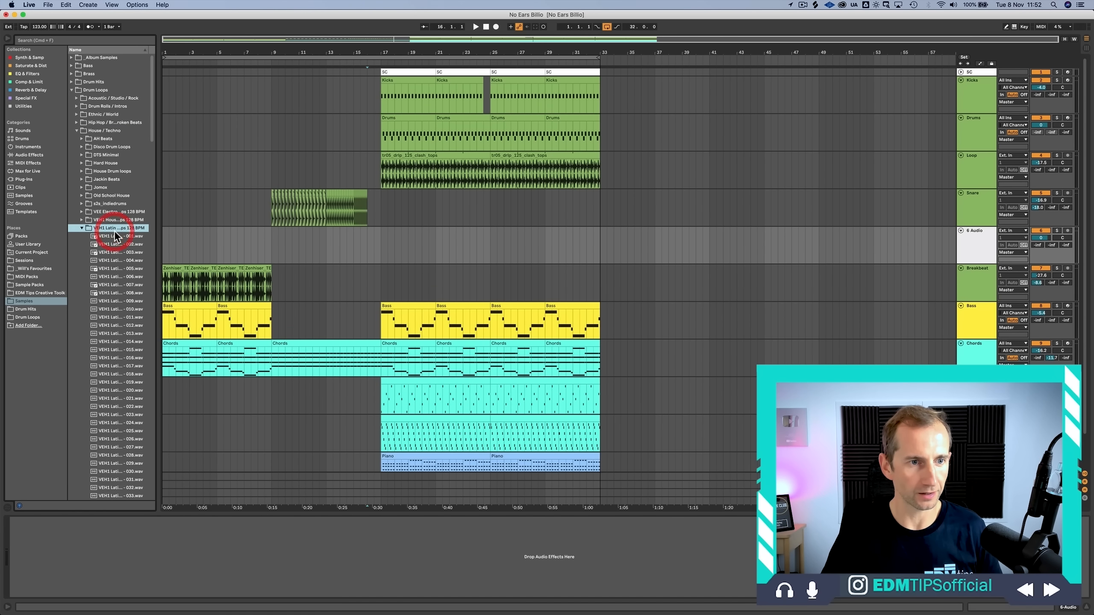
key(Left)
key(Down)
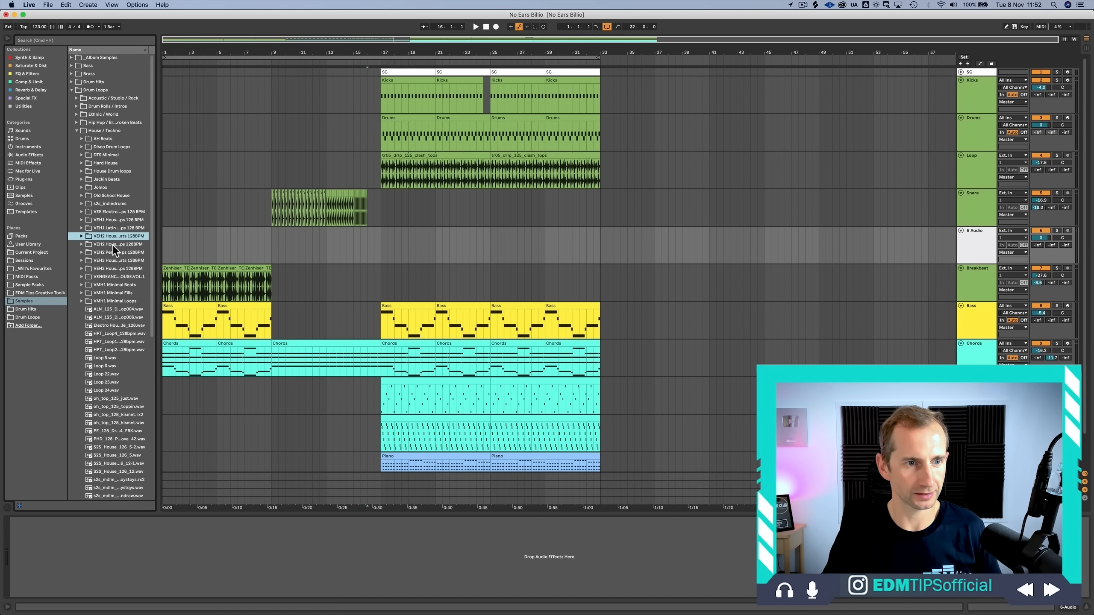
click(114, 132)
key(Left)
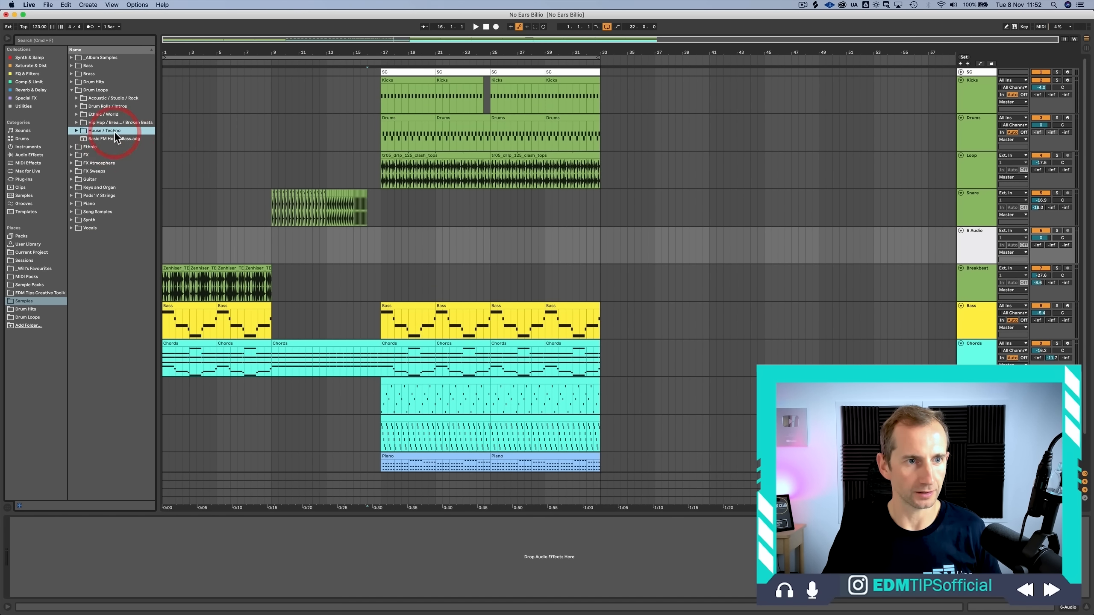
Step: Reopen the Drum Rolls / Intros folder to show its drum fill samples
key(Up)
key(Right)
key(Up)
key(Up)
key(Right)
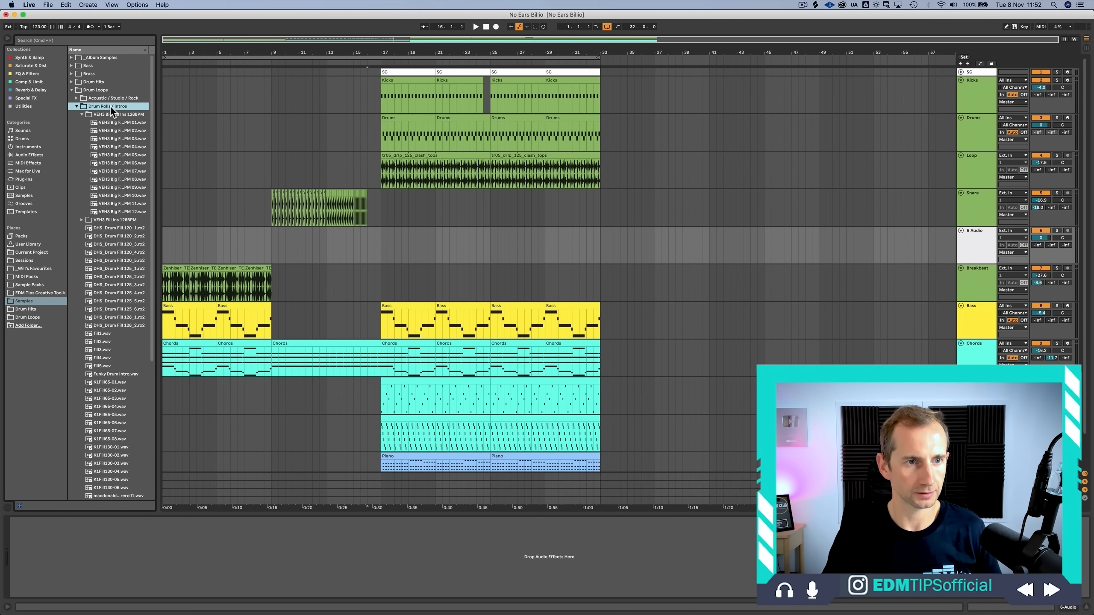
Step: Place the VEH3 Big Fill Ins 128BPM 09 sample at bar 16 on the empty audio track and set its track volume to -18.0 dB
click(108, 187)
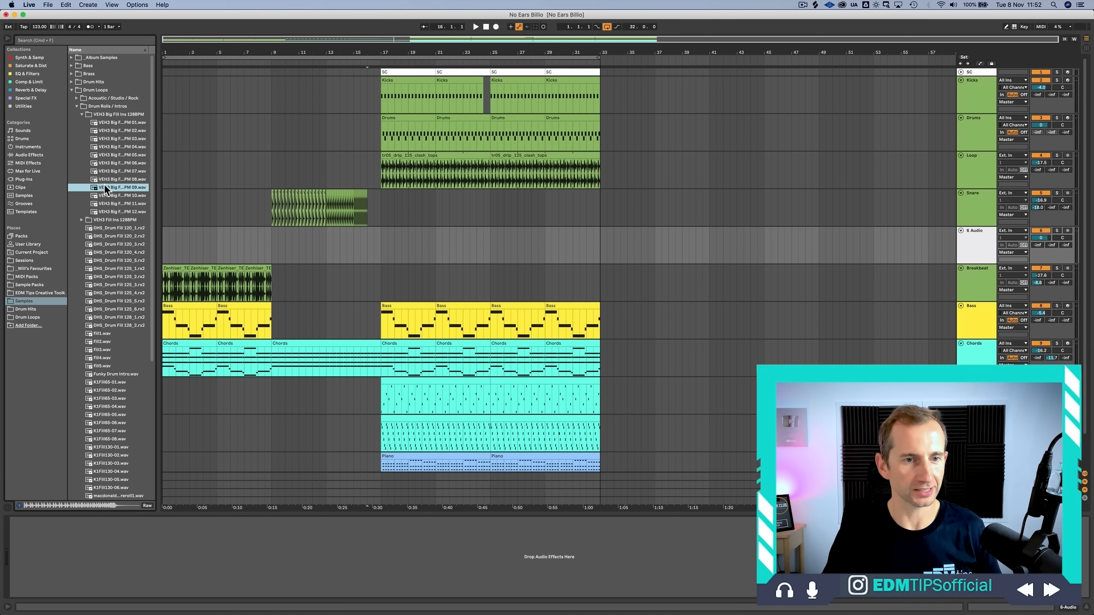
drag(104, 187, 386, 245)
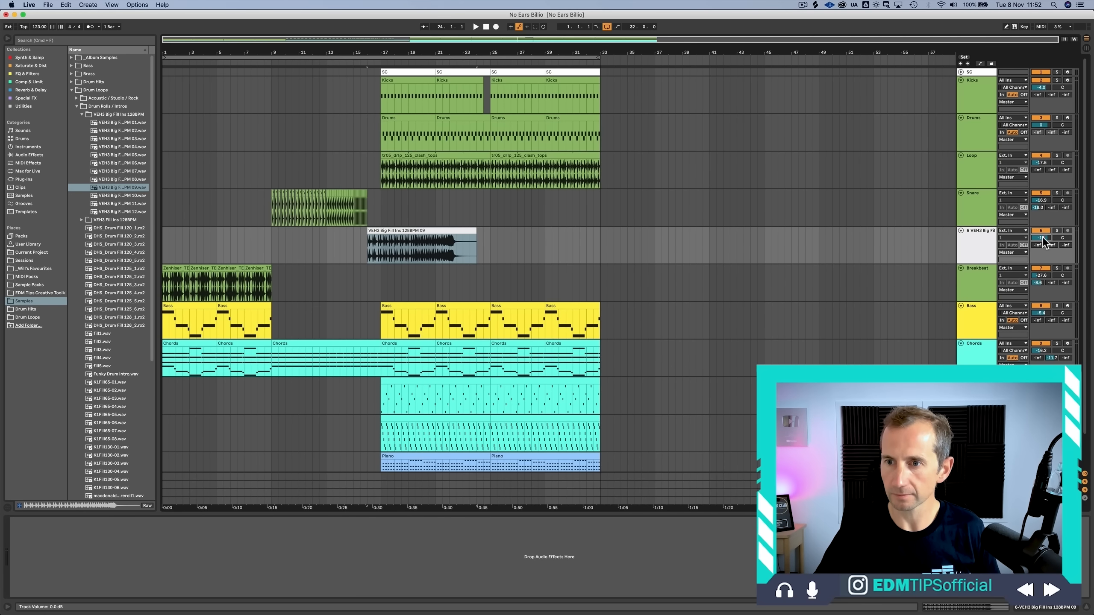
click(371, 245)
mouse_move(382, 55)
mouse_down()
mouse_move(382, 172)
mouse_move(772, 194)
mouse_up()
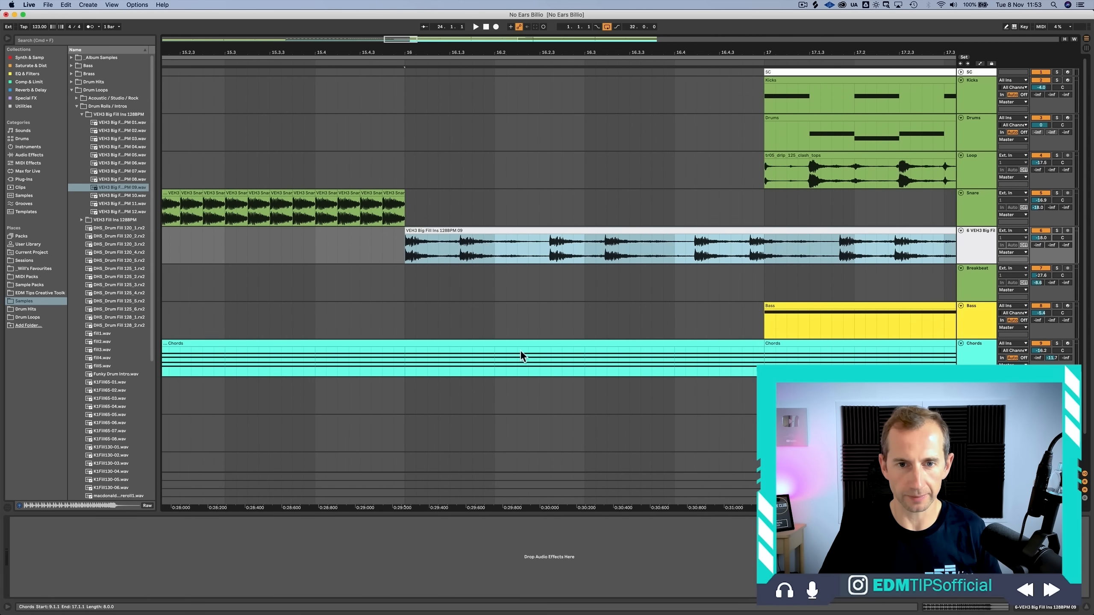
Step: Reduce the fill to its first hit by copying that hit, deleting the full clip and pasting the hit back at bar 16
click(552, 258)
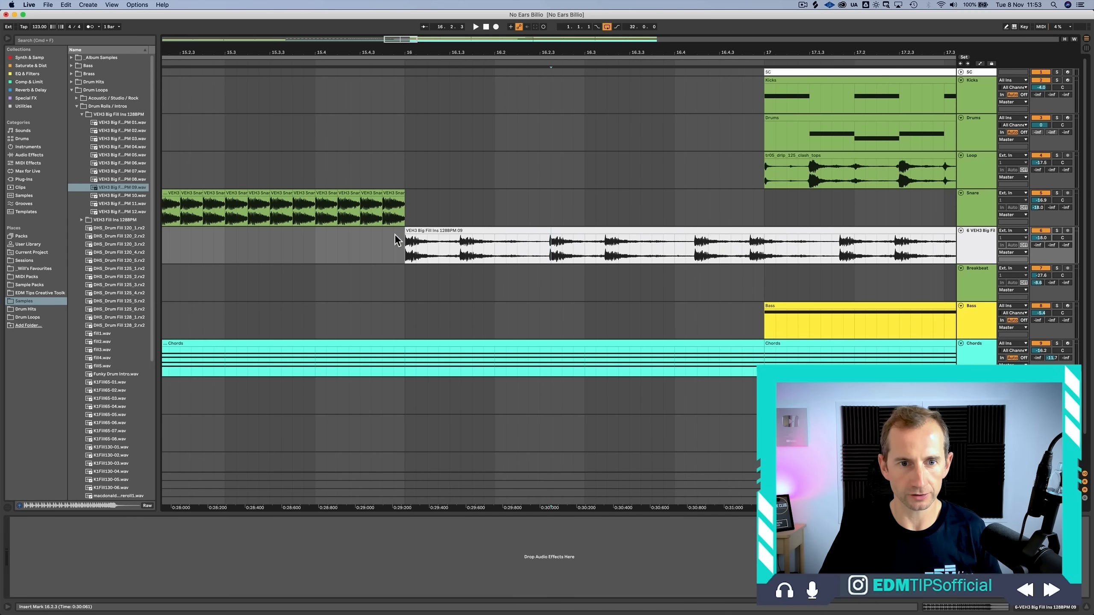
drag(395, 239, 448, 249)
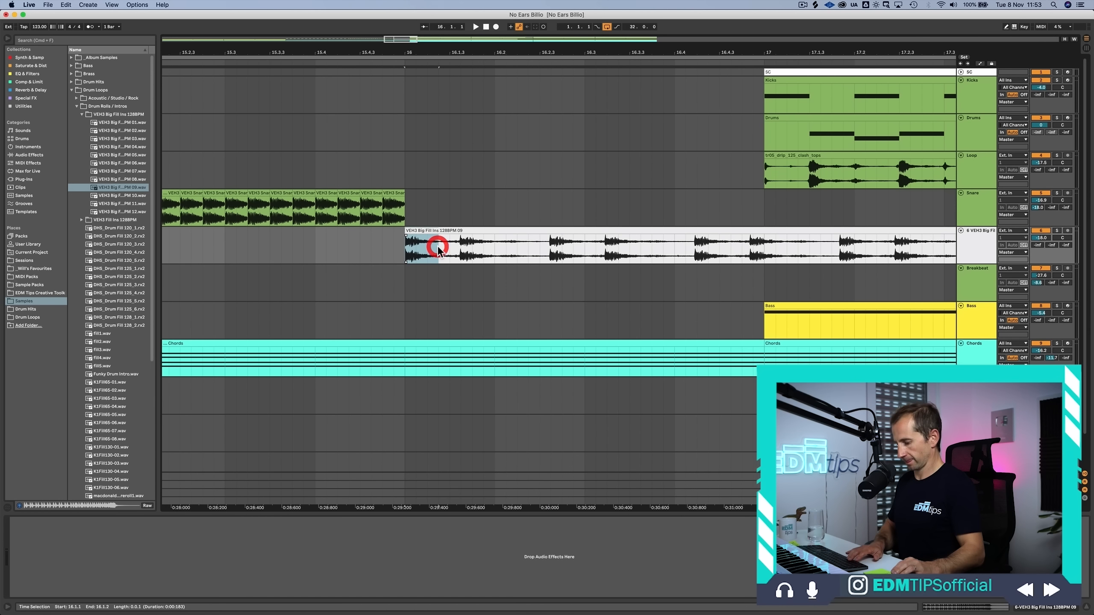
click(434, 232)
key(Delete)
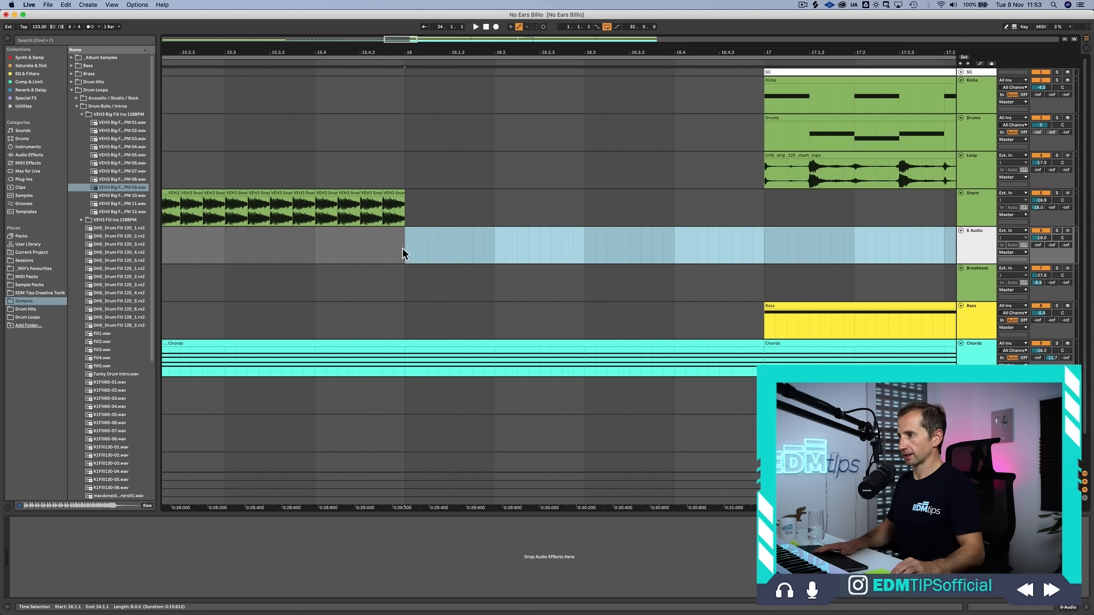
click(402, 248)
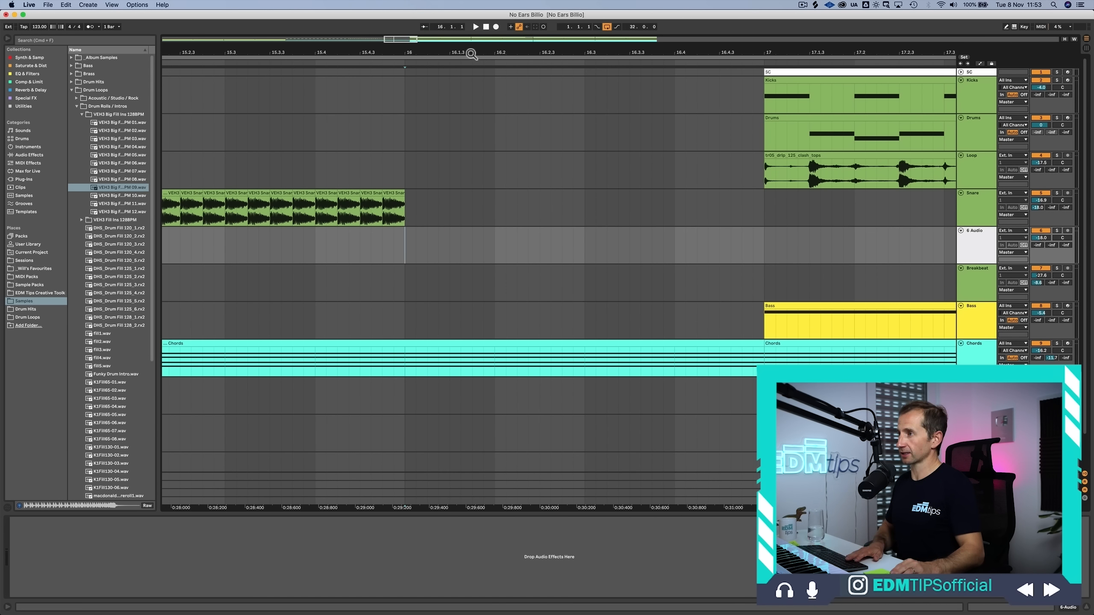
drag(472, 54, 400, 27)
key(super+v)
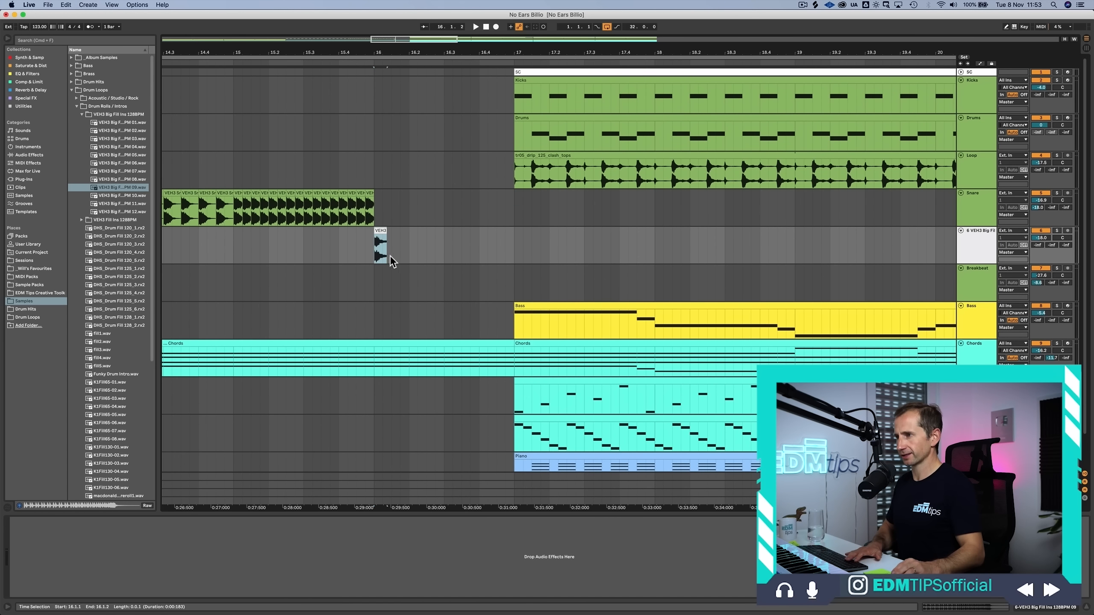
Step: Duplicate the fill hit across bar 16 to make five hits spaced three sixteenths apart, the last one at 16.4
click(380, 233)
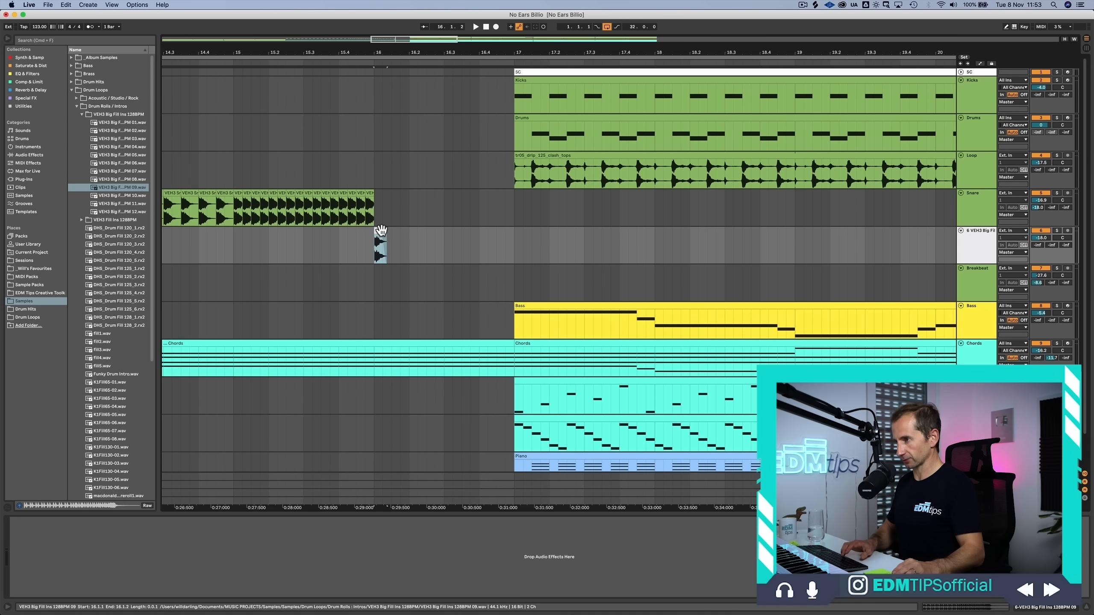
drag(381, 230, 400, 230)
click(291, 237)
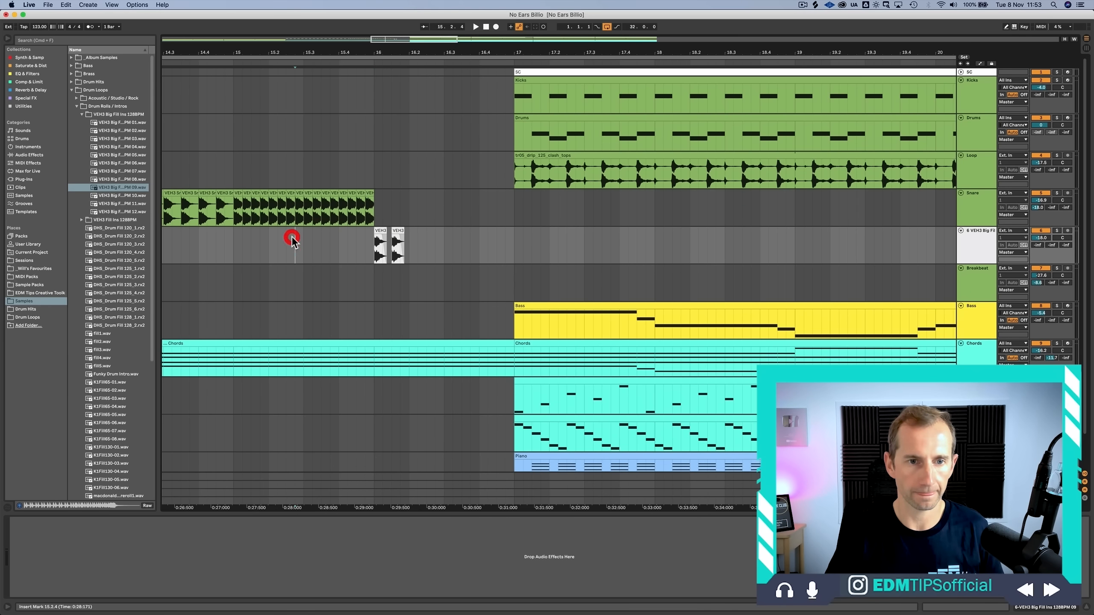
key(space)
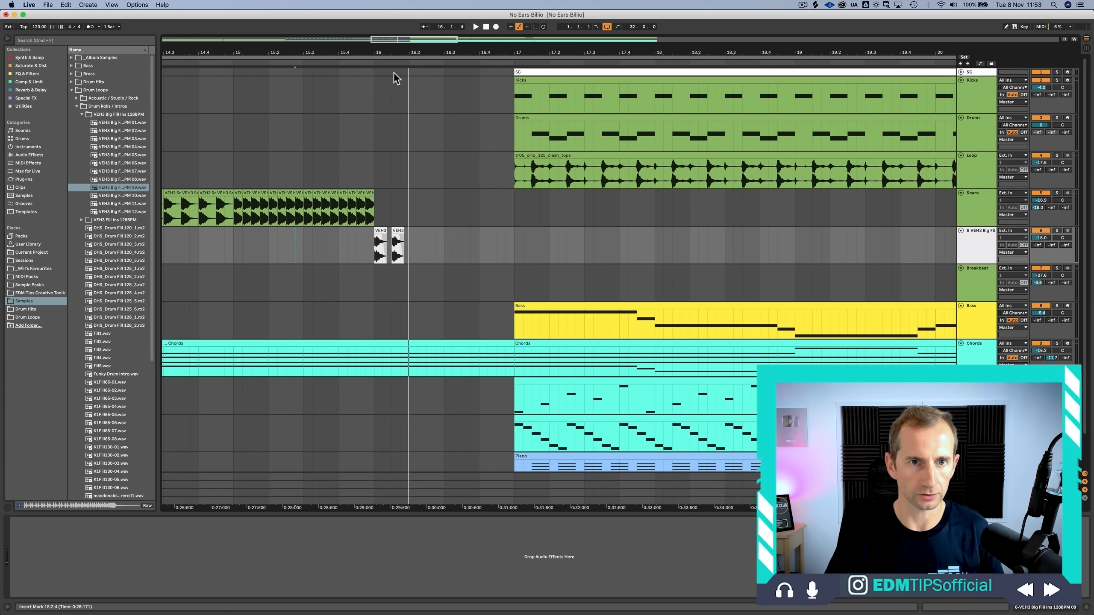
drag(392, 55, 387, 99)
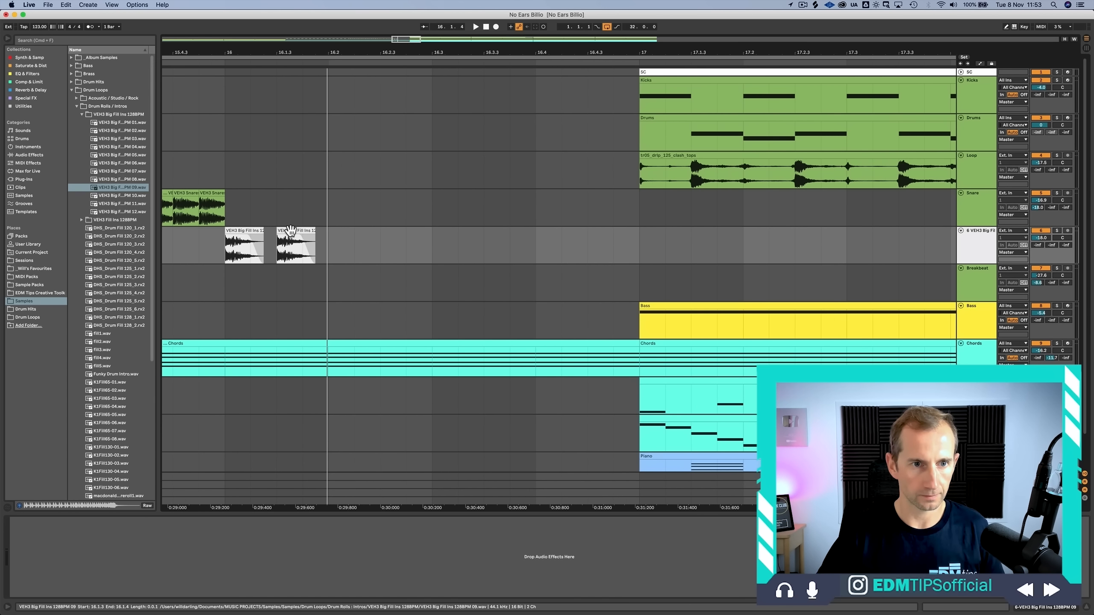
drag(290, 230, 550, 237)
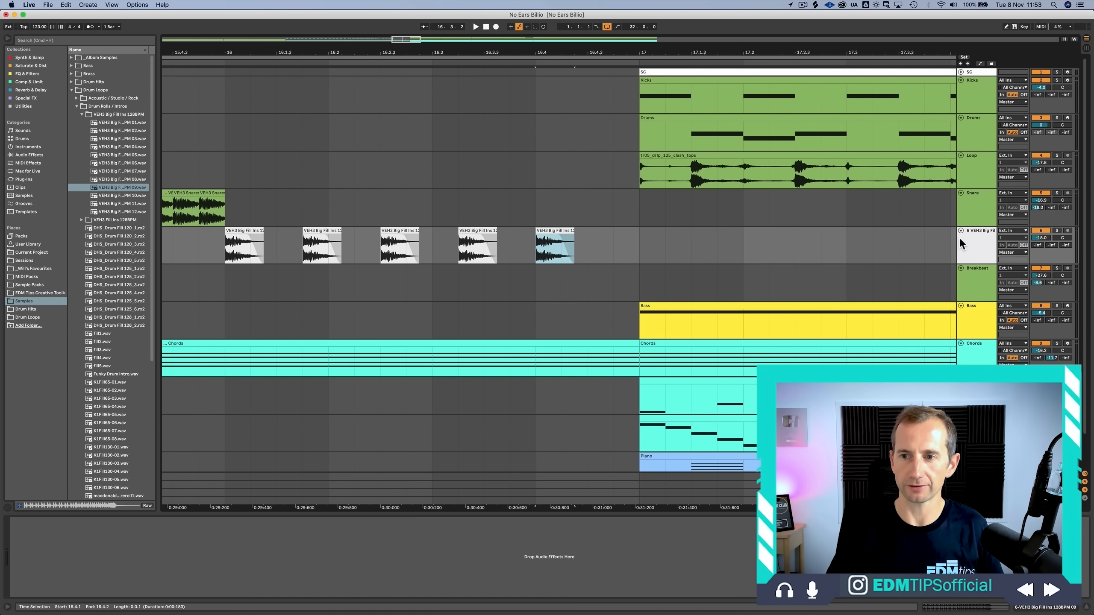
Step: Insert an audio track below the fill track and set the fill track's volume to -20.0 dB
click(975, 238)
key(super+t)
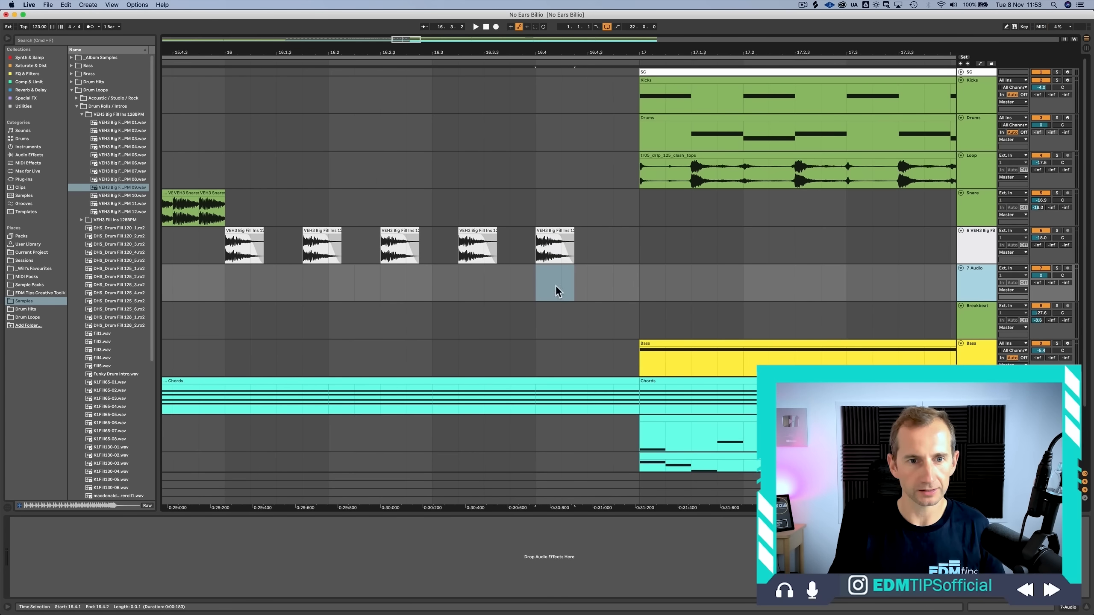
click(1044, 237)
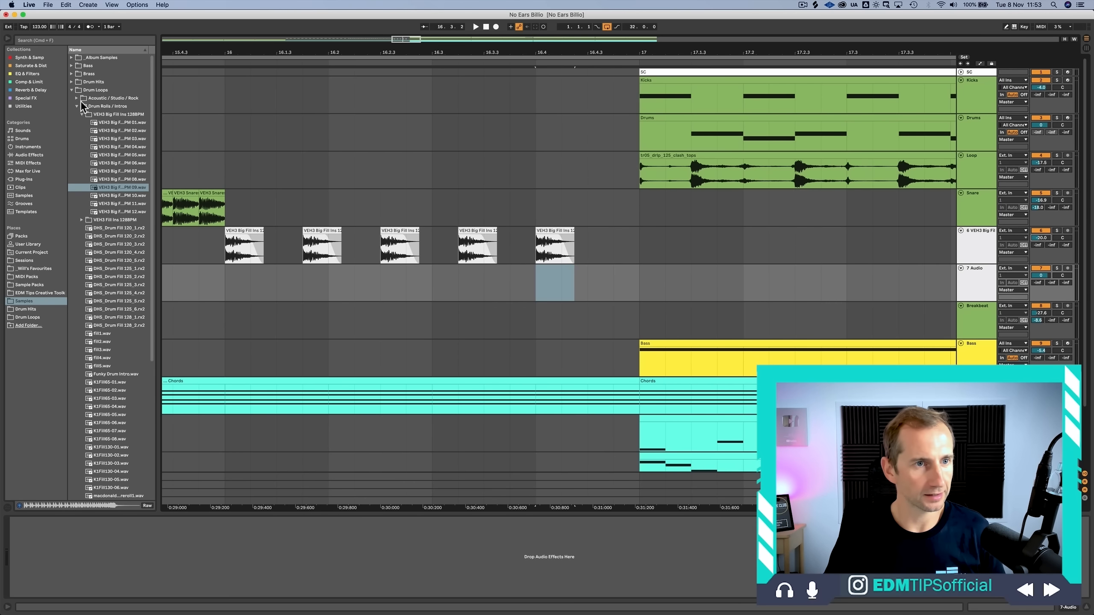
Step: Find Will's Big Clap.wav in the favourites' Claps folder and place it at 16.4 on the new audio track
click(98, 92)
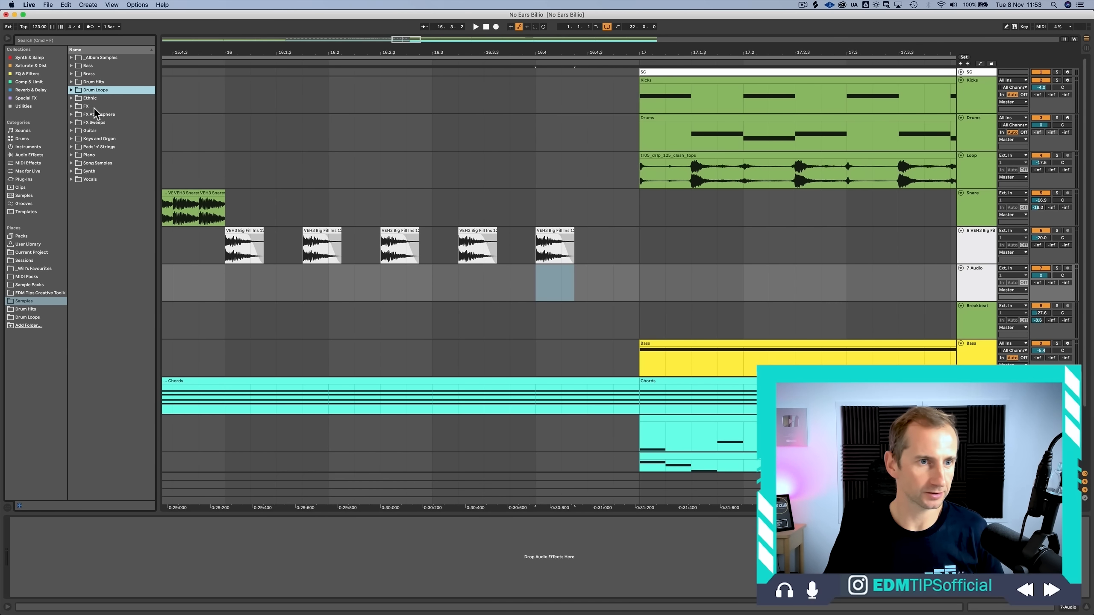
click(35, 268)
click(94, 81)
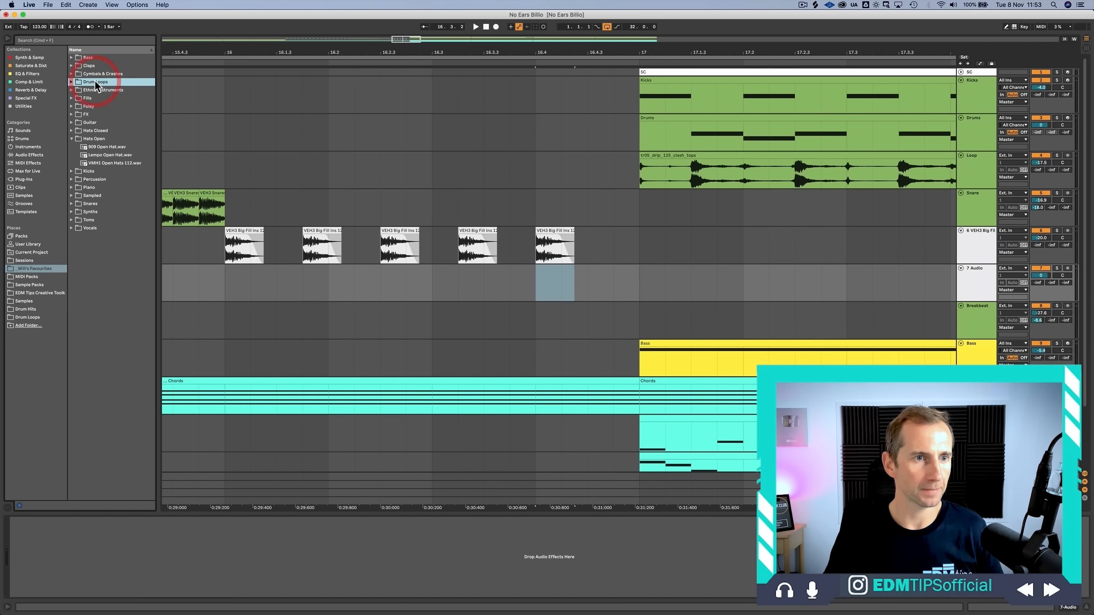
key(Up)
key(Up)
key(Right)
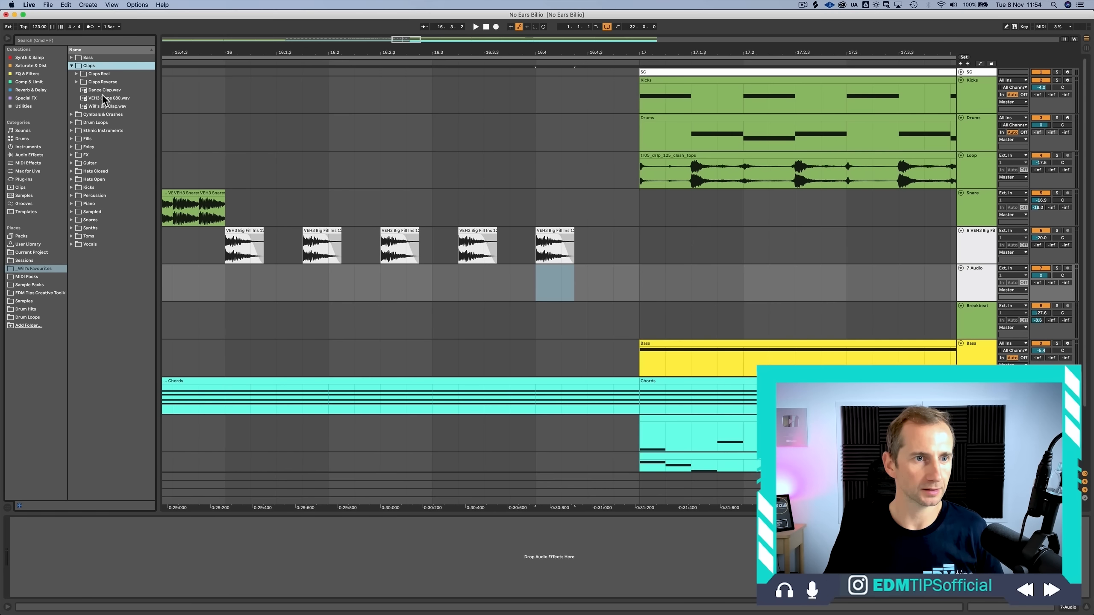
drag(101, 105, 532, 276)
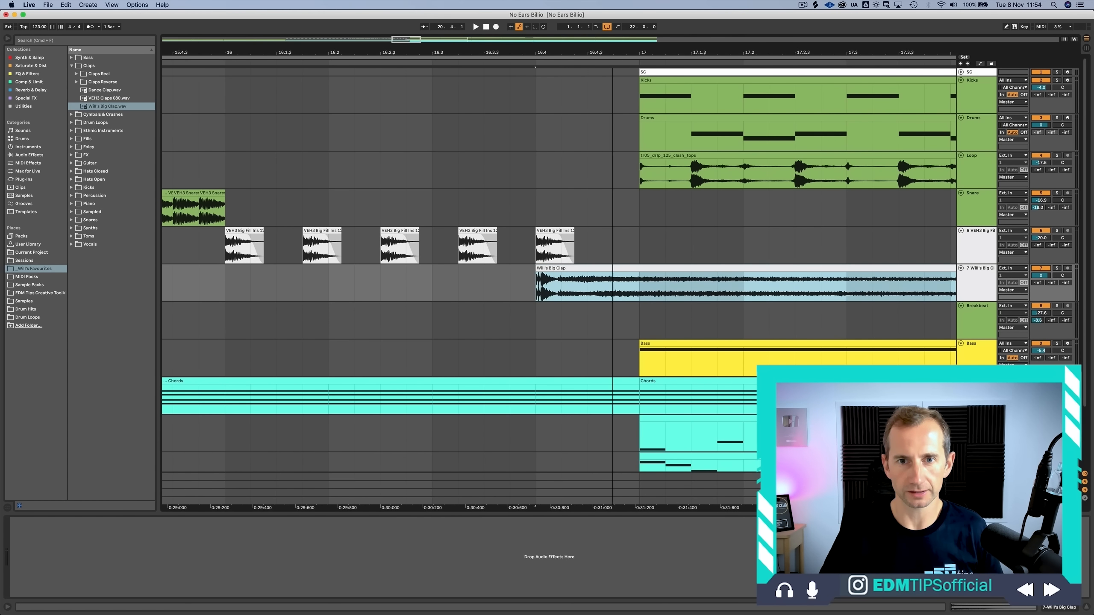
Step: Turn off Warp for the Will's Big Clap clip
drag(599, 55, 591, 50)
double_click(603, 269)
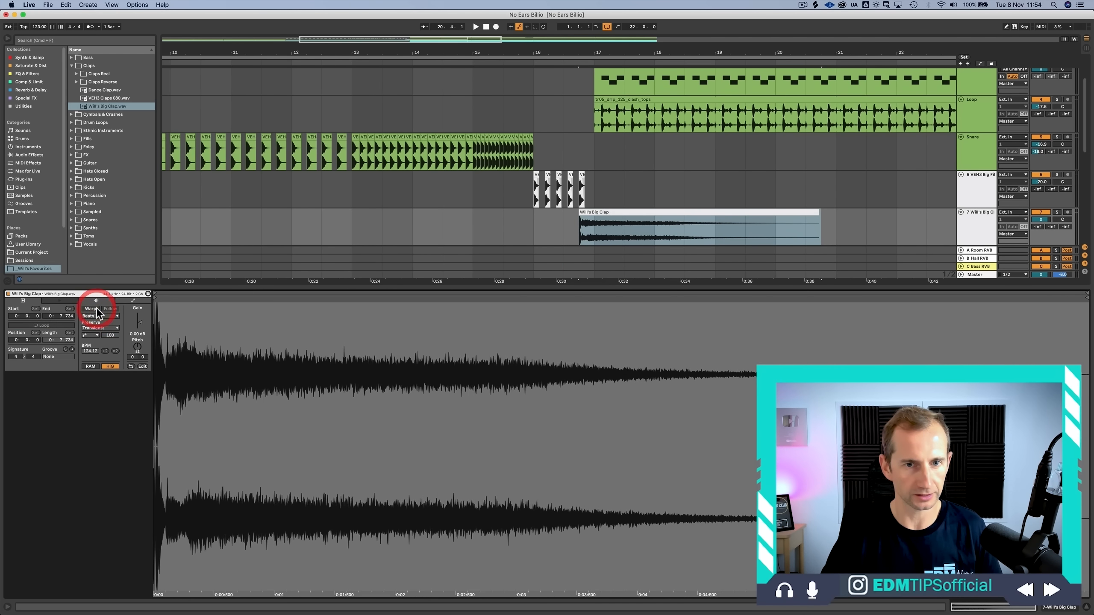
click(901, 224)
Step: Set the Will's Big Clap track's volume to -27.6 dB while playing the transition into the drop
drag(1045, 222, 1046, 234)
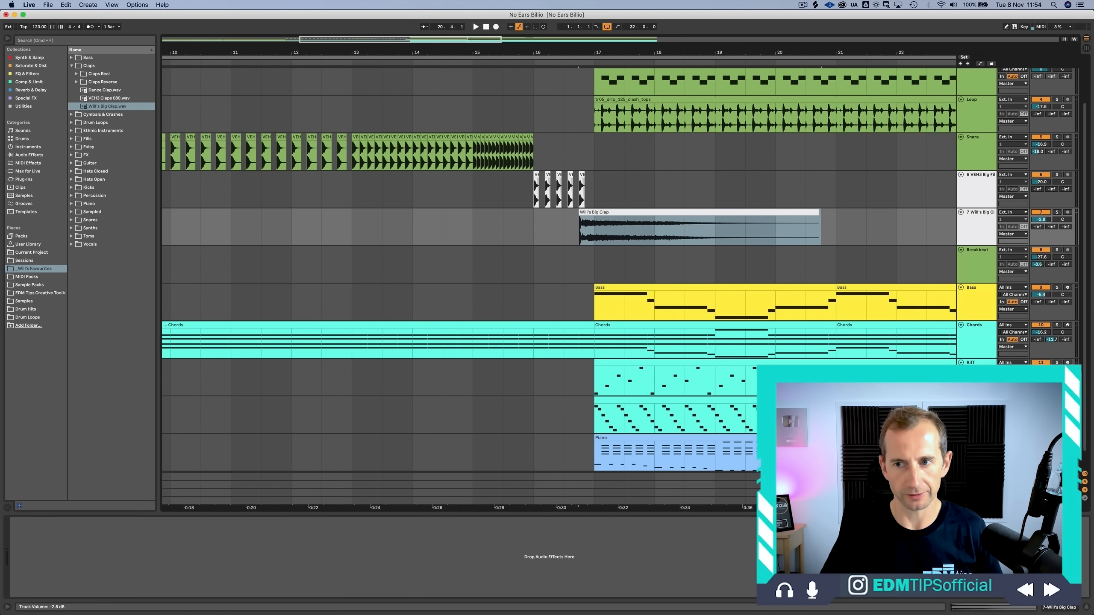
click(486, 64)
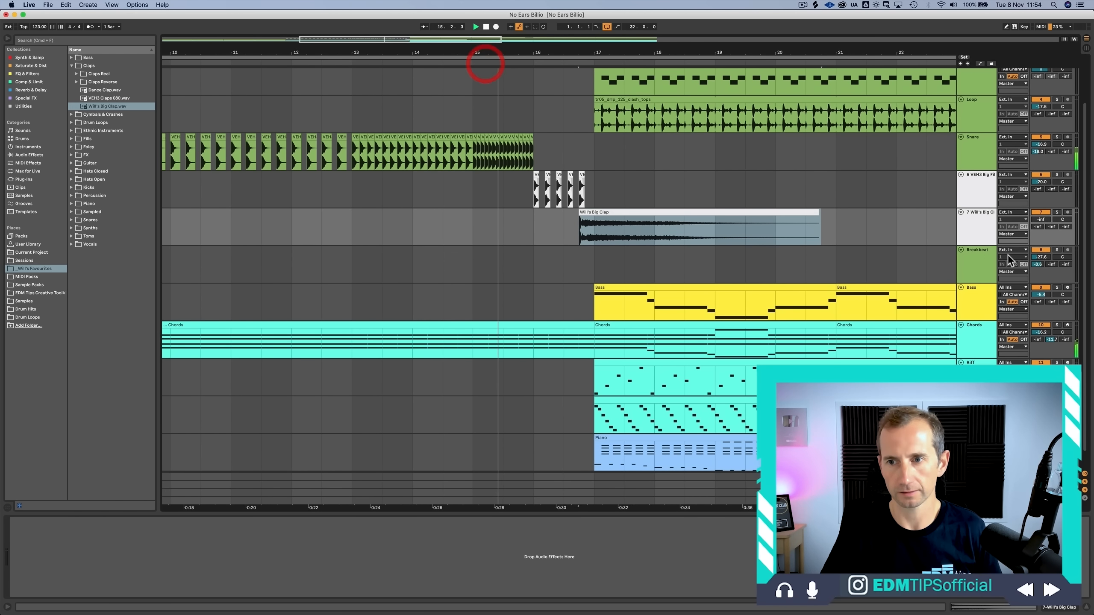
drag(1041, 219, 1041, 202)
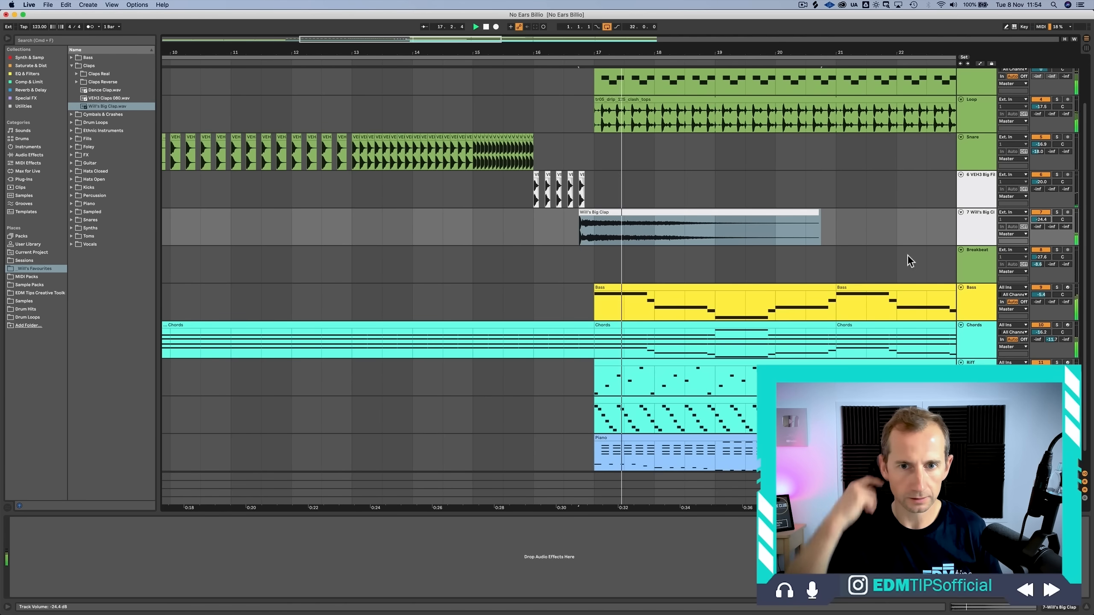
key(space)
click(525, 60)
click(526, 60)
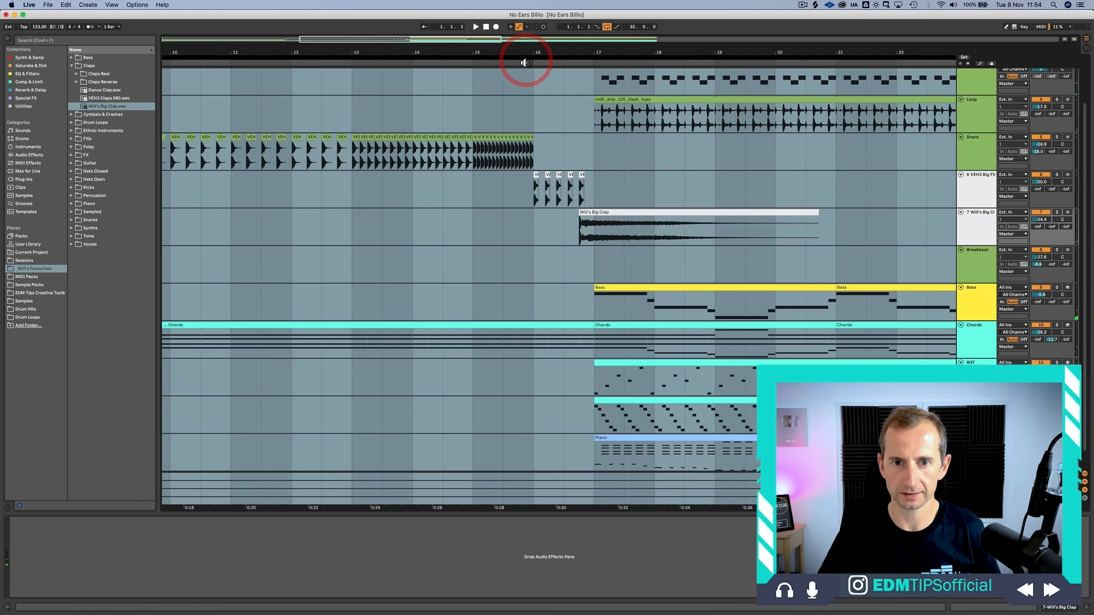
key(super+a)
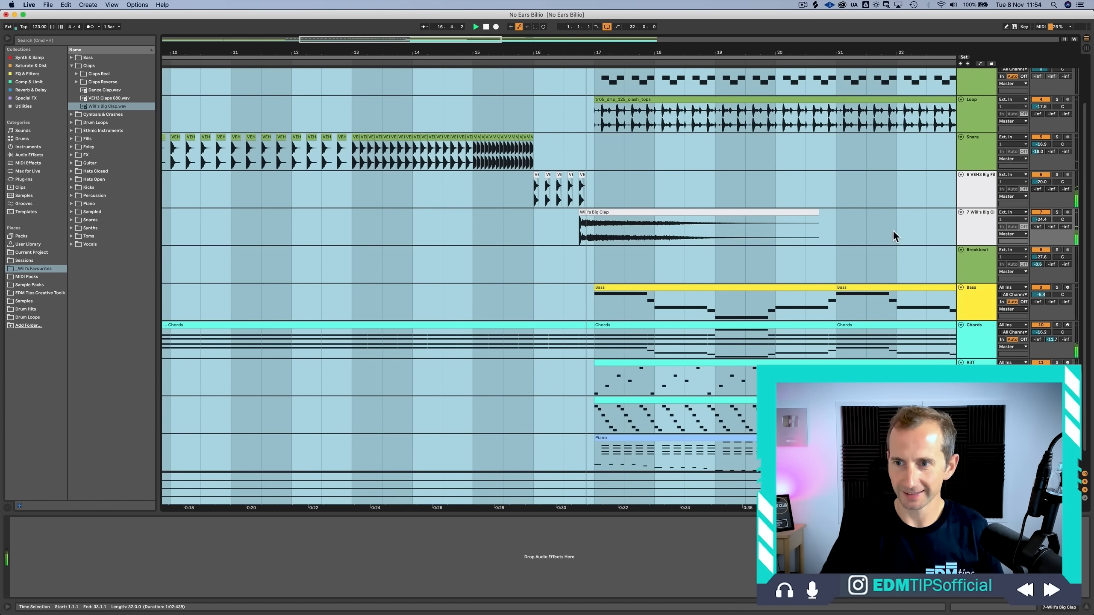
key(Tab)
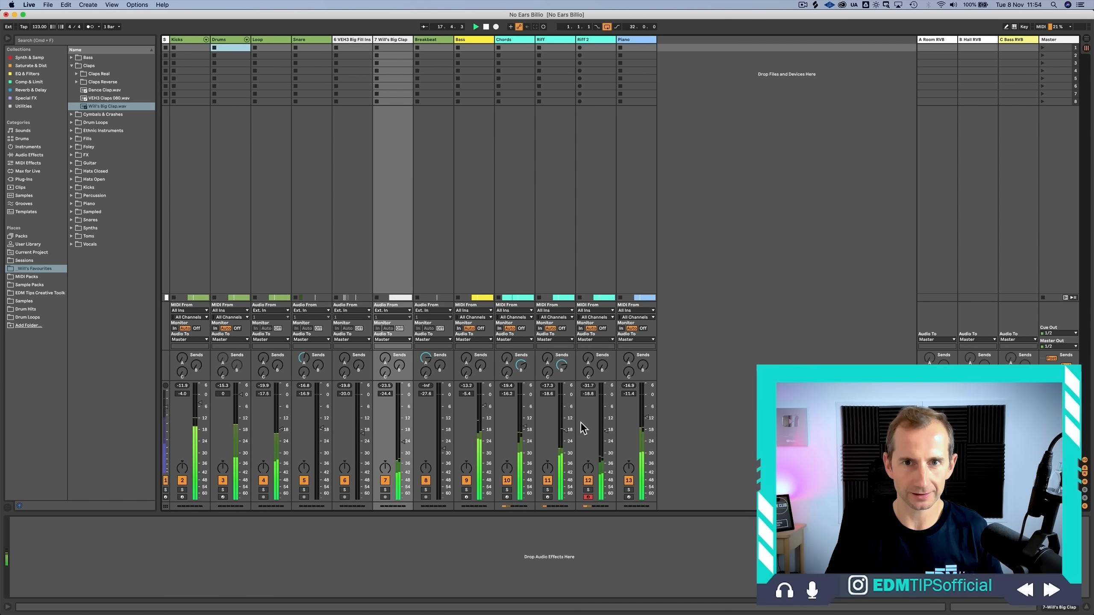
key(space)
key(space)
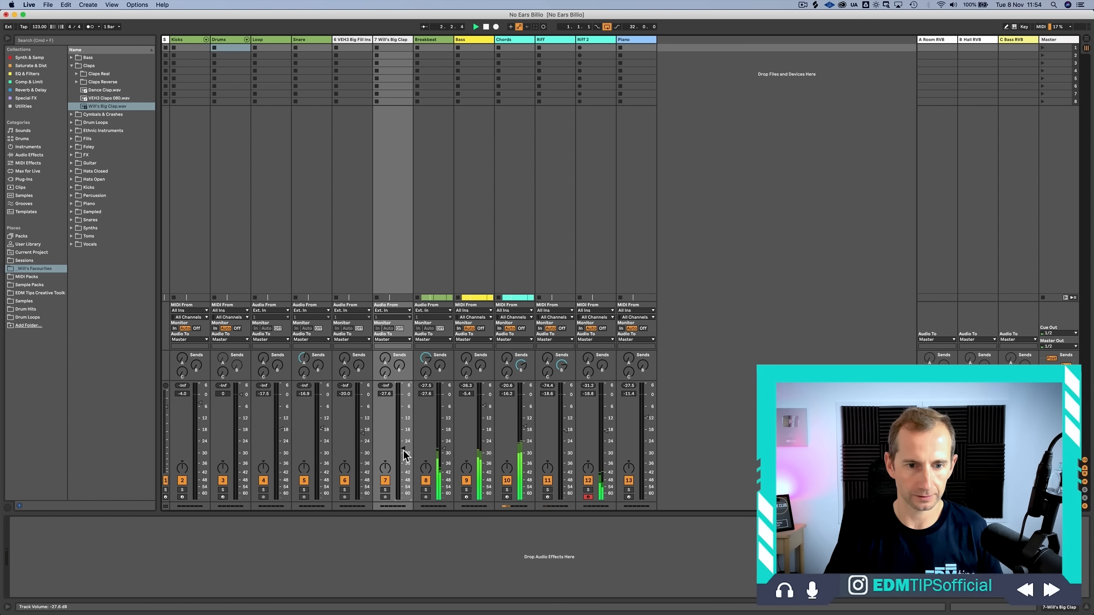
Step: Play the transition from 14.3 while checking the mixer levels, and save the project
key(Tab)
click(441, 197)
key(Tab)
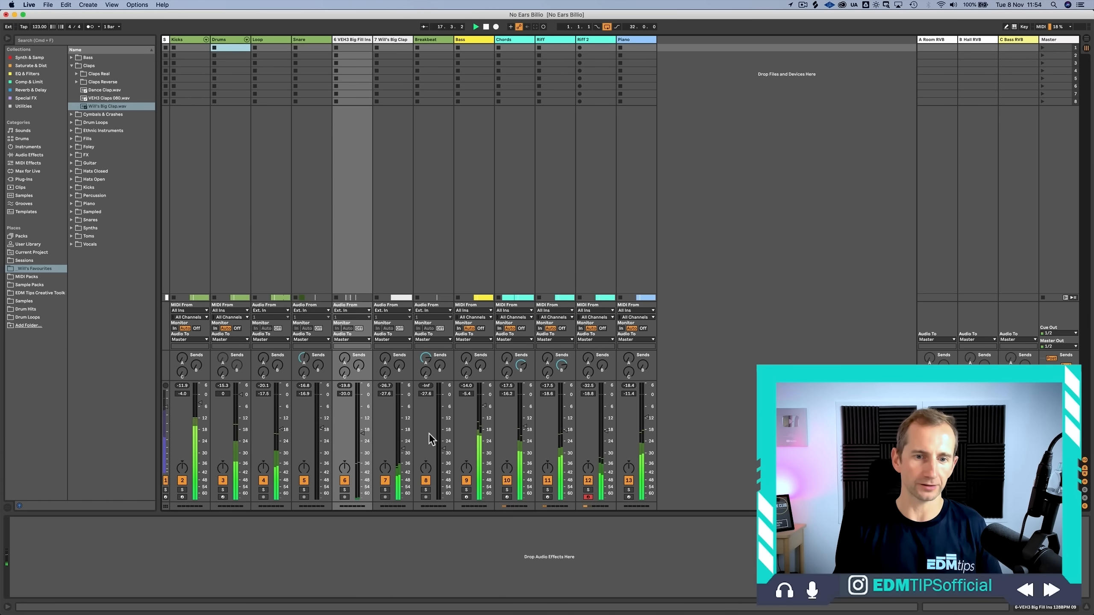
key(Tab)
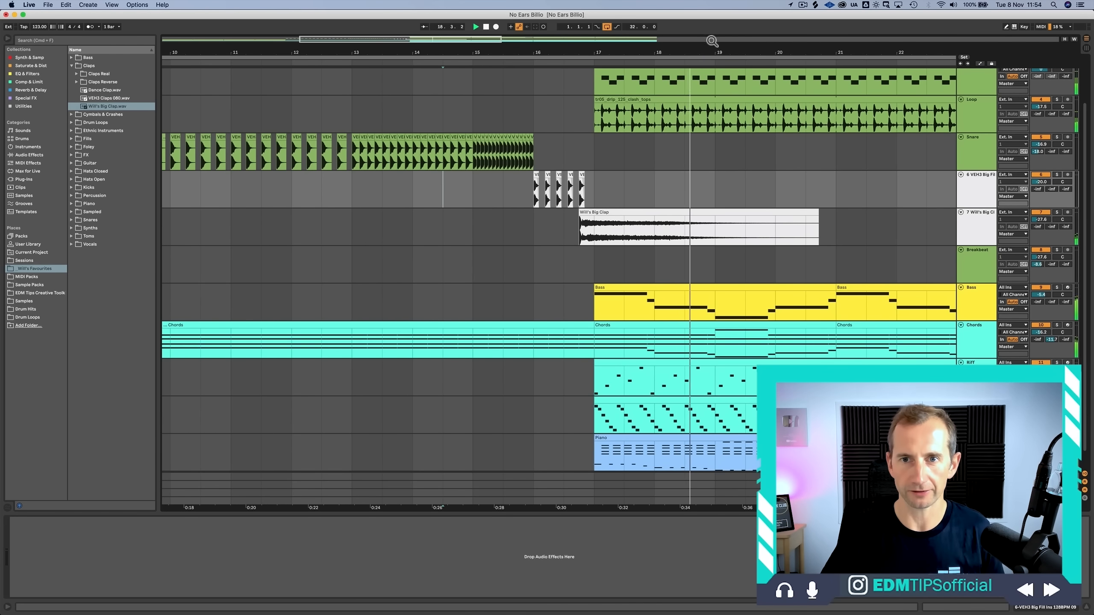
drag(708, 50, 706, 26)
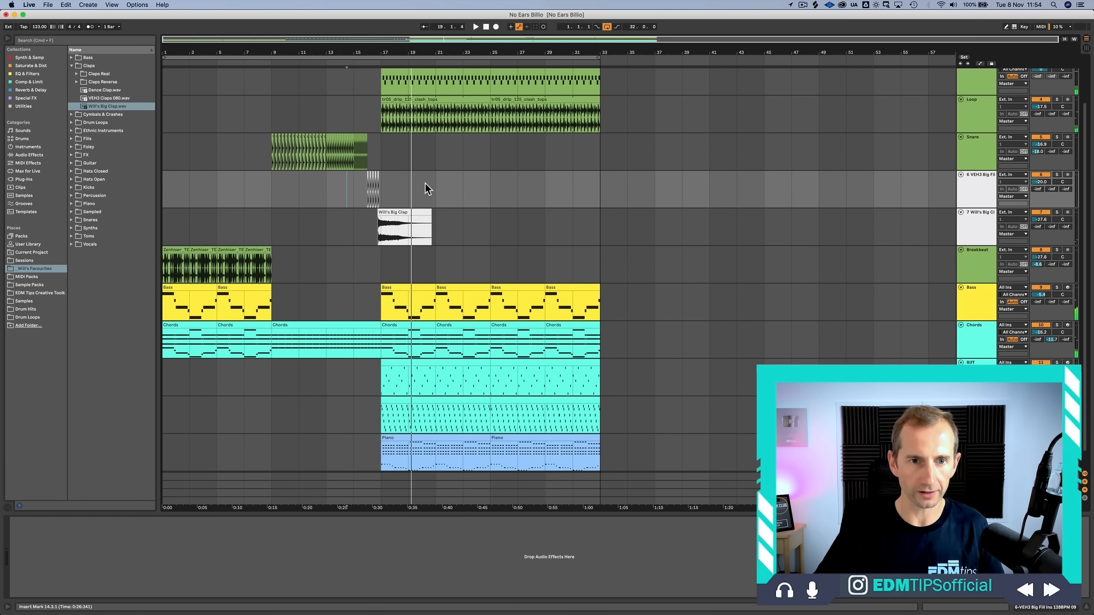
key(super+s)
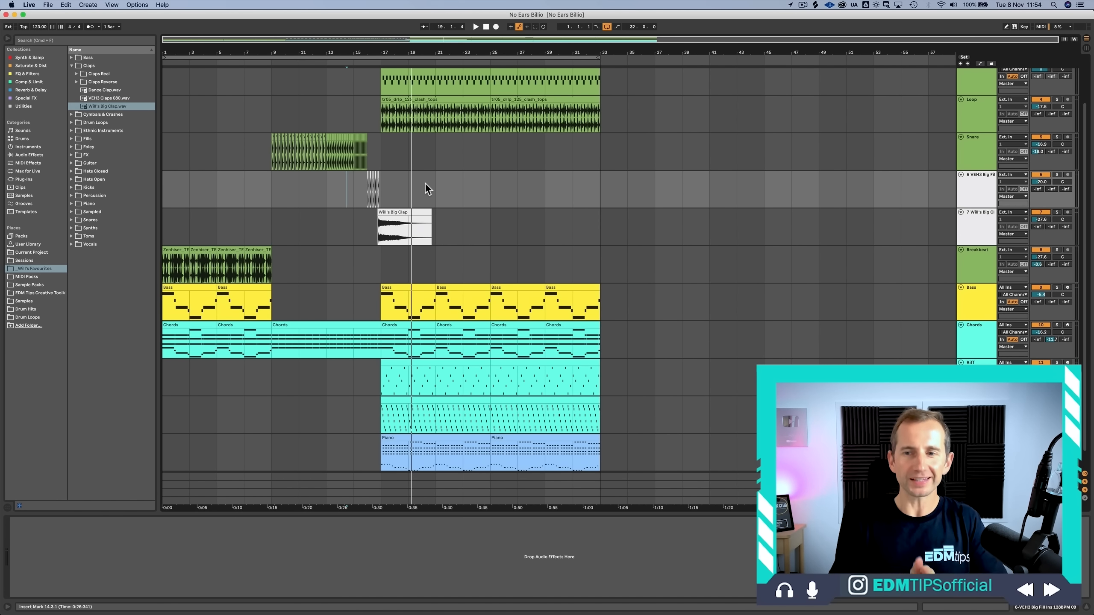
Step: Colour the VEH3 Big Fill and Will's Big Clap tracks the same green as the other drum tracks
click(975, 189)
right_click(971, 219)
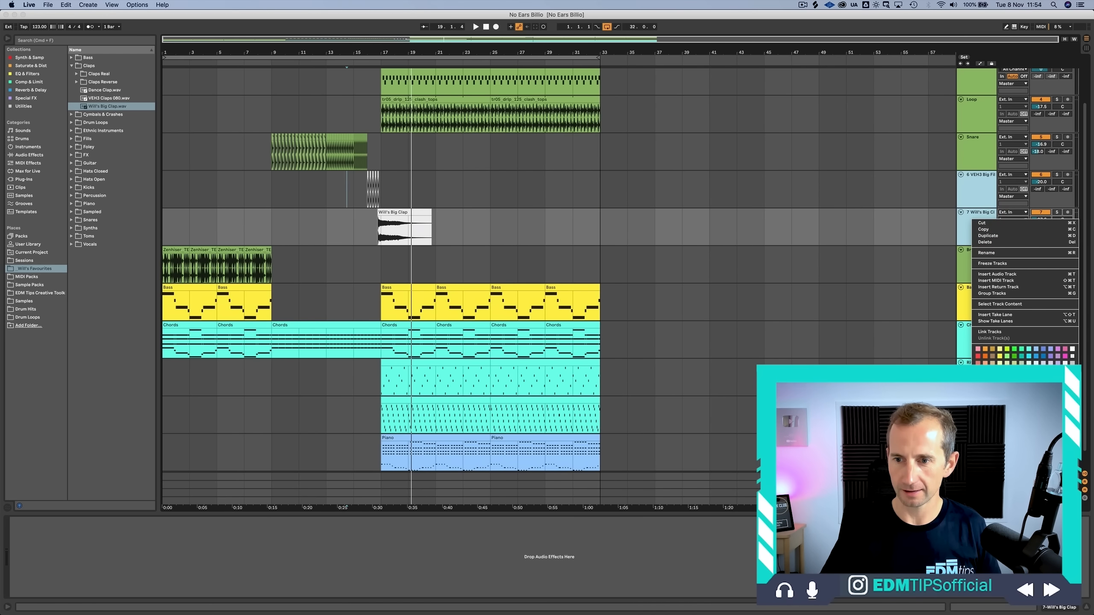
key(Escape)
right_click(975, 193)
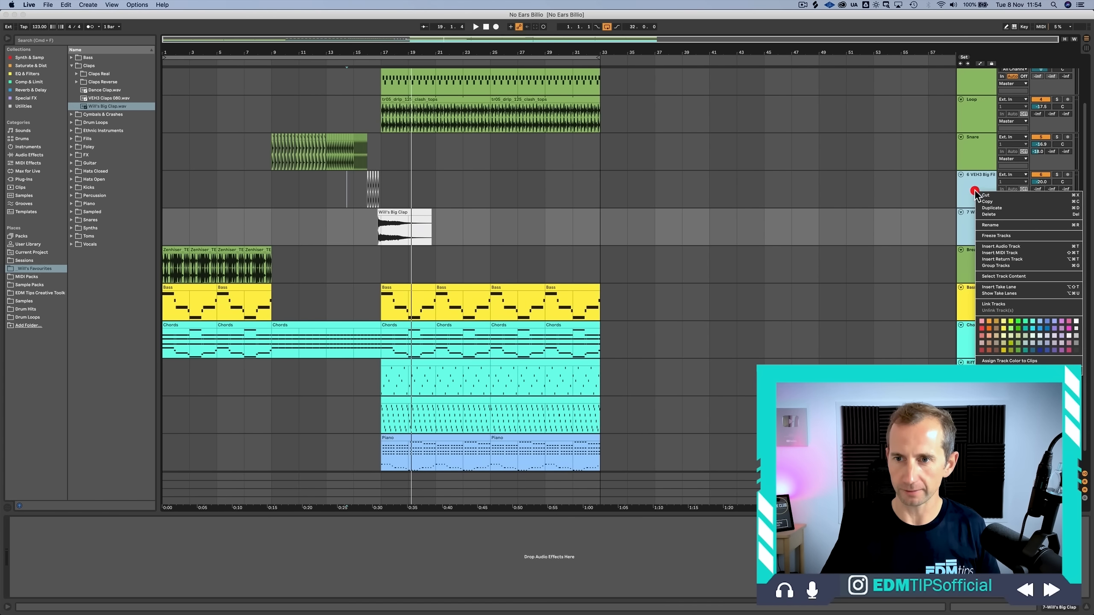
click(1019, 341)
Step: Apply the green track colour to the clips on the fill and clap tracks
click(974, 222)
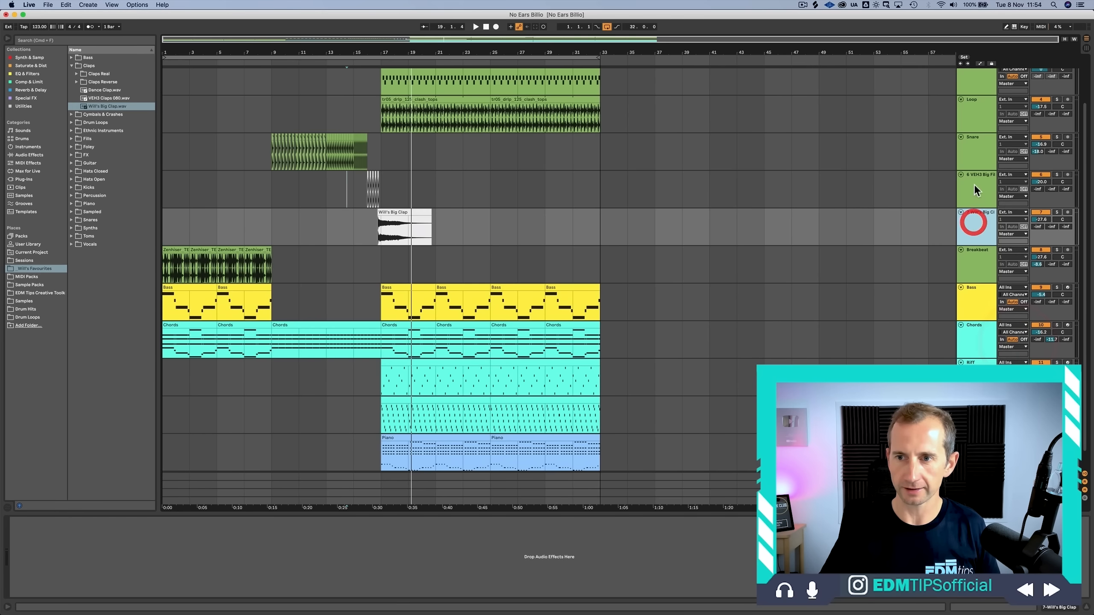
click(975, 186)
right_click(976, 187)
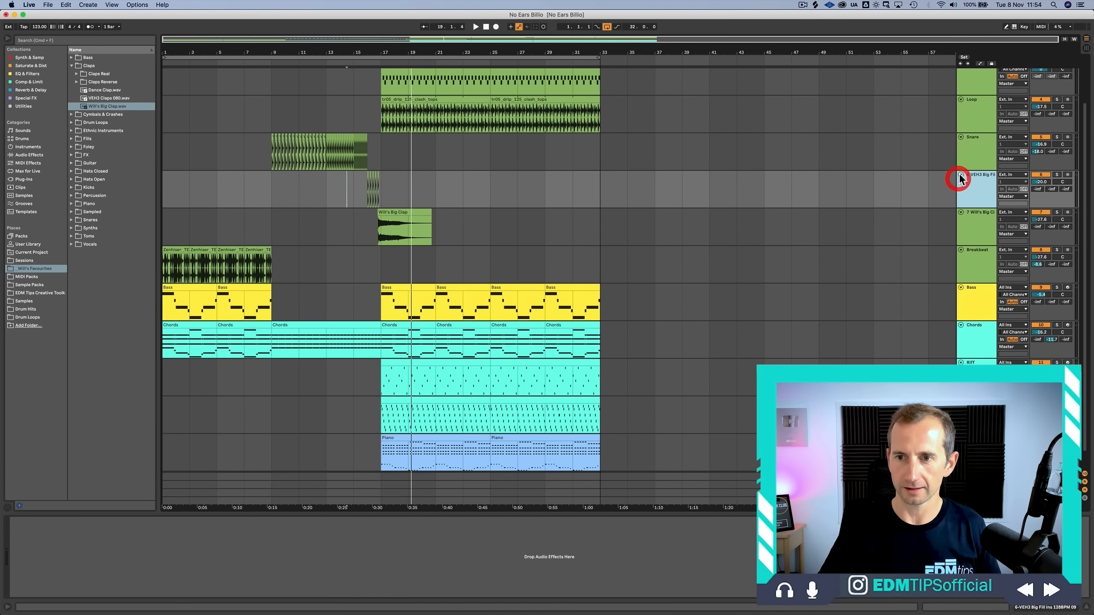
Step: Fold the VEH3 Big Fill and Will's Big Clap tracks to their minimum height
click(960, 177)
click(962, 184)
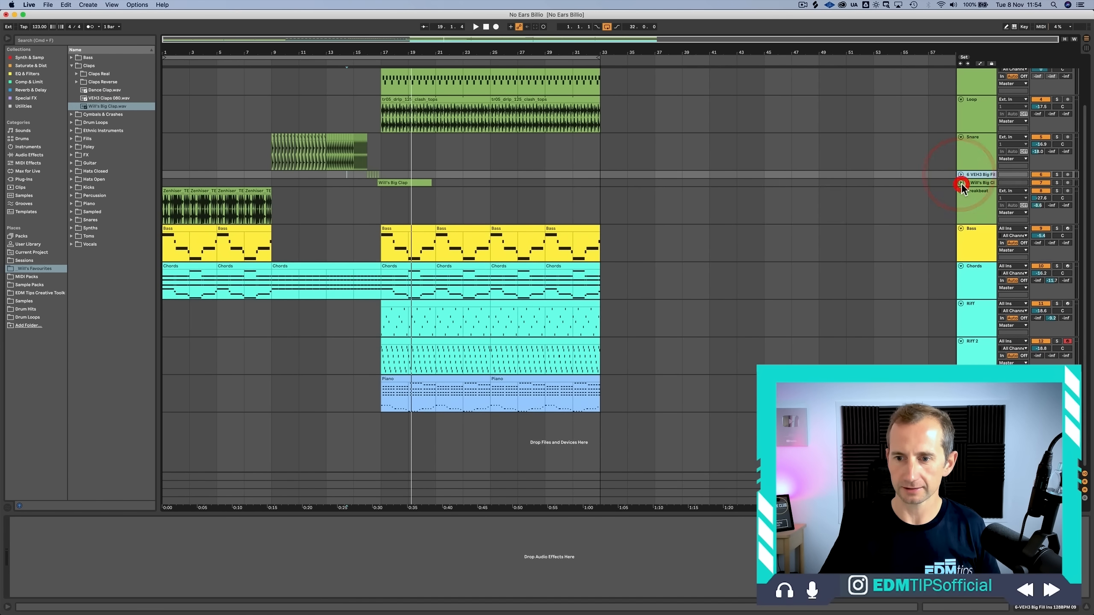
Step: Insert a new audio track below the Piano track and name it Vocals
click(973, 392)
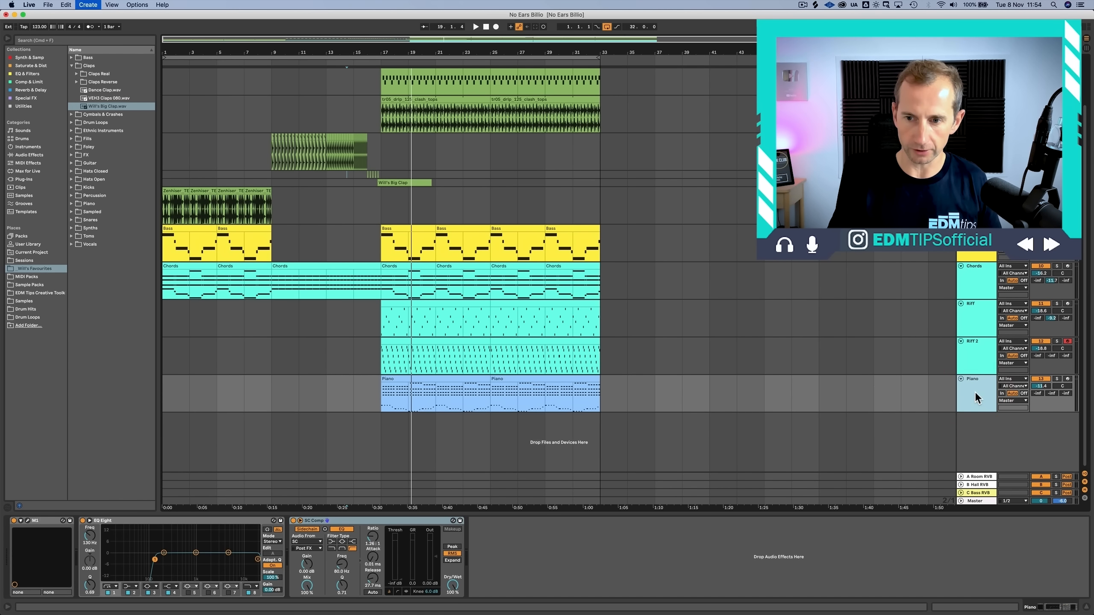
key(super+t)
key(super+r)
text(Vo)
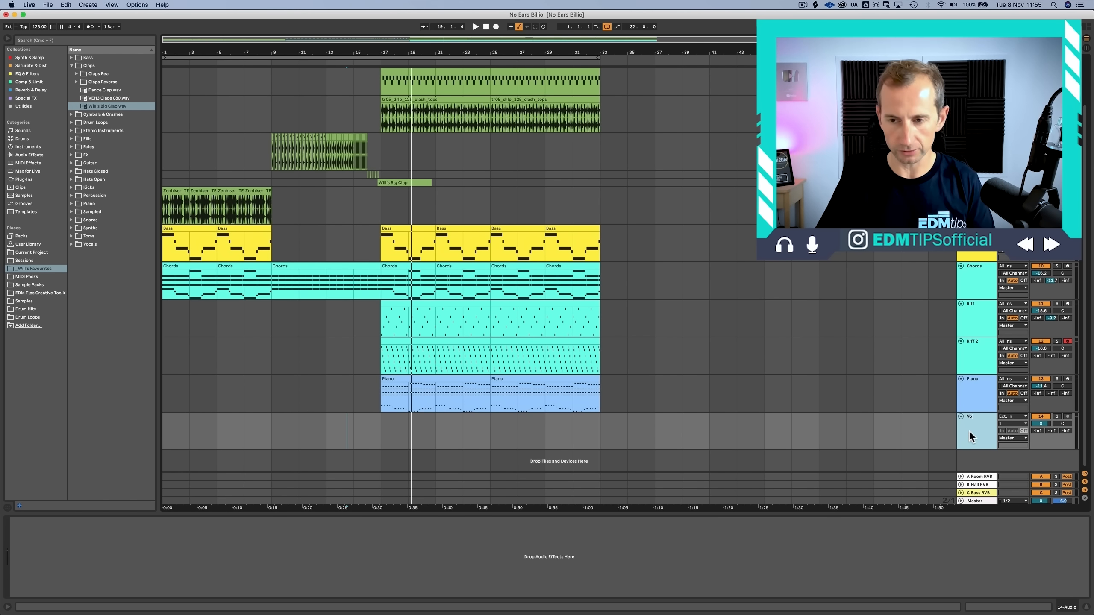
text(cals)
key(Return)
Step: Colour the Vocals track purple
right_click(969, 430)
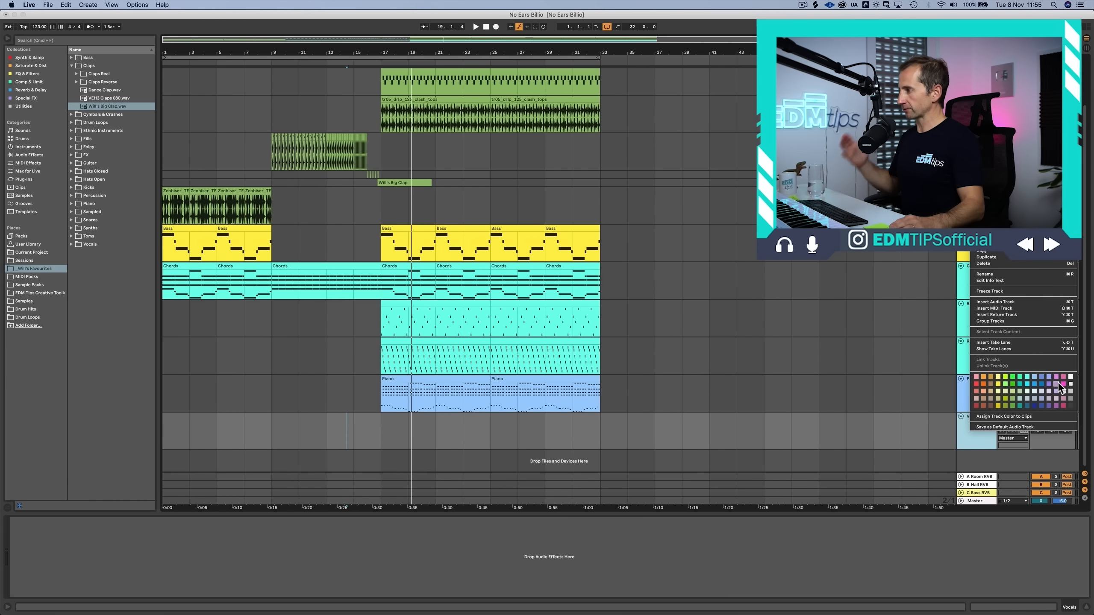
click(1060, 386)
click(988, 427)
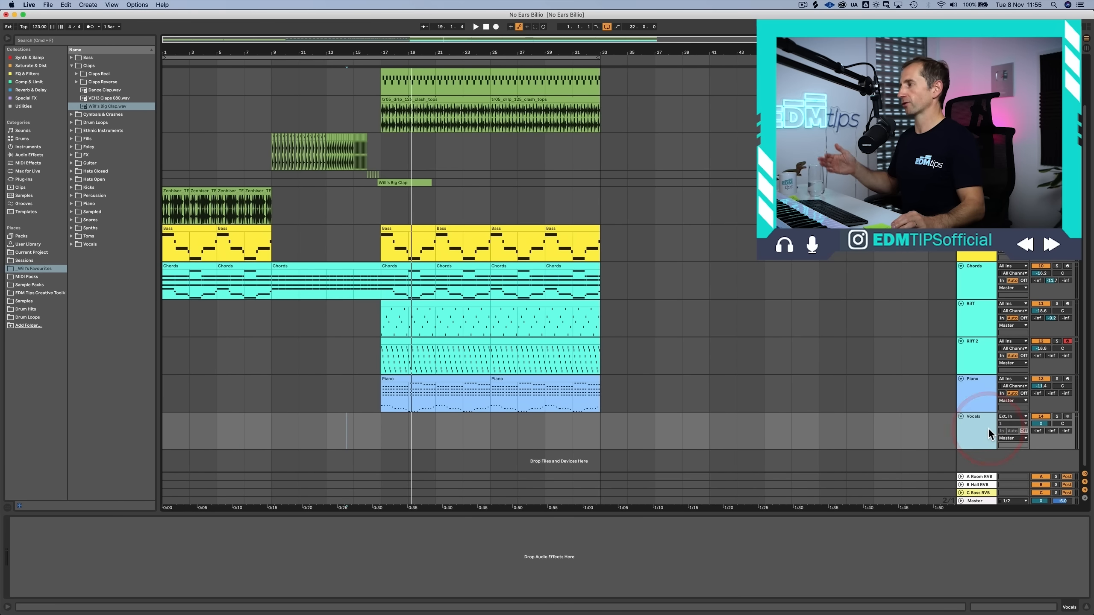
Step: Switch to Splice and browse its instrument samples for female vocals
key(alt+space)
text(spl)
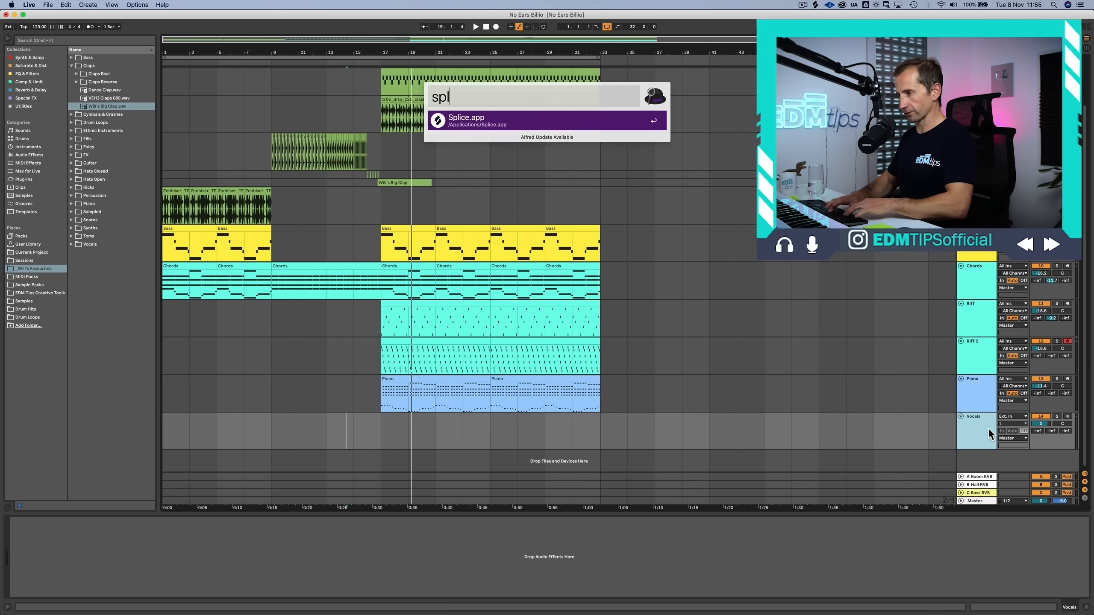
text(ice)
key(Return)
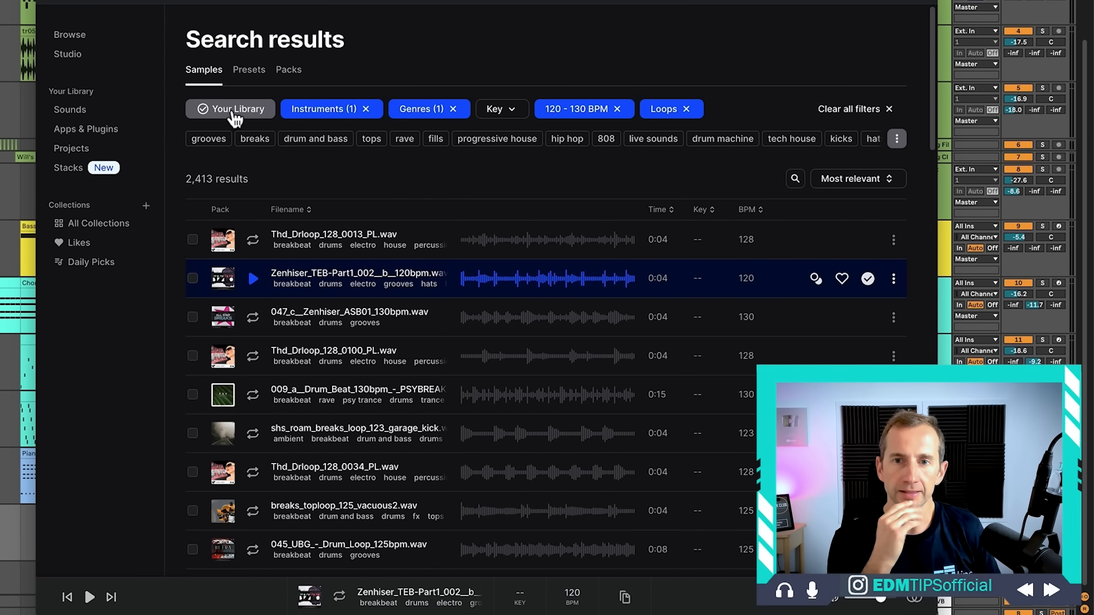
click(233, 112)
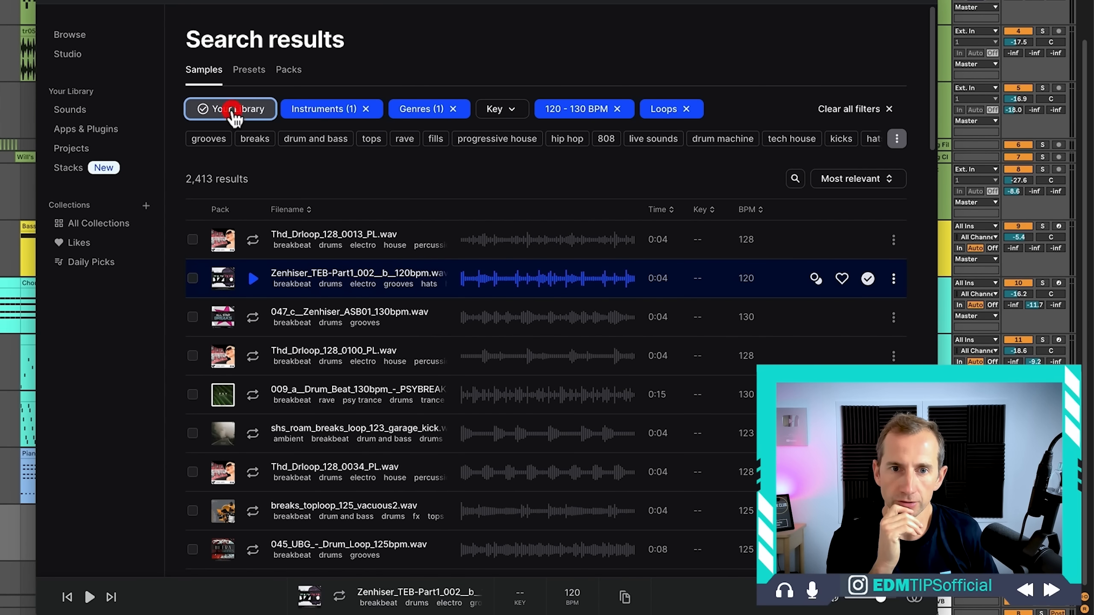
click(86, 36)
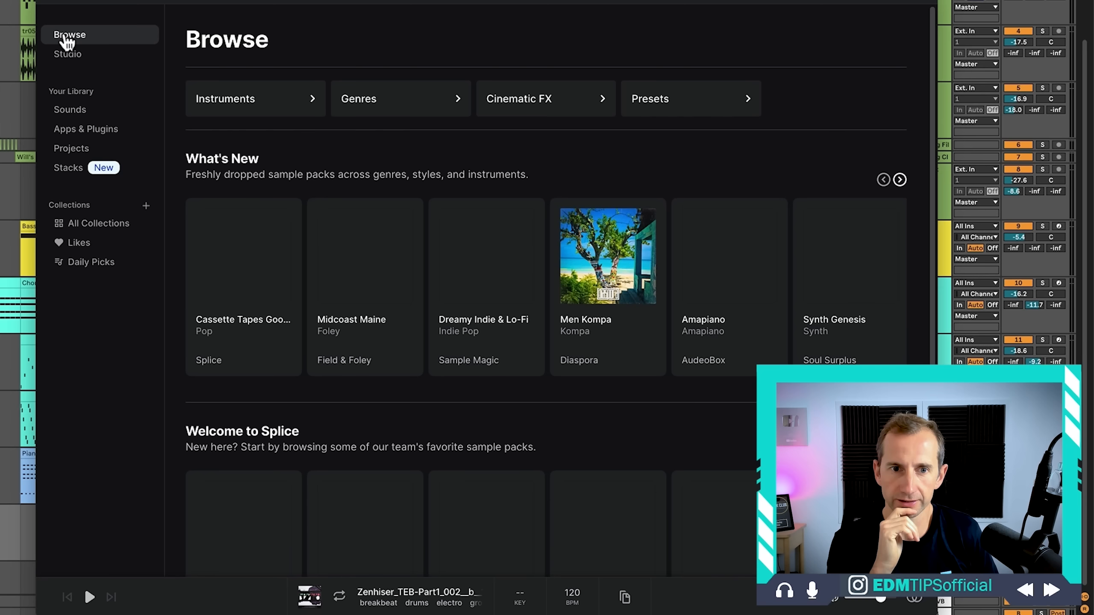
click(235, 100)
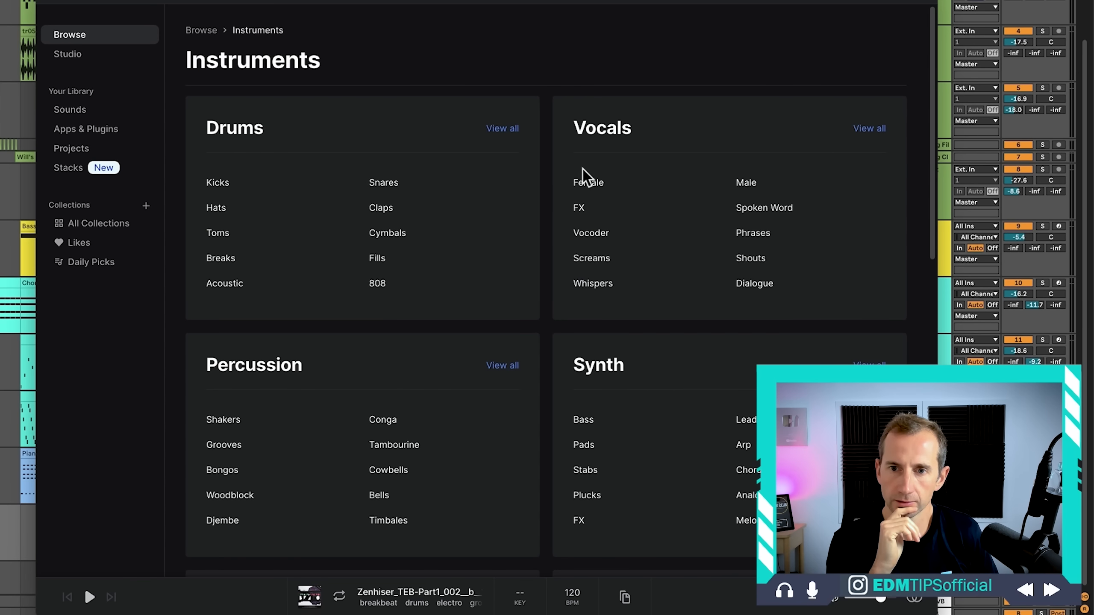
click(590, 190)
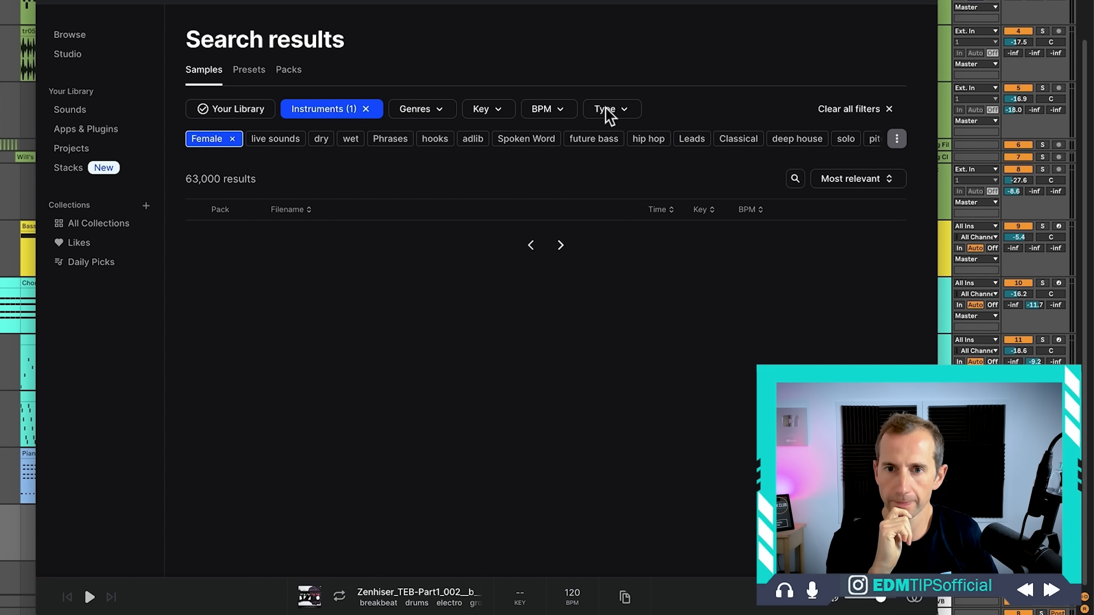
Step: Filter the female vocal samples to the key of A minor
click(495, 109)
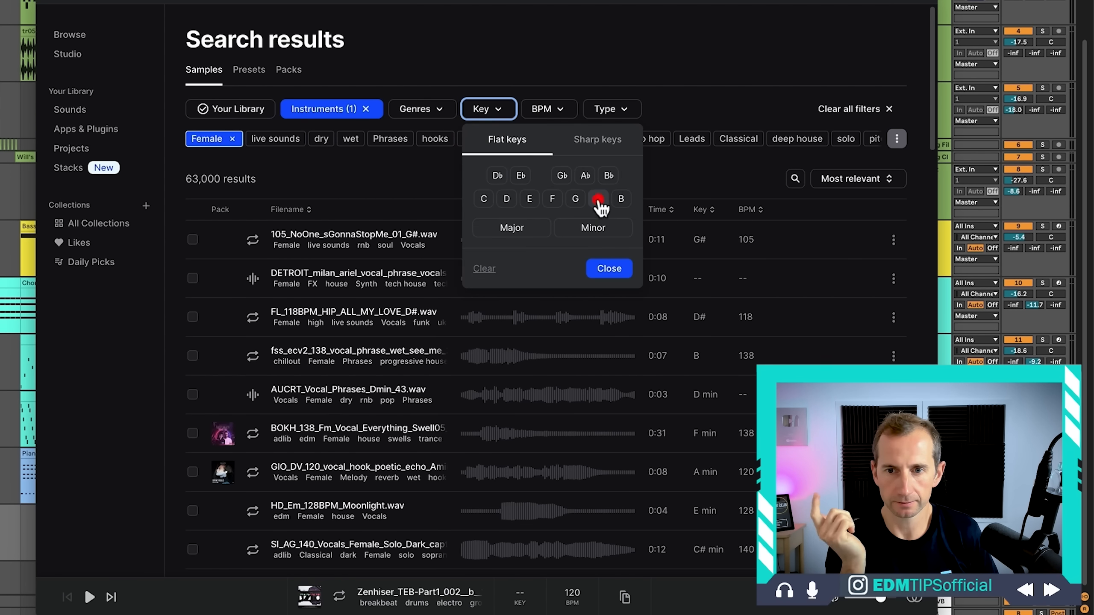
click(599, 200)
click(598, 227)
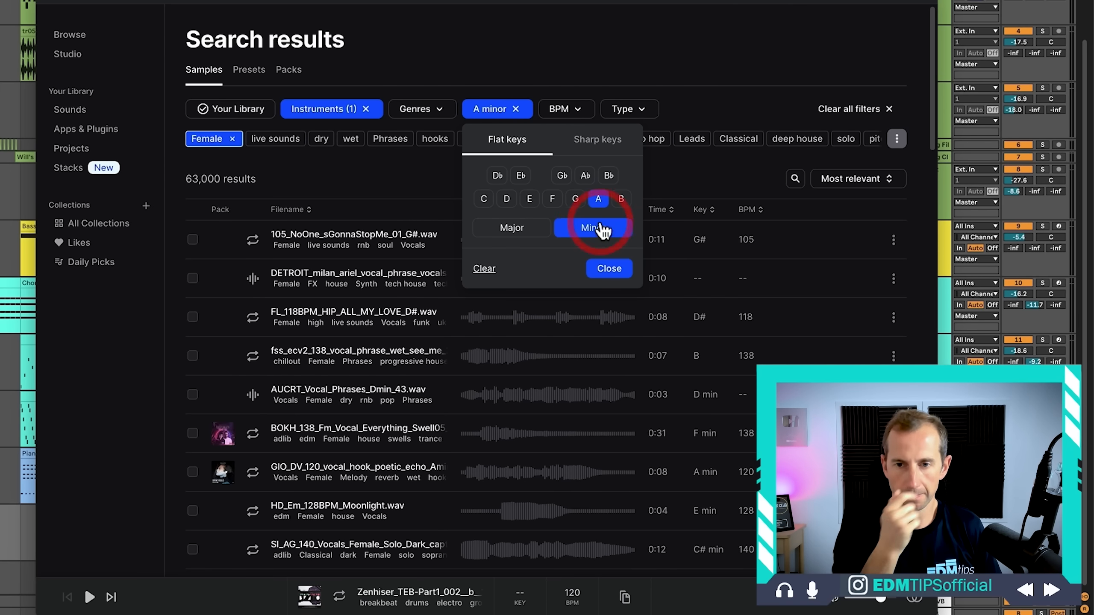
click(609, 269)
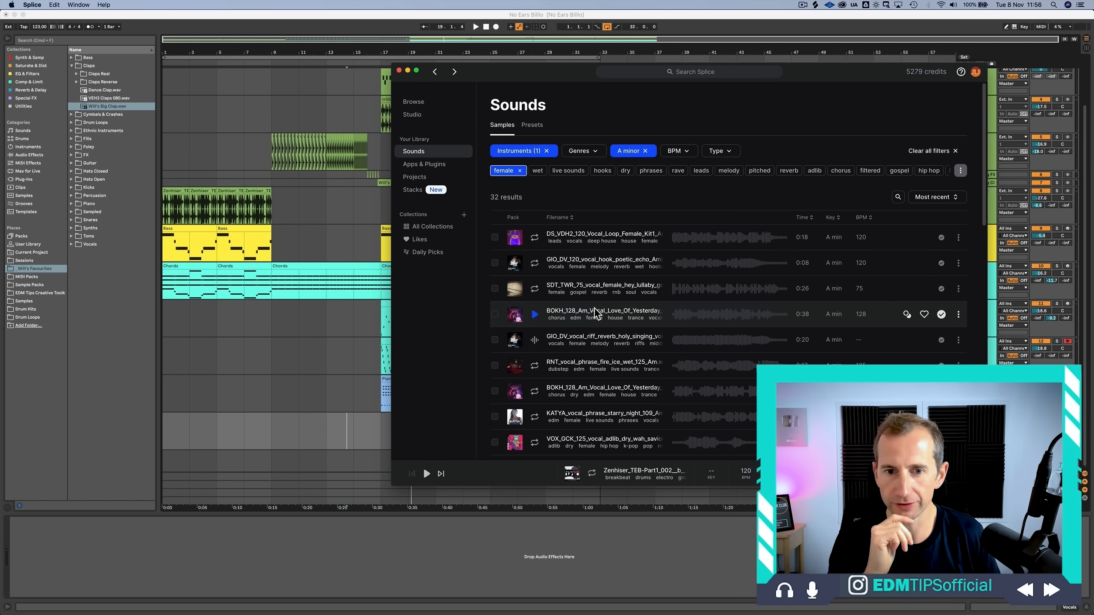
Step: Bring the BOKH_128_Am_Vocal_Love_Of_Yesterday chorus sample from Splice onto Live's Vocals track, close Splice, and start the clip at bar 17
drag(593, 306, 257, 432)
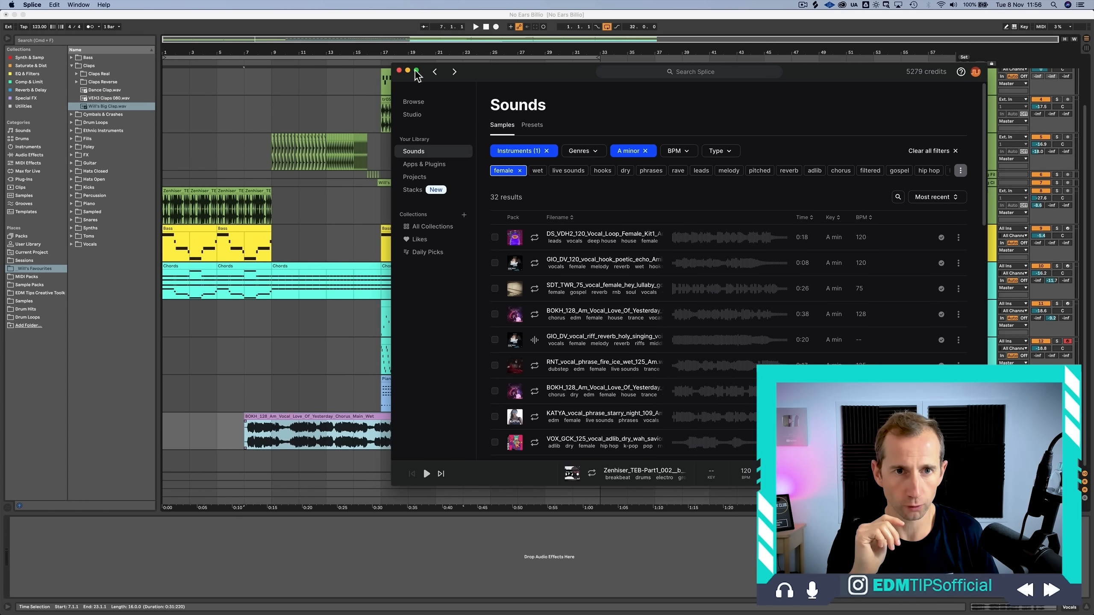
click(399, 70)
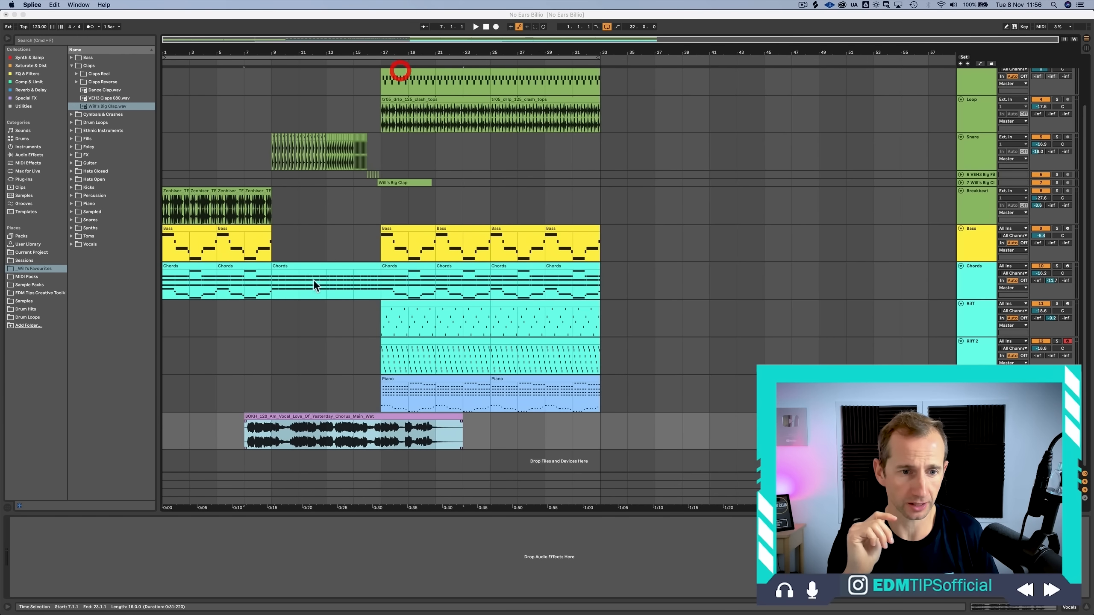
click(302, 414)
drag(306, 424, 434, 422)
Step: Set the vocal clip to 128 BPM with Complex Pro warping and looping off
double_click(433, 422)
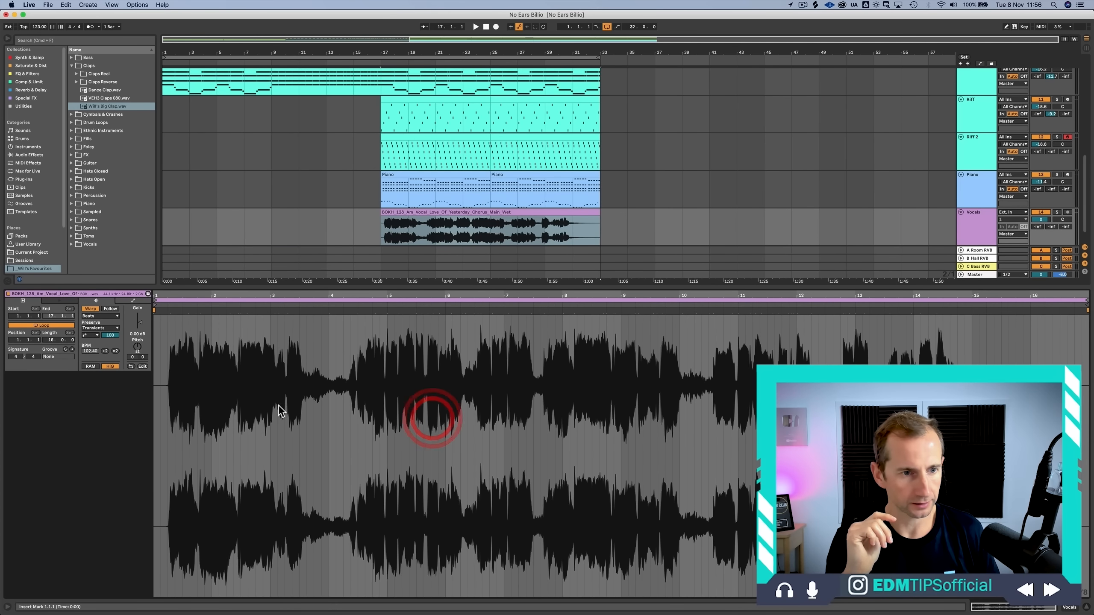
click(89, 310)
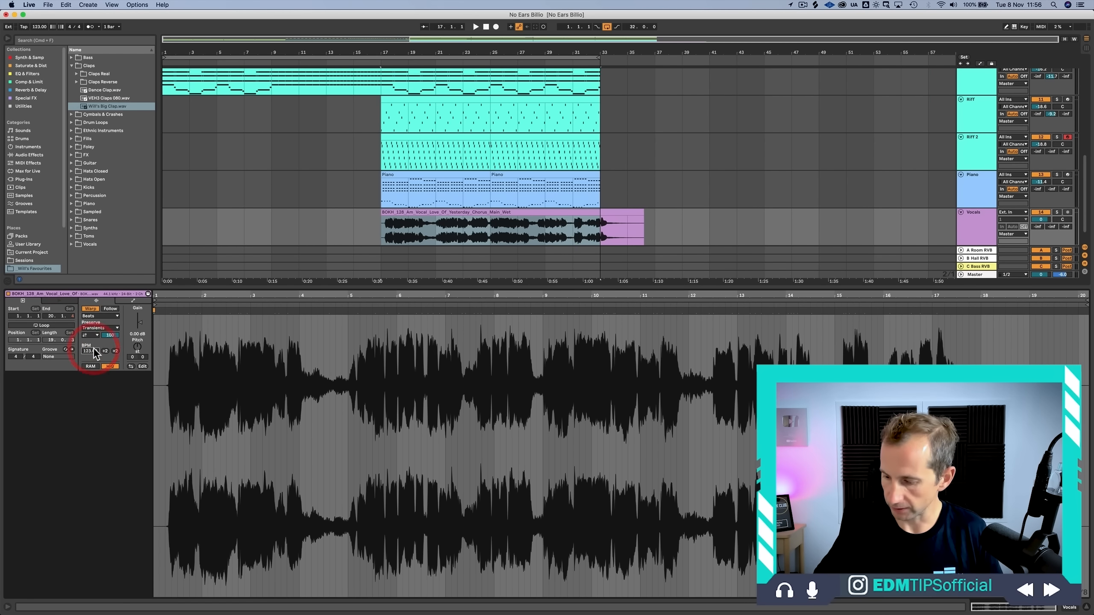
click(100, 316)
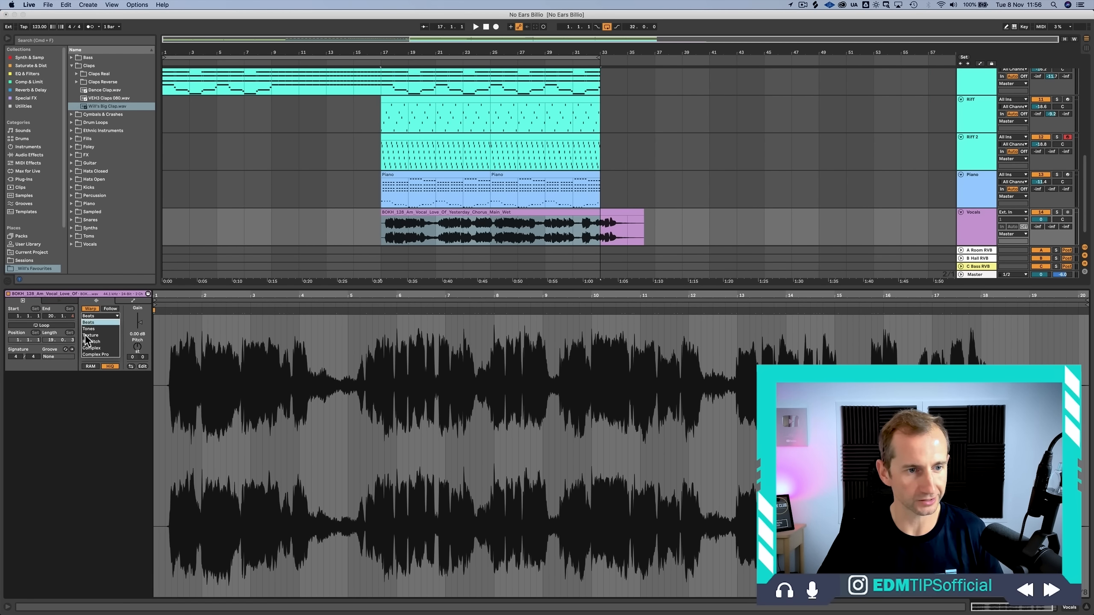
click(92, 354)
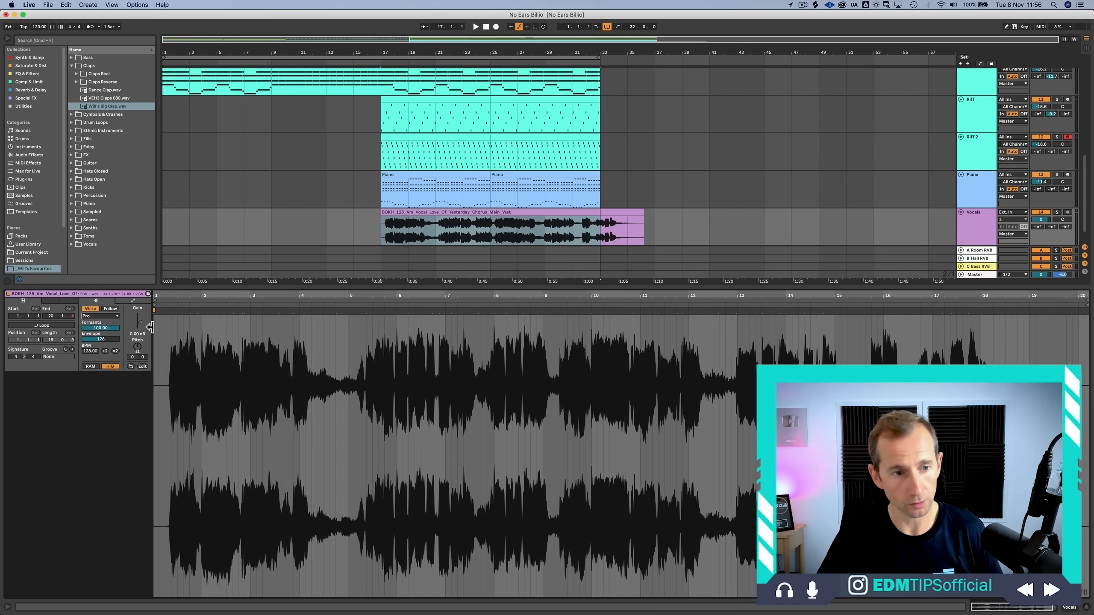
Step: Set the Vocals track's volume to -13.0 dB in the mixer while playing the drop from bar 17
click(403, 218)
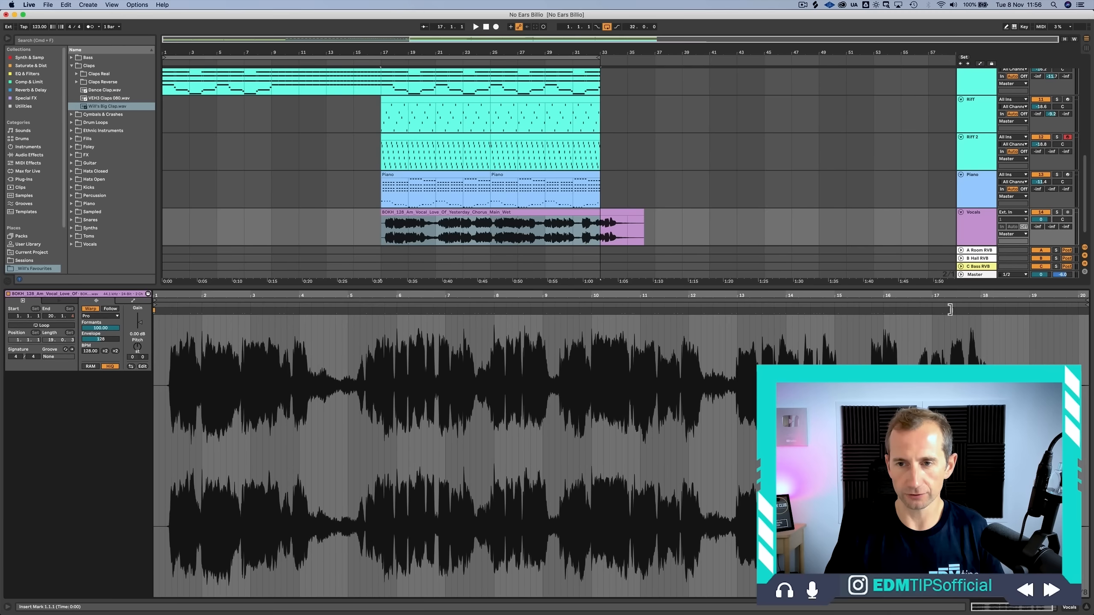
key(Tab)
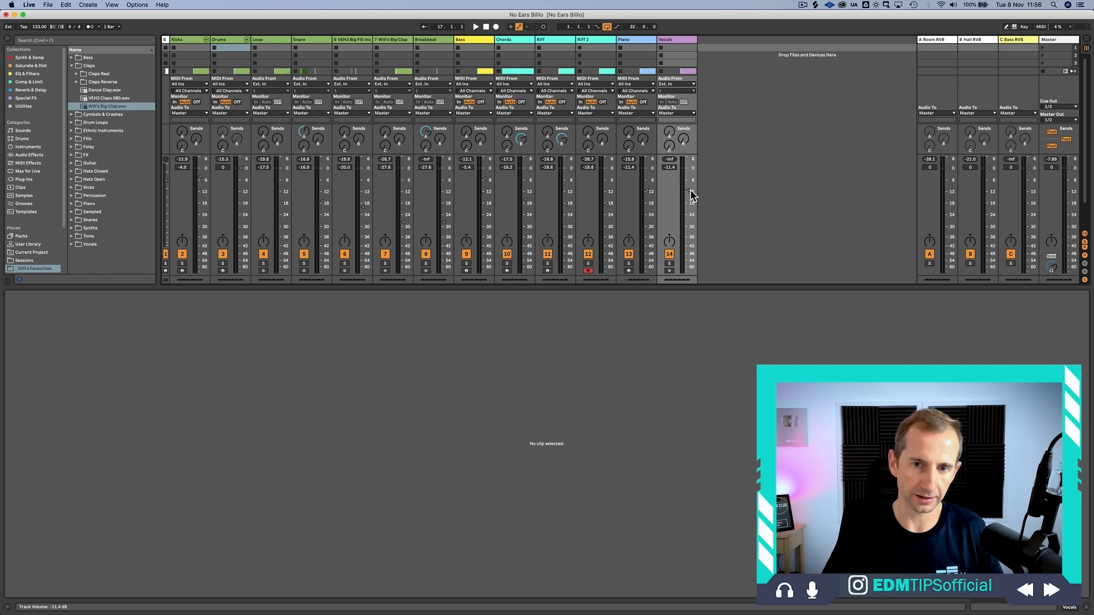
key(space)
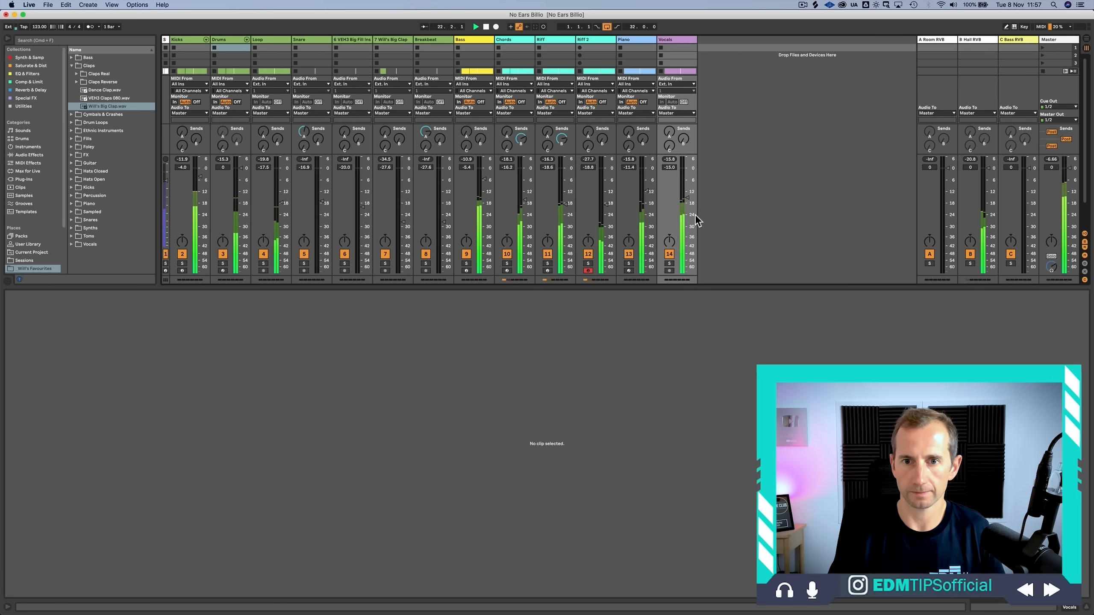
key(Tab)
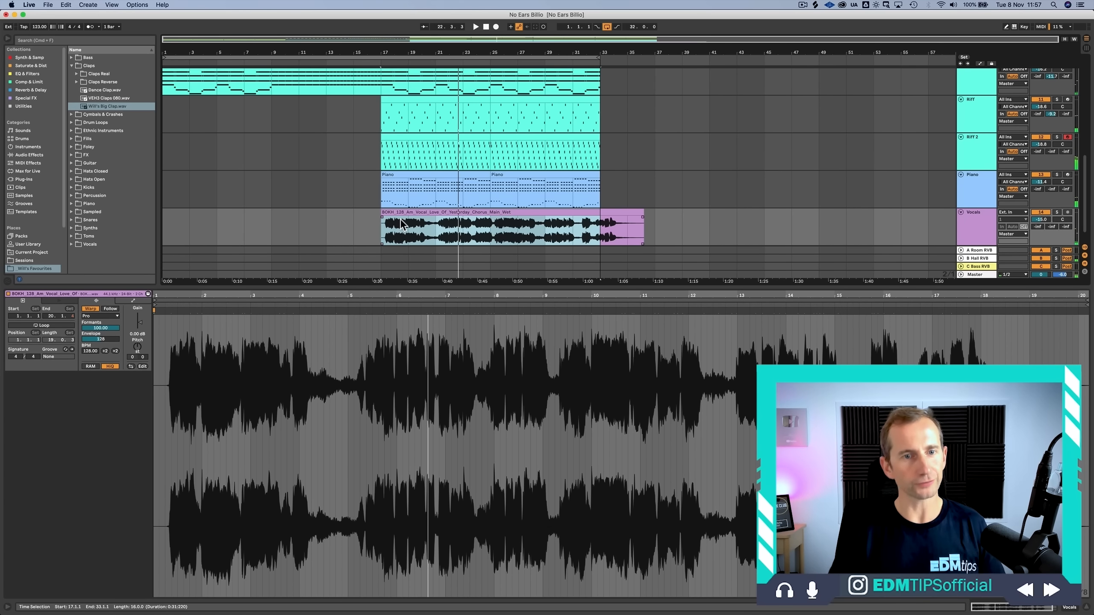
Step: Try the vocal clip two bars earlier, starting at bar 15
click(368, 220)
click(387, 229)
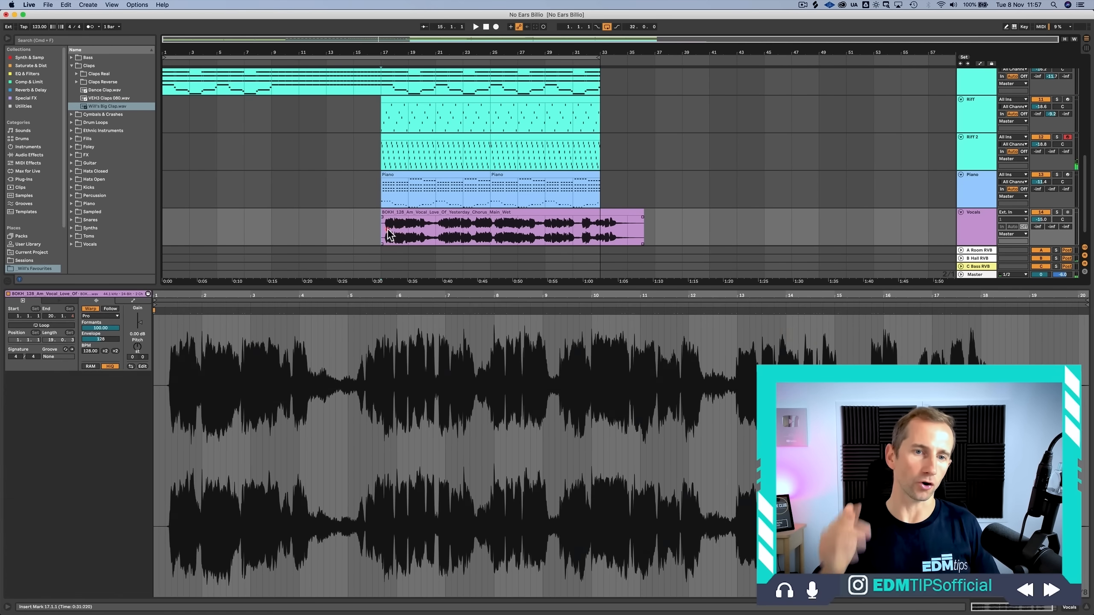
scroll(409, 216, up, 3)
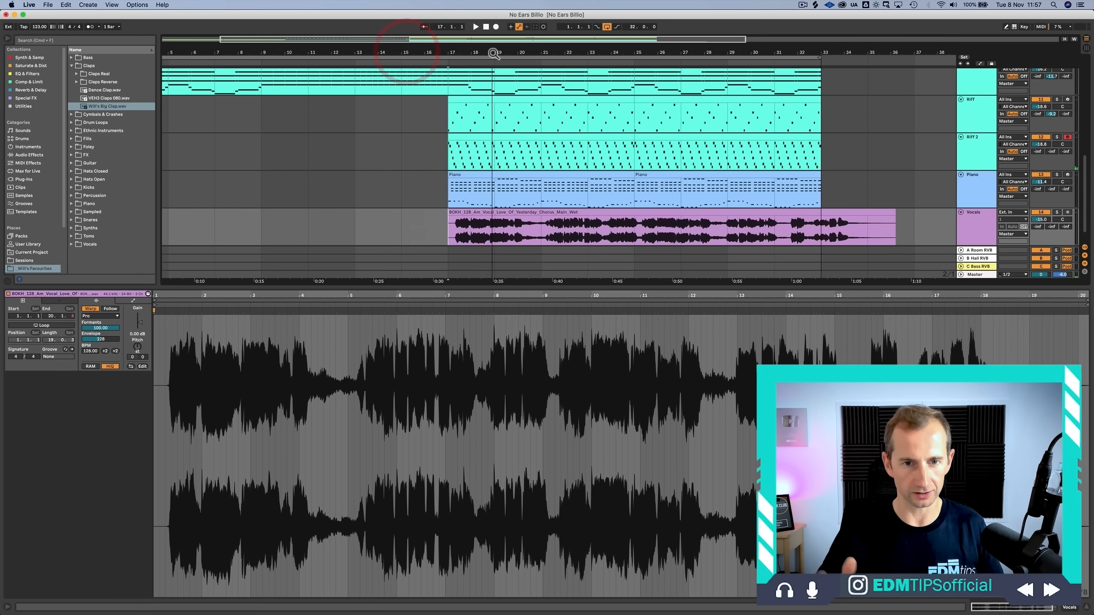
click(477, 211)
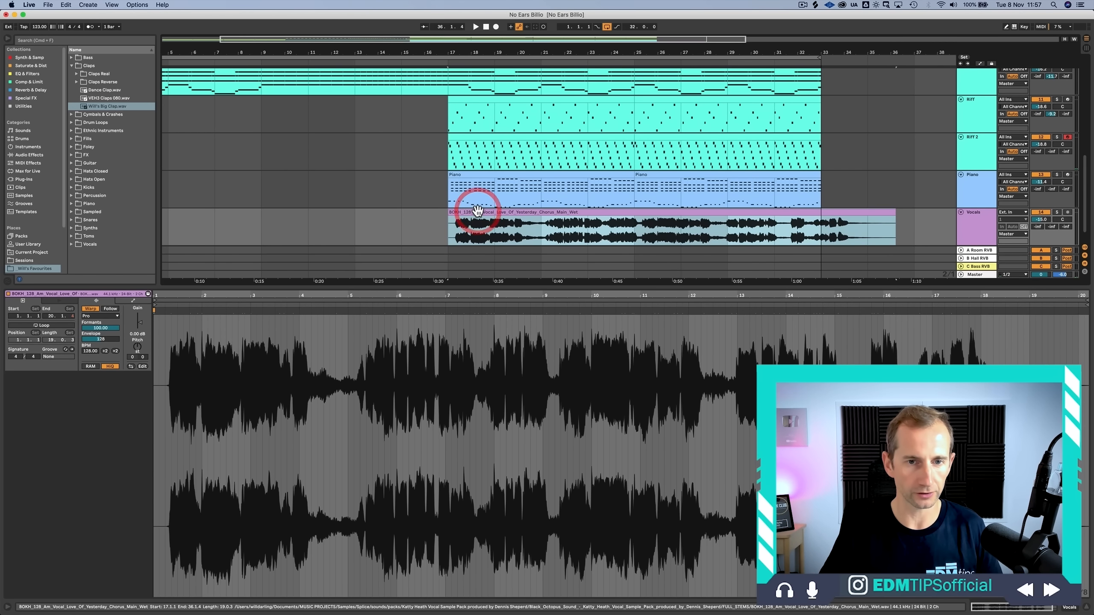
drag(477, 211, 427, 216)
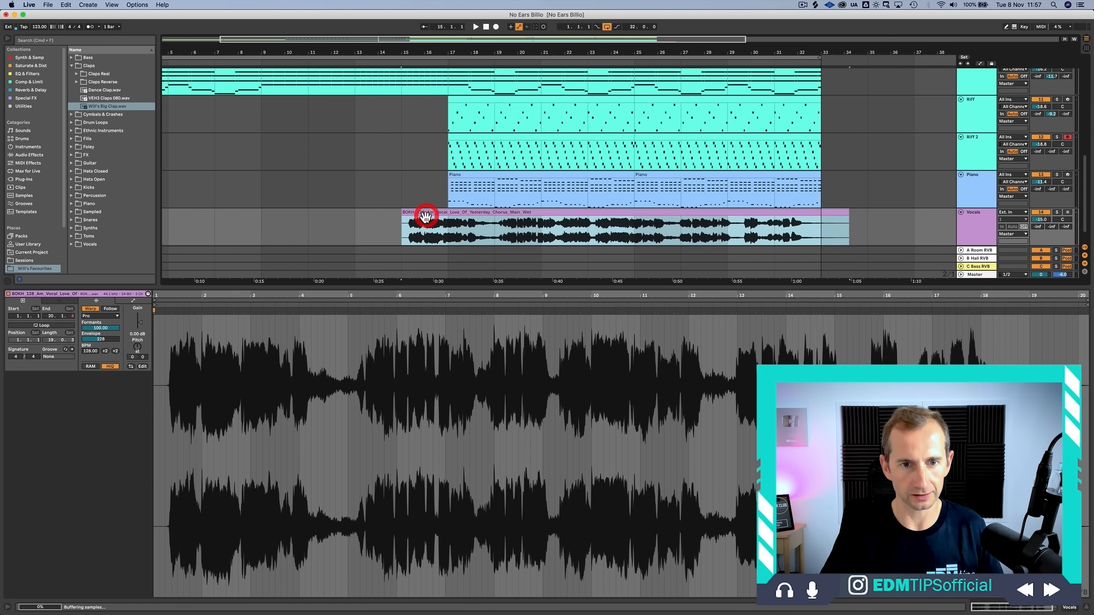
click(406, 234)
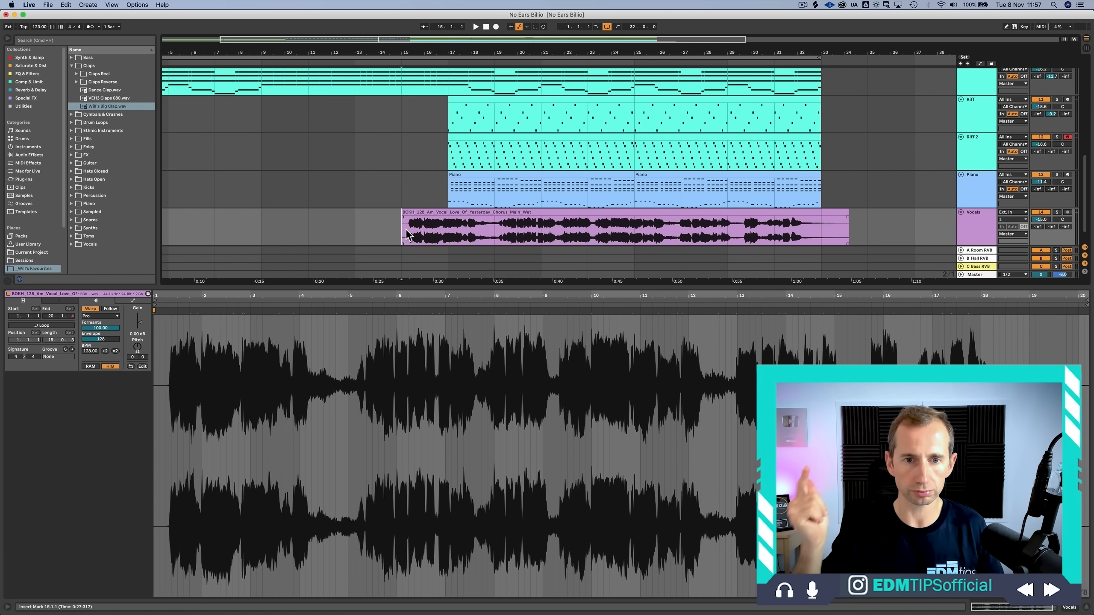
drag(420, 44, 420, 12)
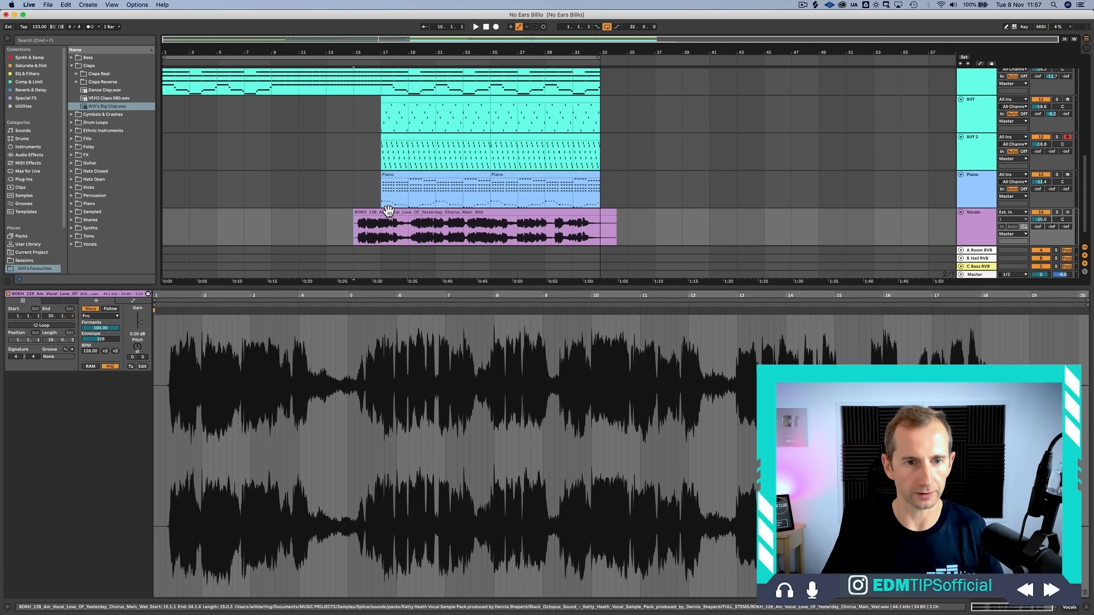
Step: Move the vocal clip so that it starts at bar 16
click(388, 210)
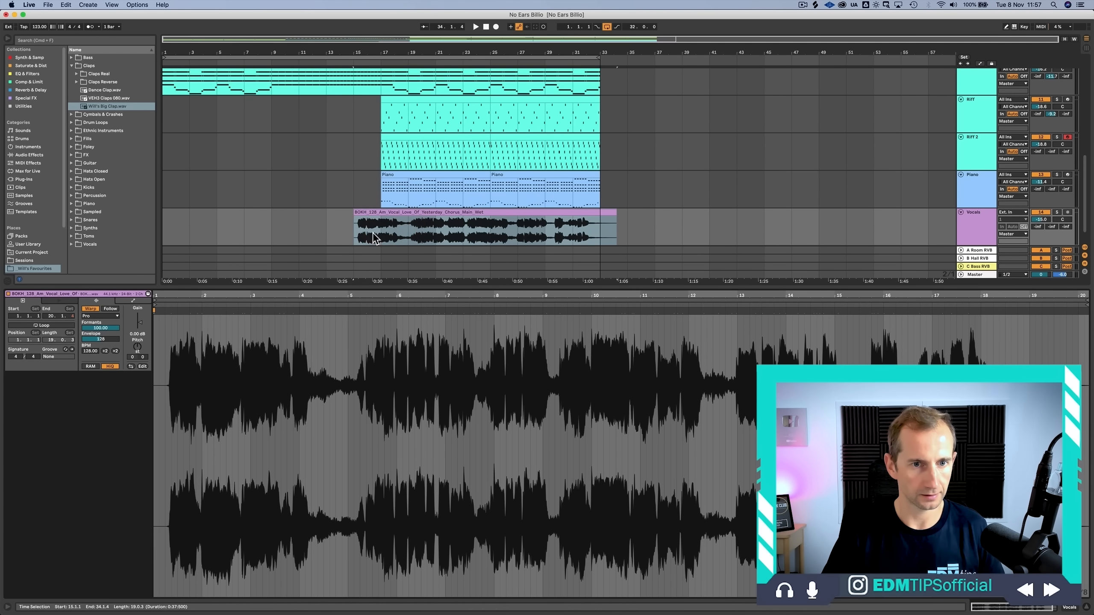
click(356, 235)
drag(359, 49, 406, 211)
click(385, 229)
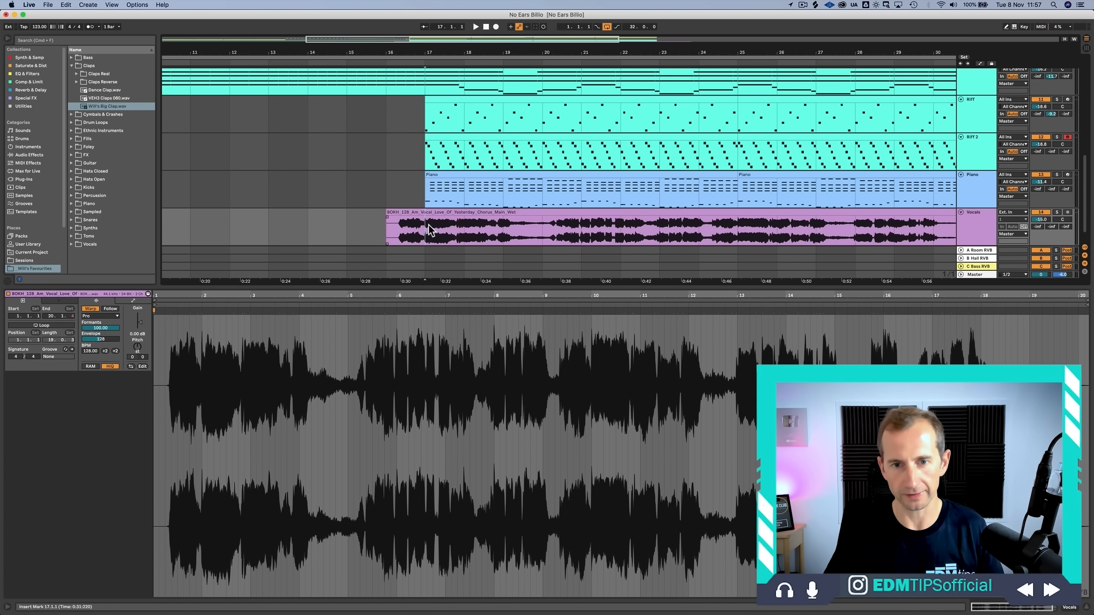
Step: Play the arrangement from bar 13 to check how the vocal enters before the drop
click(351, 233)
drag(379, 48, 378, 19)
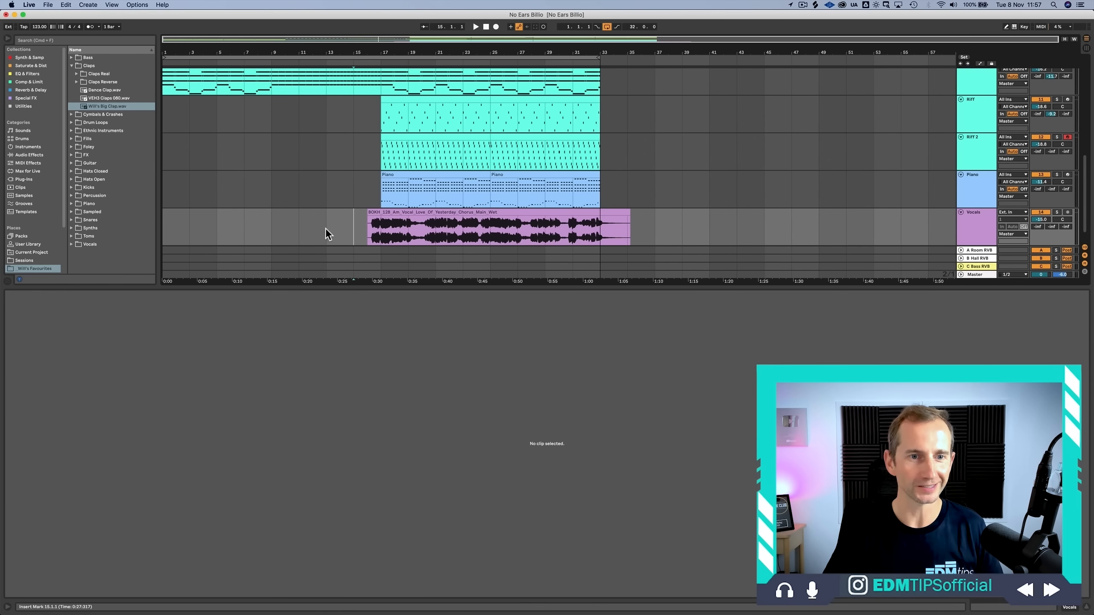
key(space)
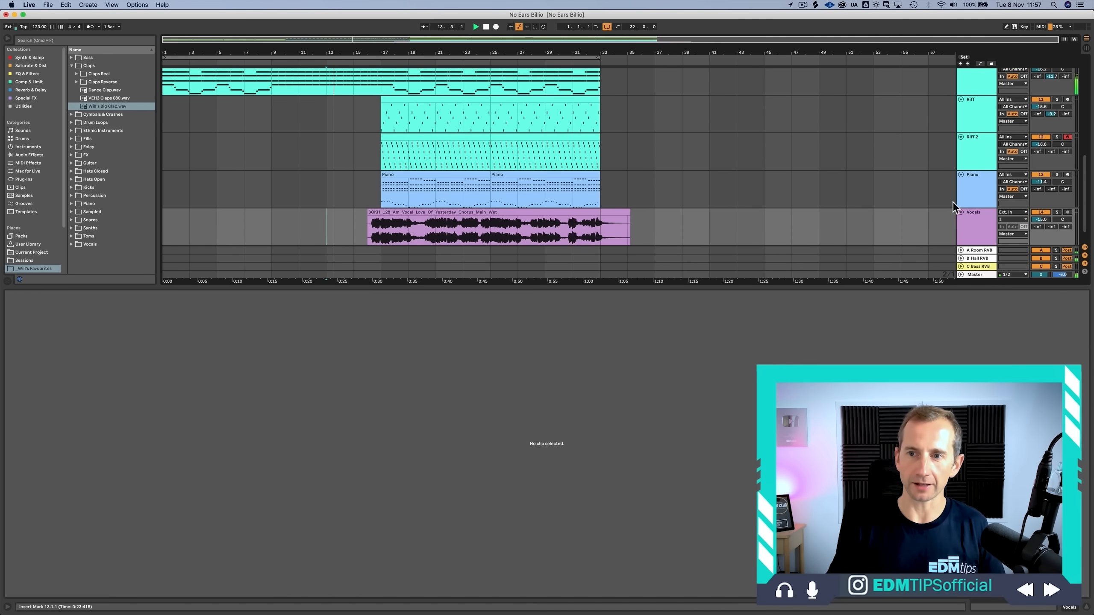
Step: Copy the SC Comp sidechain compressor from the Piano track to the Vocals track and set its ratio to 1.12:1
click(973, 184)
double_click(977, 185)
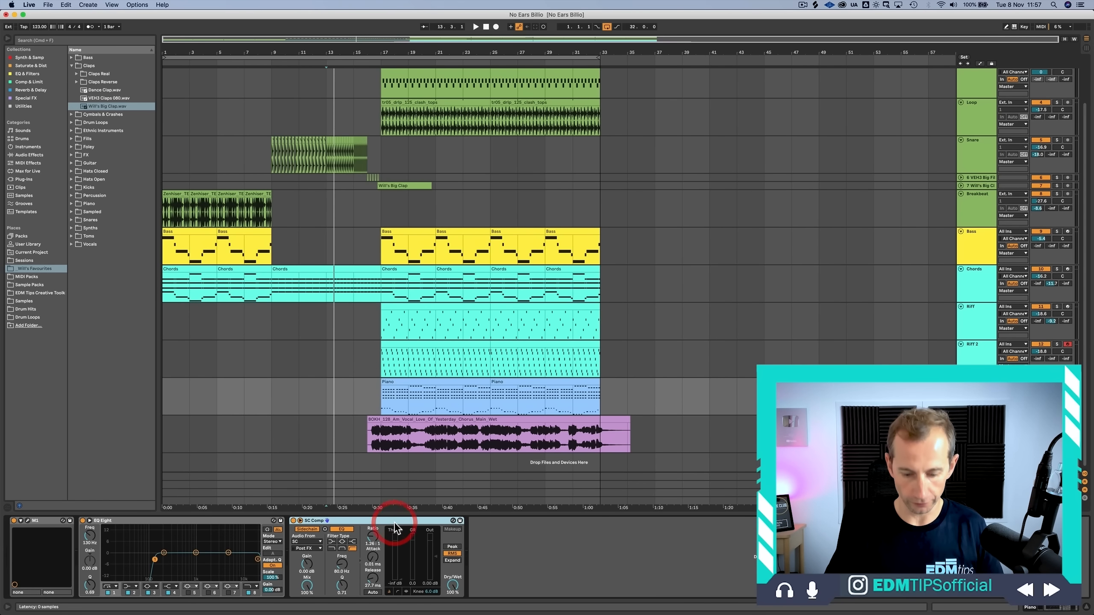
click(326, 435)
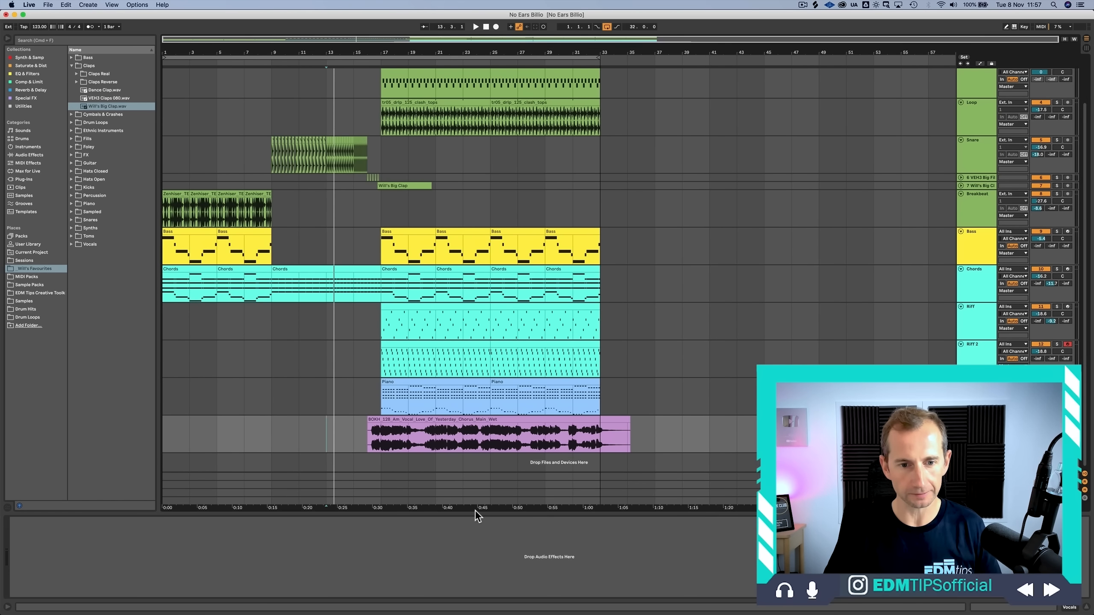
click(455, 529)
key(super+v)
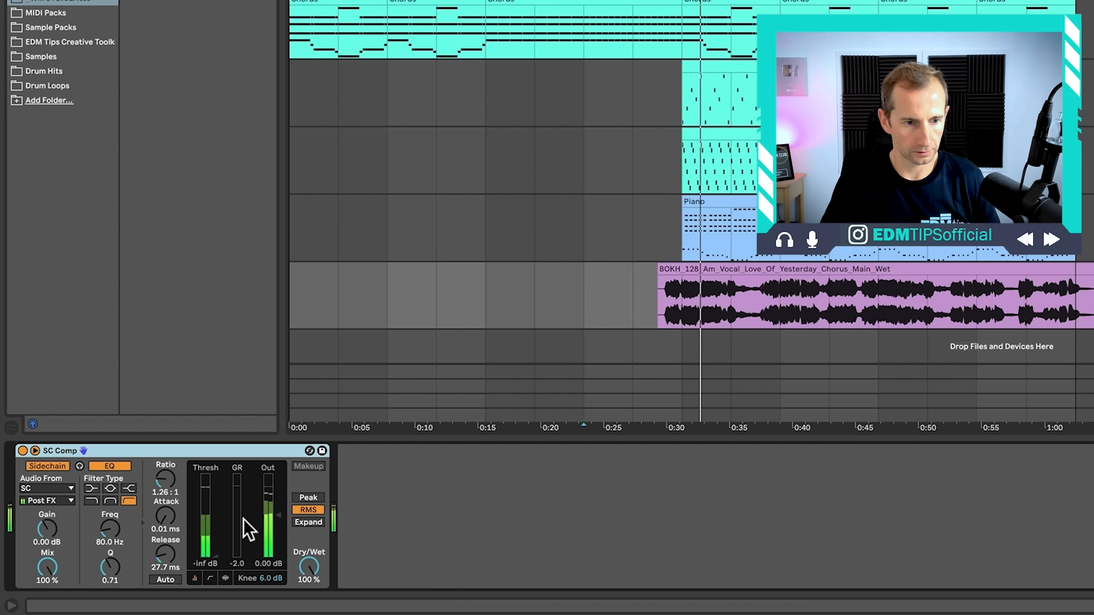
drag(175, 486, 176, 491)
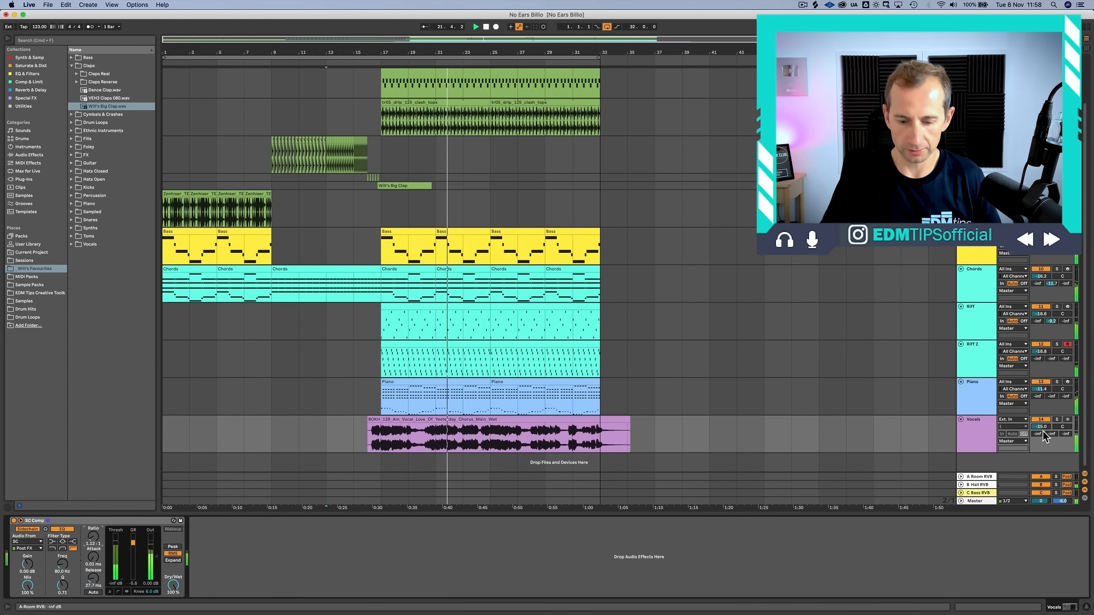
Step: Set the Vocals track's send to the B Hall RVB return to -26.0 dB
key(Tab)
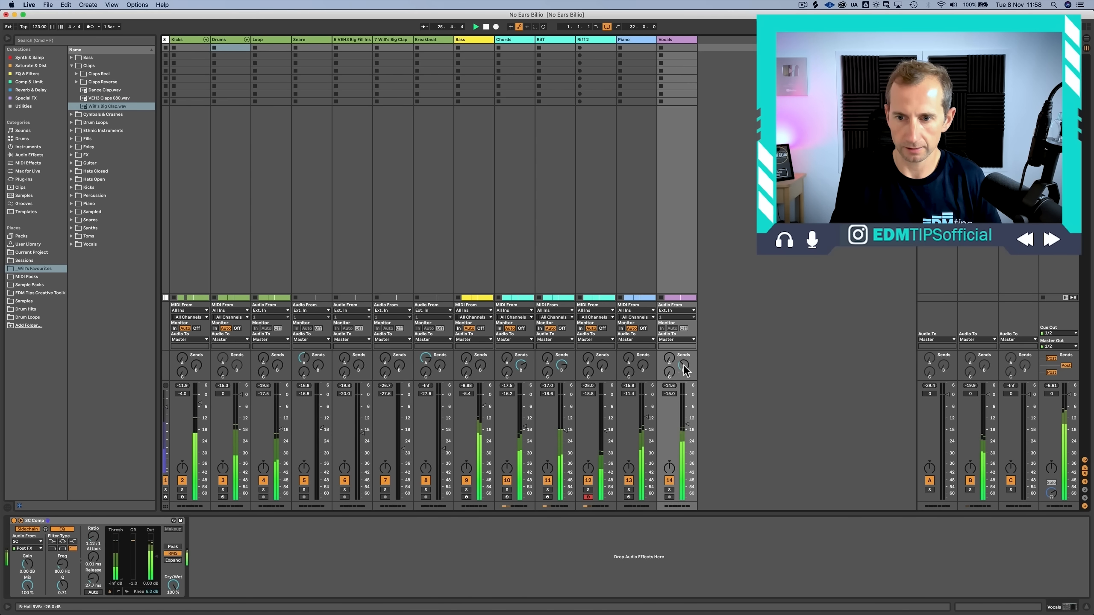
key(Tab)
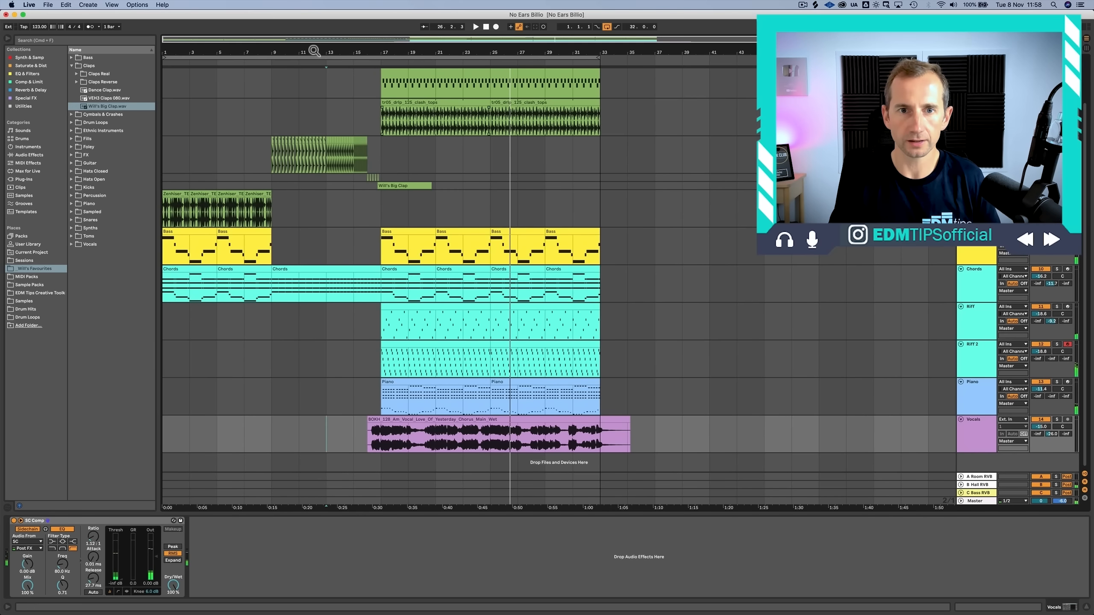
Step: Set the Dance Clap chain's room reverb send to about -18 dB in the Drums rack while playing the drop
click(376, 81)
key(space)
key(Tab)
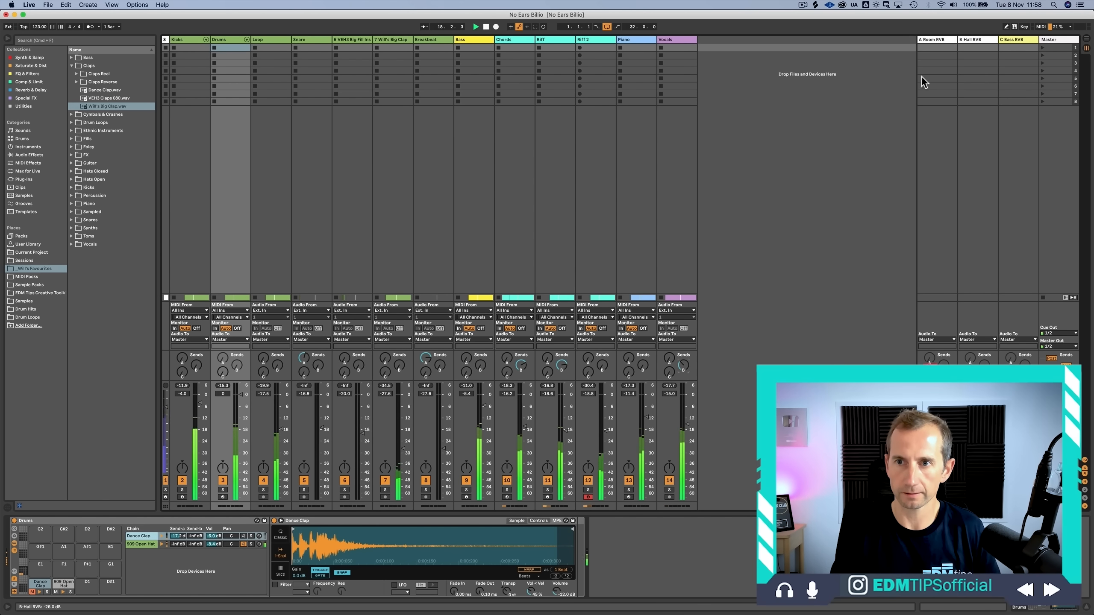
click(936, 42)
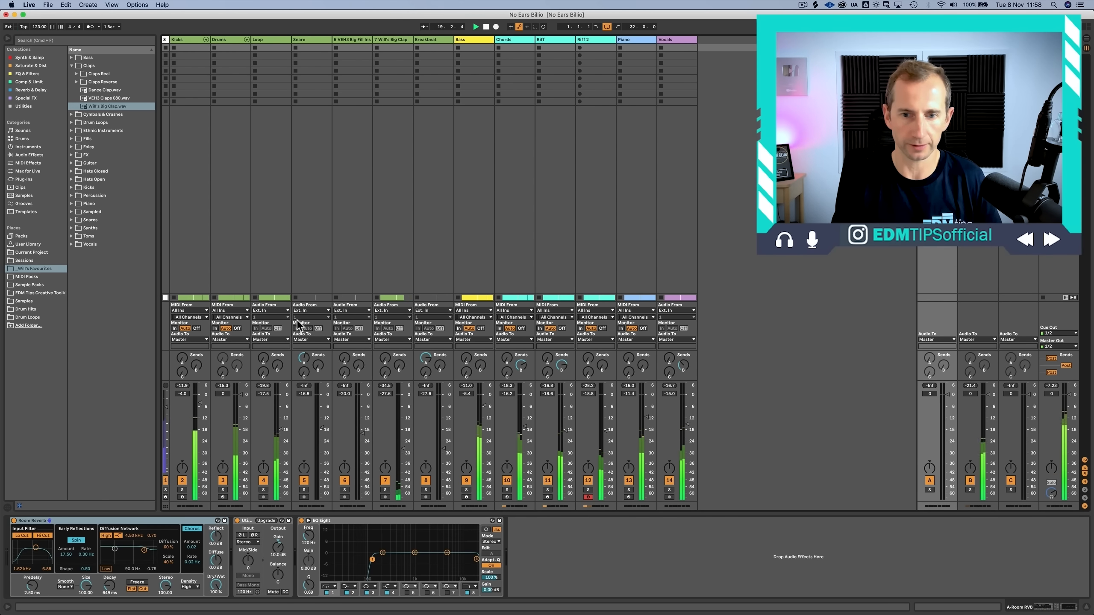
click(236, 44)
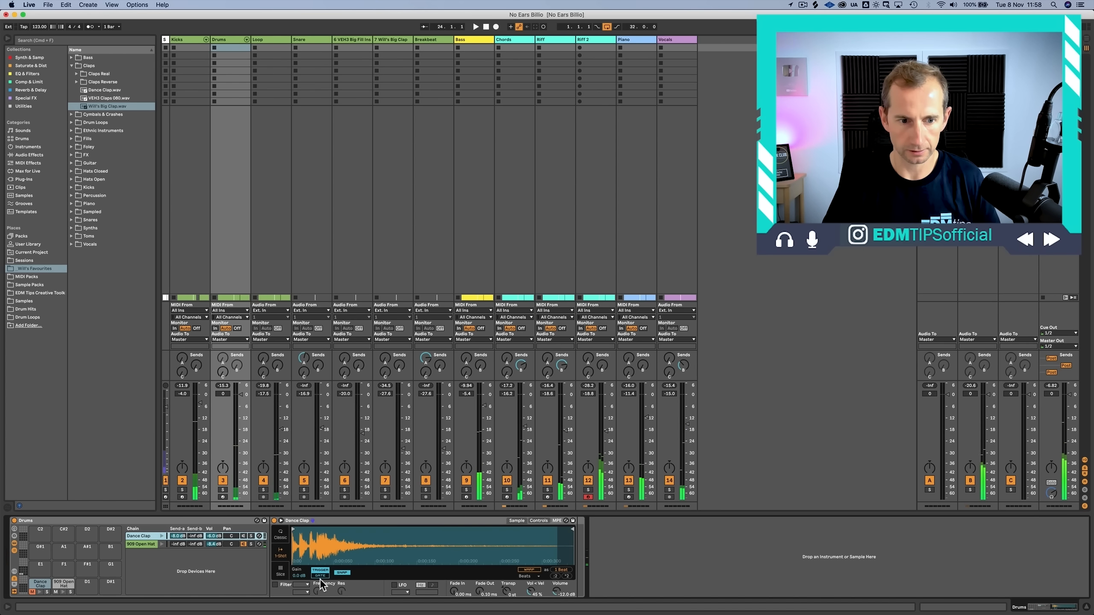
key(super+z)
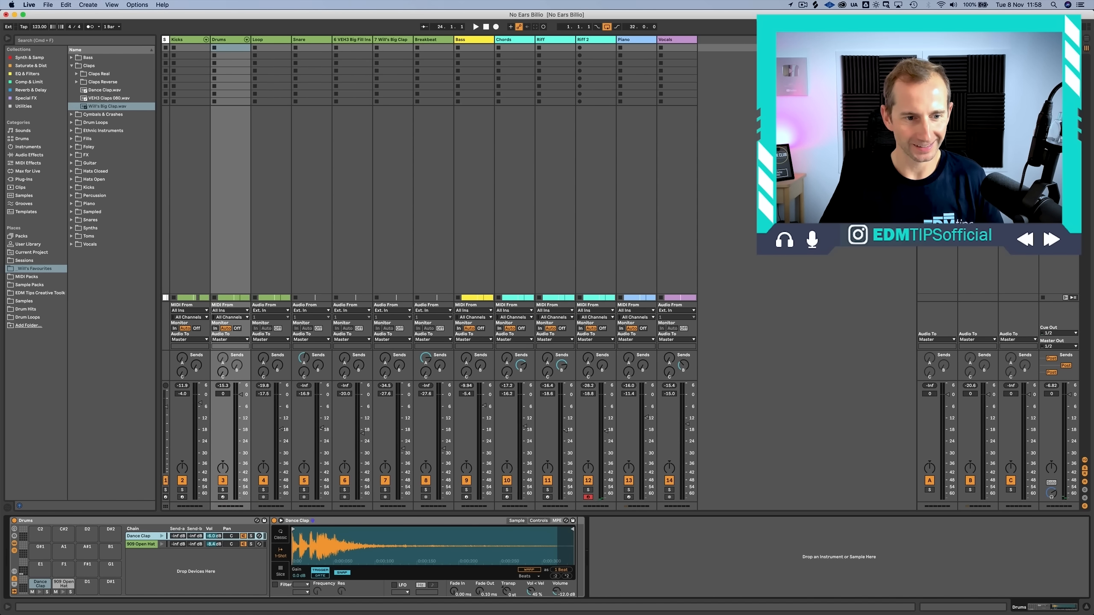
key(space)
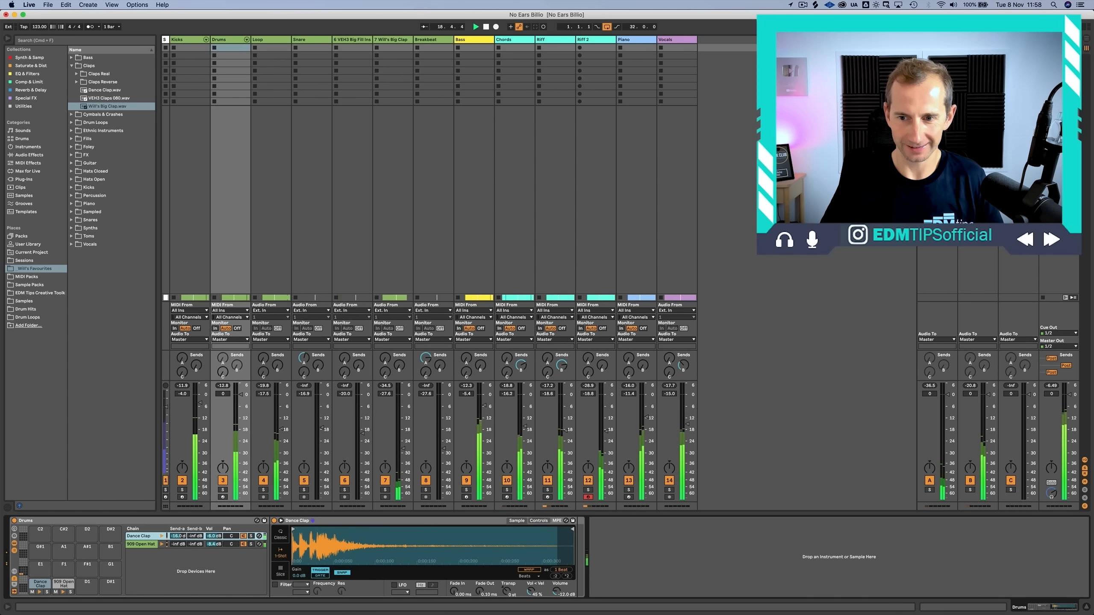
key(Tab)
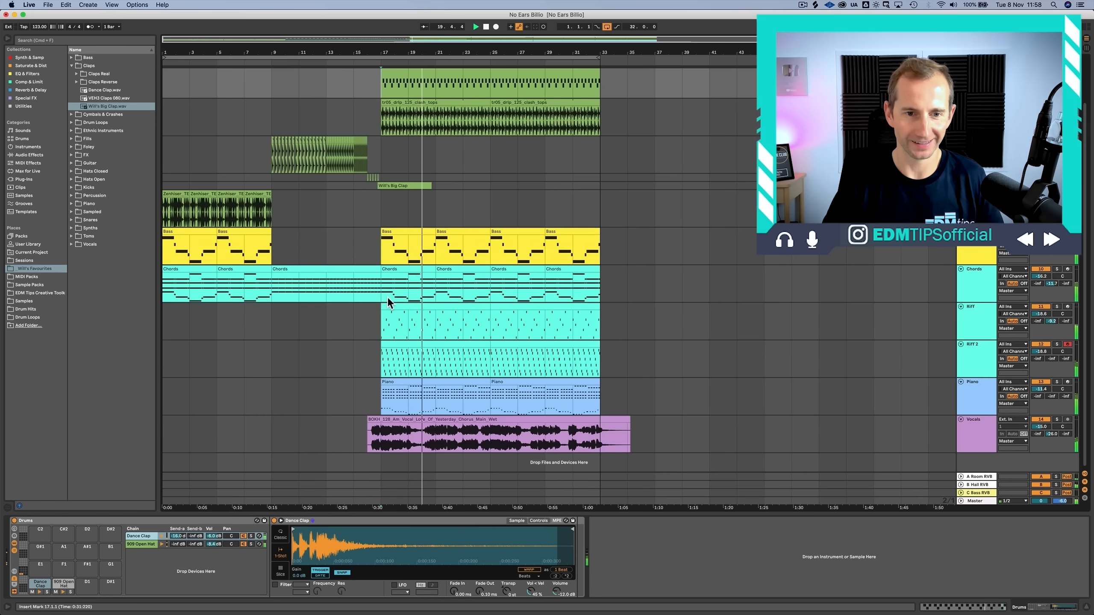
Step: Copy the Vocals track's SC Comp to the end of the B Hall RVB return's device chain
click(965, 429)
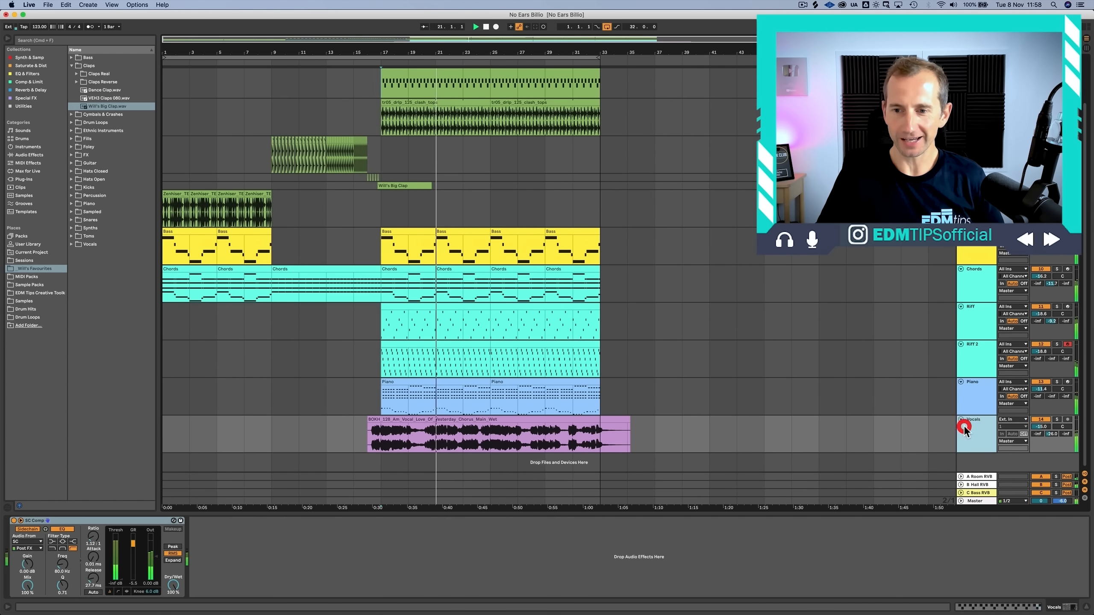
click(59, 522)
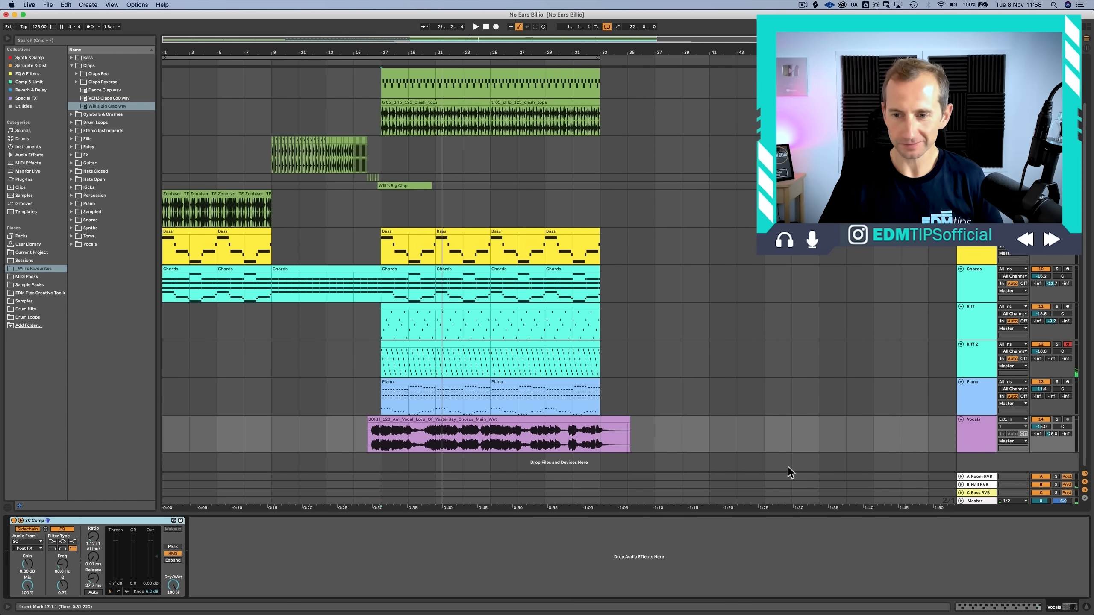
click(970, 486)
click(708, 547)
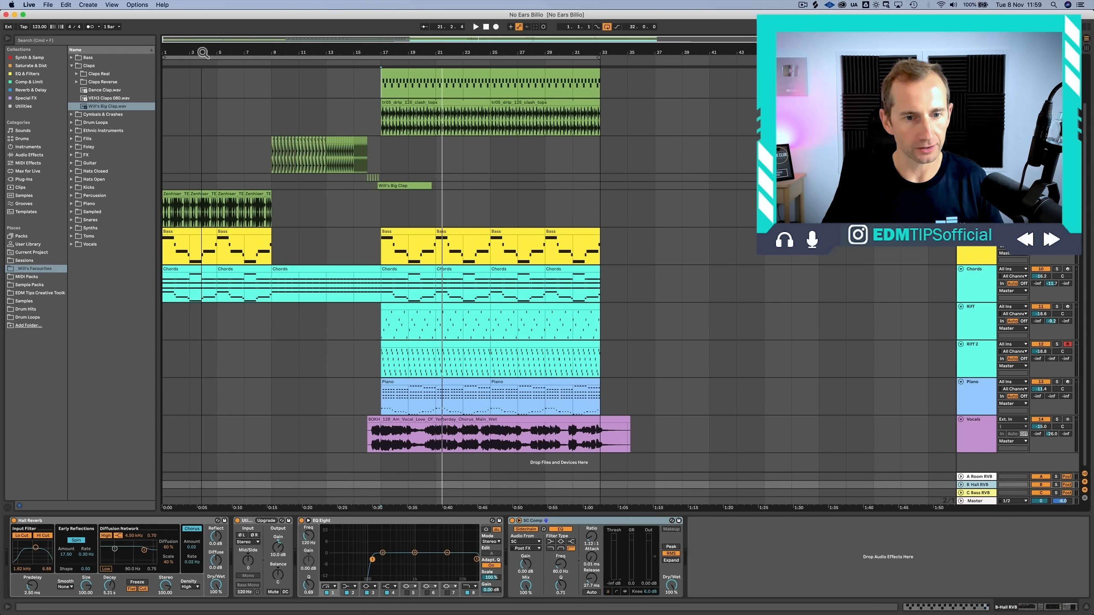
Step: Copy the vocal from bar 17 to its end, paste it at bar 1 and delete the leftover original
drag(382, 438, 566, 430)
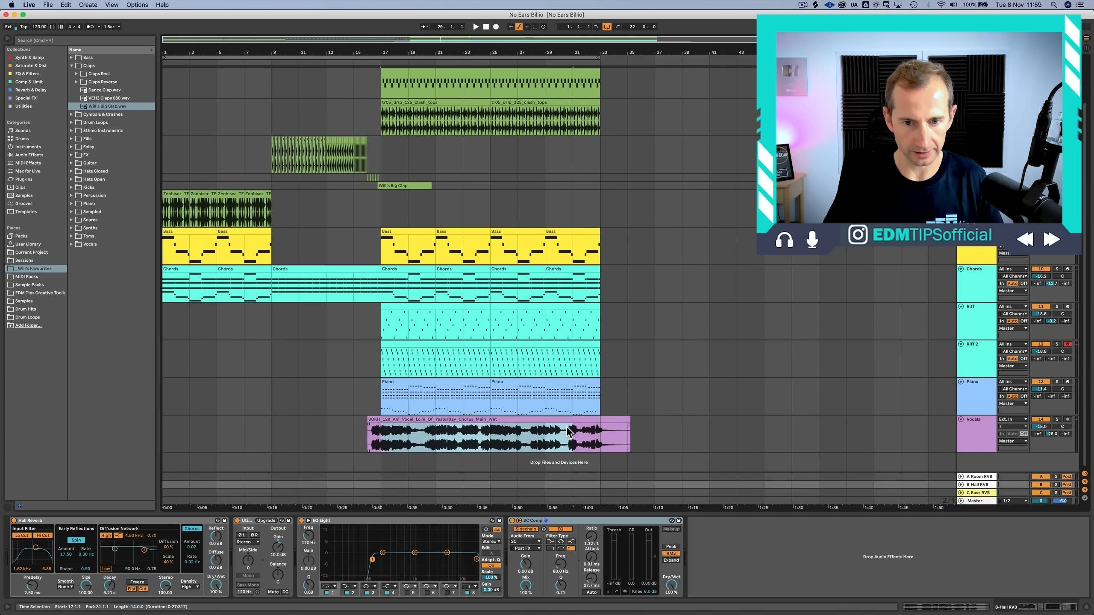
click(639, 439)
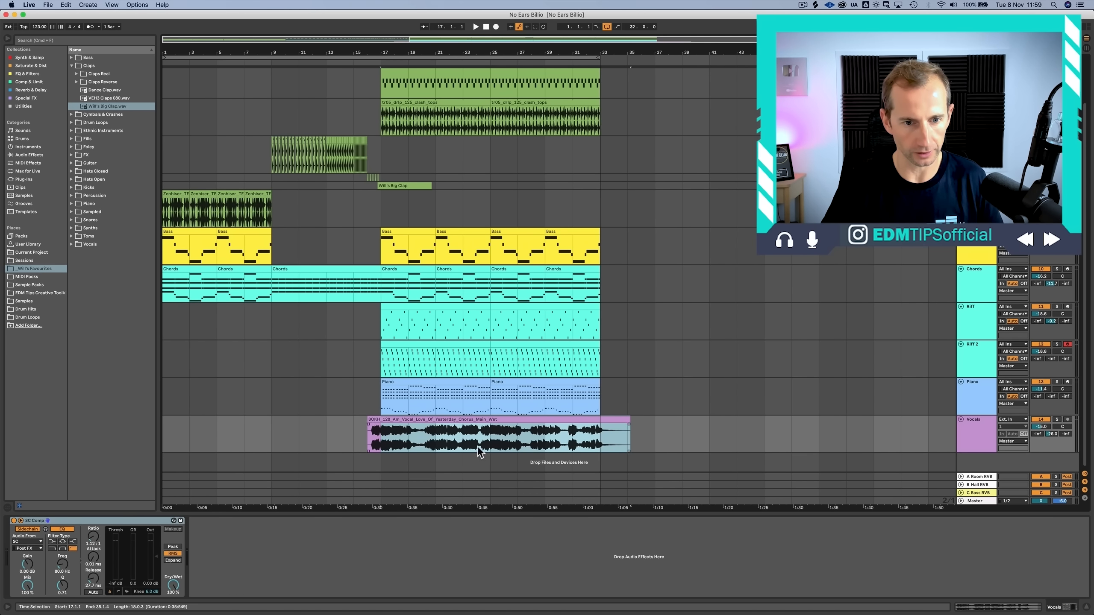
click(166, 442)
key(super+v)
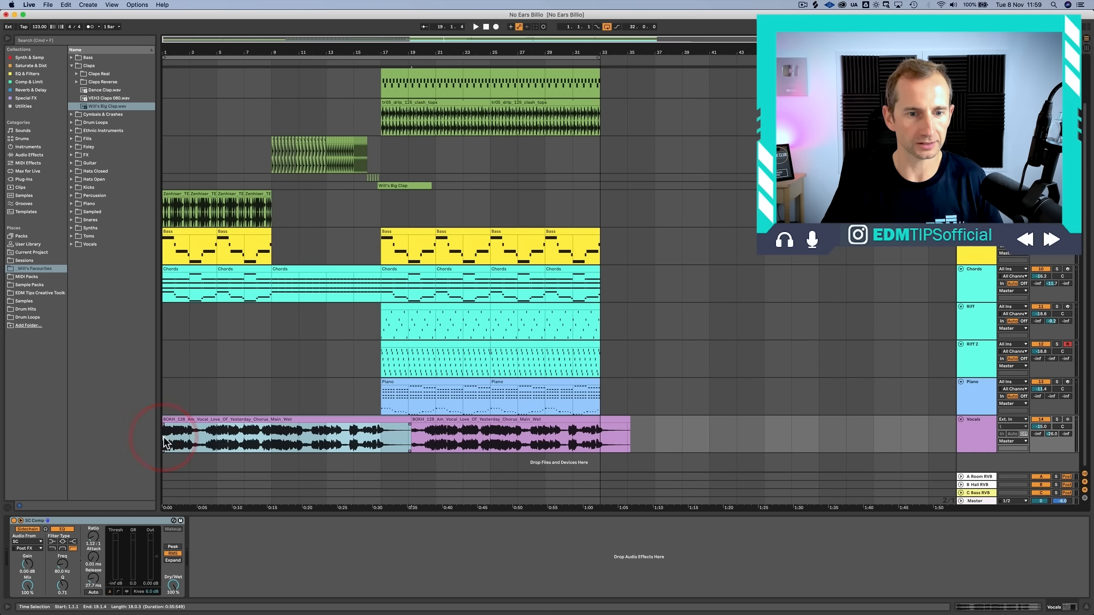
click(499, 422)
key(Delete)
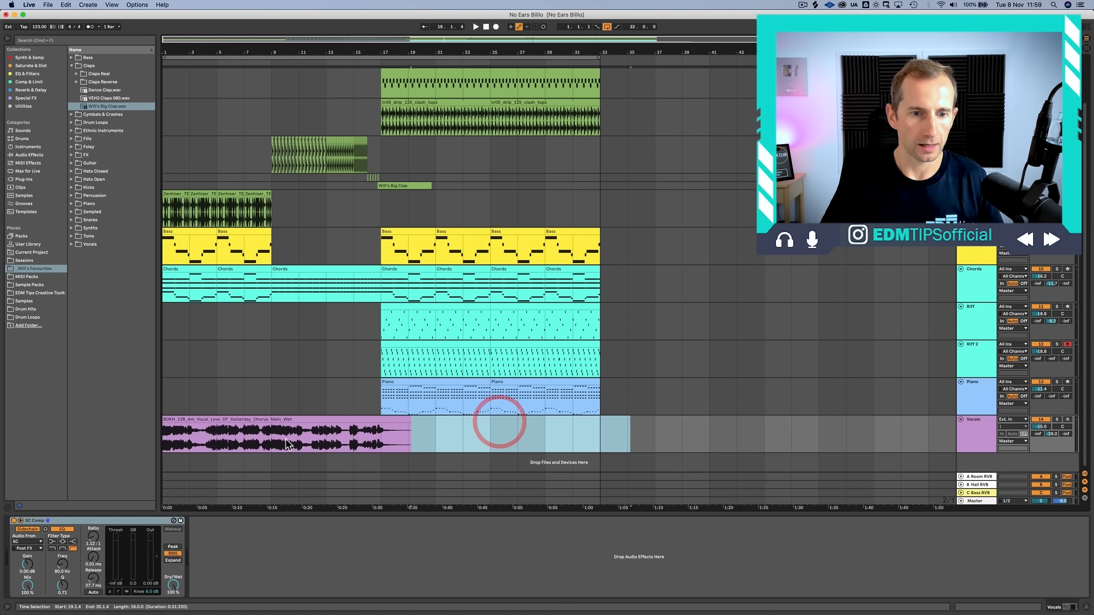
Step: Insert two bars of silence at the arrangement's start, extend the vocal's beginning back to bar 2, and play it
click(164, 433)
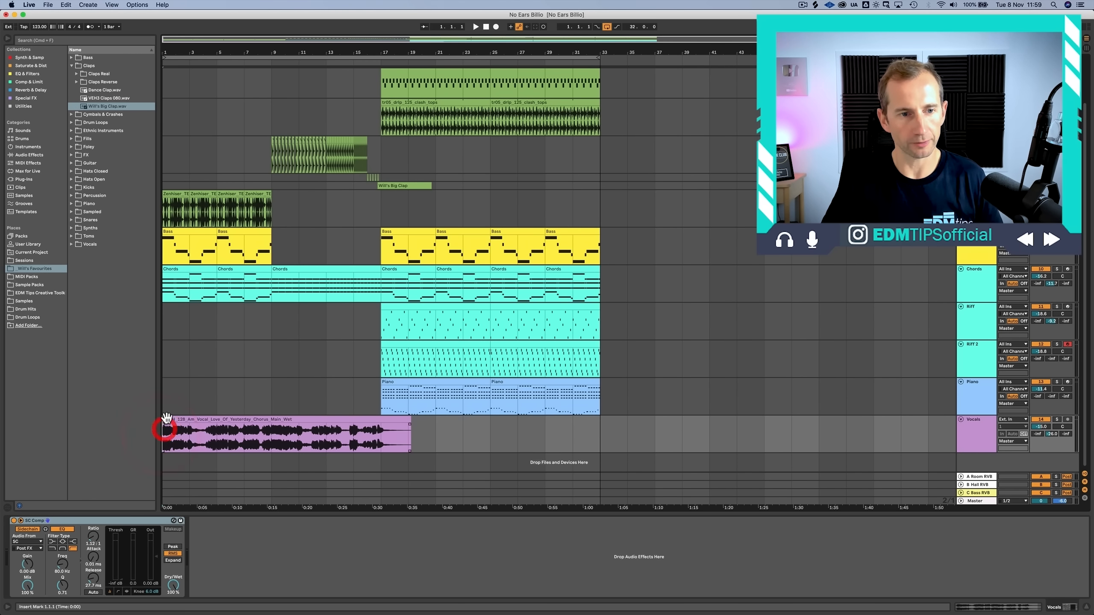
click(171, 329)
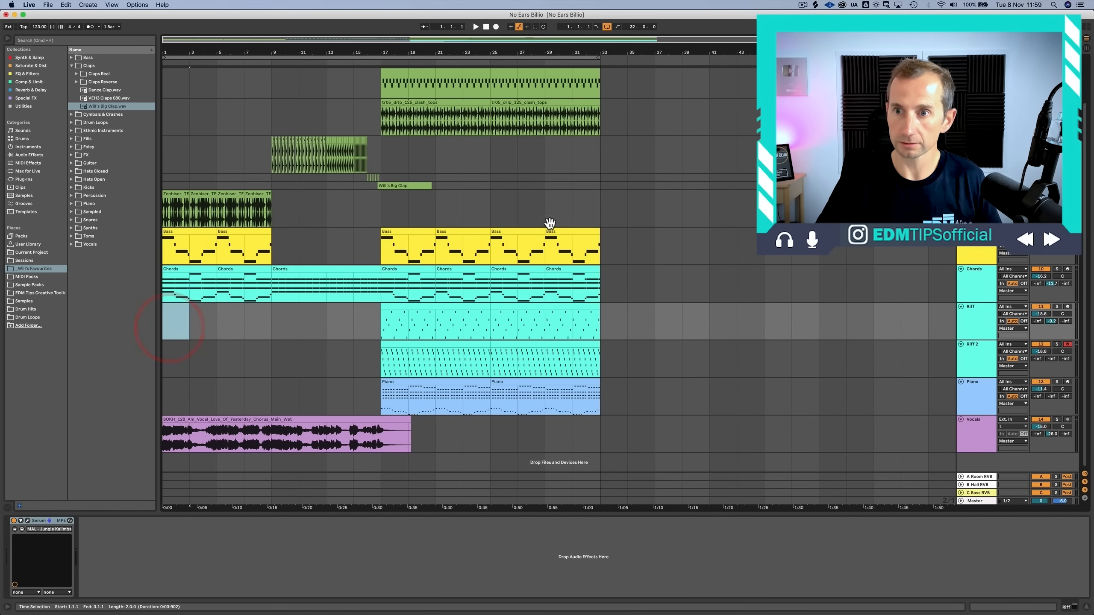
key(super+i)
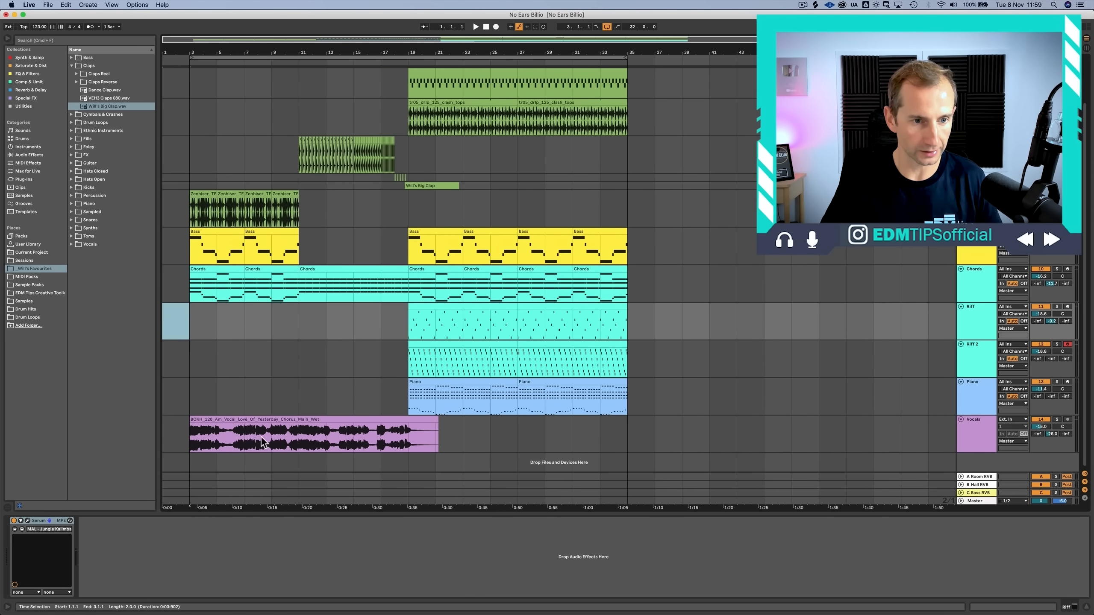
drag(190, 427, 157, 424)
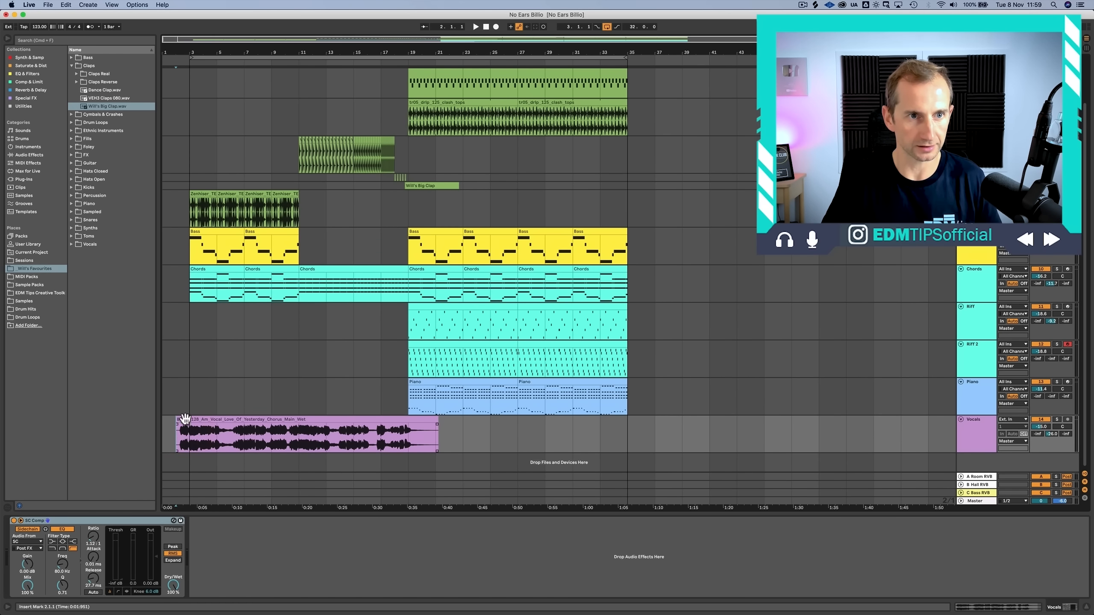
key(space)
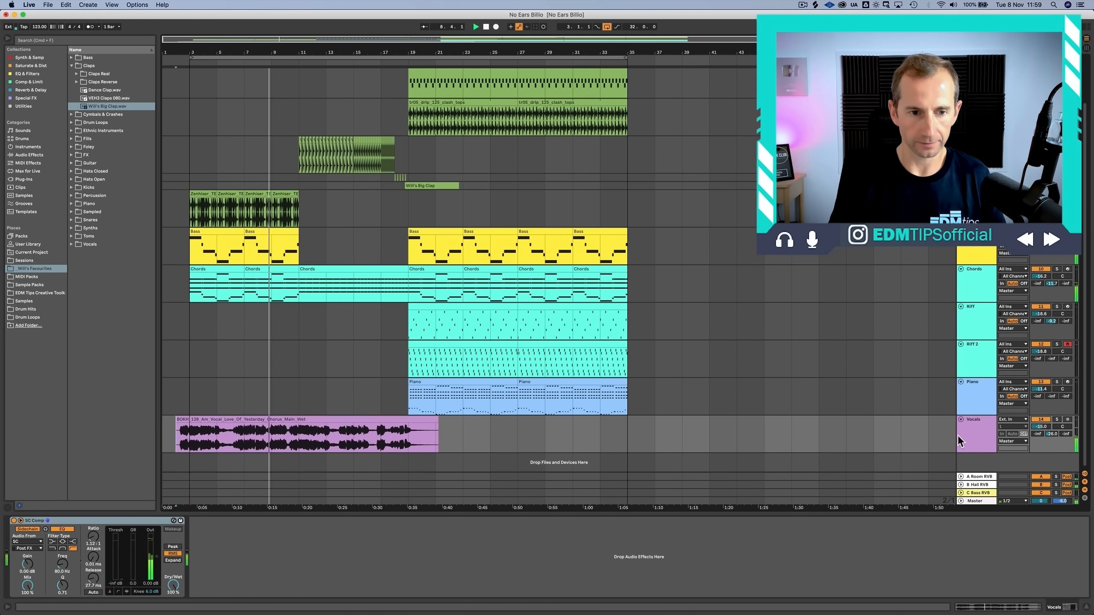
Step: Add a return track named Echo and load the Echo effect from the Reverb & Delay collection onto it
key(Tab)
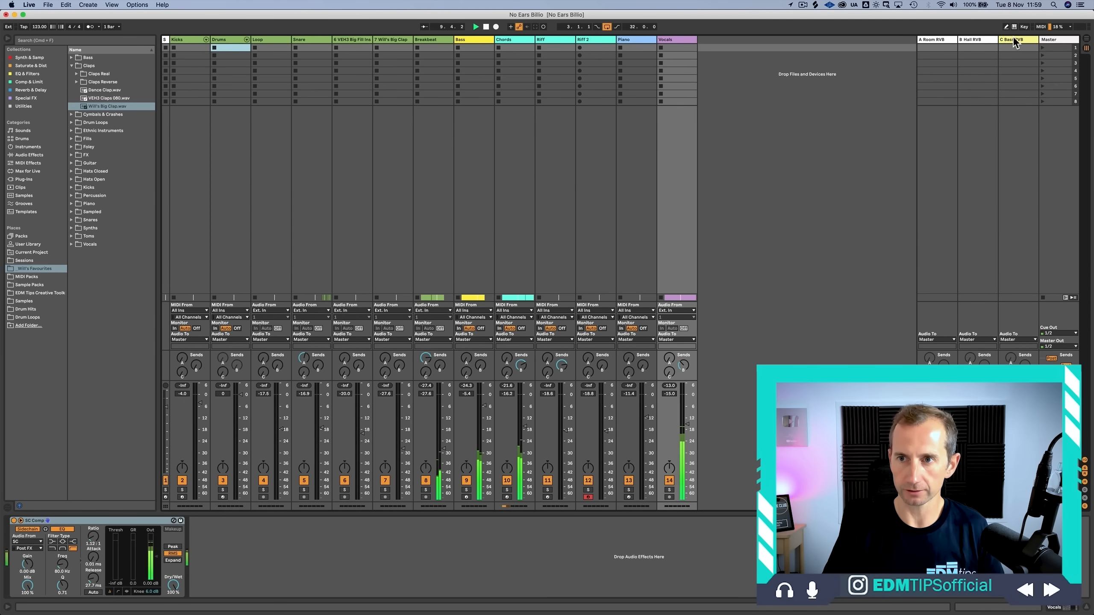
click(1013, 40)
key(super+alt+t)
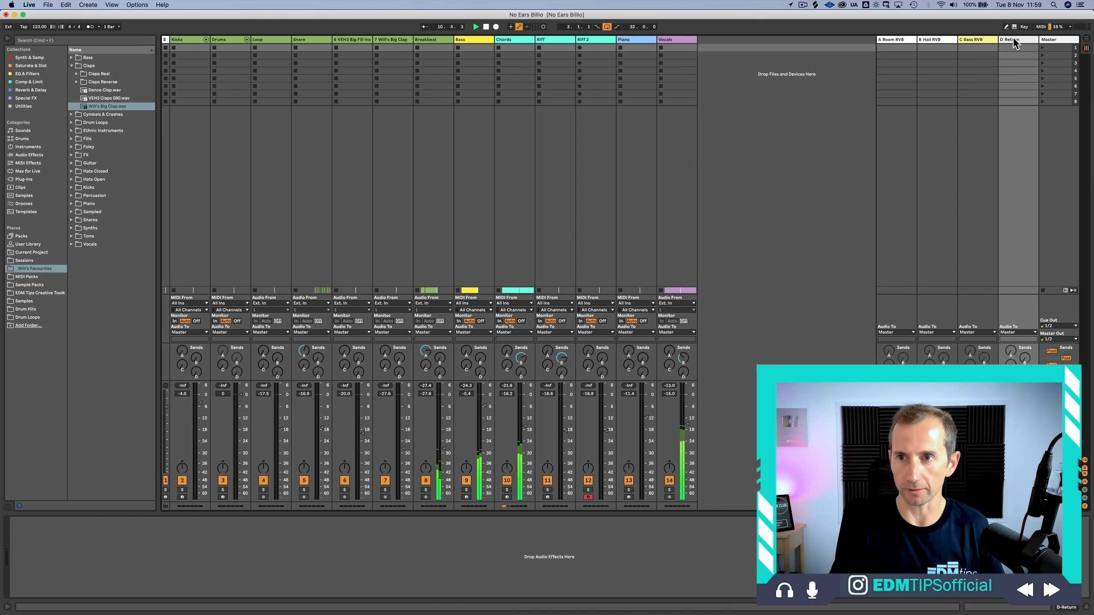
key(super+r)
text(Echo)
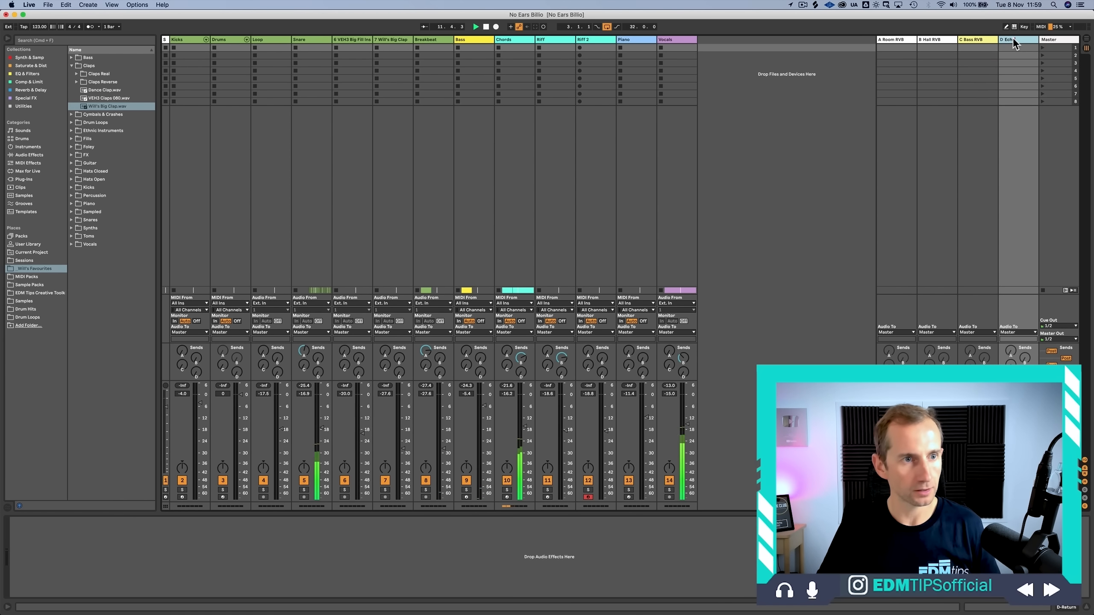
key(Return)
click(31, 89)
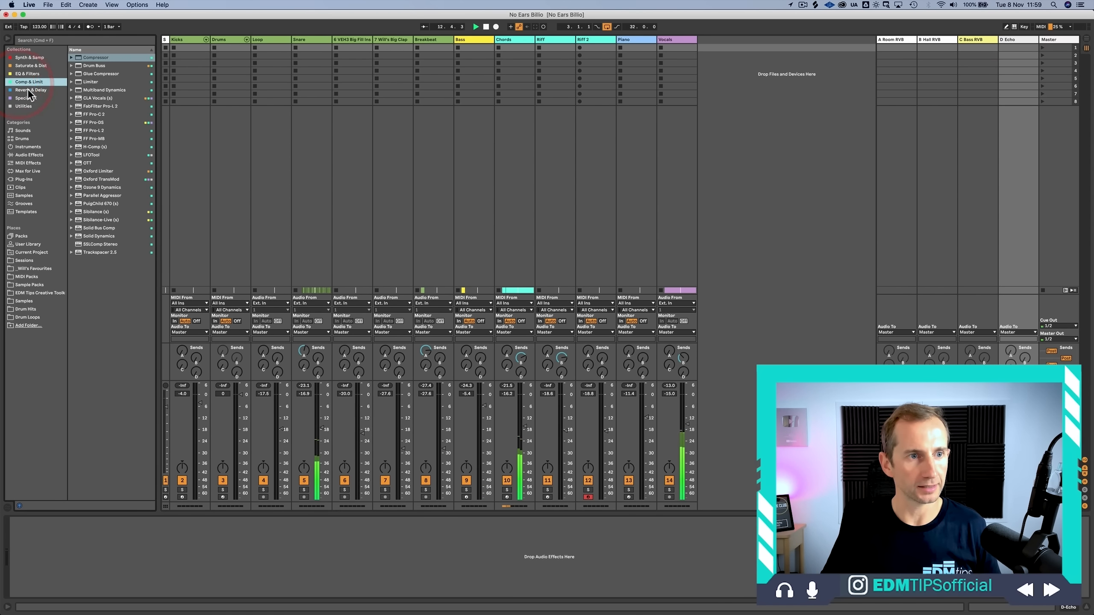
drag(89, 66, 222, 587)
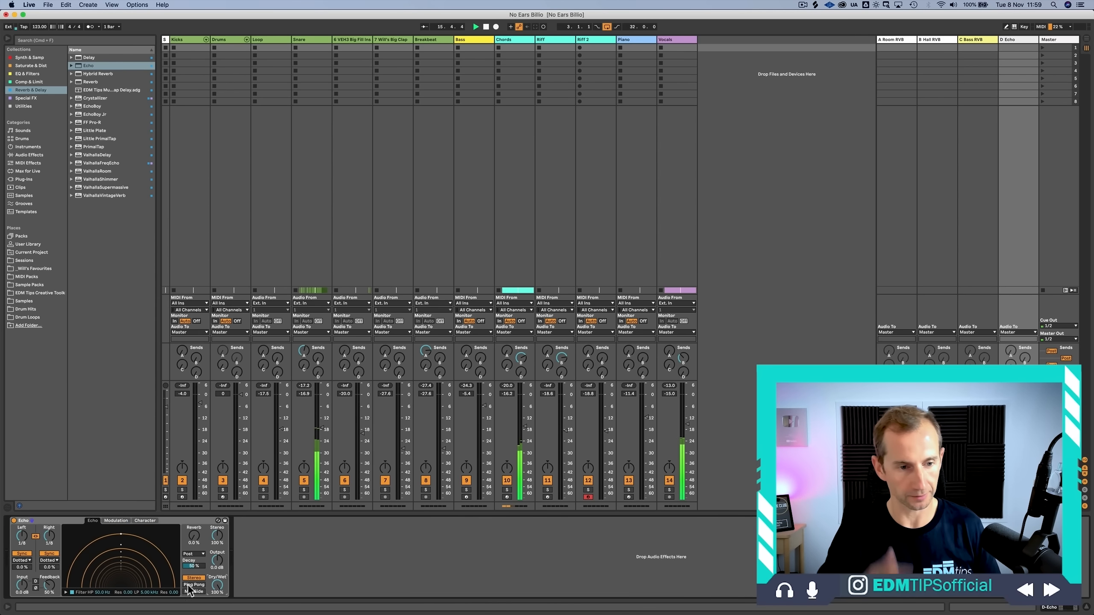
Step: Trim the vocal clip's end to bar 21 and give it a short fade-out
key(Tab)
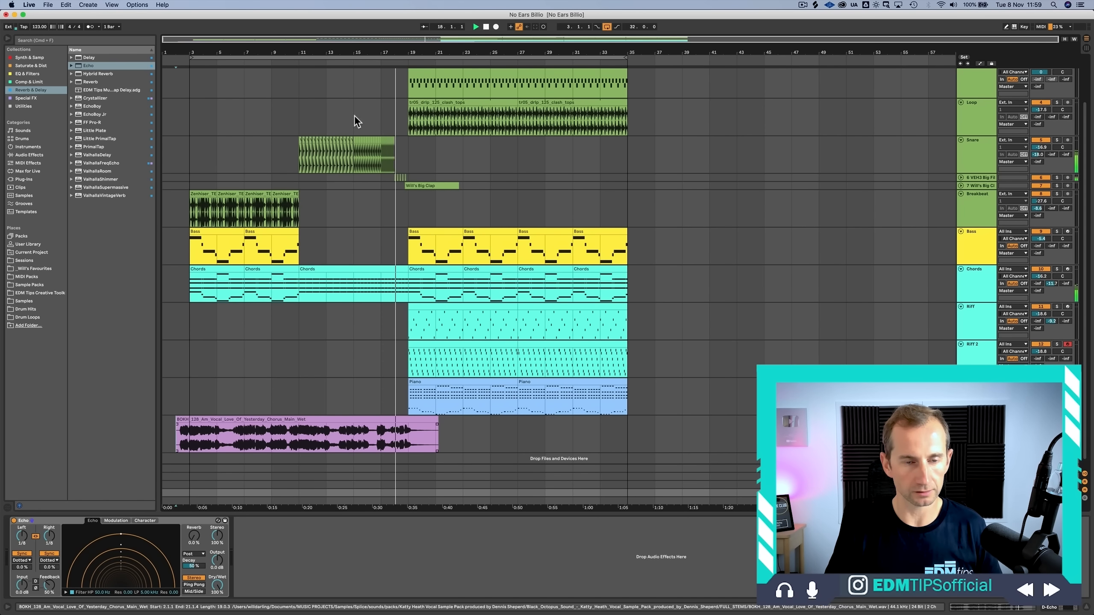
mouse_move(374, 51)
mouse_down()
mouse_move(376, 78)
mouse_move(379, 45)
mouse_up()
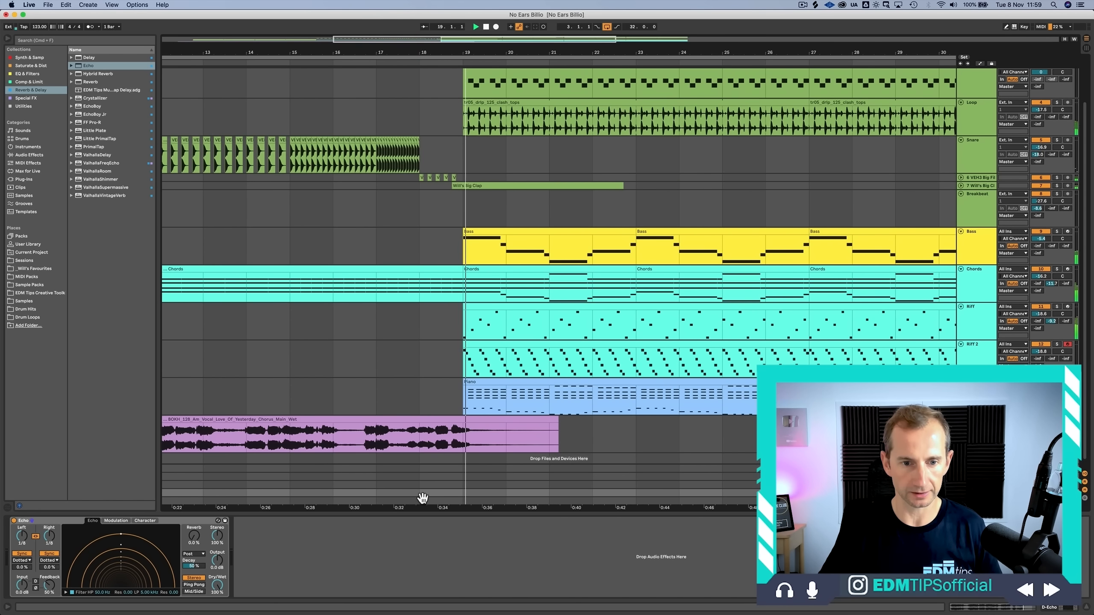
click(419, 440)
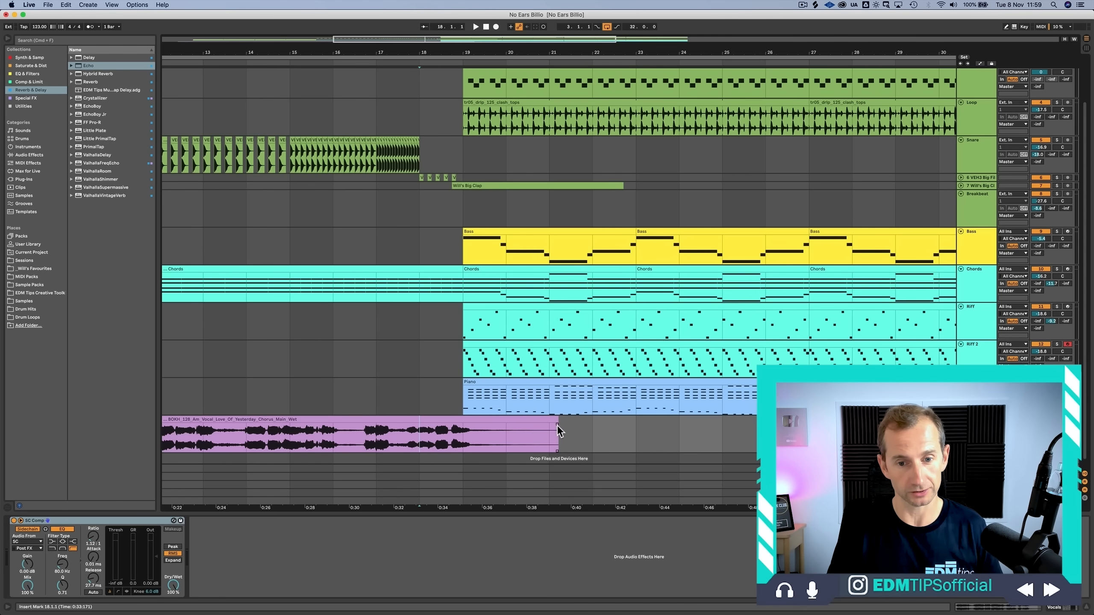
drag(556, 422, 547, 429)
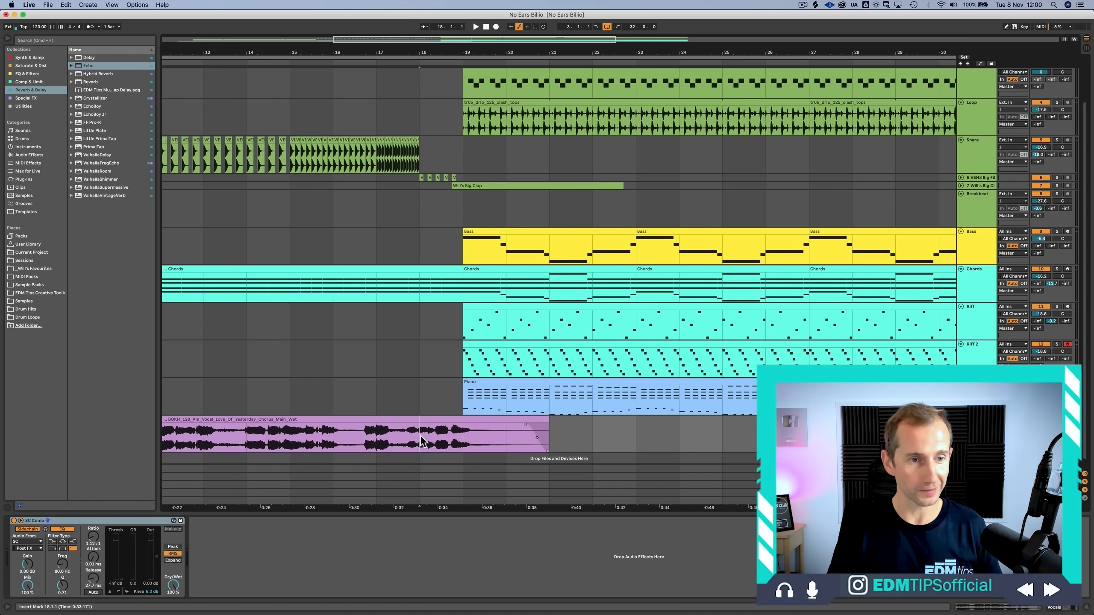
Step: On the Echo return, set both delay times to 1 in Notes sync mode and raise the feedback to 89%
key(Tab)
click(1011, 41)
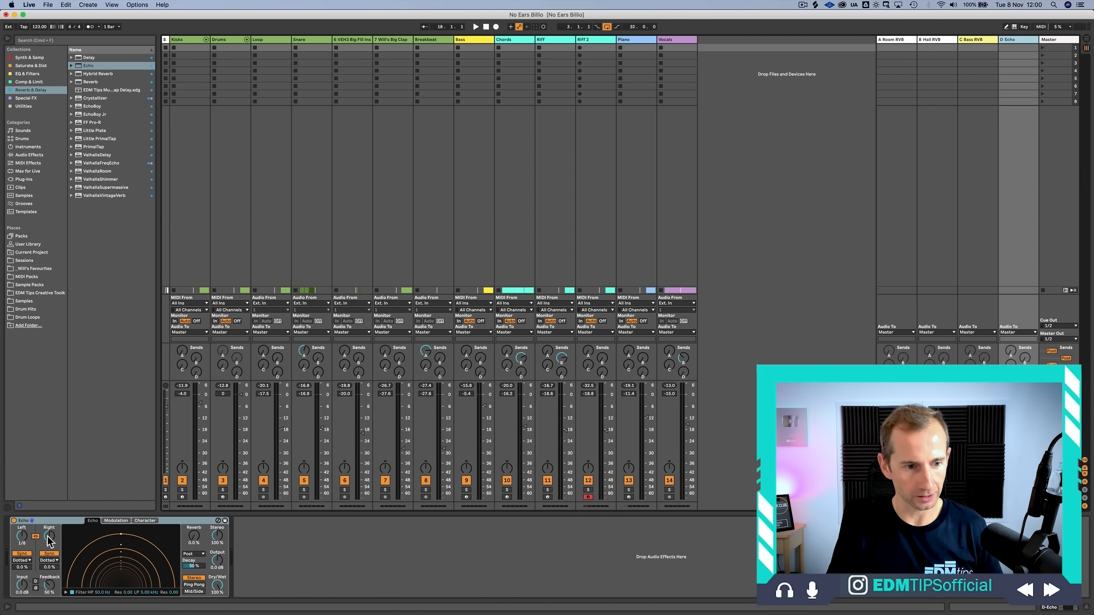
drag(49, 541, 48, 524)
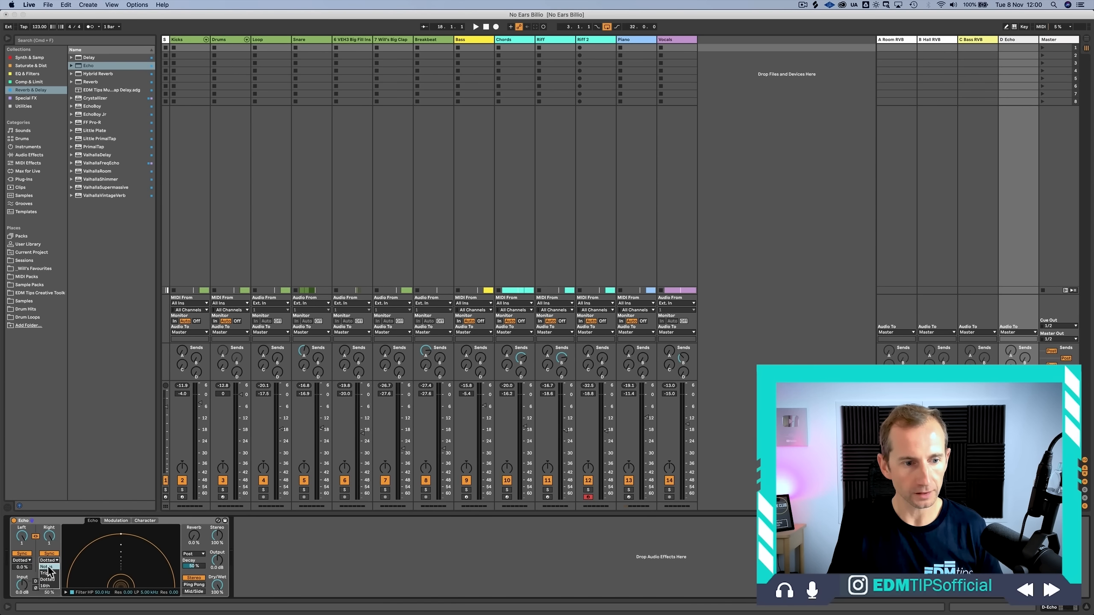
click(47, 568)
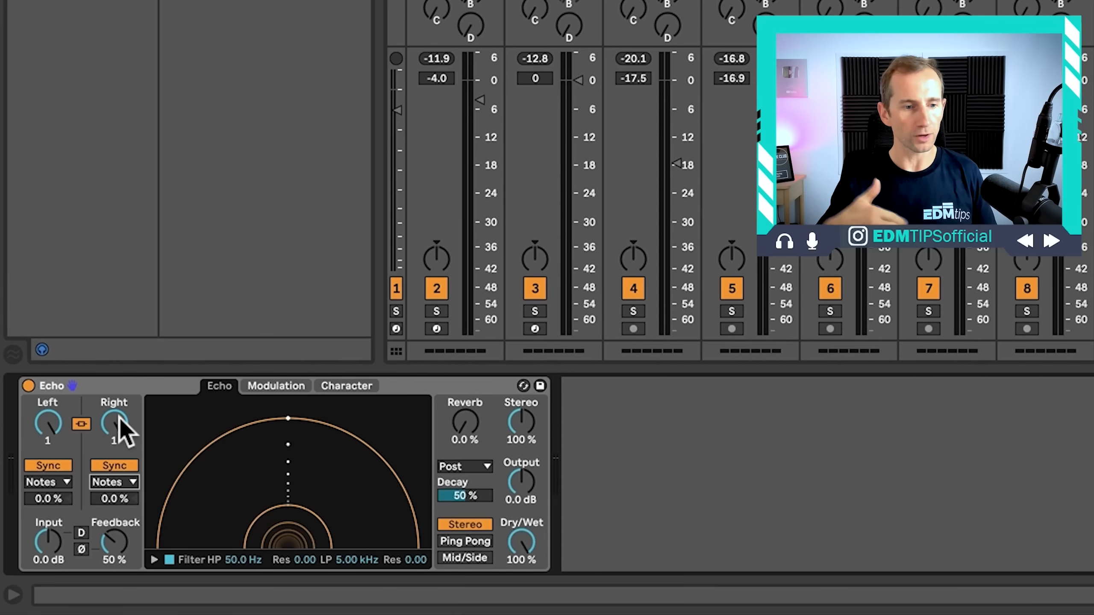
mouse_move(124, 433)
mouse_down()
mouse_move(124, 448)
mouse_move(125, 433)
mouse_up()
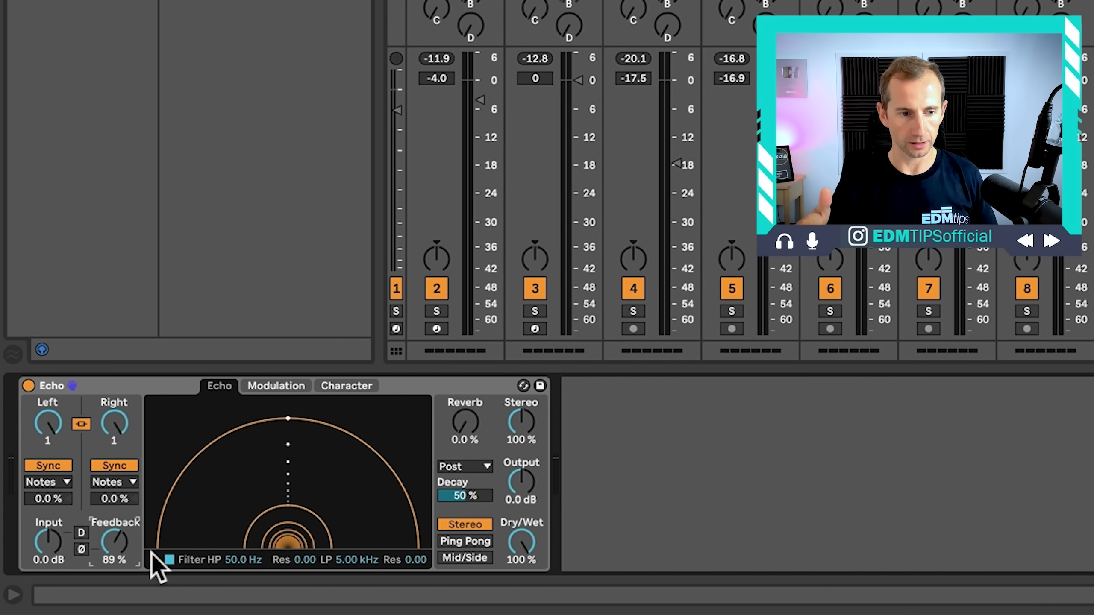
Step: Set the Echo's high-pass to 121 Hz and low-pass to 17.6 kHz, choose Ping Pong mode and reduce the stereo width to 68%
click(153, 559)
drag(192, 542, 223, 542)
drag(370, 542, 421, 542)
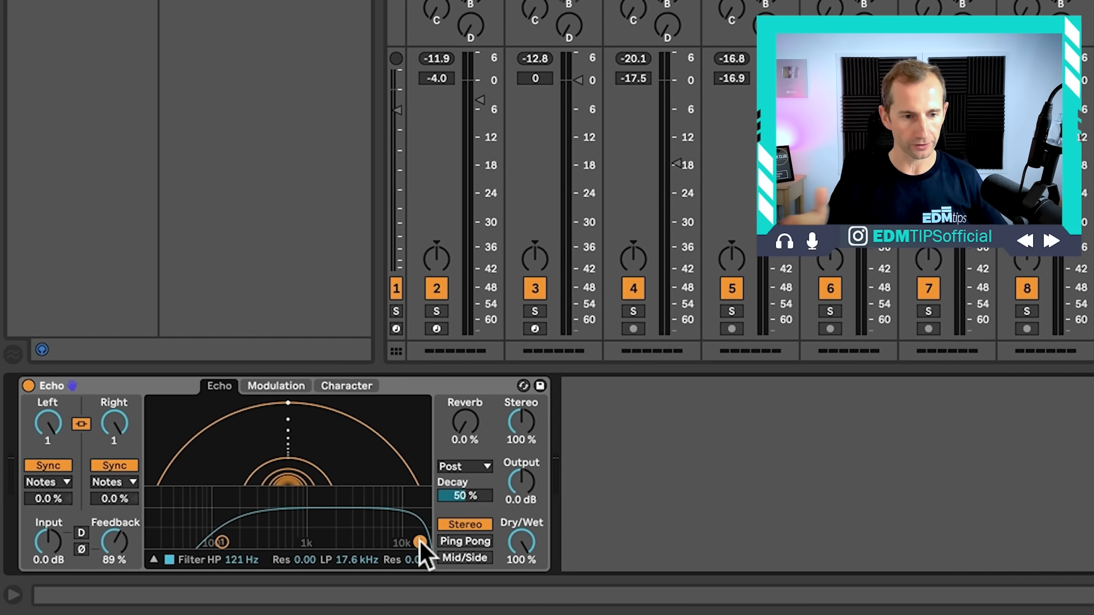
click(476, 542)
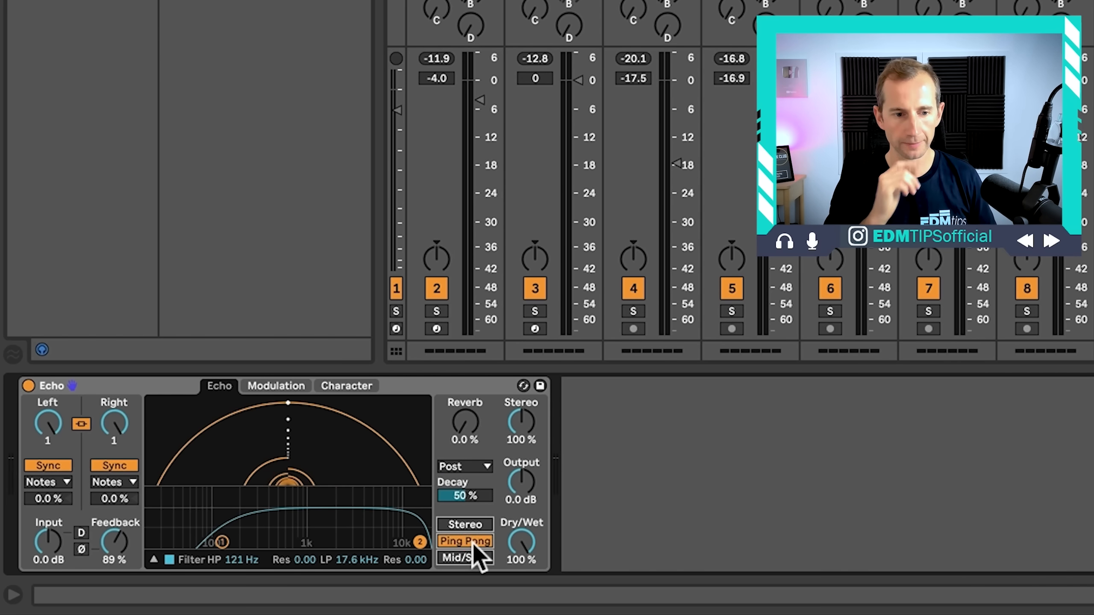
drag(520, 421, 520, 431)
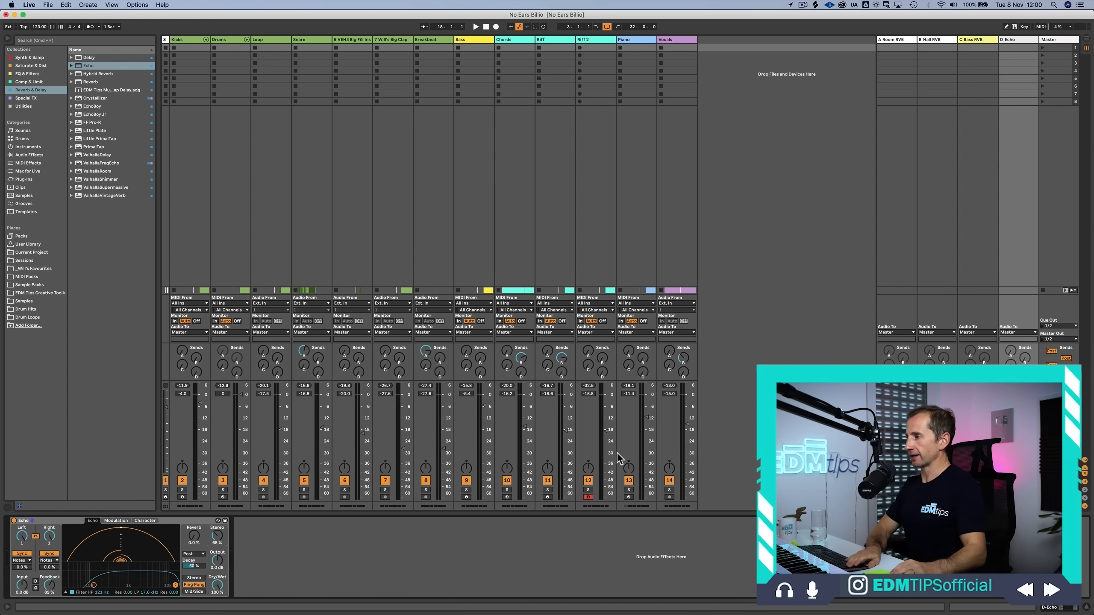
Step: Show the Vocals track's D-Echo send automation in a new lane and raise the send level near bar 18
key(Tab)
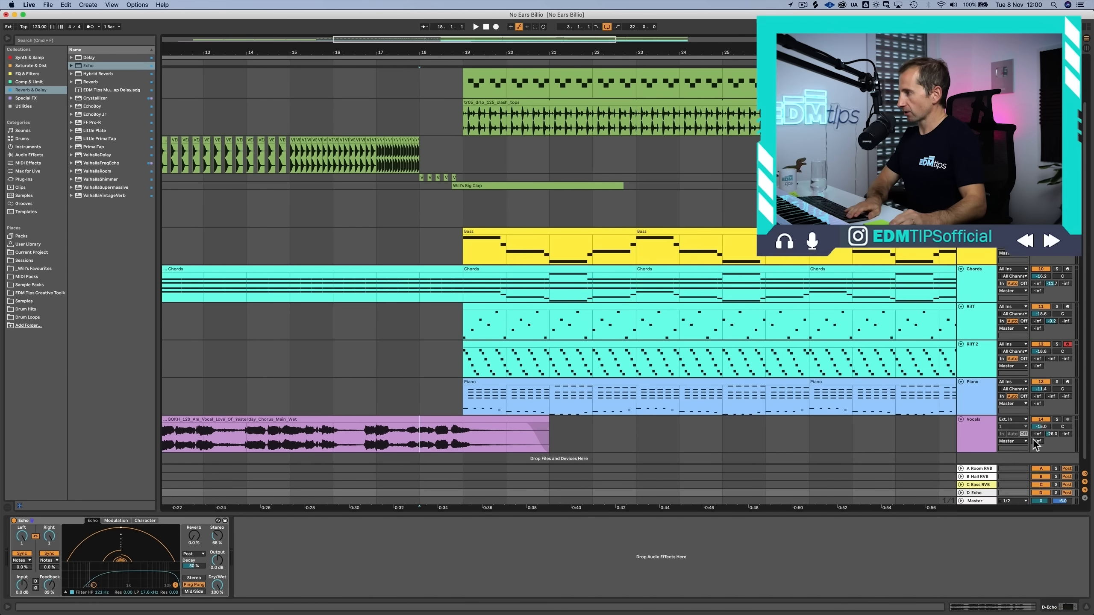
key(Tab)
key(Tab)
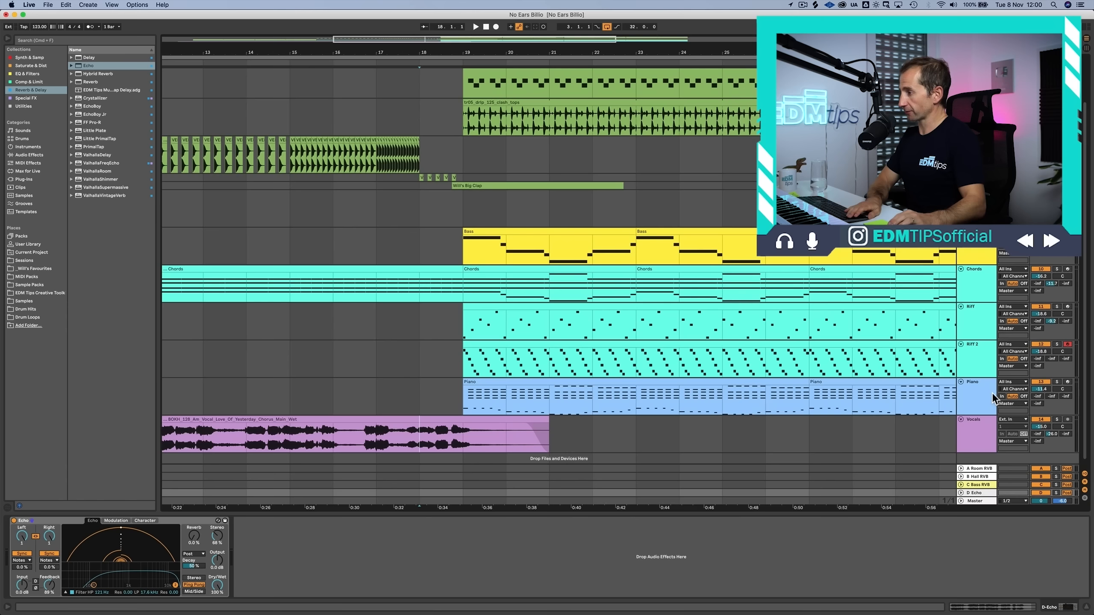
right_click(1038, 447)
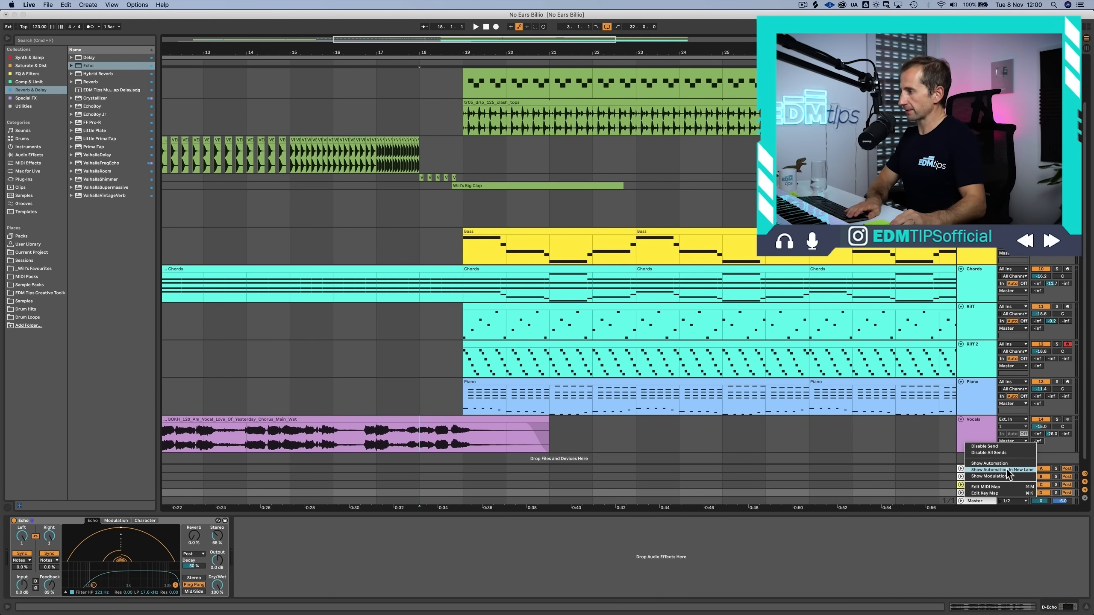
click(1006, 468)
click(429, 431)
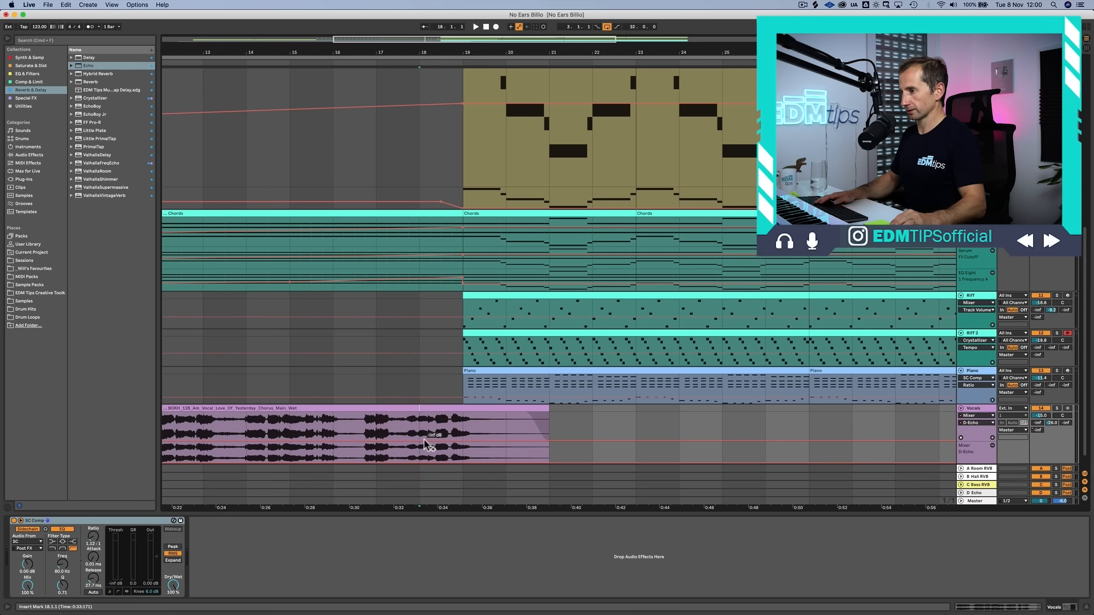
drag(424, 439, 423, 413)
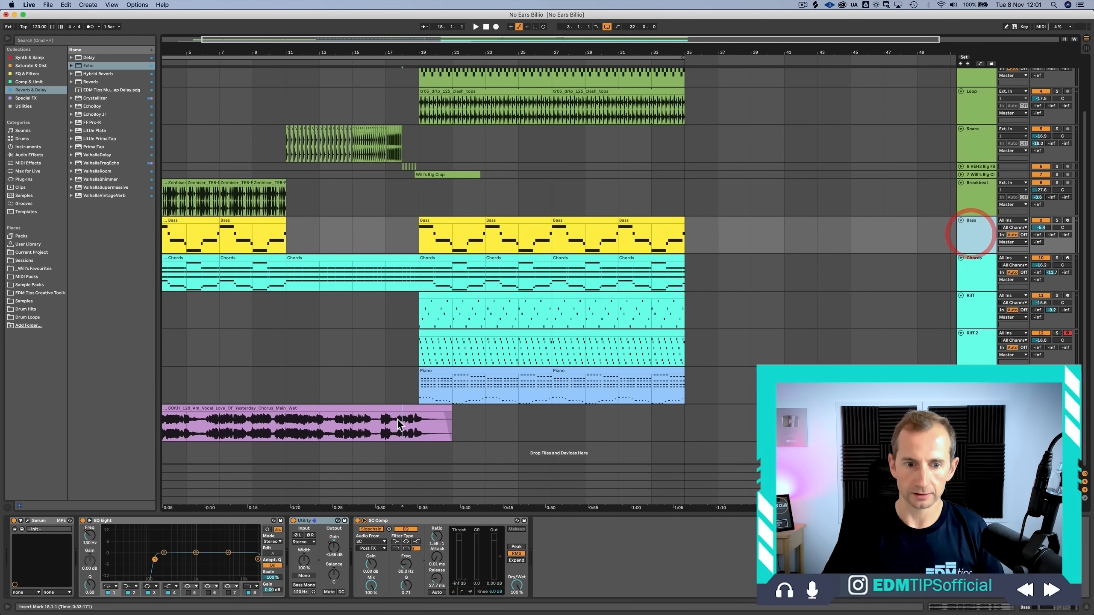
Step: Copy the SC Comp from the Bass track onto the Echo return after the Echo and lower its ratio
click(407, 517)
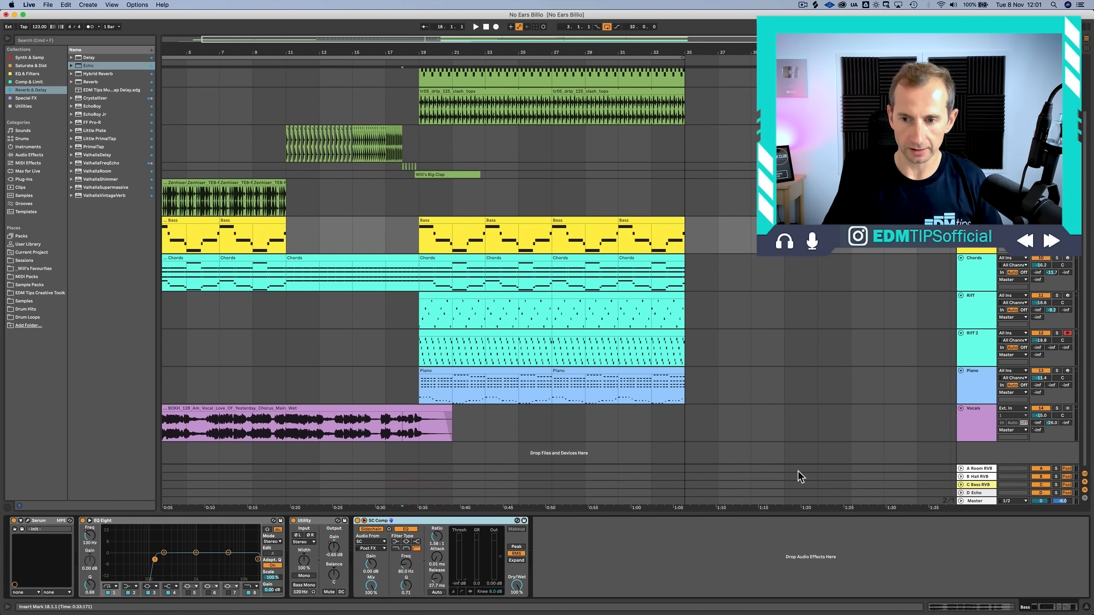
click(970, 493)
click(426, 536)
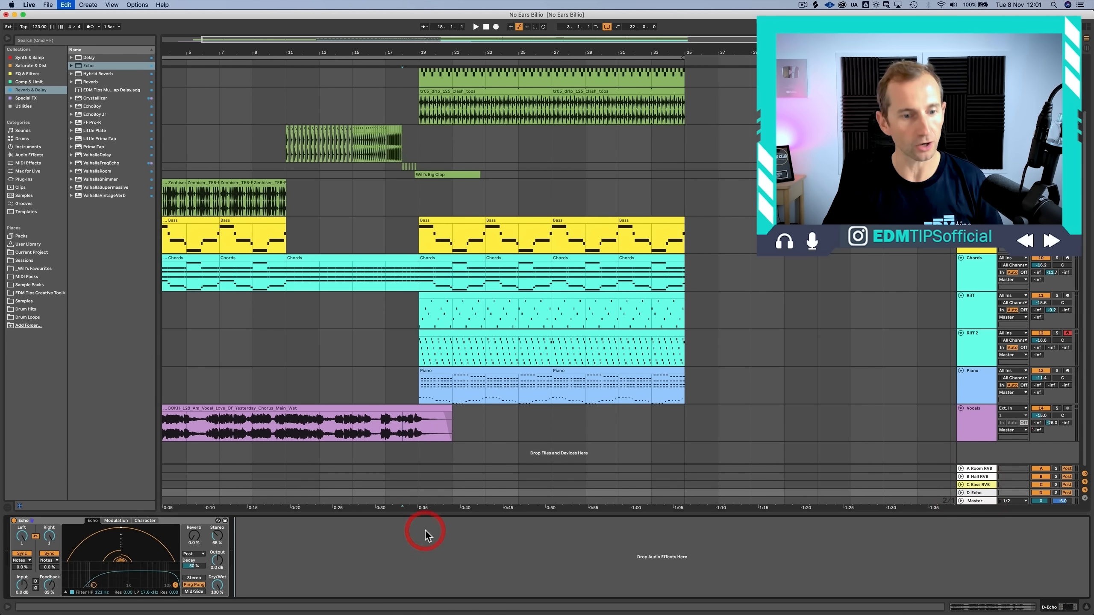
key(super+v)
drag(317, 537, 317, 544)
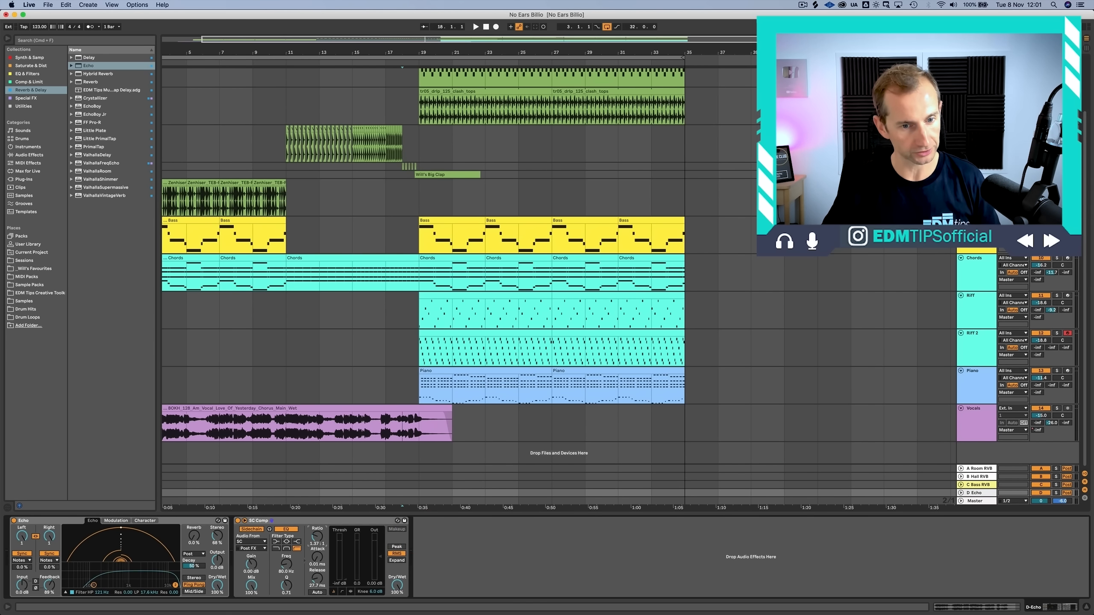
Step: Play the arrangement from bar 17 and set the Echo return's volume to 0.3 dB
click(381, 428)
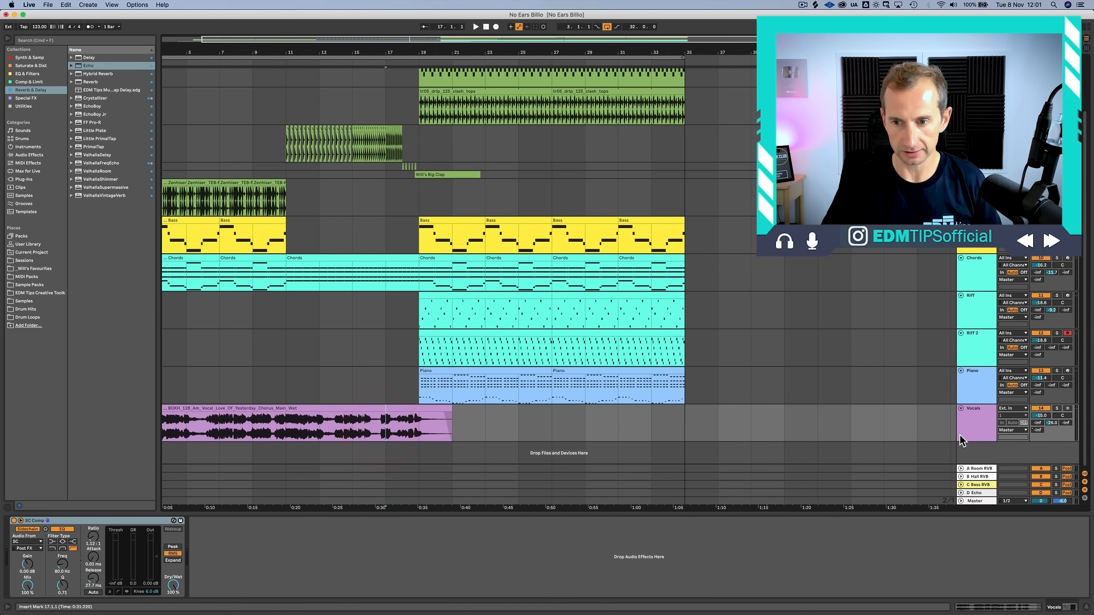
key(Tab)
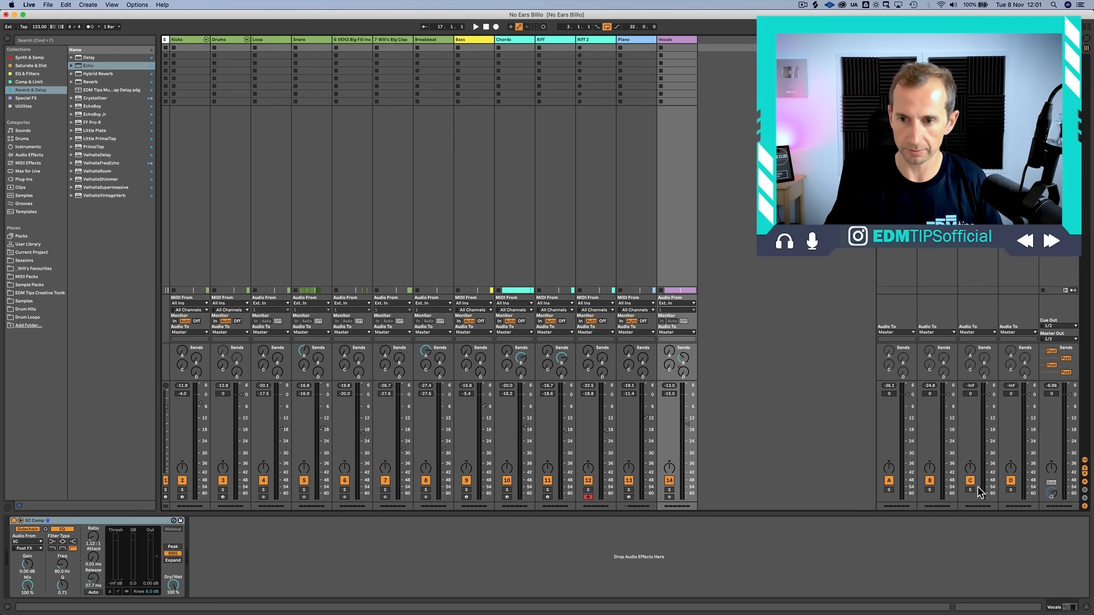
key(space)
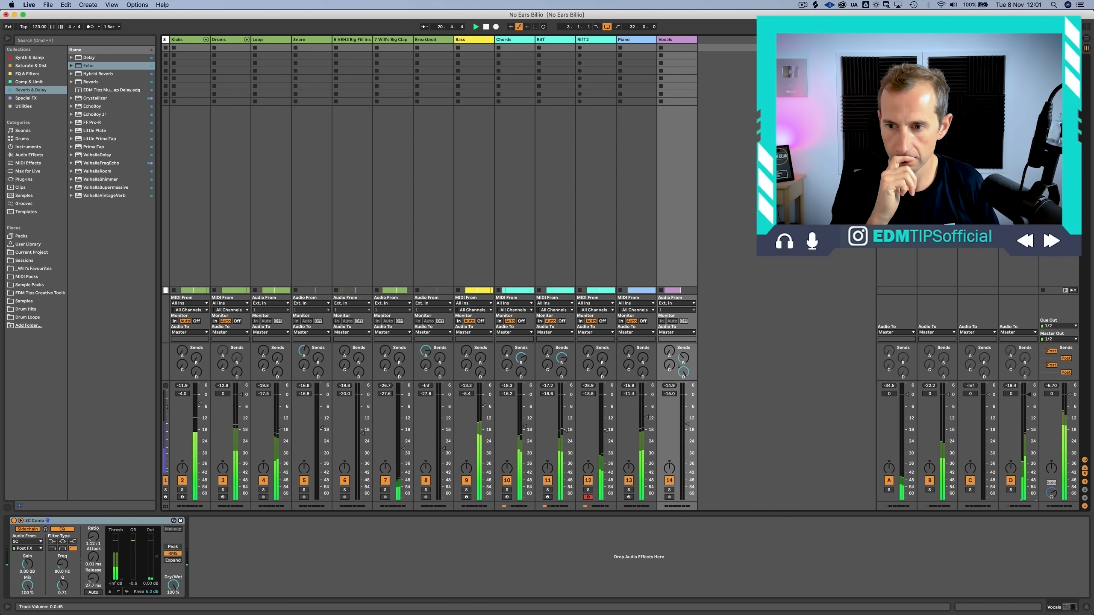
click(1009, 386)
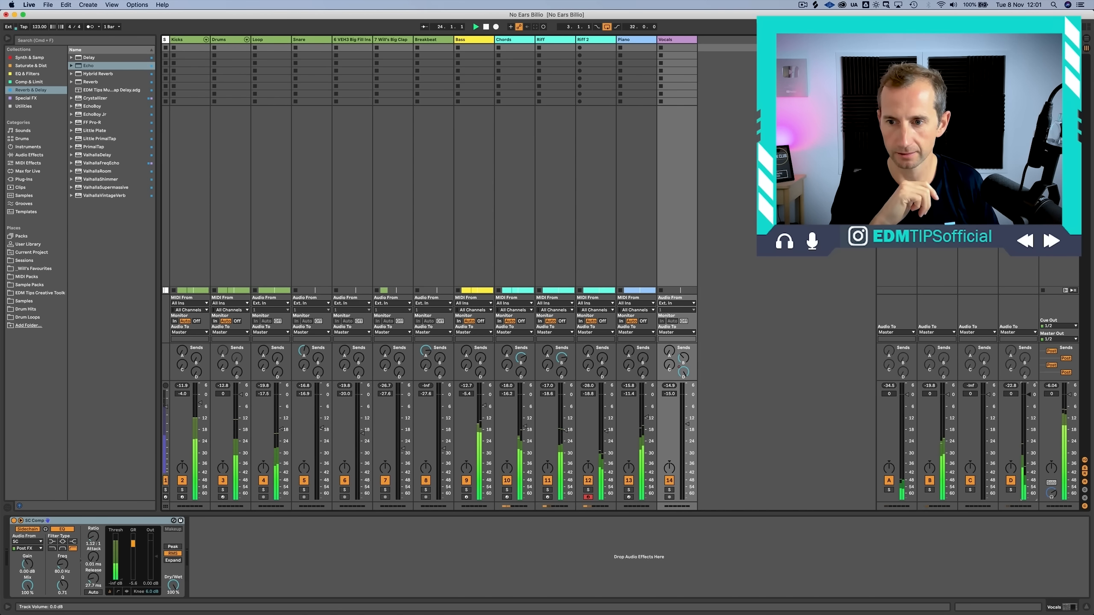
drag(1030, 394, 1030, 392)
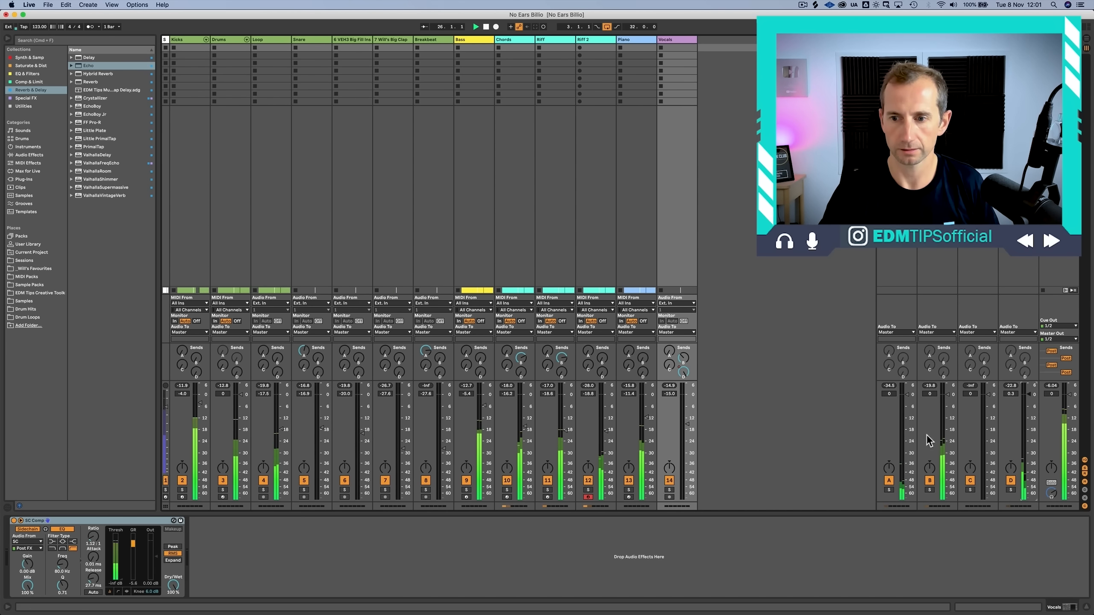
Step: Fine-tune the SC Comp ratio on the Echo return during playback, then stop and return to the song's start
key(Tab)
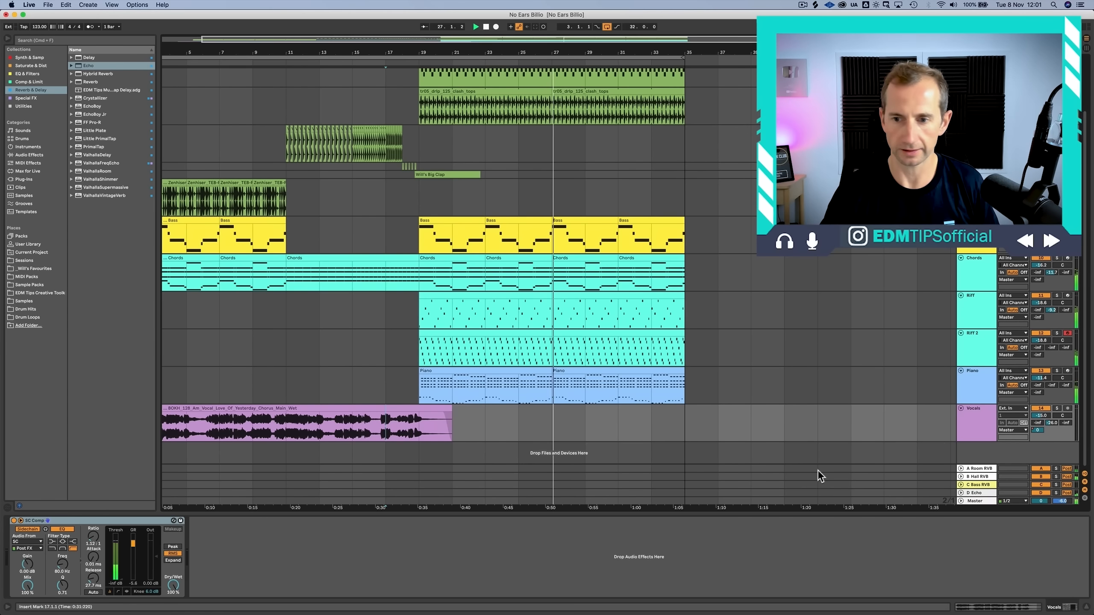
click(989, 492)
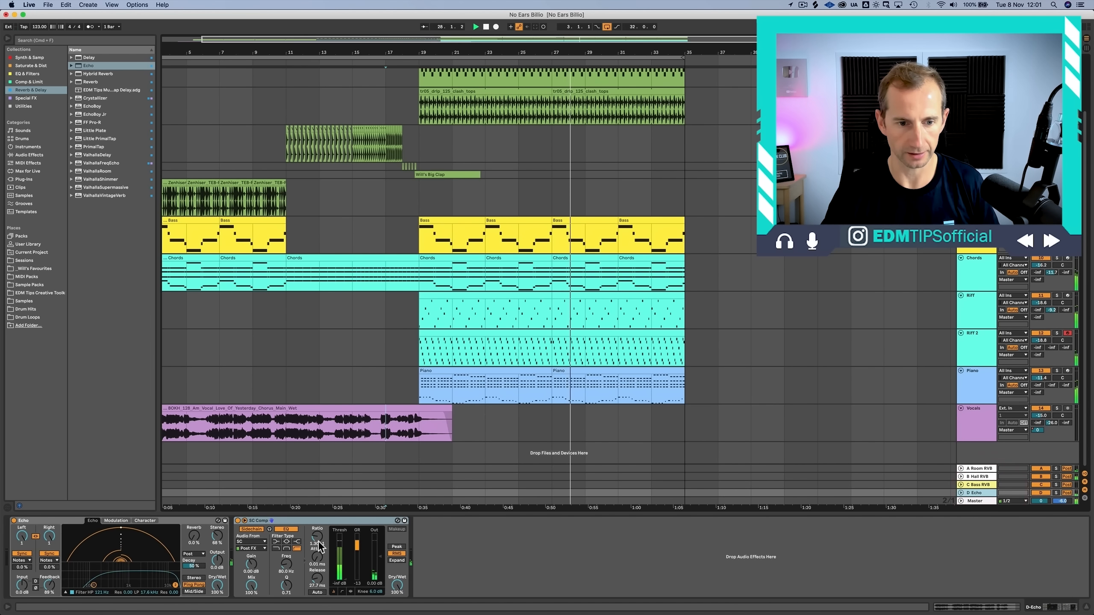
drag(319, 541, 319, 538)
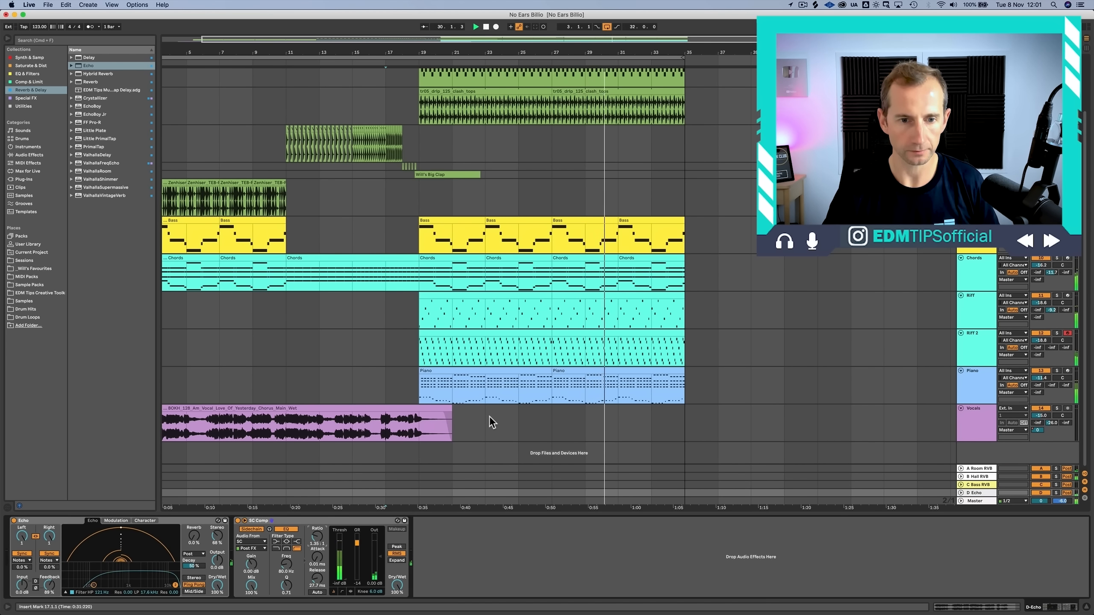
key(Tab)
key(Tab)
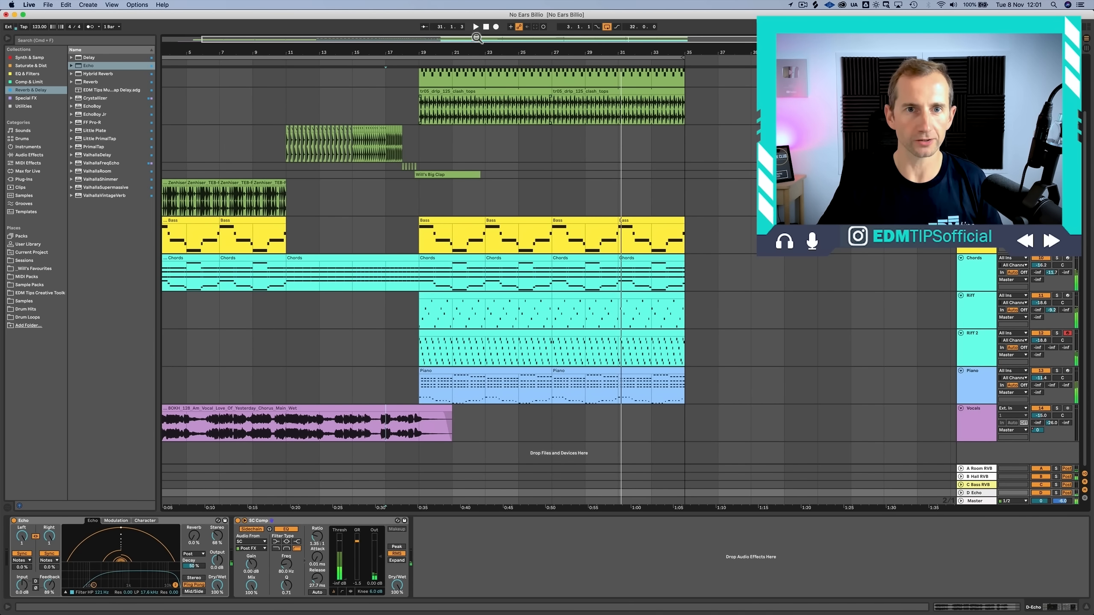
double_click(486, 27)
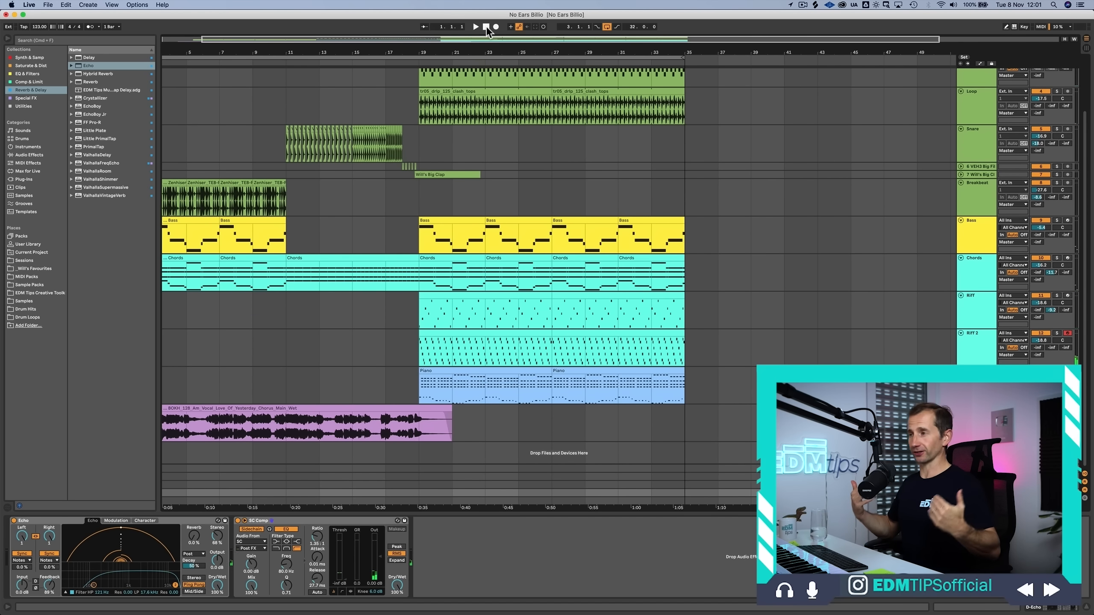
Step: Insert an audio track below Breakbeat and place VEH3 Crash 01 from the Drum Hits splash cymbals on it at bar 19
click(975, 197)
key(super+t)
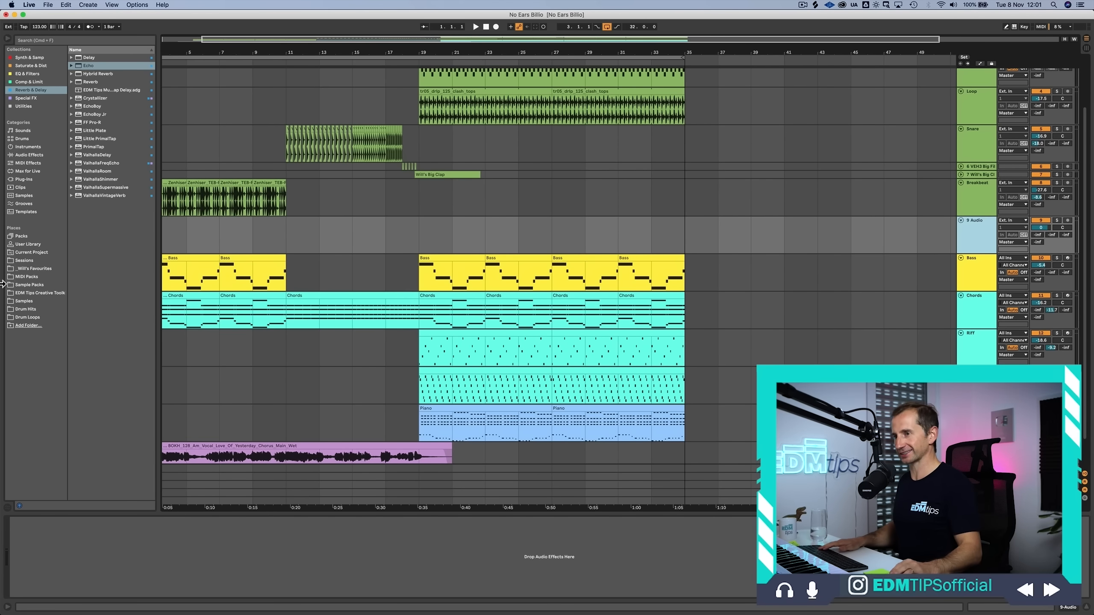
click(19, 310)
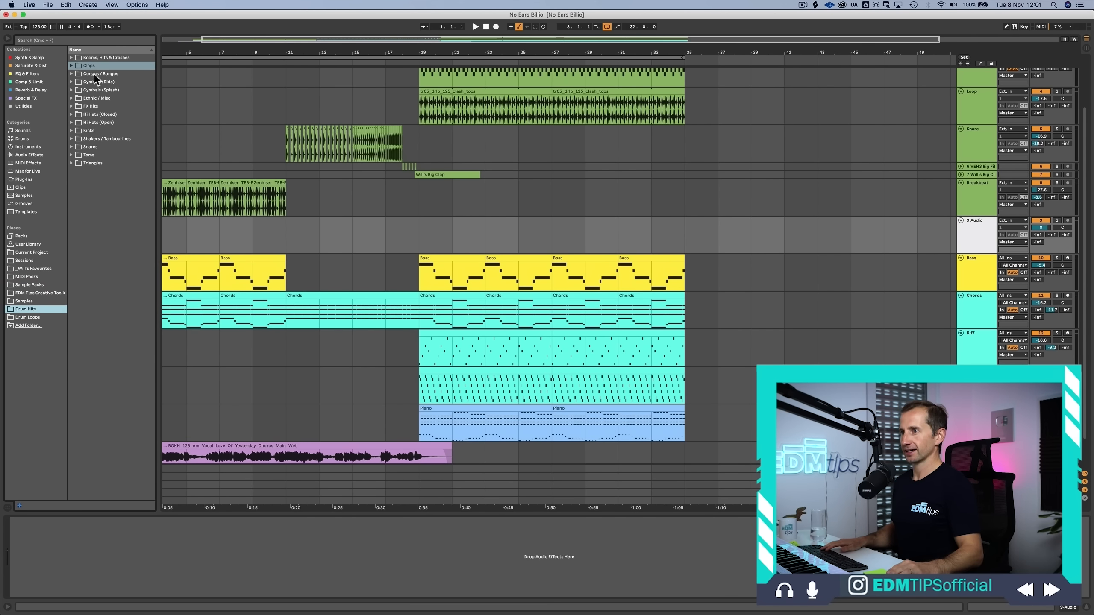
double_click(92, 88)
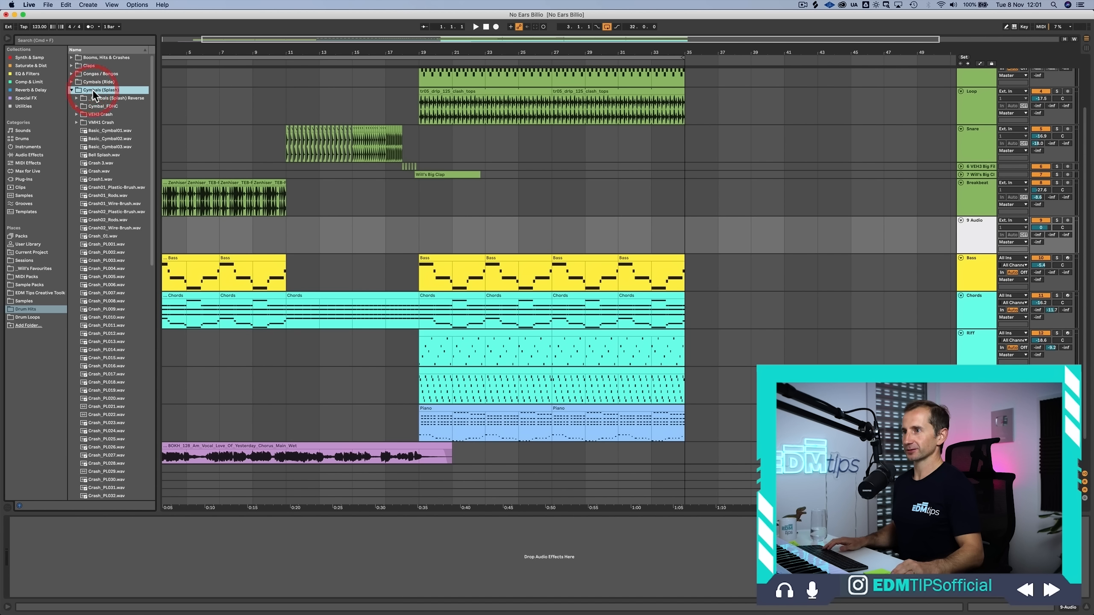
click(91, 114)
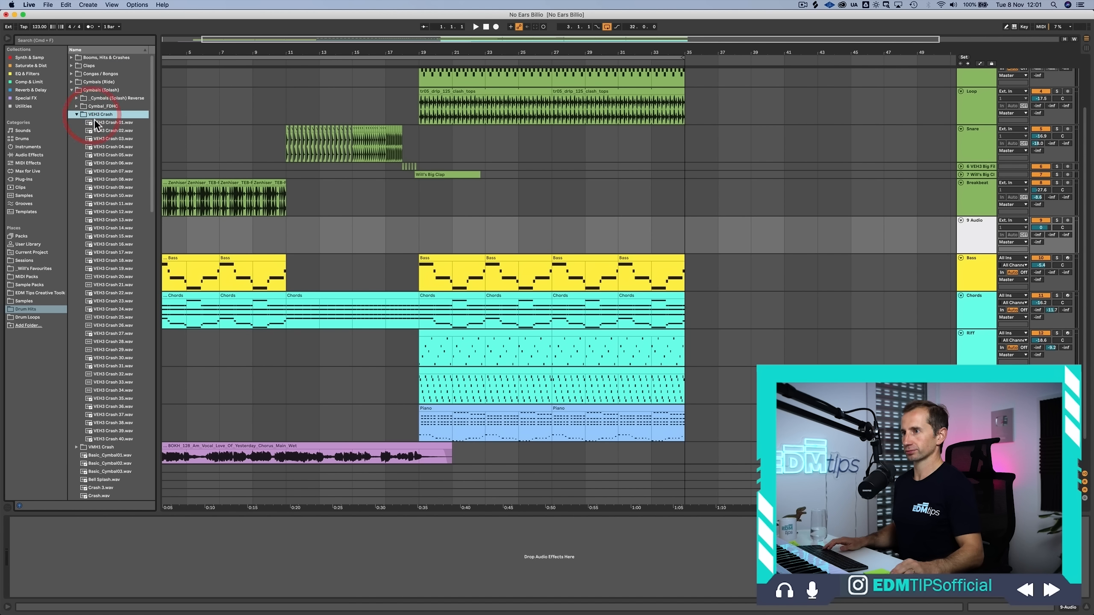
key(Right)
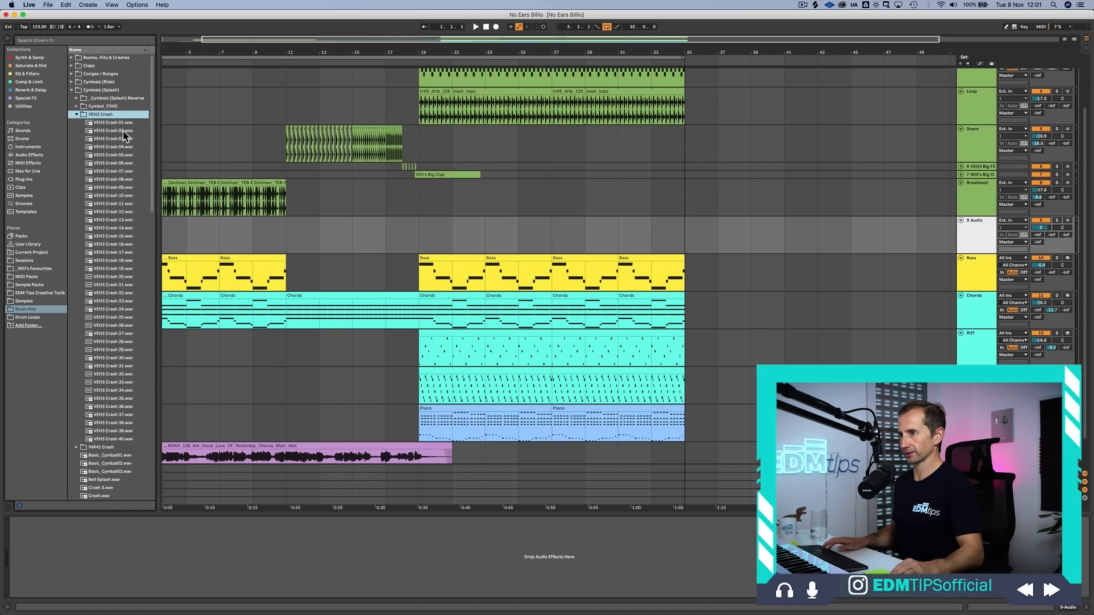
click(110, 122)
drag(110, 122, 432, 239)
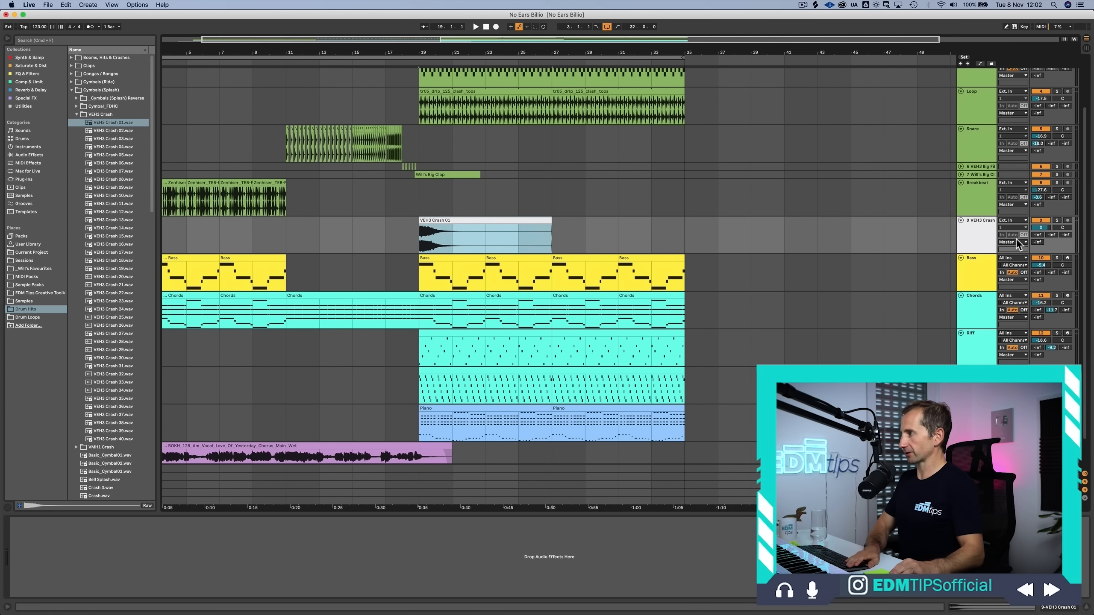
Step: Balance the crash track's volume against the mix during playback, setting it to -27.0 dB
drag(1037, 233, 1037, 276)
key(Tab)
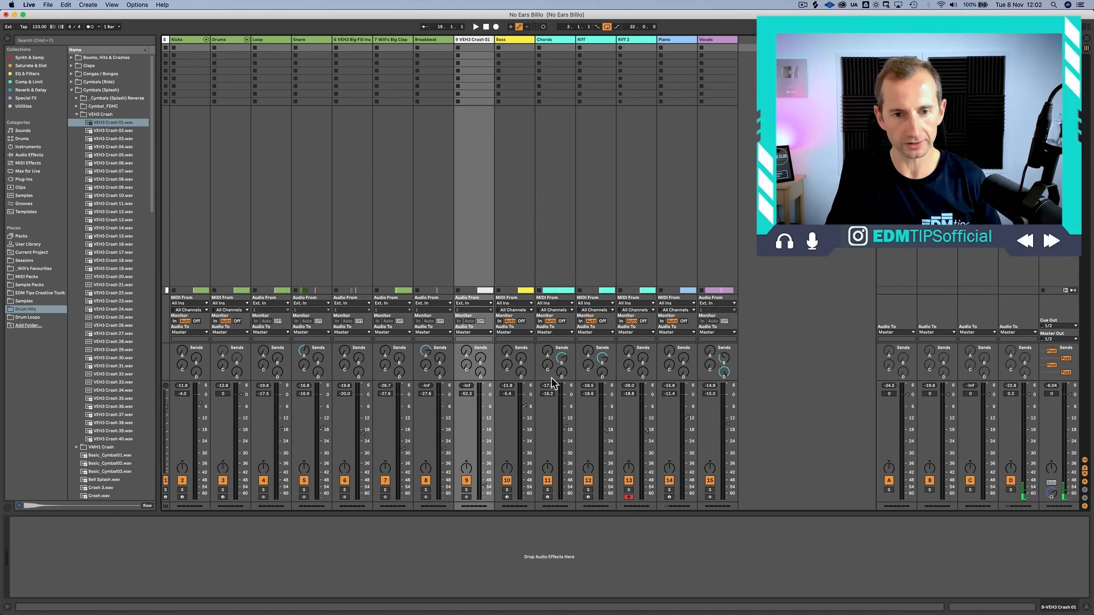
drag(484, 485, 485, 443)
key(space)
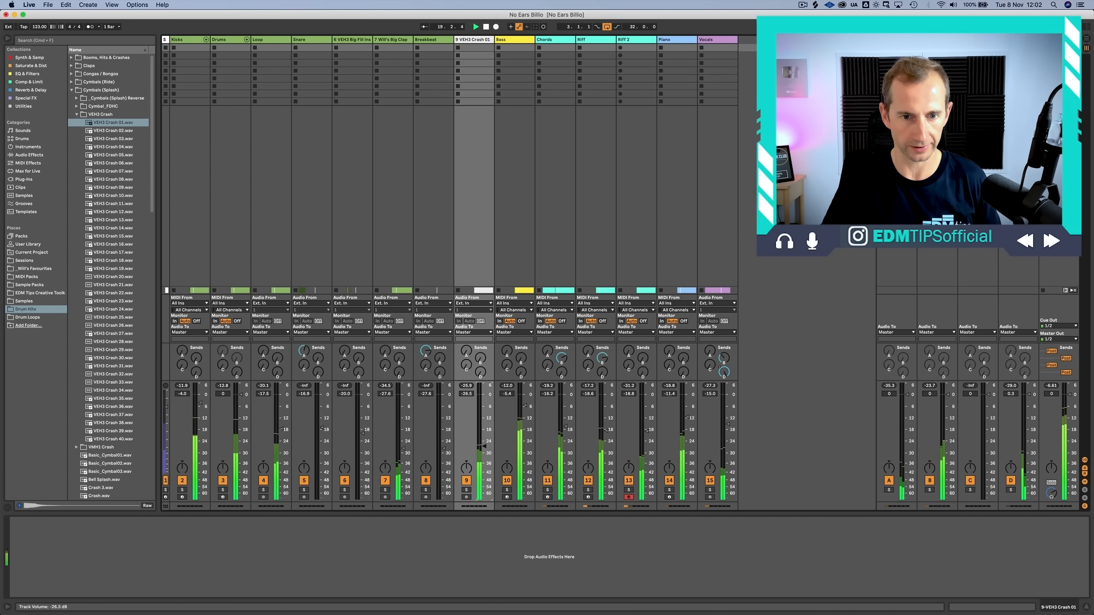
drag(467, 390, 466, 393)
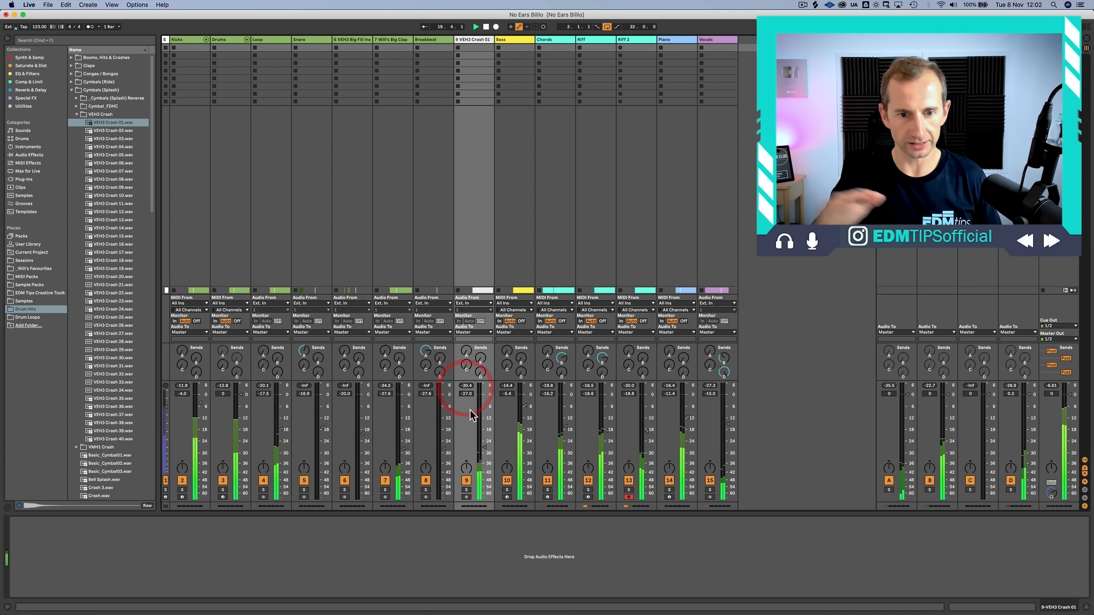
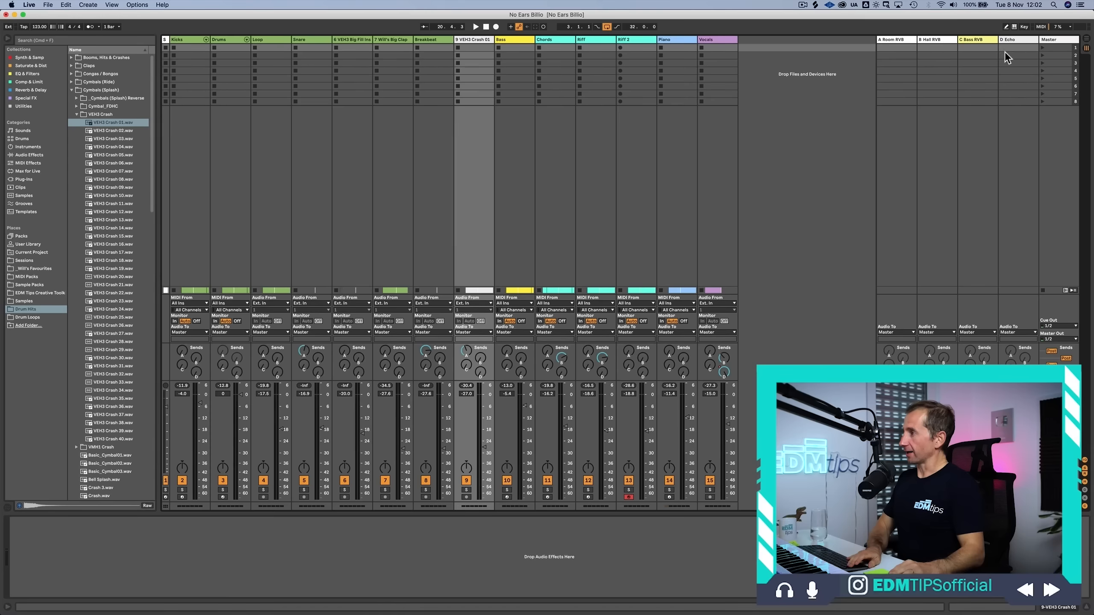
Step: Add the SPAN analyzer from the Utilities collection to the Master track after Utility
key(Tab)
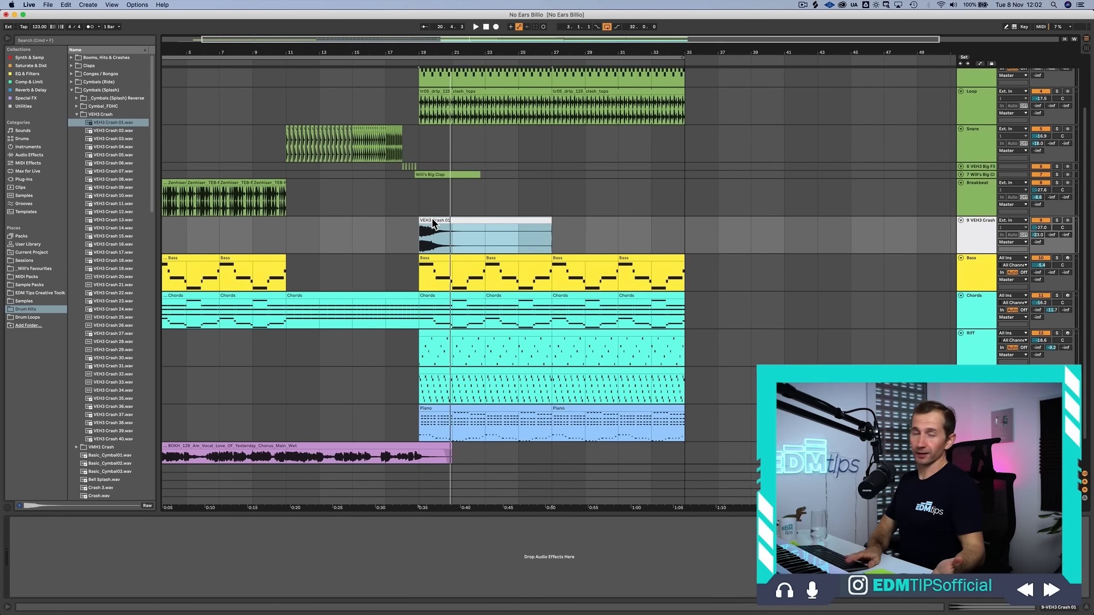
key(Tab)
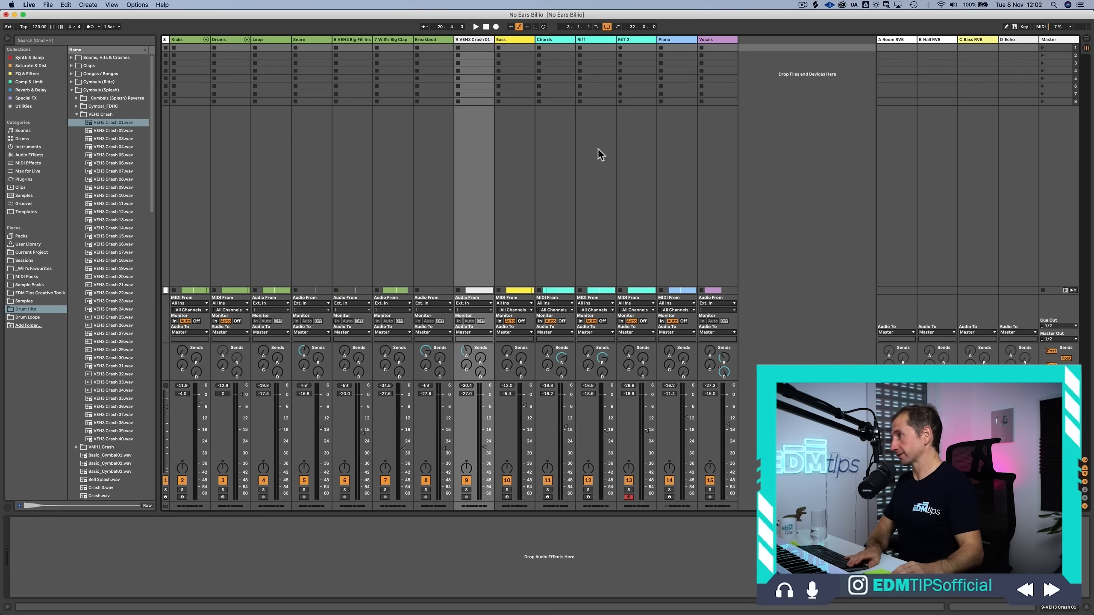
click(1067, 42)
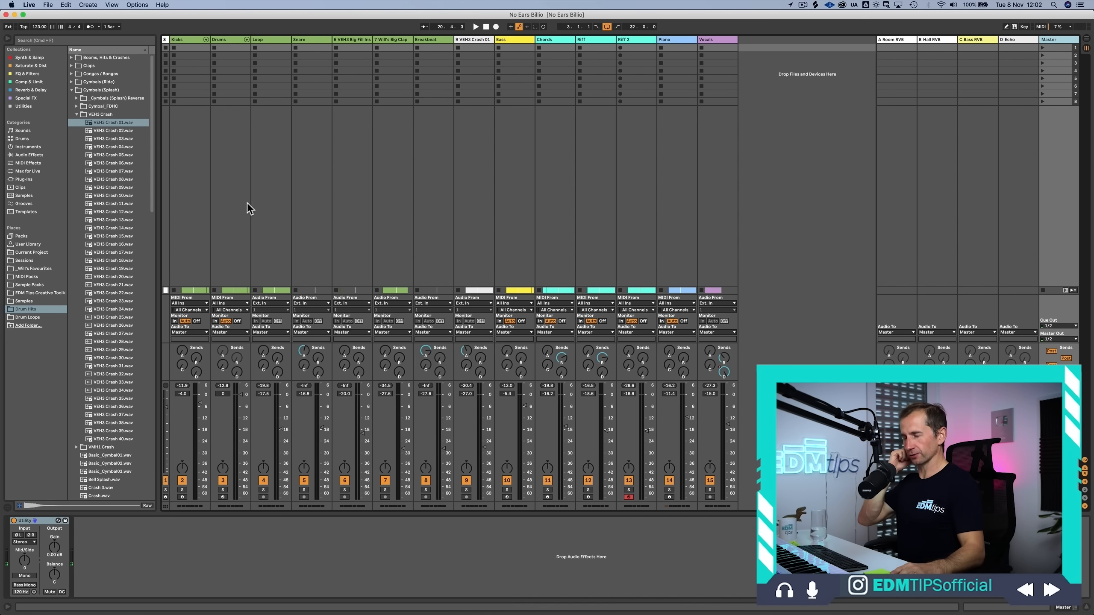
click(71, 89)
click(24, 106)
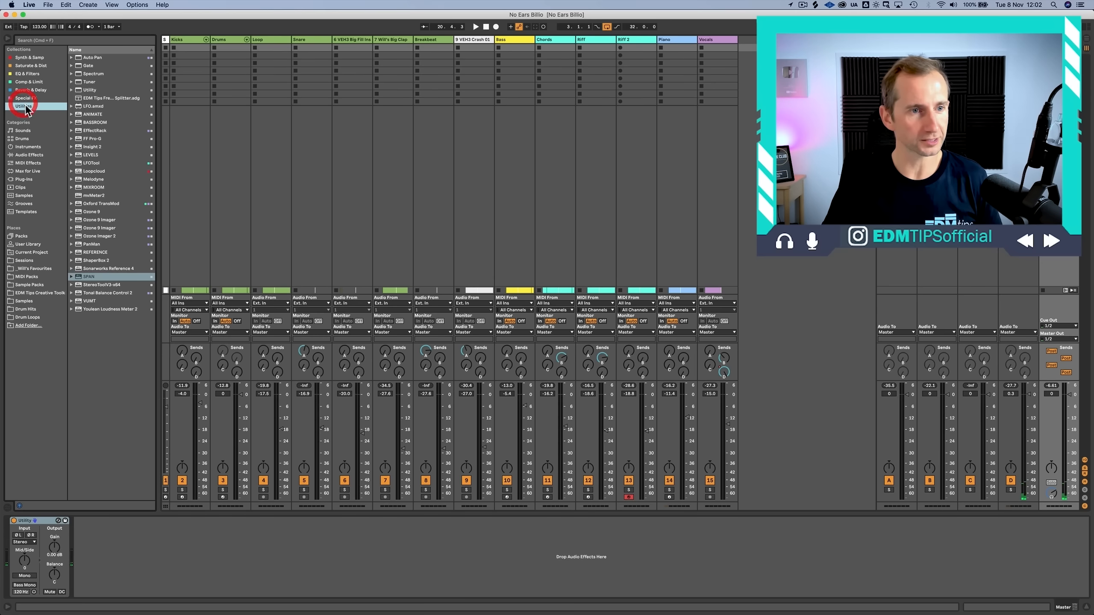
click(90, 275)
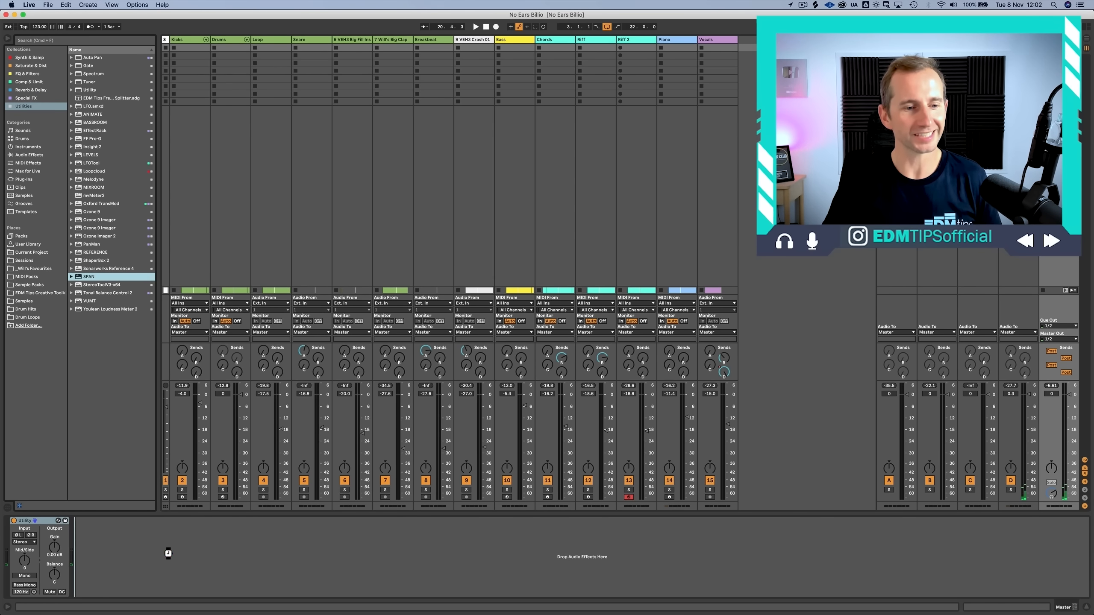
drag(168, 553, 168, 552)
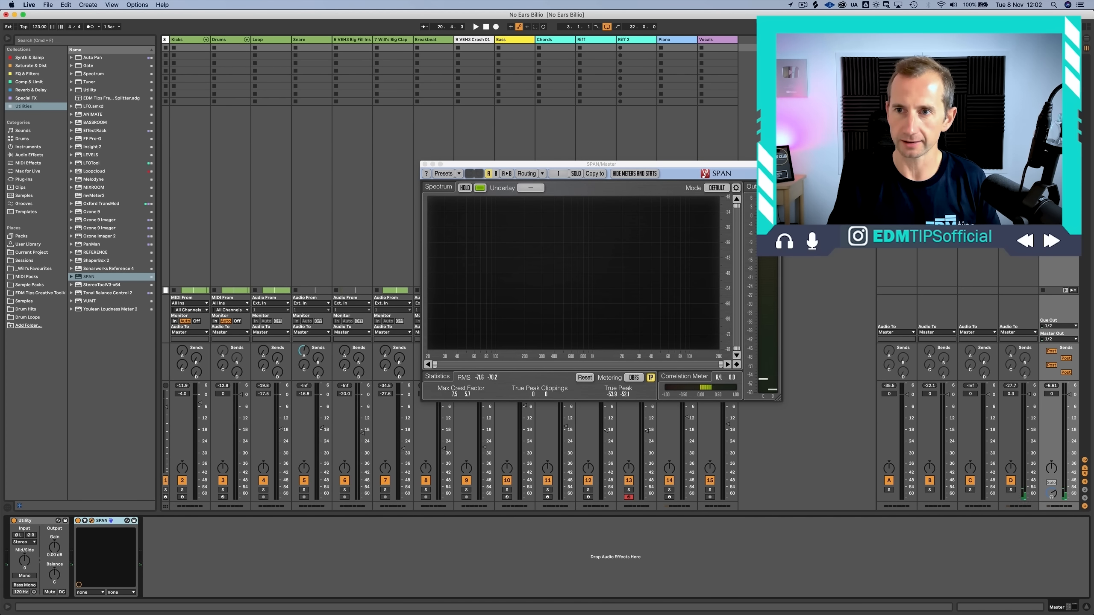
Step: Set the feedback of the Echo device on the Echo return to 81 %
click(1013, 41)
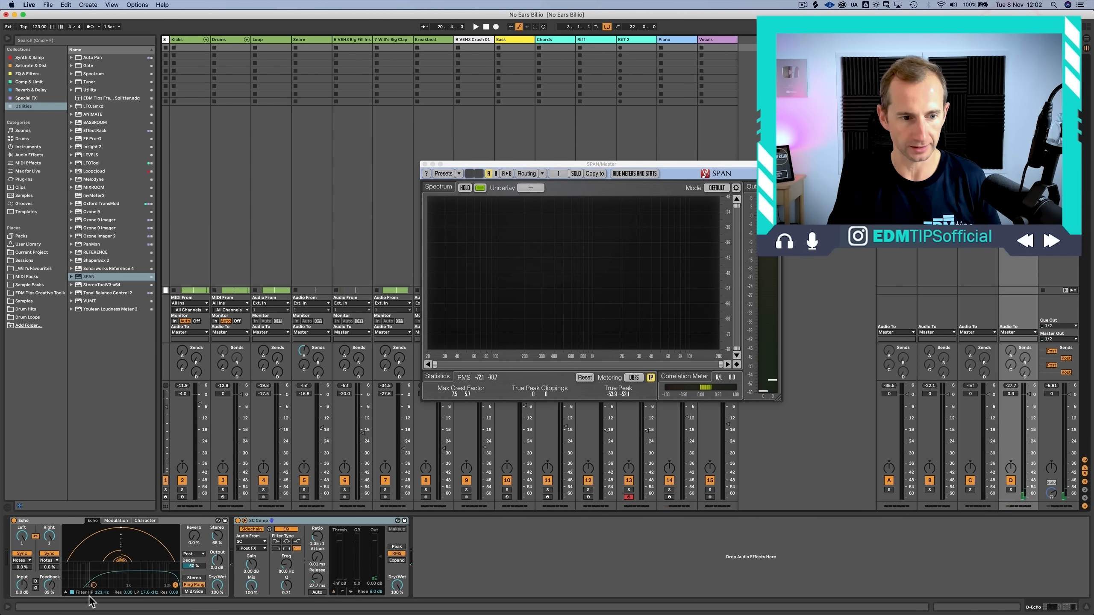
drag(51, 587, 50, 590)
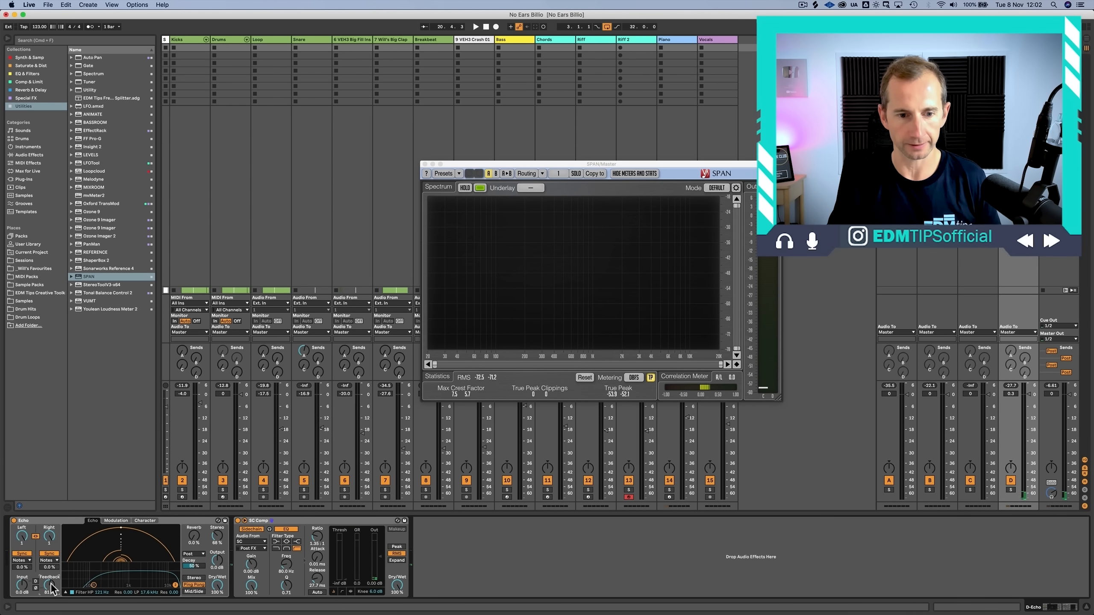
Step: Enlarge the SPAN window, examine the mix's frequency spectrum during playback, and close the analyzer
drag(565, 165, 431, 113)
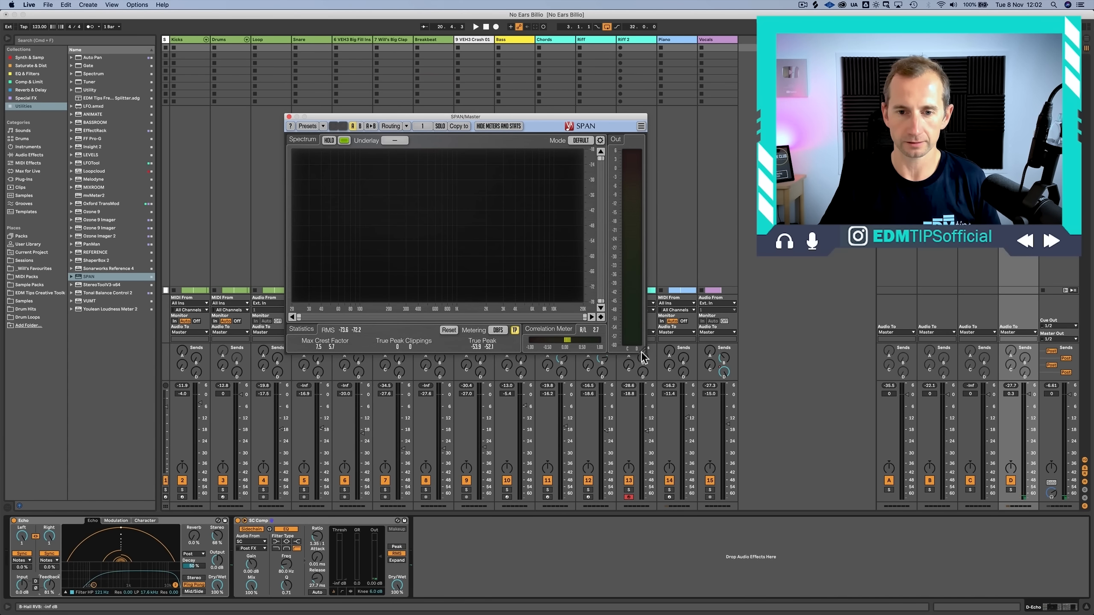
drag(644, 357, 737, 410)
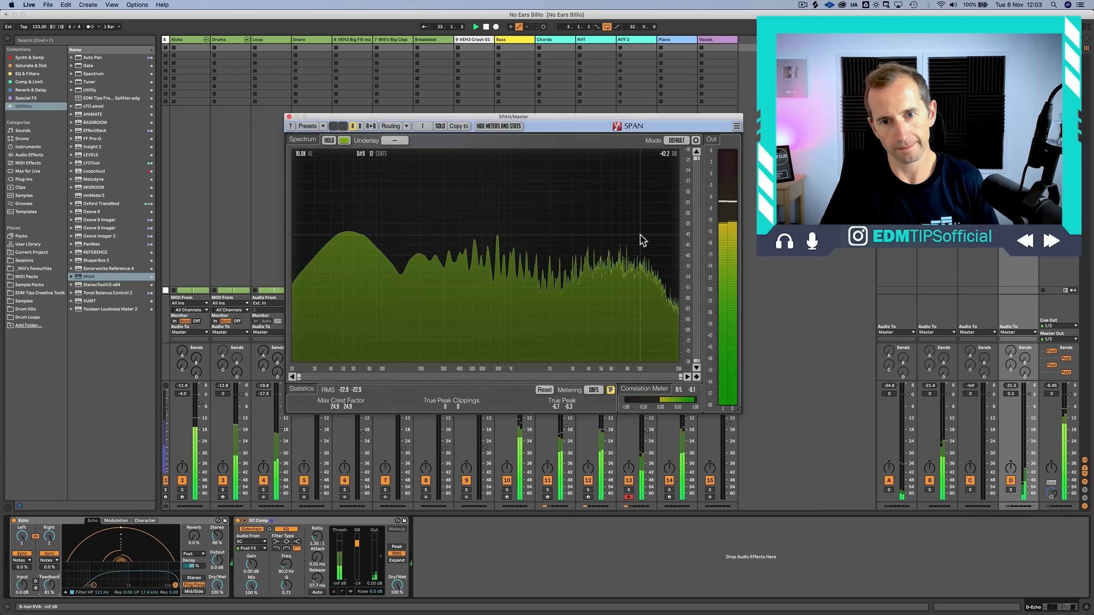
drag(477, 117, 258, 53)
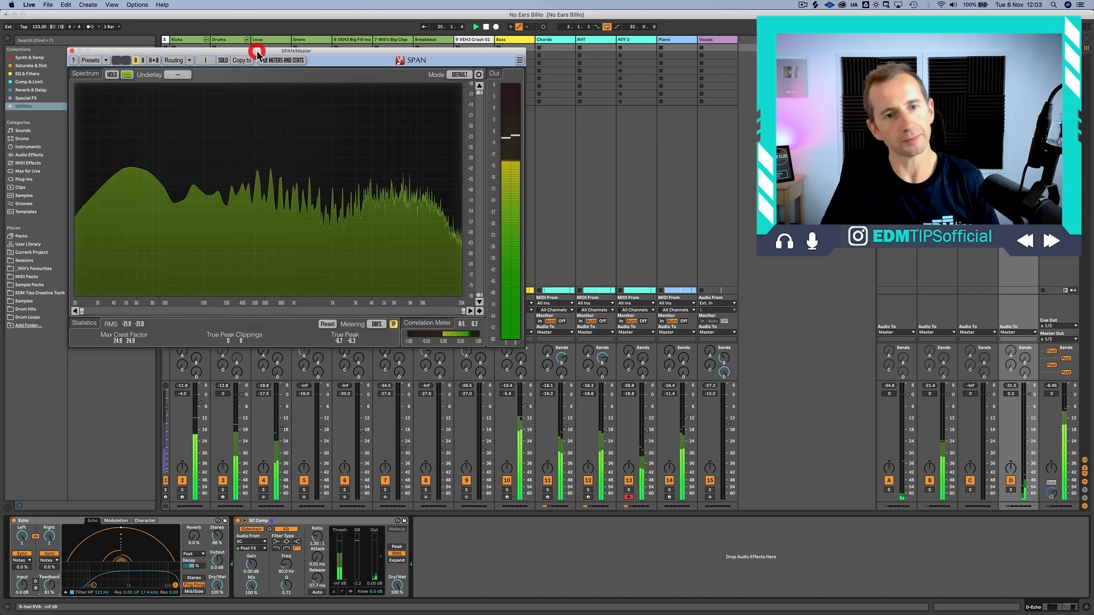
click(551, 38)
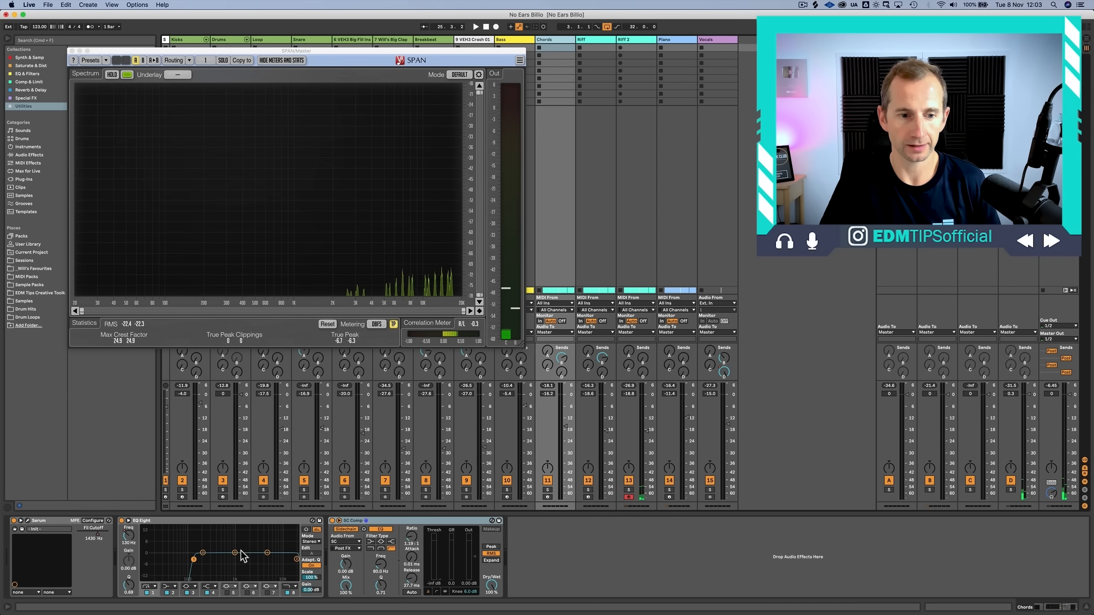
click(72, 51)
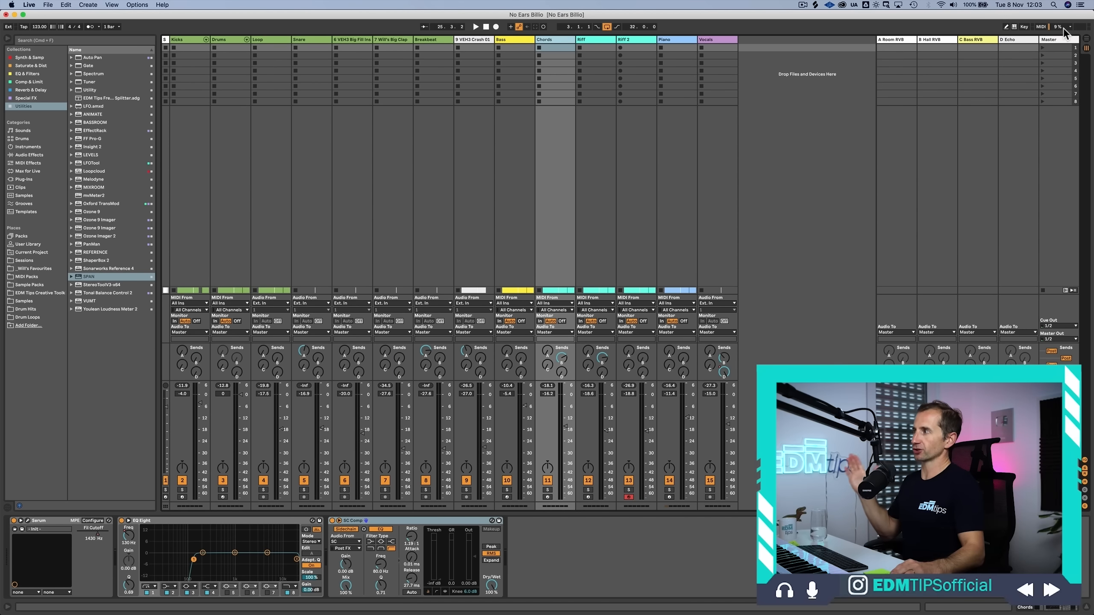
Step: Insert EQ Eight on the Master track between Utility and SPAN
click(1051, 39)
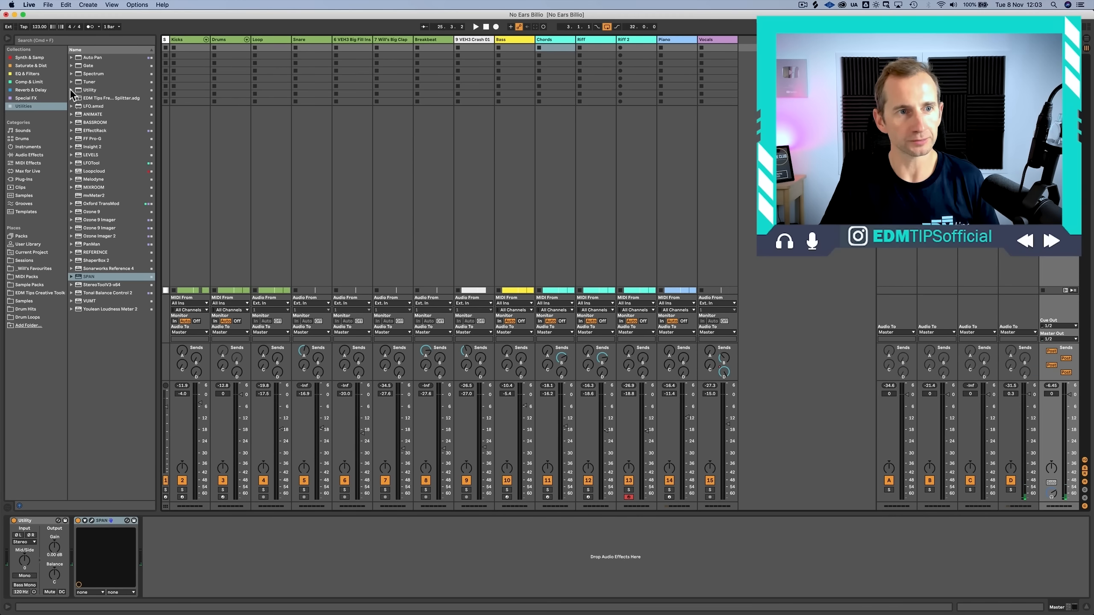
click(31, 74)
click(91, 65)
drag(110, 441, 81, 541)
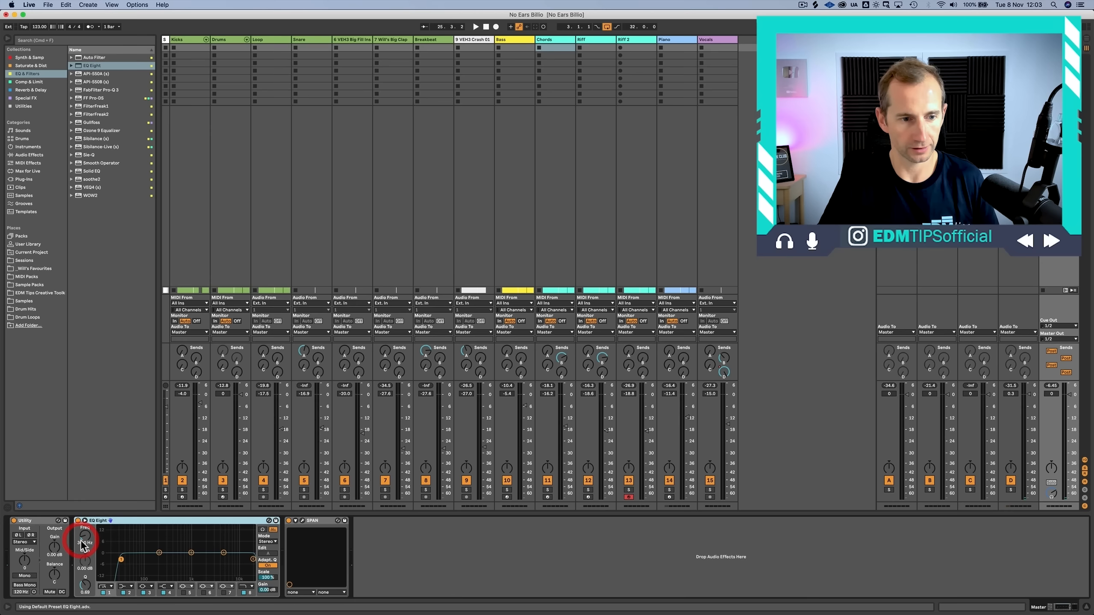
Step: Reopen SPAN and, during playback, boost the Master EQ Eight's high shelf by about 5.5 dB around 6.9 kHz
click(302, 521)
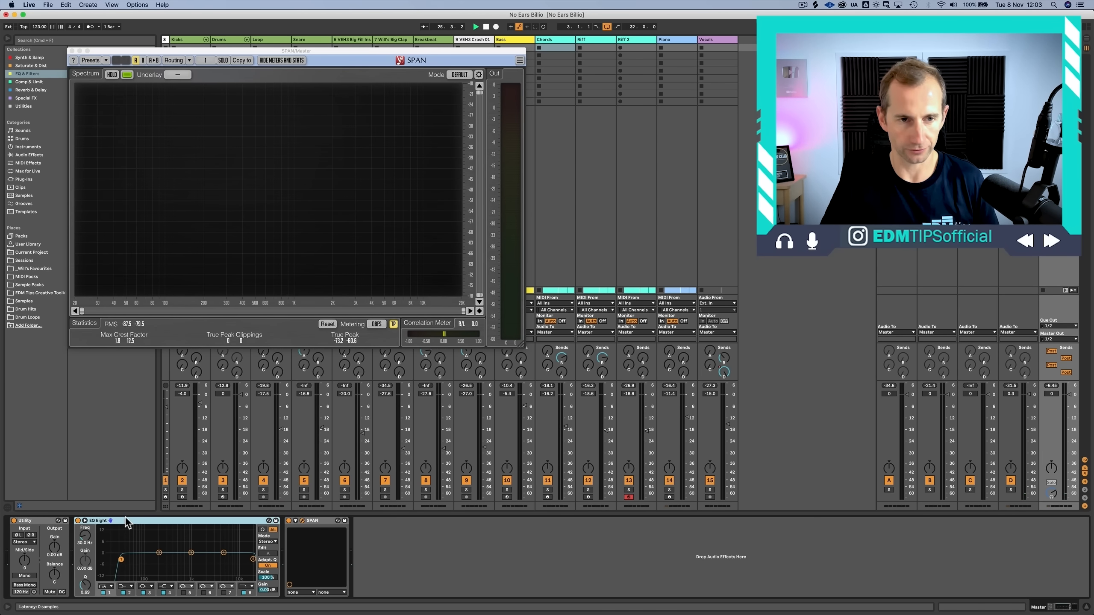
key(space)
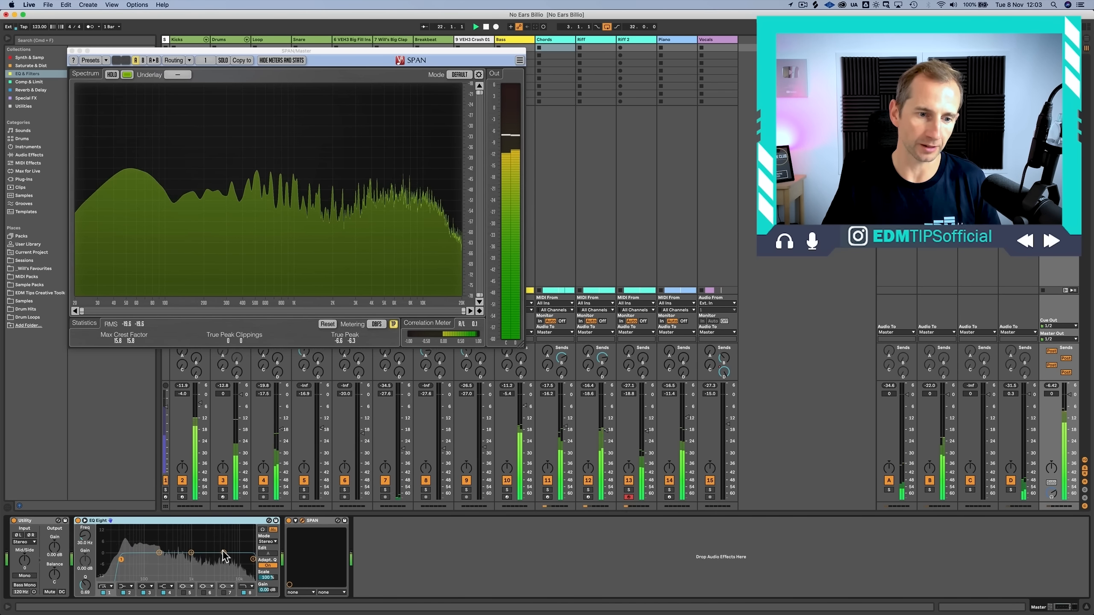
drag(222, 554, 229, 542)
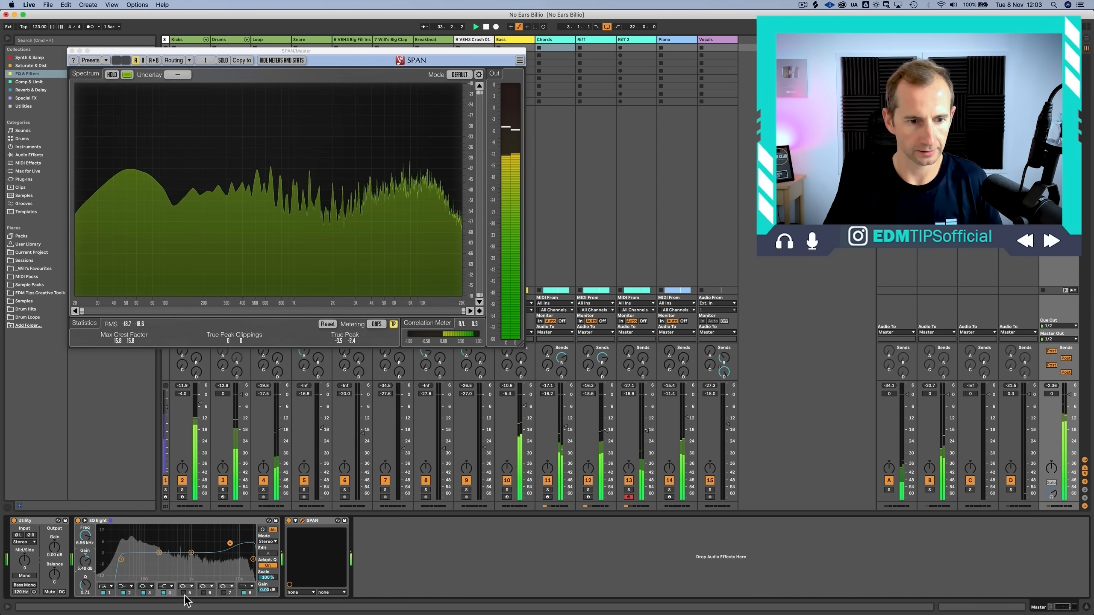
Step: Enable band 6 in the Master EQ Eight and enter 8 as its frequency
click(204, 593)
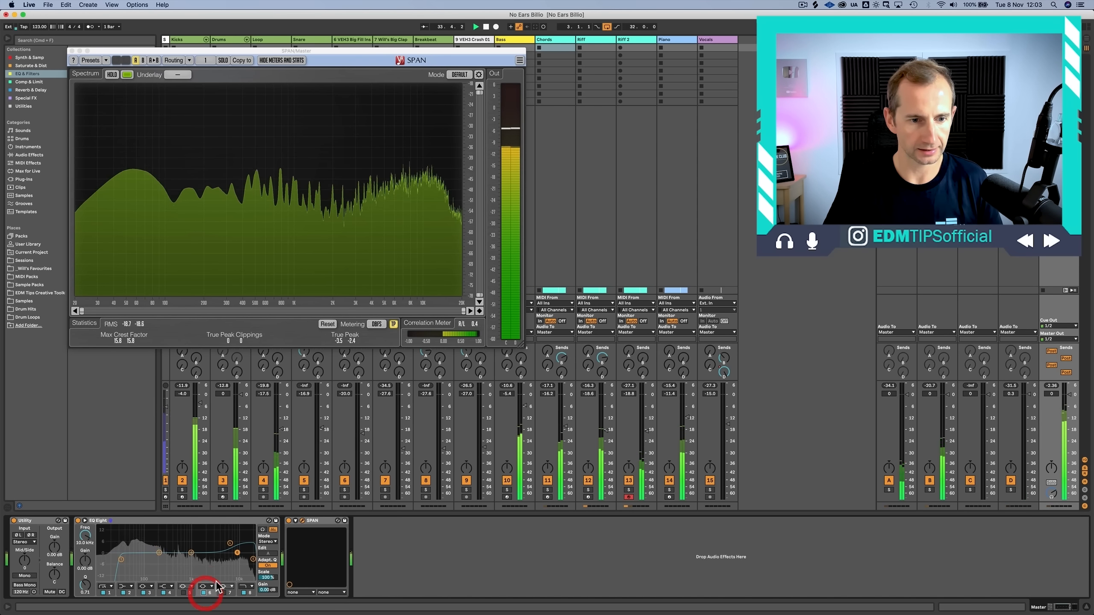
click(84, 546)
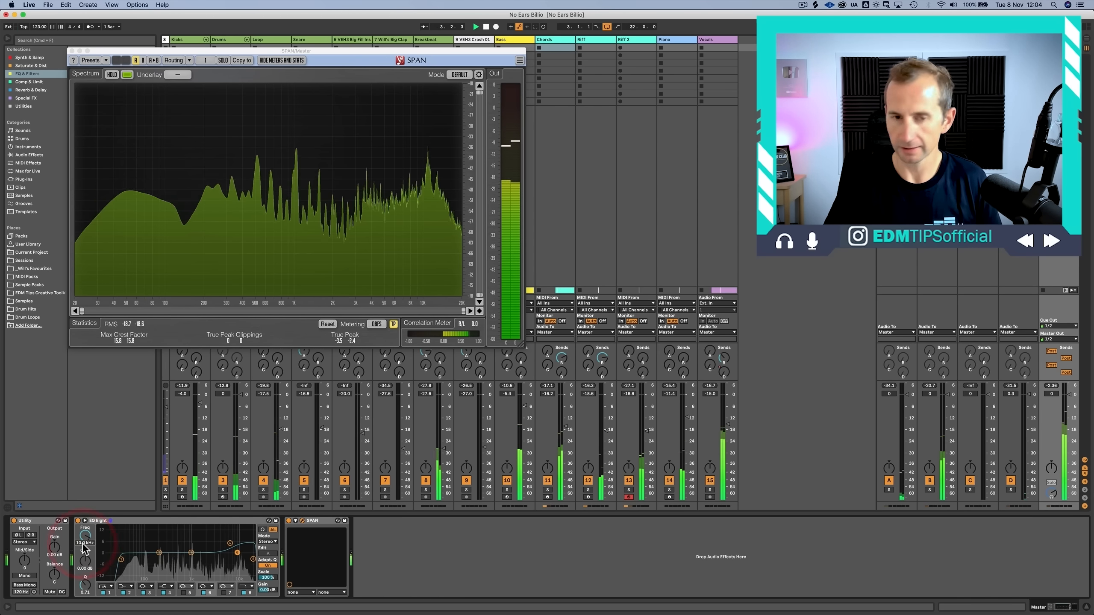
text(8)
key(Return)
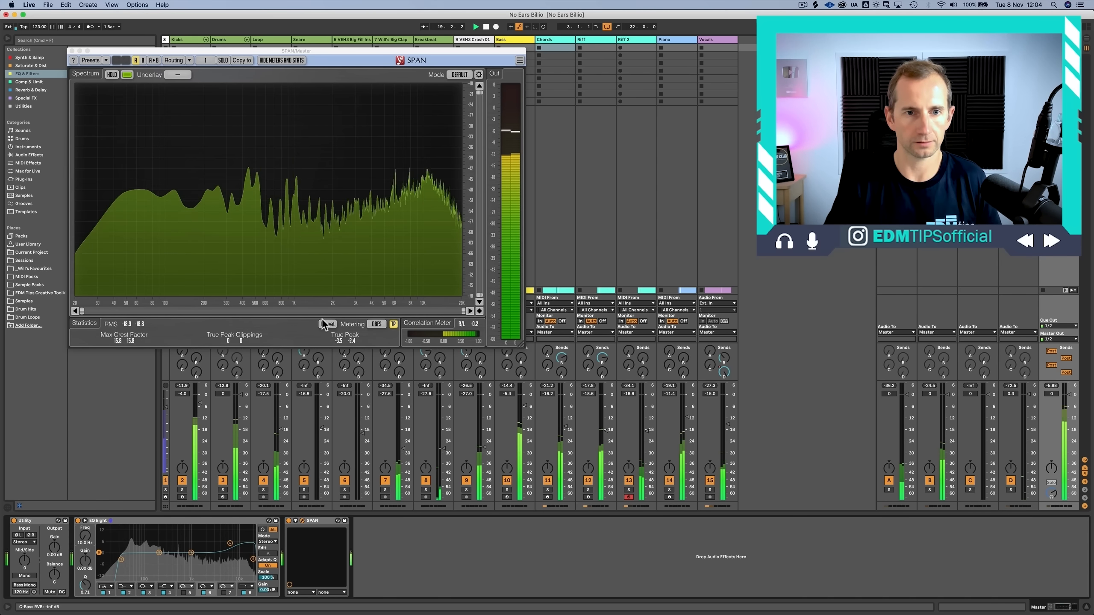
key(Tab)
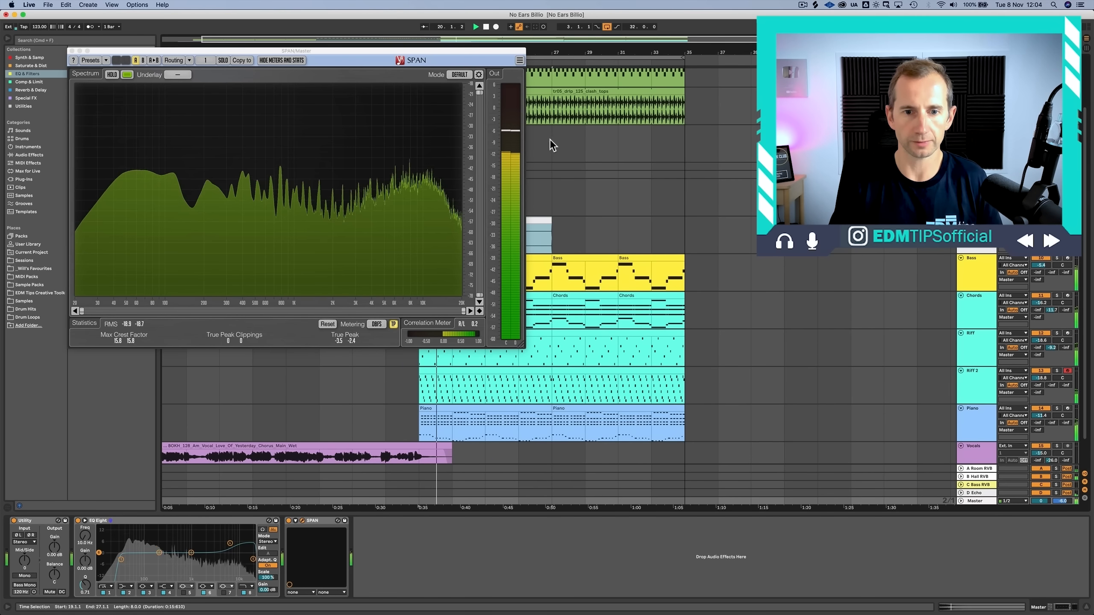
key(Tab)
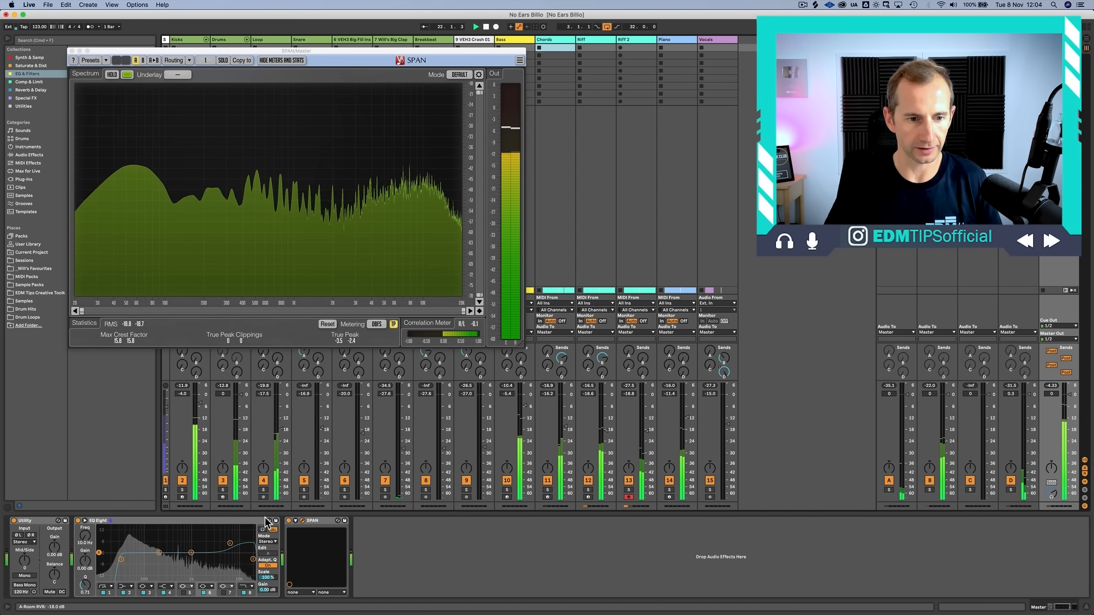
Step: Move band 6 of the Master EQ Eight to about 8.4 kHz and fine-tune its gain to about -0.5 dB during playback
drag(90, 580, 88, 571)
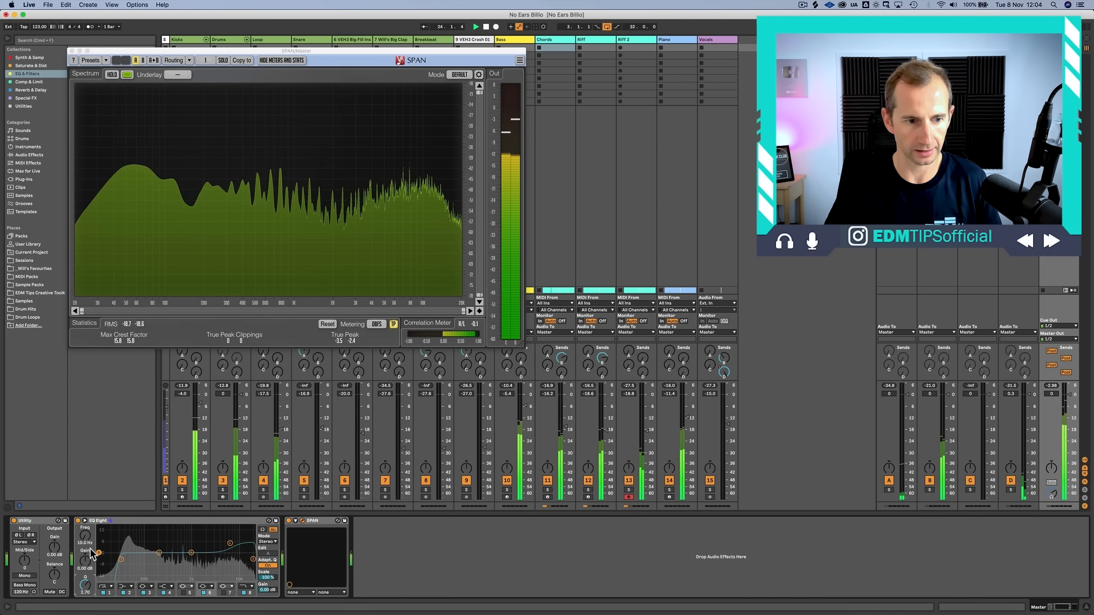
key(space)
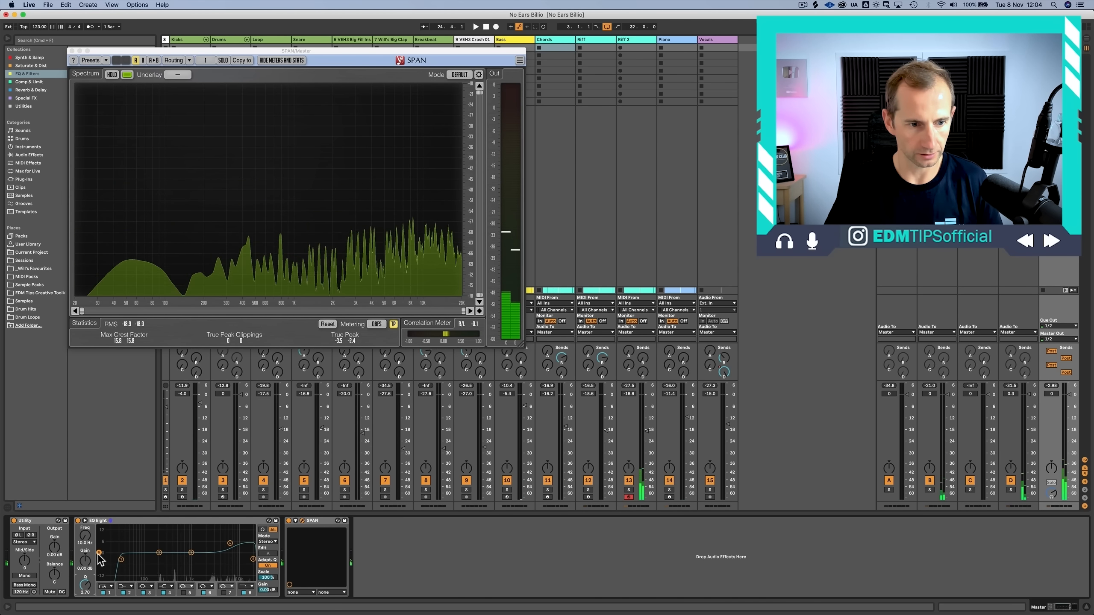
drag(99, 552, 130, 553)
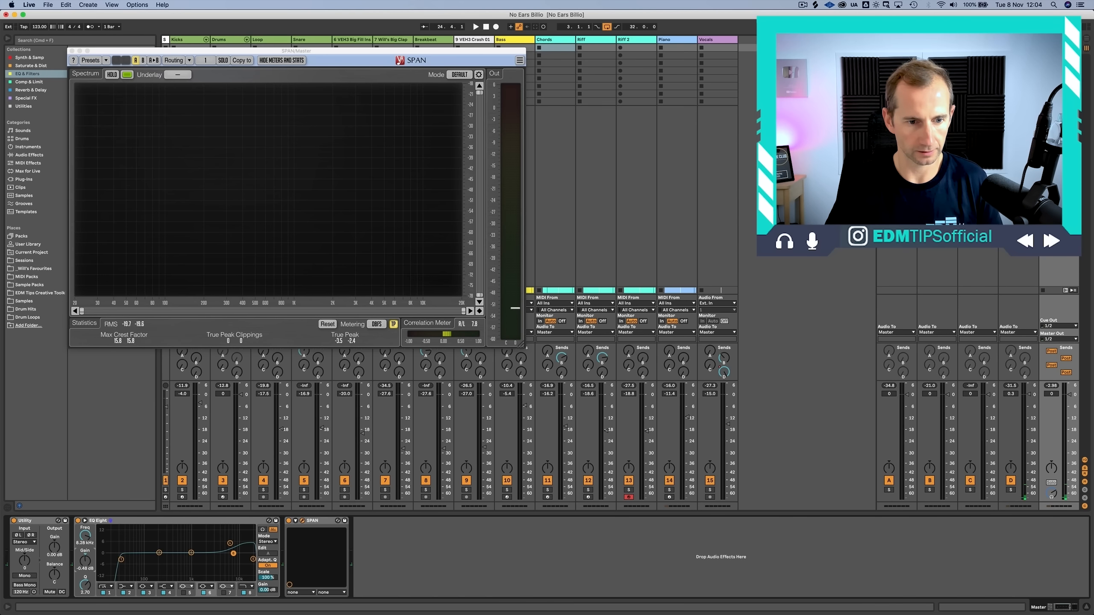
key(space)
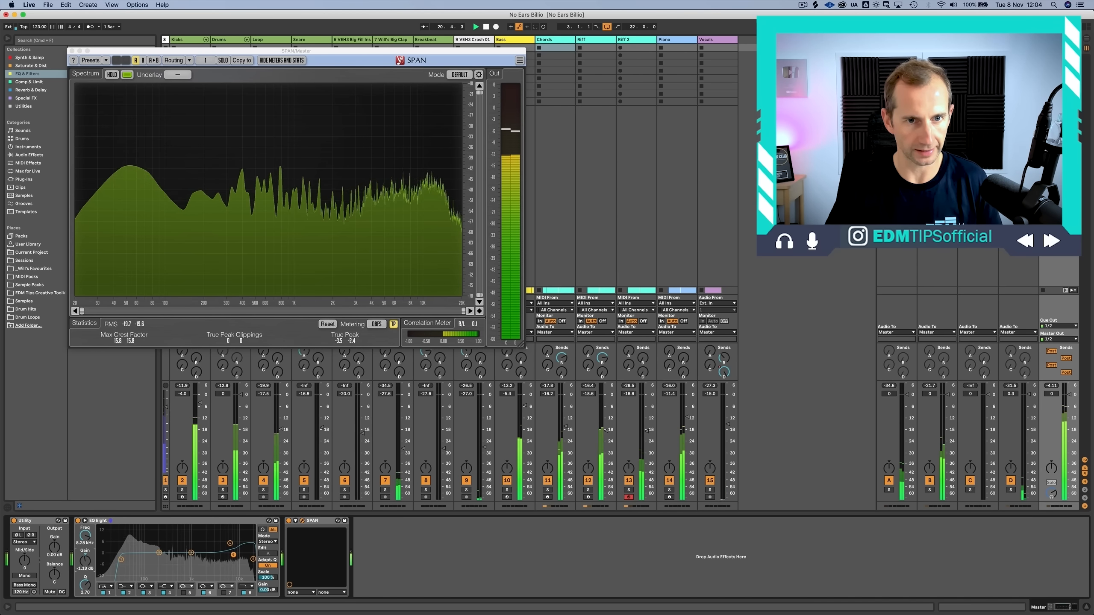
drag(88, 563, 89, 556)
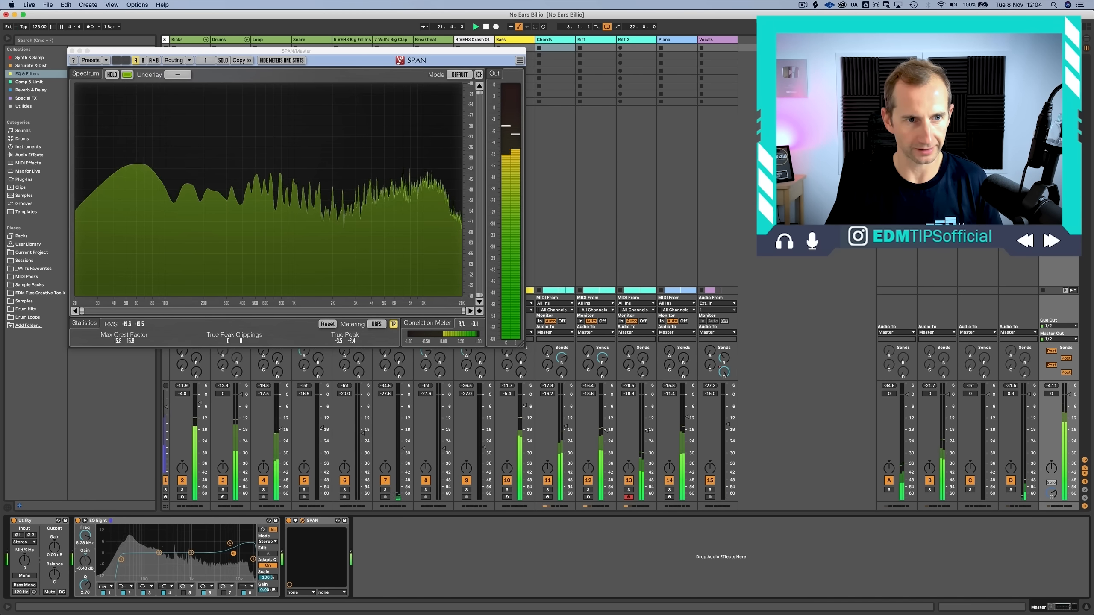
Step: Change band 8 of the Master EQ Eight to a steep high cut at about 18.3 kHz, and close SPAN
click(253, 560)
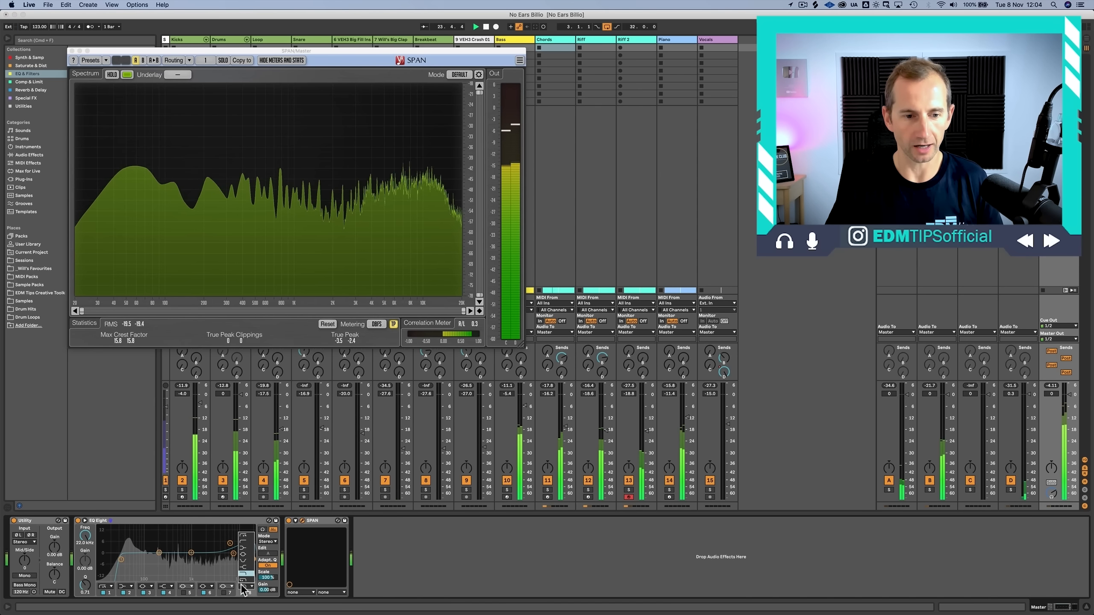
click(243, 584)
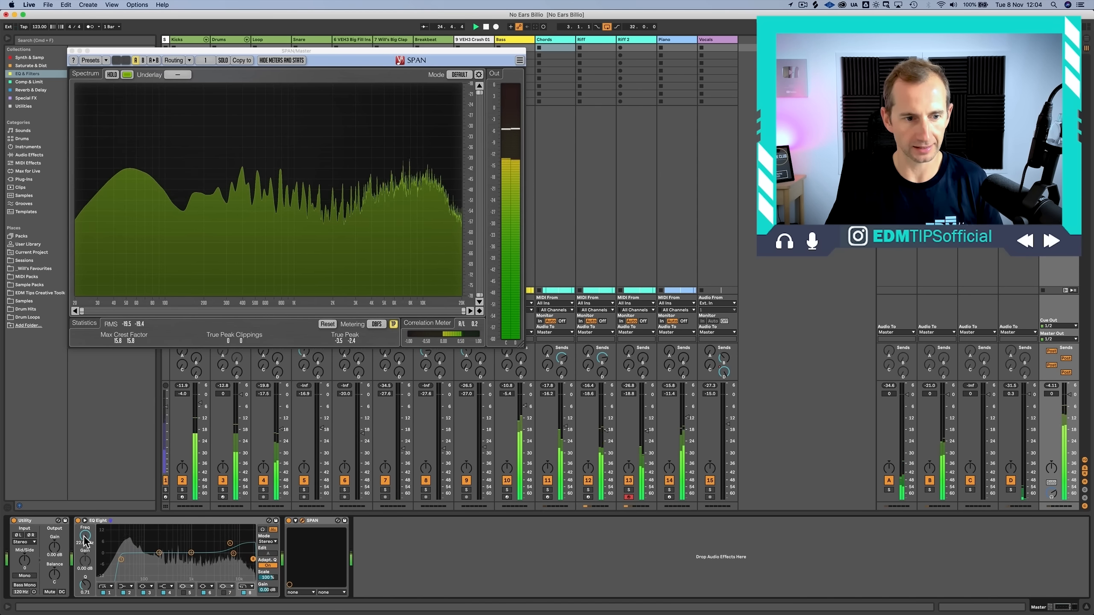
drag(253, 559, 244, 559)
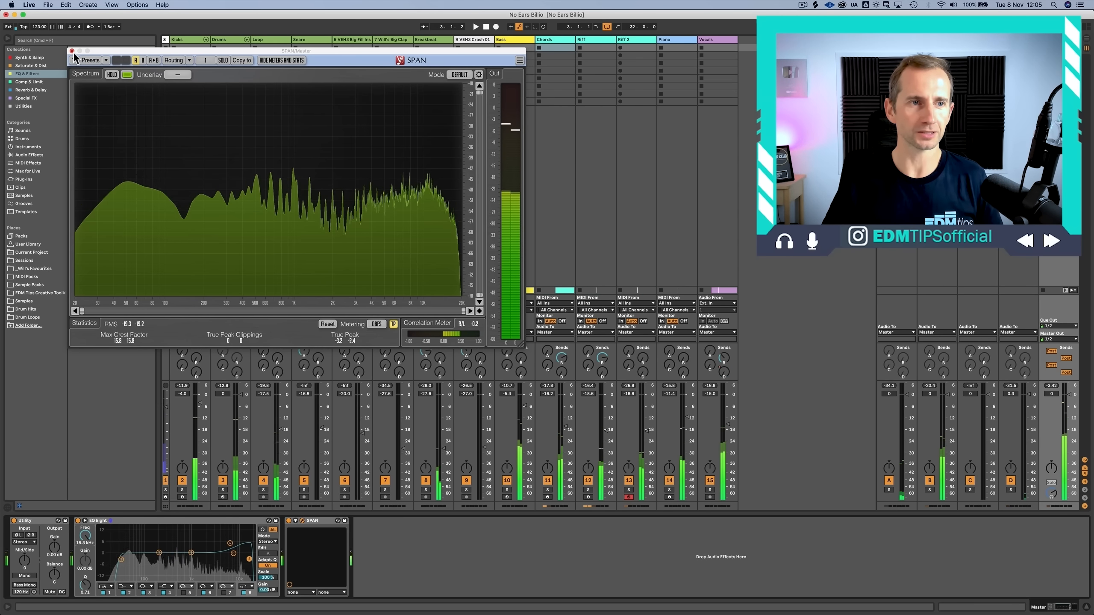
click(72, 50)
Step: Insert Oxford Inflator from the Saturate & Dist collection on the Master track between Utility and EQ Eight
click(26, 82)
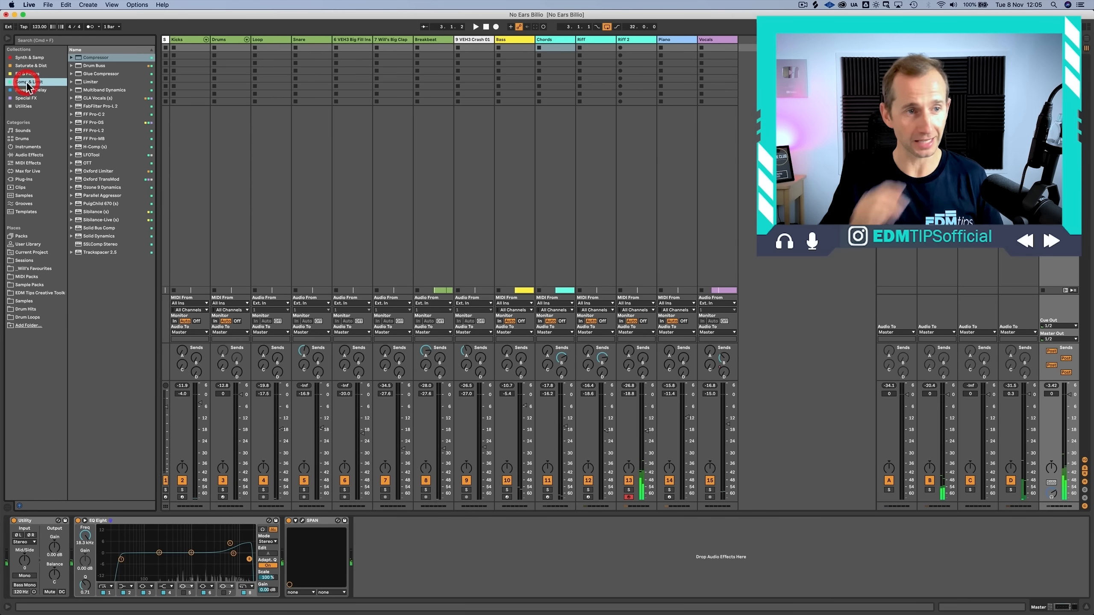
click(30, 65)
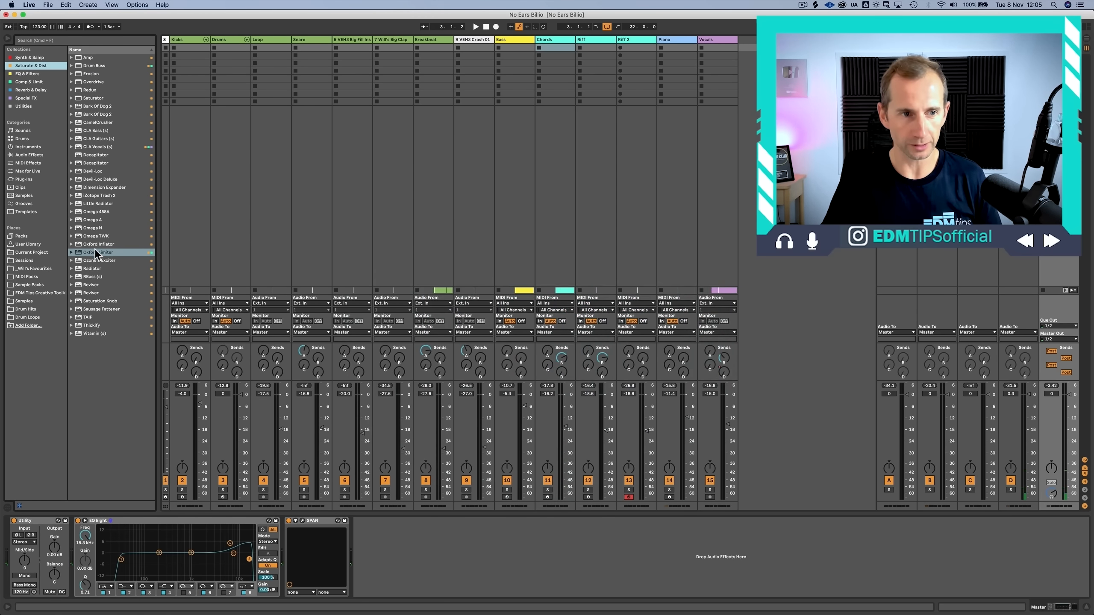
click(97, 244)
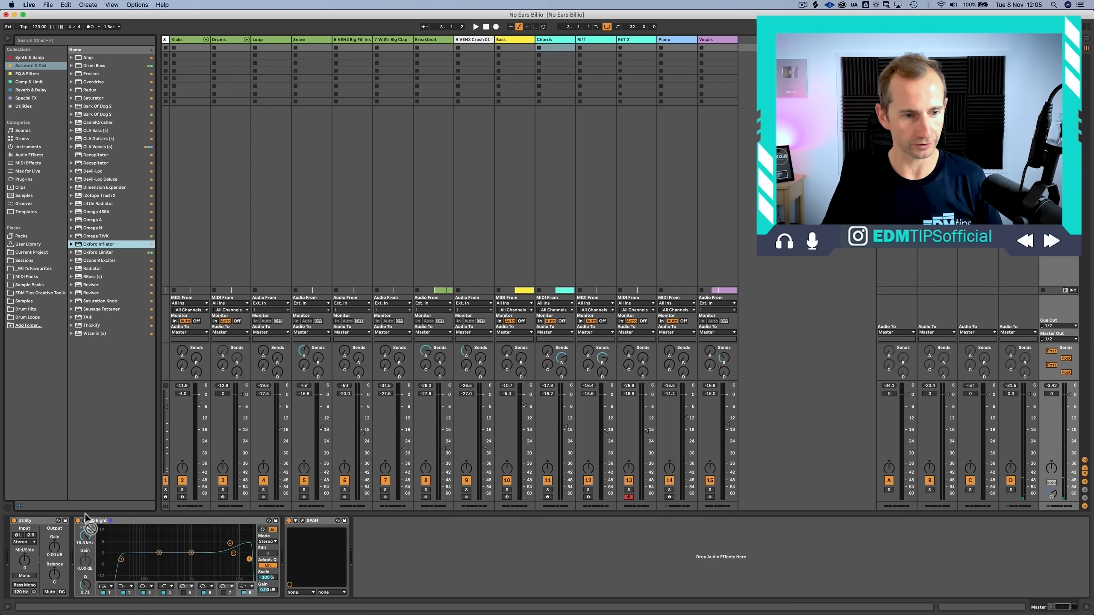
drag(86, 513, 76, 547)
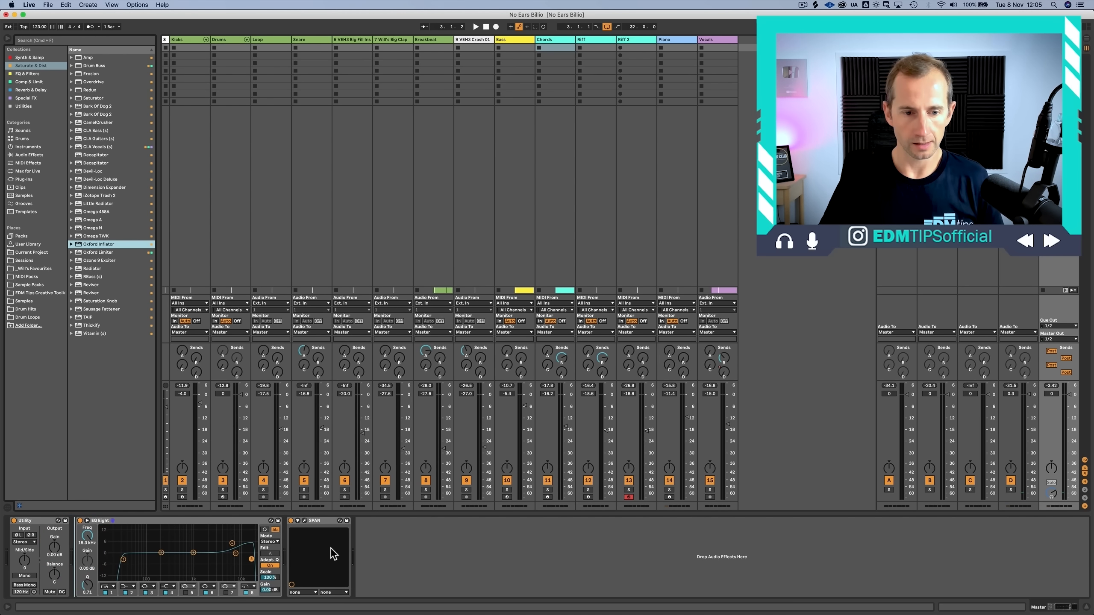
Step: Set the Oxford Inflator's Effect to about 31.1% during playback with SPAN open alongside, and close the Inflator window
click(371, 521)
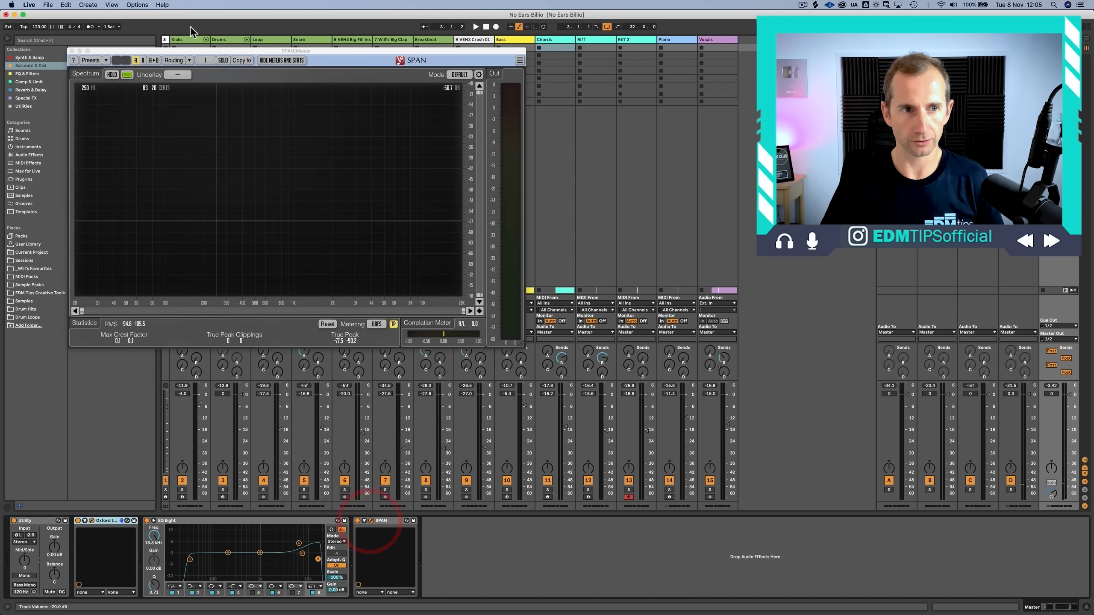
drag(201, 48, 206, 49)
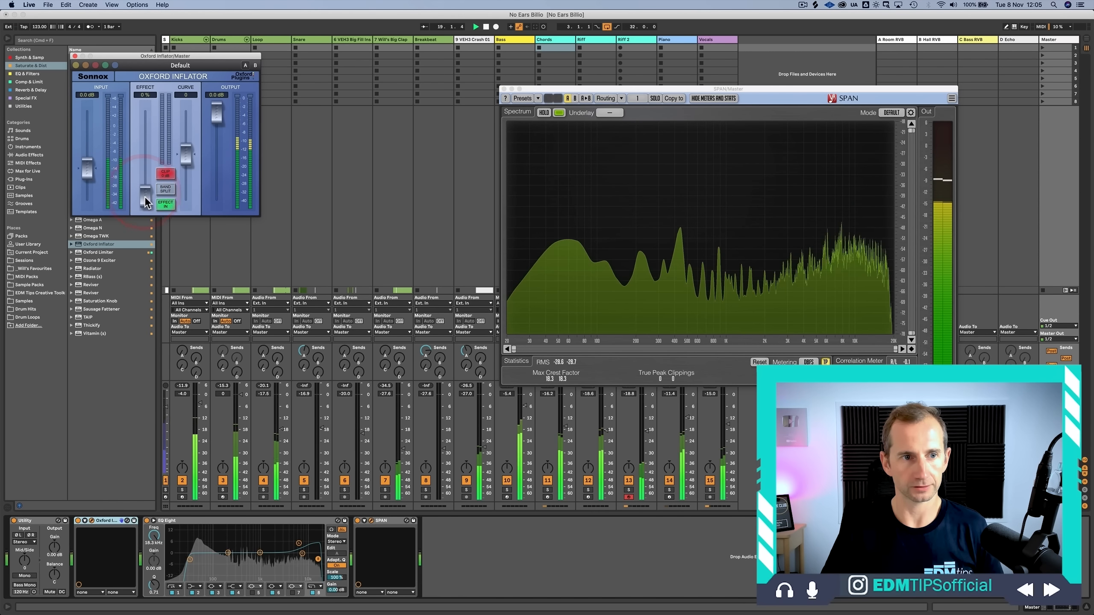
drag(147, 191, 158, 173)
click(159, 173)
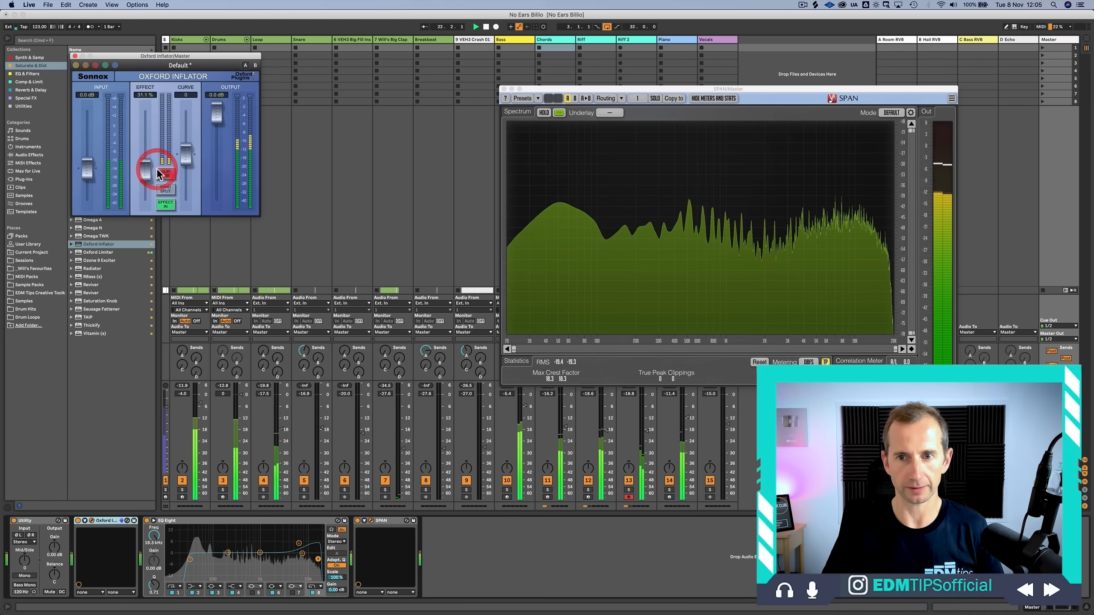
click(74, 55)
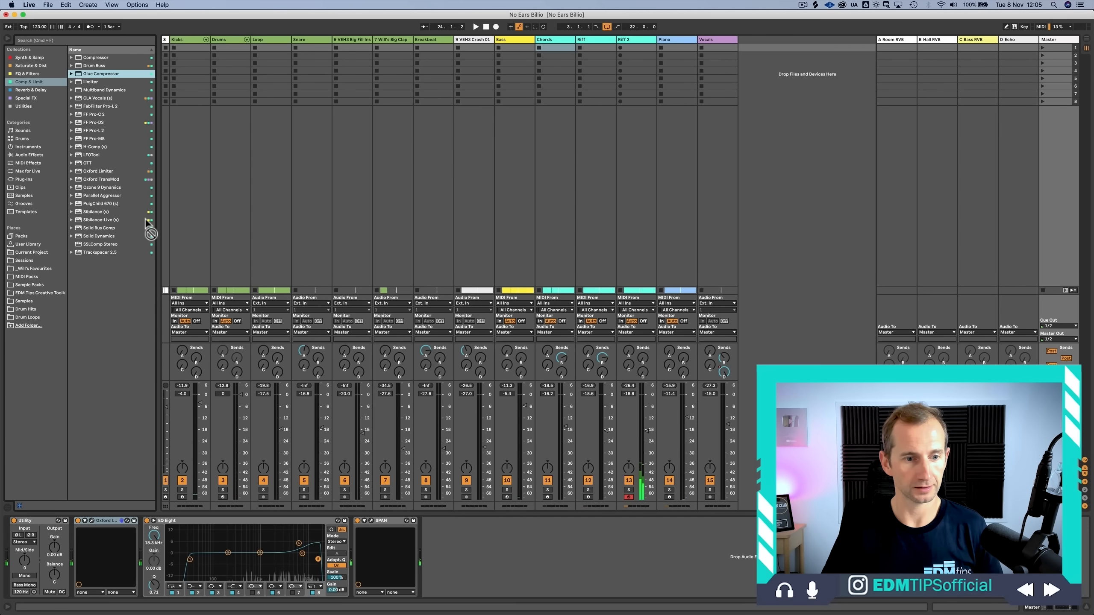
Step: Insert Glue Compressor on the Master between EQ Eight and SPAN, adjust its attack, and lower its threshold to about -16.2 dB during playback
click(363, 562)
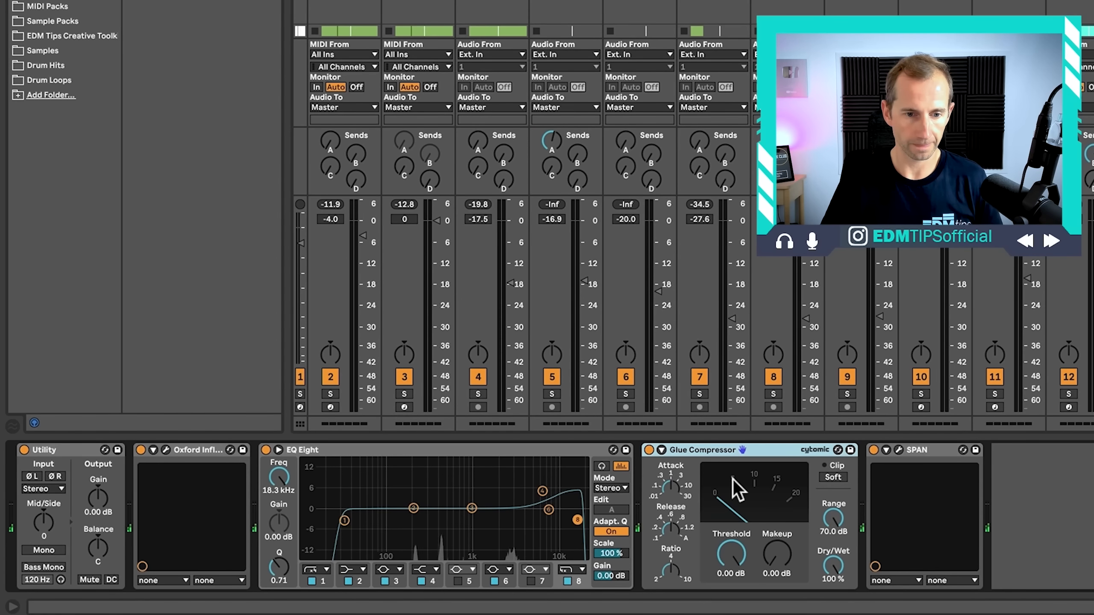
key(space)
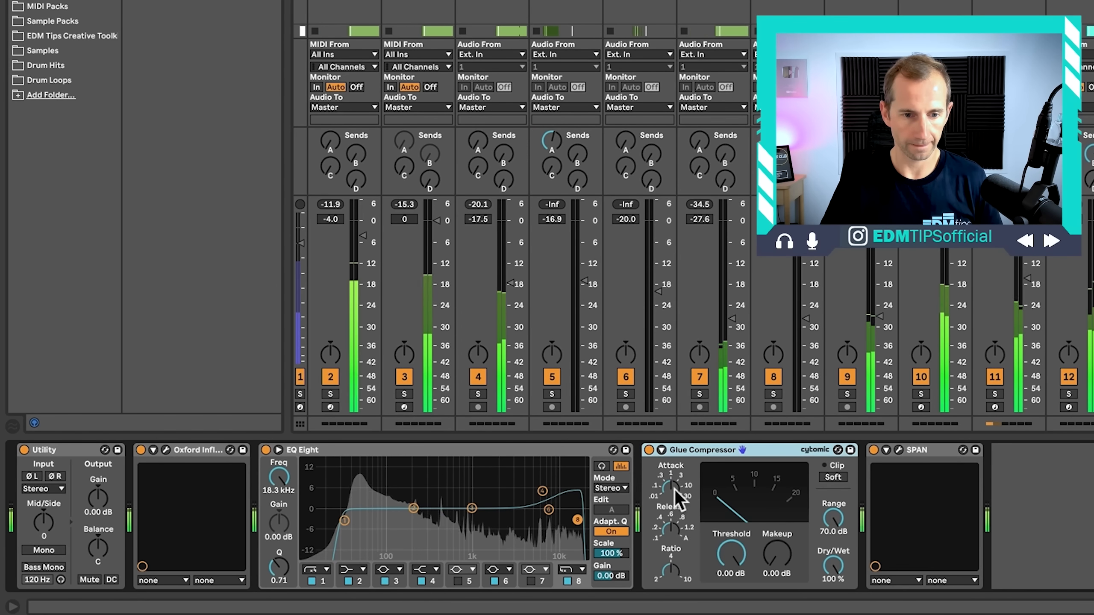
drag(672, 490, 683, 504)
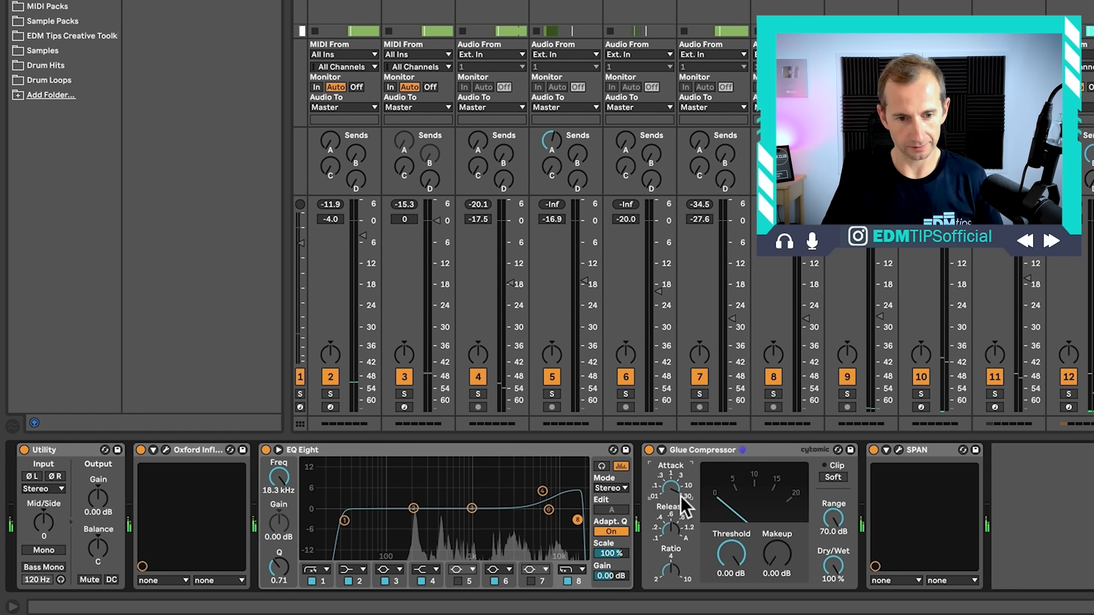
click(675, 534)
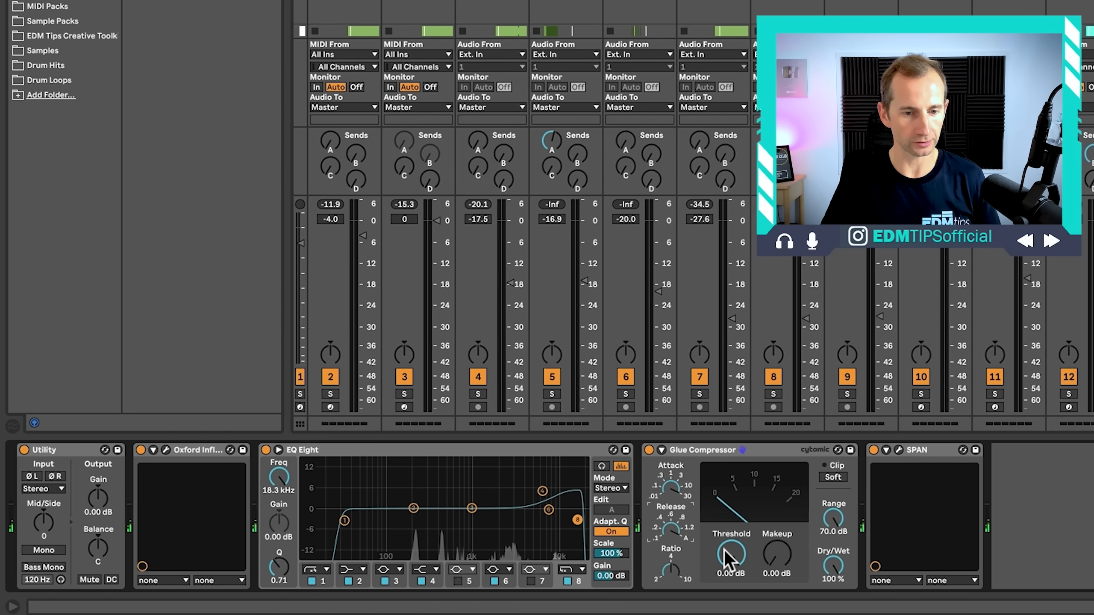
drag(724, 550, 725, 573)
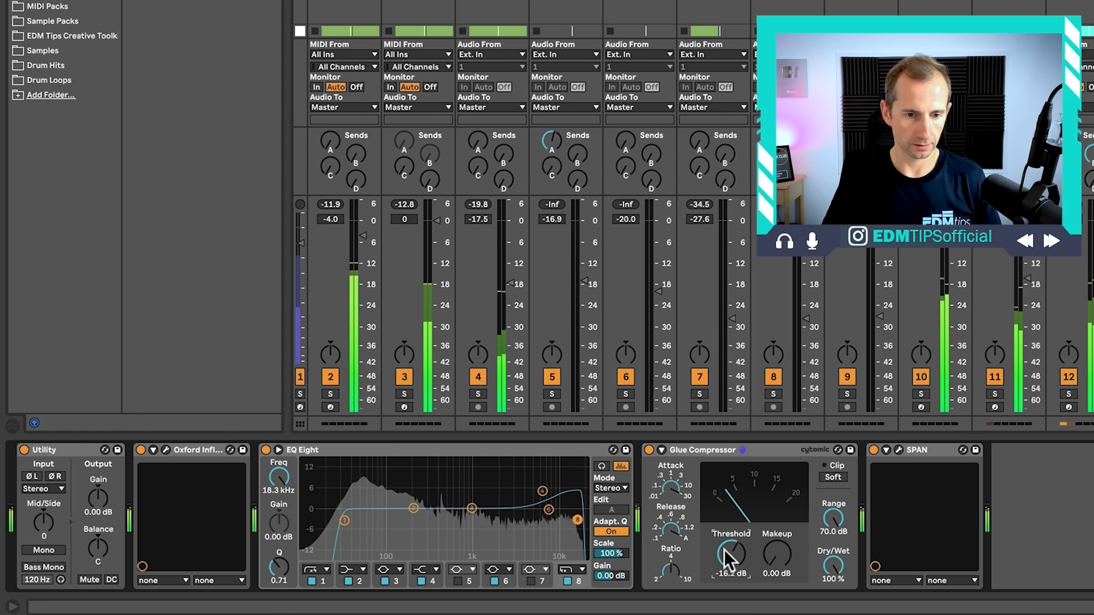
Step: Set the Glue Compressor's makeup gain to 2.5 dB and enable its Soft clip option
click(778, 574)
text(2.4)
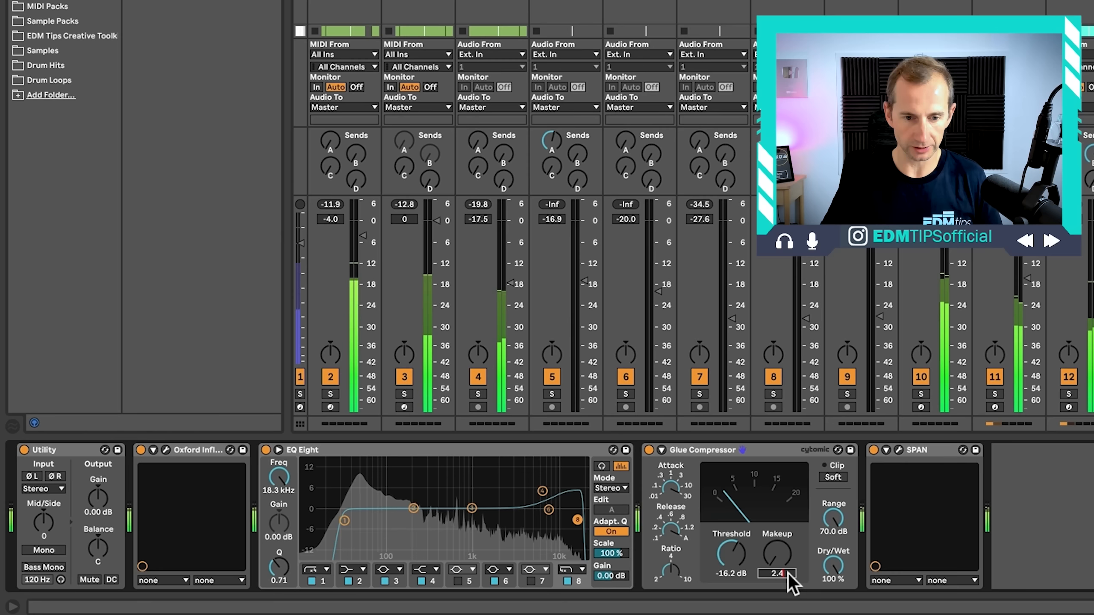
key(BackSpace)
text(5)
key(Return)
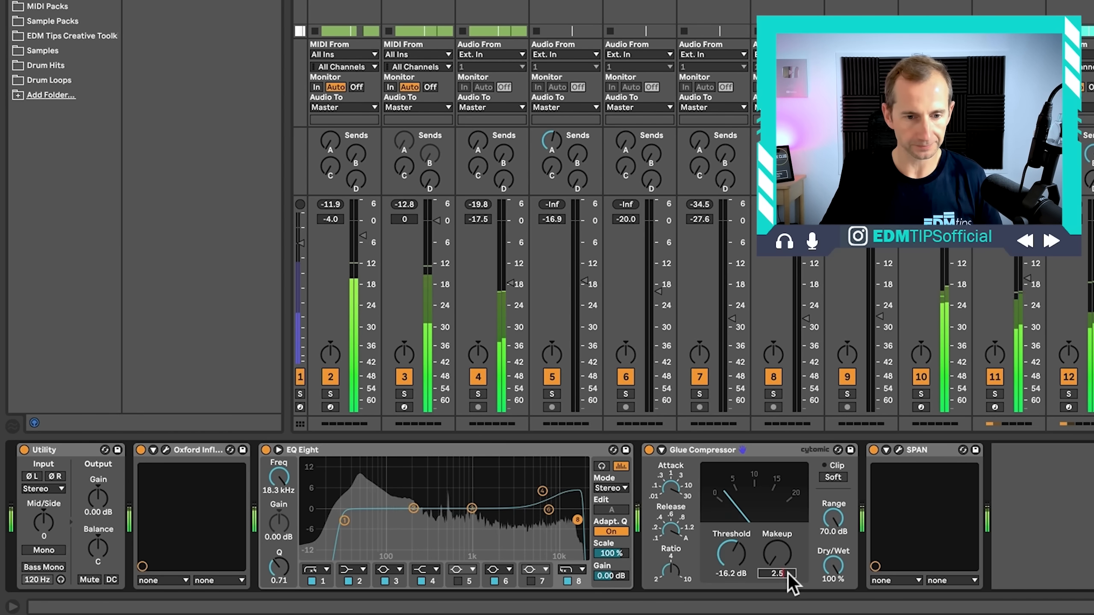
click(834, 477)
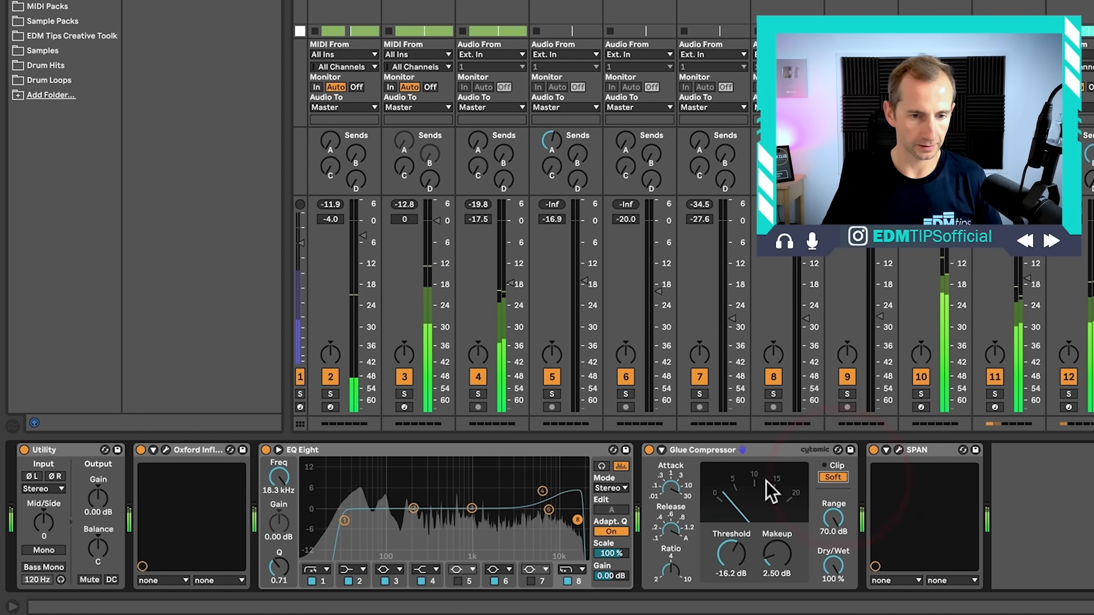
Step: Compare the Master sound with the Glue Compressor bypassed and active, leaving it switched on
click(762, 457)
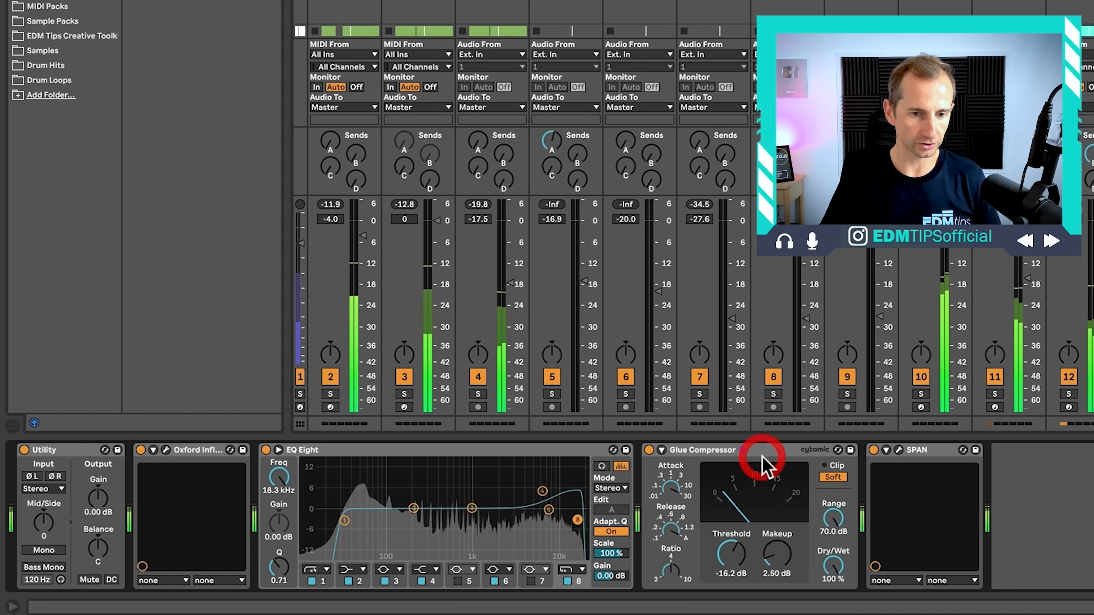
click(649, 450)
click(649, 450)
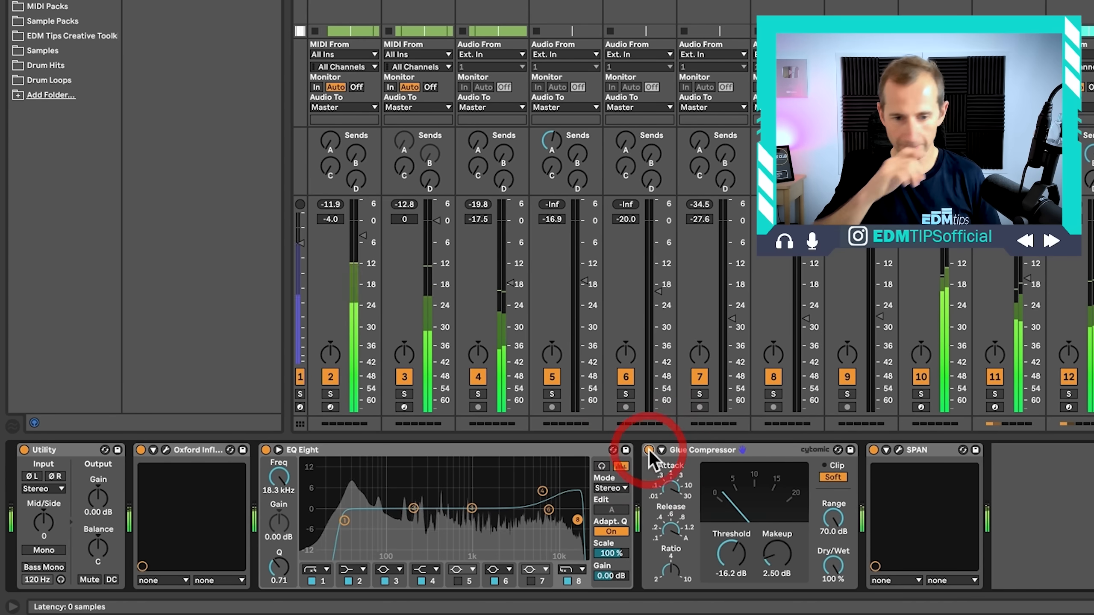
click(771, 449)
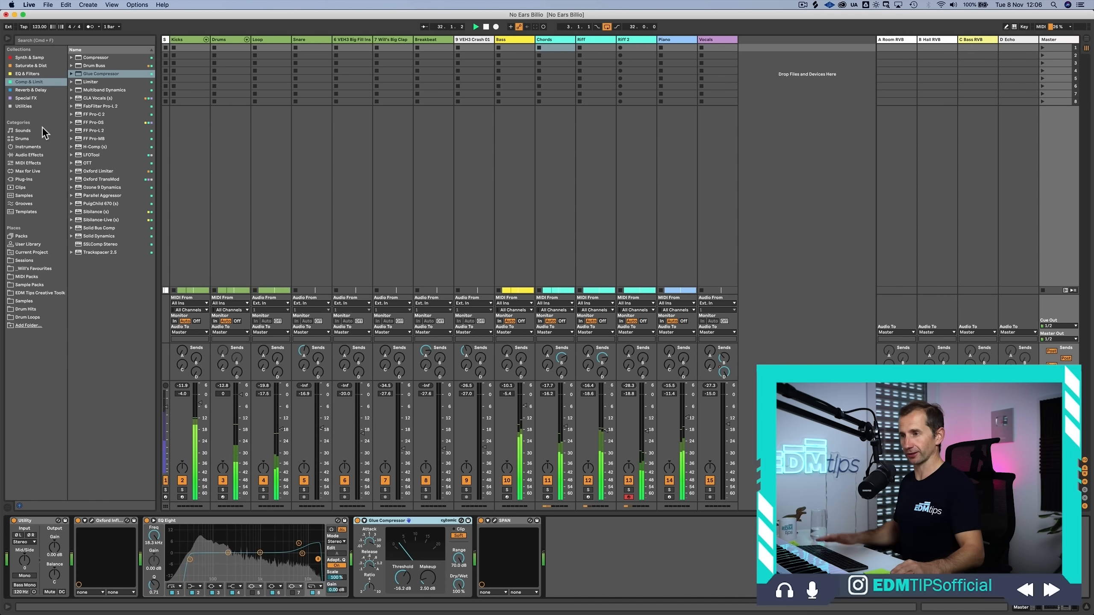
Step: Insert Youlean Loudness Meter 2 from the Utilities collection on the Master track between Glue Compressor and SPAN
click(30, 104)
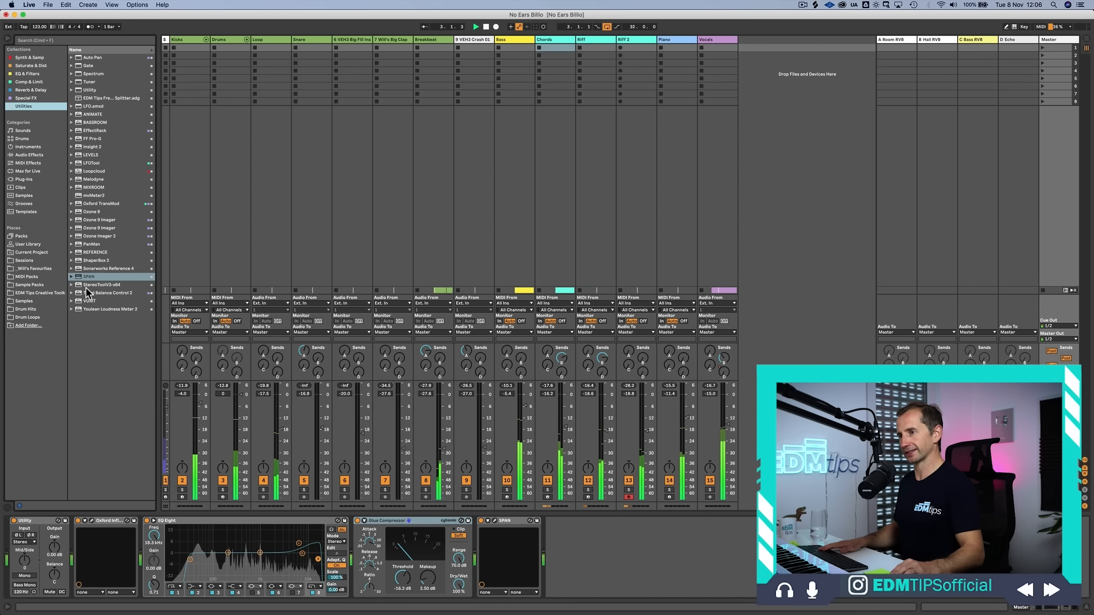
click(90, 269)
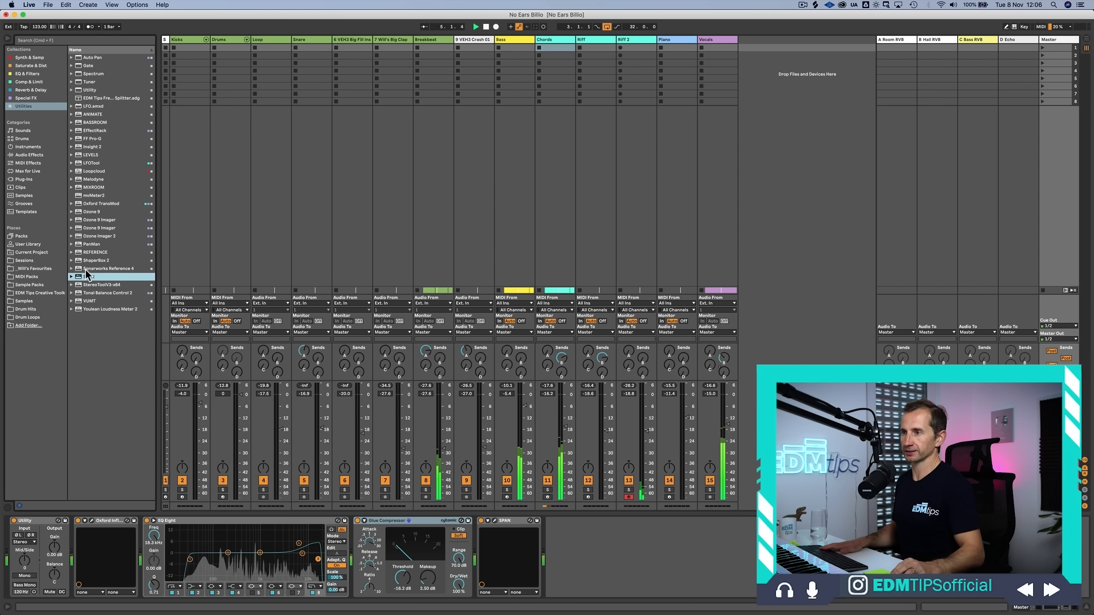
drag(91, 312, 367, 365)
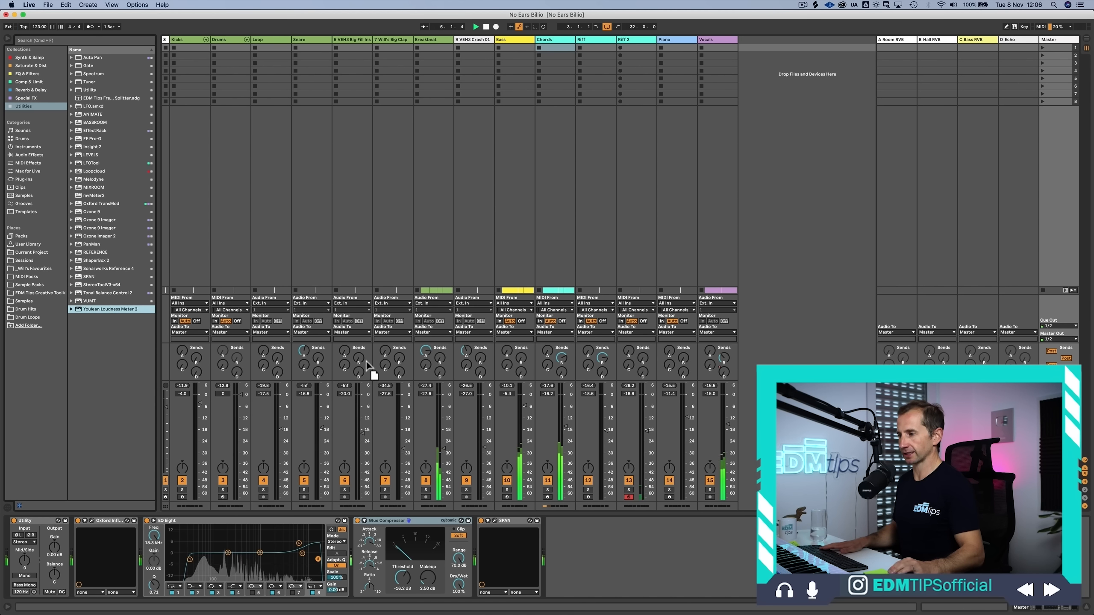
drag(474, 490, 483, 546)
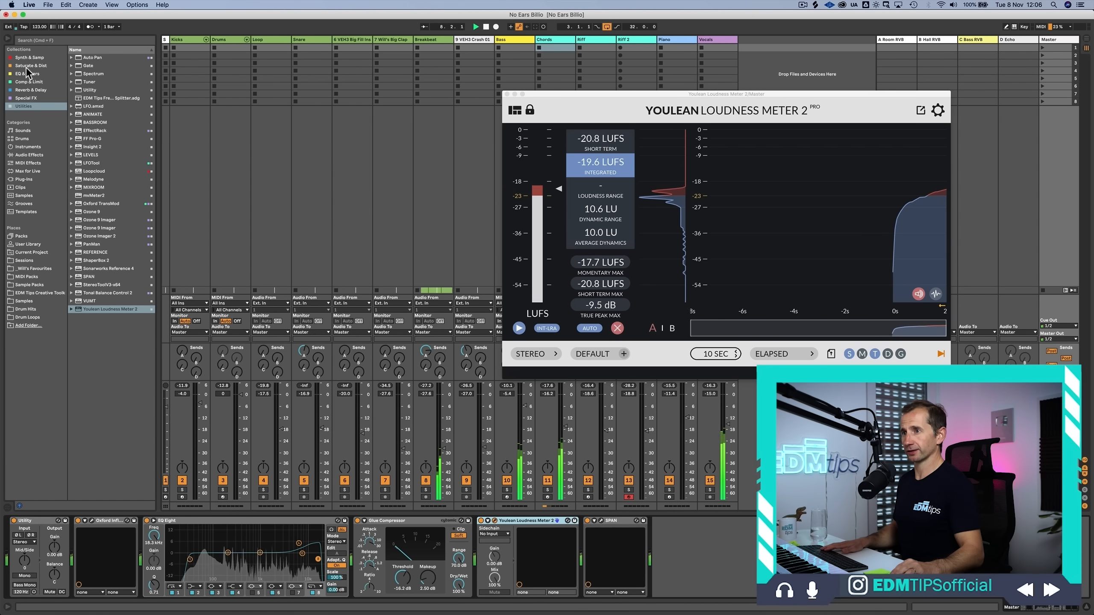
Step: Insert FF Pro-L 2 from the Comp & Limit collection between Glue Compressor and Youlean Loudness Meter 2, and move its window aside
click(27, 82)
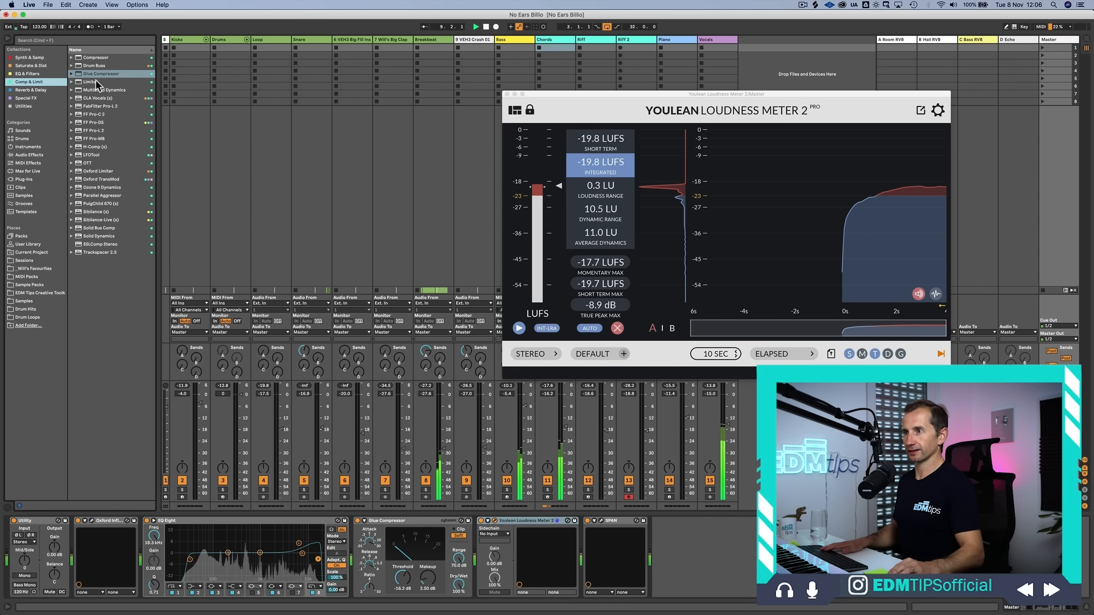
drag(88, 133, 480, 540)
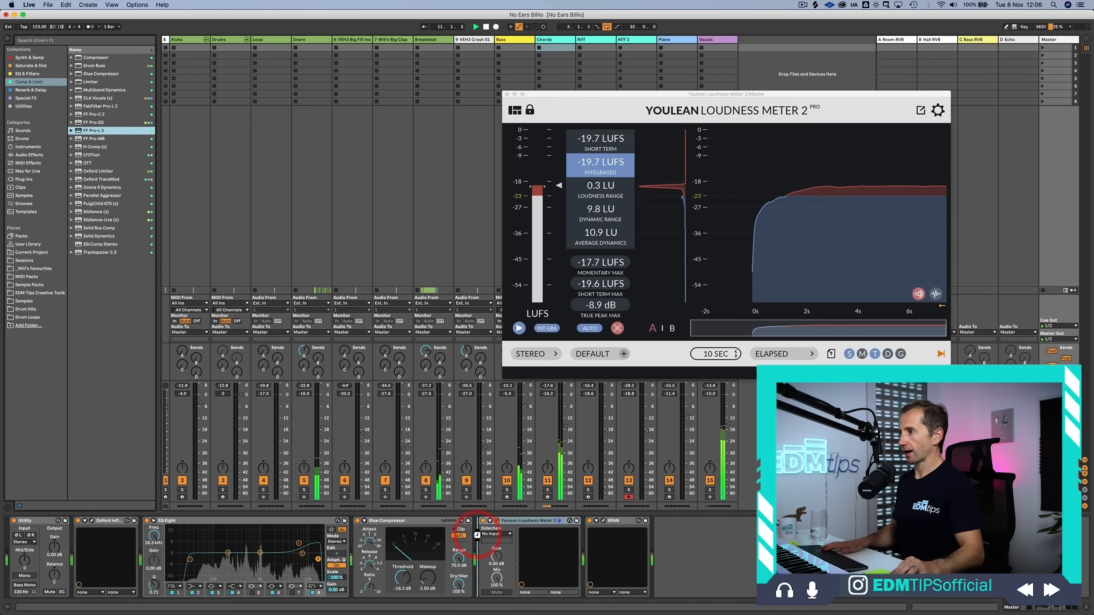
drag(801, 96, 418, 92)
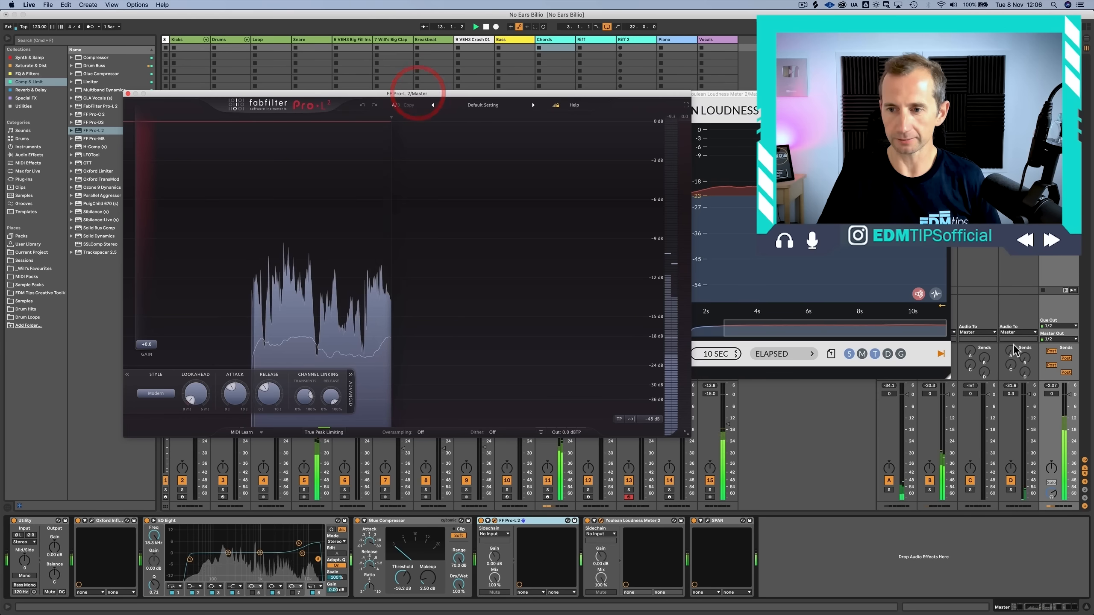
Step: Lower the Master volume to about -13 dB, raise the FF Pro-L 2 gain to about +10.1 dB, and close the limiter window
click(1051, 386)
drag(1066, 397, 1072, 426)
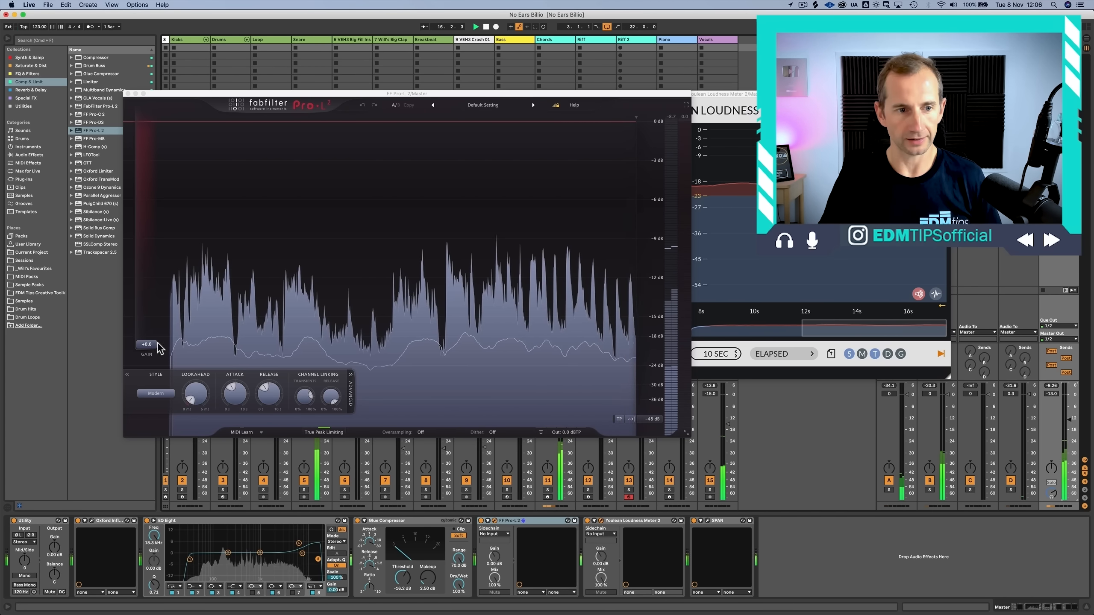
drag(146, 344, 149, 275)
click(685, 149)
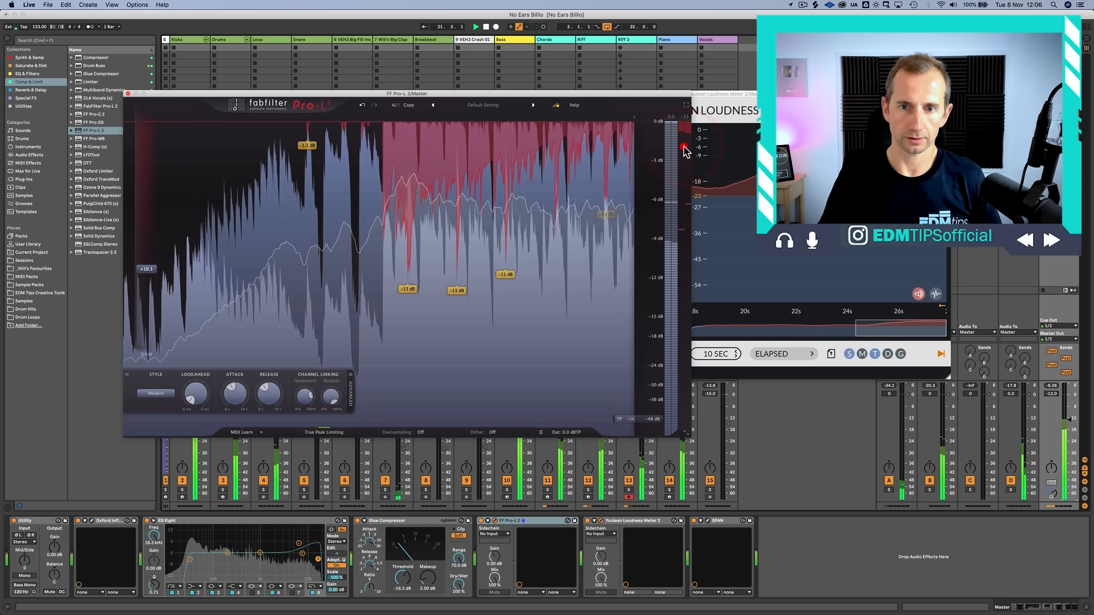
click(684, 147)
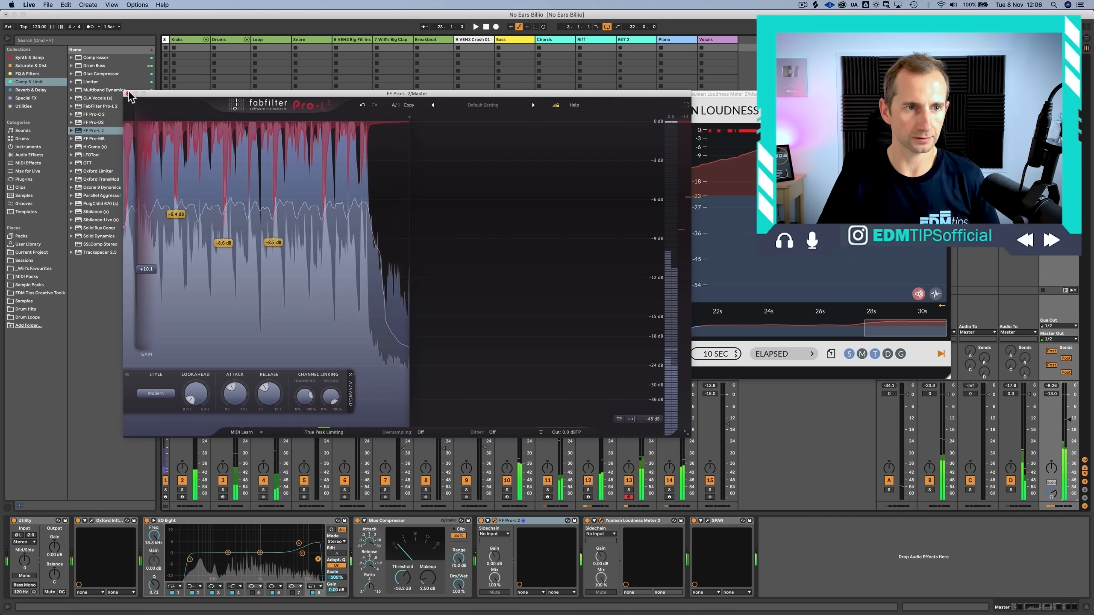
click(128, 94)
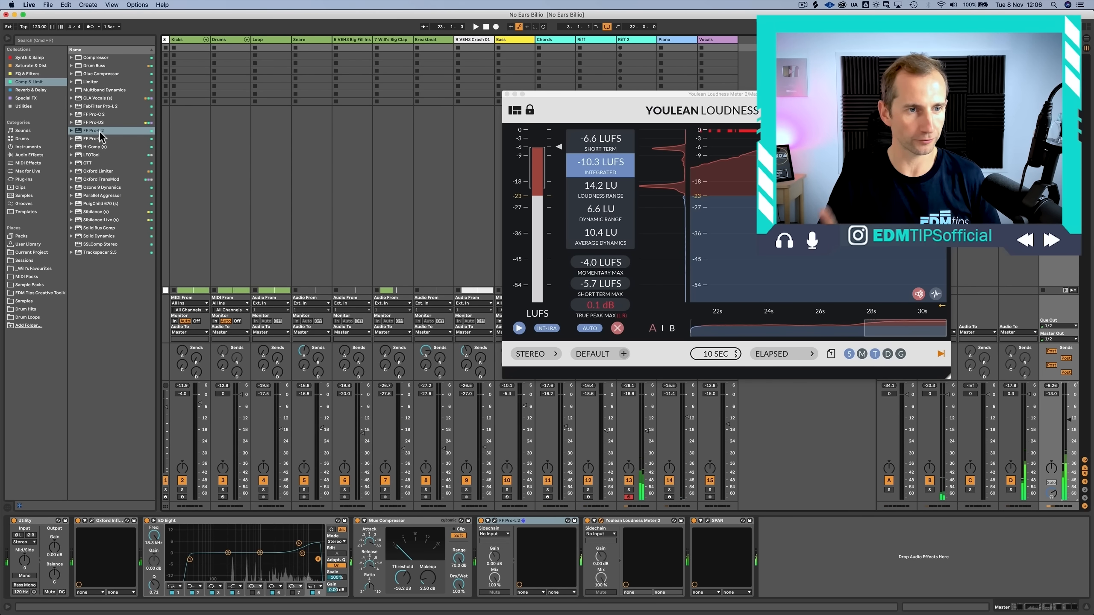
Step: Insert Oxford Limiter on the Master track between Glue Compressor and FF Pro-L 2, and start playback
click(97, 172)
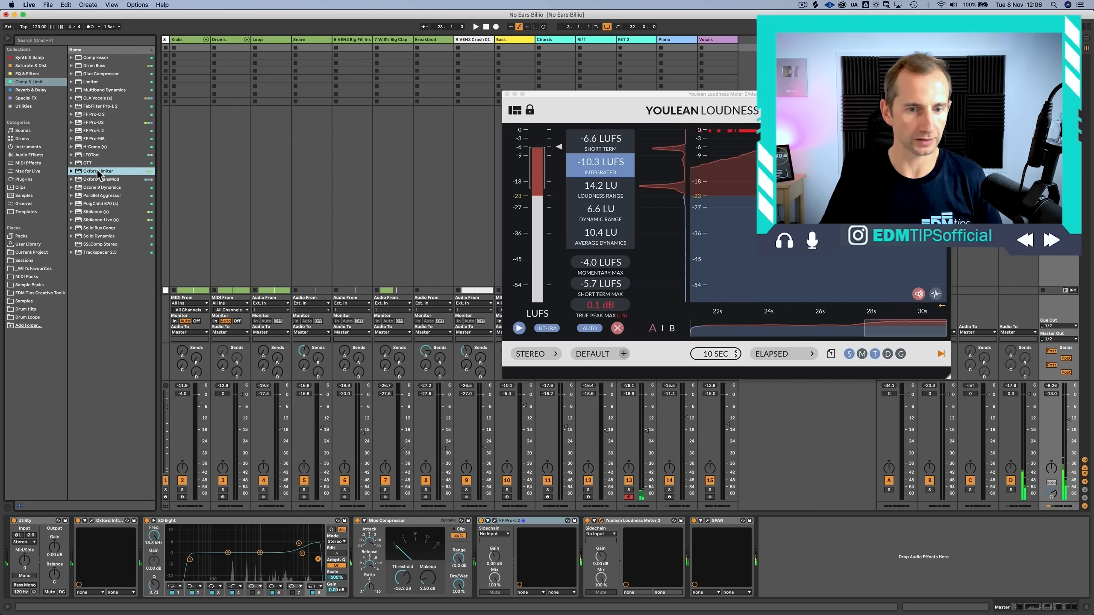
drag(452, 510, 473, 535)
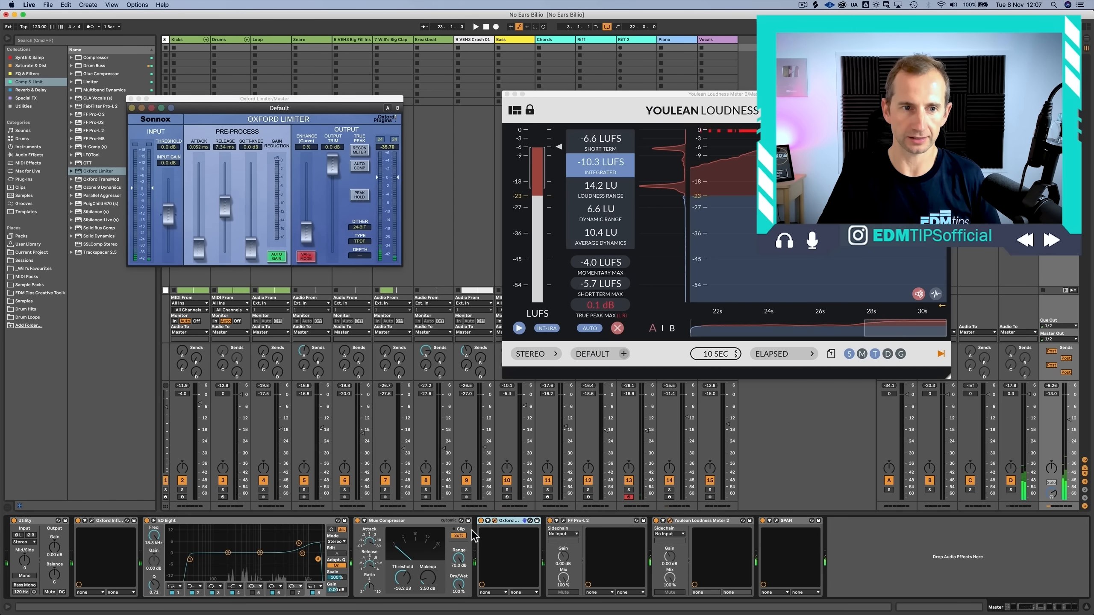
key(space)
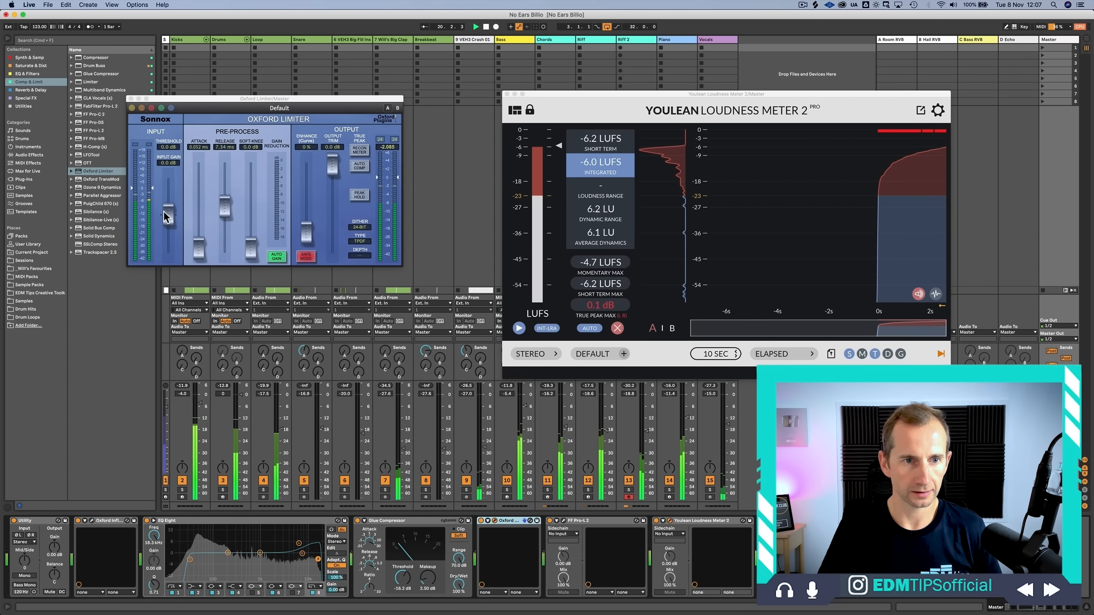
Step: Set the Oxford Limiter's input gain to about +3.51 dB and its output trim to about -4 dB, and close its window
drag(165, 212, 168, 205)
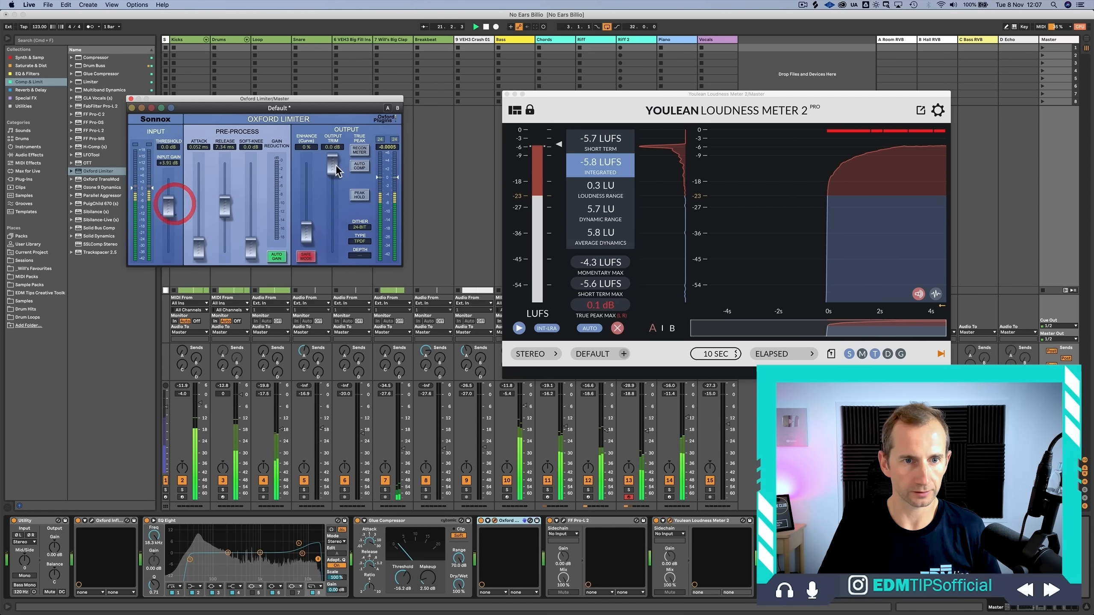
drag(332, 169, 331, 187)
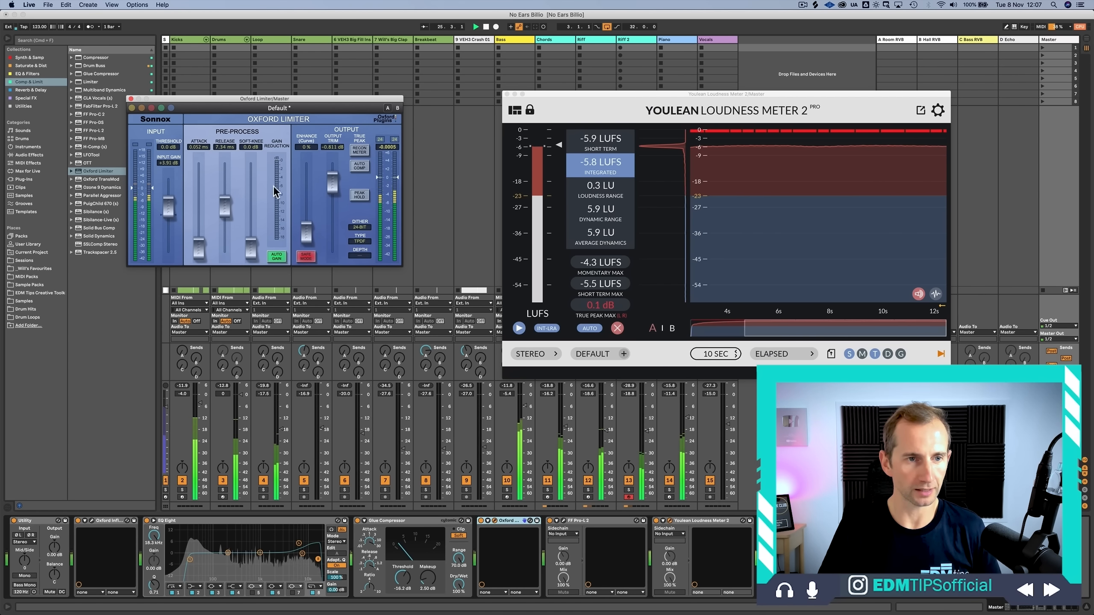
drag(331, 187, 332, 193)
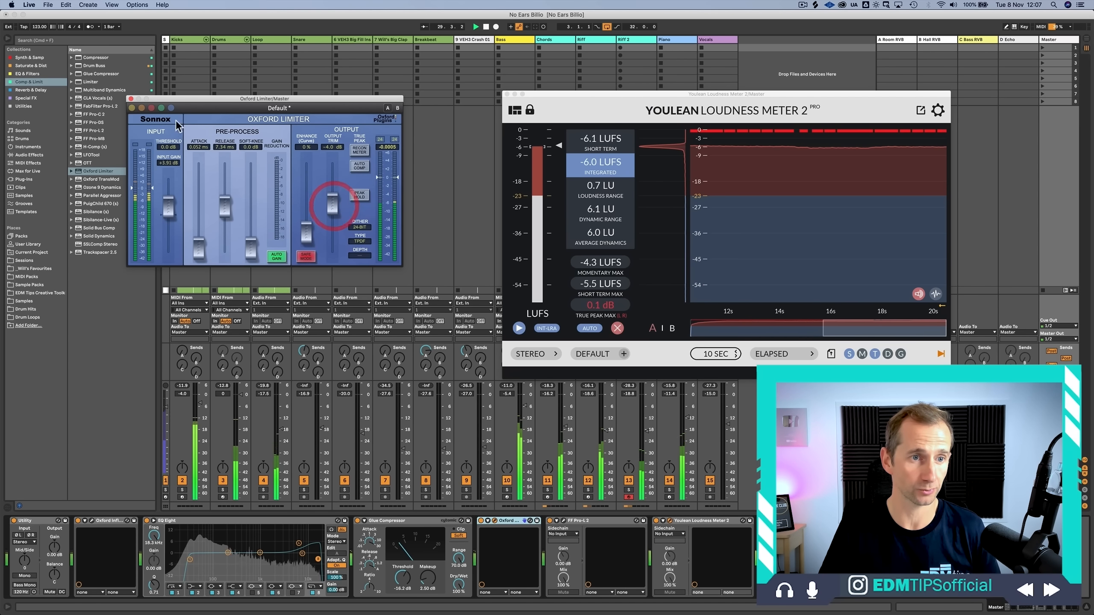
click(131, 100)
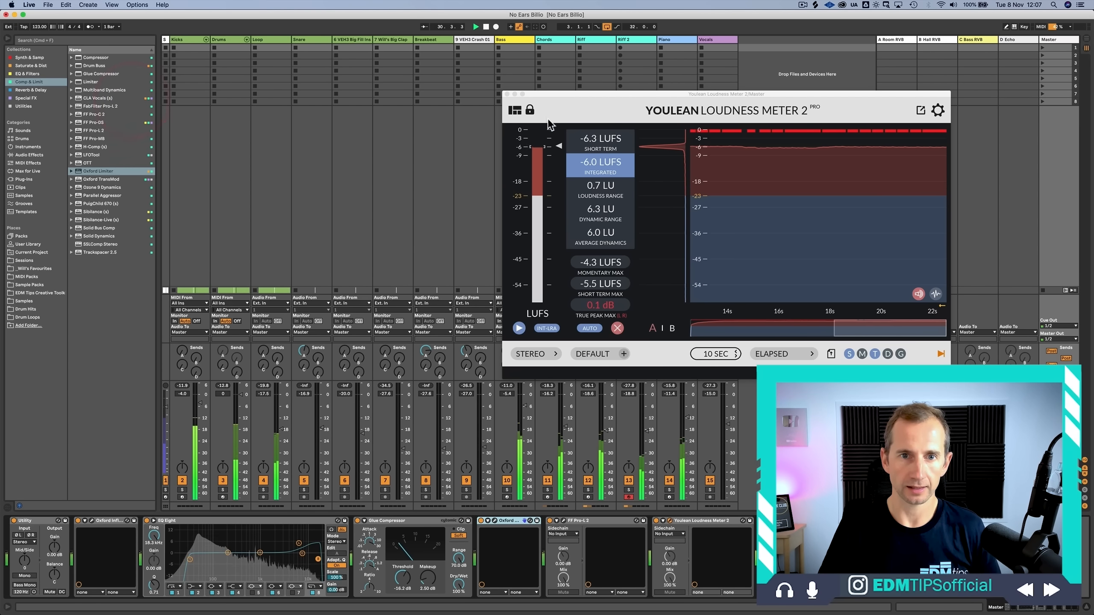
Step: Reset the Youlean loudness measurement, reopen FF Pro-L 2, and arrange both plug-in windows side by side
click(617, 327)
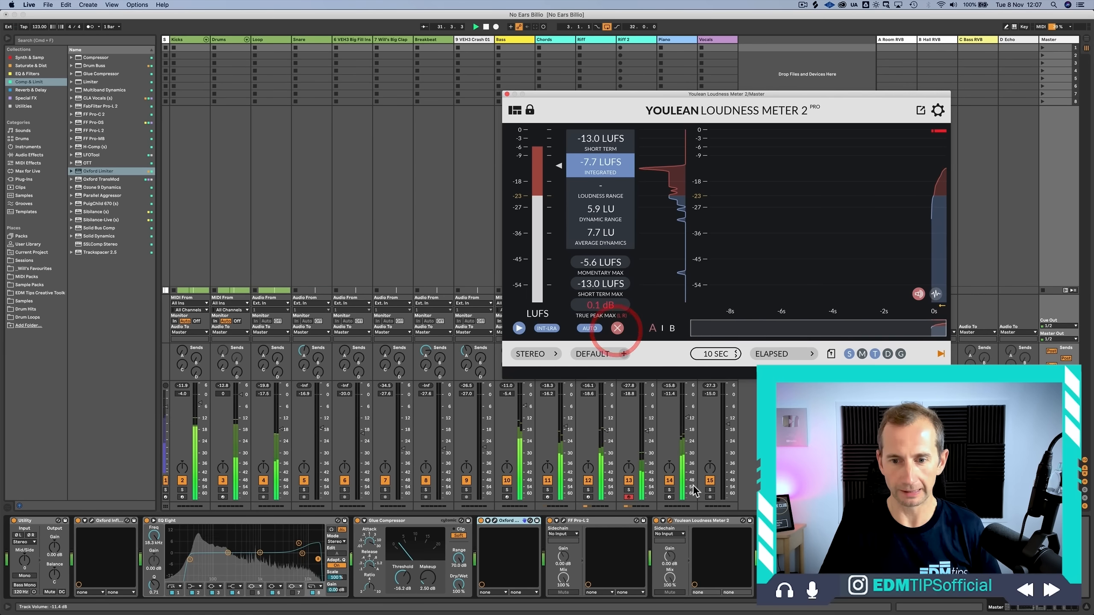
click(563, 521)
drag(751, 94, 841, 100)
drag(571, 94, 499, 88)
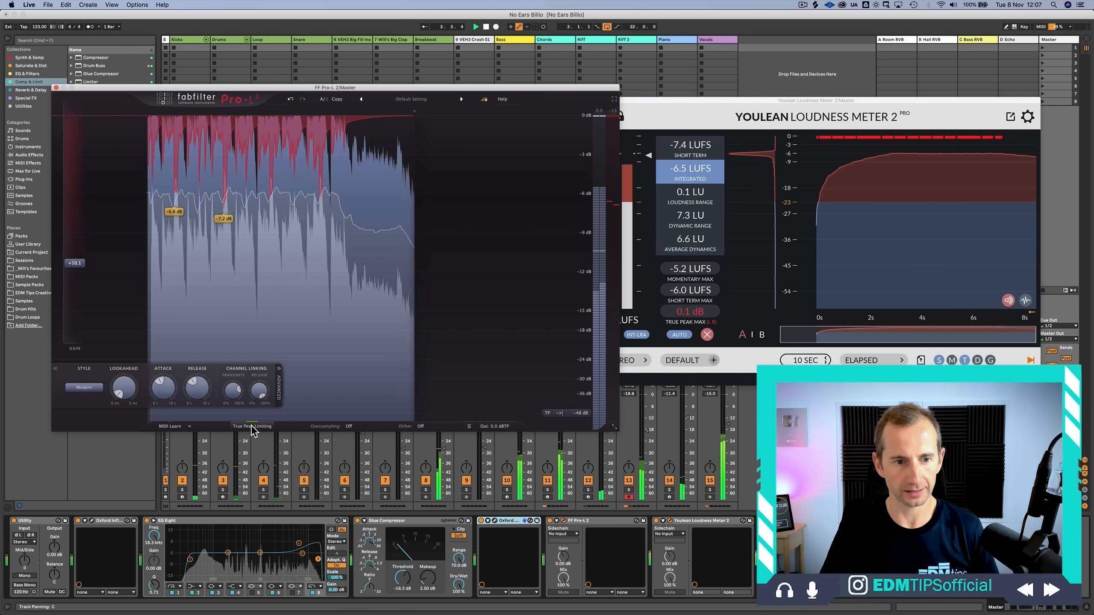
Step: Play the arrangement from bar 19 and lower the FF Pro-L 2 gain to about +8.2 dB
mouse_move(84, 267)
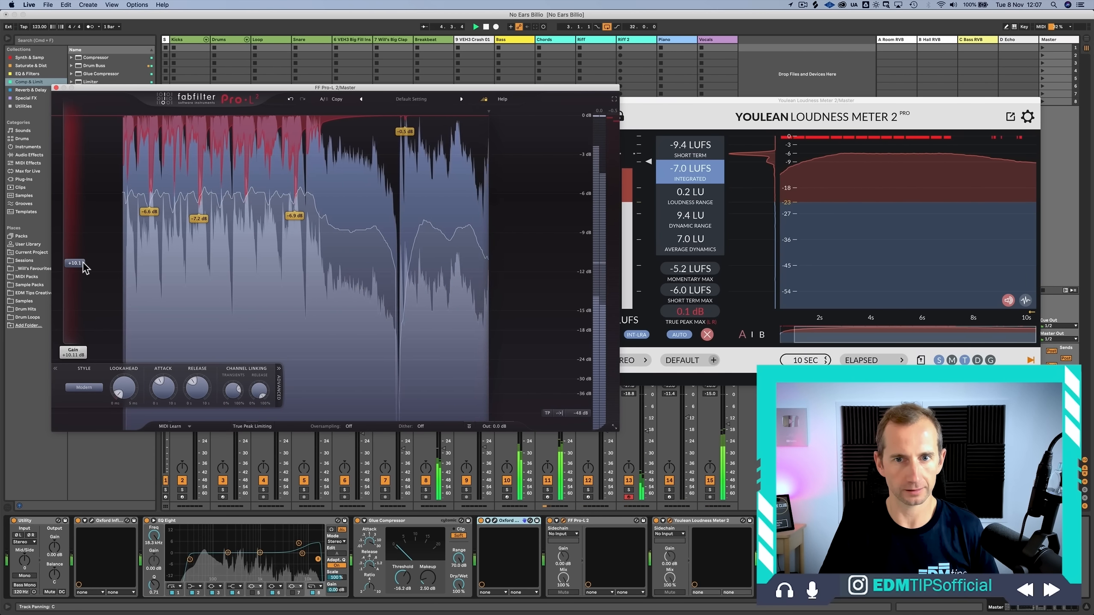
key(Tab)
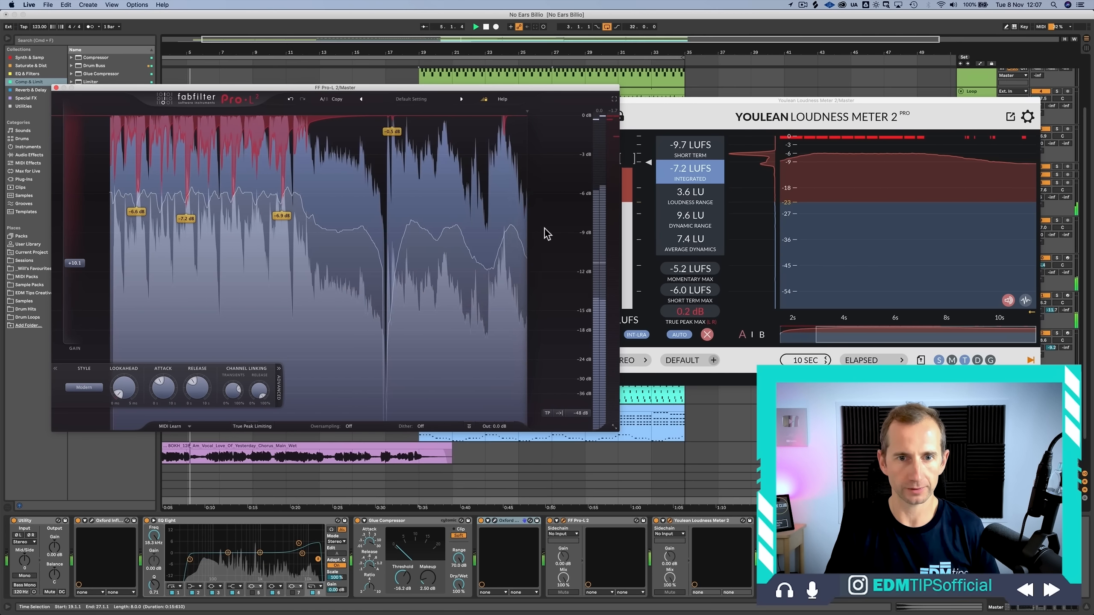
click(417, 74)
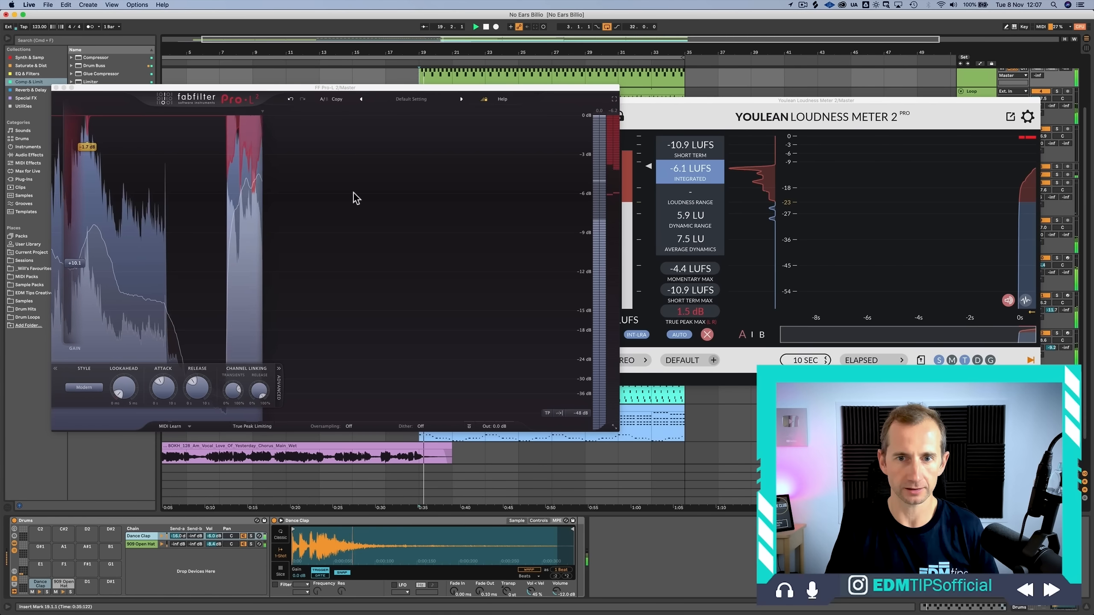
mouse_move(84, 265)
drag(84, 265, 79, 276)
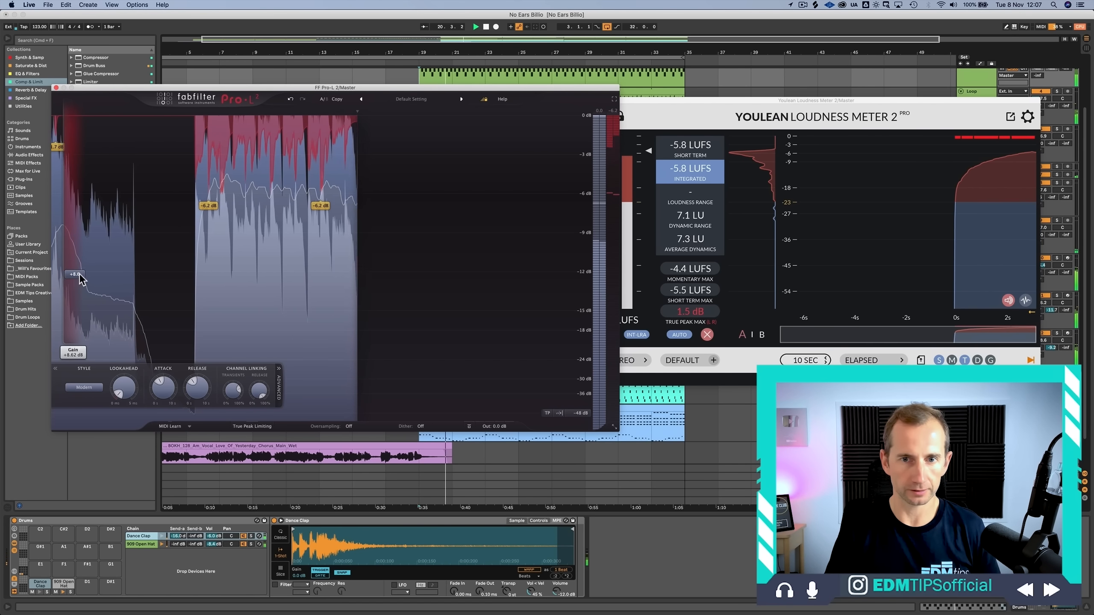
Step: Reset the Youlean loudness measurement, then close the FF Pro-L 2 and Youlean windows
click(707, 335)
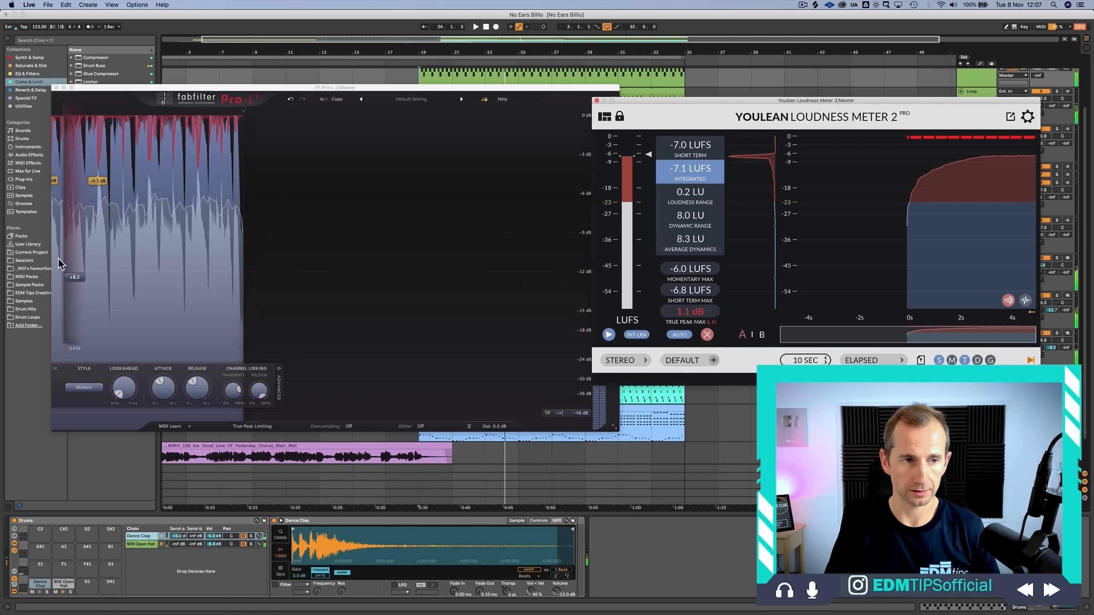
click(56, 87)
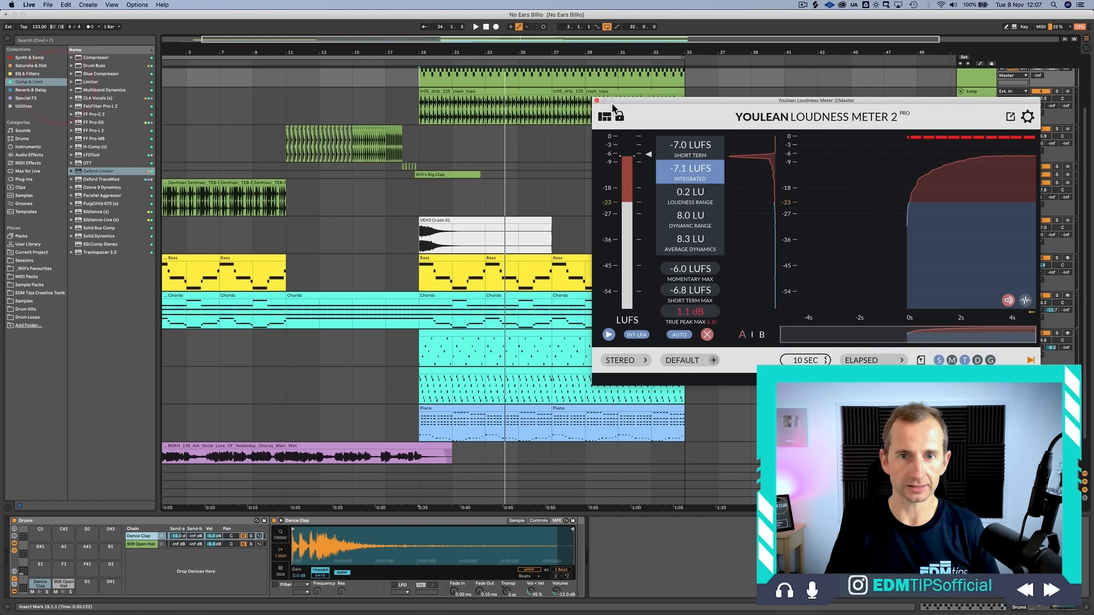
click(596, 100)
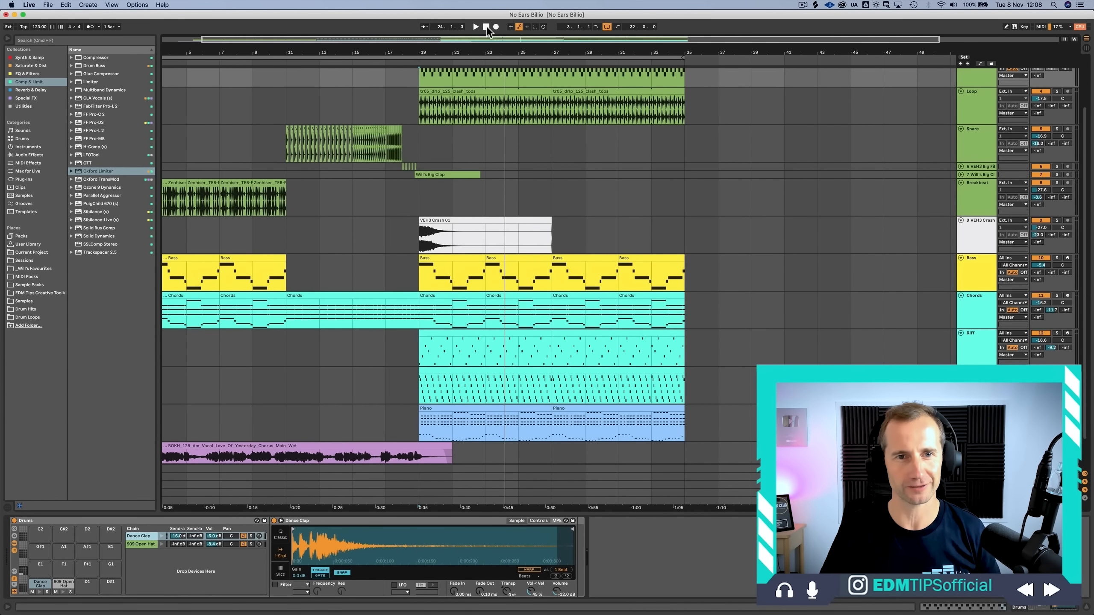
Step: Return the playhead to the start of the song and play the arrangement from bar 1
click(487, 26)
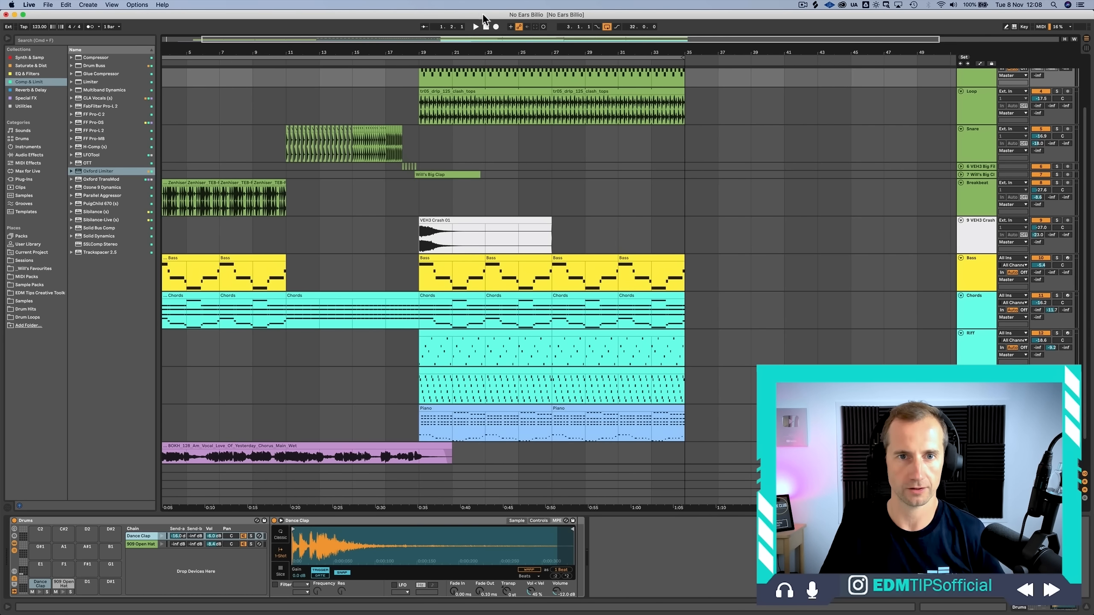
click(487, 27)
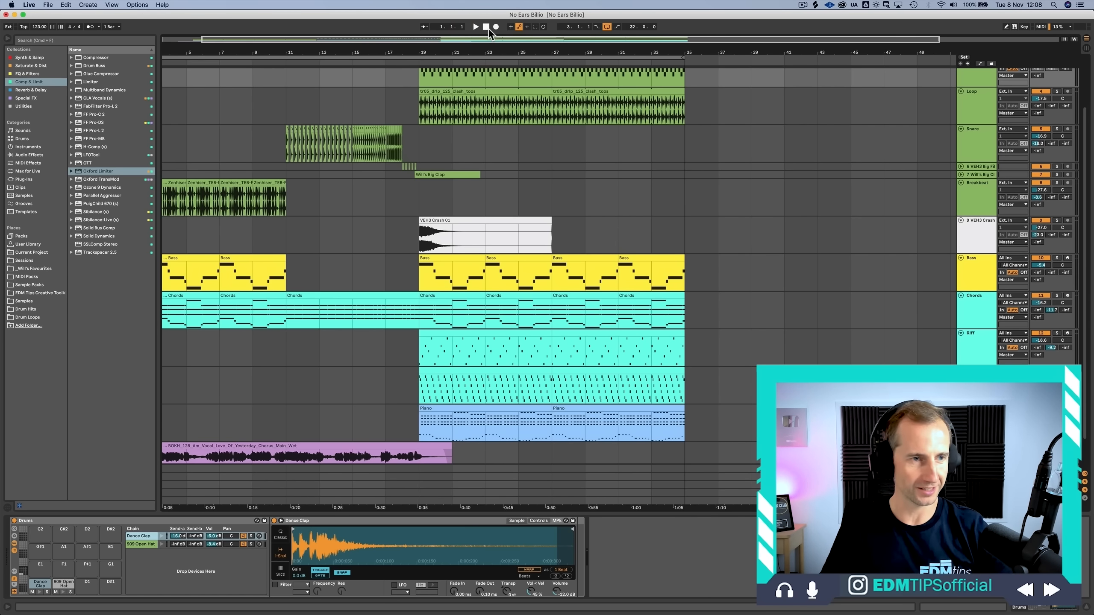
key(space)
scroll(182, 358, down, 2)
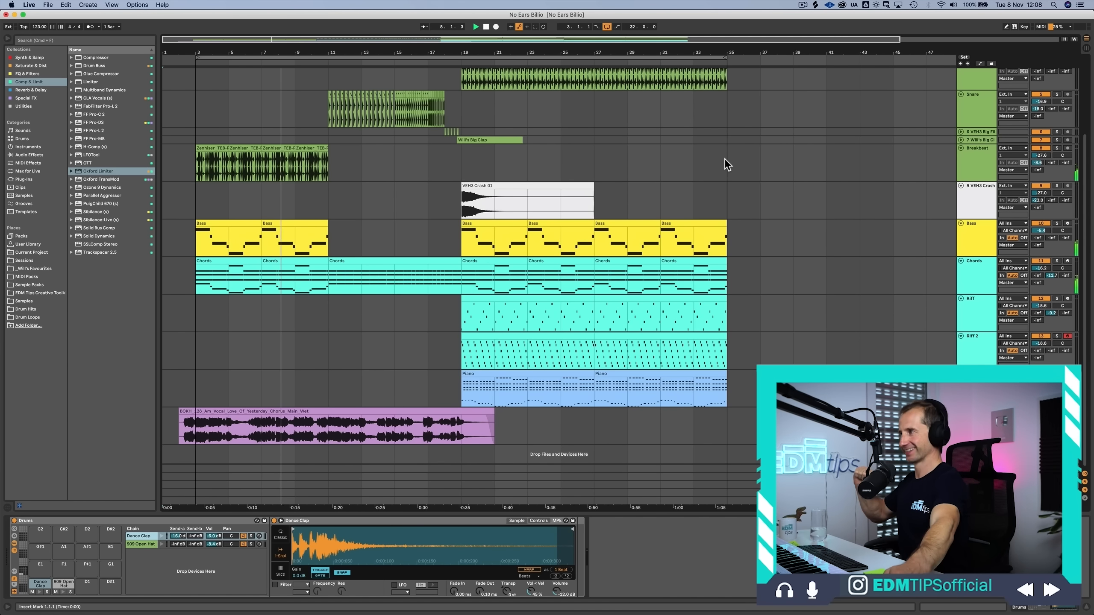
Step: Raise the Auto Filter frequency on the Breakbeat track to about 3.6 kHz while the song plays
click(952, 158)
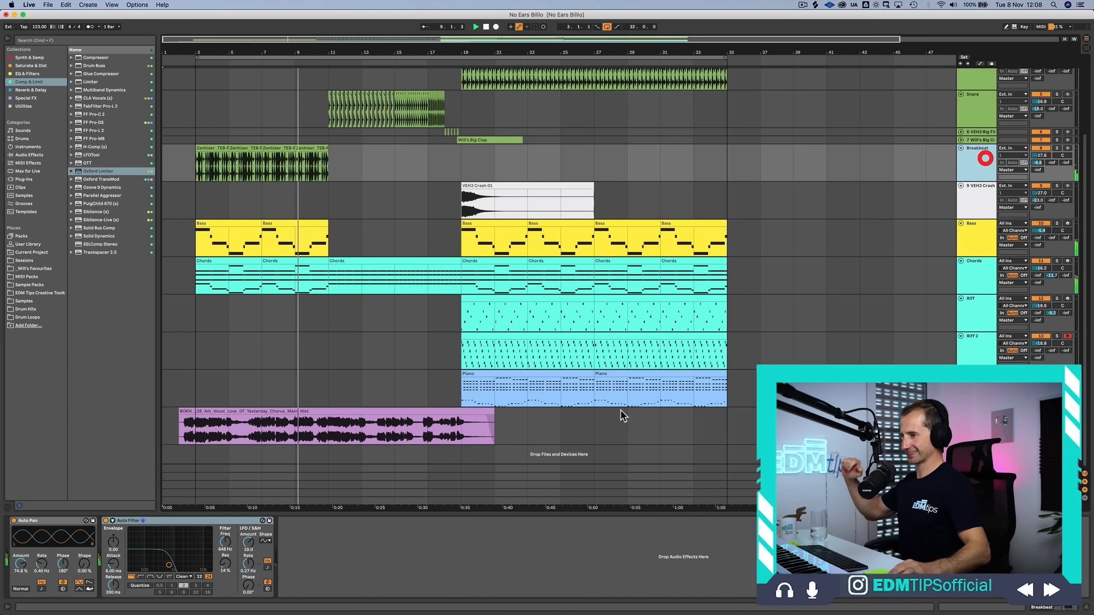
click(229, 544)
drag(228, 544, 229, 547)
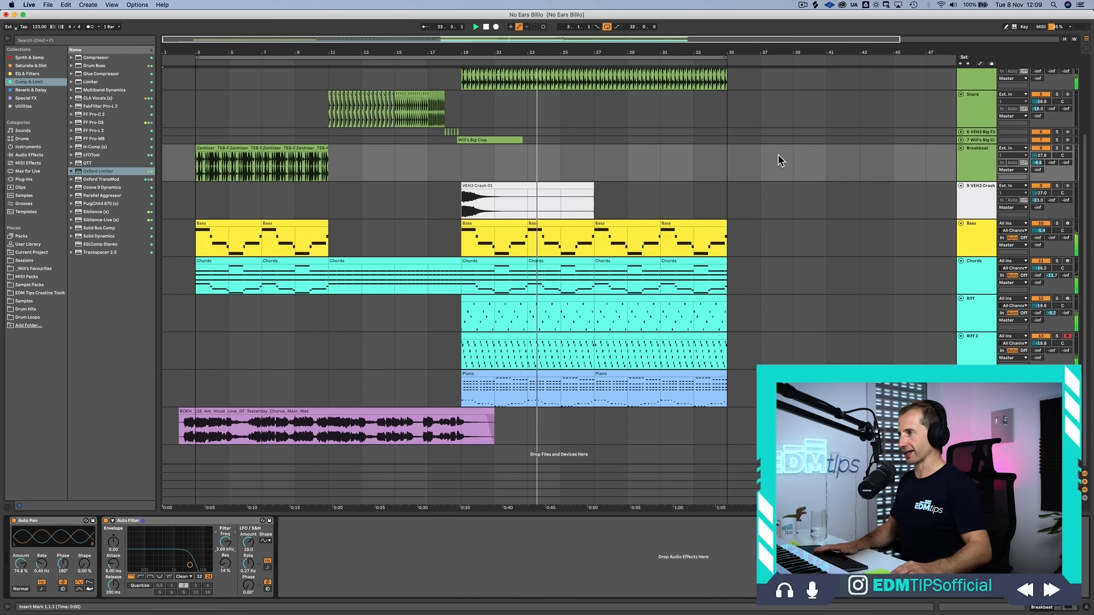
Step: Fold the Kicks, Drums, Loop, Snare, Breakbeat, VEH3 Crash and Bass tracks in the arrangement
click(591, 195)
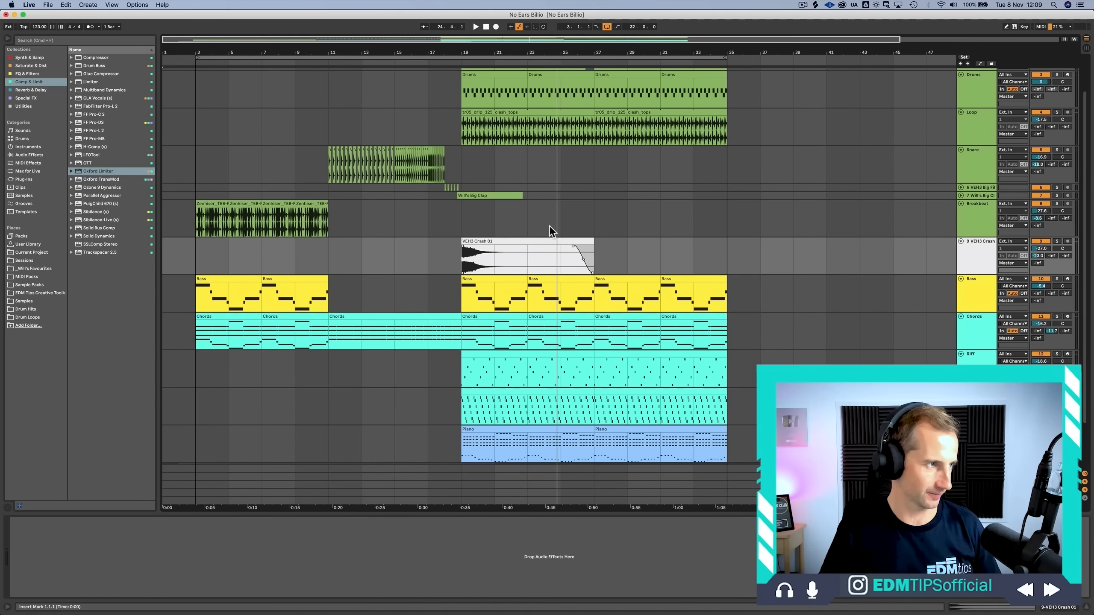
scroll(547, 222, up, 3)
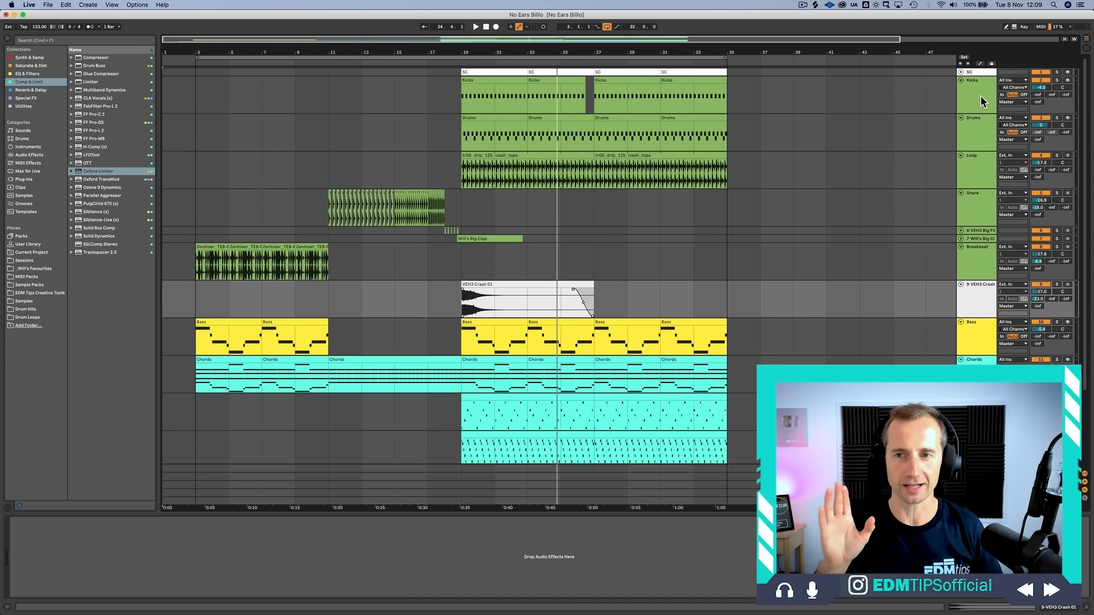
click(961, 80)
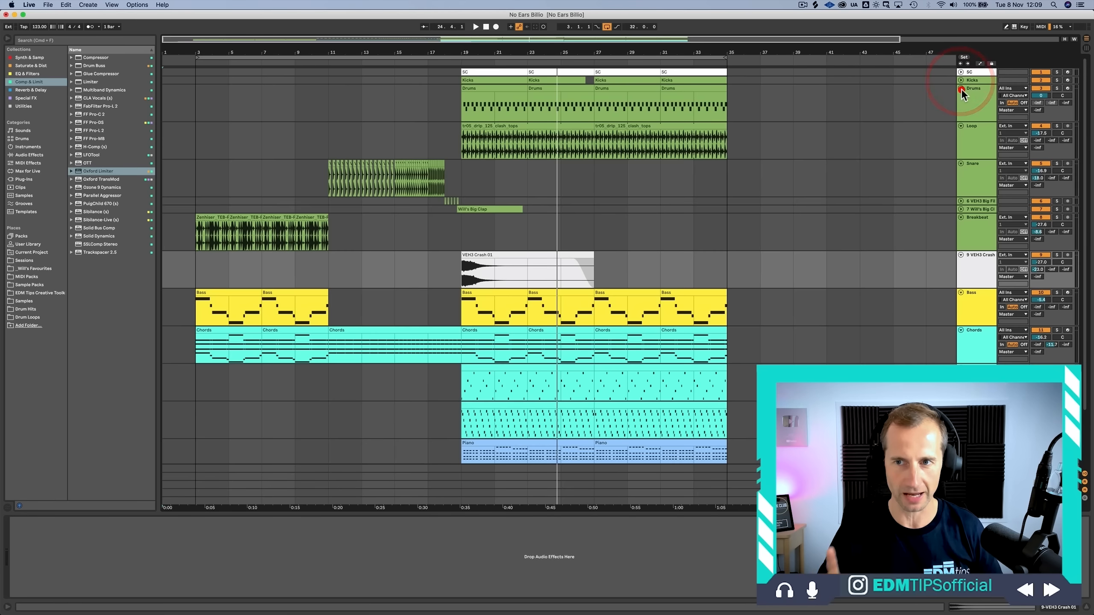
click(961, 89)
click(961, 97)
click(960, 104)
click(960, 130)
click(960, 137)
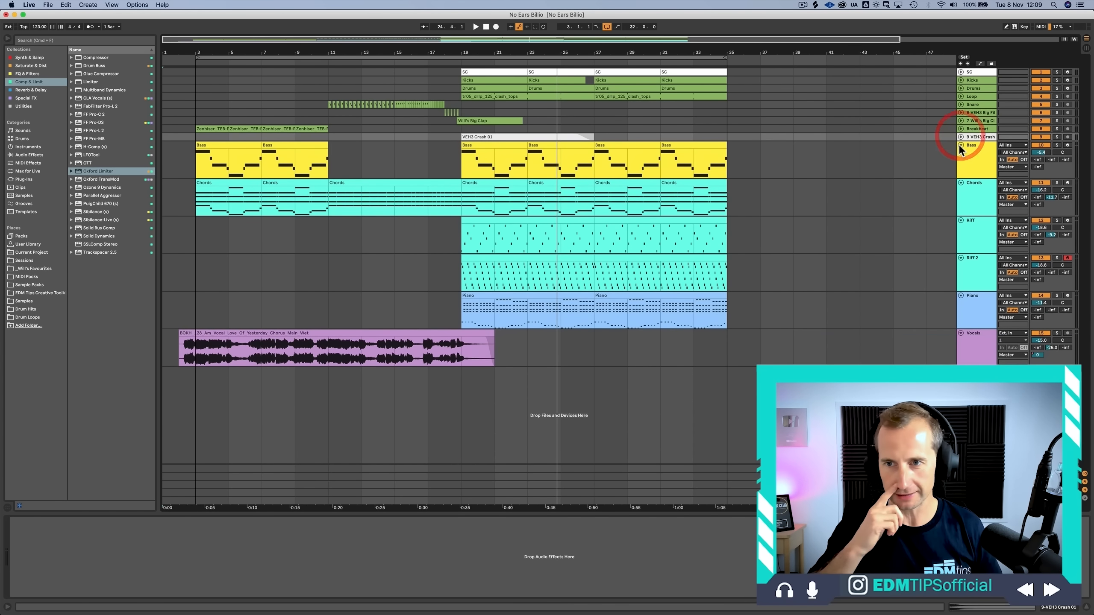
click(960, 145)
Step: Start playback from bar 3 and unfold the Will's Big Clap track
click(197, 100)
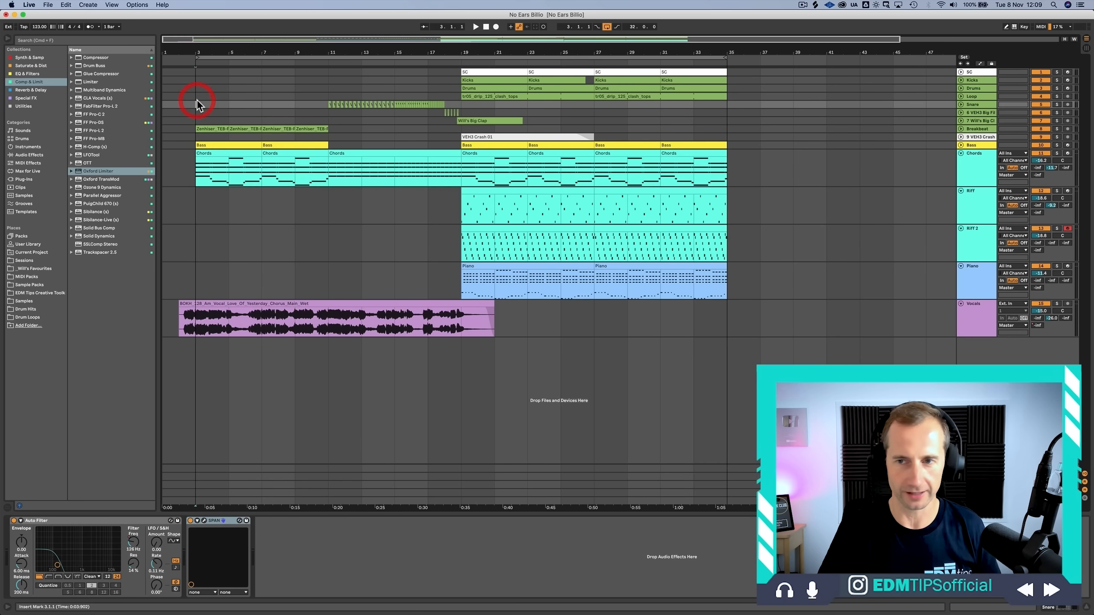
key(space)
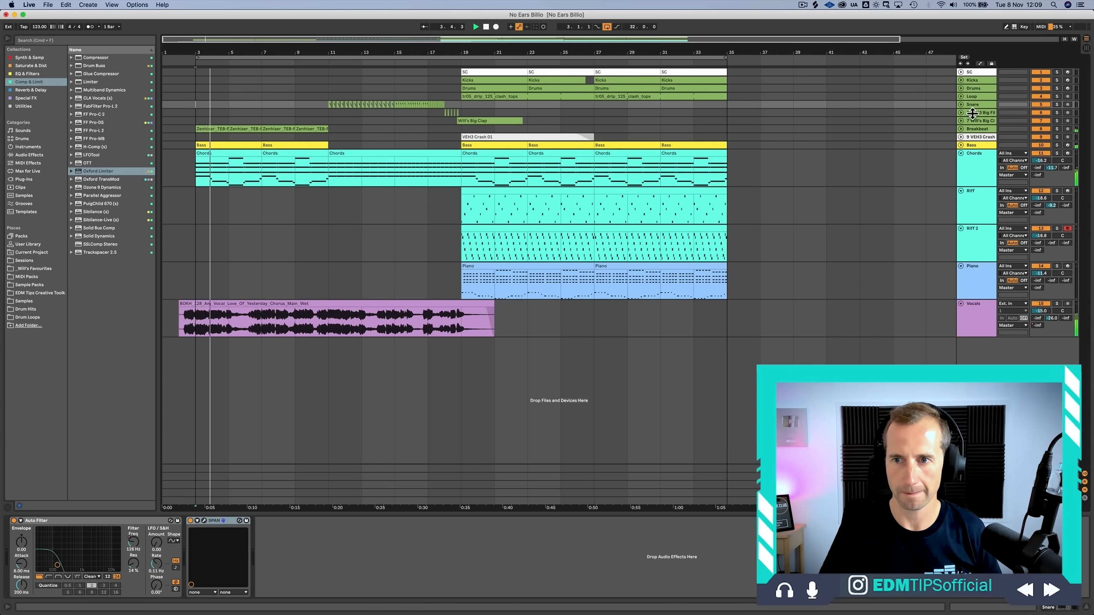
click(973, 129)
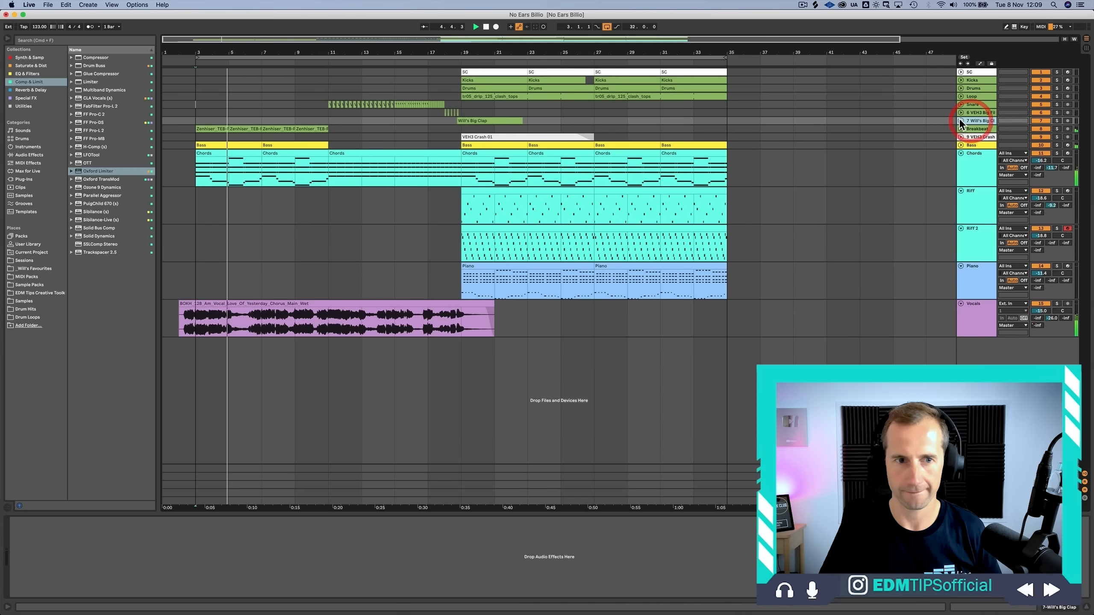
click(960, 121)
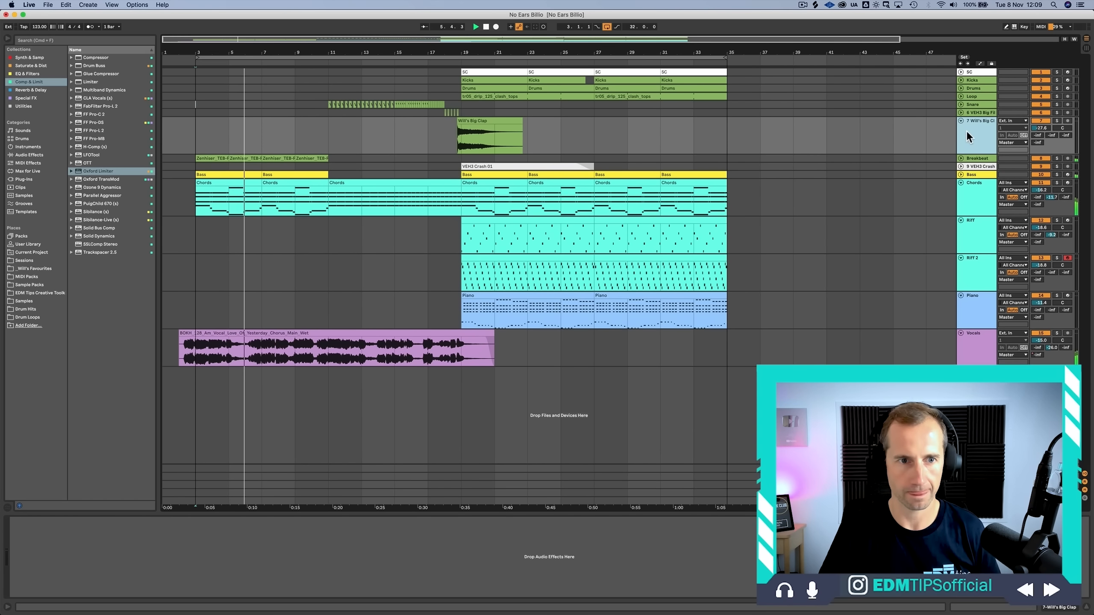
Step: Lower the LFO amount of the Breakbeat track's Auto Filter to 14.0
click(973, 158)
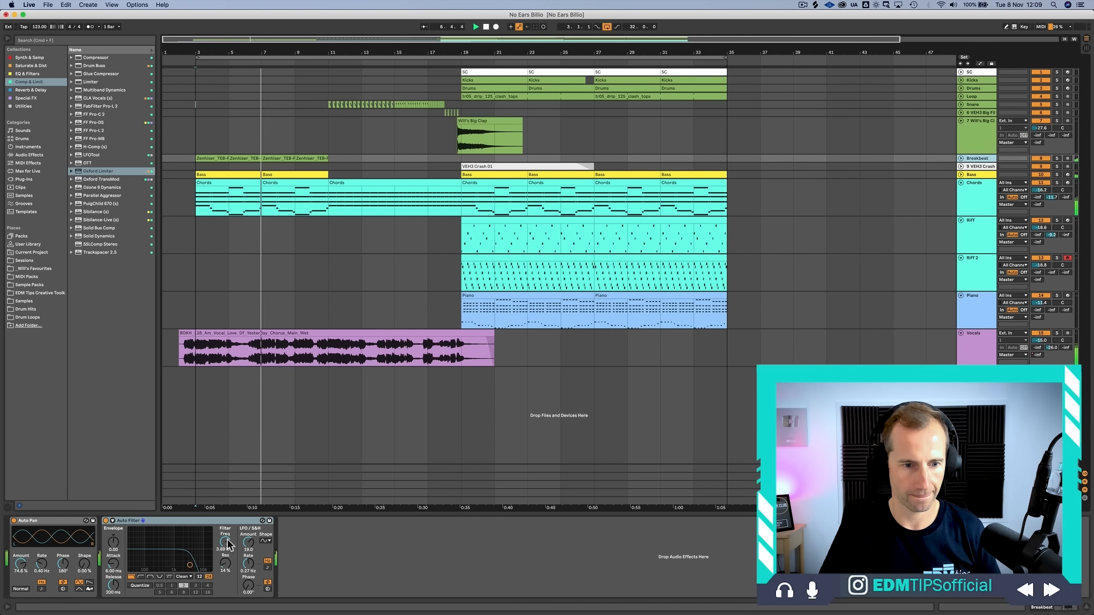
click(248, 545)
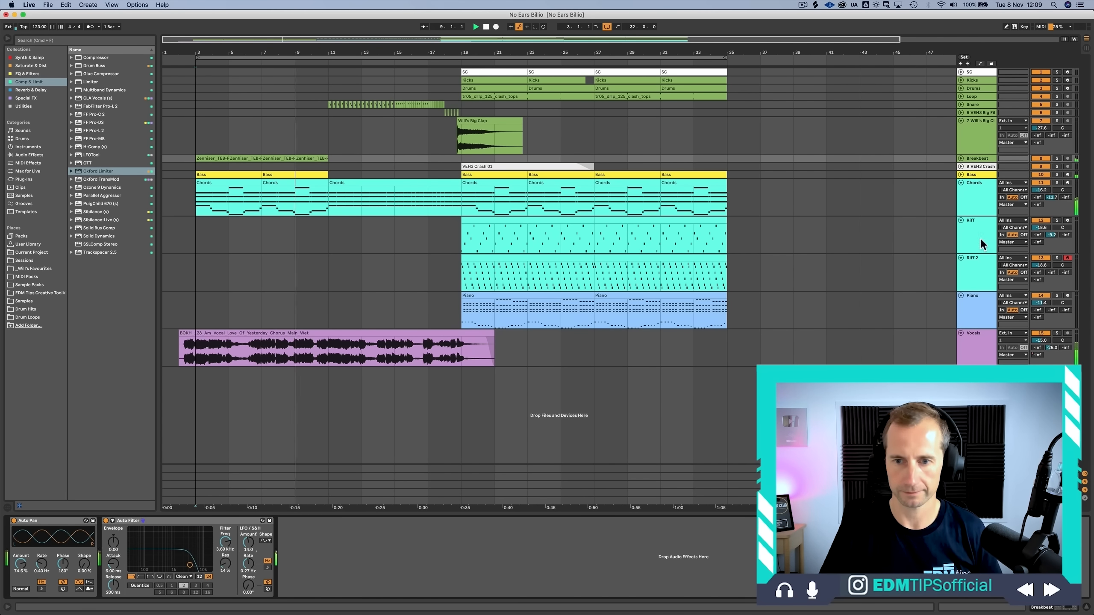
Step: Insert Reverb on the Chords track between Serum and EQ Eight, and set its Dry/Wet to 0%
click(972, 194)
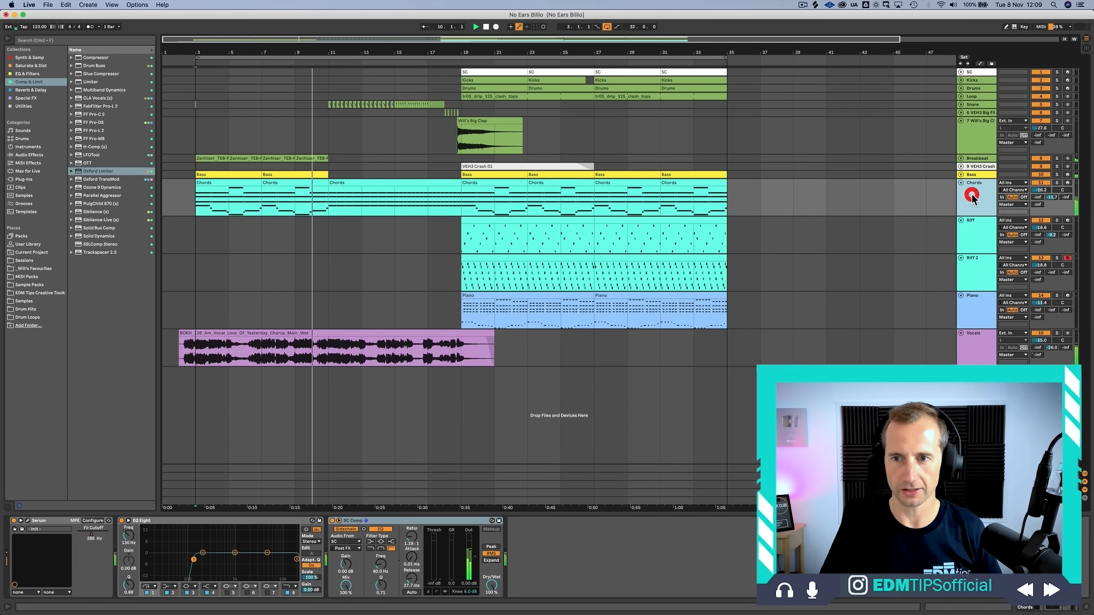
click(15, 90)
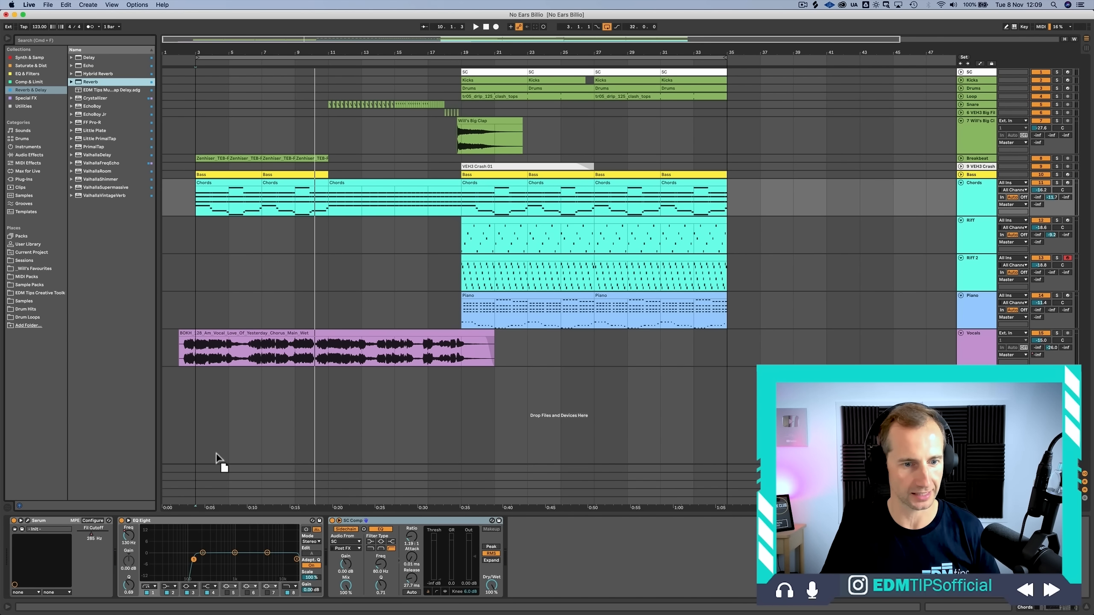
drag(319, 513, 135, 544)
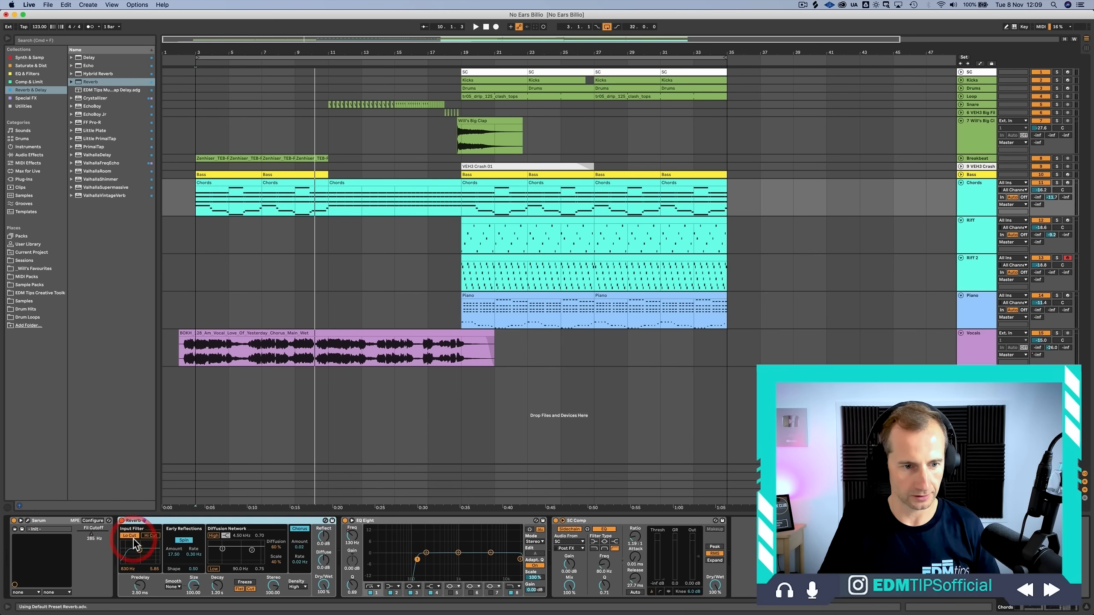
click(320, 586)
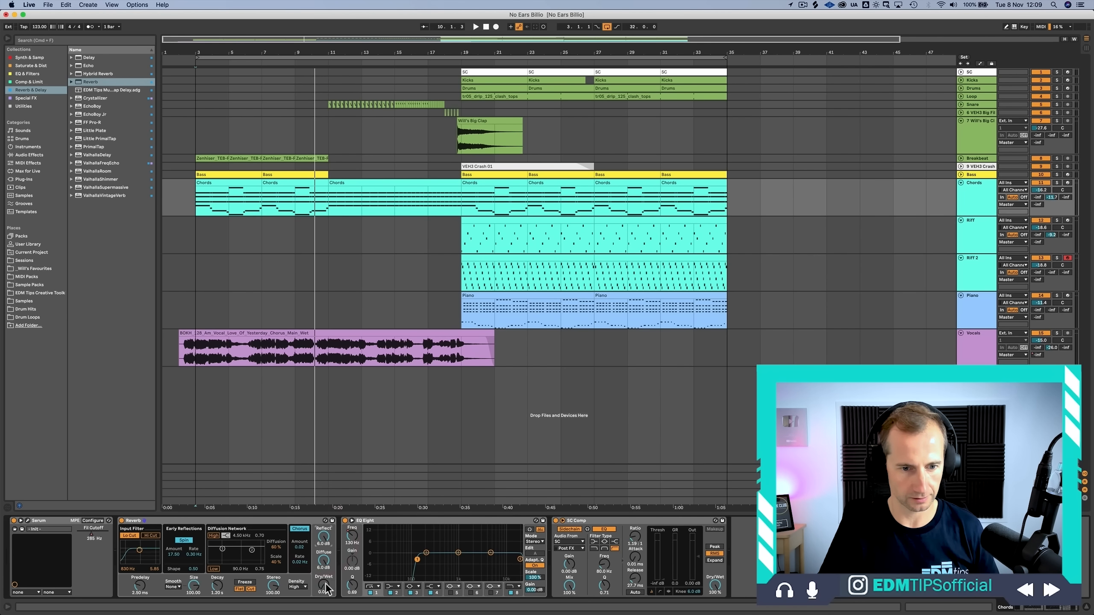
click(323, 586)
Step: Automate the Chords Reverb's Dry/Wet to ramp up from 0% at bar 11 and drop back at bar 19, and hide the automation
key(a)
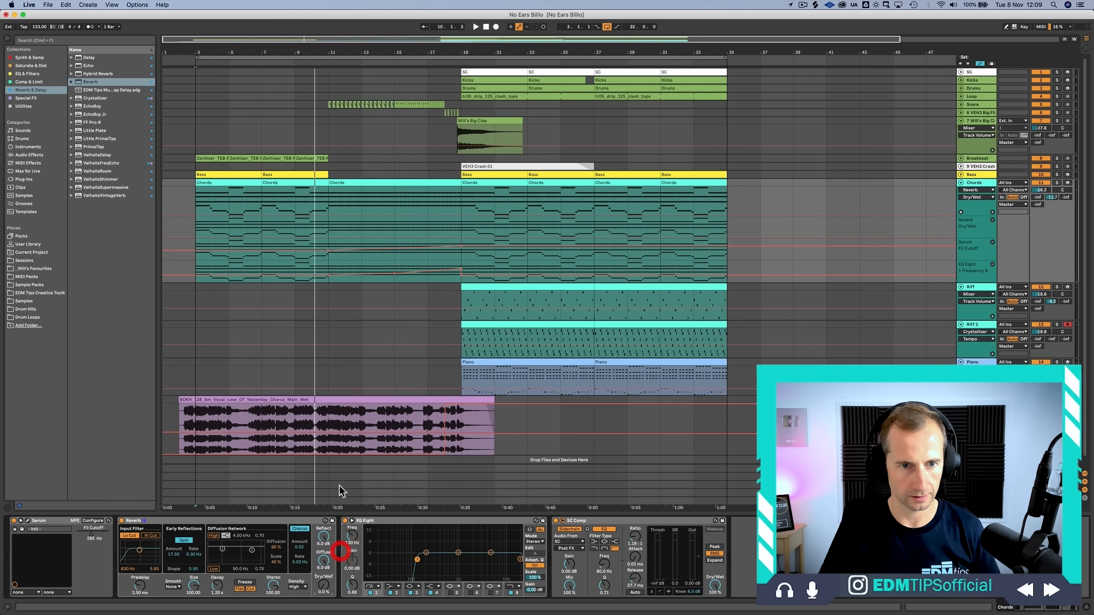
click(327, 238)
click(460, 237)
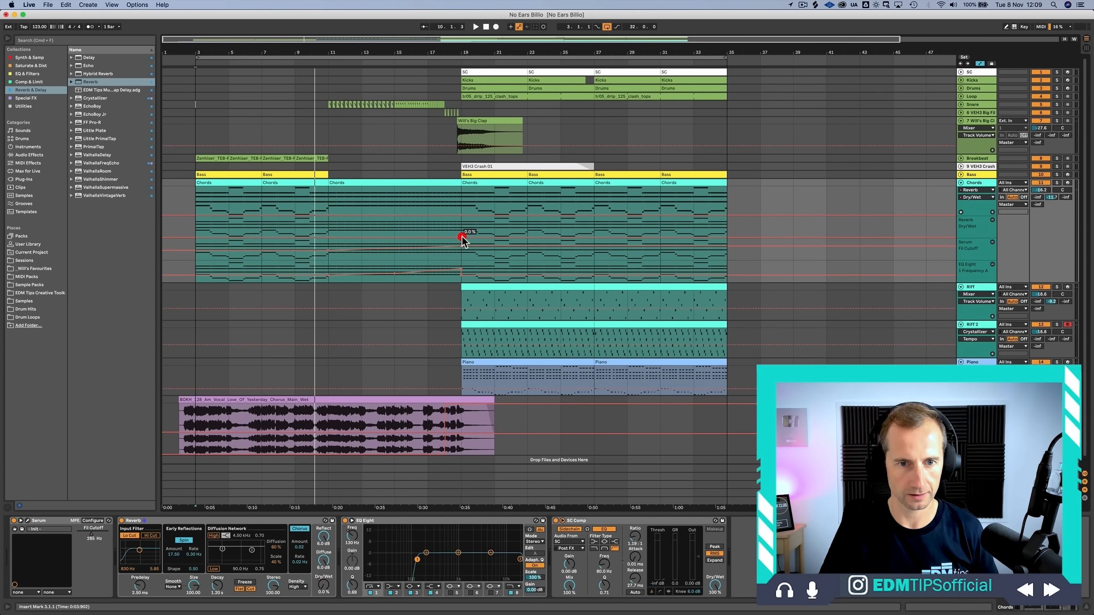
key(space)
click(330, 228)
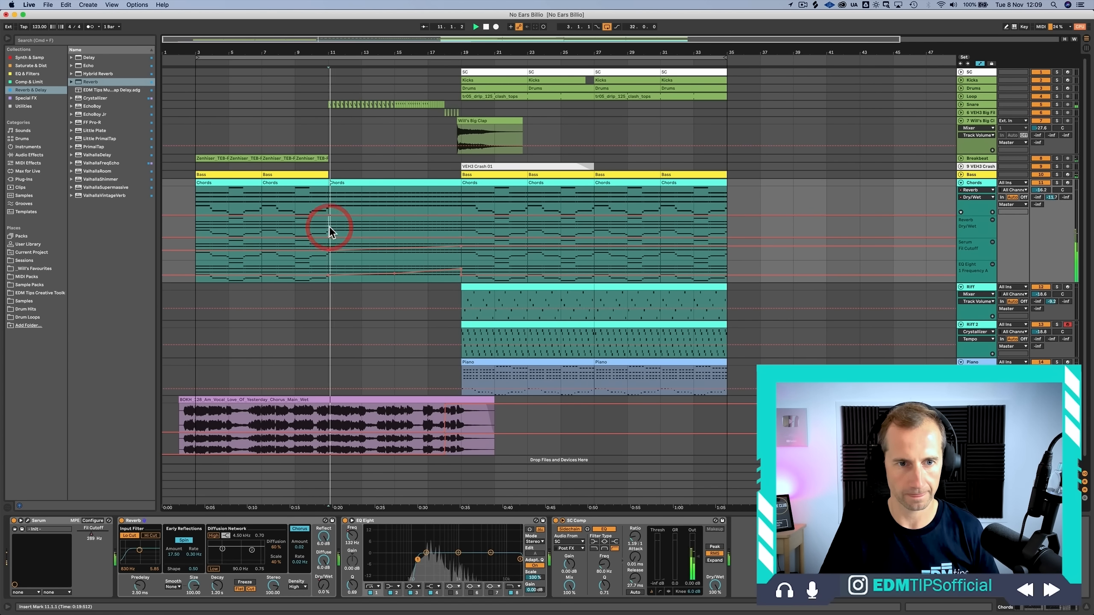
drag(452, 237, 461, 186)
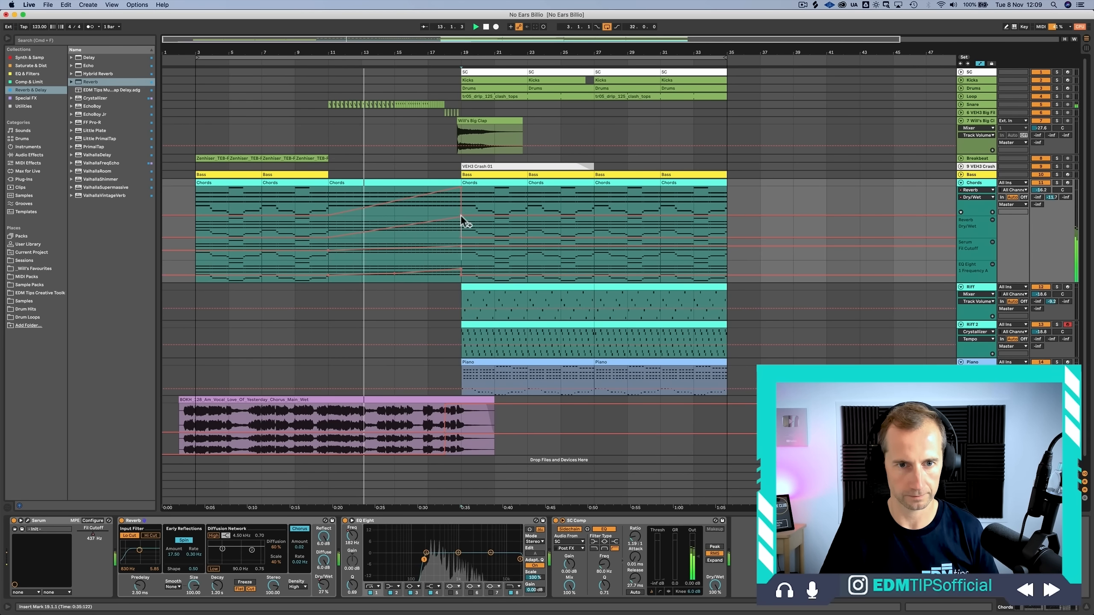
mouse_move(454, 56)
mouse_down()
mouse_move(455, 89)
mouse_move(440, 44)
mouse_up()
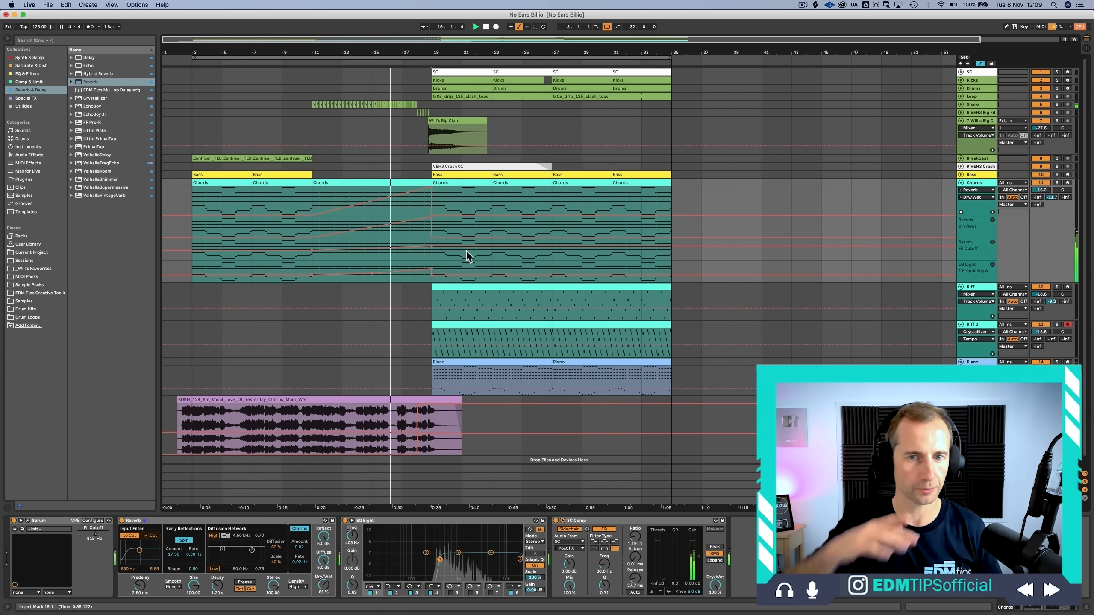
key(a)
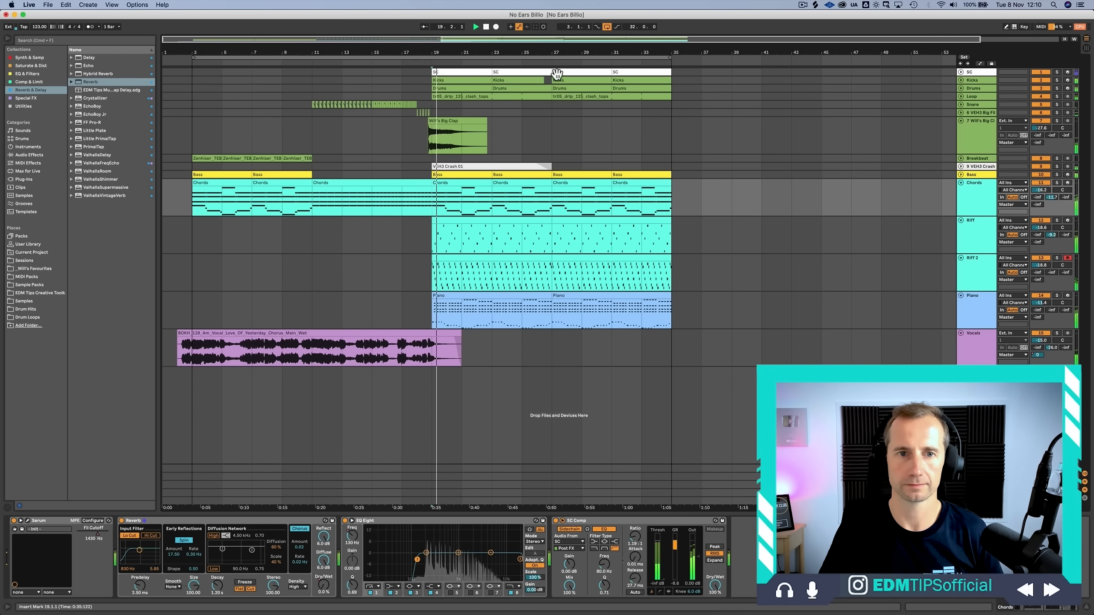
Step: Replay the lead-in to the drop and raise the Will's Big Clap track volume to about -20 dB
click(398, 60)
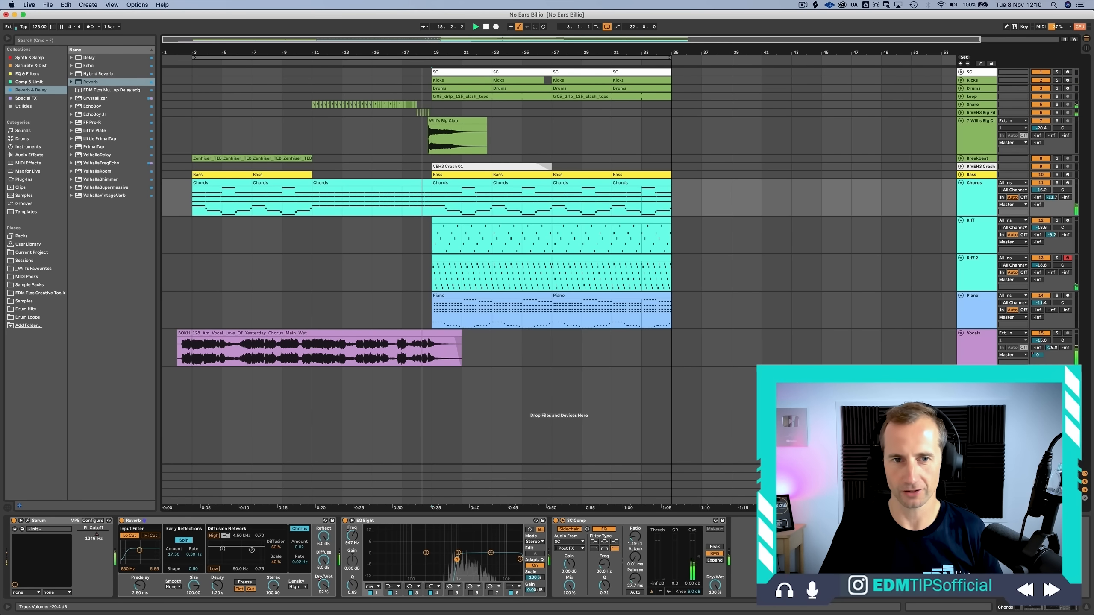
drag(1039, 129, 1039, 128)
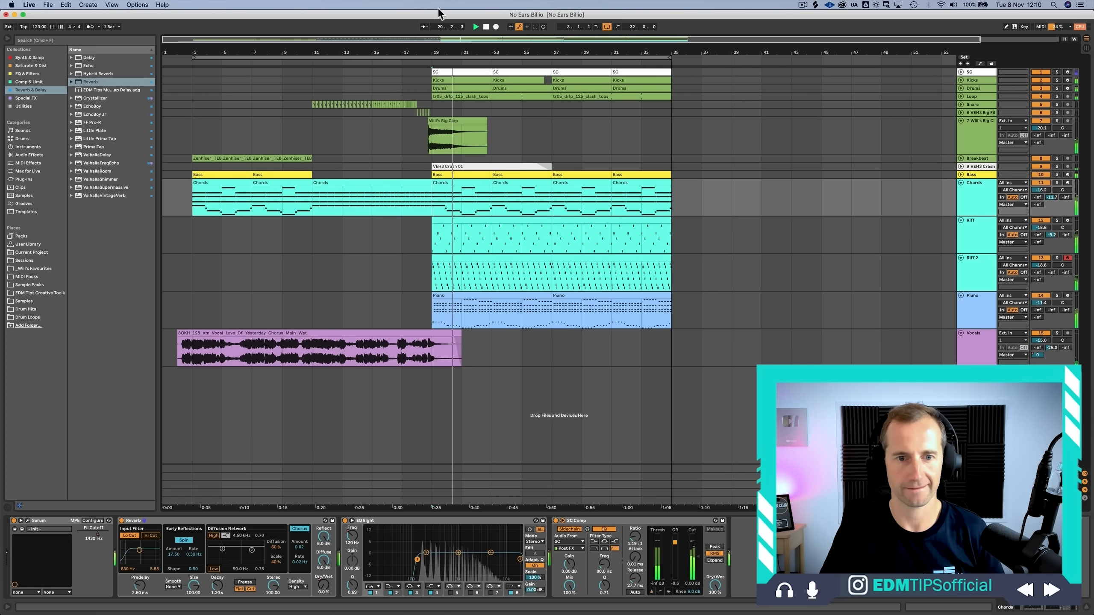
Step: Copy eight bars of the Riff clip to bars 11 to 19 on the Riff track
click(477, 222)
drag(477, 223, 354, 224)
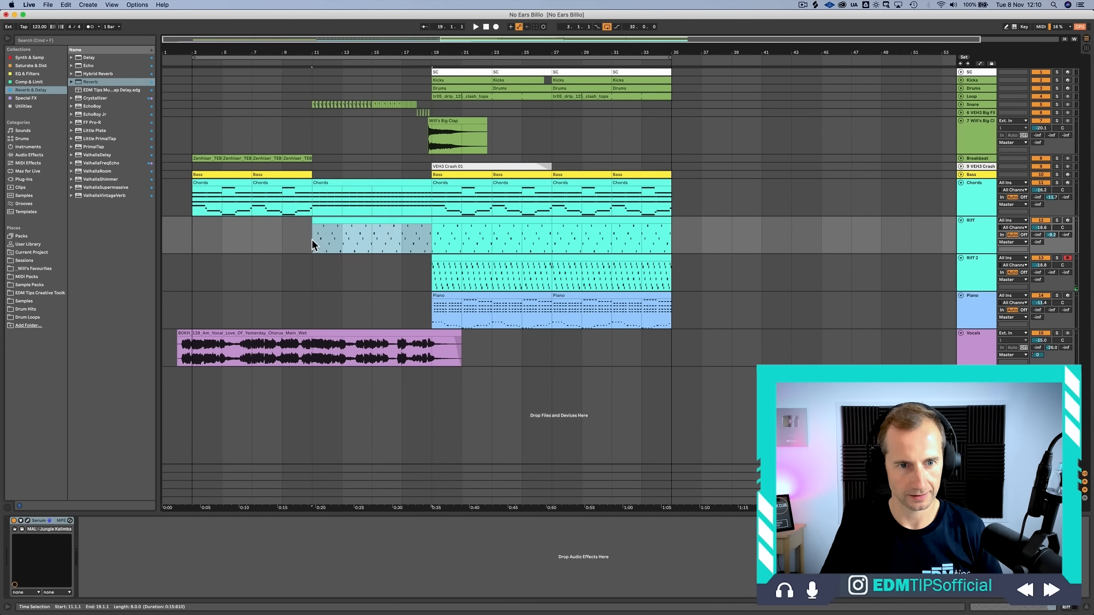
Step: Insert Auto Filter after Serum on the Riff track and lower its filter frequency while playing the build-up before the drop
click(313, 240)
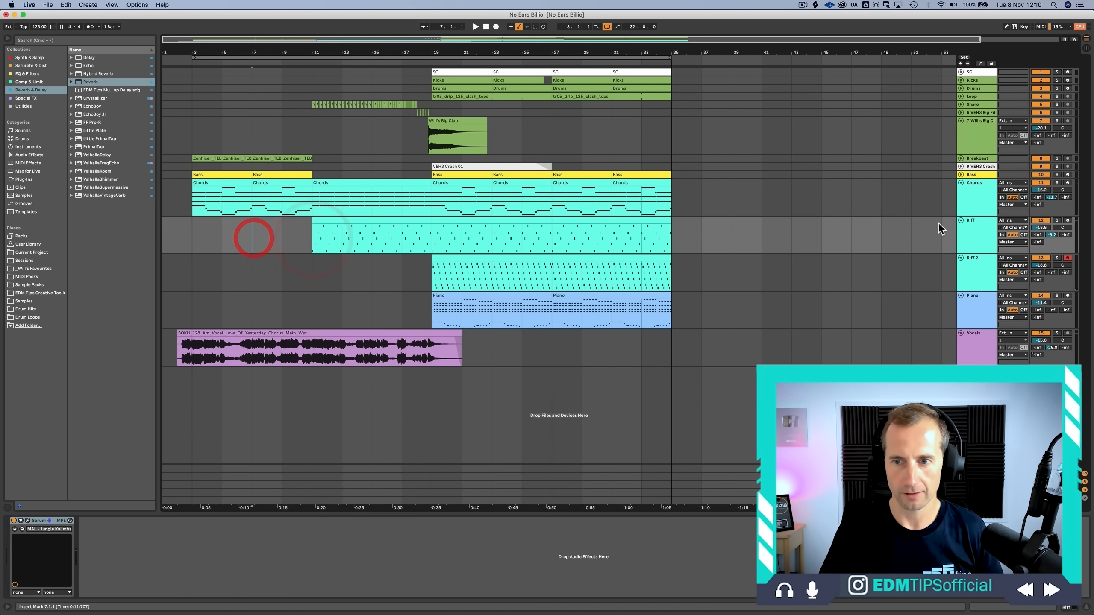
click(973, 233)
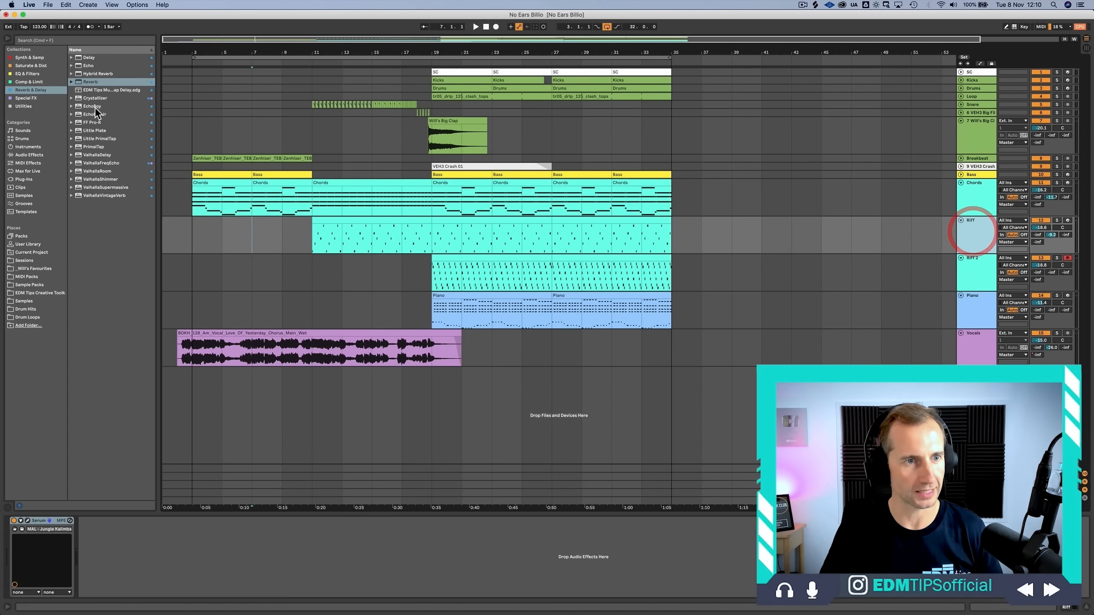
click(27, 73)
click(117, 65)
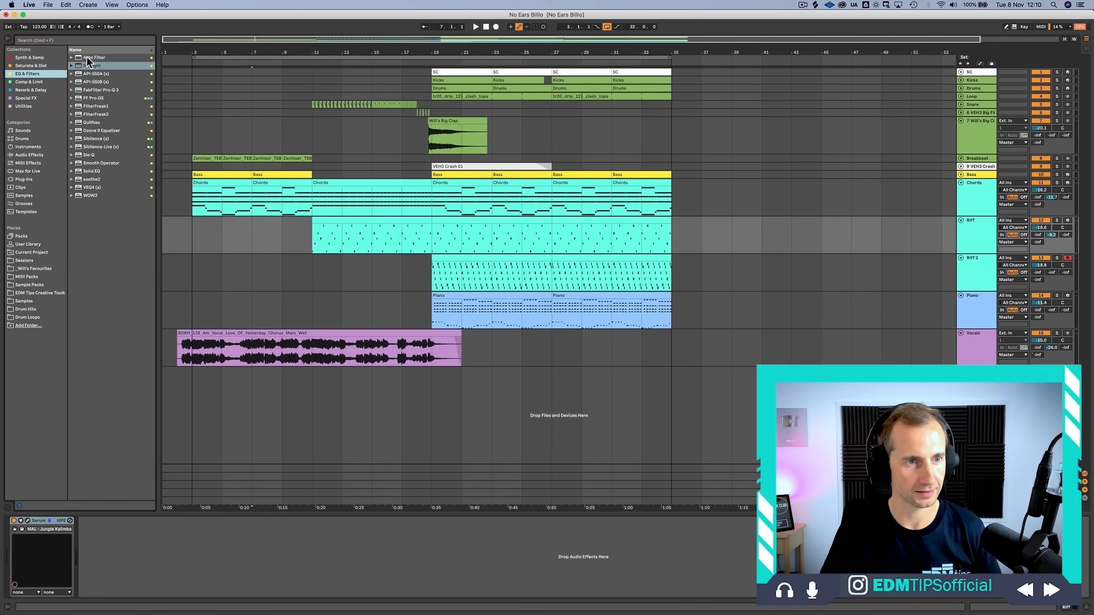
drag(86, 57, 135, 278)
drag(128, 572, 128, 571)
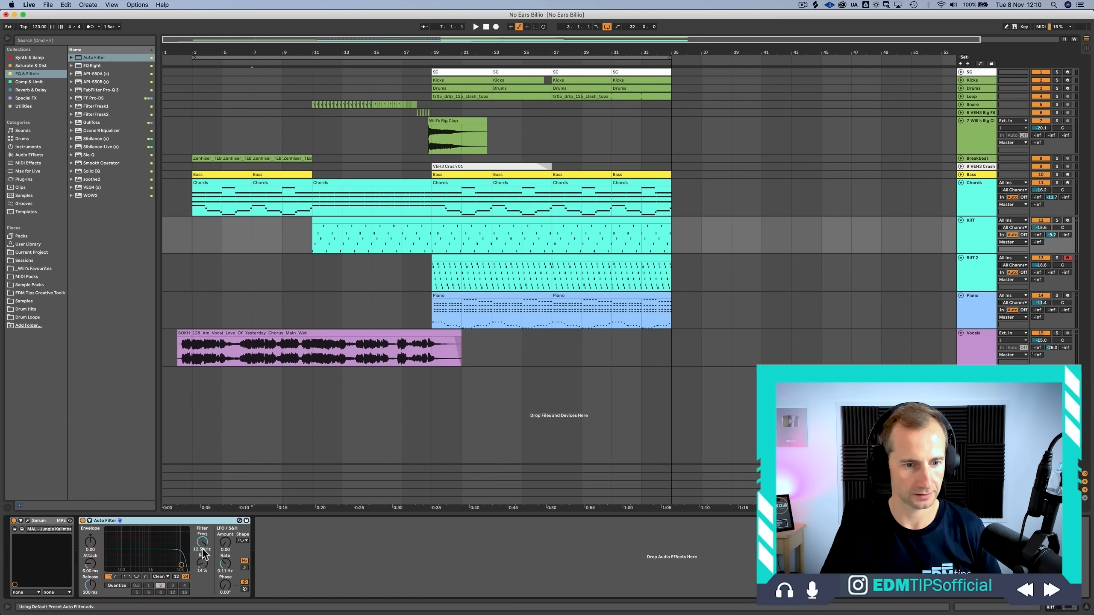
mouse_move(203, 549)
mouse_down()
mouse_move(202, 573)
mouse_move(201, 539)
mouse_move(201, 555)
mouse_up()
key(space)
click(297, 244)
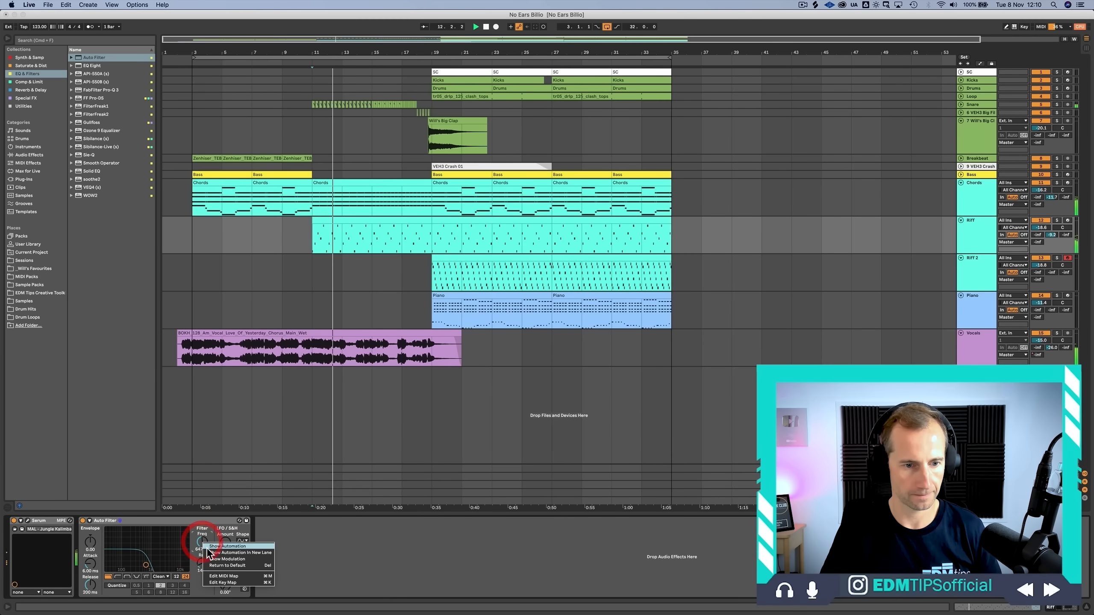
Step: Automate the Riff Auto Filter's frequency to rise gradually from bar 11 and open fully just before bar 19, and hide the automation
key(a)
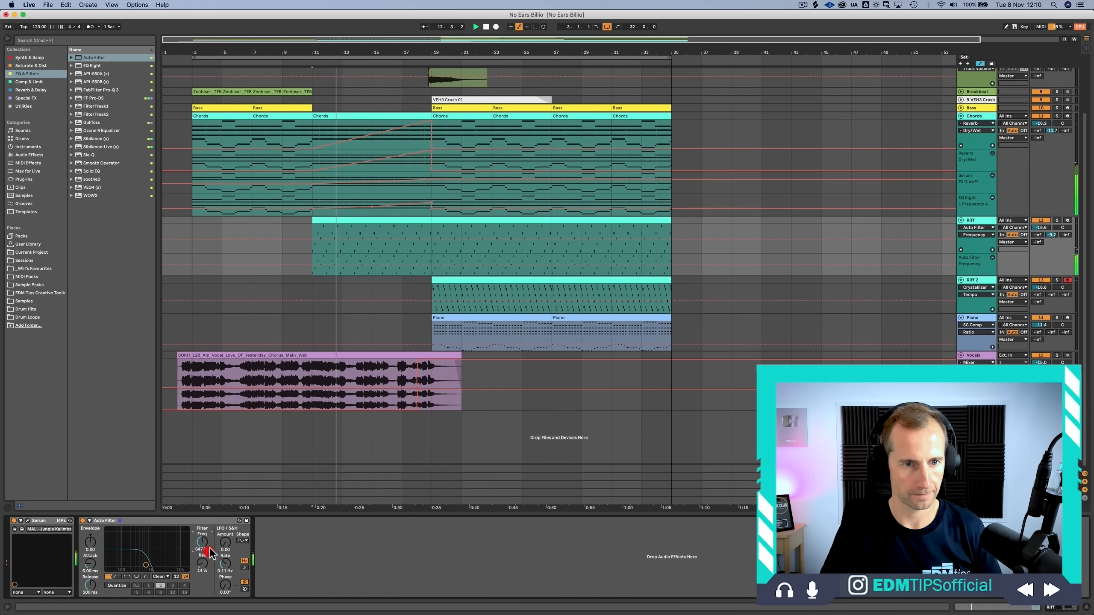
click(310, 264)
click(402, 261)
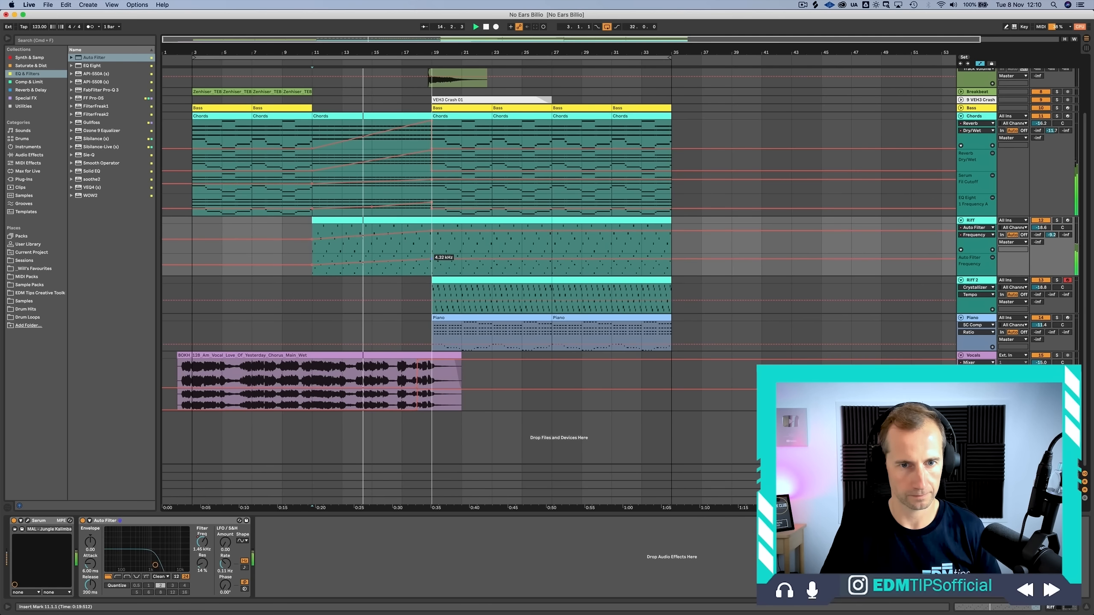
click(429, 258)
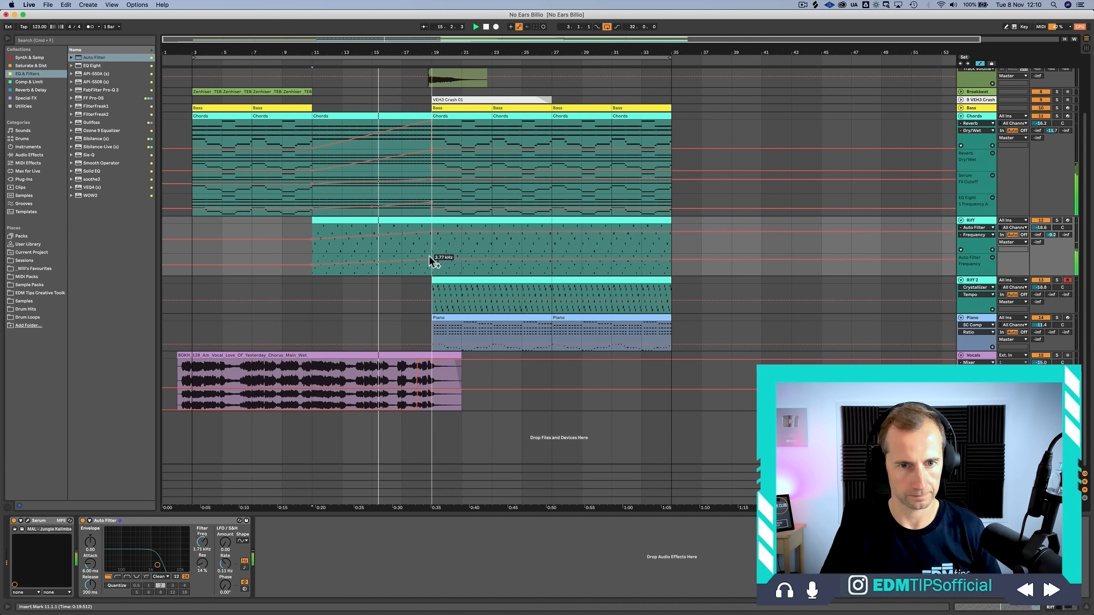
click(436, 257)
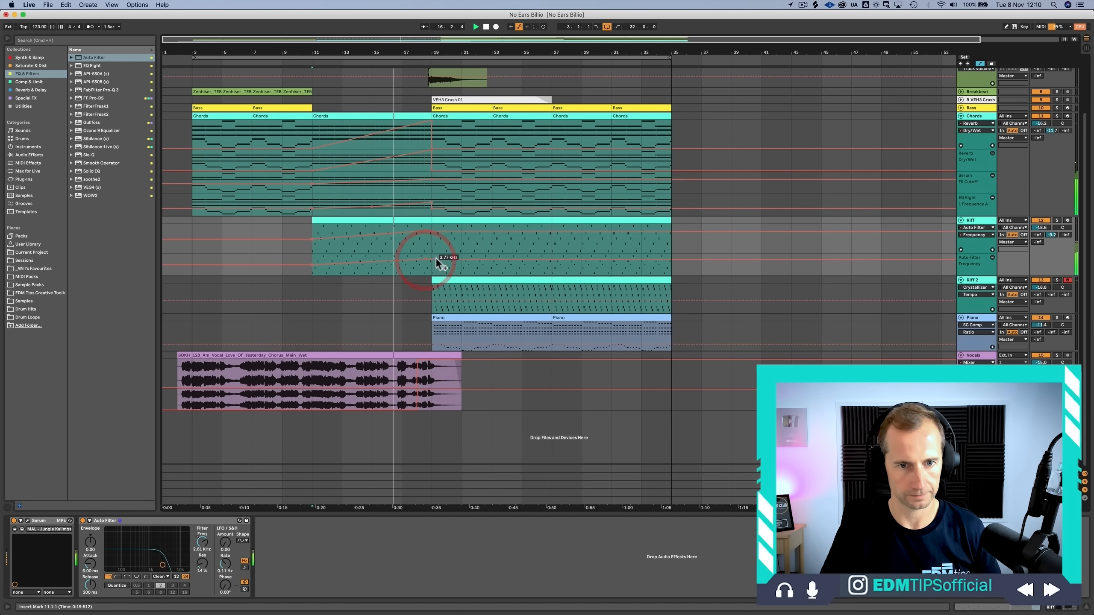
mouse_move(430, 258)
mouse_down()
mouse_move(424, 274)
mouse_move(433, 257)
mouse_up()
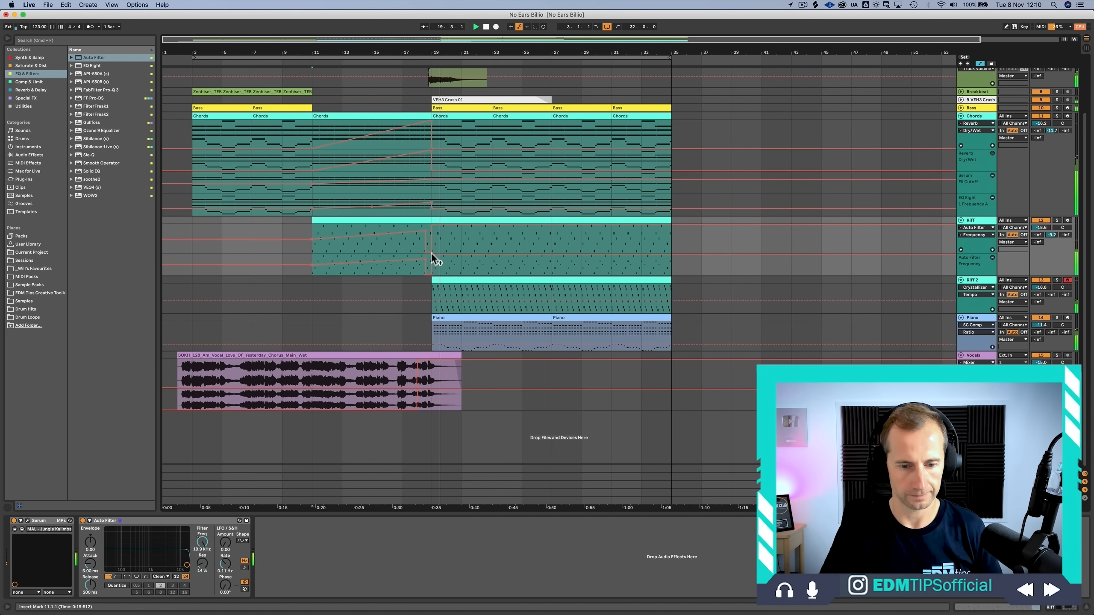
key(a)
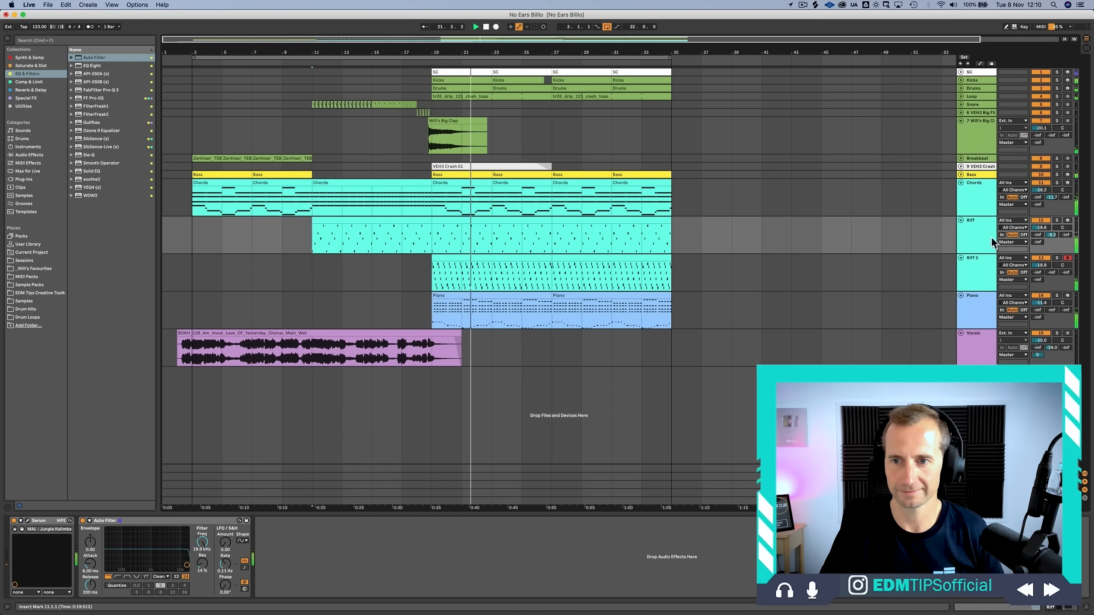
Step: In the Riff clip at bar 19, move the first, fourth and sixth G4 notes to A4 and the third to F4, and close the note editor
double_click(480, 219)
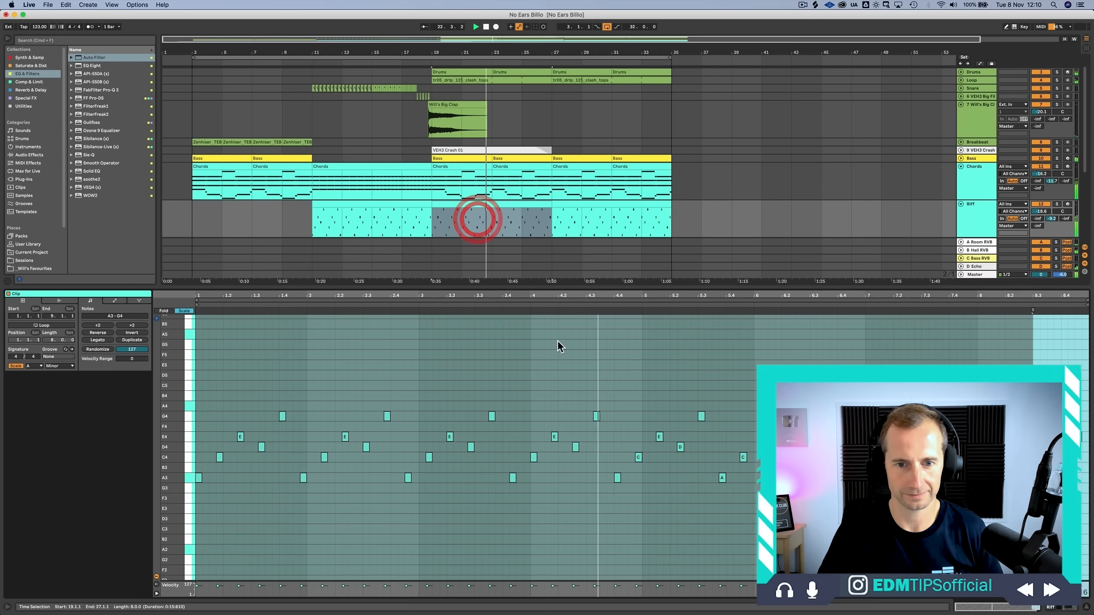
click(596, 416)
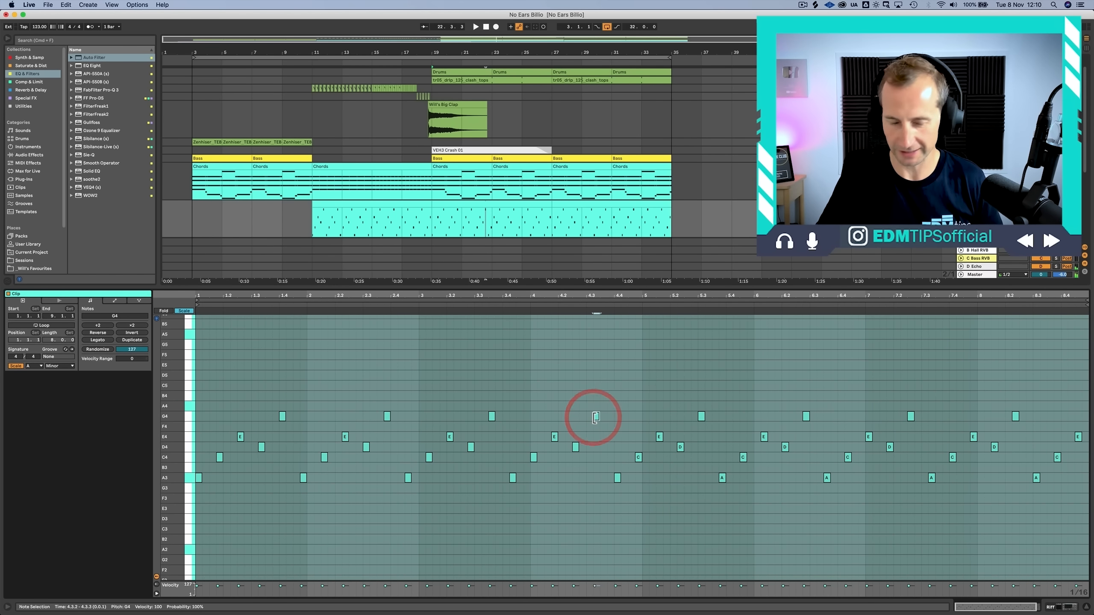
key(Up)
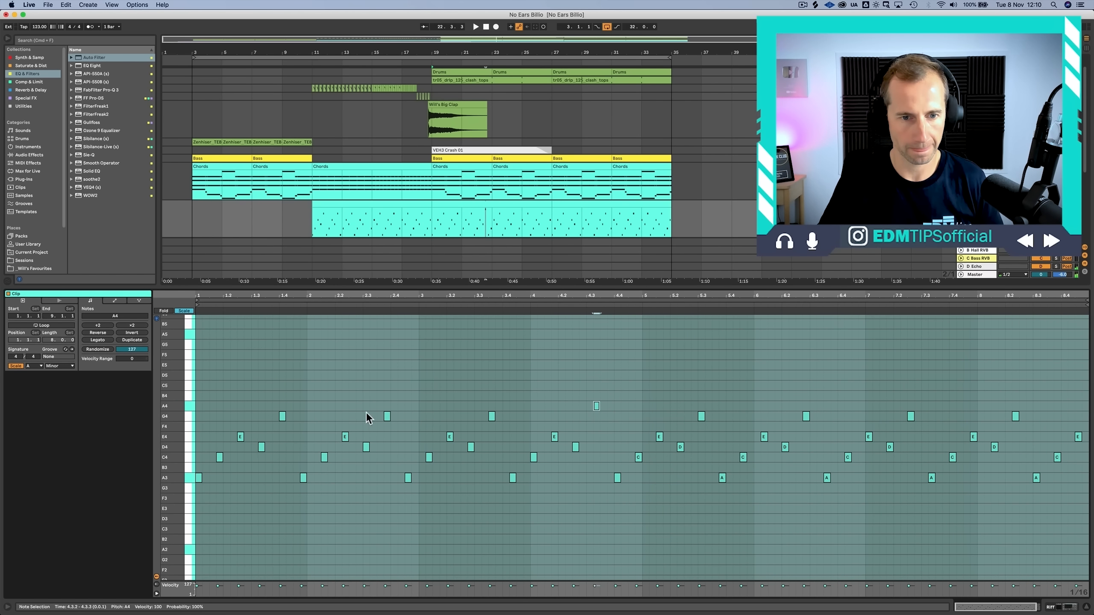
key(space)
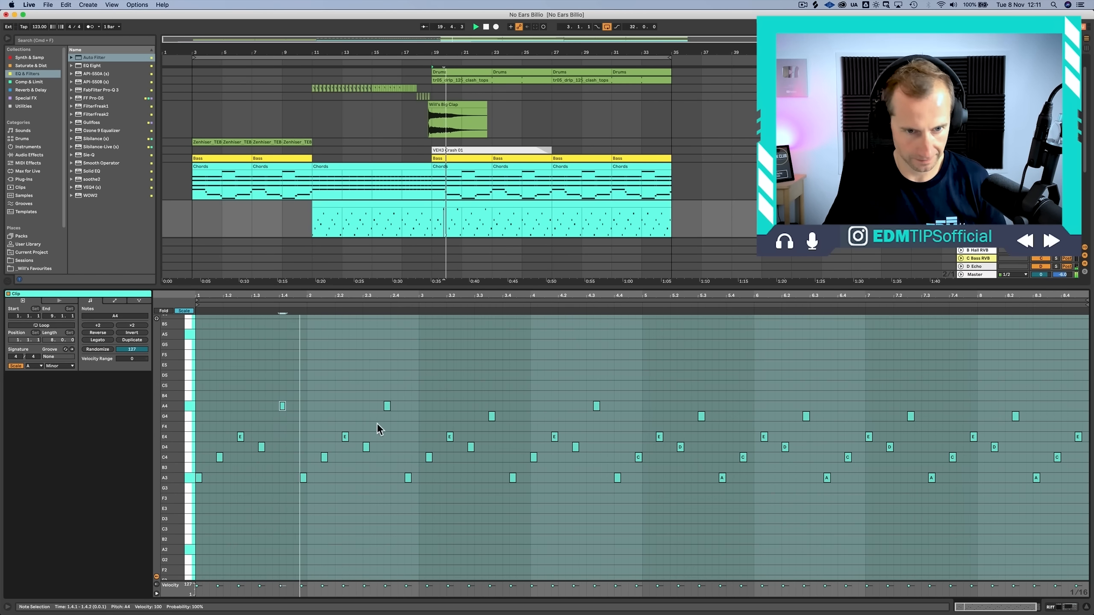
click(387, 406)
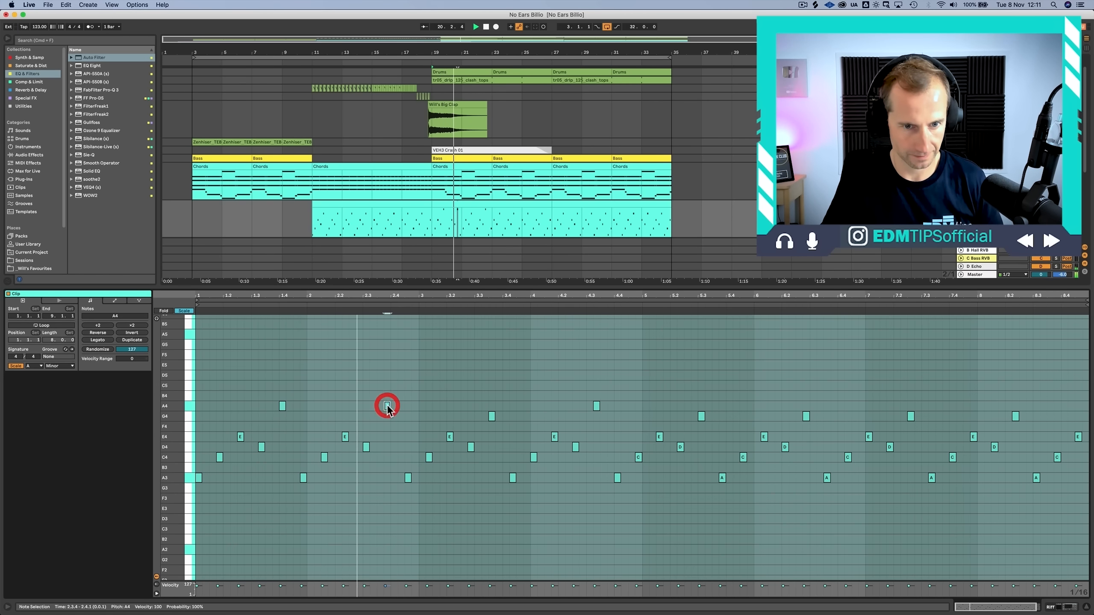
click(490, 423)
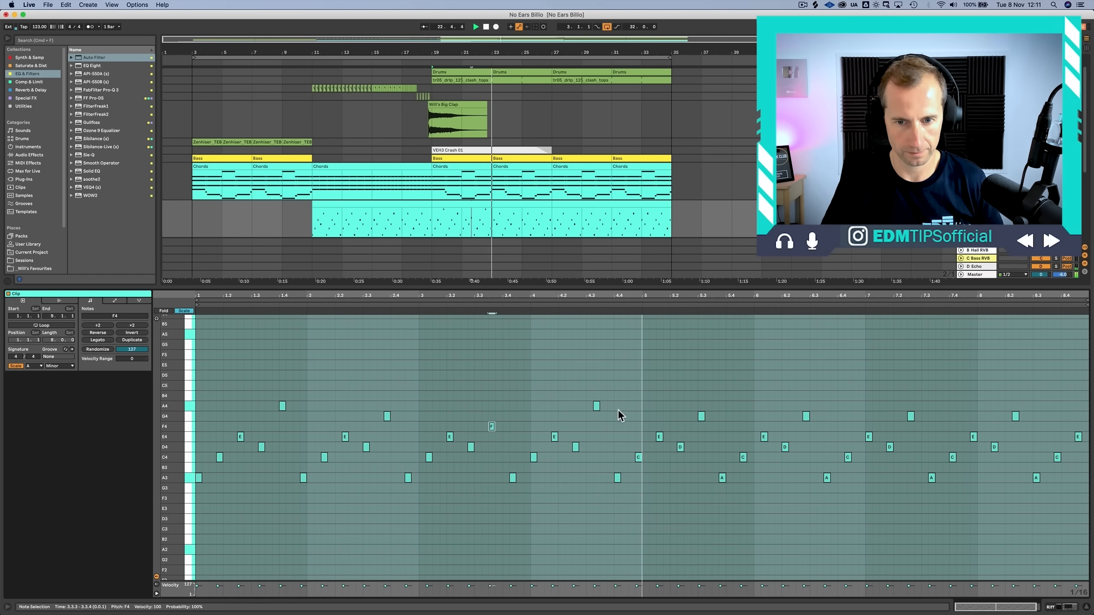
click(803, 415)
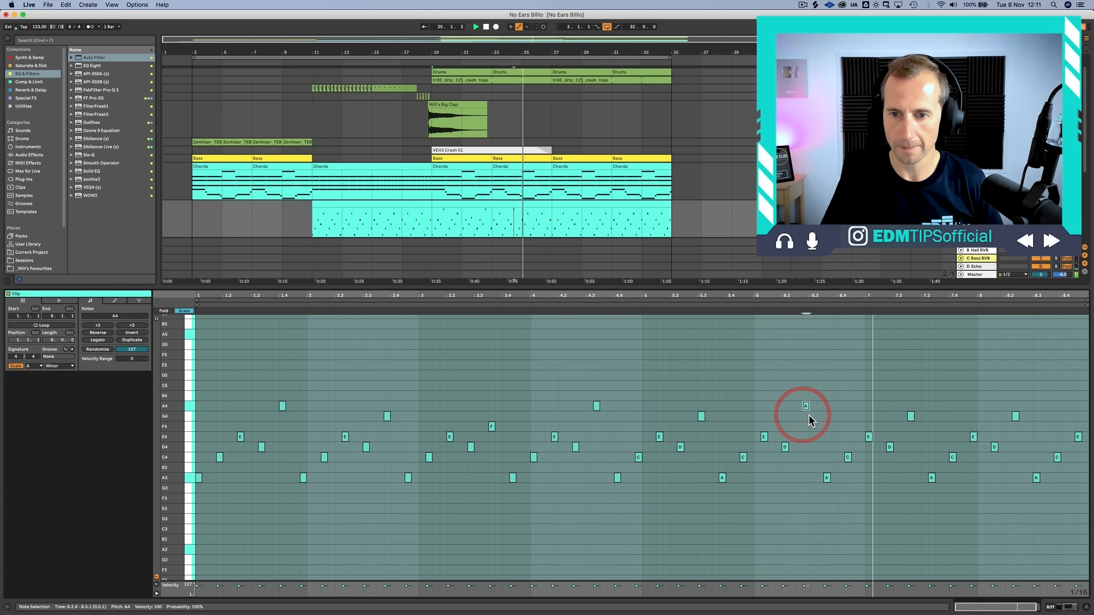
key(shift+Tab)
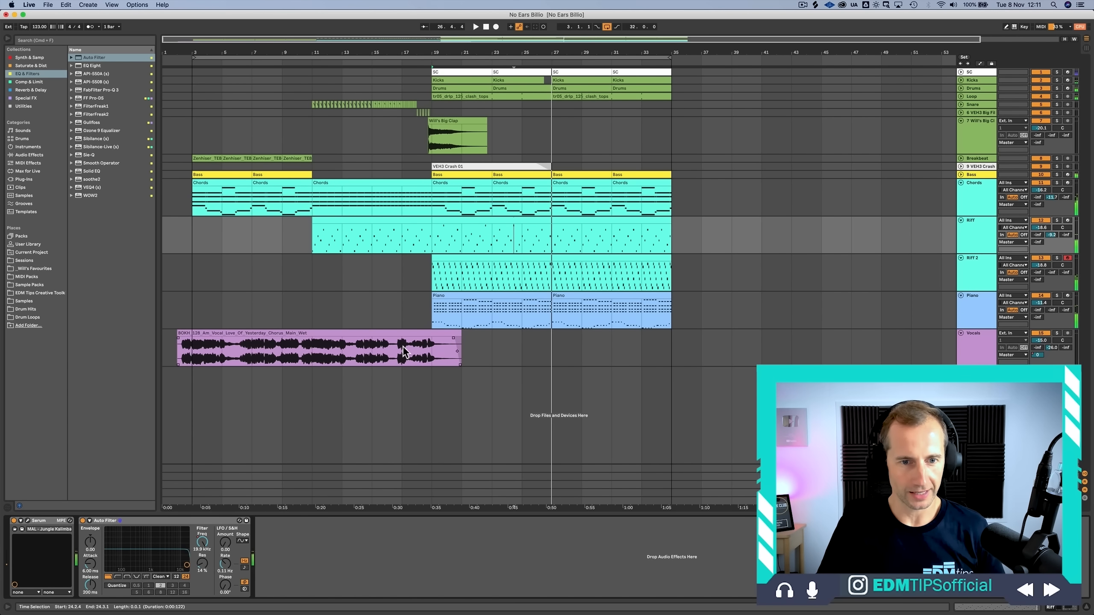
key(space)
Step: Copy the vocal's ending from bars 17 to 21 to bar 25 on the Vocals track and trim about half a bar off its start
drag(402, 352, 462, 351)
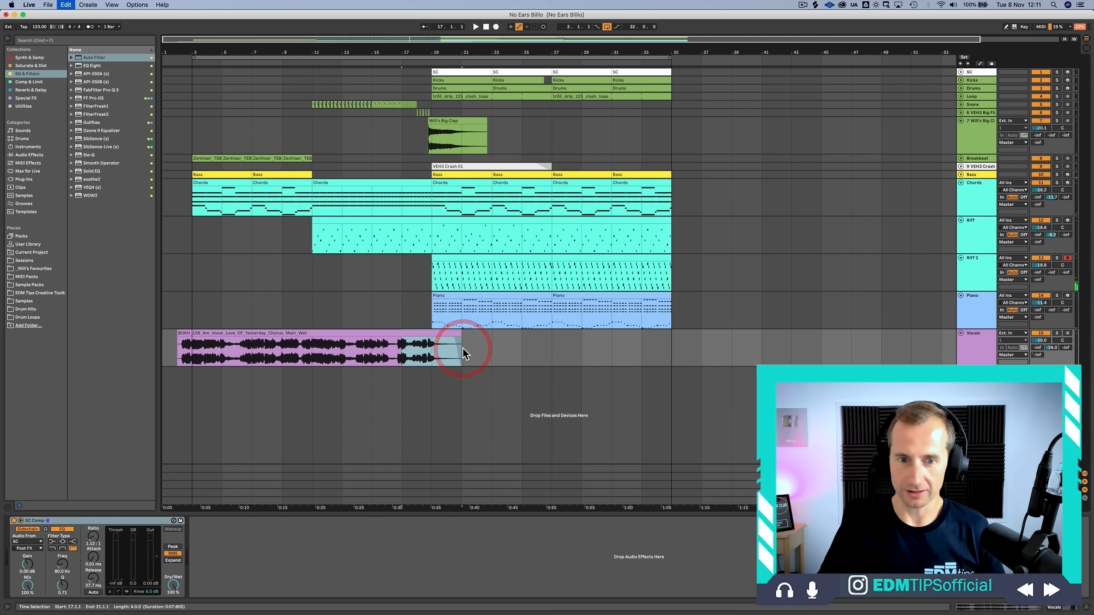
key(ctrl+c)
click(525, 352)
key(ctrl+v)
key(space)
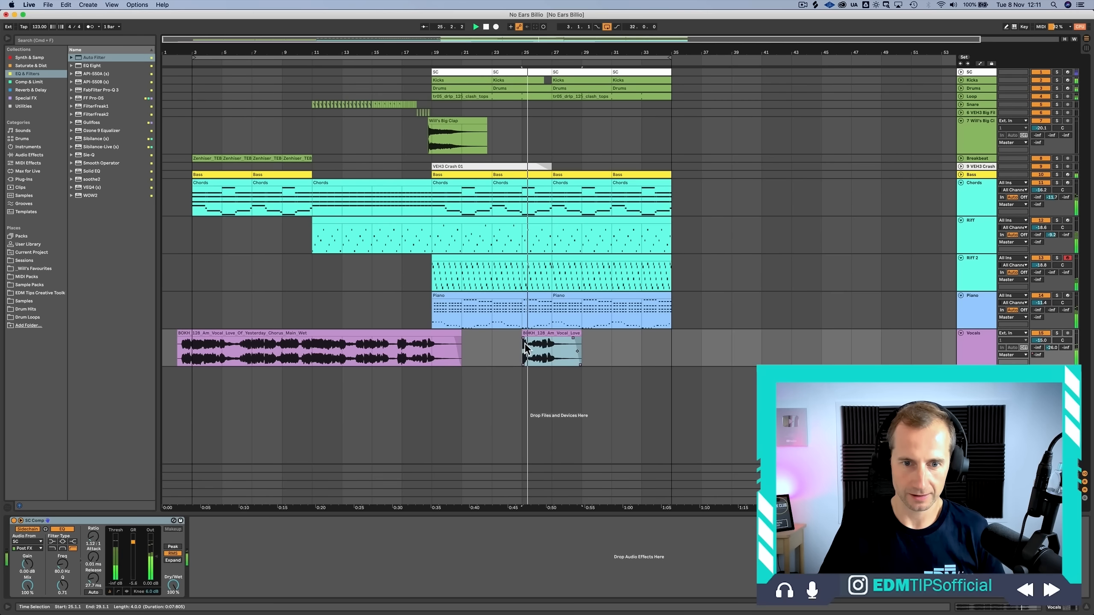
drag(524, 333, 534, 343)
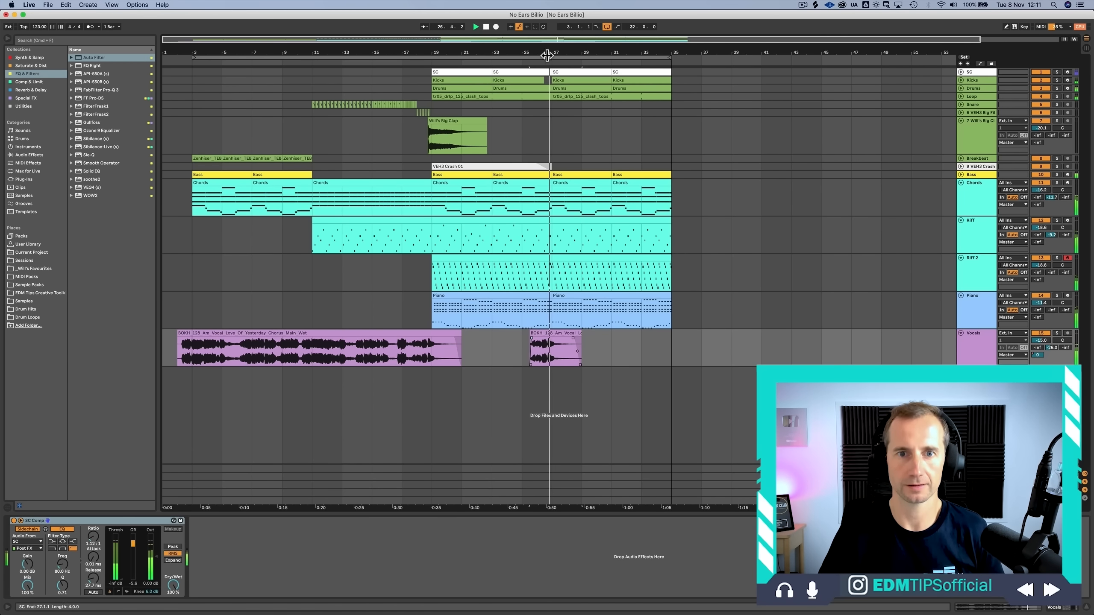
Step: Copy the VEH3 Crash to bar 27, and the VEH3 Big Fill and Will's Big Clap section from bars 17 to 23 to bar 25
click(453, 167)
drag(452, 167, 569, 167)
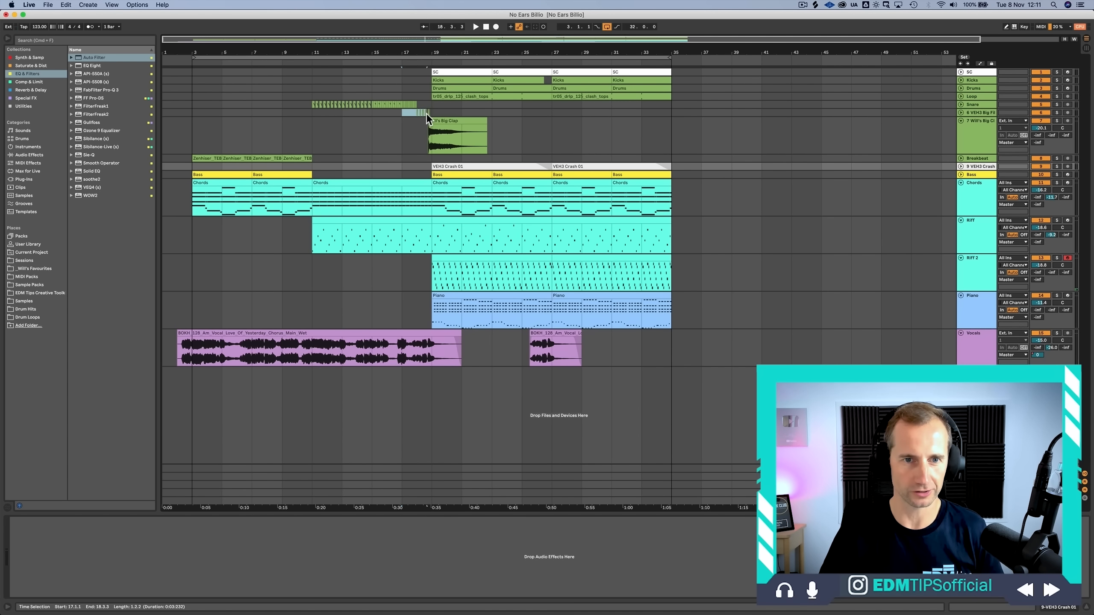
drag(443, 128, 491, 145)
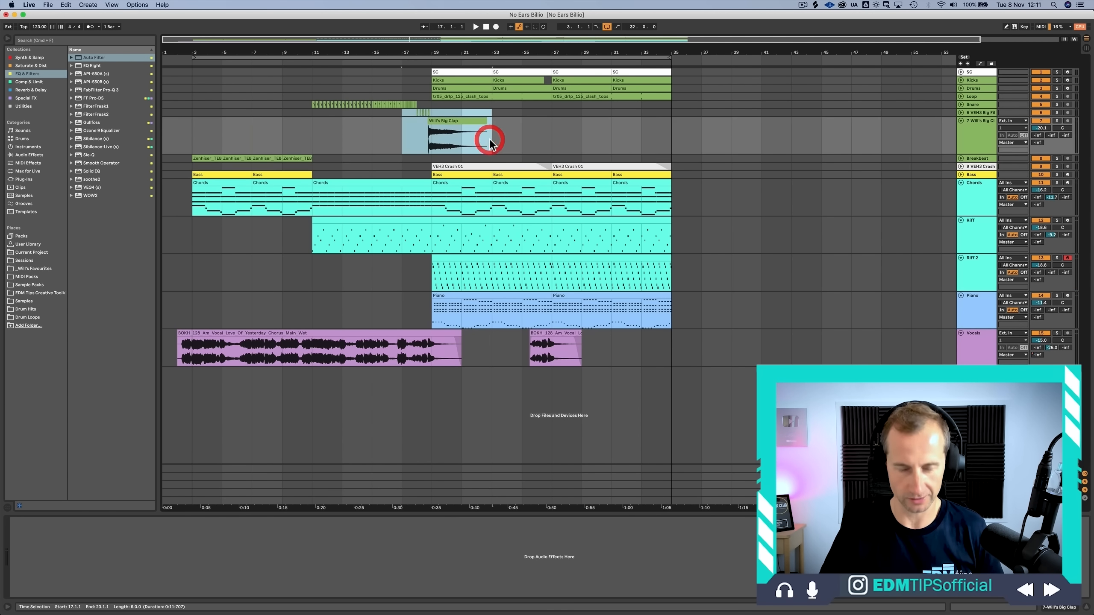
click(521, 115)
key(super+v)
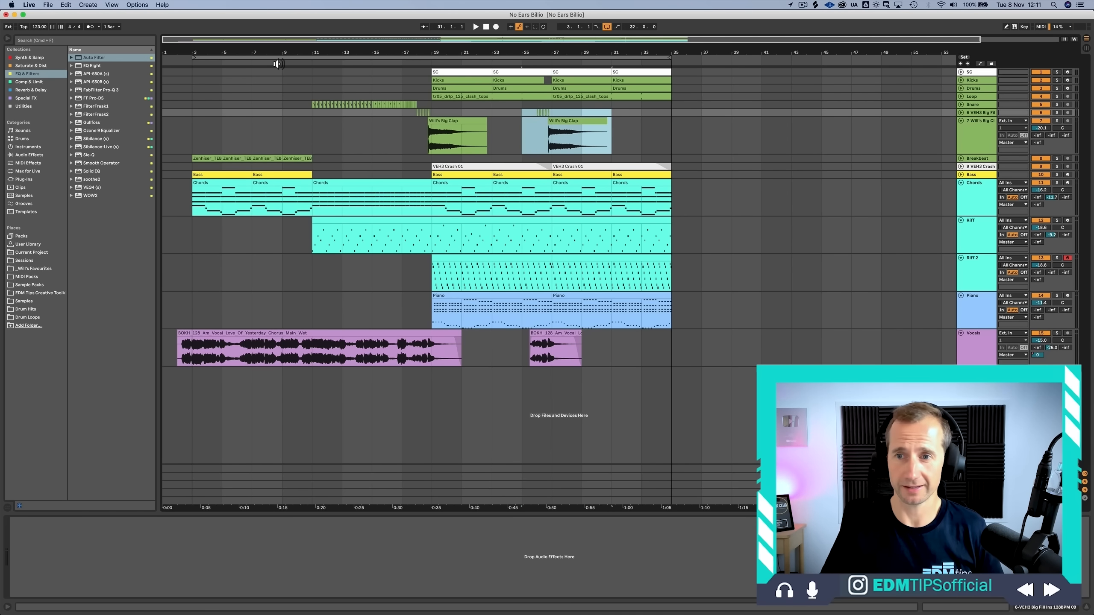
Step: Add an audio track below Will's Big Clap and open the Sweeps Up samples inside the FX Sweeps folder
click(975, 138)
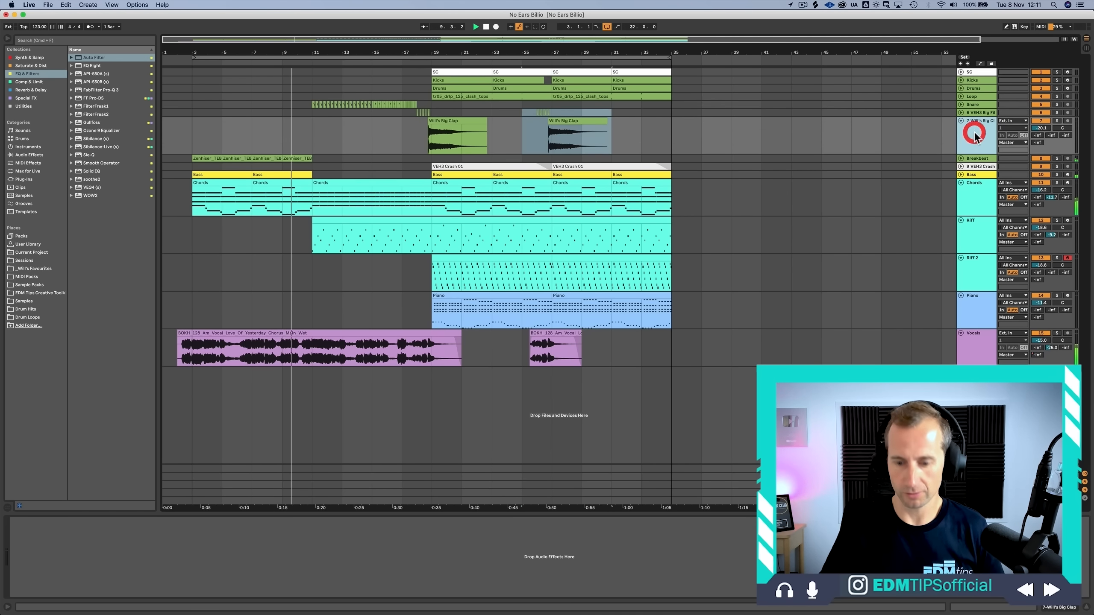
key(super+t)
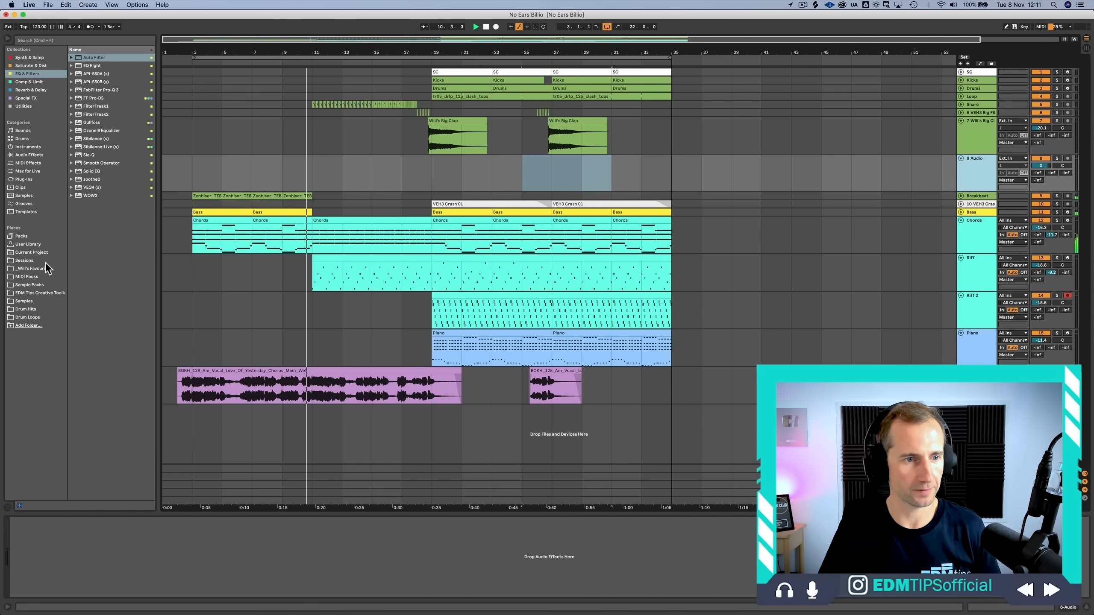
click(21, 301)
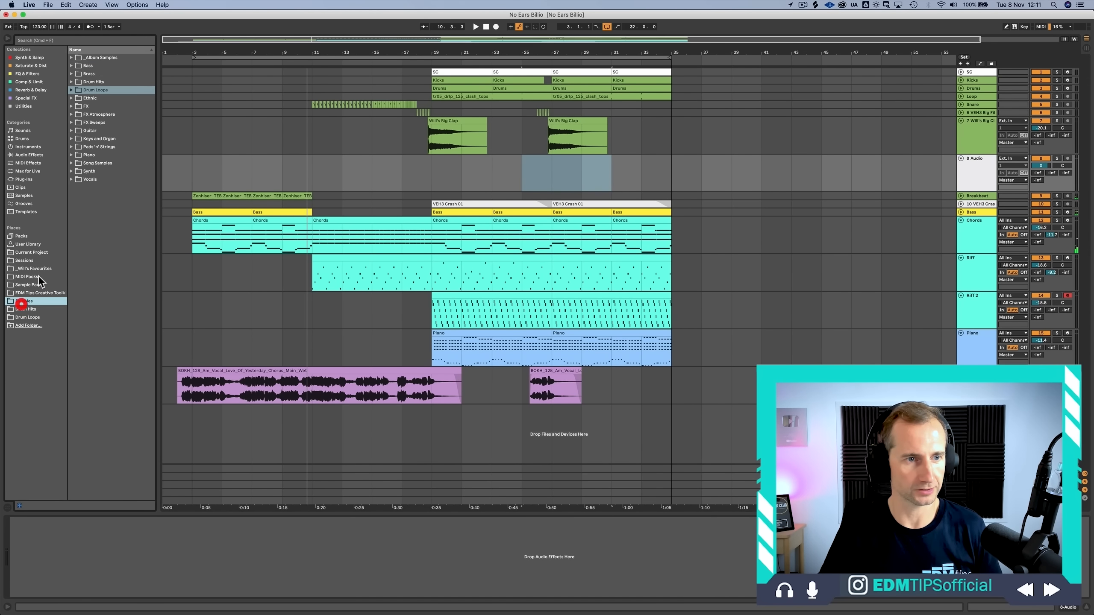
click(92, 124)
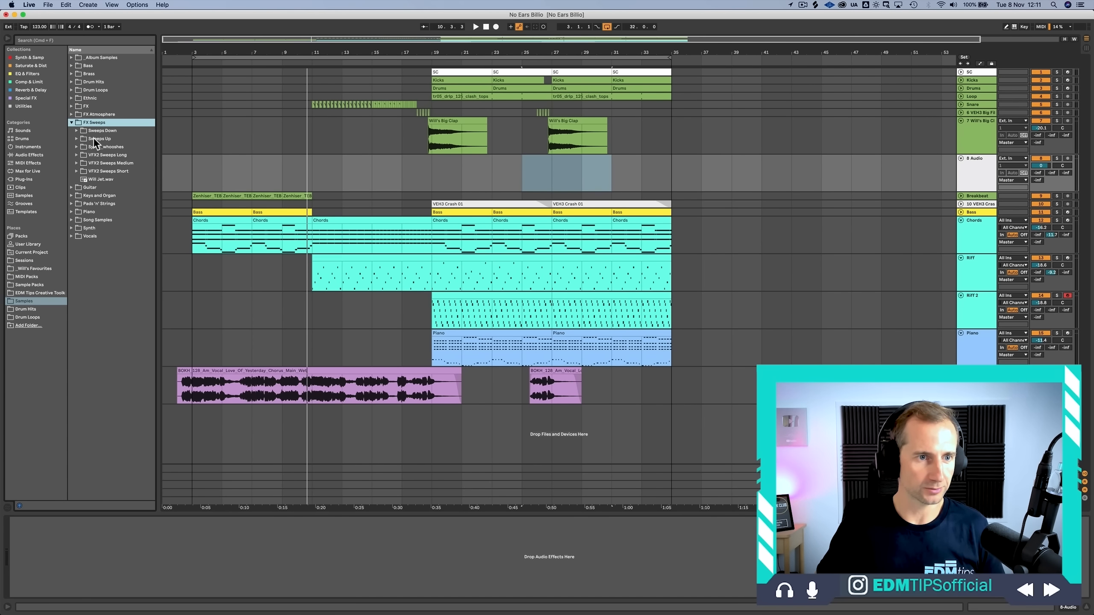
click(94, 139)
Step: Audition the upward sweep samples and place VMH1 FX Sounds 150 medium at bar 11 on the new audio track
click(106, 344)
scroll(106, 344, down, 15)
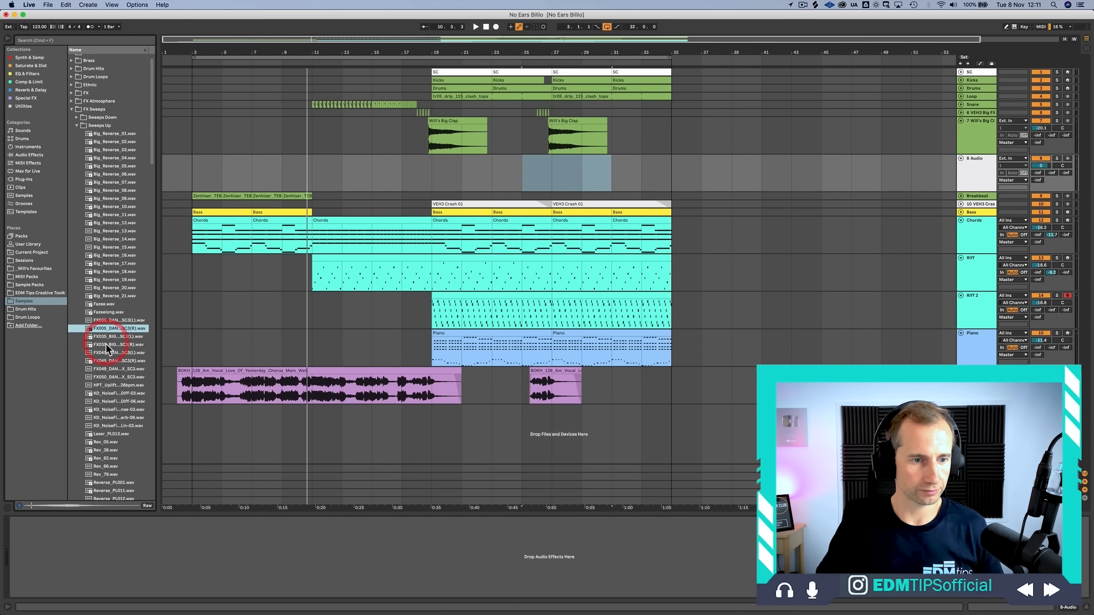
scroll(106, 344, down, 5)
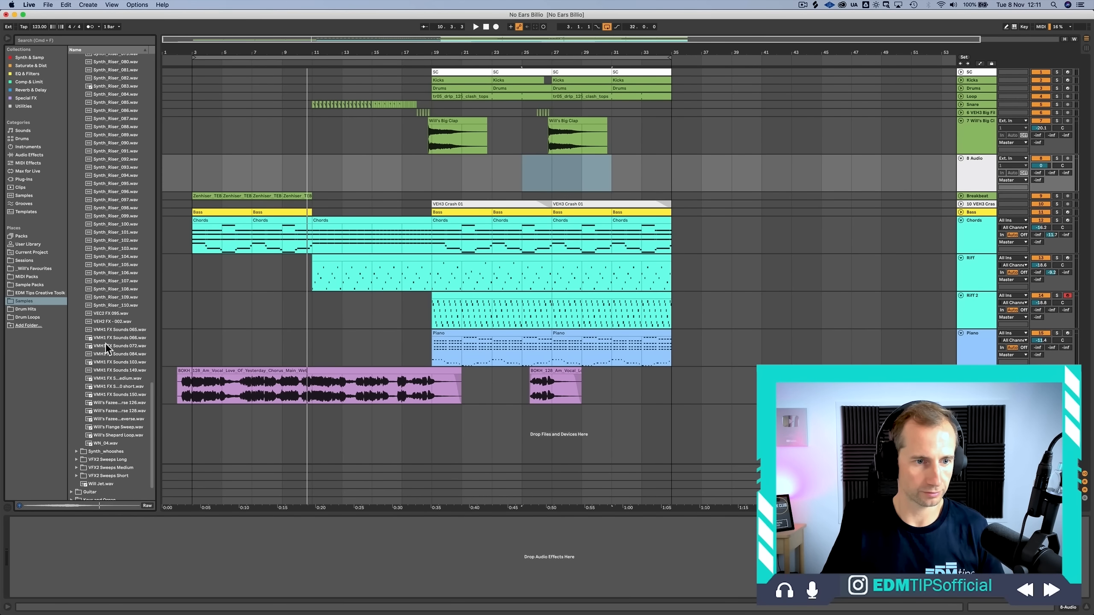
click(106, 344)
key(Up)
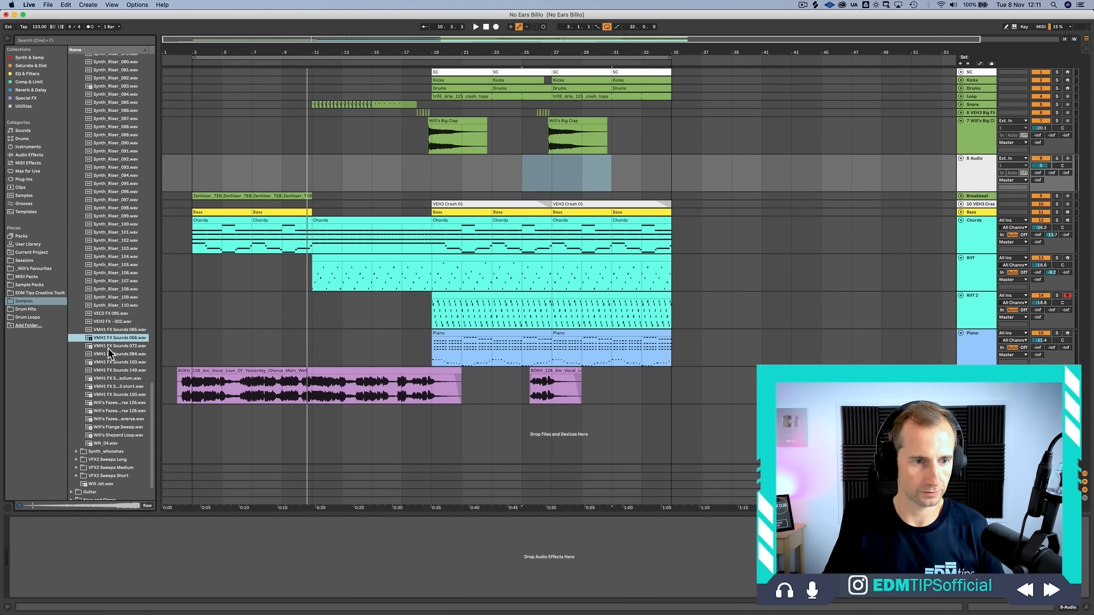
click(105, 419)
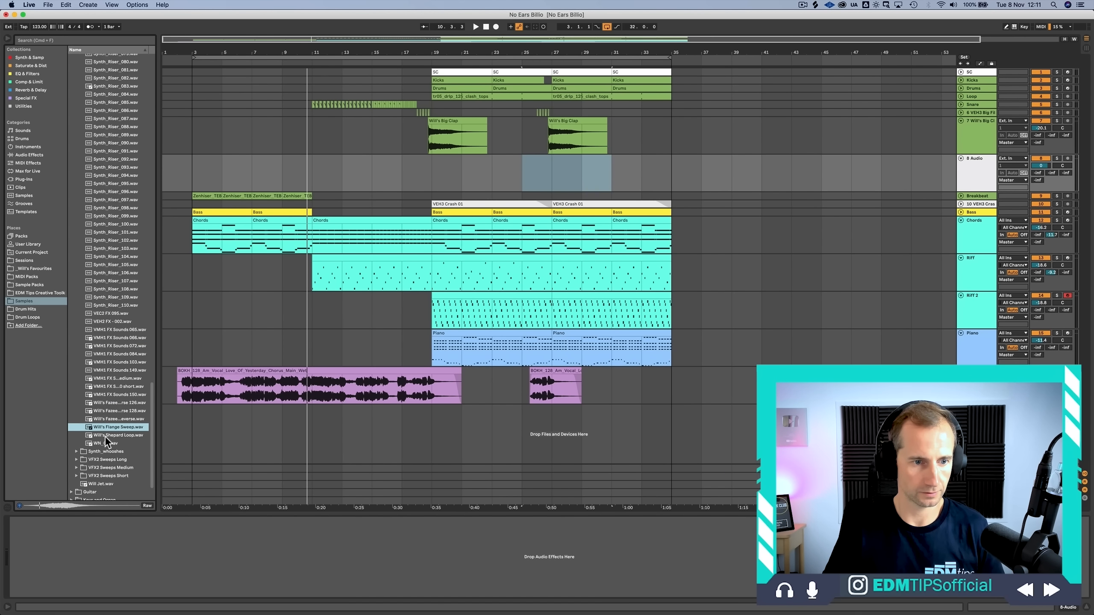
click(109, 386)
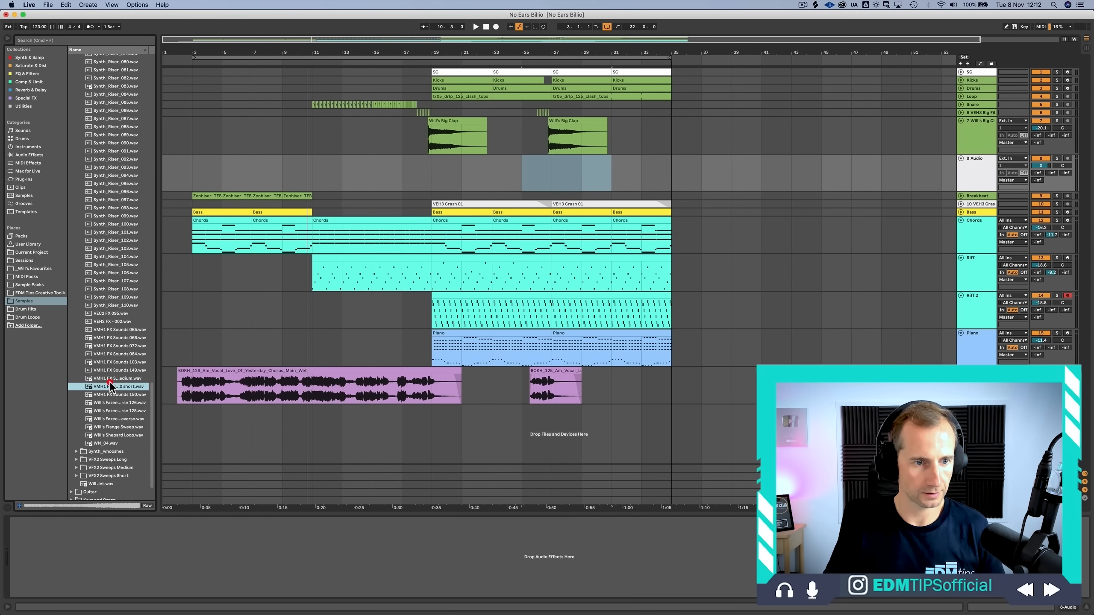
drag(111, 378, 316, 175)
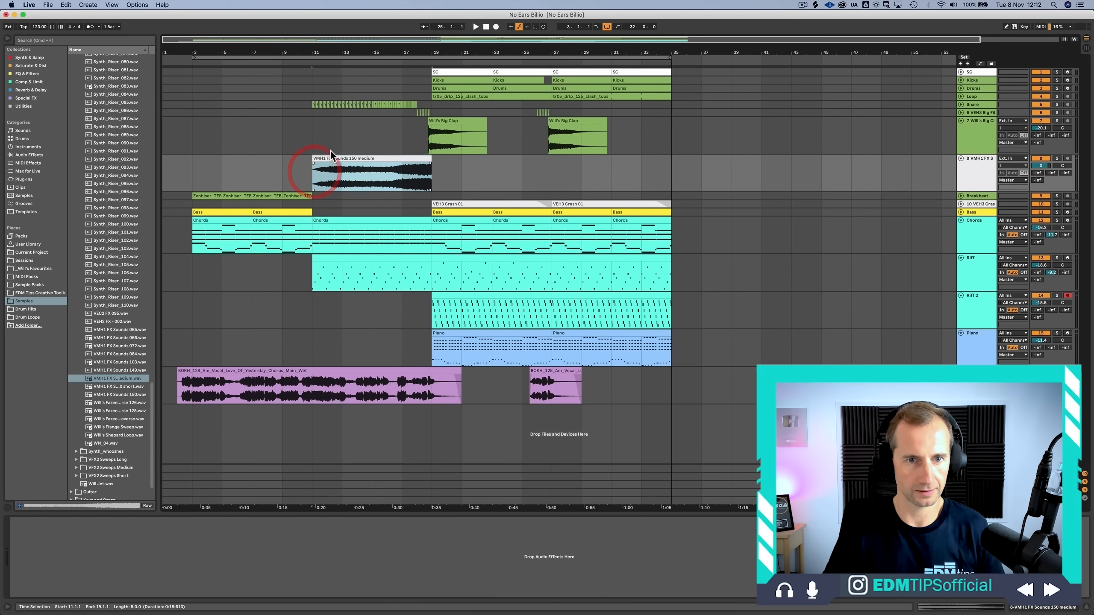
Step: Turn off warping on the VMH1 FX Sounds 150 medium clip and lower its track volume to -27.8 dB while playing from bar 11
double_click(315, 175)
click(92, 310)
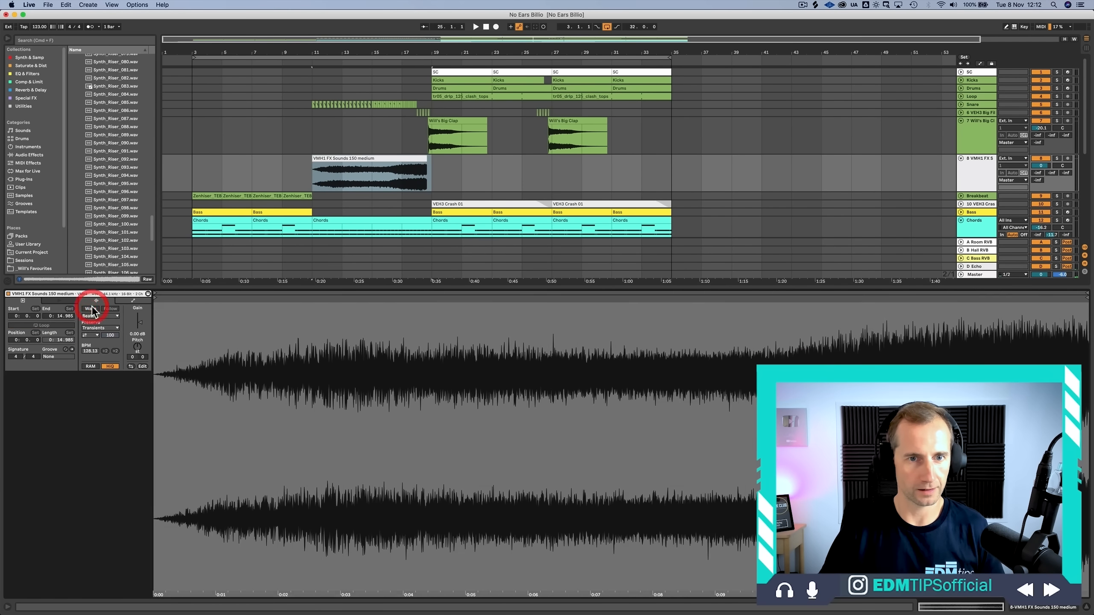
key(shift+Tab)
click(379, 168)
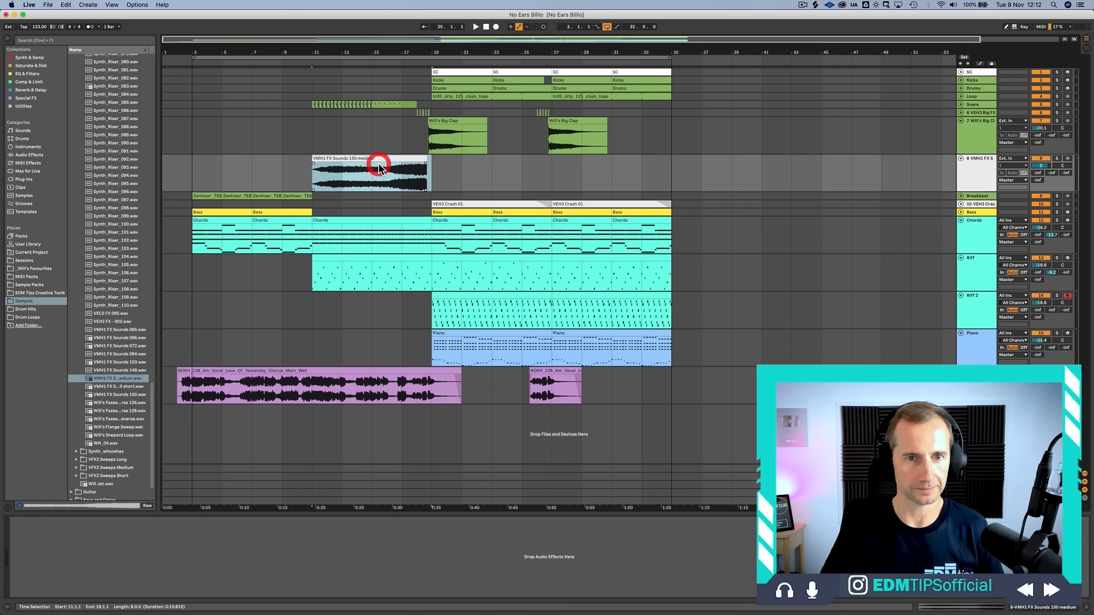
click(301, 173)
key(space)
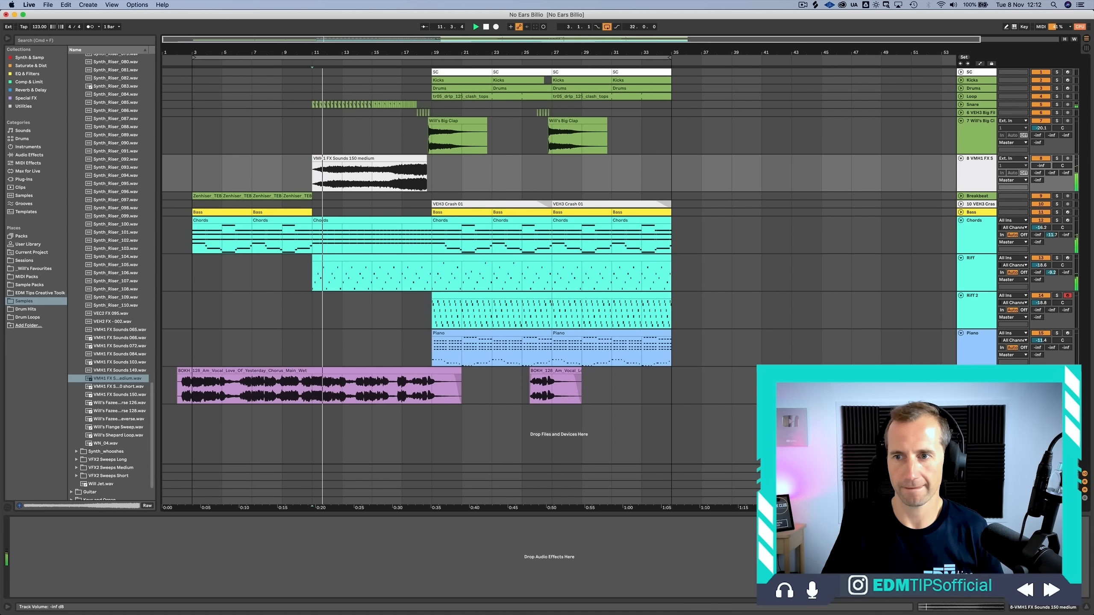
Step: Show the Snare track's Auto Filter frequency automation and raise the ramp's starting point at bar 11 while playing the build-up
click(974, 104)
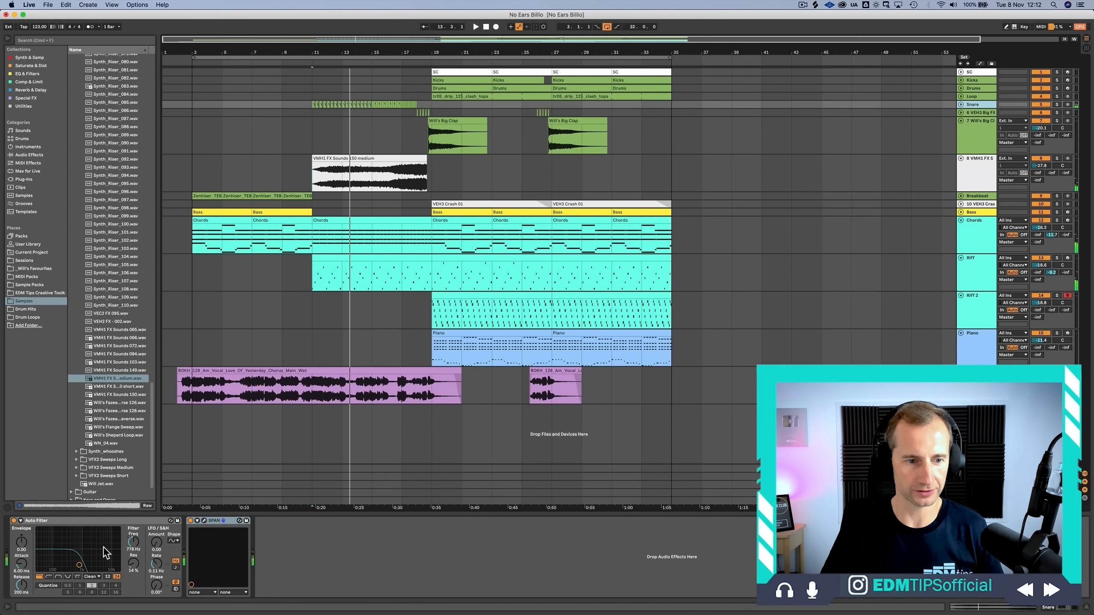
right_click(134, 543)
click(148, 551)
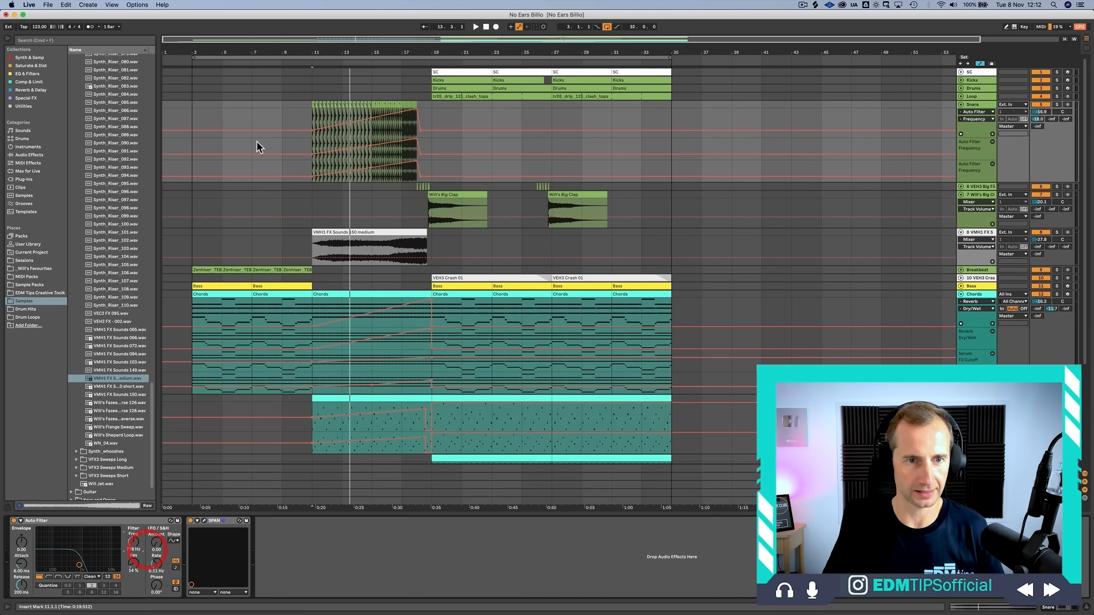
drag(311, 174, 311, 171)
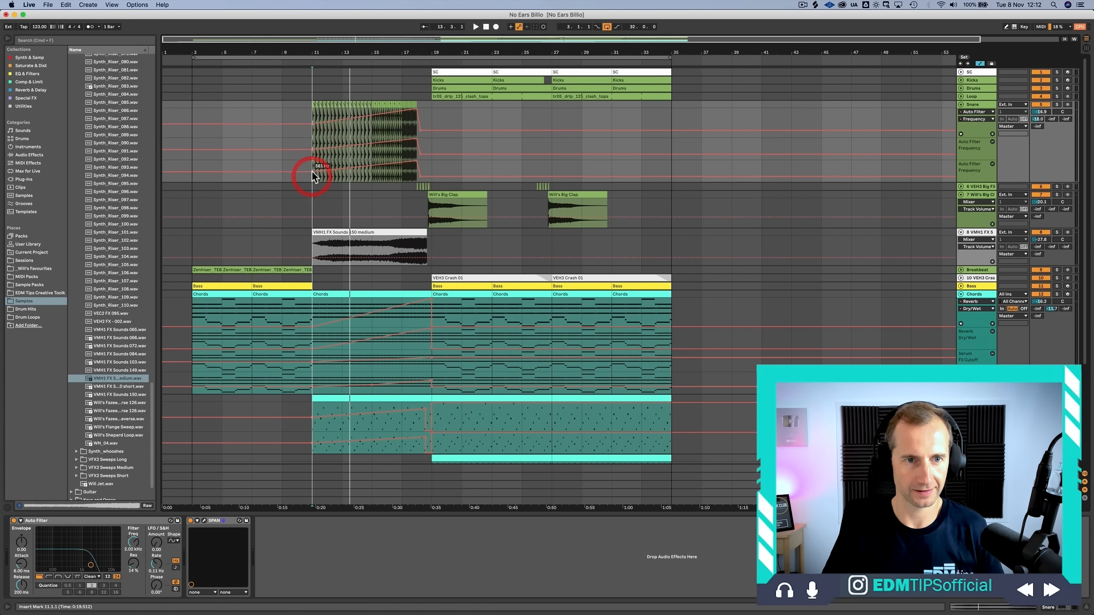
click(308, 61)
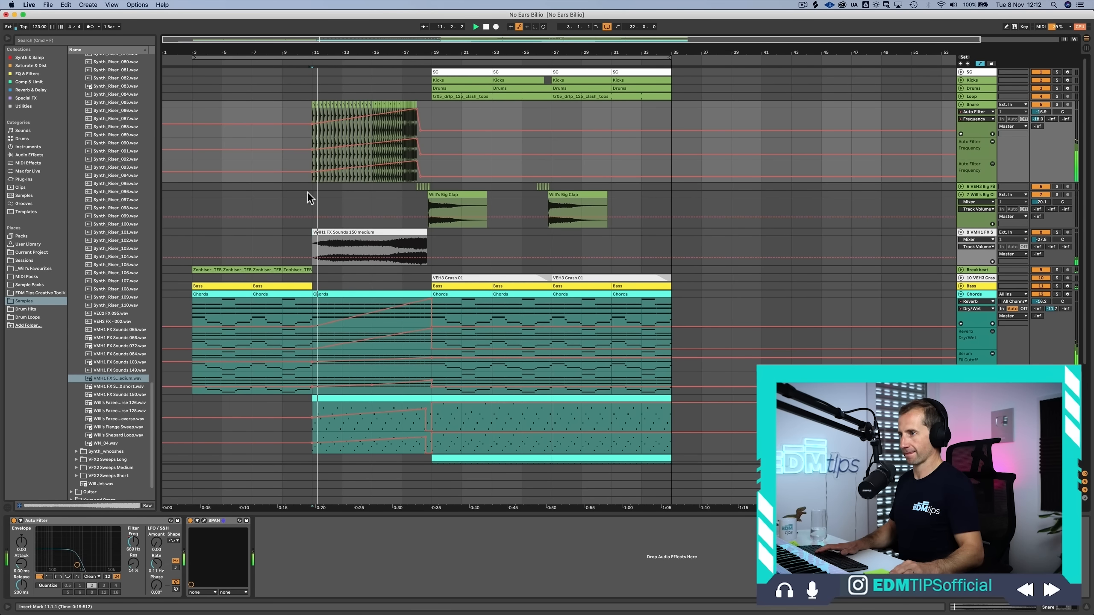
mouse_move(313, 172)
drag(313, 172, 313, 166)
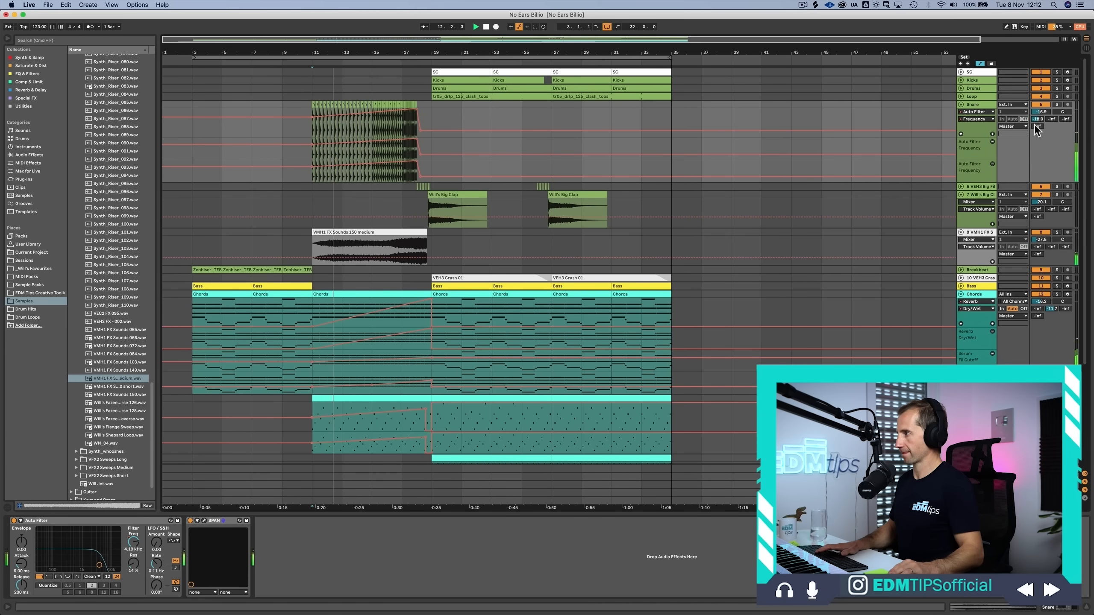
Step: Raise the Snare track's A-Room RVB send to 0 dB and its track volume to -17.8 dB
drag(1037, 119, 1040, 112)
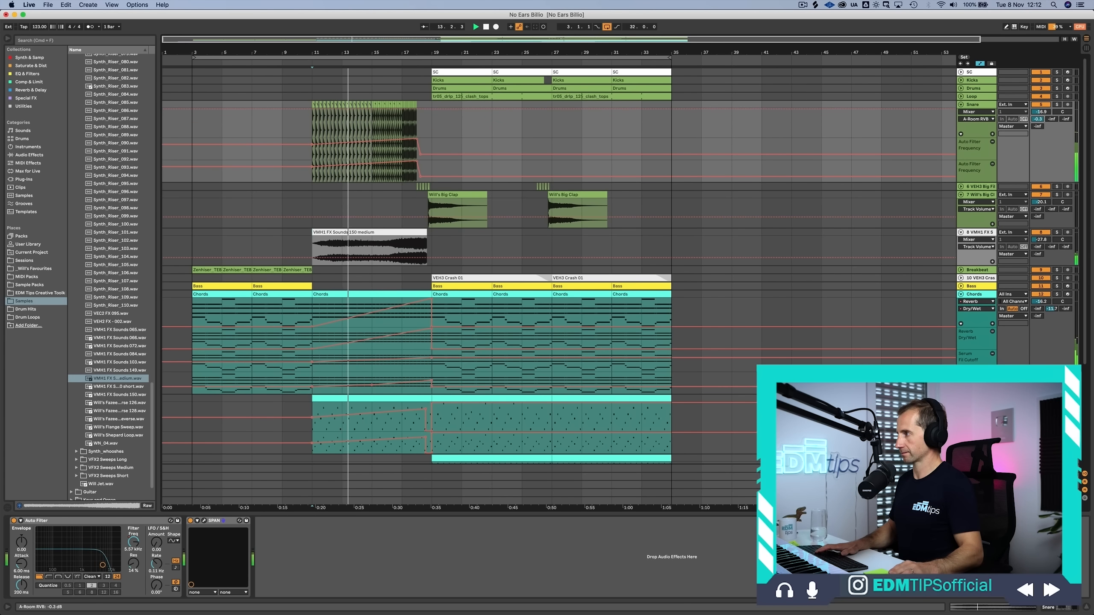
click(1039, 111)
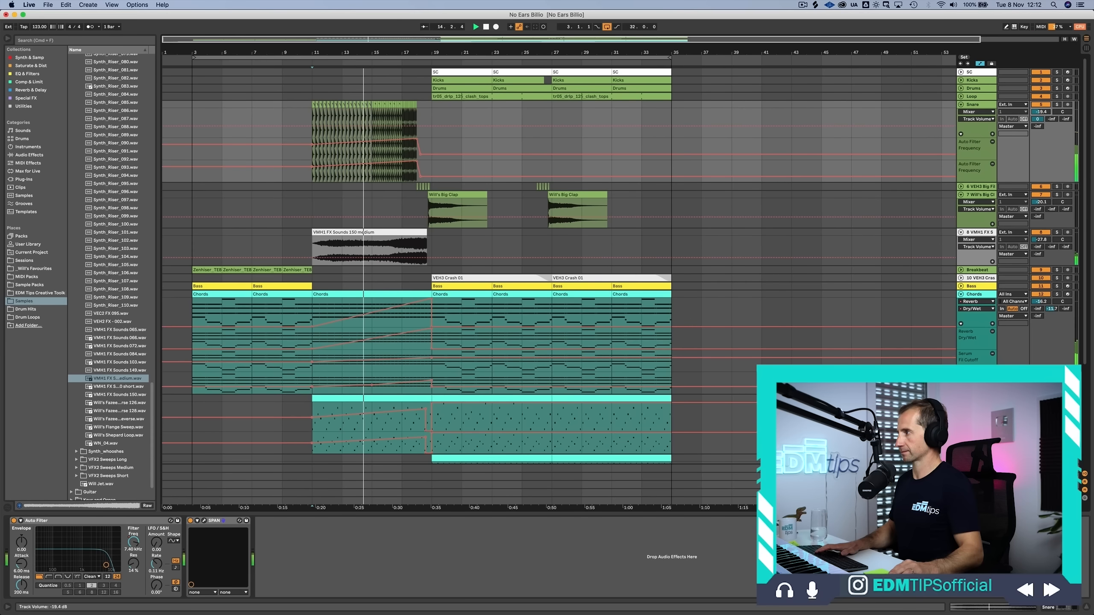
drag(1039, 112, 1040, 103)
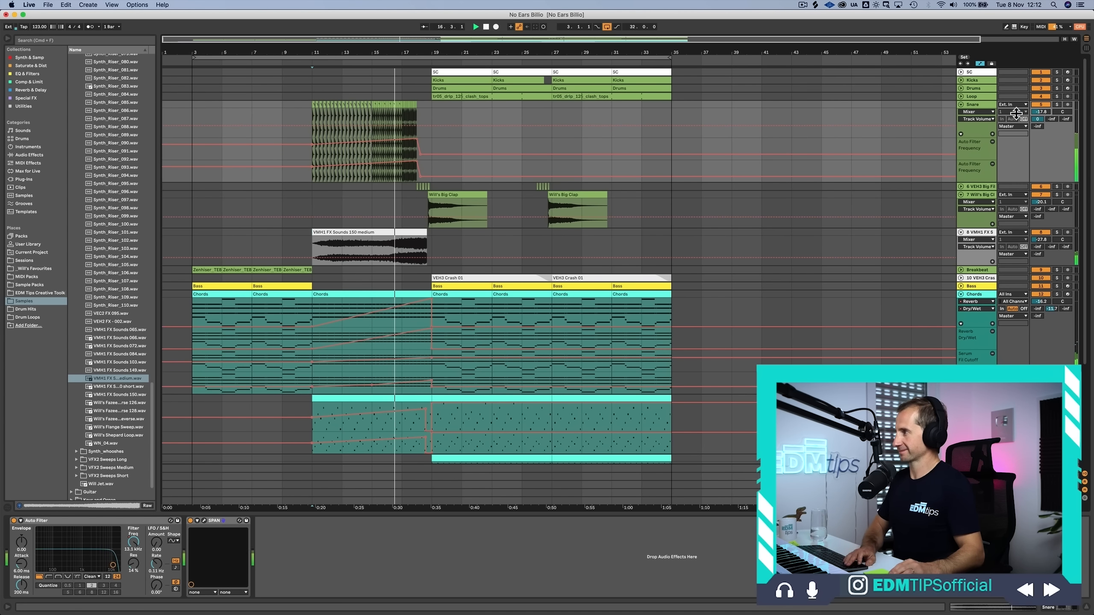
Step: Hide the automation lanes and fold the Snare, Chords, Riff and Riff 2 tracks in the arrangement
click(960, 105)
key(a)
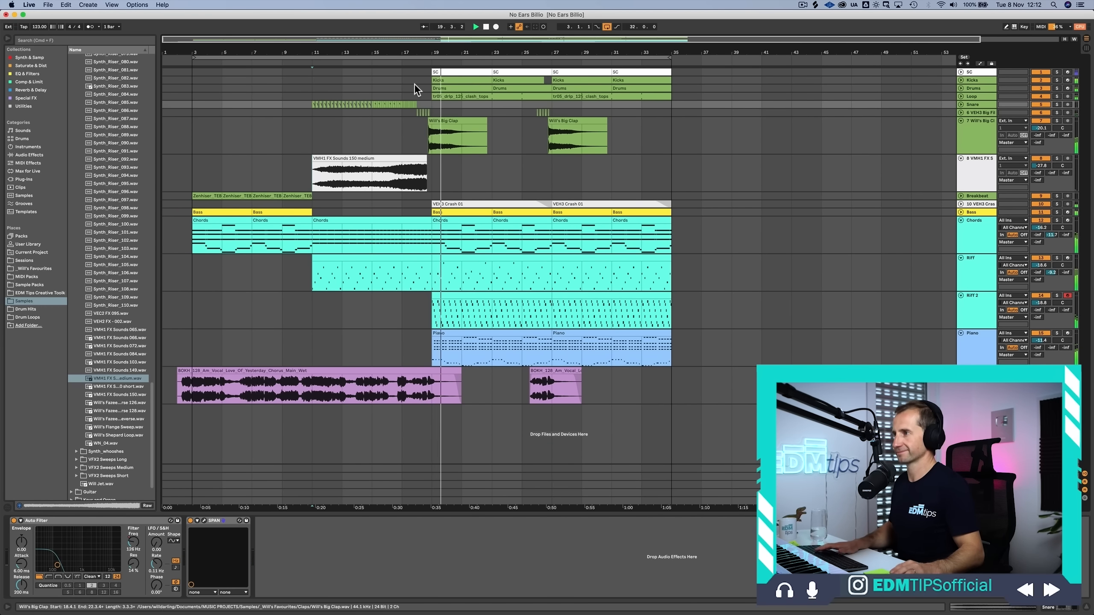
drag(467, 44, 465, 39)
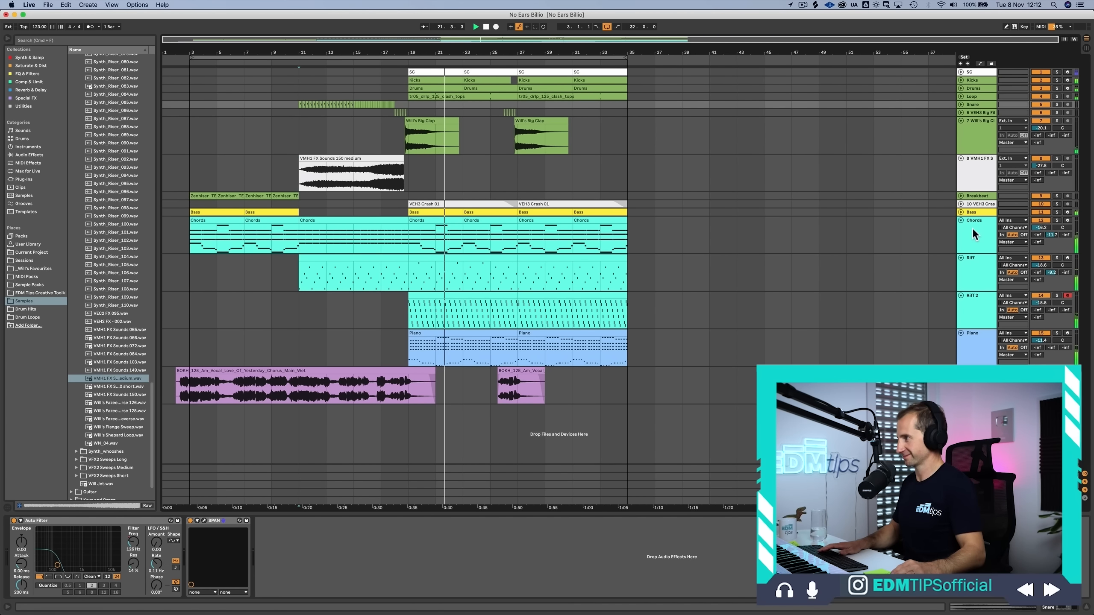
click(961, 221)
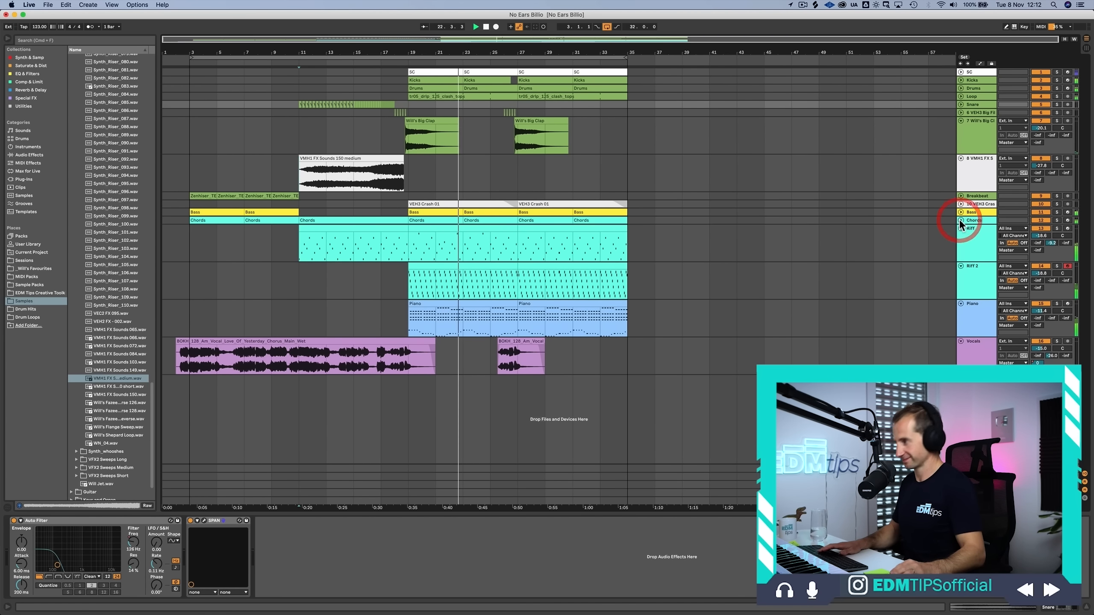
click(961, 229)
click(961, 237)
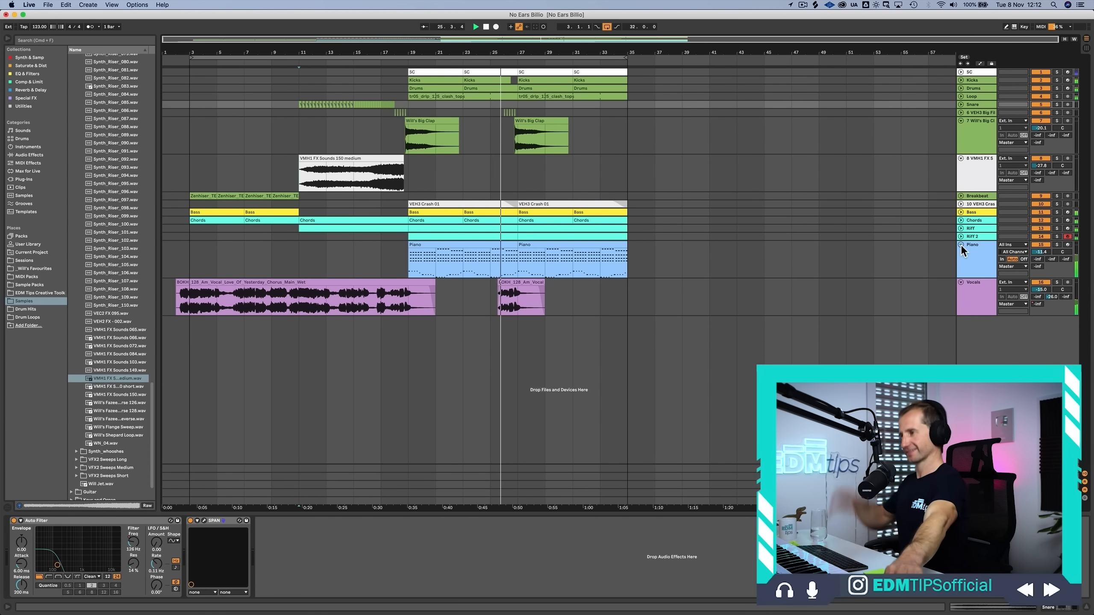
mouse_move(512, 54)
mouse_down()
mouse_move(521, 82)
mouse_move(513, 47)
mouse_up()
click(519, 81)
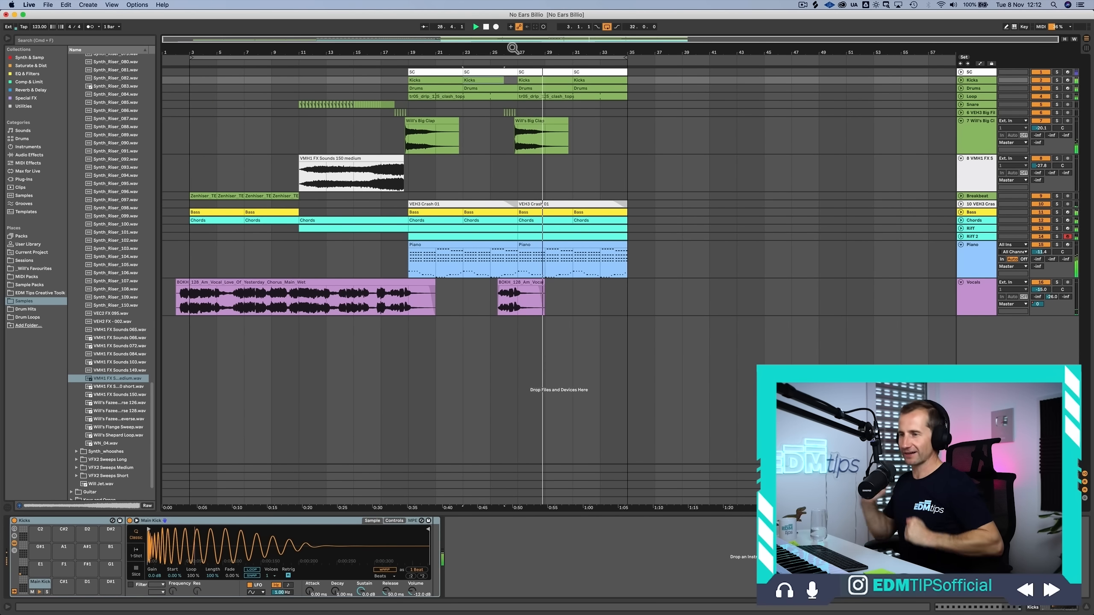